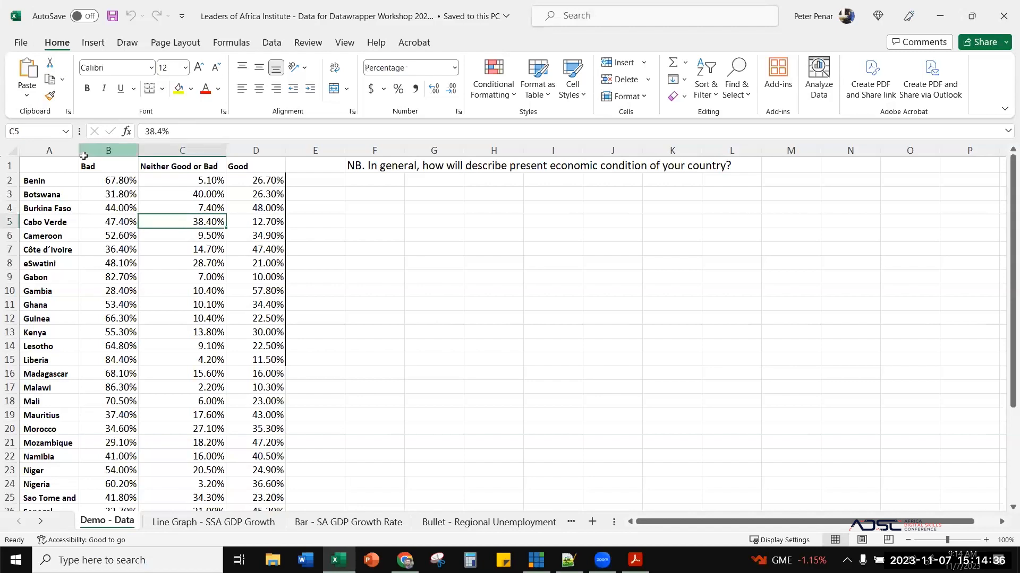
- Review the country opinion data on the Demo - Data sheet and the yearly figures through 2020 on Line Graph - SSA GDP Growth
{"action": "left_click_drag", "start_coordinate": [64, 164], "coordinate": [231, 335]}
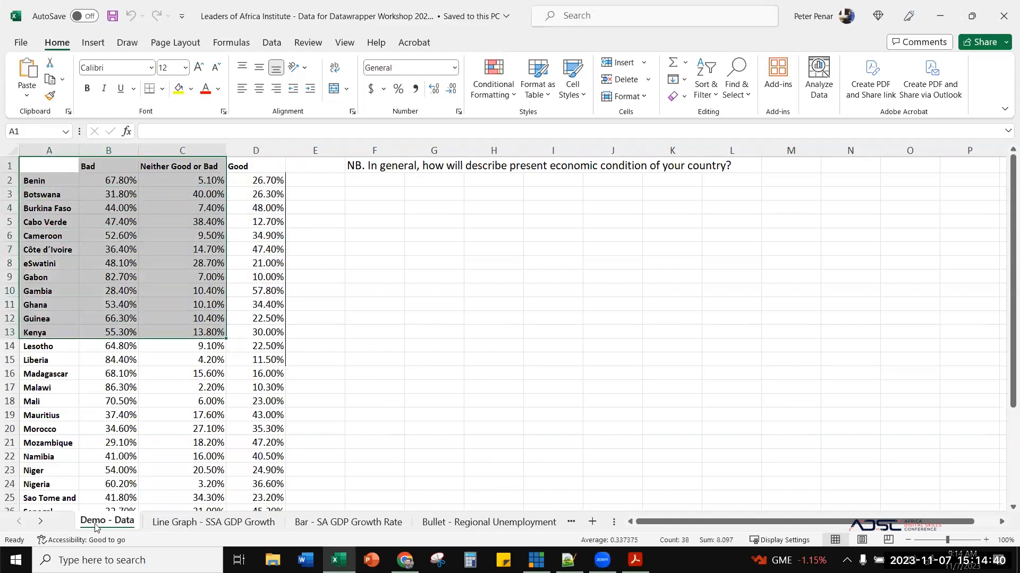
{"action": "left_click", "coordinate": [238, 361]}
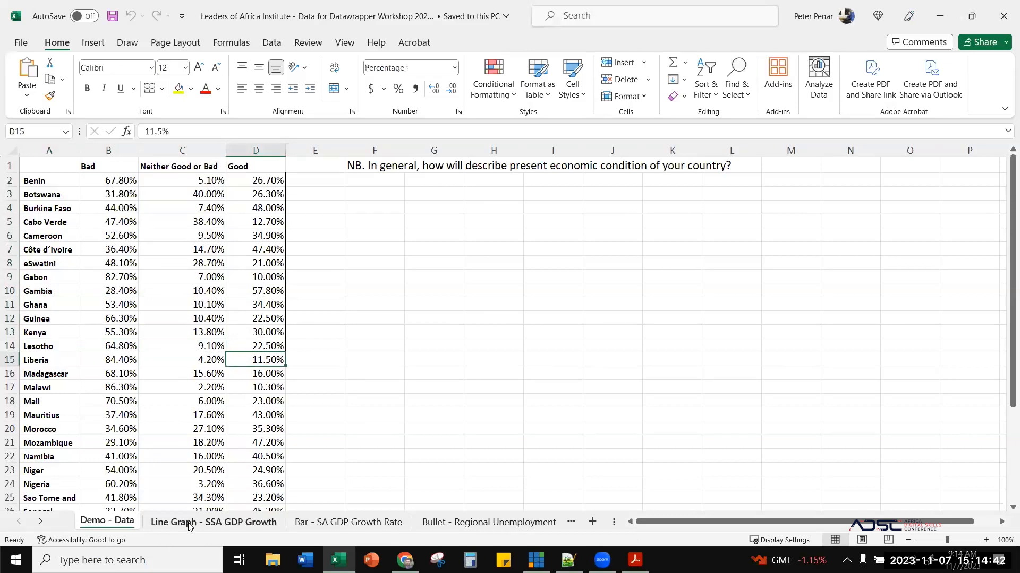
{"action": "left_click", "coordinate": [212, 522]}
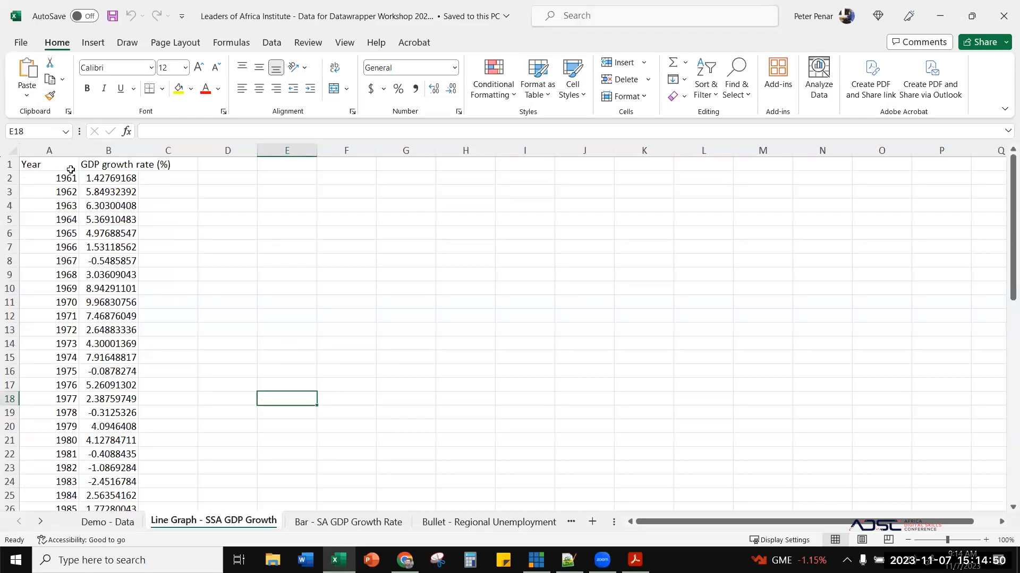
{"action": "scroll", "coordinate": [308, 308], "scroll_direction": "down", "scroll_amount": 18}
{"action": "scroll", "coordinate": [306, 316], "scroll_direction": "down", "scroll_amount": 4}
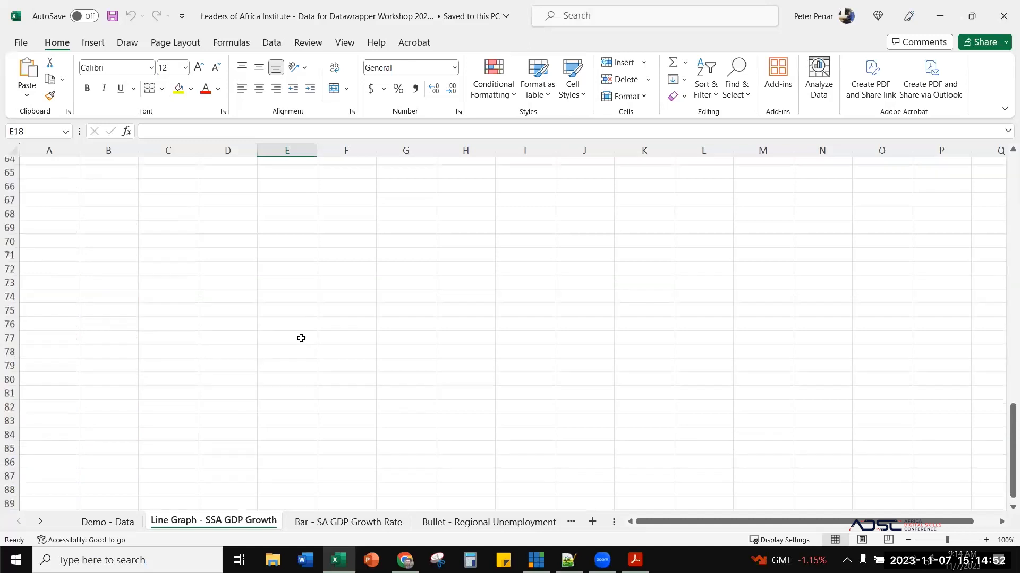
{"action": "scroll", "coordinate": [301, 339], "scroll_direction": "up", "scroll_amount": 6}
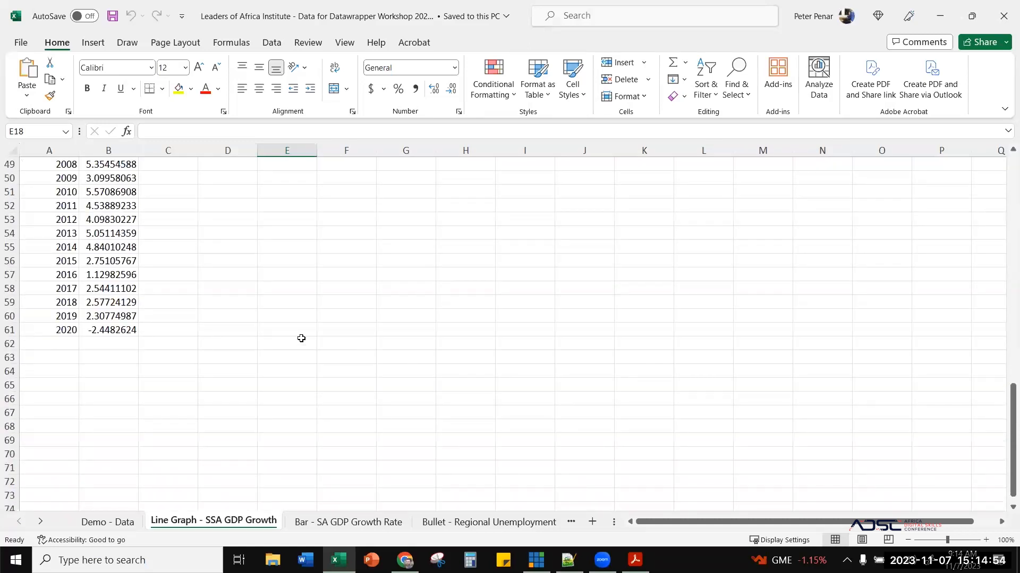
{"action": "left_click", "coordinate": [121, 328]}
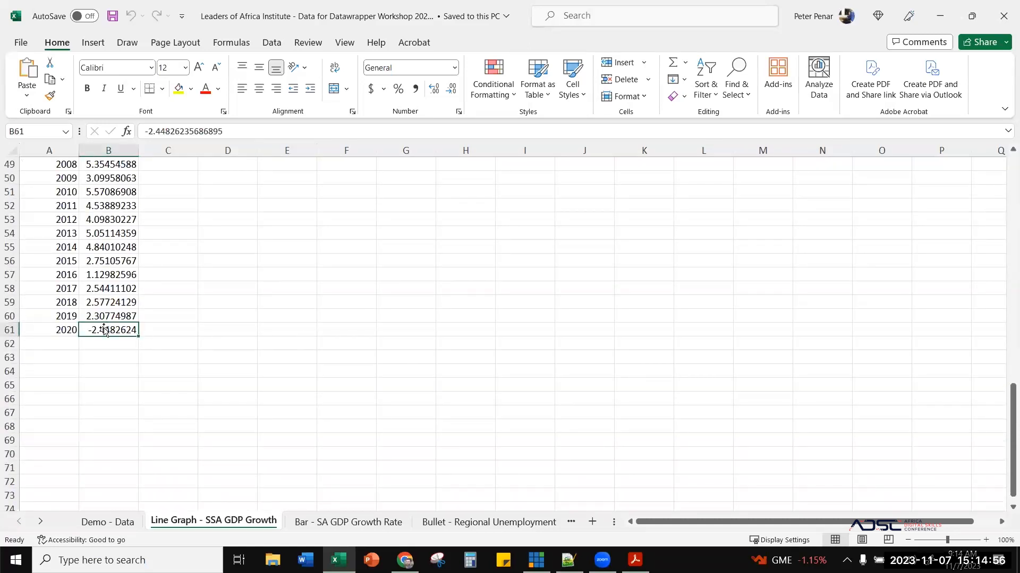
{"action": "scroll", "coordinate": [138, 325], "scroll_direction": "up", "scroll_amount": 16}
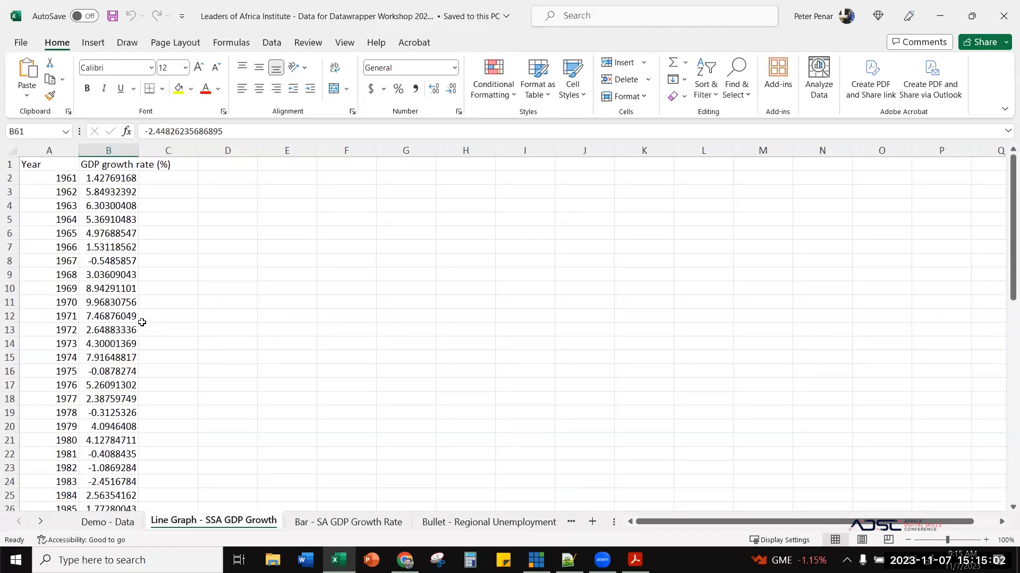
- Review South Africa's yearly GDP growth figures on the Bar - SA GDP Growth Rate sheet
{"action": "left_click", "coordinate": [323, 523]}
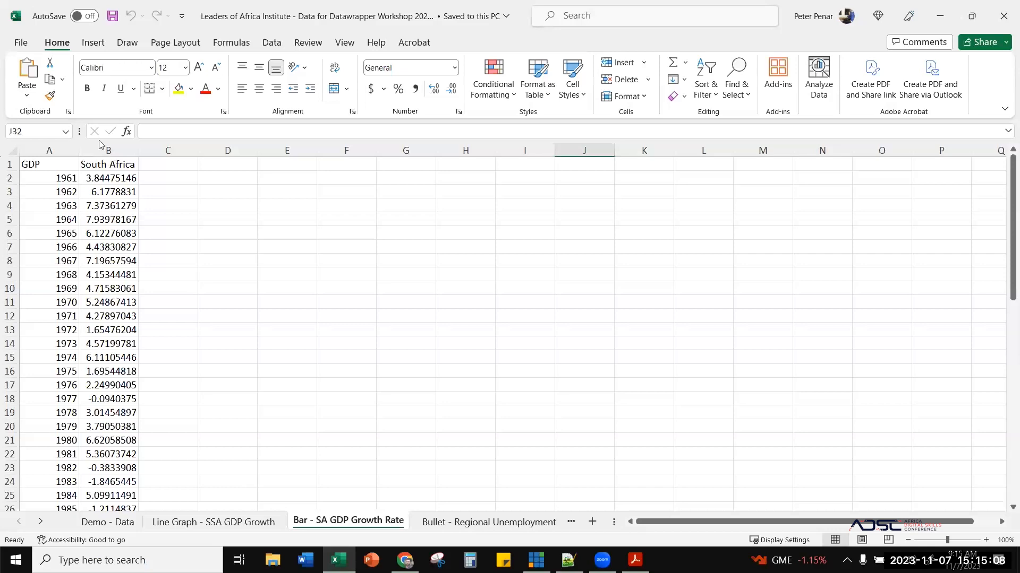
{"action": "scroll", "coordinate": [50, 206], "scroll_direction": "down", "scroll_amount": 12}
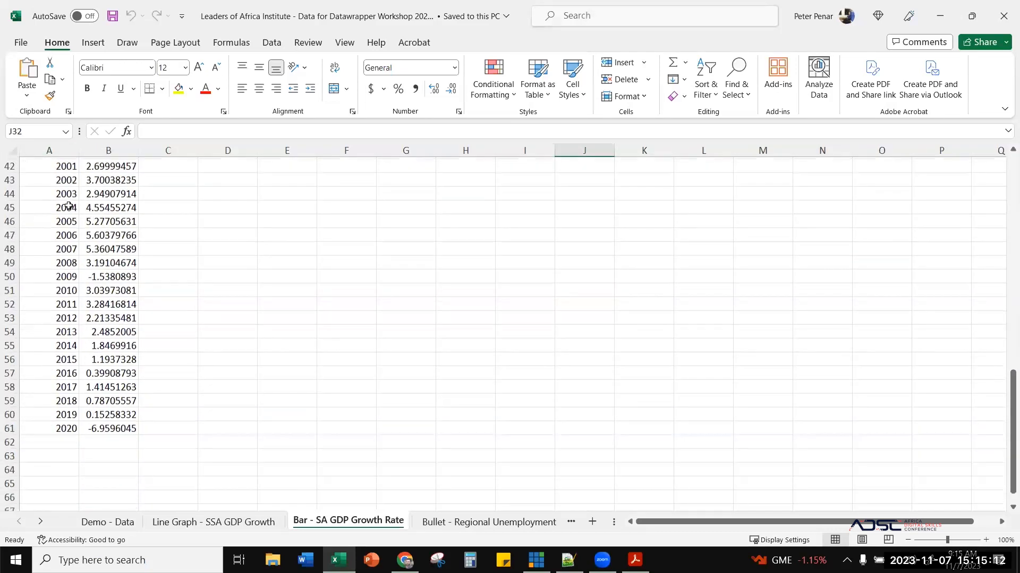
{"action": "scroll", "coordinate": [69, 205], "scroll_direction": "up", "scroll_amount": 13}
- On the Bullet - Regional Unemployment sheet, widen column A so the full region names fit
{"action": "left_click", "coordinate": [517, 518]}
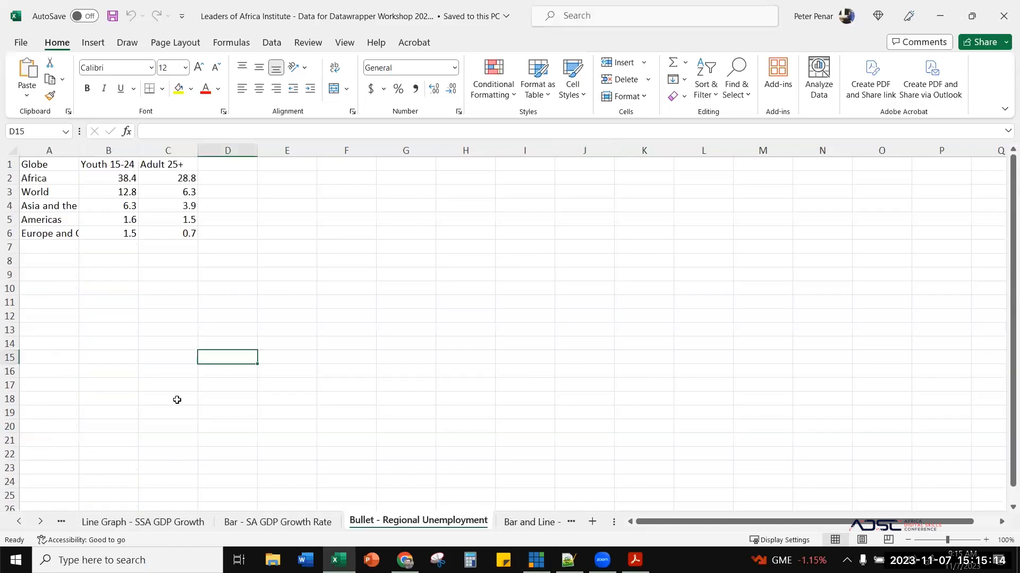
{"action": "left_click", "coordinate": [124, 301]}
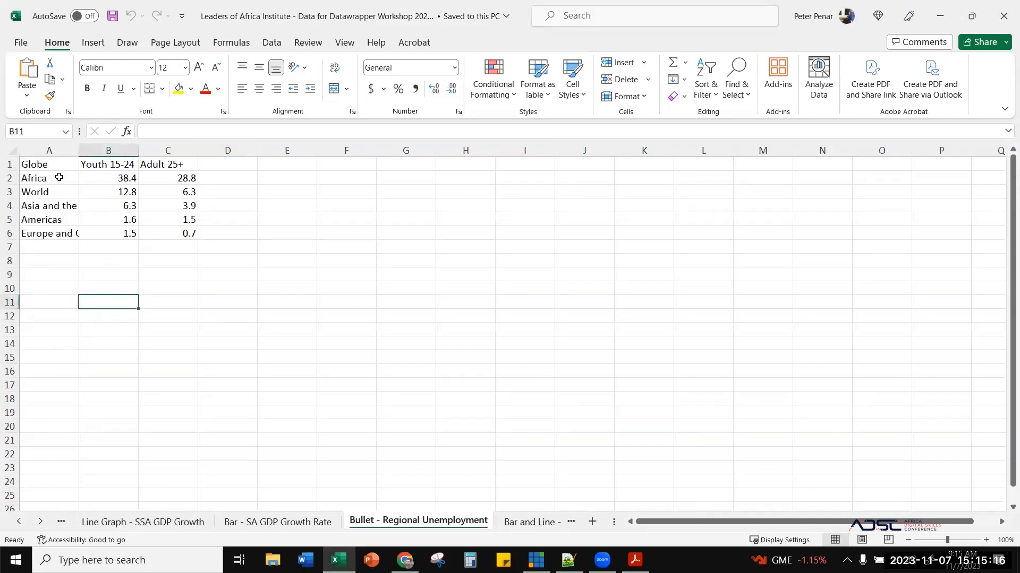
{"action": "left_click_drag", "start_coordinate": [79, 149], "coordinate": [139, 142]}
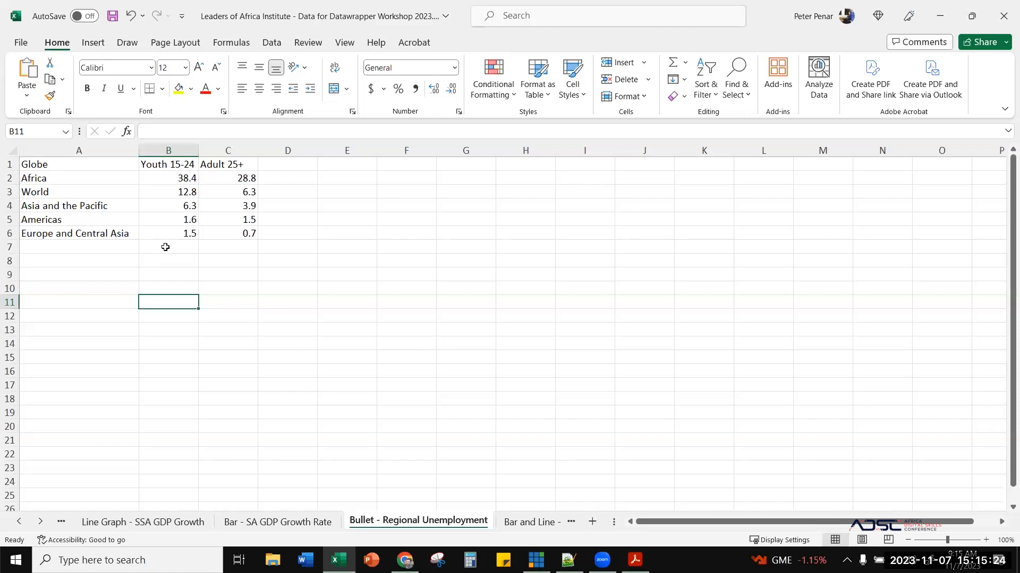
- Examine the Bar and Line - GDP 2017-19 sheet, highlighting Ghana's growth and education expenditure values
{"action": "left_click", "coordinate": [510, 522]}
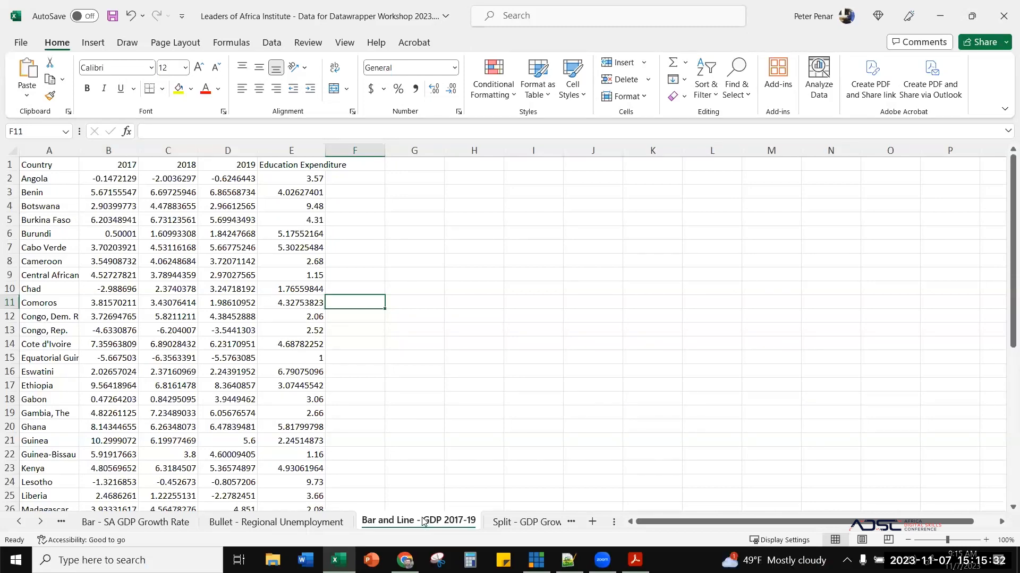
{"action": "scroll", "coordinate": [191, 355], "scroll_direction": "down", "scroll_amount": 4}
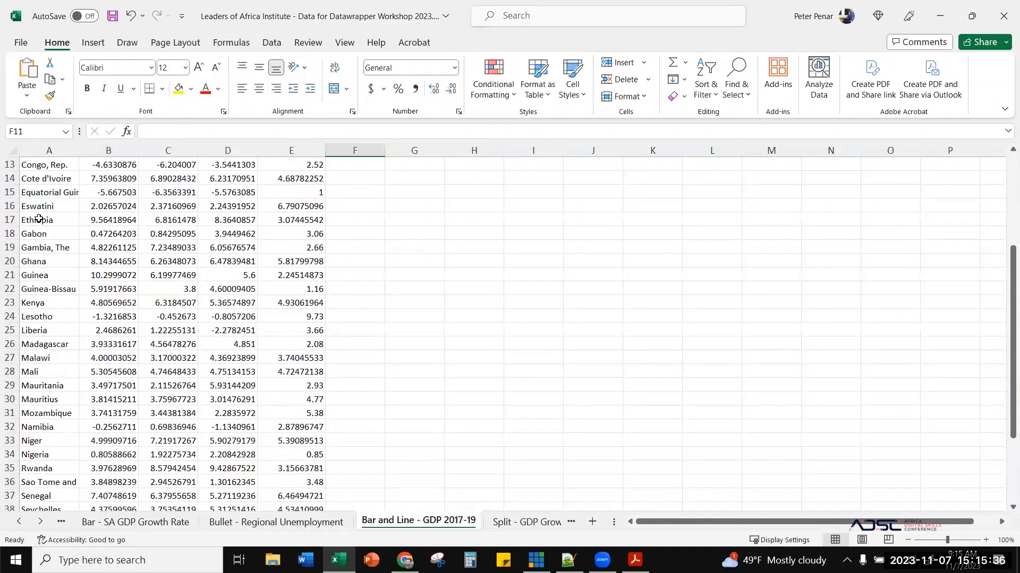
{"action": "left_click_drag", "start_coordinate": [32, 263], "coordinate": [311, 264]}
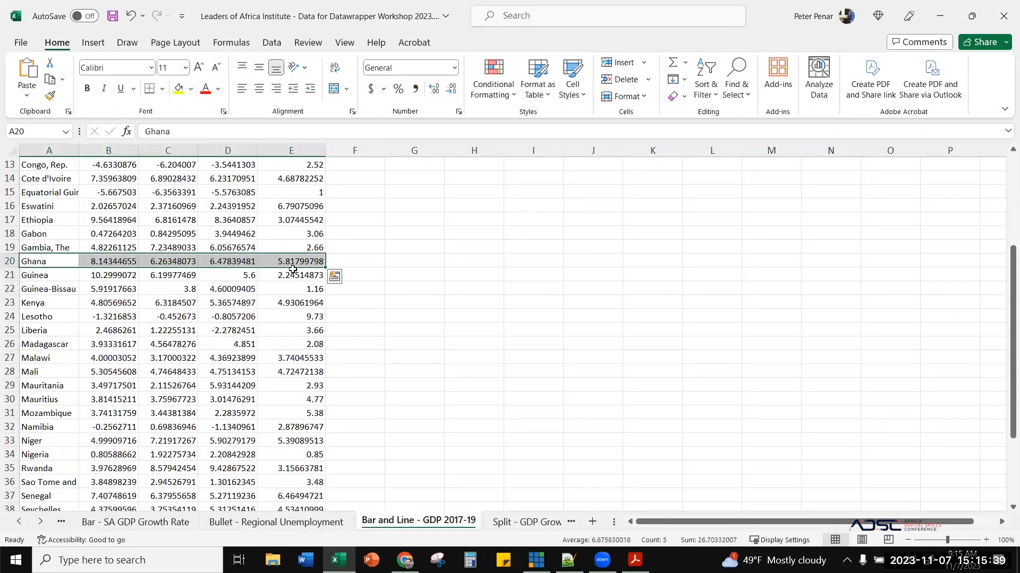
{"action": "left_click", "coordinate": [217, 300]}
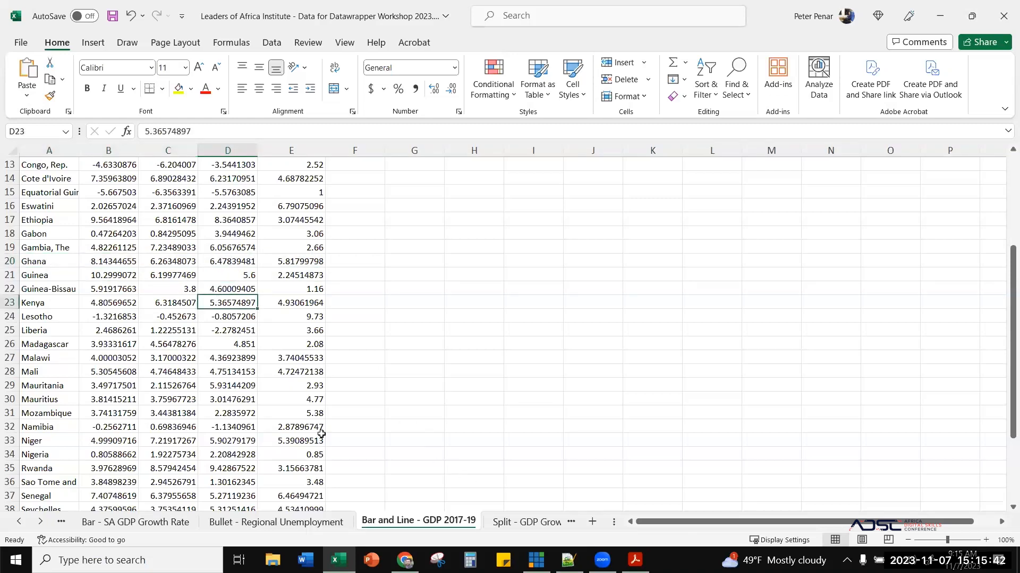
- Look through the Split - GDP Growth v Ed 2019, Scatter - Gapminder 2020 and Dotline - GDP 2018-19 sheets
{"action": "left_click", "coordinate": [526, 522]}
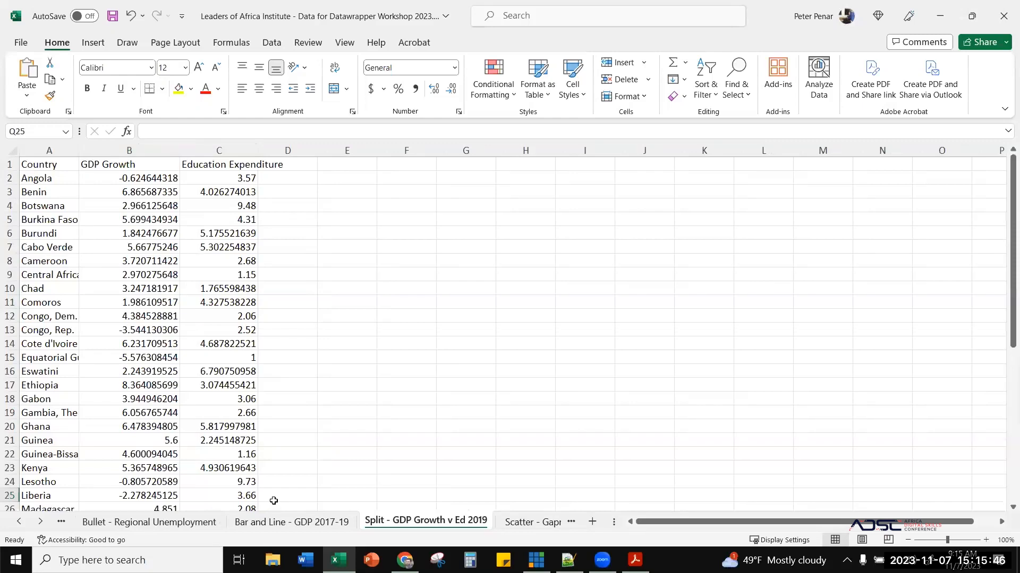
{"action": "left_click", "coordinate": [523, 524]}
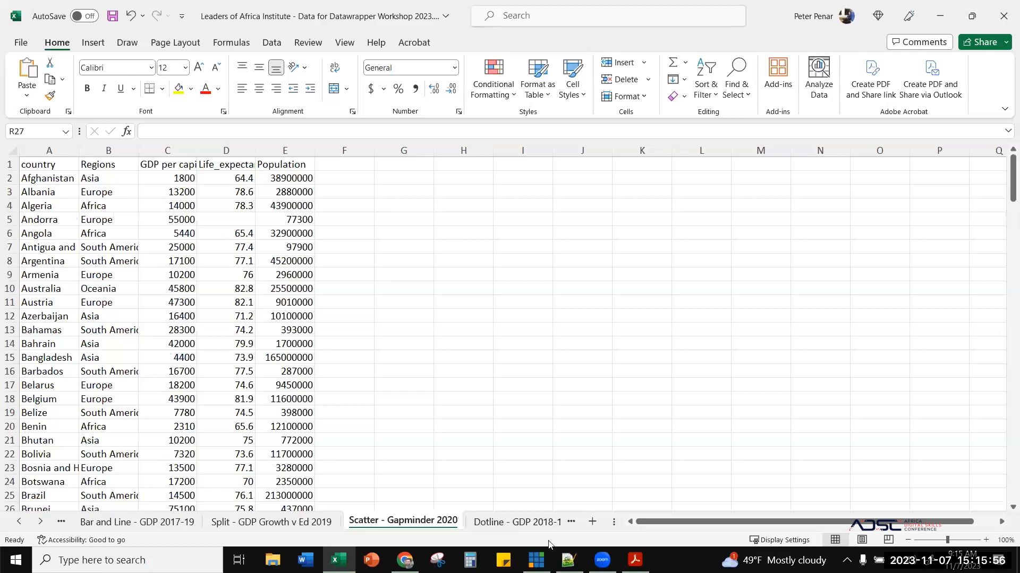
{"action": "left_click", "coordinate": [506, 524]}
{"action": "left_click_drag", "start_coordinate": [690, 522], "coordinate": [645, 522]}
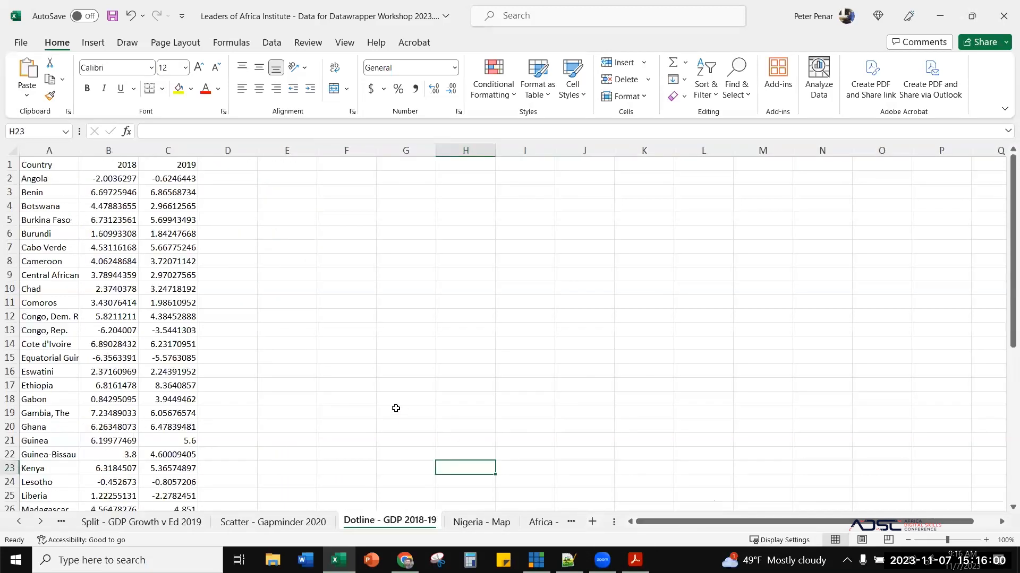
- Review the unemployment rates by state on the Nigeria - Map sheet
{"action": "left_click", "coordinate": [474, 524]}
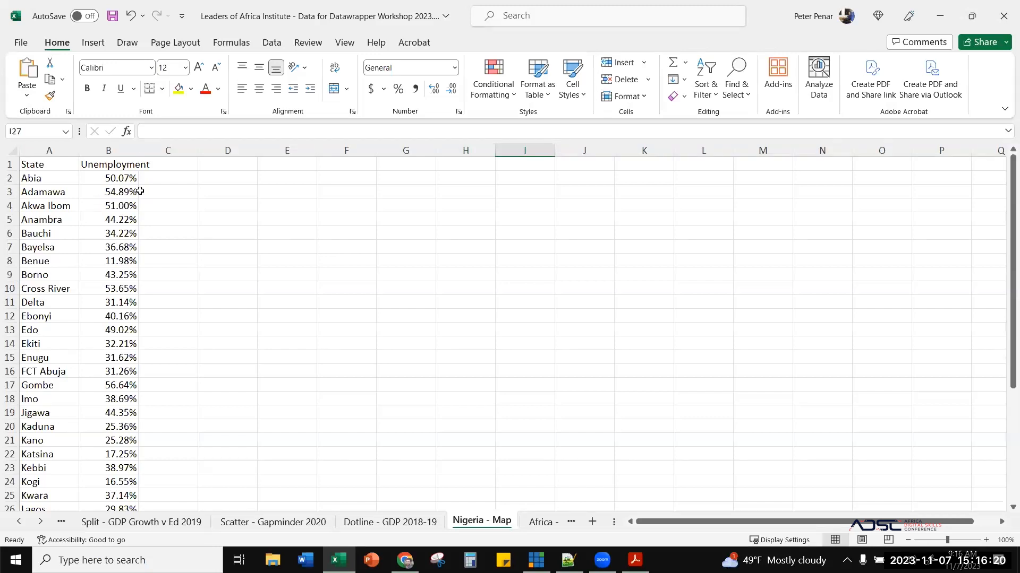
{"action": "scroll", "coordinate": [79, 232], "scroll_direction": "down", "scroll_amount": 1}
{"action": "scroll", "coordinate": [78, 230], "scroll_direction": "down", "scroll_amount": 5}
{"action": "scroll", "coordinate": [78, 230], "scroll_direction": "up", "scroll_amount": 5}
- Examine the Africa - Covid Cases sheet, highlighting the first 20 entries of the date column
{"action": "left_click", "coordinate": [544, 521]}
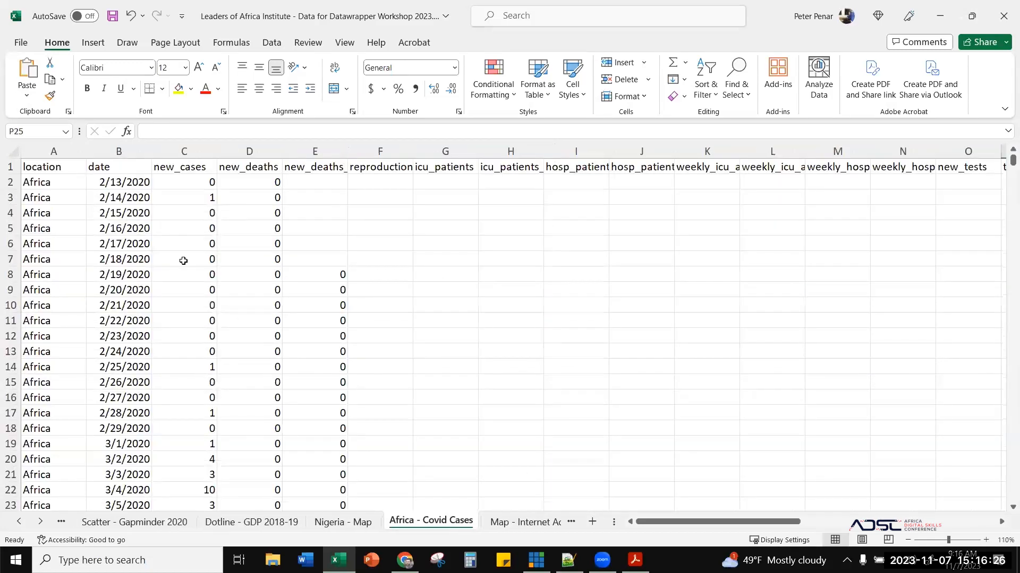
{"action": "left_click", "coordinate": [120, 178]}
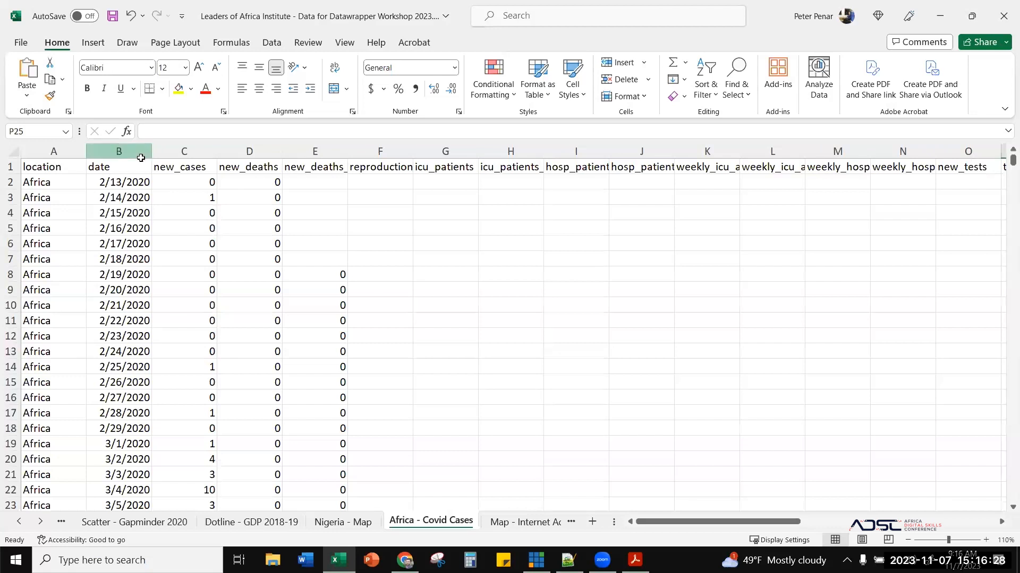
{"action": "left_click_drag", "start_coordinate": [144, 207], "coordinate": [133, 467]}
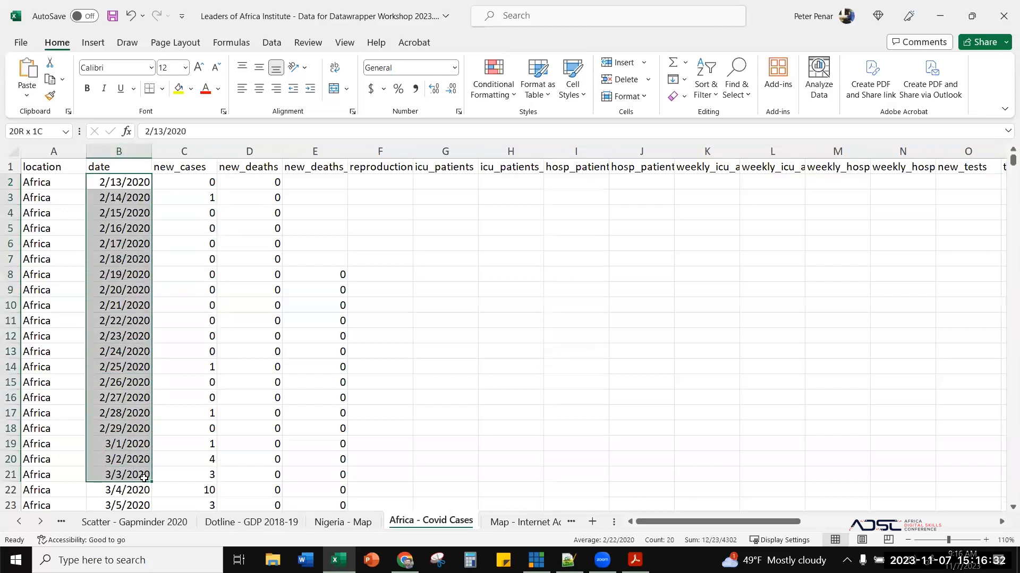
{"action": "left_click", "coordinate": [215, 384]}
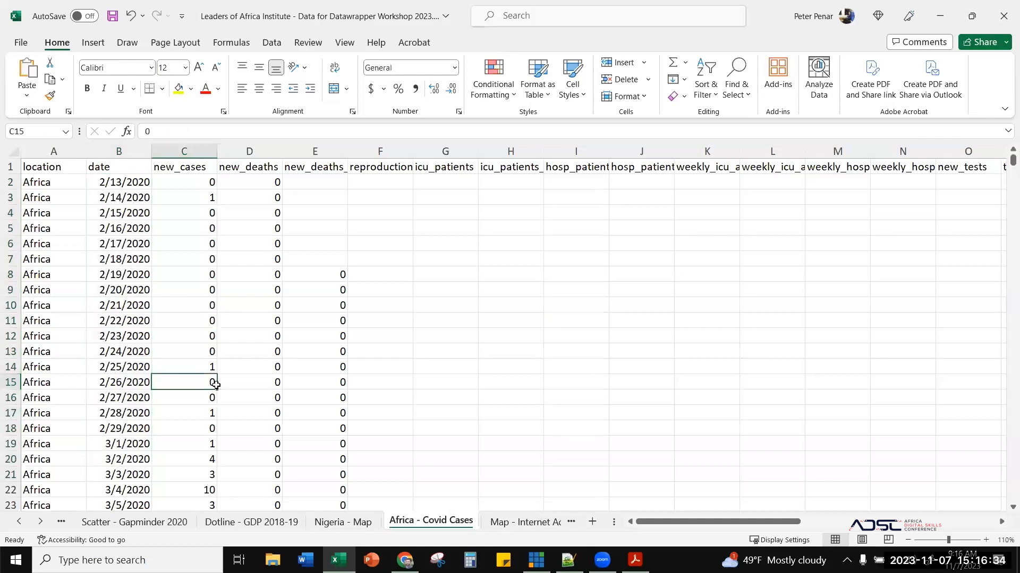
- Examine the country names and values on the Map - Internet Access sheet
{"action": "left_click", "coordinate": [527, 523]}
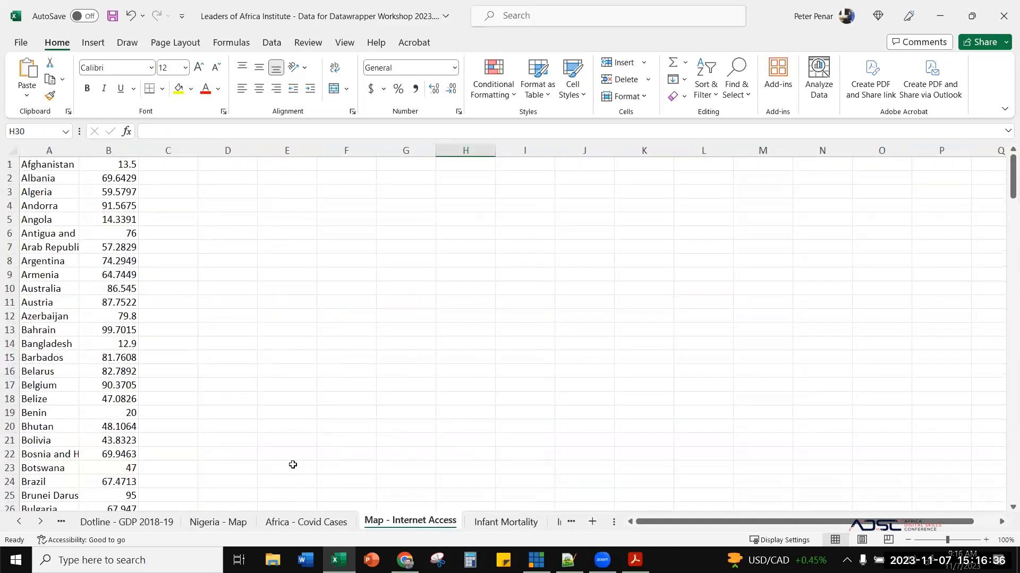
{"action": "left_click", "coordinate": [115, 204]}
{"action": "left_click", "coordinate": [46, 167]}
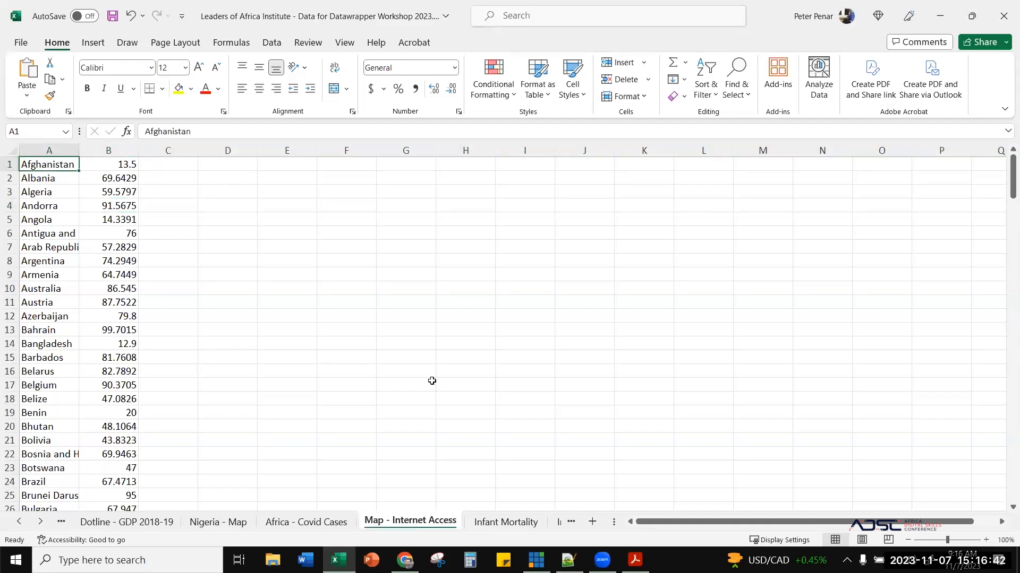
- Look through the Infant Mortality, Inflation by Region, Men Inactivity and Data Sources sheets
{"action": "left_click", "coordinate": [504, 523]}
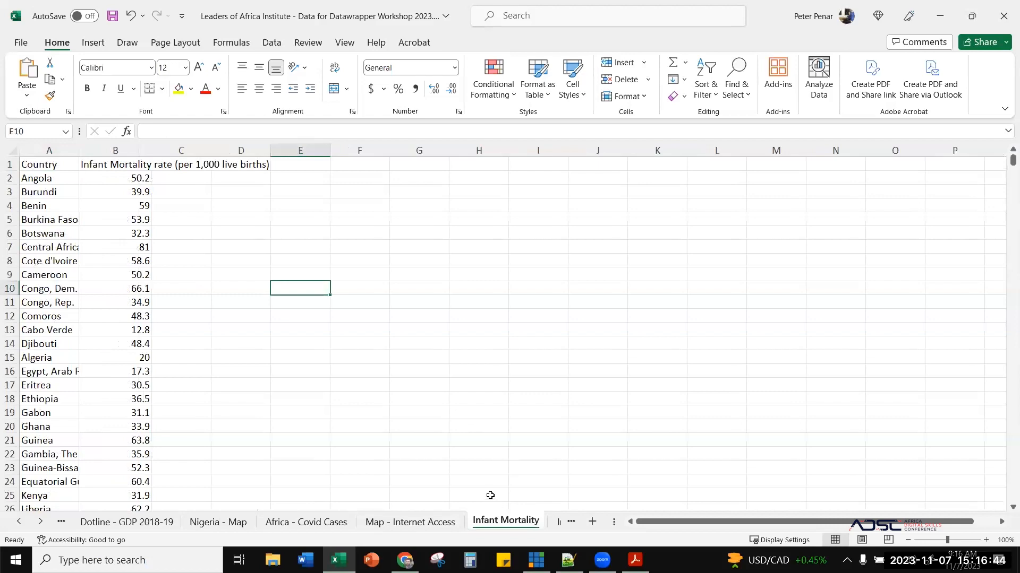
{"action": "left_click", "coordinate": [555, 523]}
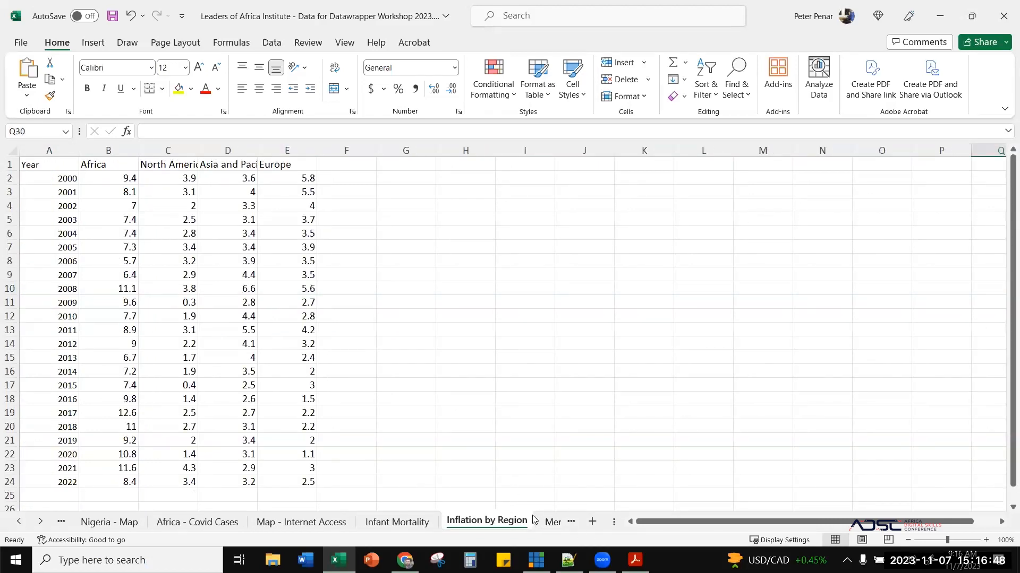
{"action": "left_click", "coordinate": [553, 523]}
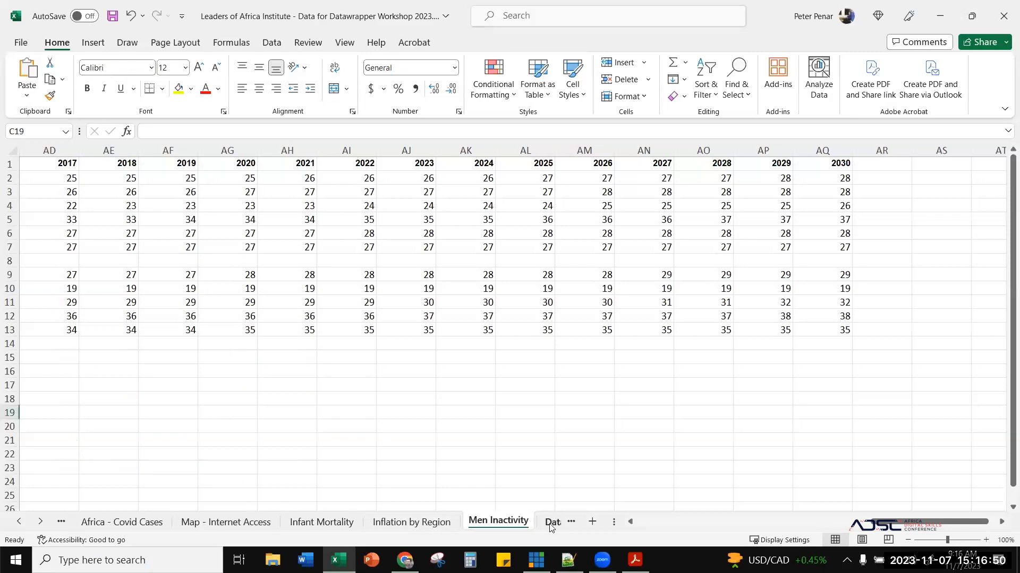
{"action": "left_click", "coordinate": [552, 522]}
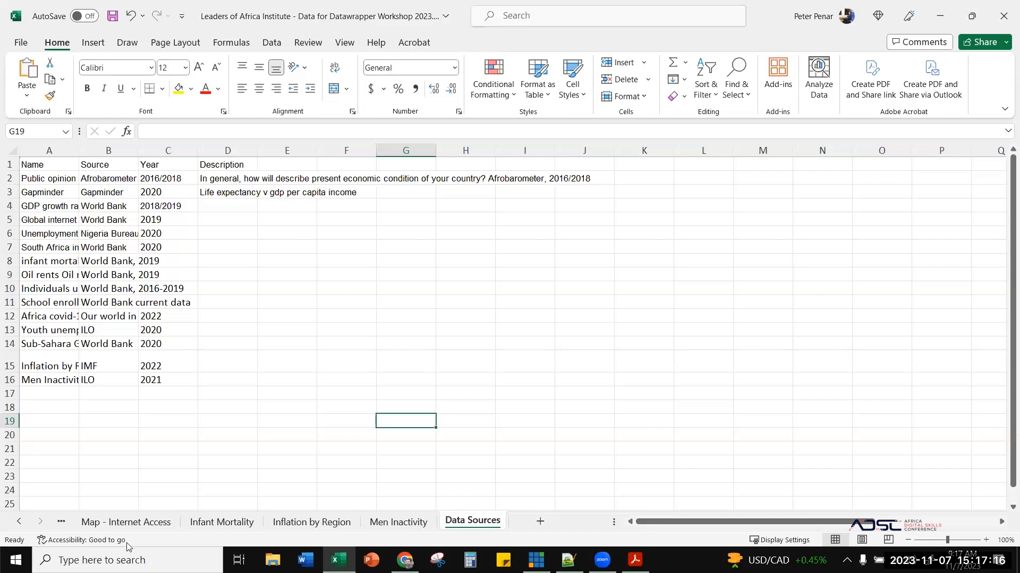
- Go back through the workbook's sheets to the first one, Demo - Data
{"action": "left_click", "coordinate": [114, 524]}
{"action": "left_click", "coordinate": [19, 522]}
{"action": "left_click", "coordinate": [19, 524]}
{"action": "left_click", "coordinate": [19, 524]}
{"action": "left_click", "coordinate": [19, 524]}
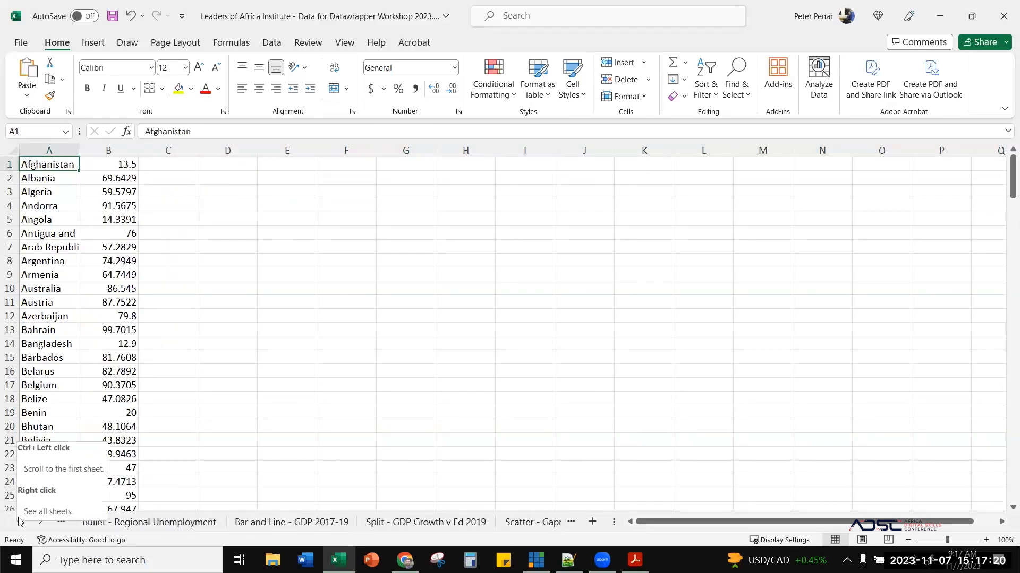
{"action": "left_click", "coordinate": [21, 524]}
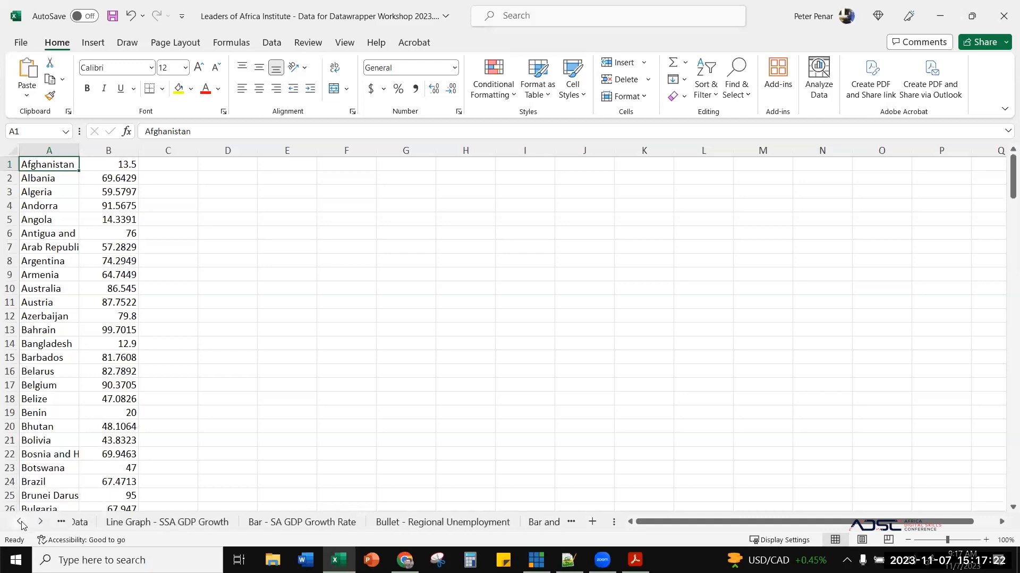
{"action": "left_click", "coordinate": [107, 522]}
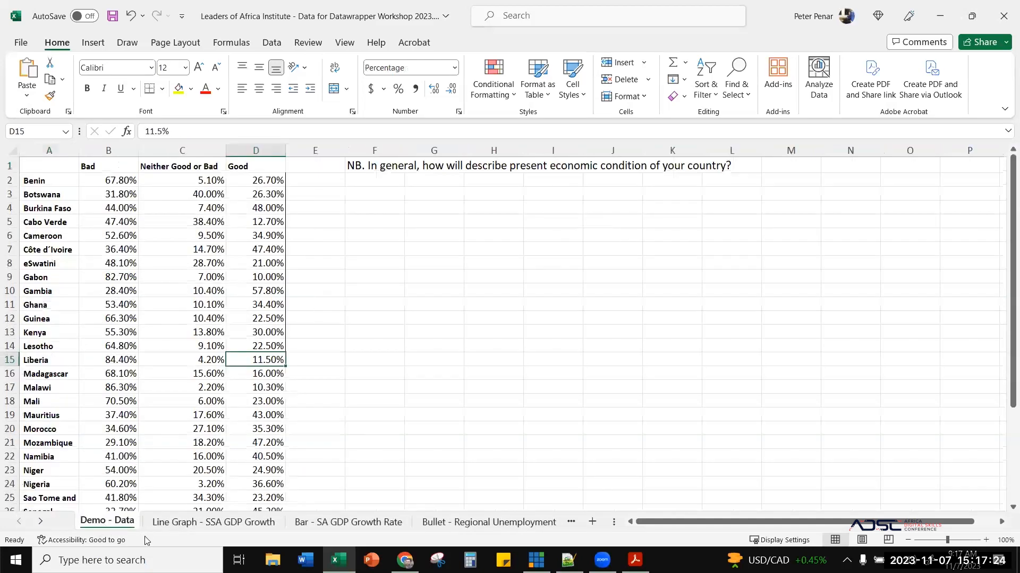
- Show the Line Graph - SSA GDP Growth sheet and switch to the Datawrapper website in Chrome
{"action": "left_click", "coordinate": [186, 526]}
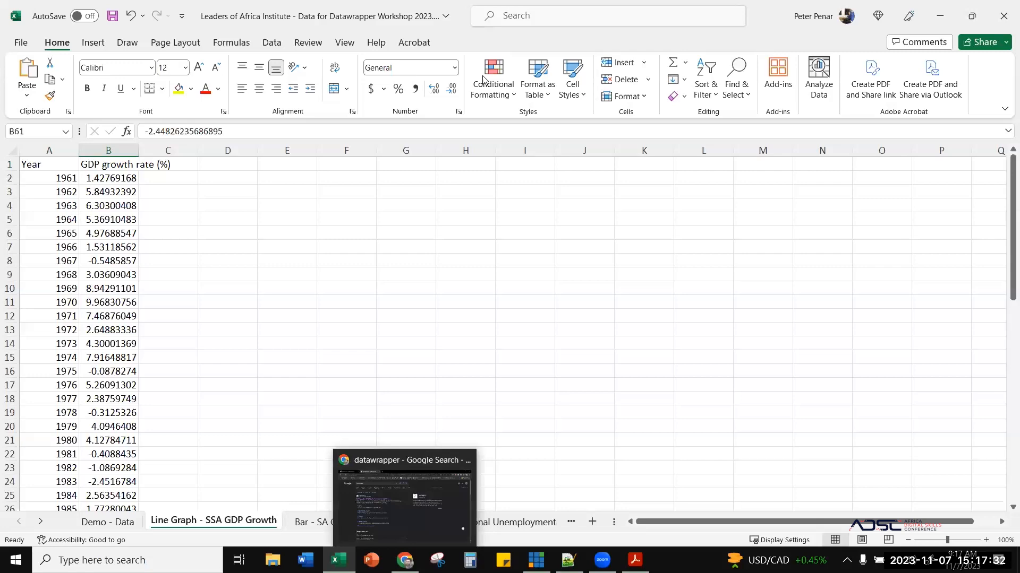
{"action": "left_click", "coordinate": [420, 474]}
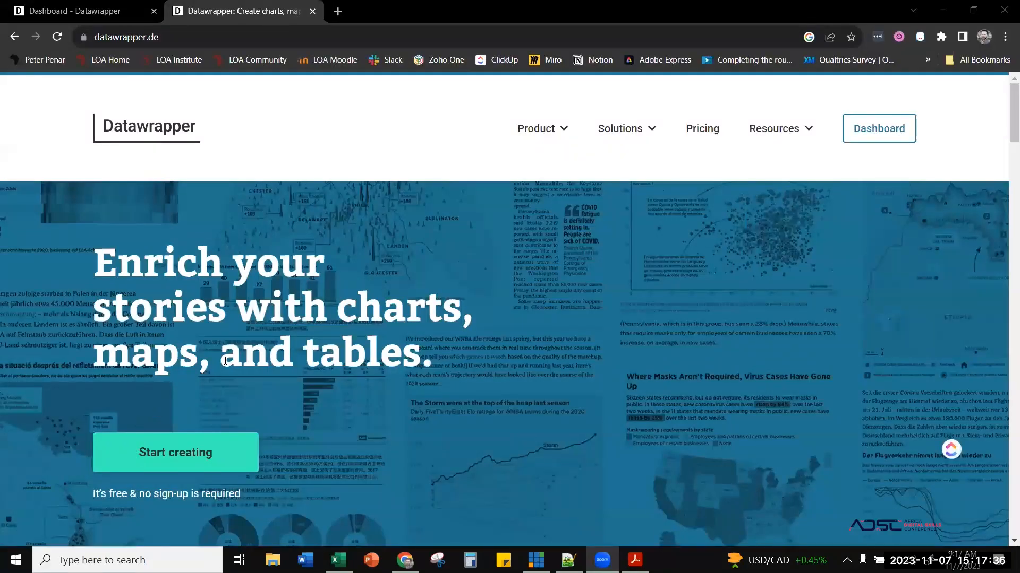
- Look through the Datawrapper home page, including its client logos and the section on copying and pasting data
{"action": "scroll", "coordinate": [361, 349], "scroll_direction": "down", "scroll_amount": 15}
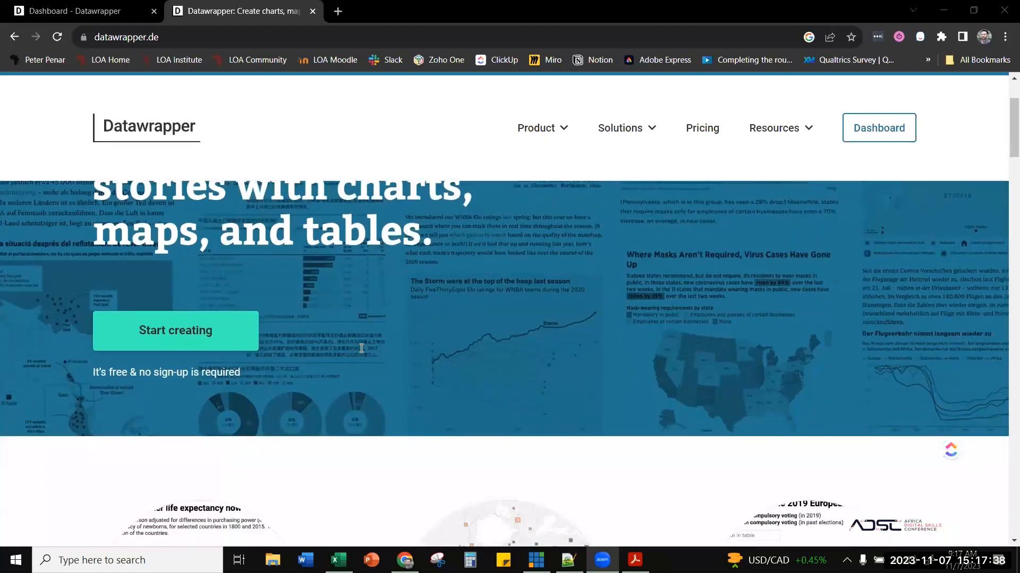
{"action": "scroll", "coordinate": [360, 346], "scroll_direction": "down", "scroll_amount": 3}
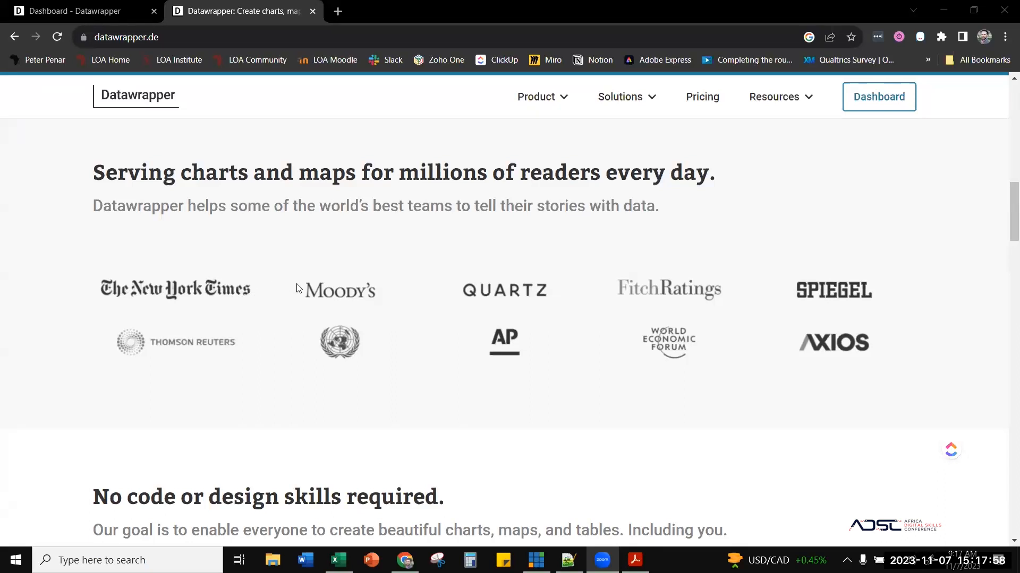
{"action": "scroll", "coordinate": [296, 288], "scroll_direction": "down", "scroll_amount": 9}
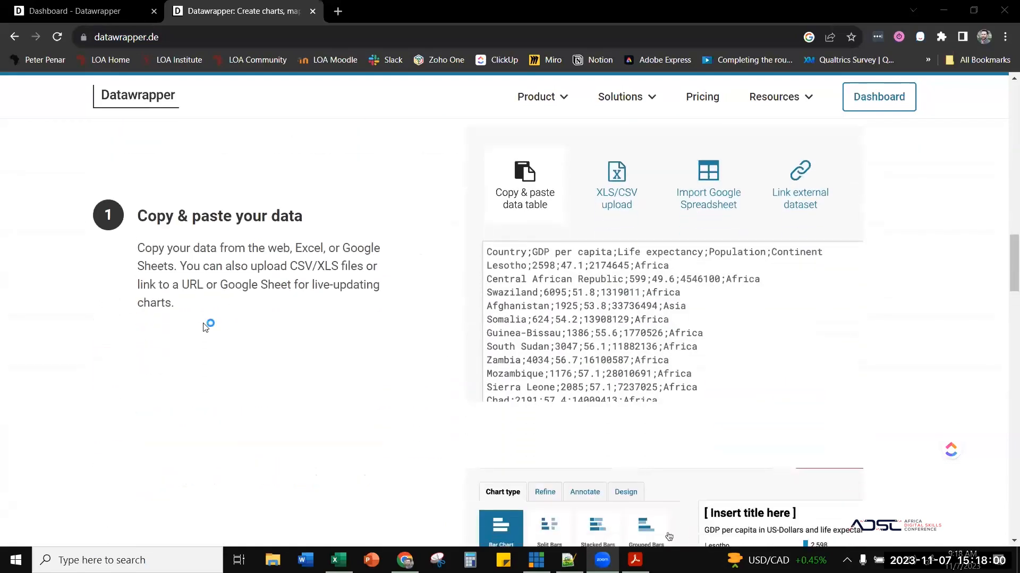
{"action": "scroll", "coordinate": [206, 326], "scroll_direction": "down", "scroll_amount": 15}
{"action": "scroll", "coordinate": [206, 326], "scroll_direction": "down", "scroll_amount": 5}
{"action": "scroll", "coordinate": [206, 326], "scroll_direction": "up", "scroll_amount": 20}
{"action": "scroll", "coordinate": [206, 327], "scroll_direction": "up", "scroll_amount": 15}
- Open the pricing page and compare the Free, Custom and Enterprise plans, highlighting the Custom plan's monthly and yearly prices
{"action": "mouse_move", "coordinate": [696, 151]}
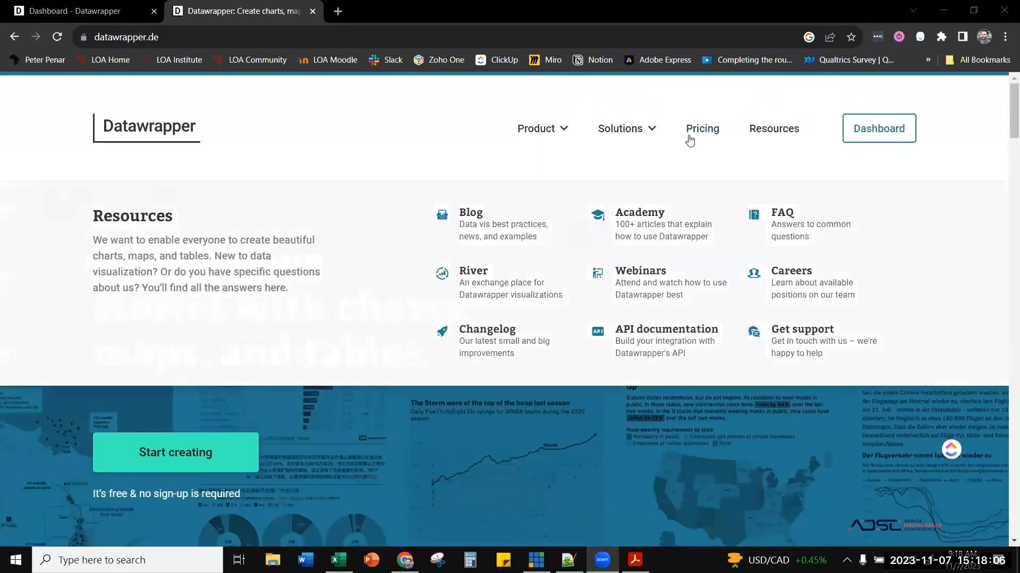
{"action": "left_click", "coordinate": [690, 129]}
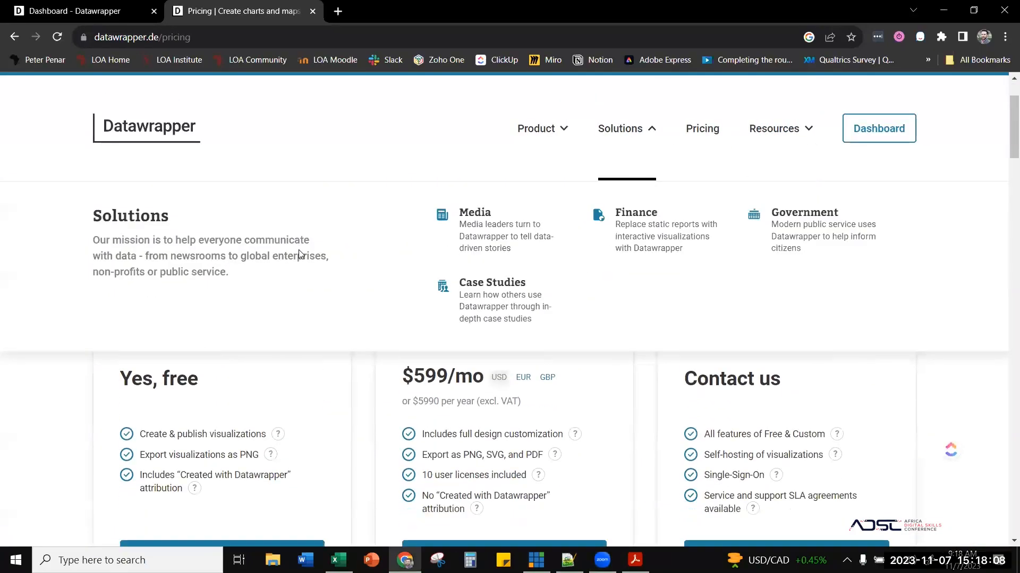
{"action": "scroll", "coordinate": [388, 329], "scroll_direction": "up", "scroll_amount": 2}
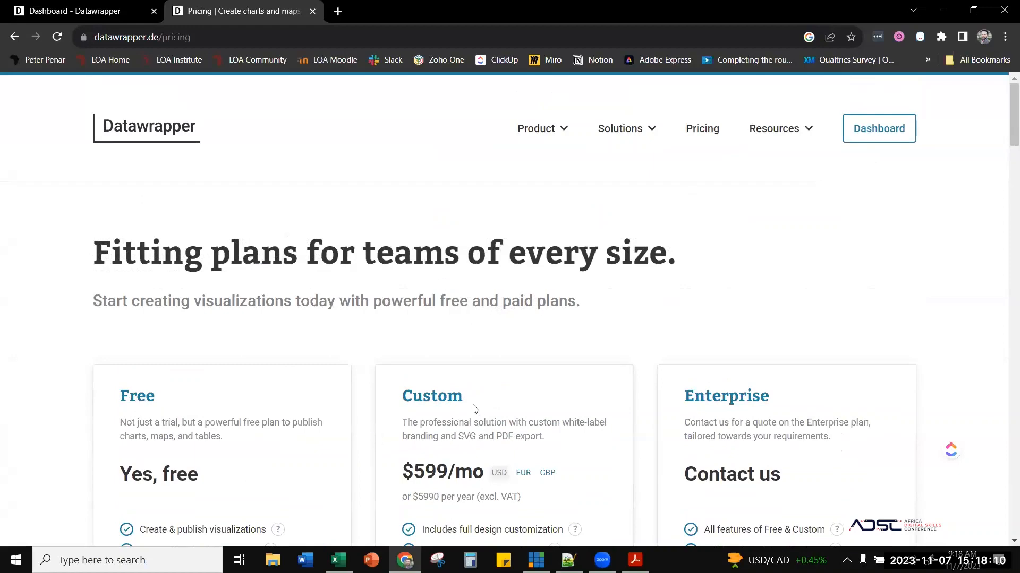
{"action": "scroll", "coordinate": [475, 407], "scroll_direction": "down", "scroll_amount": 5}
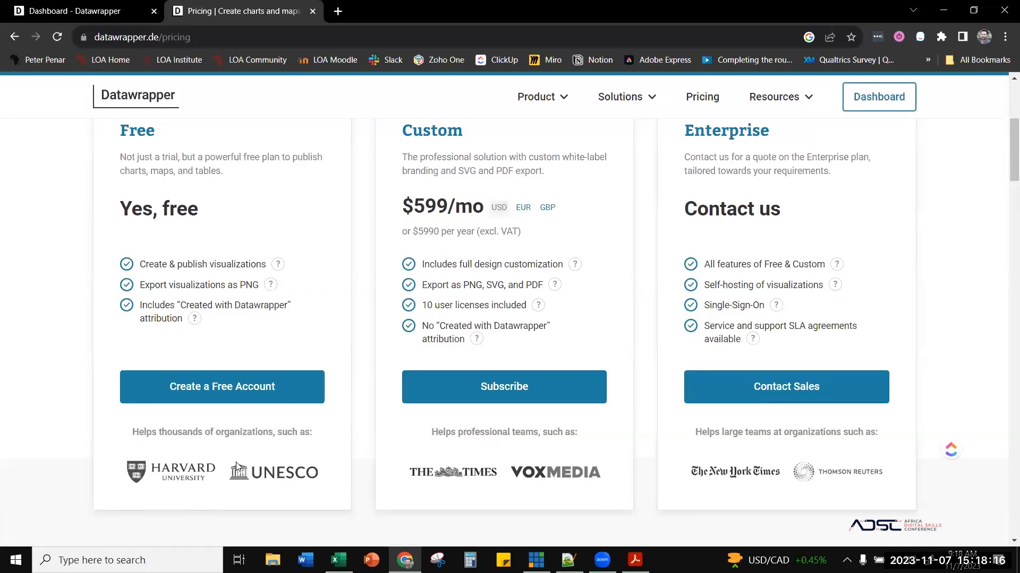
{"action": "left_click_drag", "start_coordinate": [425, 209], "coordinate": [479, 210]}
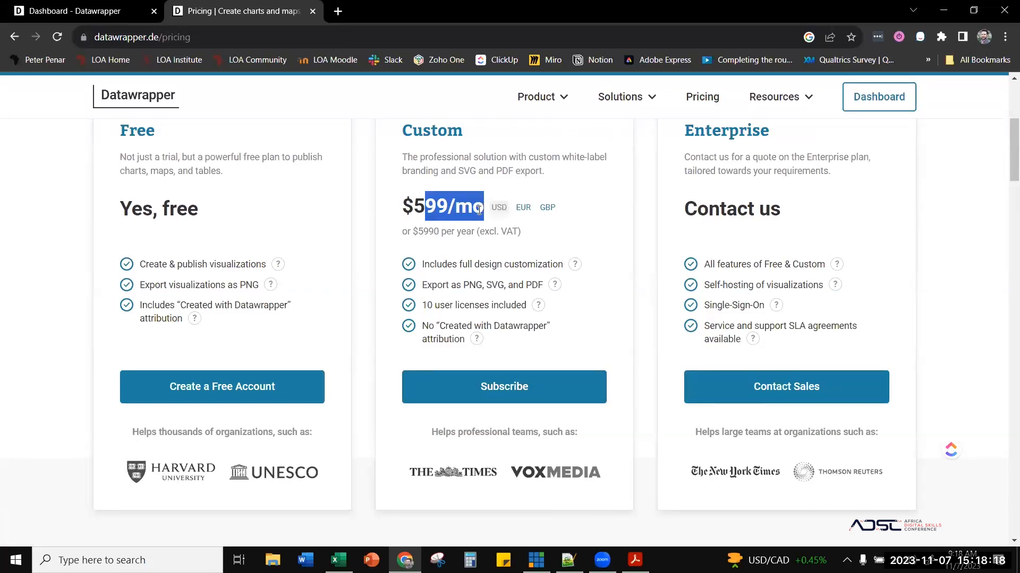
{"action": "left_click_drag", "start_coordinate": [414, 233], "coordinate": [463, 234]}
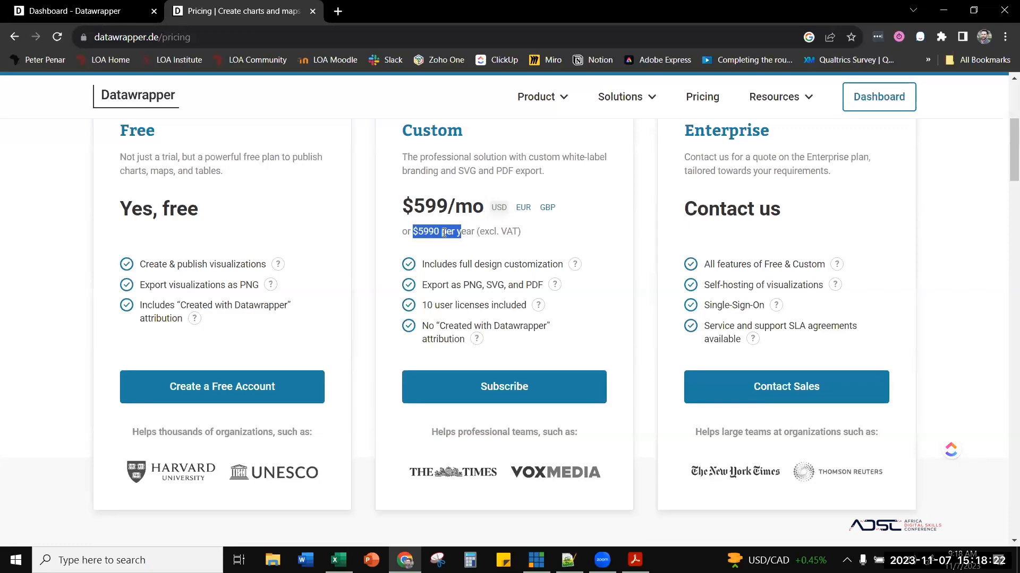
{"action": "scroll", "coordinate": [444, 233], "scroll_direction": "up", "scroll_amount": 5}
{"action": "left_click_drag", "start_coordinate": [487, 200], "coordinate": [539, 188]}
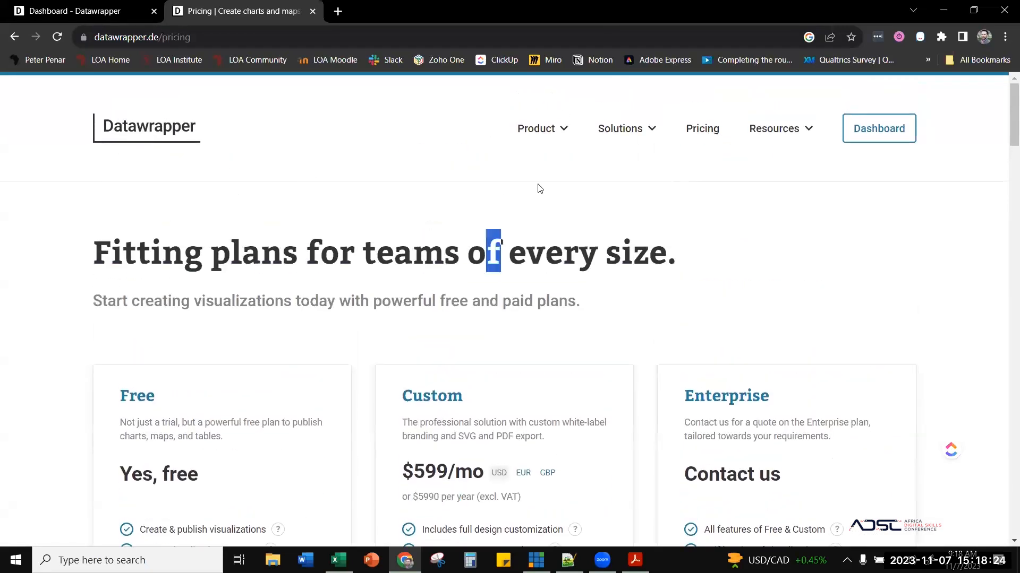
- Visit the dashboard, return to the public website and skim the front page of the Datawrapper Blog
{"action": "left_click", "coordinate": [878, 128]}
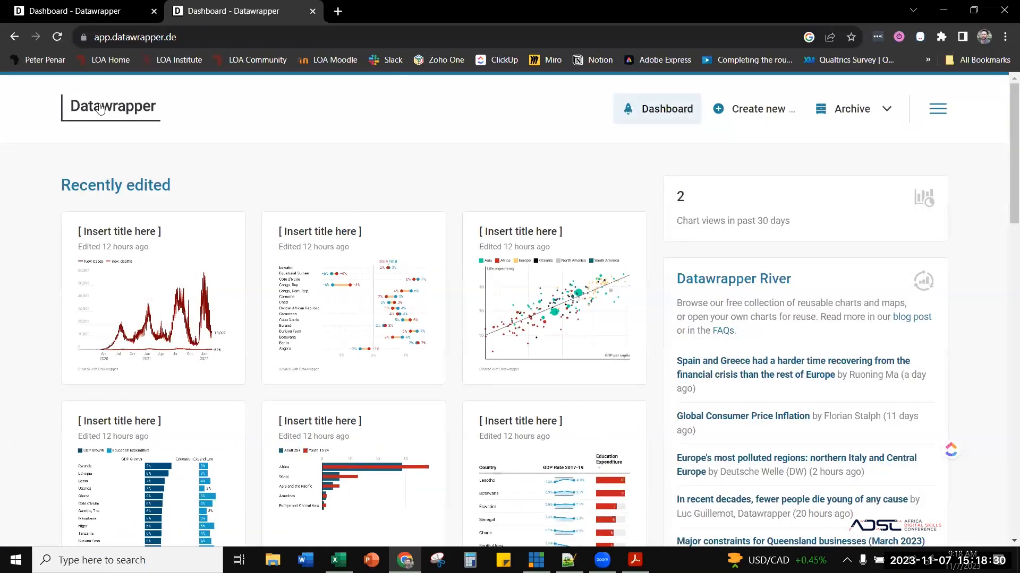
{"action": "left_click", "coordinate": [13, 37]}
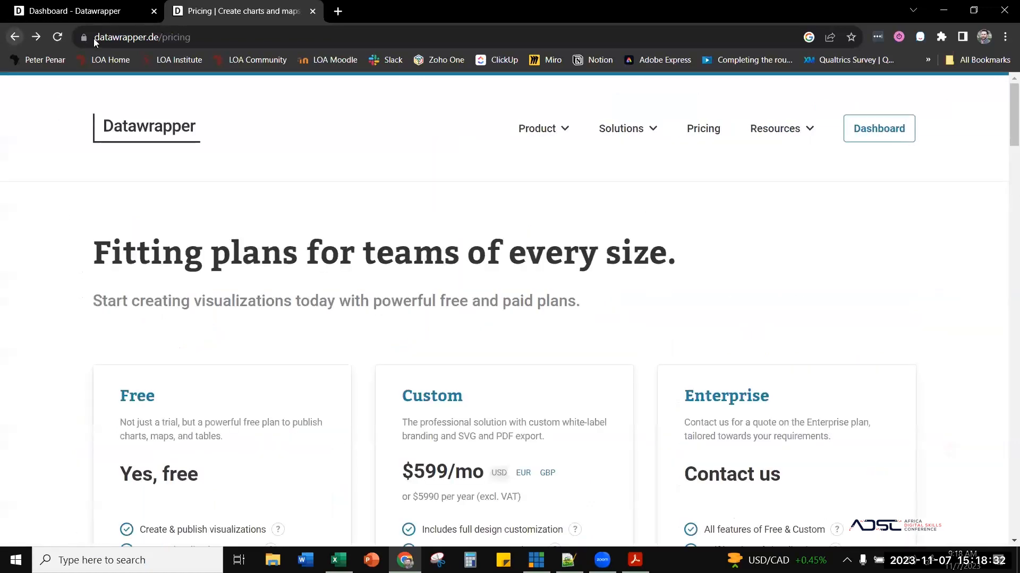
{"action": "left_click", "coordinate": [759, 130]}
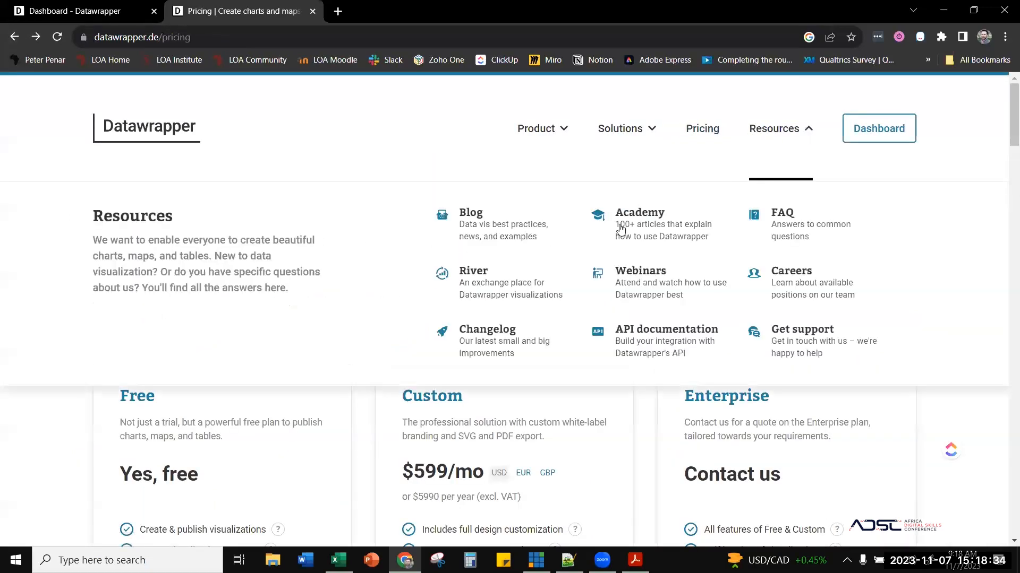
{"action": "left_click", "coordinate": [482, 228]}
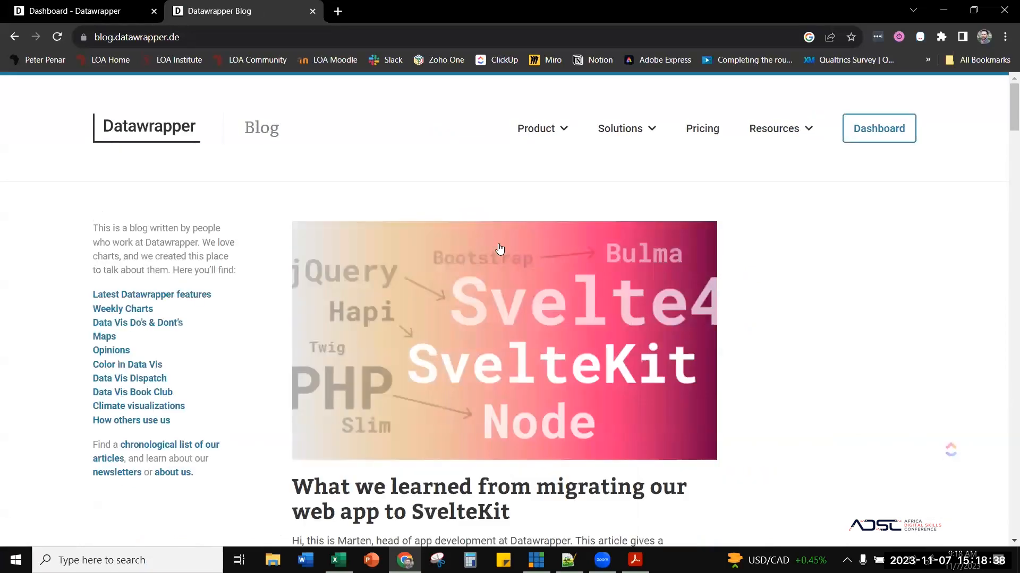
{"action": "scroll", "coordinate": [509, 266], "scroll_direction": "down", "scroll_amount": 2}
{"action": "scroll", "coordinate": [509, 266], "scroll_direction": "down", "scroll_amount": 2}
{"action": "scroll", "coordinate": [505, 266], "scroll_direction": "up", "scroll_amount": 3}
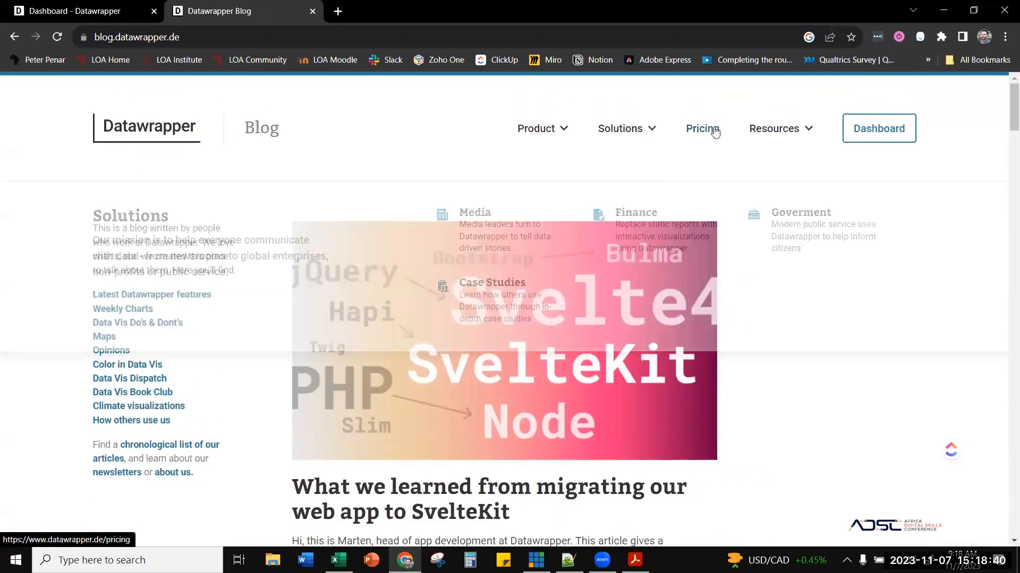
- Find the River among the website's resources and open it by way of the account dashboard
{"action": "mouse_move", "coordinate": [754, 133]}
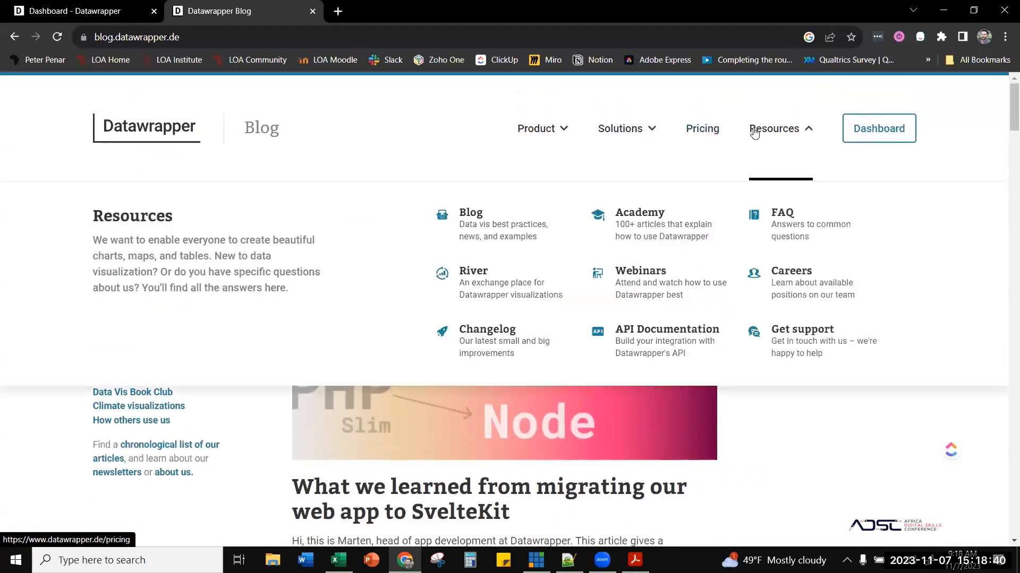
{"action": "right_click", "coordinate": [495, 288]}
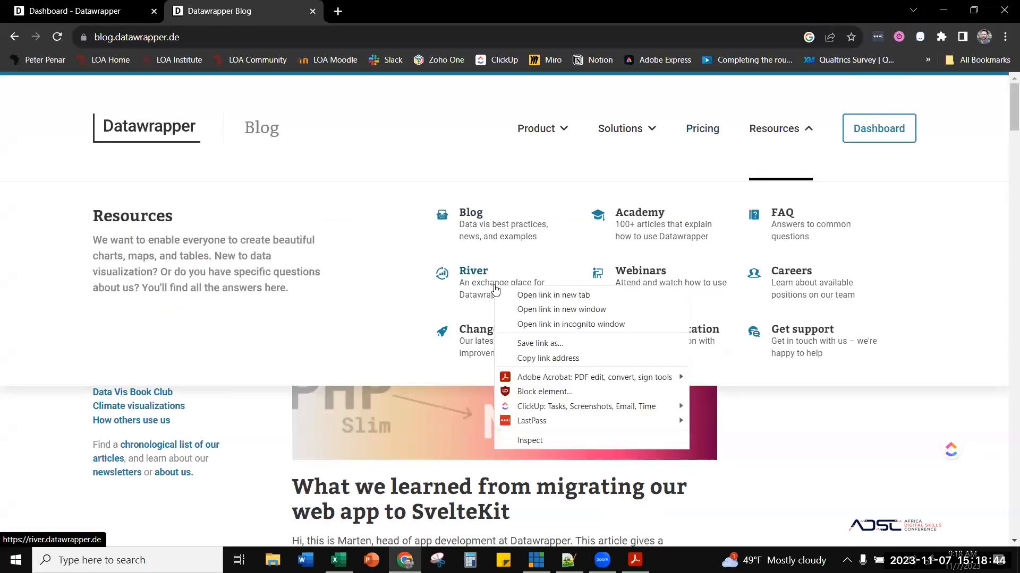
{"action": "left_click", "coordinate": [884, 139]}
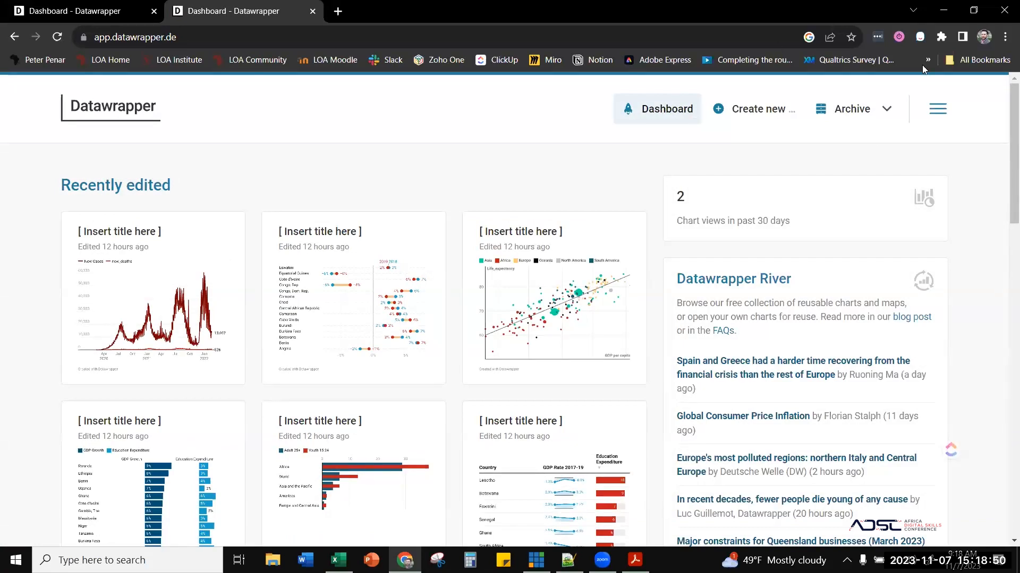
{"action": "left_click", "coordinate": [935, 109]}
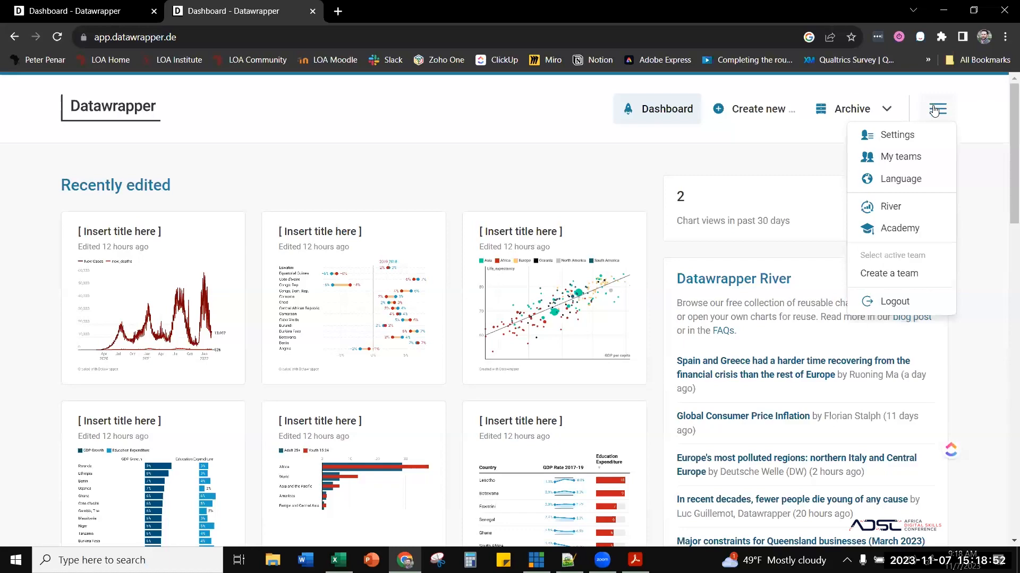
{"action": "left_click", "coordinate": [881, 210]}
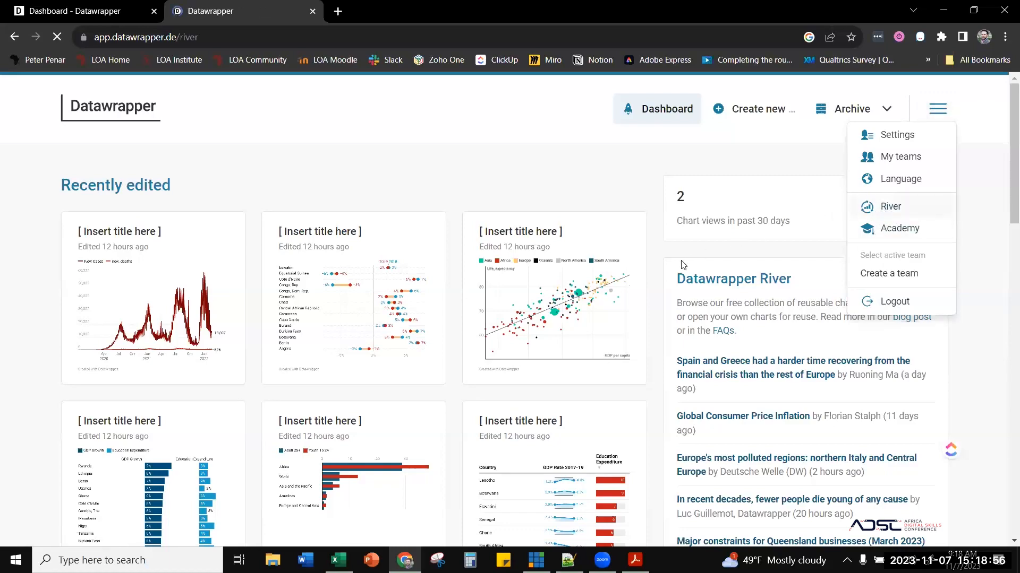
- Browse the River's introduction, favorites and most recent visualizations for examples of reusable charts, maps and tables
{"action": "scroll", "coordinate": [502, 290], "scroll_direction": "down", "scroll_amount": 3}
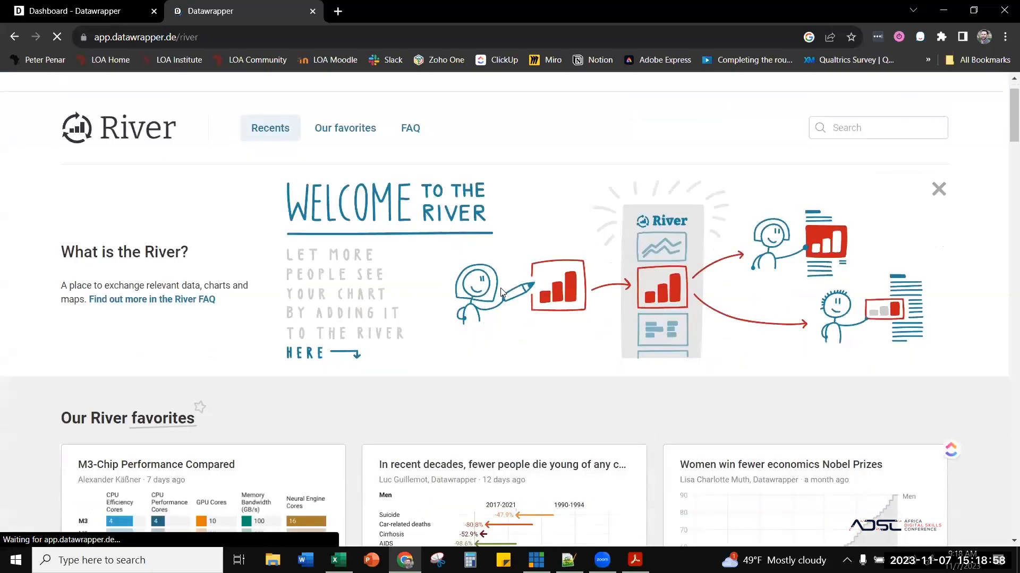
{"action": "scroll", "coordinate": [504, 279], "scroll_direction": "down", "scroll_amount": 3}
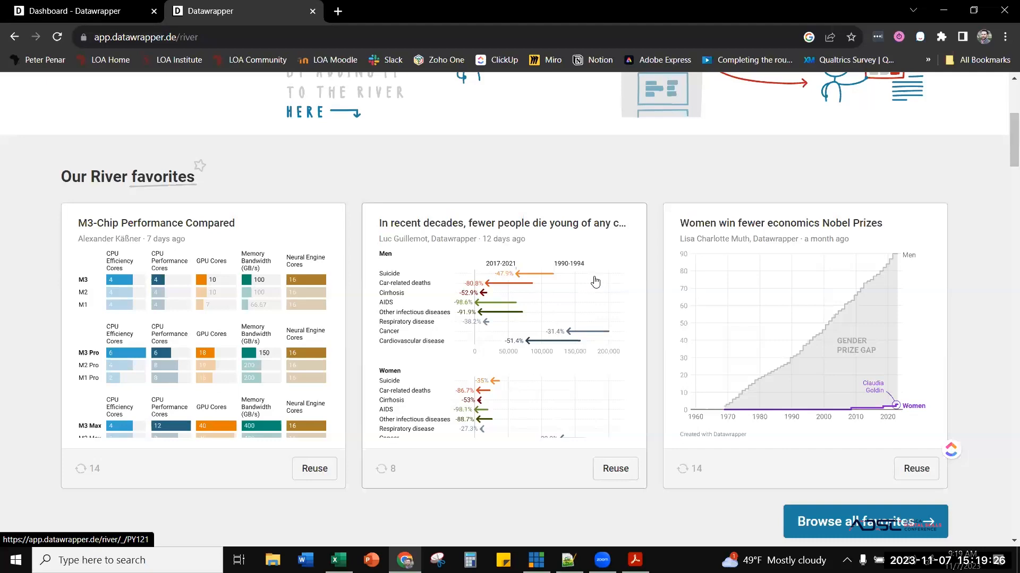
{"action": "scroll", "coordinate": [595, 282], "scroll_direction": "down", "scroll_amount": 3}
{"action": "scroll", "coordinate": [608, 274], "scroll_direction": "down", "scroll_amount": 3}
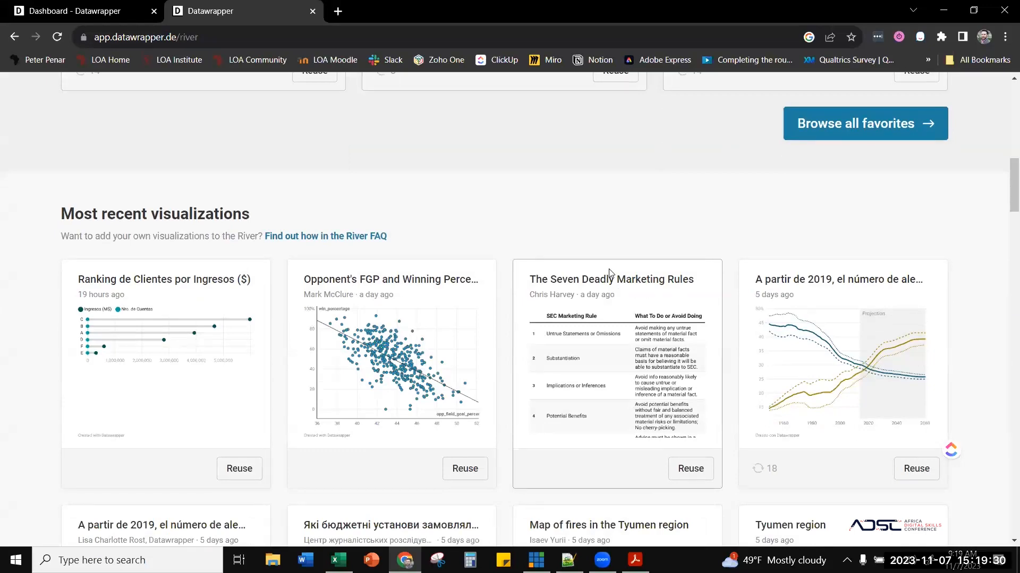
{"action": "scroll", "coordinate": [610, 273], "scroll_direction": "down", "scroll_amount": 5}
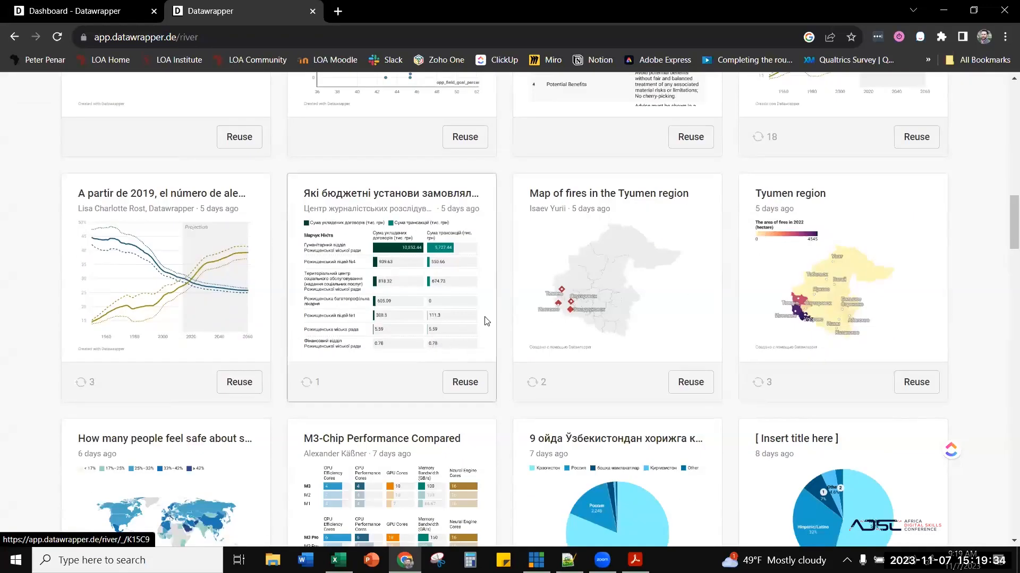
{"action": "scroll", "coordinate": [486, 321], "scroll_direction": "down", "scroll_amount": 2}
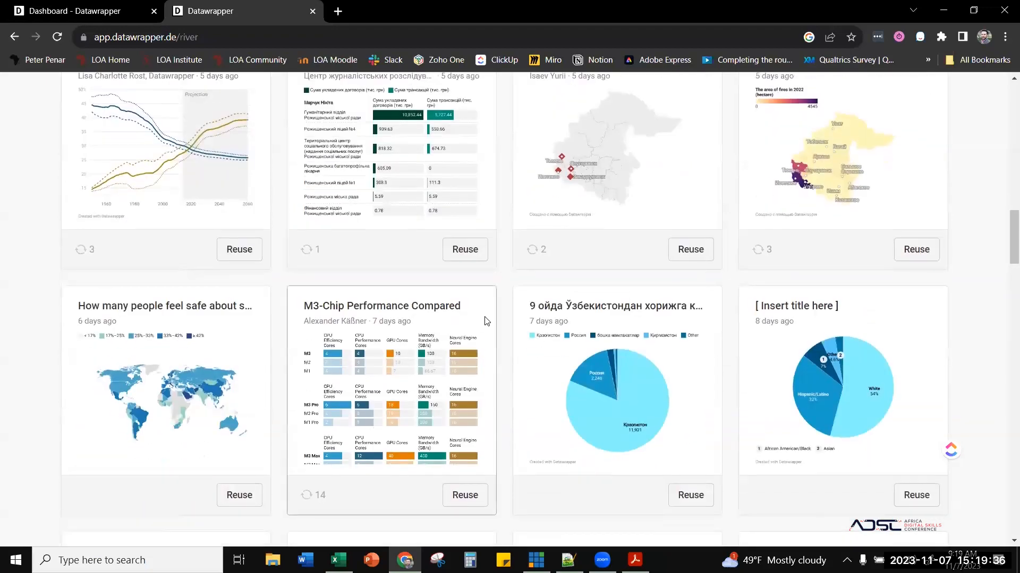
{"action": "scroll", "coordinate": [486, 321], "scroll_direction": "down", "scroll_amount": 1}
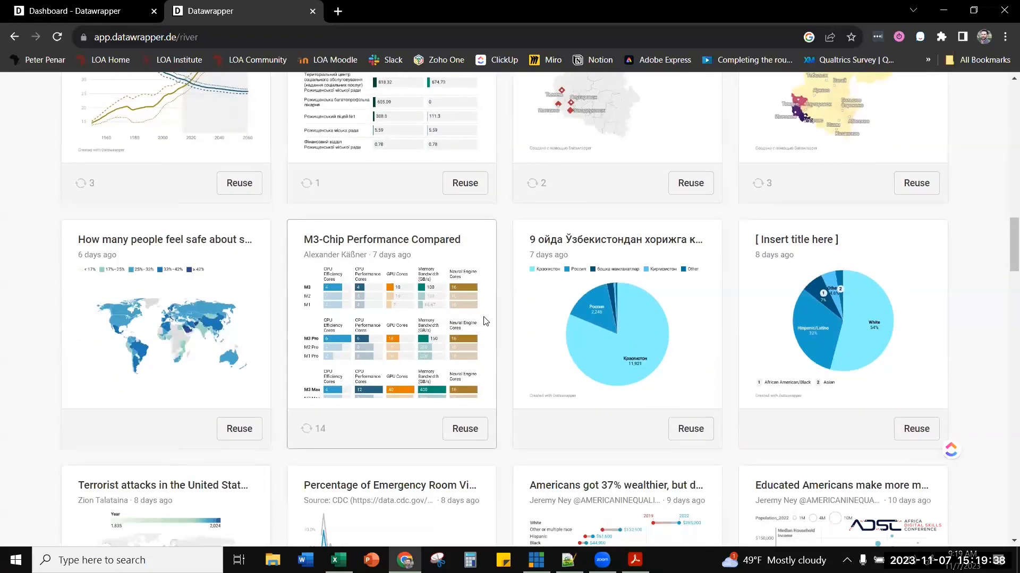
{"action": "scroll", "coordinate": [486, 321], "scroll_direction": "down", "scroll_amount": 3}
{"action": "scroll", "coordinate": [487, 318], "scroll_direction": "down", "scroll_amount": 4}
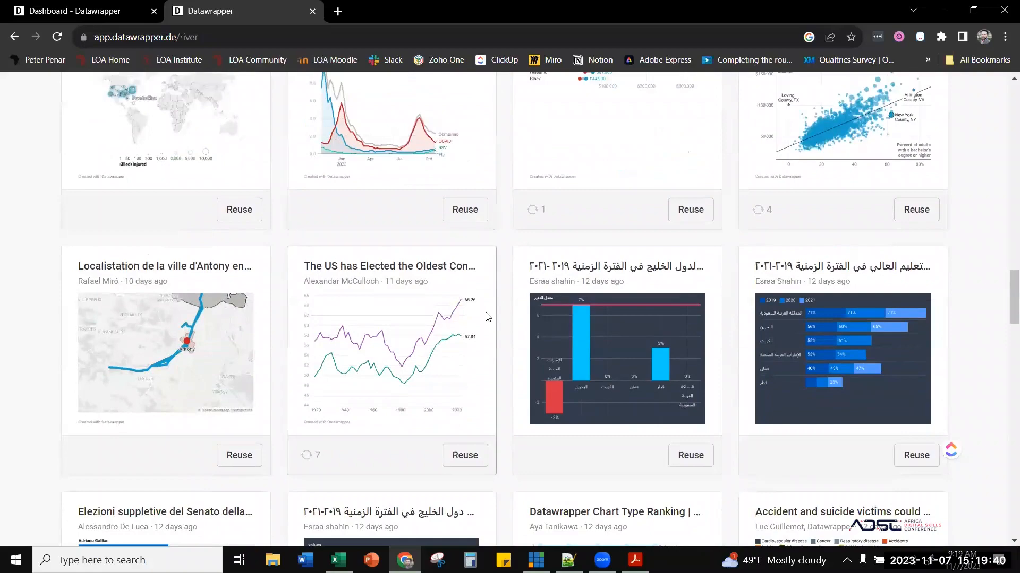
{"action": "scroll", "coordinate": [487, 317], "scroll_direction": "down", "scroll_amount": 7}
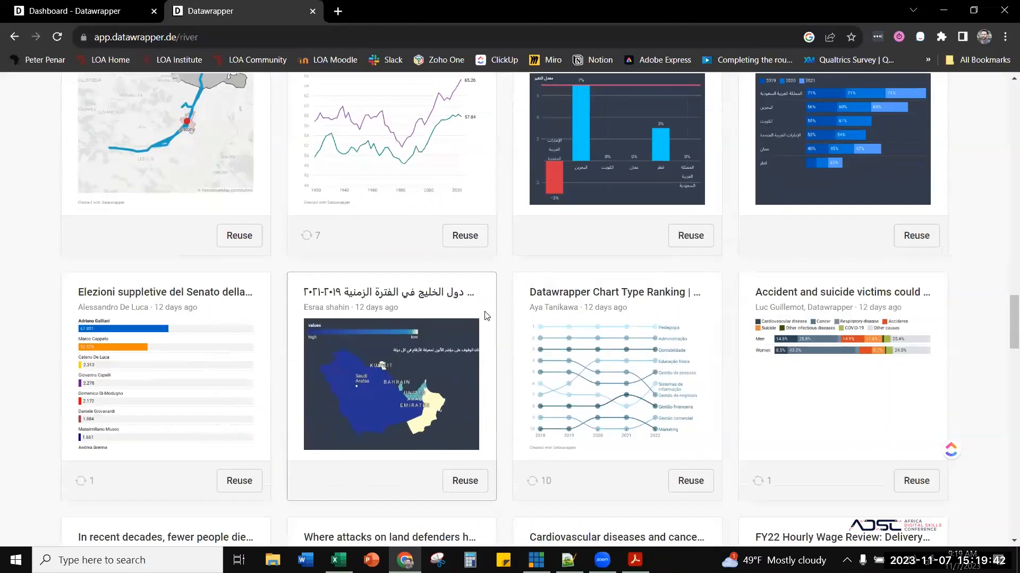
{"action": "scroll", "coordinate": [485, 316], "scroll_direction": "down", "scroll_amount": 6}
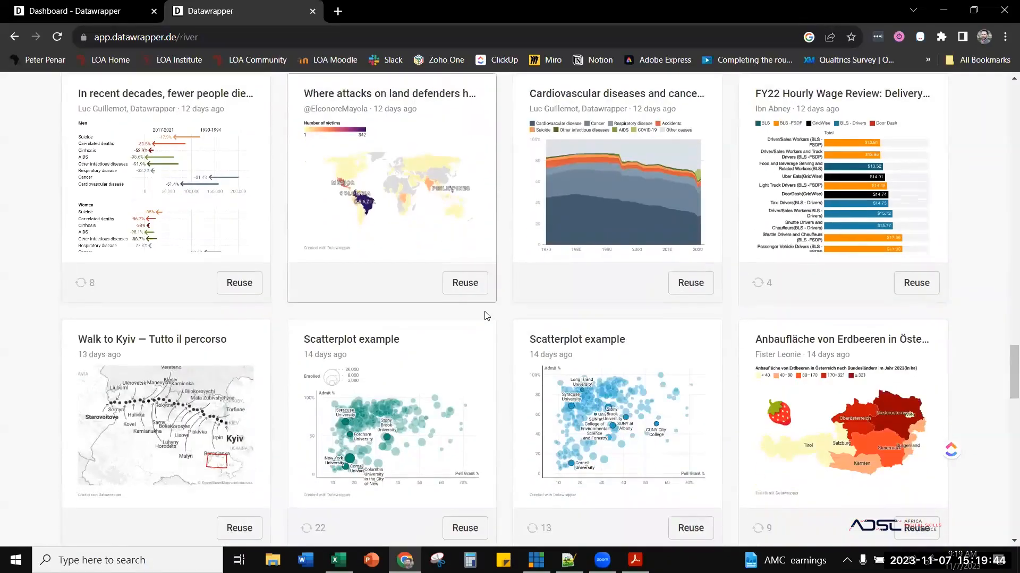
{"action": "scroll", "coordinate": [487, 315], "scroll_direction": "up", "scroll_amount": 5}
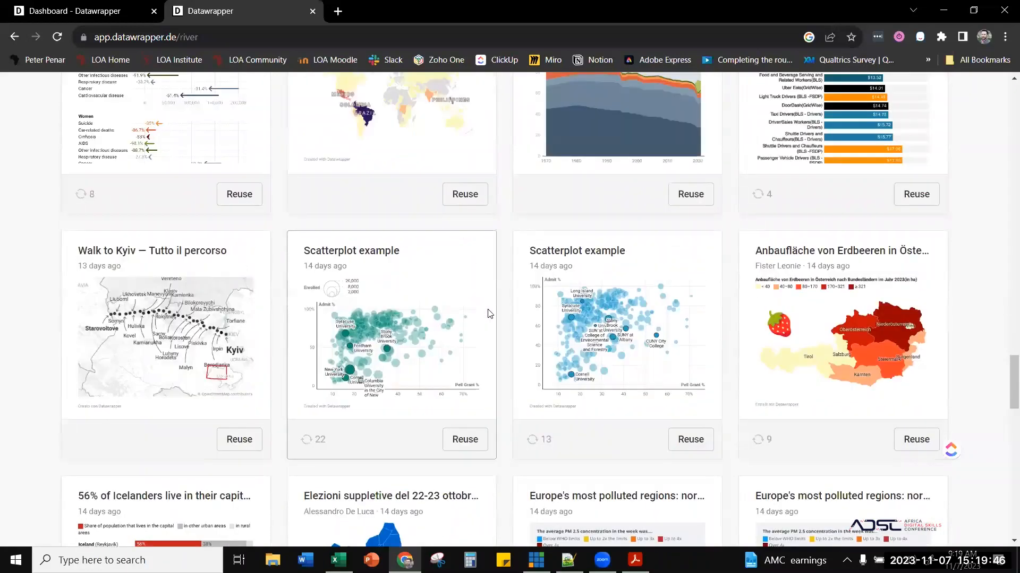
{"action": "scroll", "coordinate": [490, 313], "scroll_direction": "up", "scroll_amount": 2}
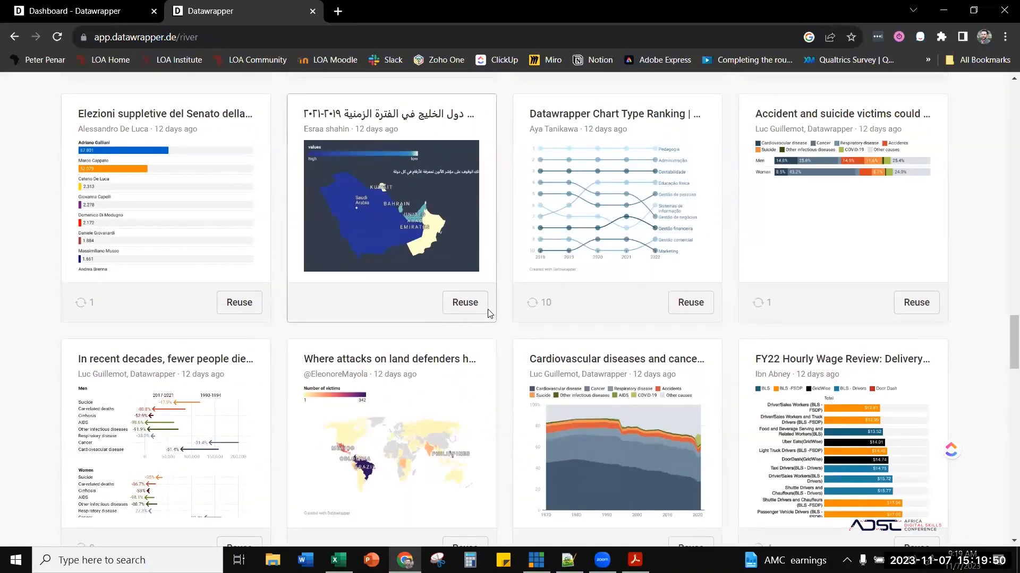
{"action": "scroll", "coordinate": [486, 315], "scroll_direction": "up", "scroll_amount": 10}
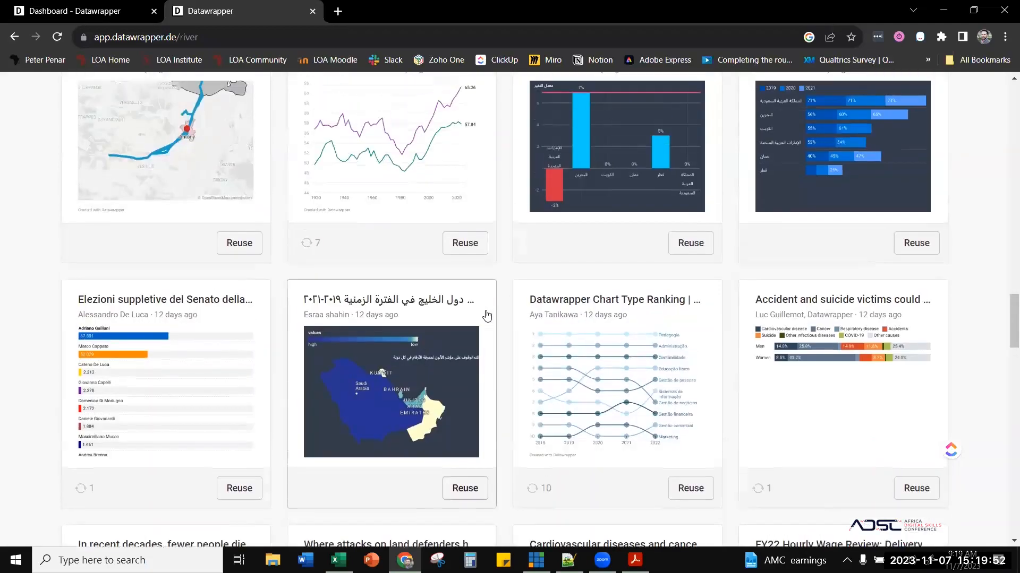
- Leave the River page and switch to the workshop workbook in Excel, showing the Line Graph - SSA GDP Growth sheet
{"action": "scroll", "coordinate": [499, 325], "scroll_direction": "up", "scroll_amount": 15}
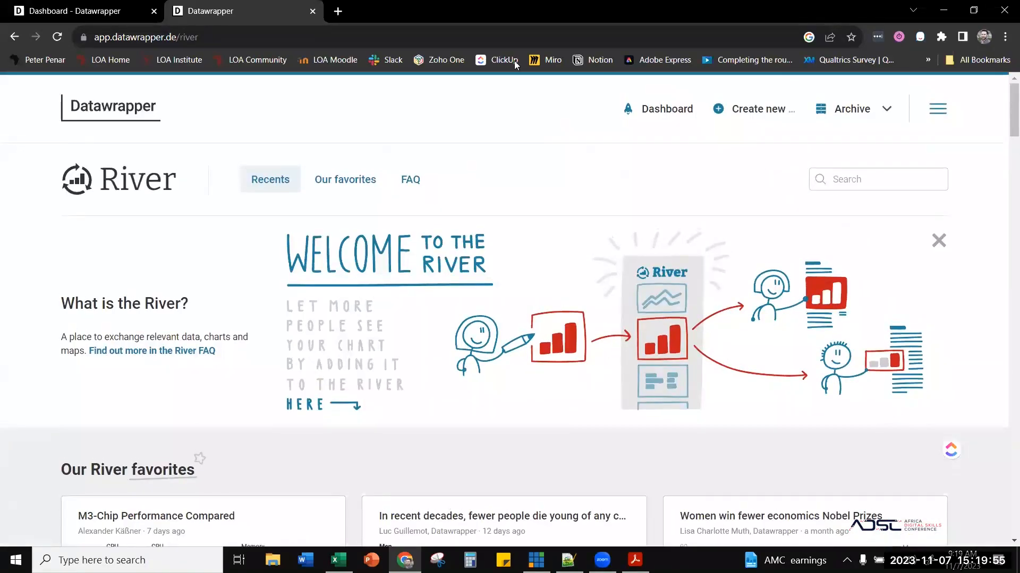
{"action": "mouse_move", "coordinate": [748, 104]}
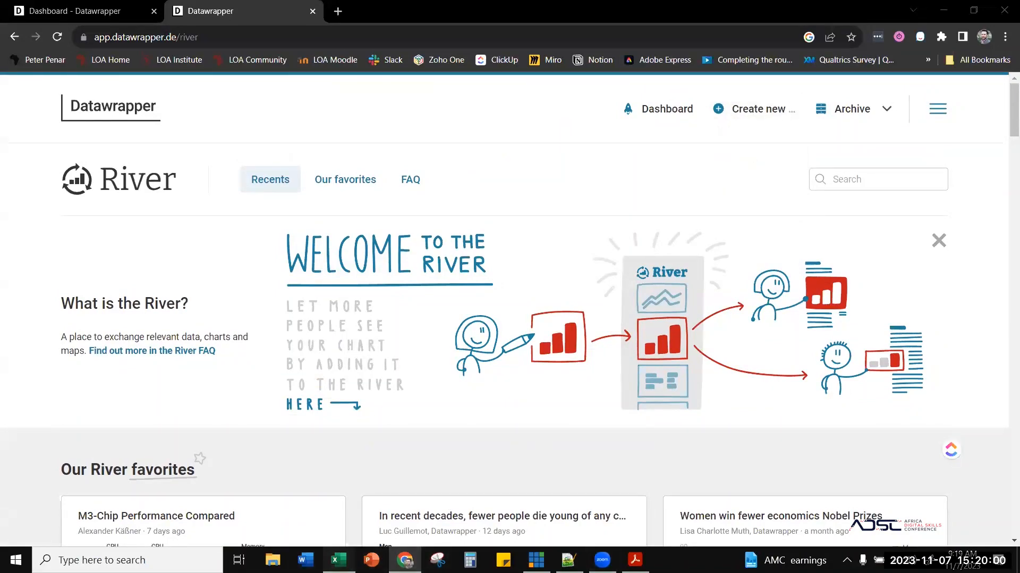
{"action": "left_click", "coordinate": [338, 560]}
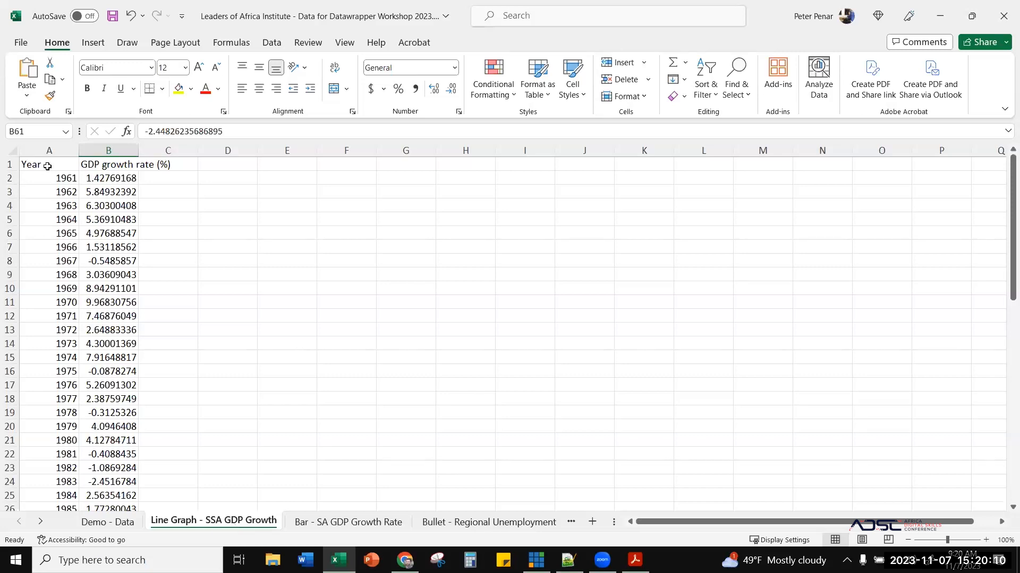
- Skim the Year and GDP growth rate (%) data on the Line Graph - SSA GDP Growth sheet down to the last year
{"action": "scroll", "coordinate": [48, 166], "scroll_direction": "down", "scroll_amount": 20}
{"action": "scroll", "coordinate": [96, 242], "scroll_direction": "up", "scroll_amount": 6}
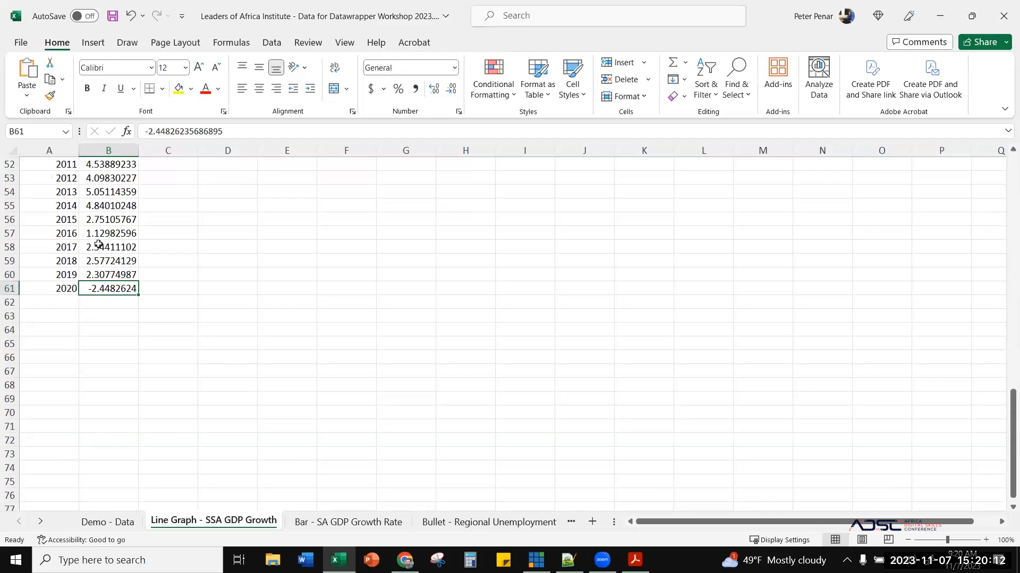
{"action": "scroll", "coordinate": [99, 244], "scroll_direction": "up", "scroll_amount": 17}
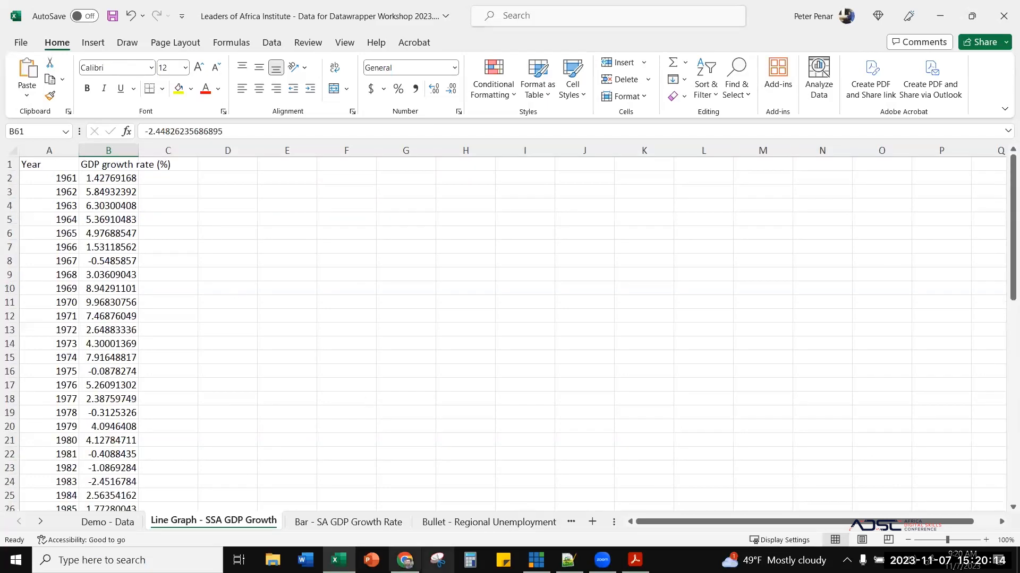
- Switch to Datawrapper in the browser and create a new chart
{"action": "left_click", "coordinate": [419, 558]}
{"action": "mouse_move", "coordinate": [754, 119]}
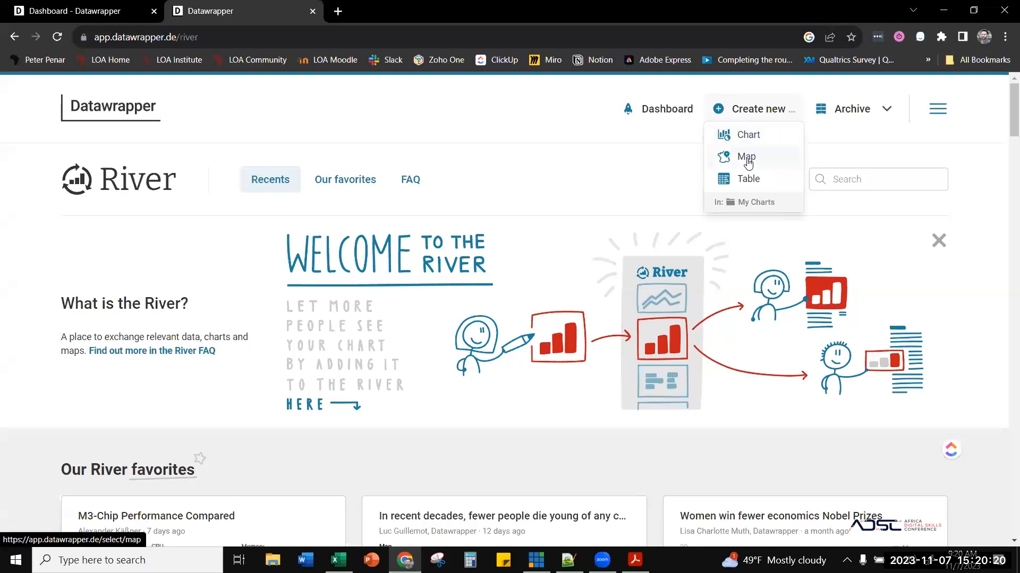
{"action": "left_click", "coordinate": [767, 134]}
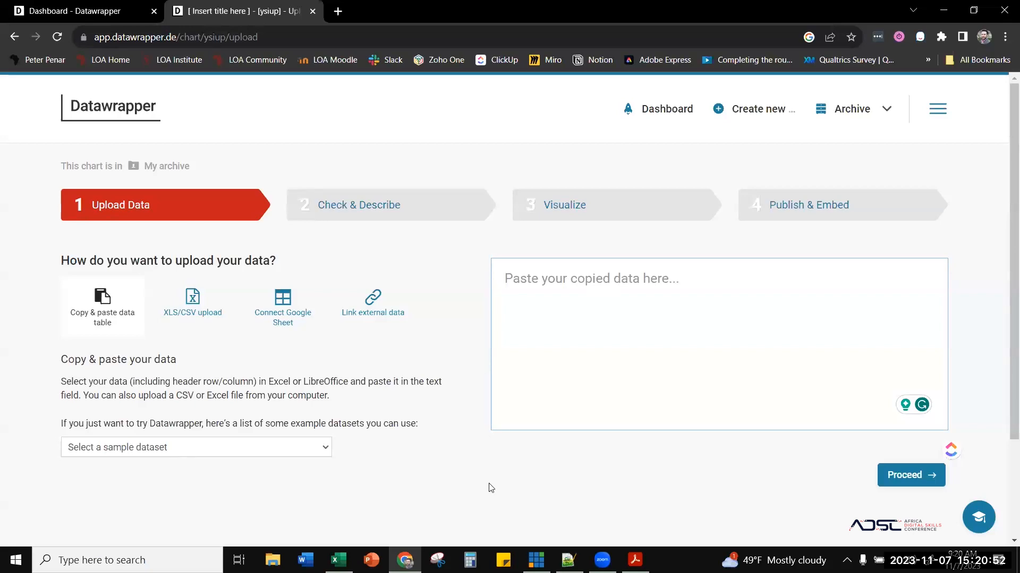
- Examine the XLS/CSV upload and Connect Google Sheet methods without uploading a file or linking a sheet
{"action": "left_click", "coordinate": [338, 560]}
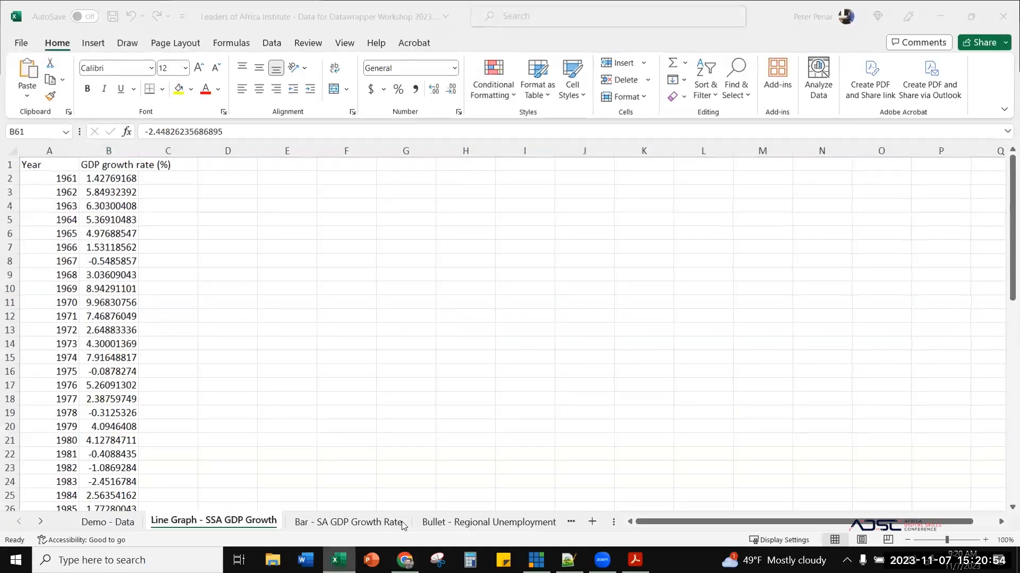
{"action": "key", "text": "alt+Tab"}
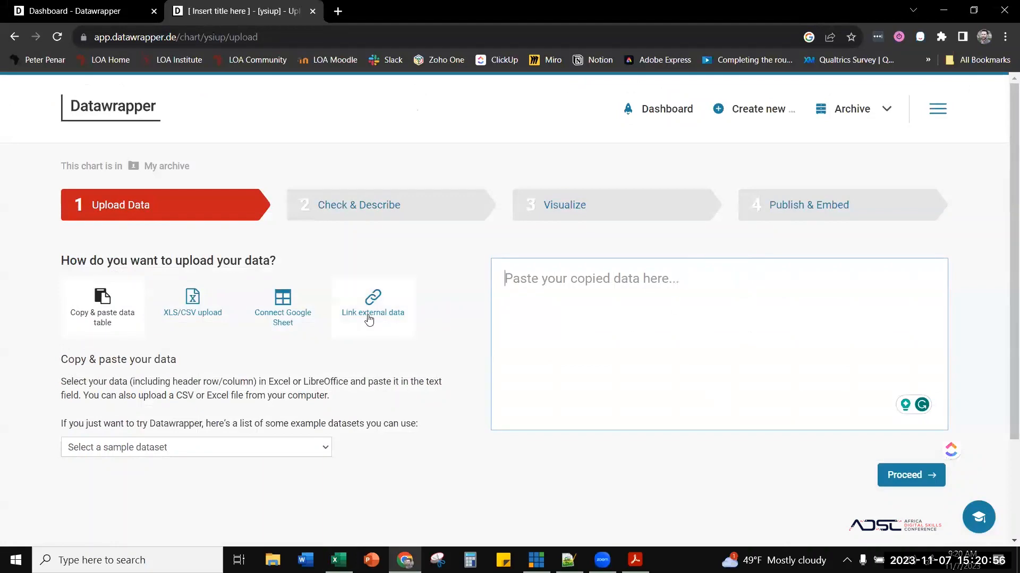
{"action": "left_click", "coordinate": [183, 306]}
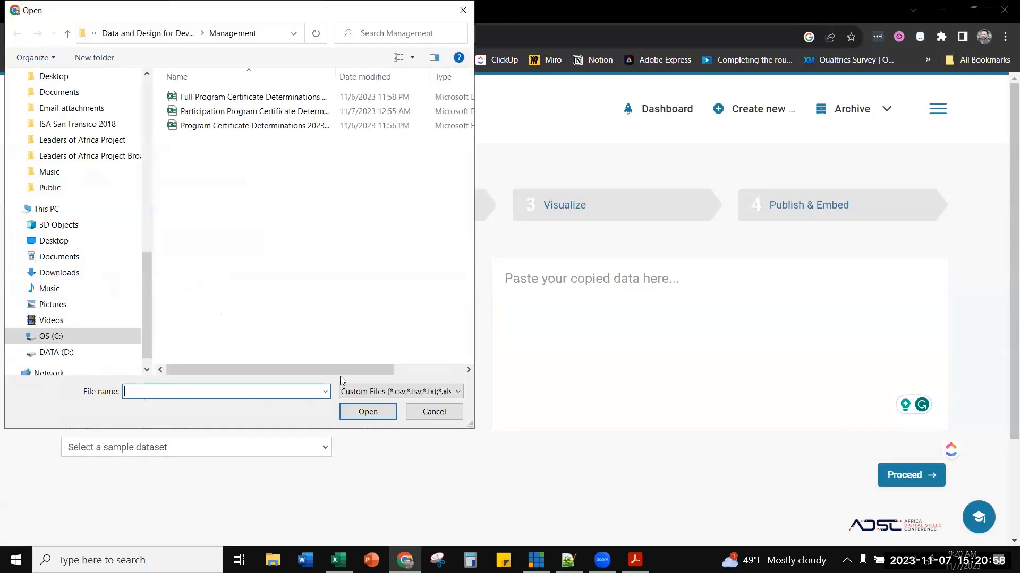
{"action": "left_click", "coordinate": [441, 412]}
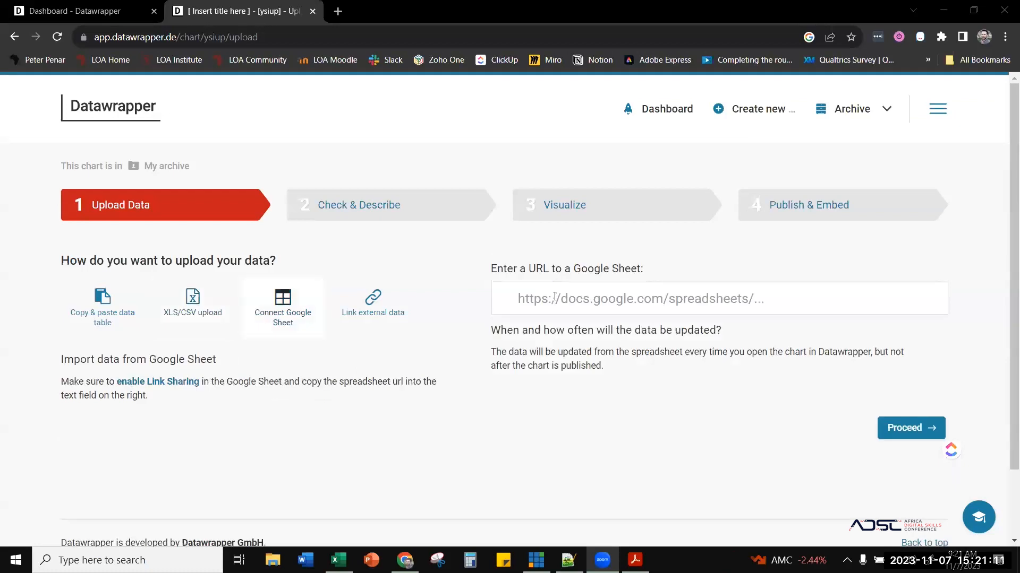
{"action": "left_click", "coordinate": [554, 297]}
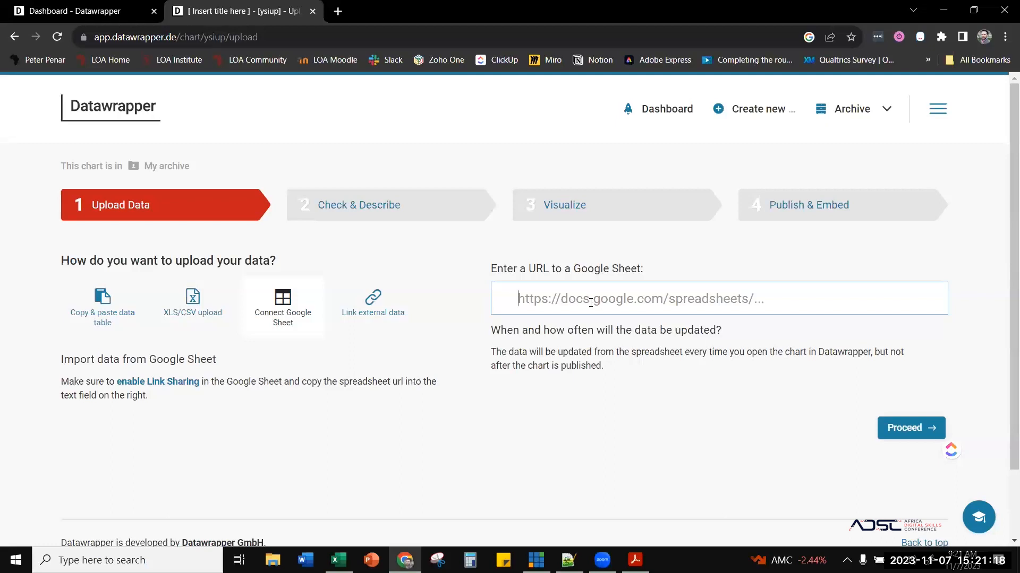
- Examine the Link external data method, including its server options and the table of update intervals
{"action": "left_click", "coordinate": [380, 308]}
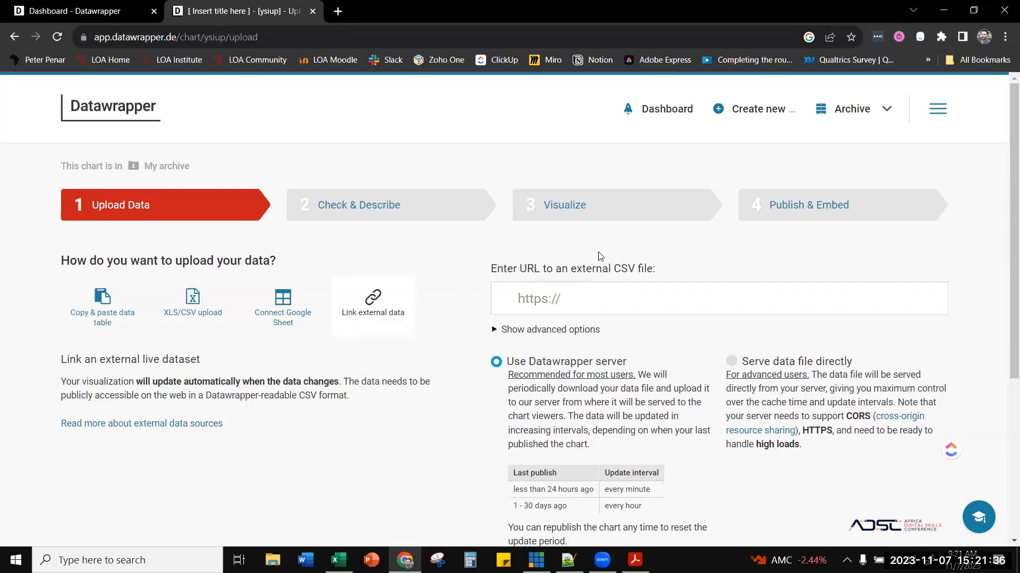
{"action": "scroll", "coordinate": [588, 264], "scroll_direction": "down", "scroll_amount": 3}
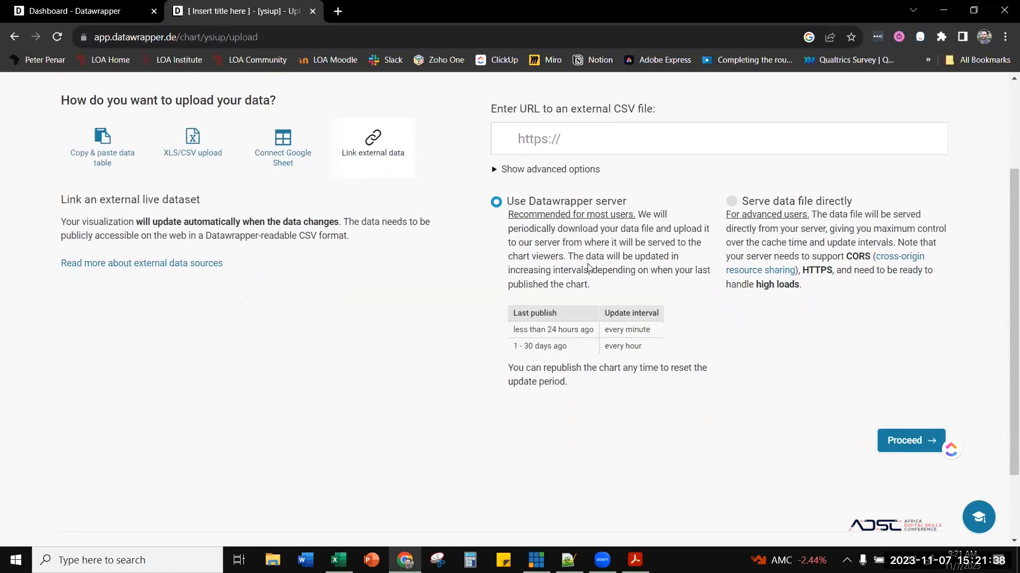
{"action": "left_click_drag", "start_coordinate": [514, 314], "coordinate": [644, 346]}
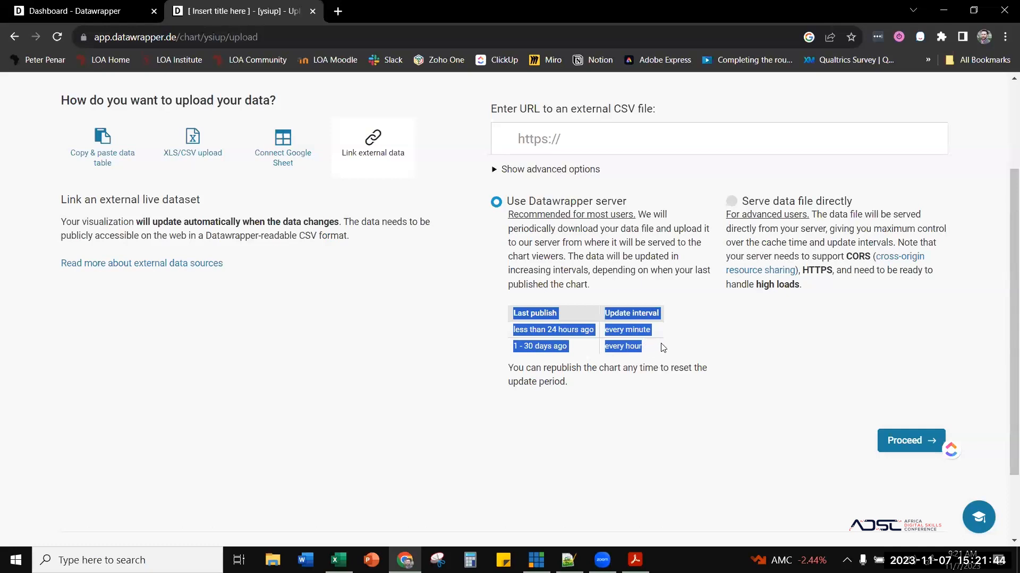
{"action": "left_click", "coordinate": [663, 347]}
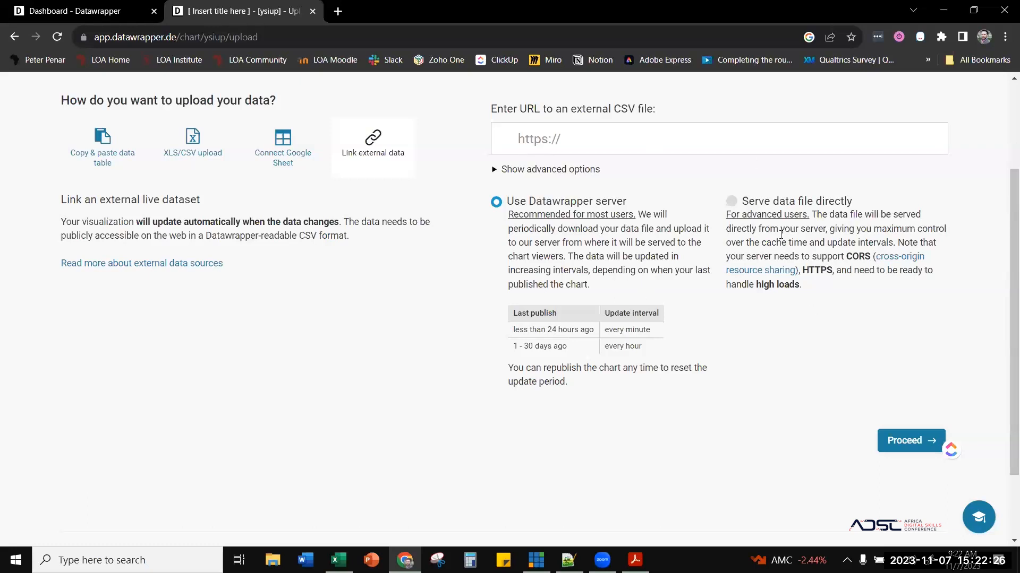
{"action": "scroll", "coordinate": [763, 285], "scroll_direction": "up", "scroll_amount": 1}
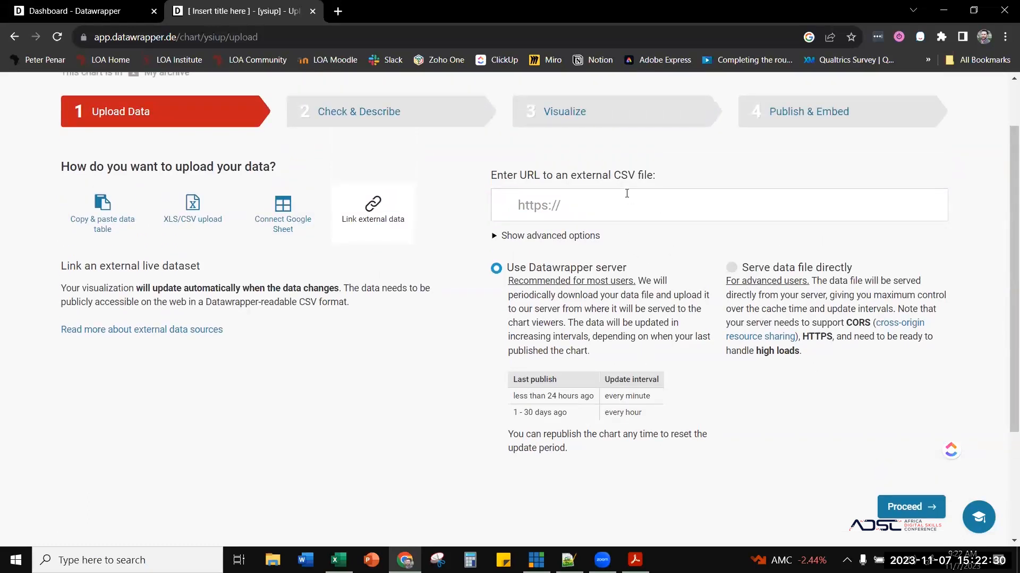
- Choose the copy-and-paste upload method and copy A1:B61 from the Line Graph - SSA GDP Growth sheet in Excel
{"action": "left_click", "coordinate": [88, 234]}
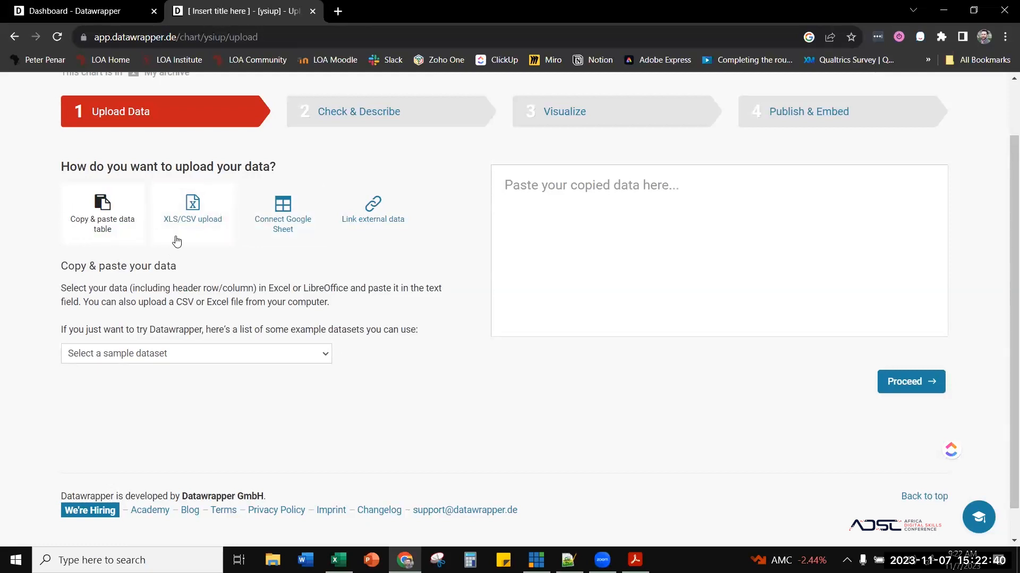
{"action": "left_click", "coordinate": [339, 560]}
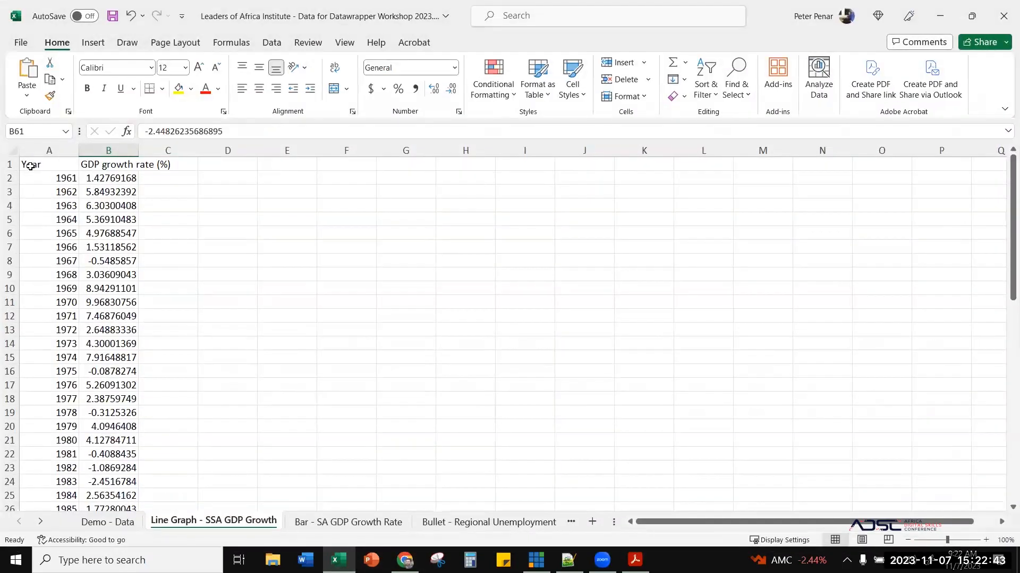
{"action": "left_click_drag", "start_coordinate": [32, 164], "coordinate": [114, 522]}
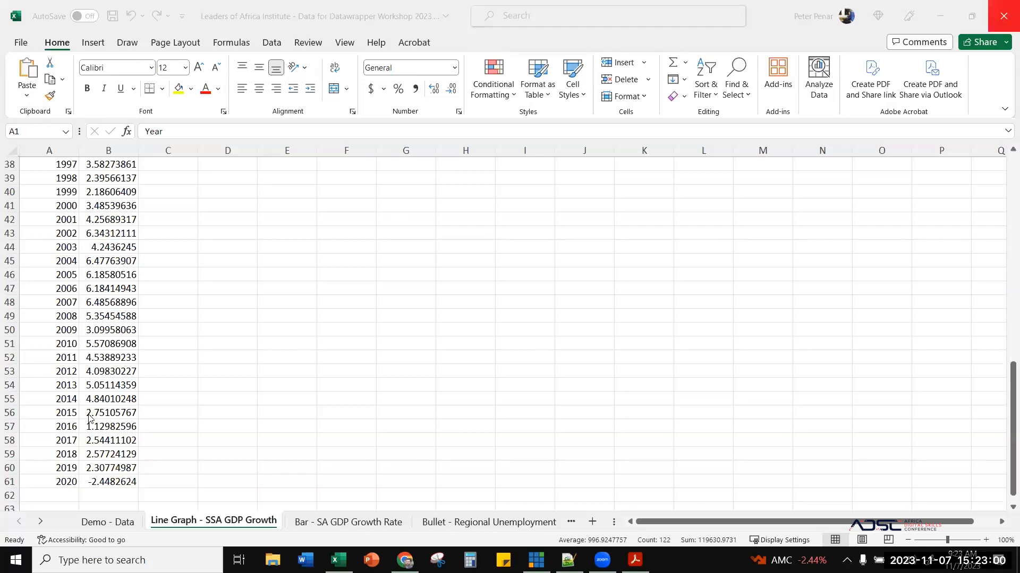
{"action": "scroll", "coordinate": [72, 331], "scroll_direction": "up", "scroll_amount": 12}
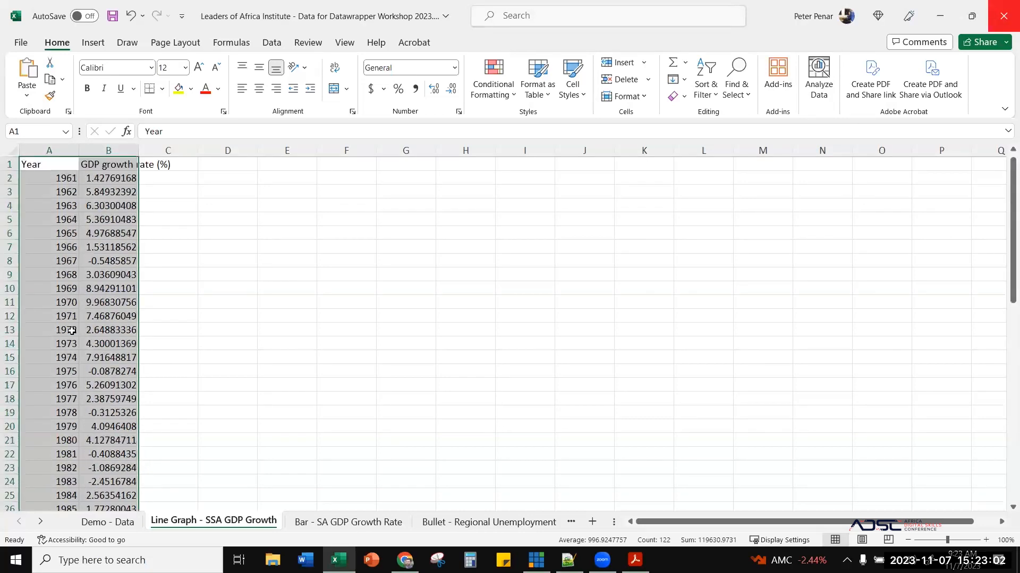
{"action": "right_click", "coordinate": [53, 219]}
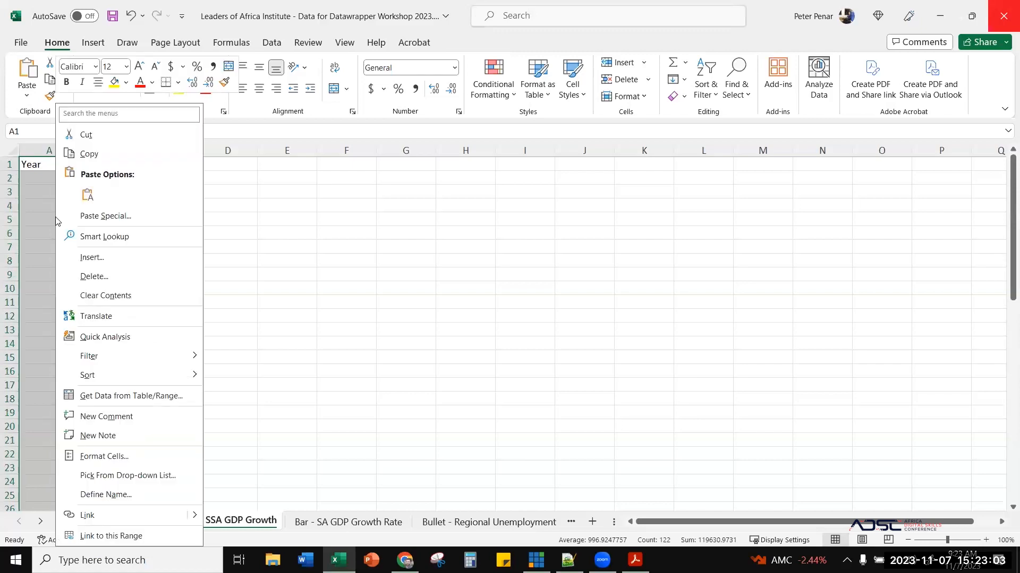
{"action": "left_click", "coordinate": [91, 152]}
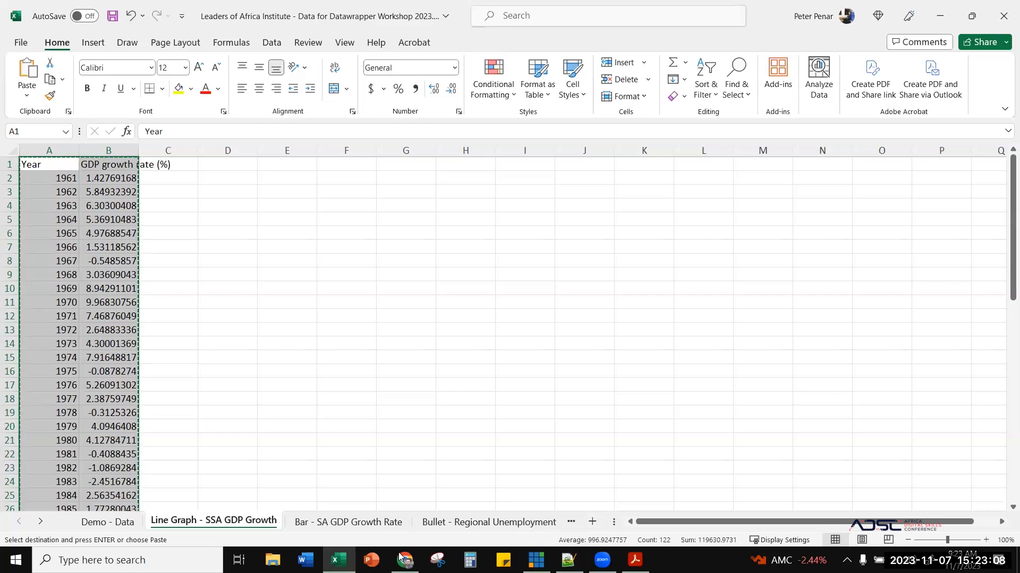
- Paste the copied Year and GDP growth rate table into Datawrapper's data field and remove the trailing blank line
{"action": "left_click", "coordinate": [404, 559]}
{"action": "right_click", "coordinate": [585, 172]}
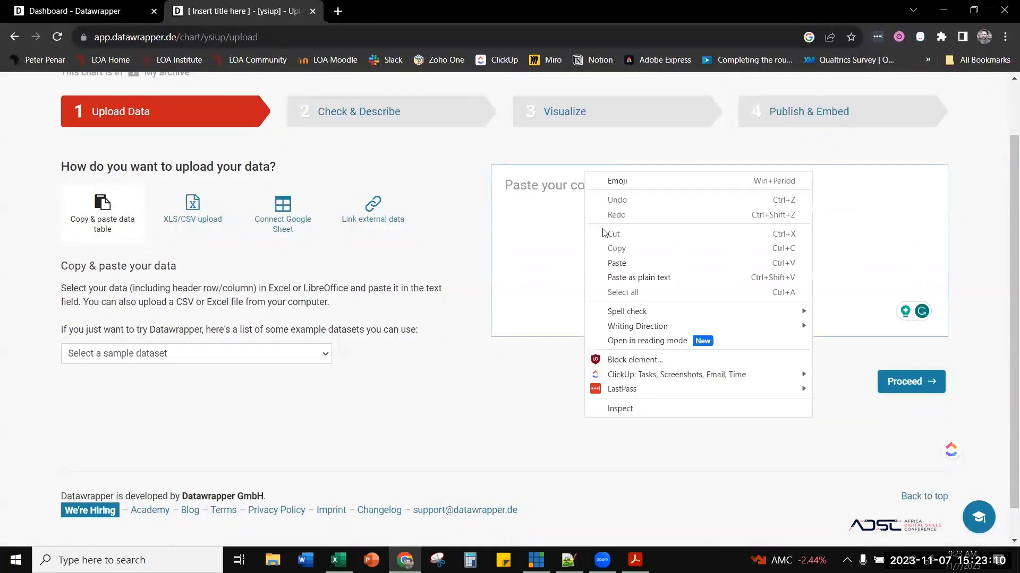
{"action": "left_click", "coordinate": [617, 262]}
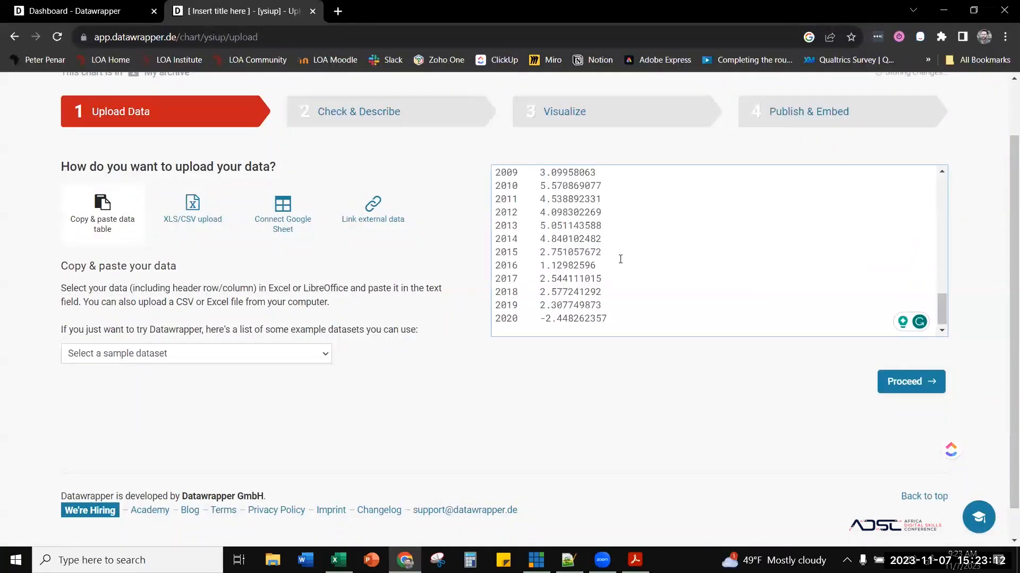
{"action": "key", "text": "BackSpace"}
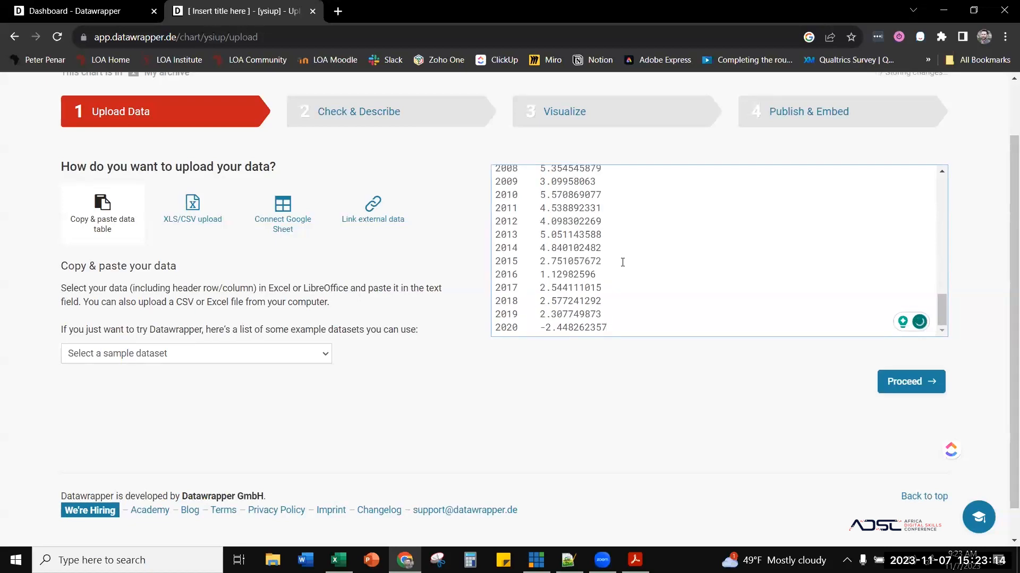
{"action": "scroll", "coordinate": [615, 257], "scroll_direction": "up", "scroll_amount": 15}
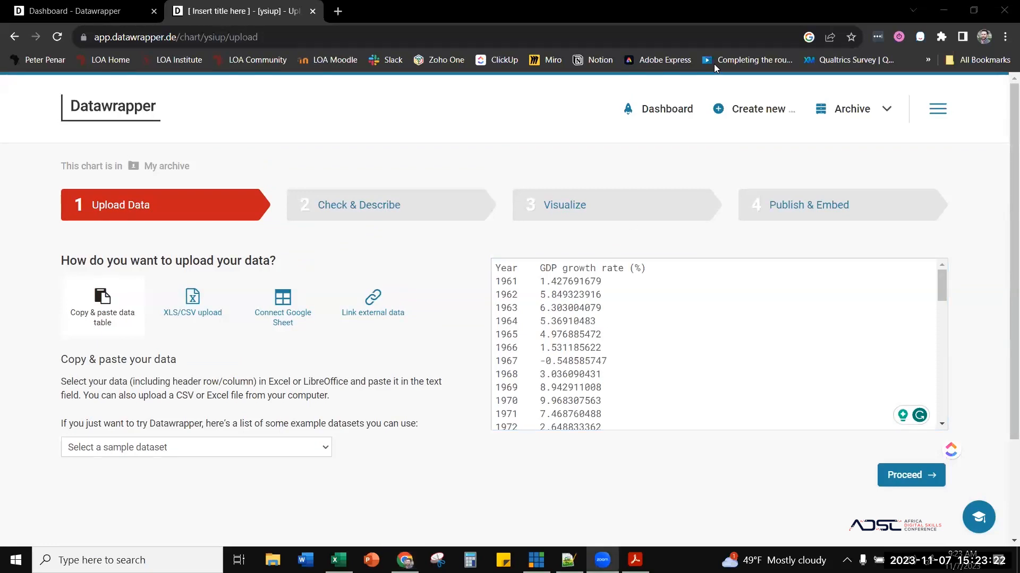
- Check the pasted rows and proceed to the Check & Describe stage
{"action": "left_click", "coordinate": [601, 275]}
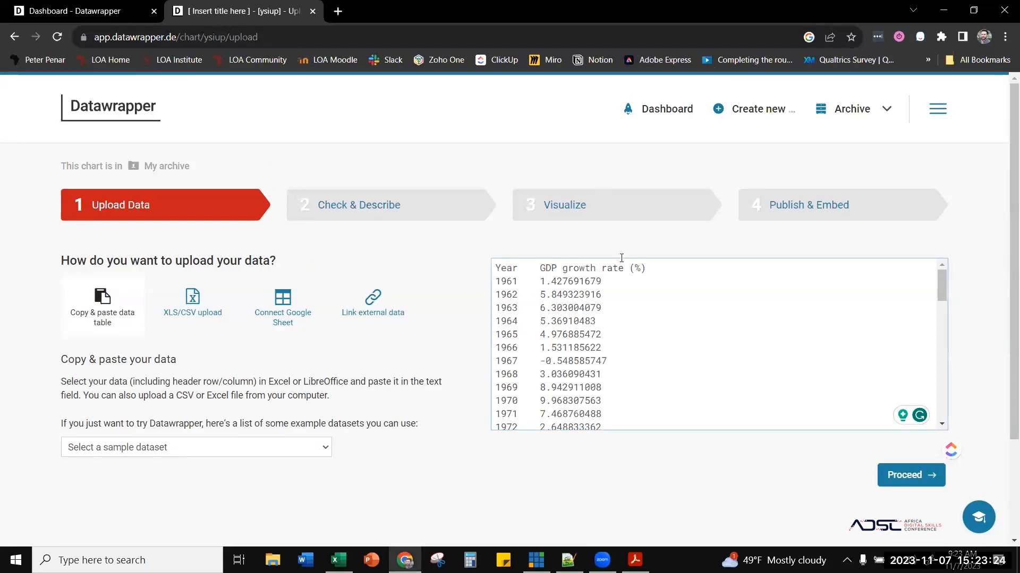
{"action": "scroll", "coordinate": [625, 269], "scroll_direction": "down", "scroll_amount": 12}
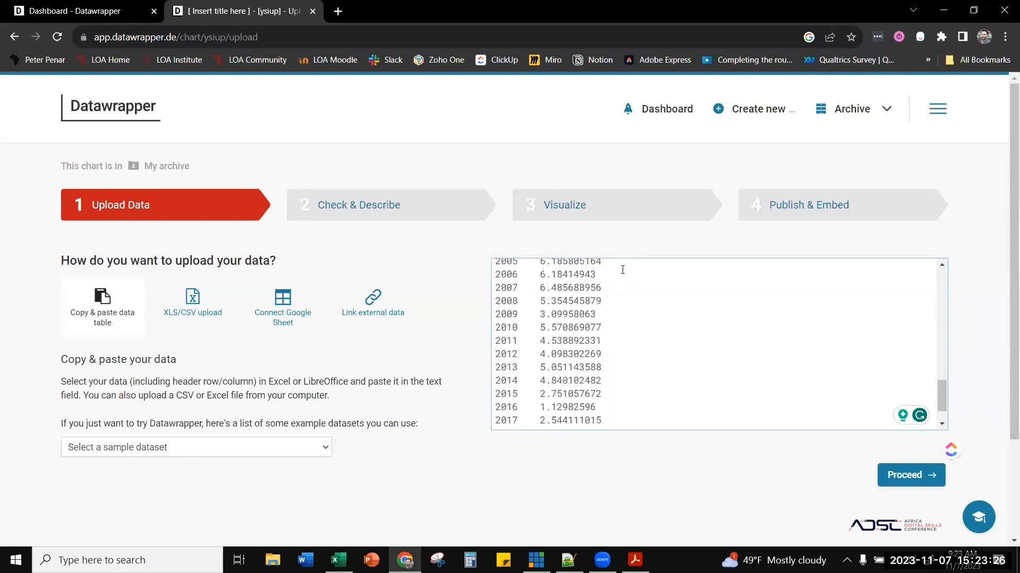
{"action": "left_click", "coordinate": [899, 484]}
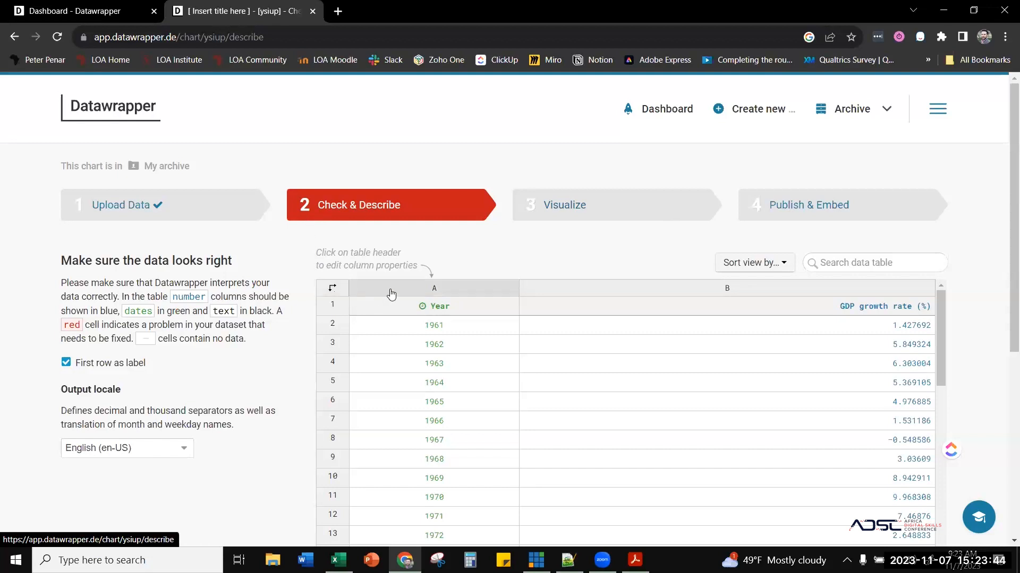
- Select the Year column and look through its column type options, keeping auto (date)
{"action": "left_click", "coordinate": [433, 289]}
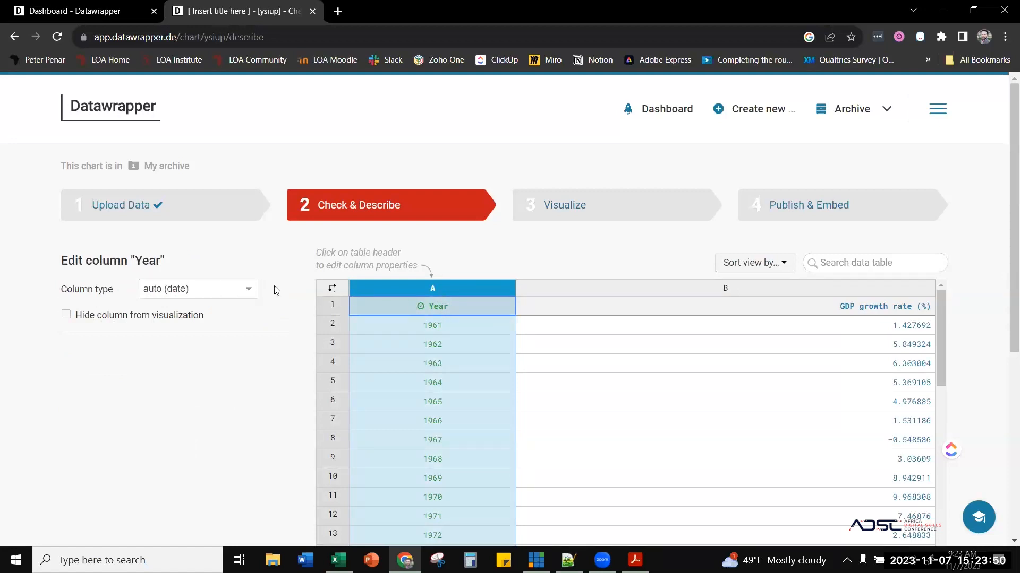
{"action": "left_click", "coordinate": [251, 288]}
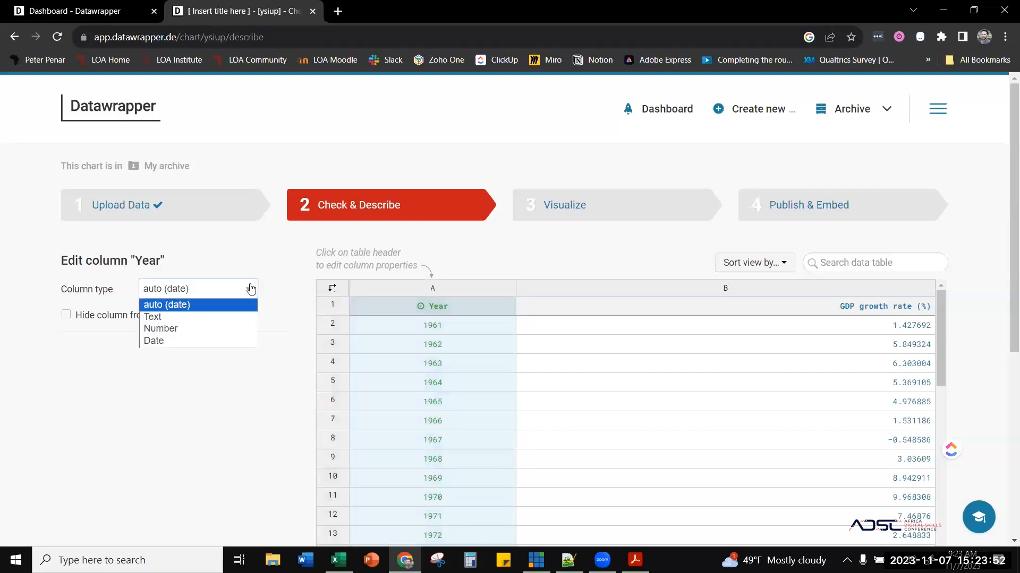
{"action": "left_click", "coordinate": [250, 289]}
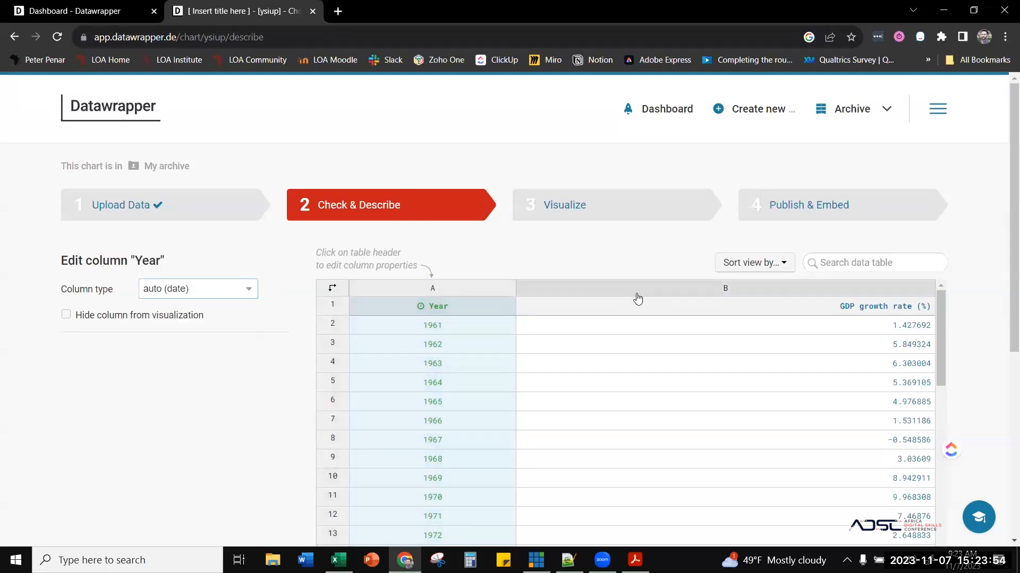
- Try the Number and auto (date) types on the GDP growth rate (%) column, ending with its column type set to Text
{"action": "left_click", "coordinate": [638, 299]}
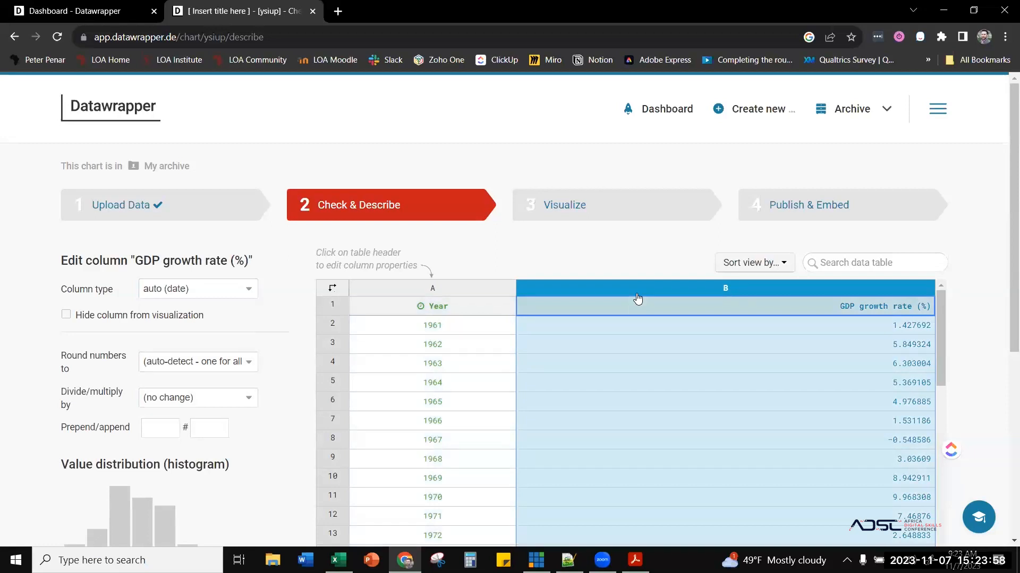
{"action": "left_click", "coordinate": [223, 289]}
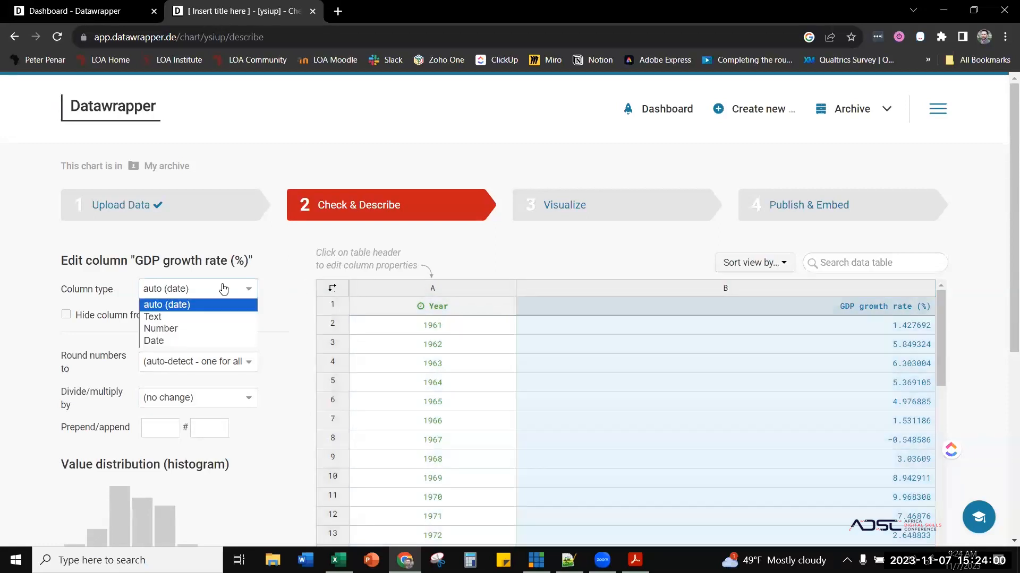
{"action": "left_click", "coordinate": [187, 329]}
{"action": "left_click", "coordinate": [192, 291]}
{"action": "left_click", "coordinate": [189, 305]}
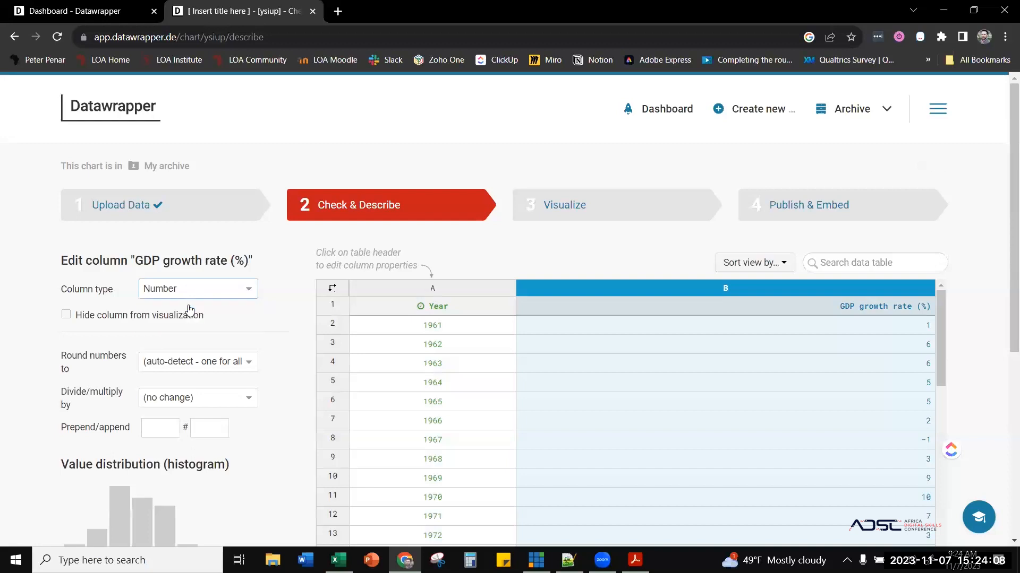
{"action": "left_click", "coordinate": [196, 288]}
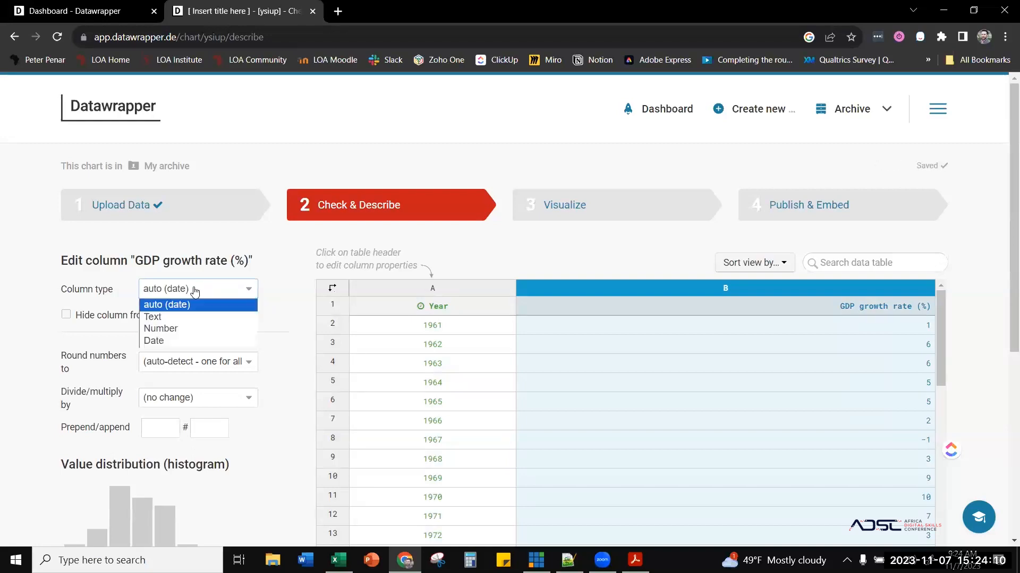
{"action": "left_click", "coordinate": [183, 317]}
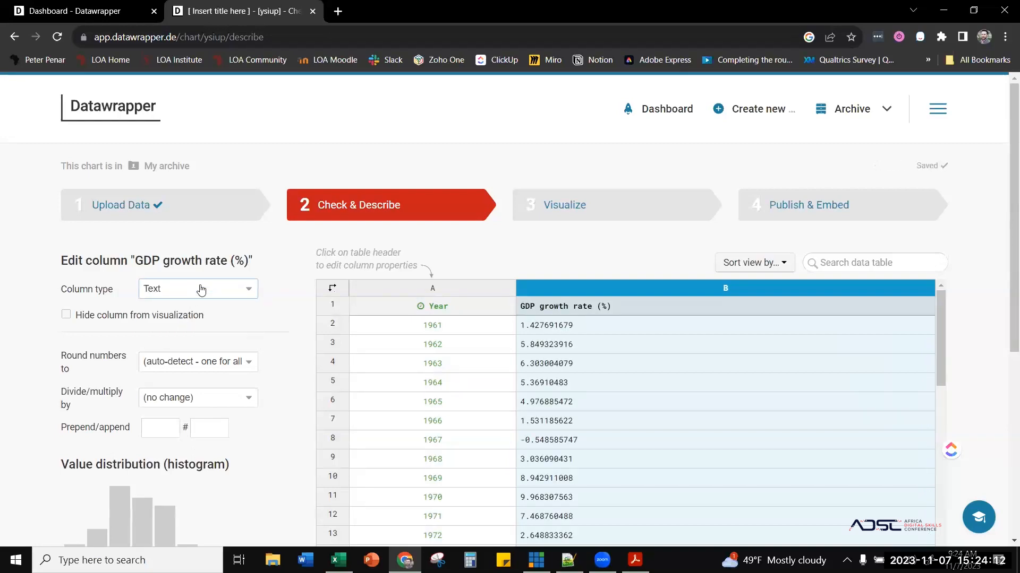
- Set the GDP growth rate (%) column's type to Number
{"action": "left_click", "coordinate": [199, 290]}
{"action": "left_click", "coordinate": [191, 307]}
{"action": "left_click", "coordinate": [197, 290]}
{"action": "left_click", "coordinate": [187, 328]}
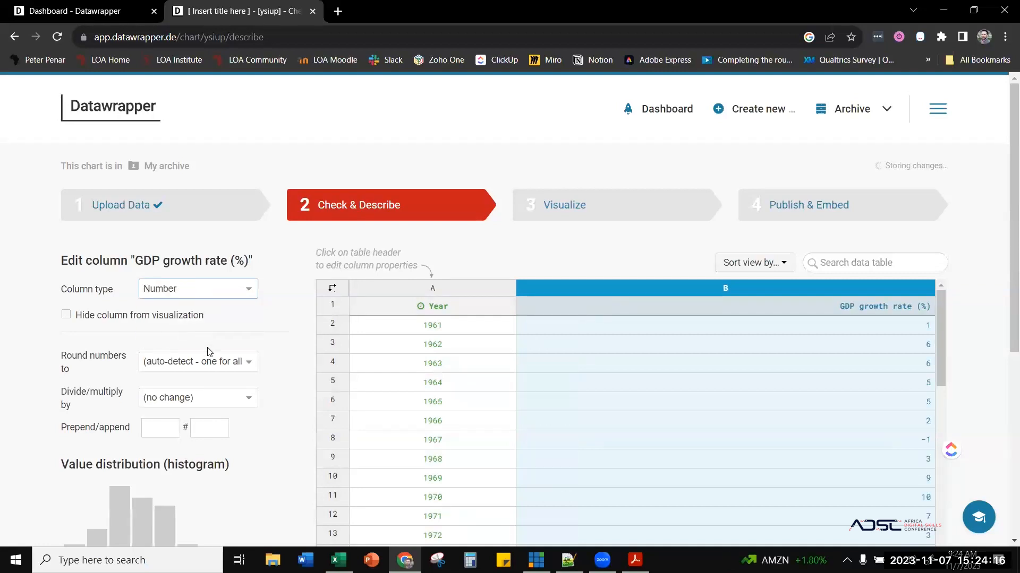
- Try rounding the GDP growth rate (%) values to one and two decimal places, ending with 6 significant digits
{"action": "left_click", "coordinate": [206, 362]}
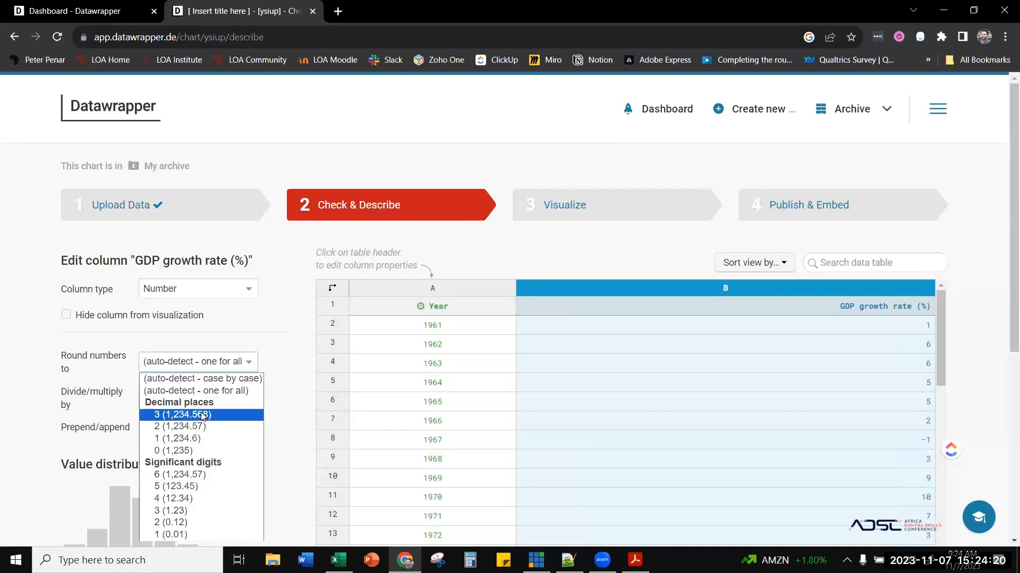
{"action": "left_click", "coordinate": [260, 325]}
{"action": "scroll", "coordinate": [261, 325], "scroll_direction": "down", "scroll_amount": 3}
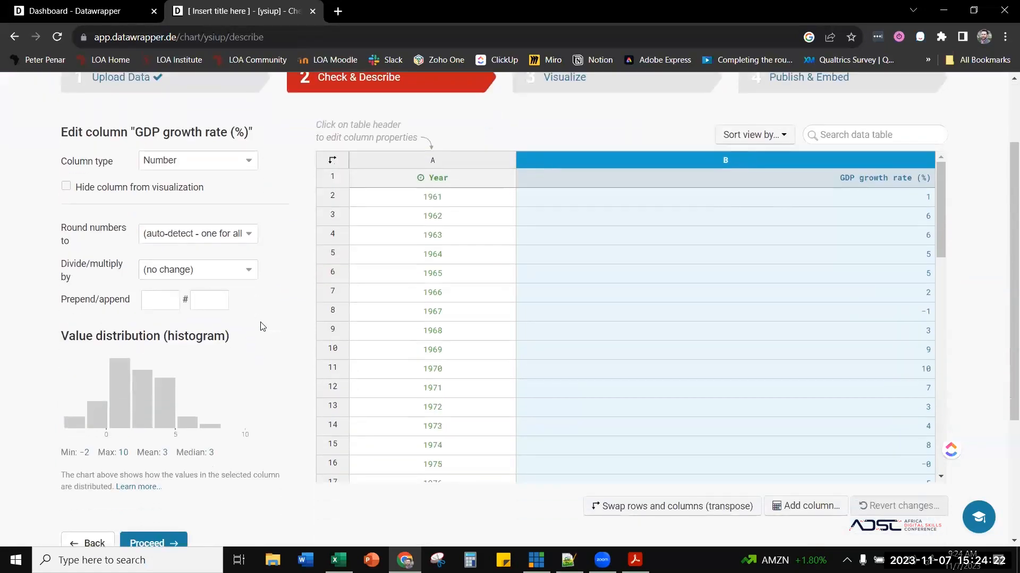
{"action": "left_click", "coordinate": [233, 206]}
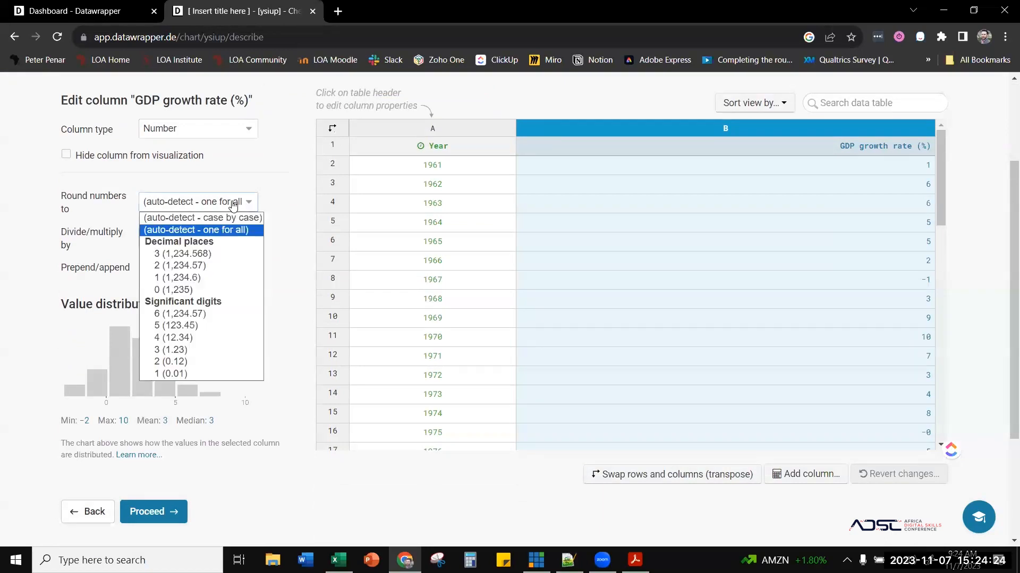
{"action": "left_click", "coordinate": [199, 276]}
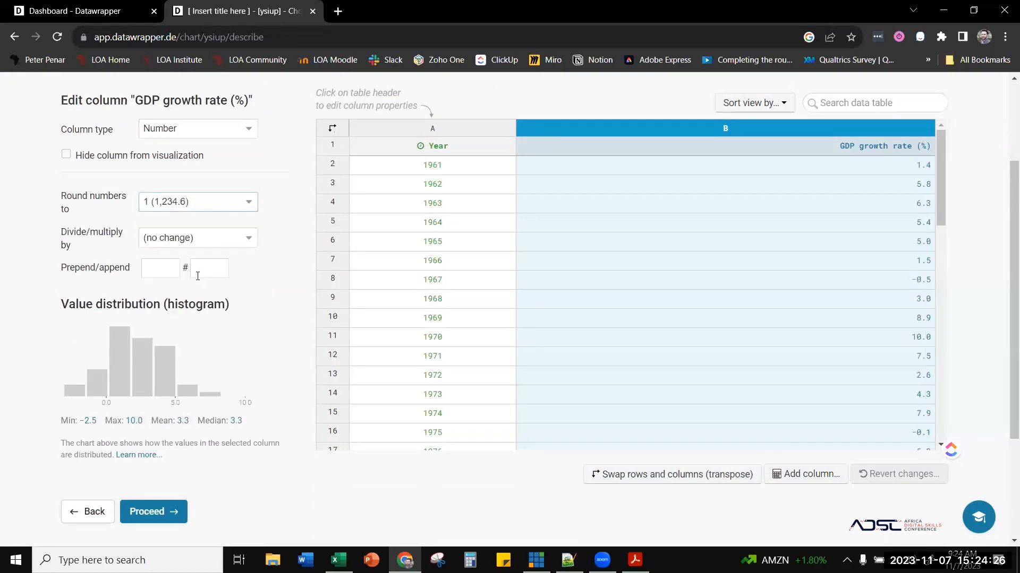
{"action": "left_click", "coordinate": [233, 206]}
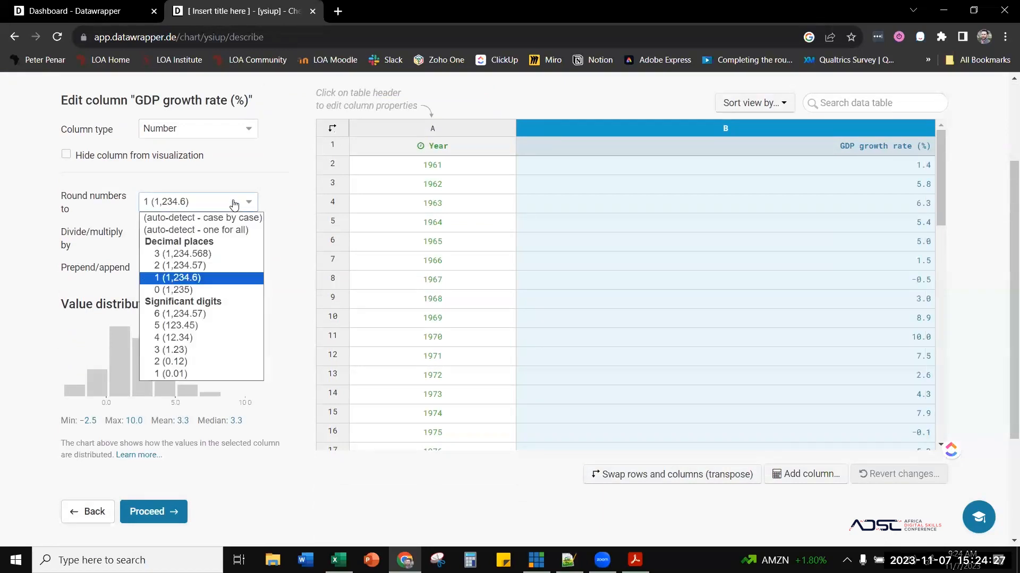
{"action": "left_click", "coordinate": [199, 264]}
{"action": "left_click", "coordinate": [218, 203]}
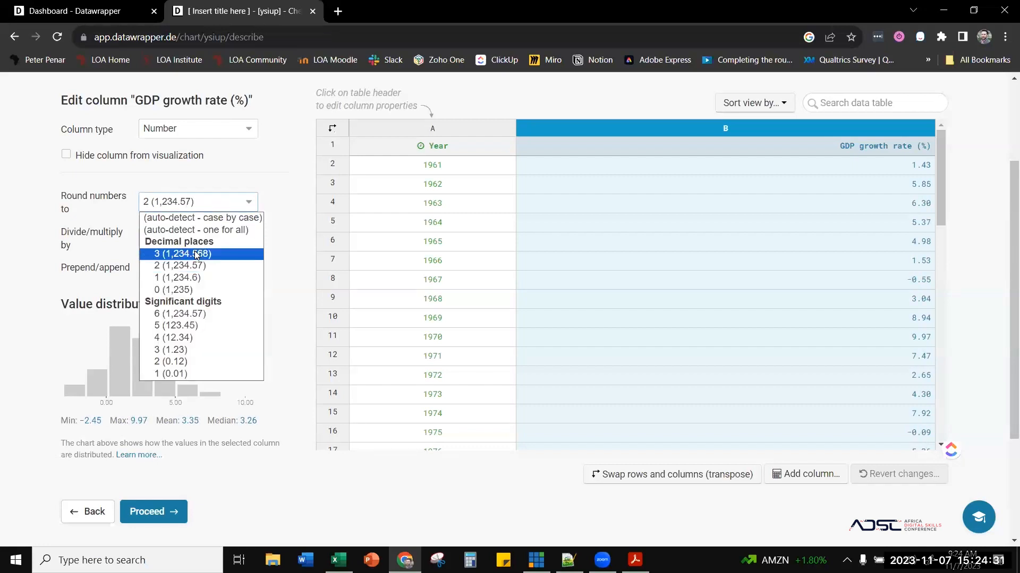
{"action": "left_click", "coordinate": [197, 314]}
- Look through the divide/multiply and rounding options for the GDP growth rate (%) column and review the data table
{"action": "left_click", "coordinate": [197, 240]}
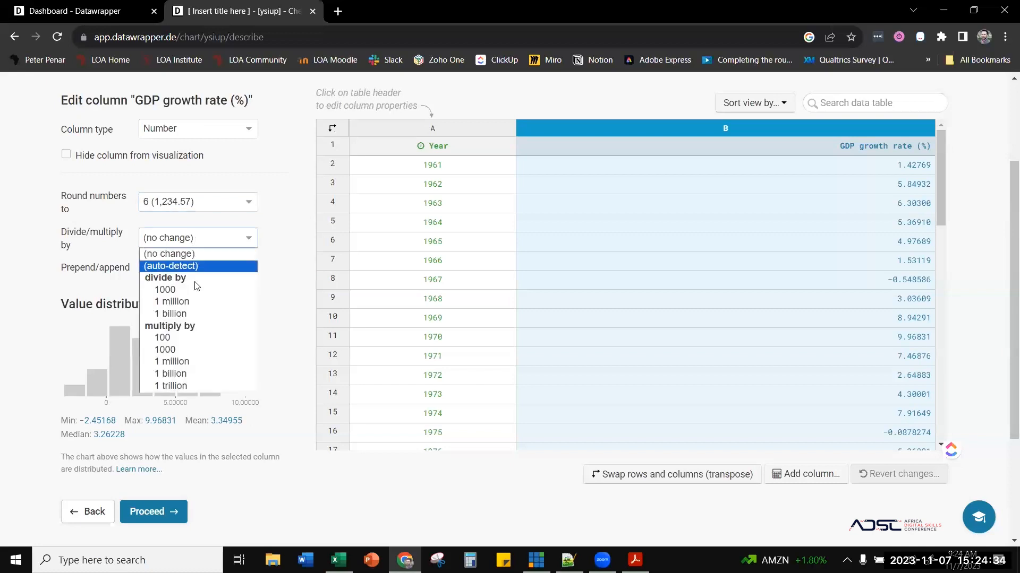
{"action": "left_click", "coordinate": [199, 202]}
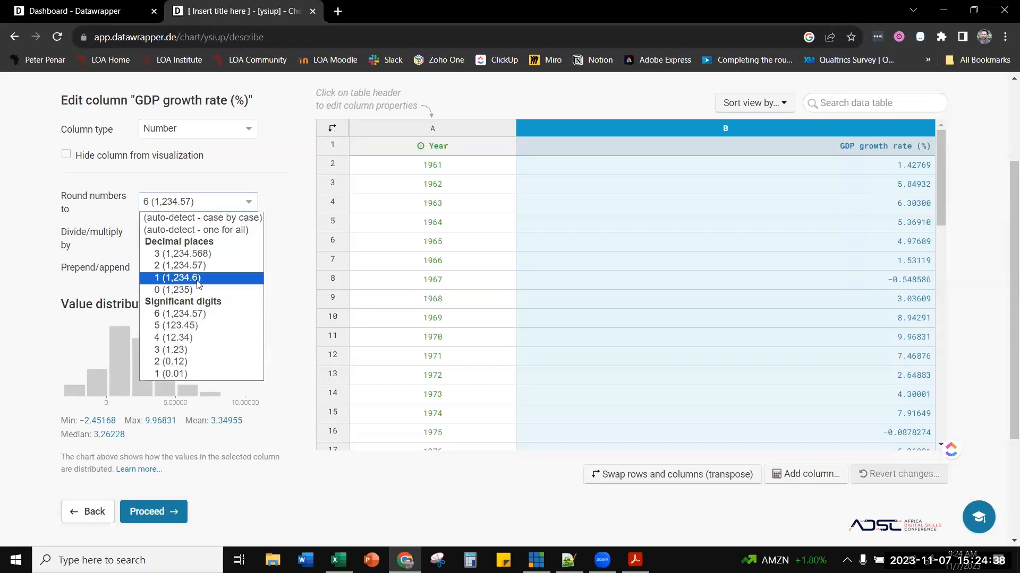
{"action": "left_click", "coordinate": [296, 219]}
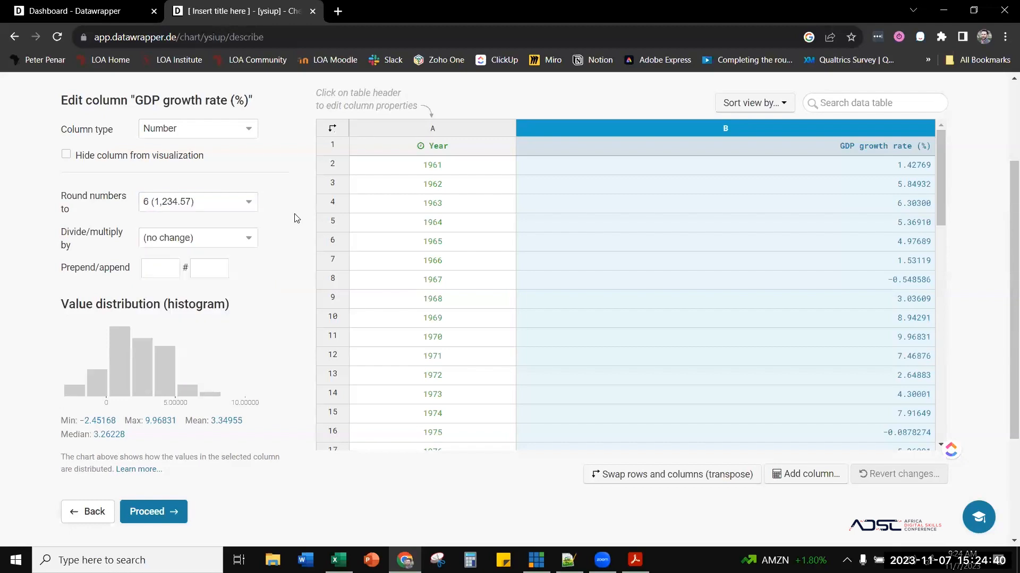
{"action": "scroll", "coordinate": [296, 219], "scroll_direction": "up", "scroll_amount": 2}
{"action": "scroll", "coordinate": [295, 219], "scroll_direction": "up", "scroll_amount": 2}
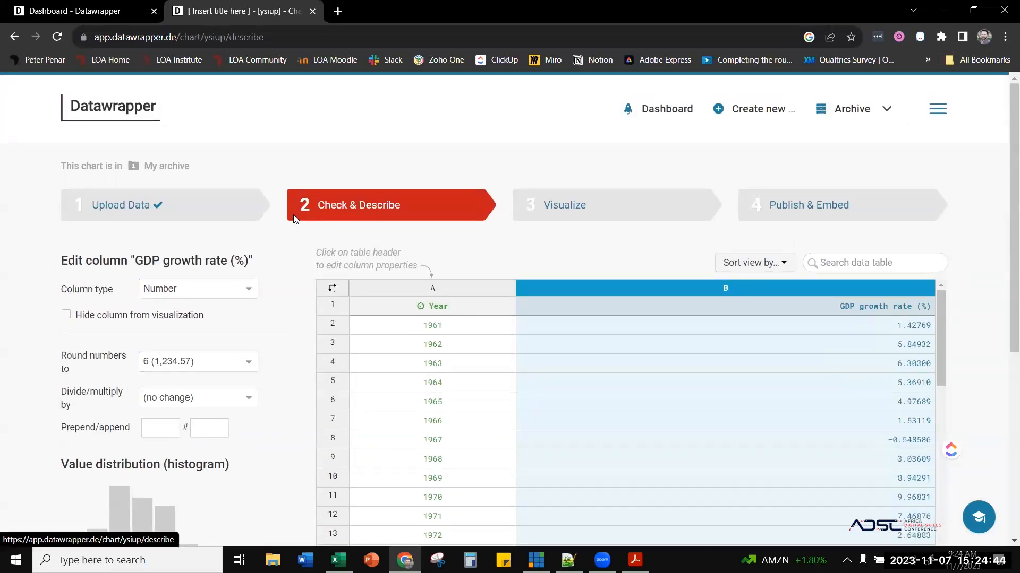
{"action": "scroll", "coordinate": [296, 219], "scroll_direction": "down", "scroll_amount": 3}
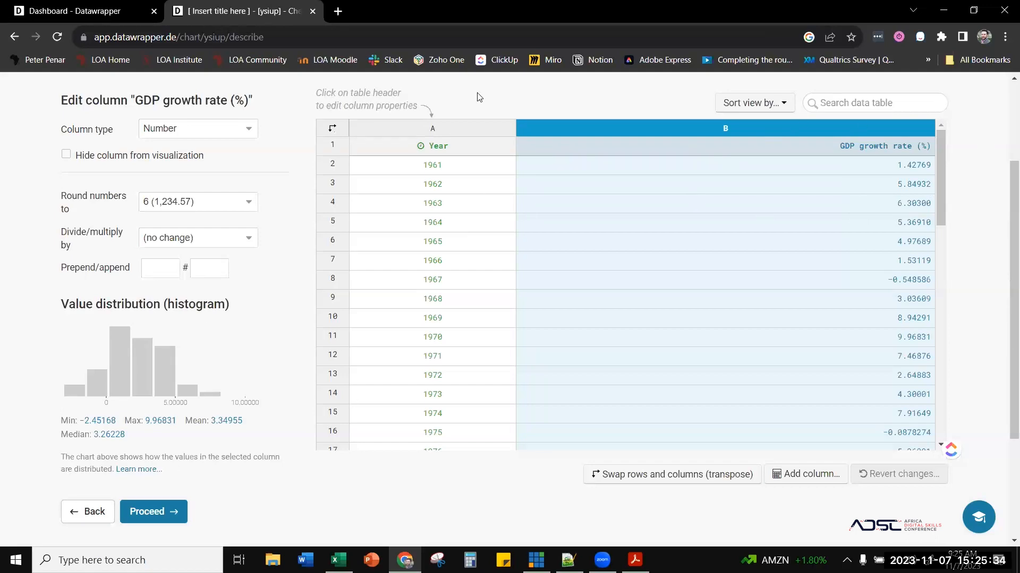
{"action": "scroll", "coordinate": [484, 92], "scroll_direction": "up", "scroll_amount": 2}
{"action": "scroll", "coordinate": [485, 92], "scroll_direction": "up", "scroll_amount": 1}
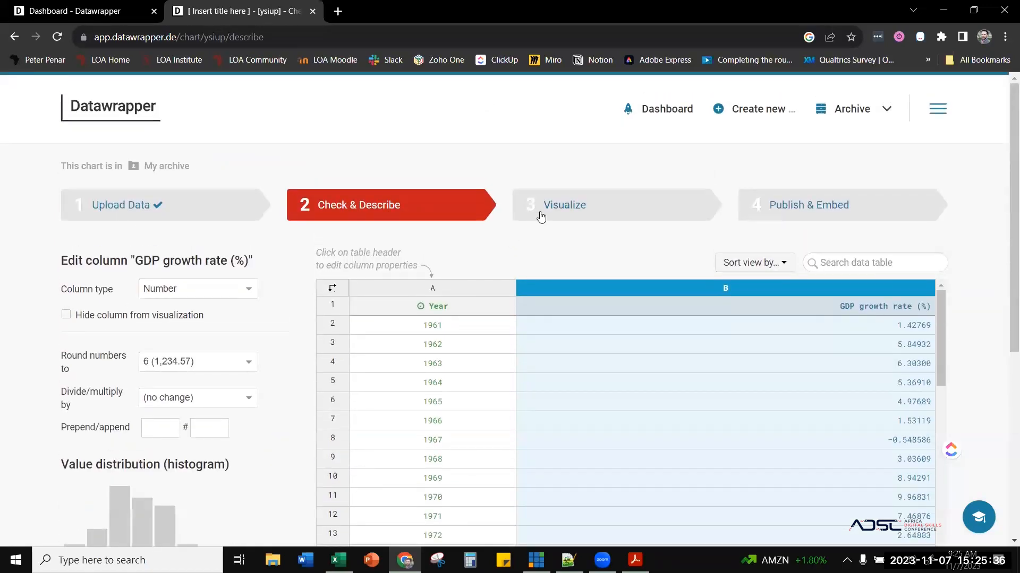
- Check the Year and GDP growth rate (%) columns in turn and proceed to the Visualize stage
{"action": "left_click", "coordinate": [442, 290]}
{"action": "left_click", "coordinate": [577, 288]}
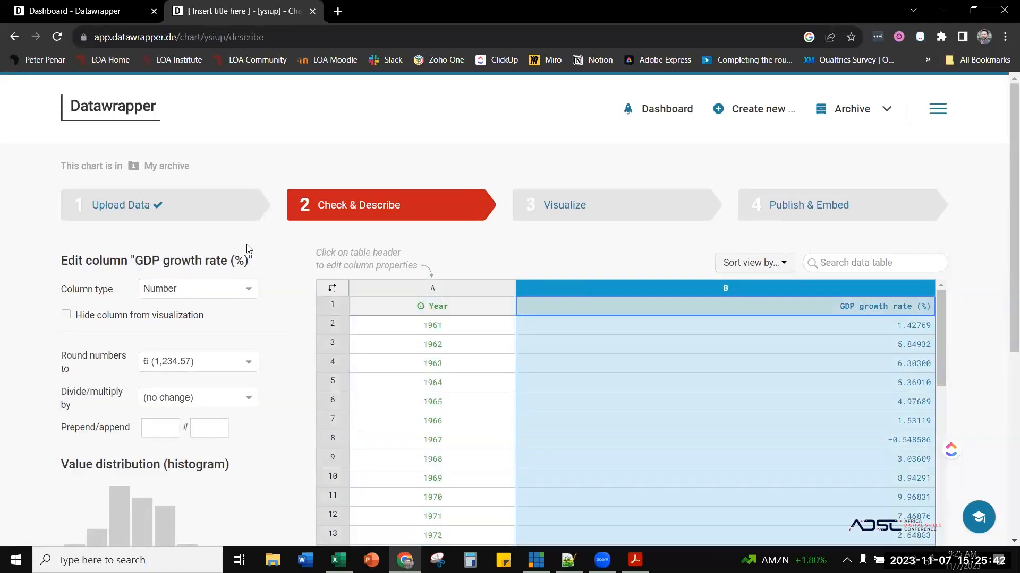
{"action": "scroll", "coordinate": [248, 250], "scroll_direction": "down", "scroll_amount": 6}
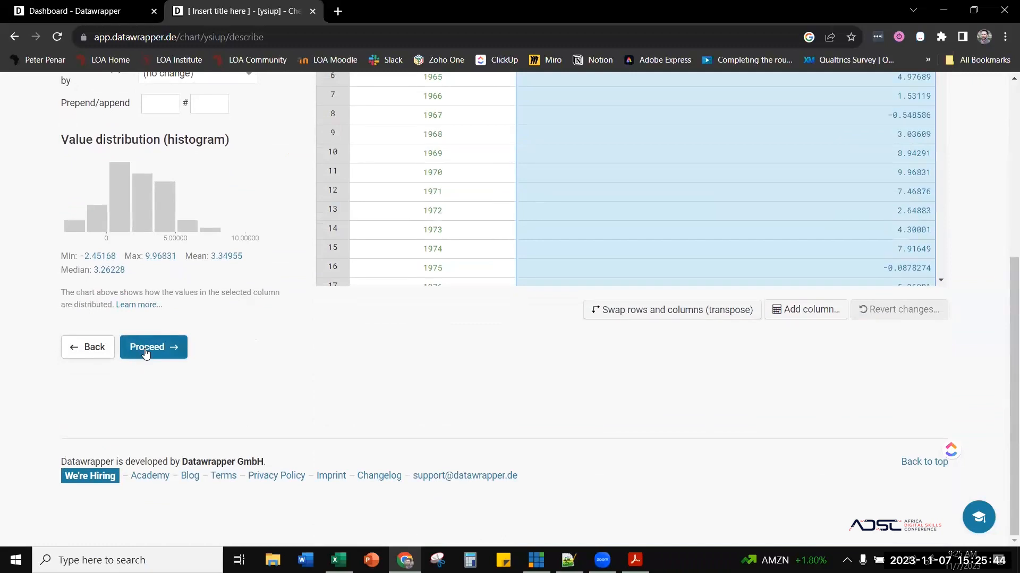
{"action": "left_click", "coordinate": [145, 351]}
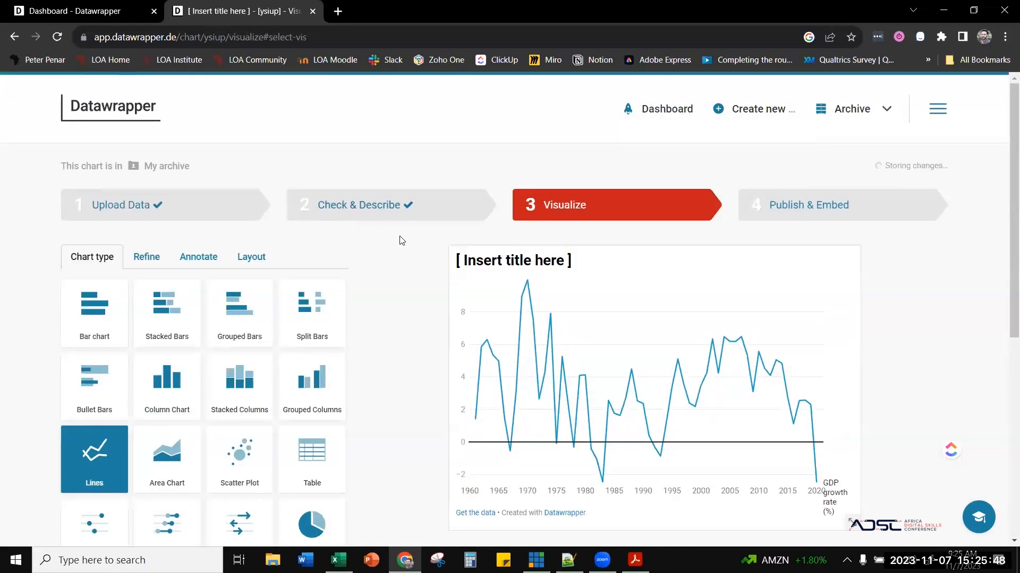
- Examine the available chart types and the preview of the line chart
{"action": "scroll", "coordinate": [406, 236], "scroll_direction": "down", "scroll_amount": 3}
{"action": "scroll", "coordinate": [409, 236], "scroll_direction": "up", "scroll_amount": 1}
{"action": "scroll", "coordinate": [407, 228], "scroll_direction": "down", "scroll_amount": 1}
{"action": "scroll", "coordinate": [407, 223], "scroll_direction": "up", "scroll_amount": 1}
{"action": "scroll", "coordinate": [409, 220], "scroll_direction": "down", "scroll_amount": 1}
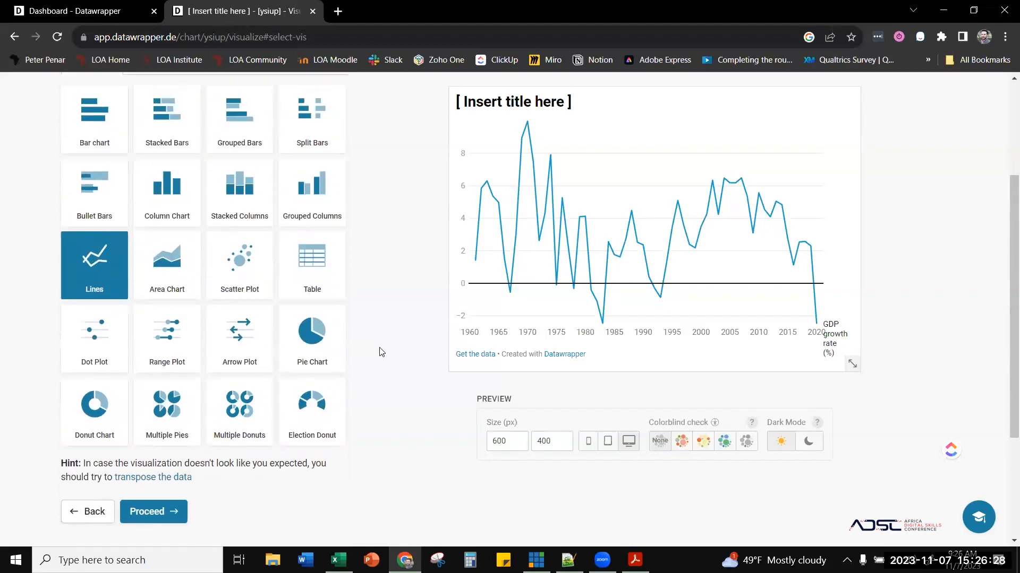
{"action": "scroll", "coordinate": [378, 350], "scroll_direction": "up", "scroll_amount": 3}
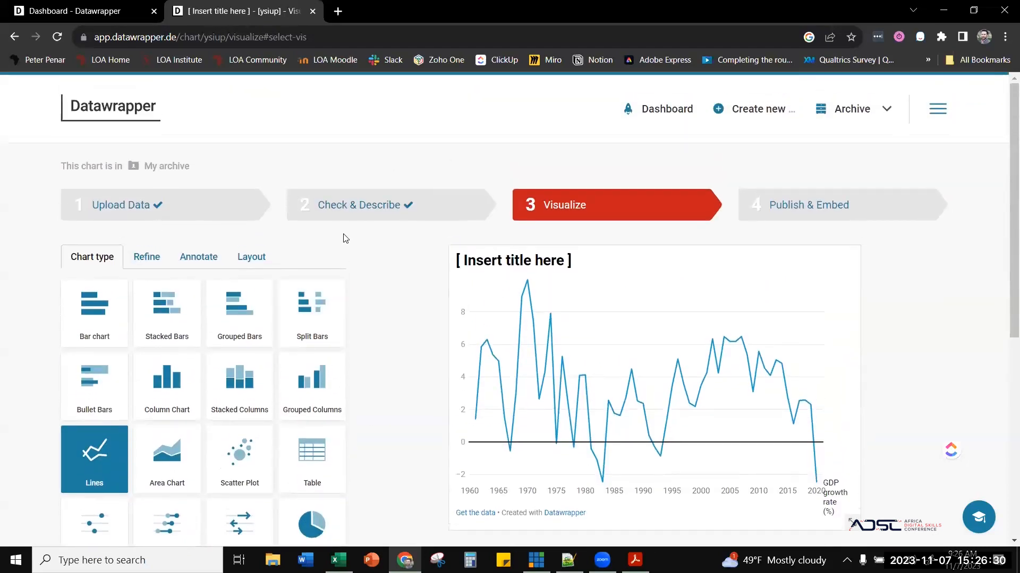
{"action": "scroll", "coordinate": [343, 238], "scroll_direction": "down", "scroll_amount": 3}
{"action": "scroll", "coordinate": [342, 234], "scroll_direction": "up", "scroll_amount": 3}
- Look through the chart's Refine settings and return to the chart type choices
{"action": "left_click", "coordinate": [144, 257]}
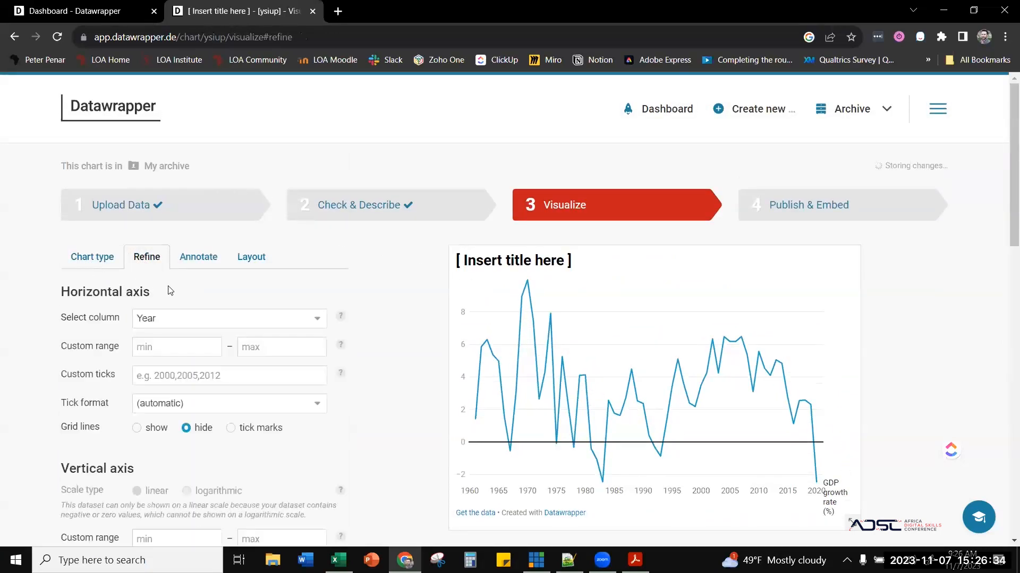
{"action": "scroll", "coordinate": [307, 276], "scroll_direction": "down", "scroll_amount": 15}
{"action": "scroll", "coordinate": [159, 361], "scroll_direction": "down", "scroll_amount": 2}
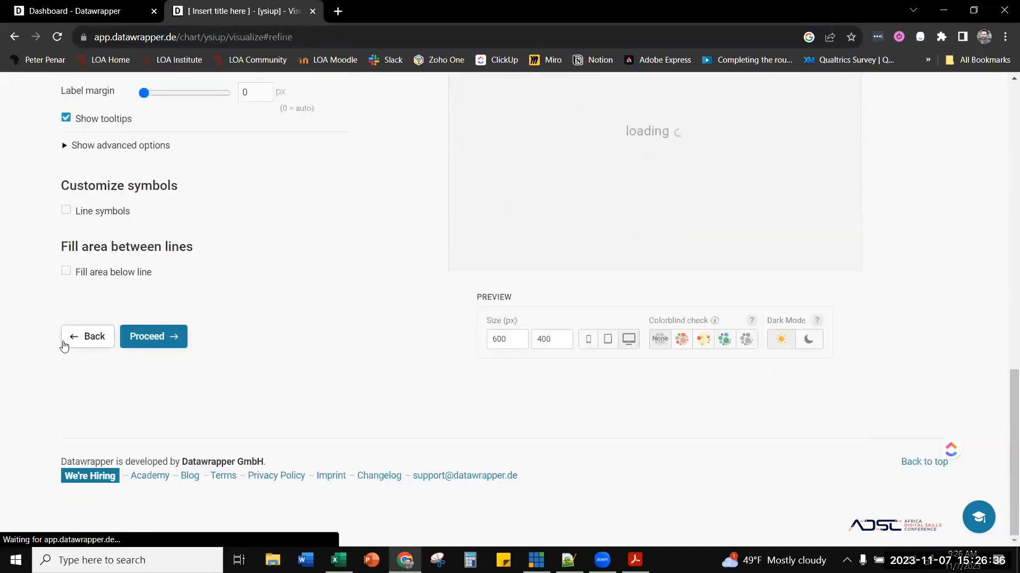
{"action": "left_click", "coordinate": [71, 341]}
{"action": "scroll", "coordinate": [375, 300], "scroll_direction": "down", "scroll_amount": 5}
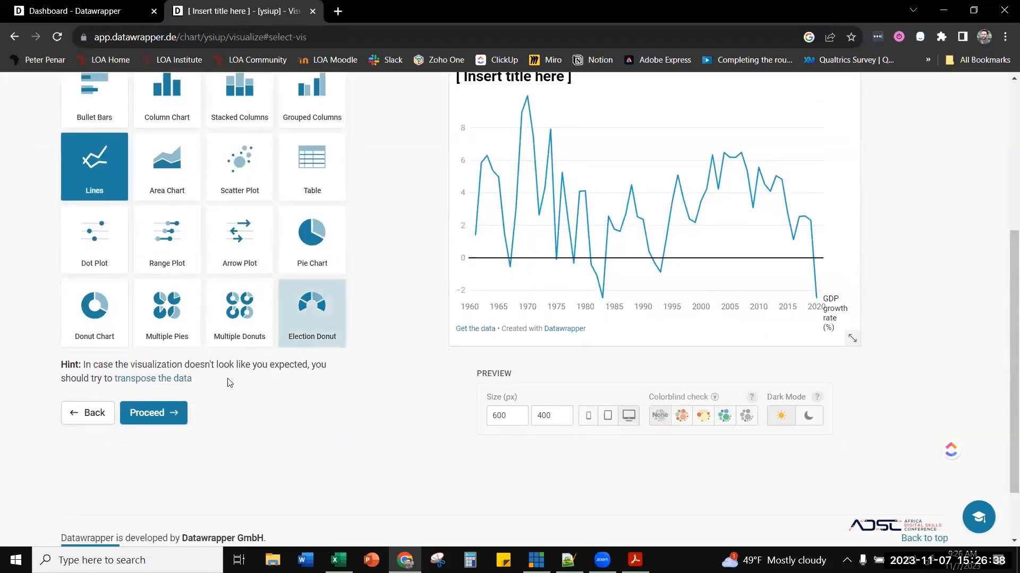
- Proceed to the Refine settings with the Lines chart type and keep Year as the horizontal axis column
{"action": "left_click", "coordinate": [162, 416]}
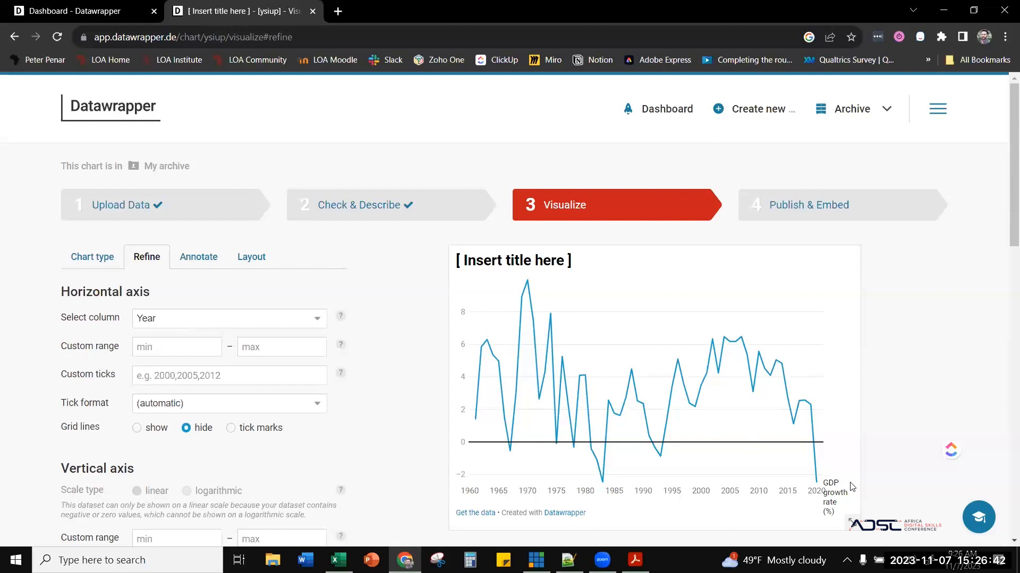
{"action": "left_click", "coordinate": [200, 318]}
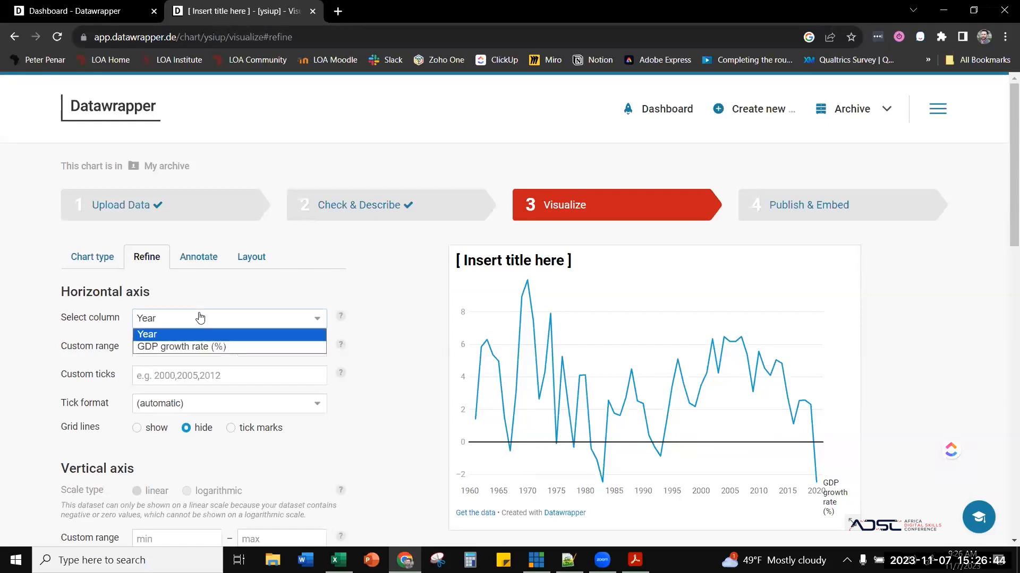
{"action": "left_click", "coordinate": [200, 318]}
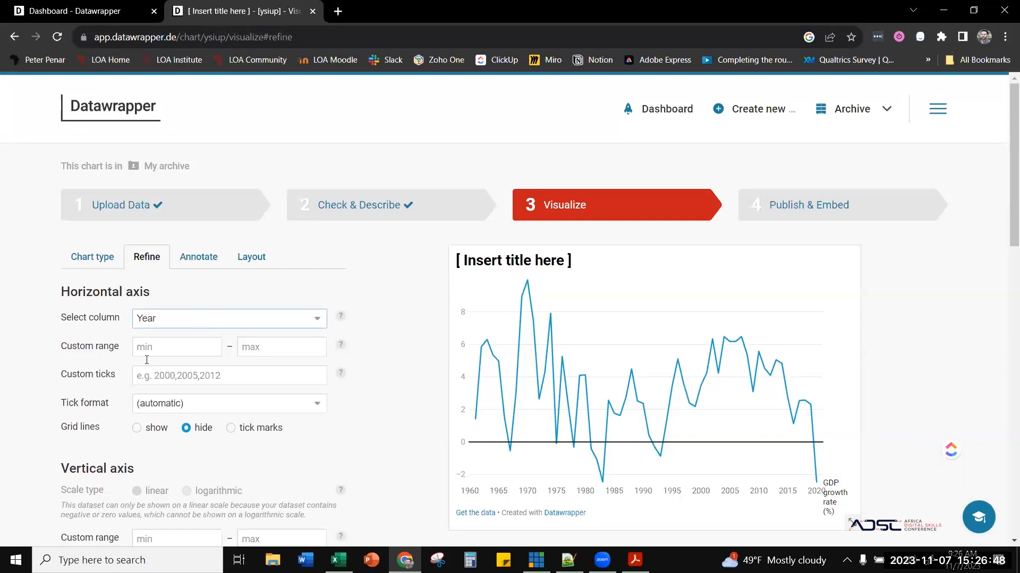
{"action": "left_click", "coordinate": [162, 344]}
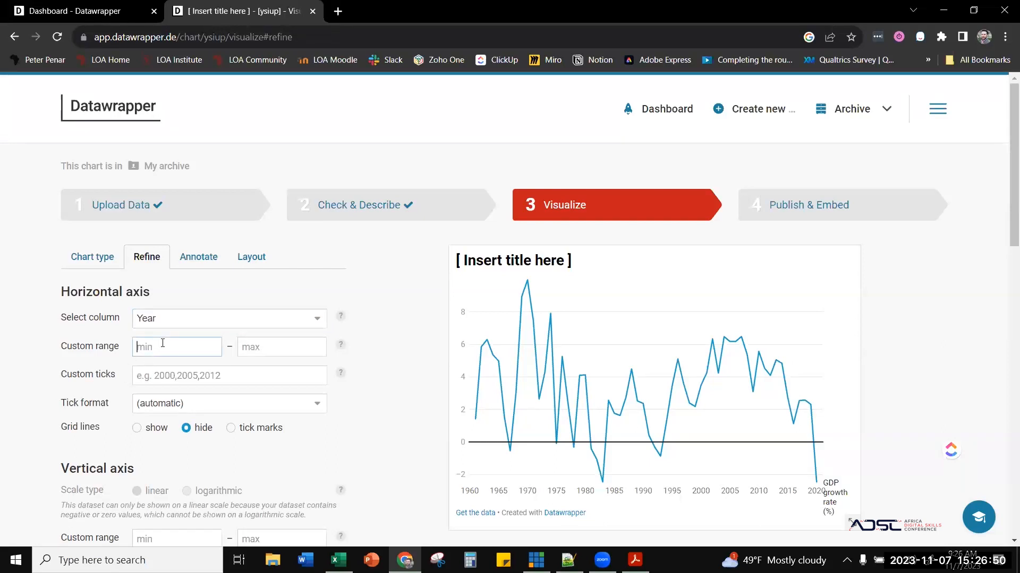
{"action": "type", "text": "0"}
{"action": "key", "text": "BackSpace"}
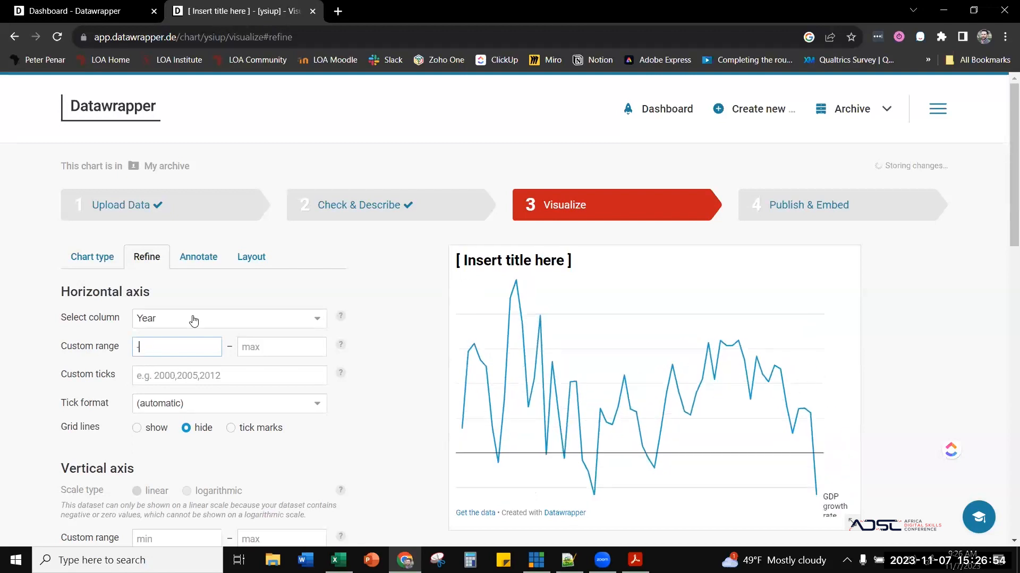
{"action": "type", "text": "-5"}
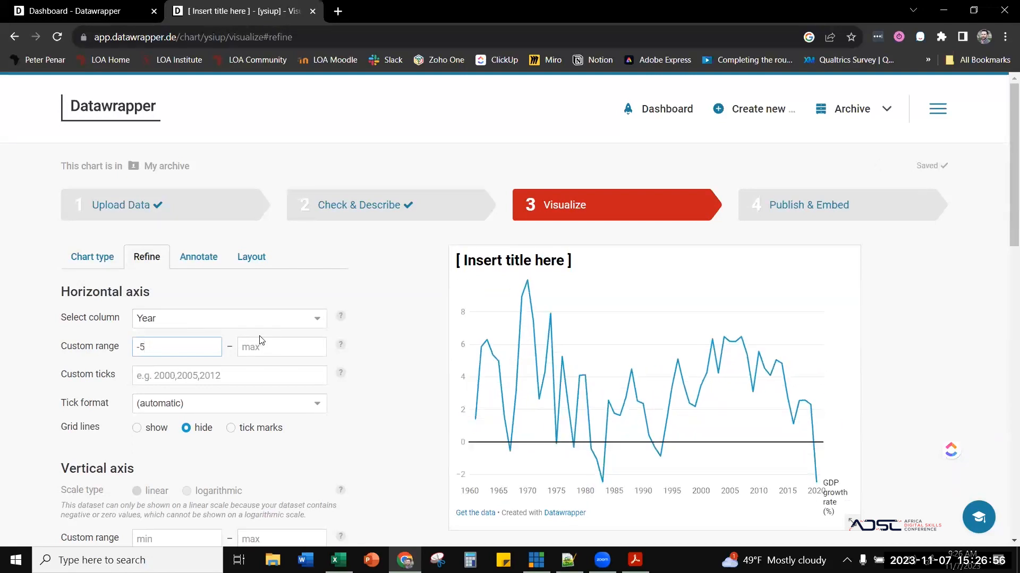
{"action": "left_click", "coordinate": [264, 343]}
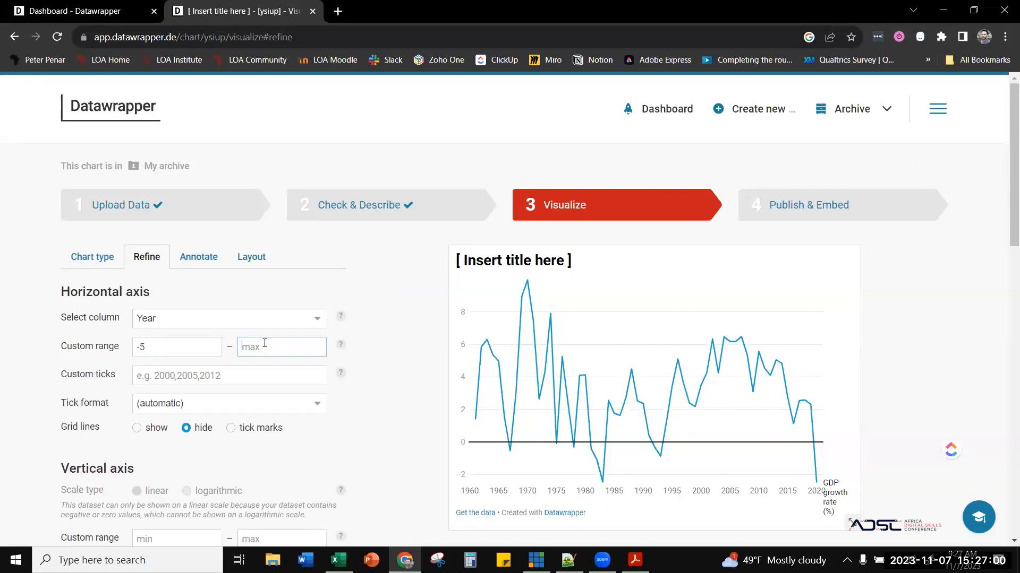
{"action": "type", "text": "10"}
{"action": "left_click", "coordinate": [223, 402]}
{"action": "left_click", "coordinate": [363, 351]}
{"action": "left_click_drag", "start_coordinate": [159, 348], "coordinate": [103, 346]}
{"action": "key", "text": "BackSpace"}
{"action": "double_click", "coordinate": [247, 347]}
{"action": "key", "text": "BackSpace"}
- Set the vertical axis's custom range from -5 to 10
{"action": "scroll", "coordinate": [330, 489], "scroll_direction": "down", "scroll_amount": 3}
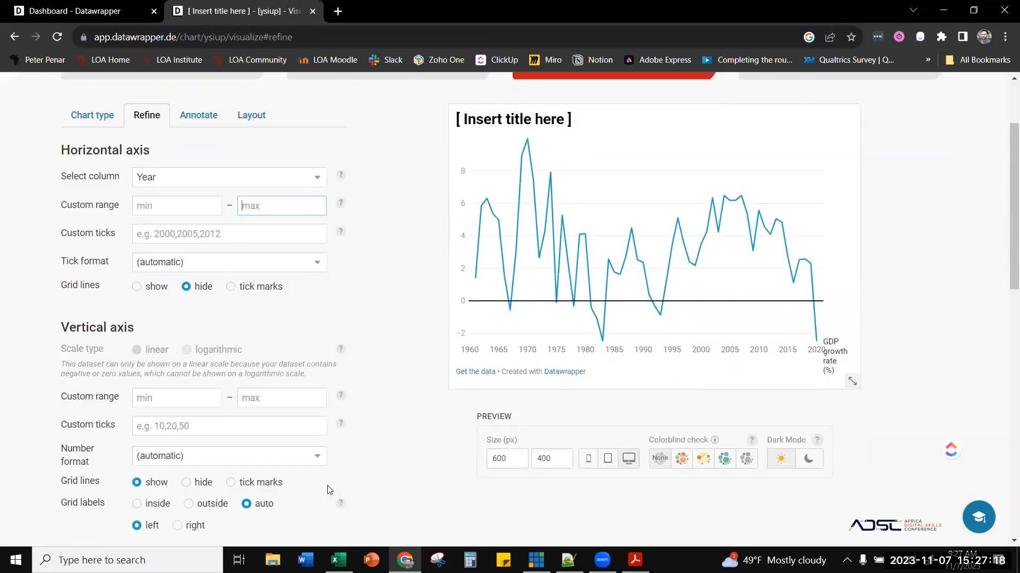
{"action": "left_click", "coordinate": [161, 396]}
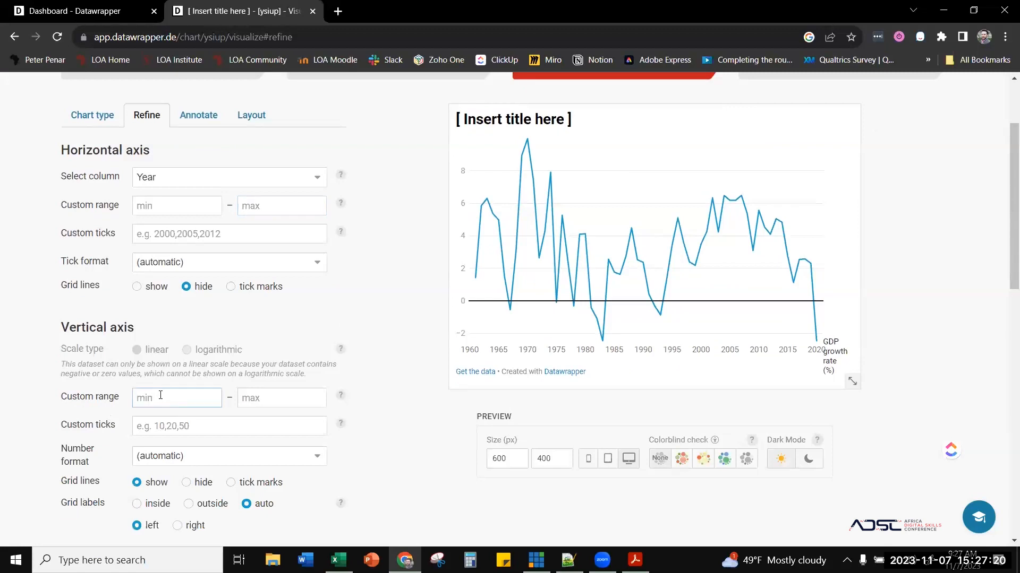
{"action": "type", "text": "-5"}
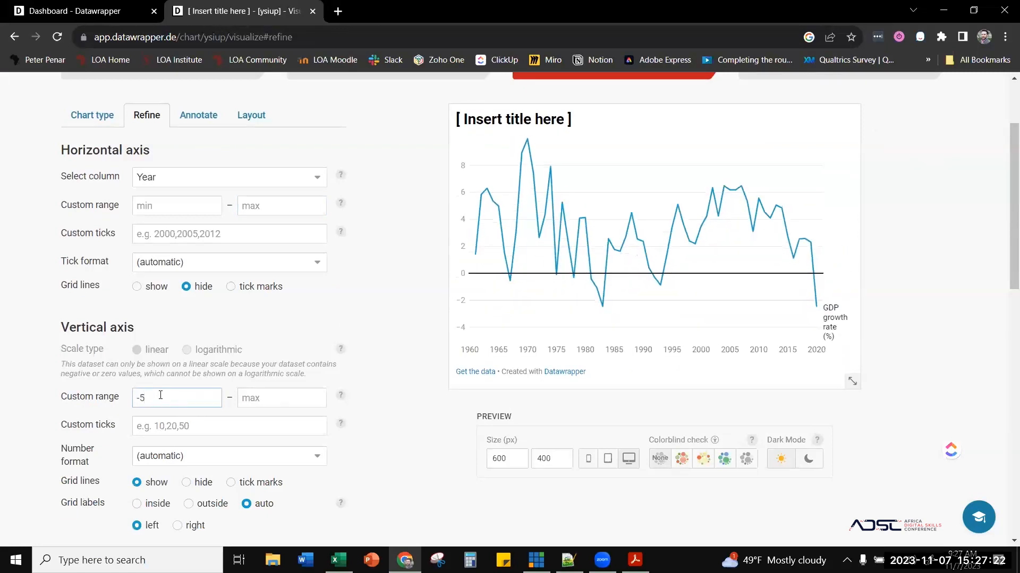
{"action": "left_click", "coordinate": [273, 394]}
{"action": "type", "text": "10"}
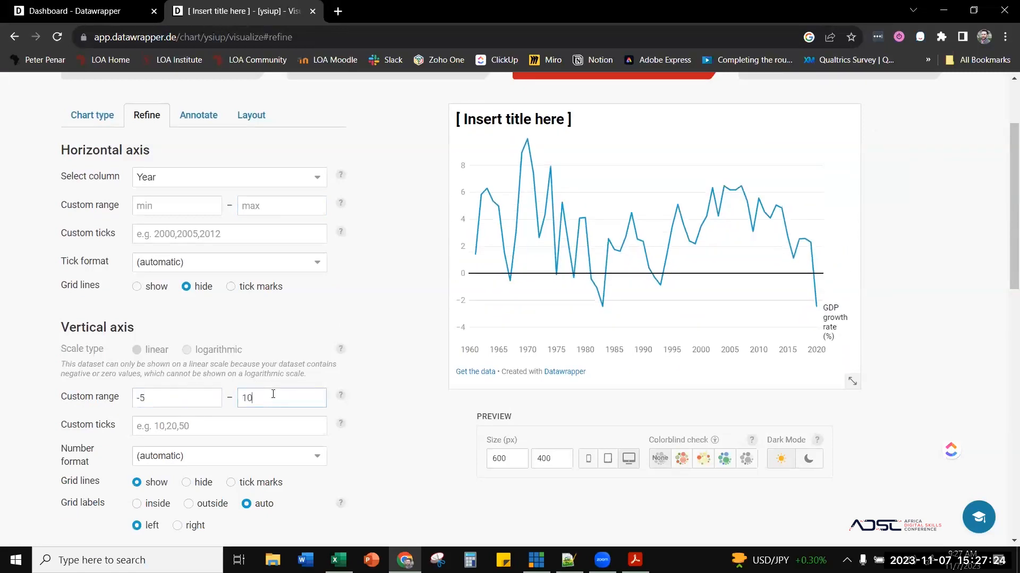
- Set the horizontal axis's custom range from 1970 to 1980
{"action": "left_click", "coordinate": [198, 210]}
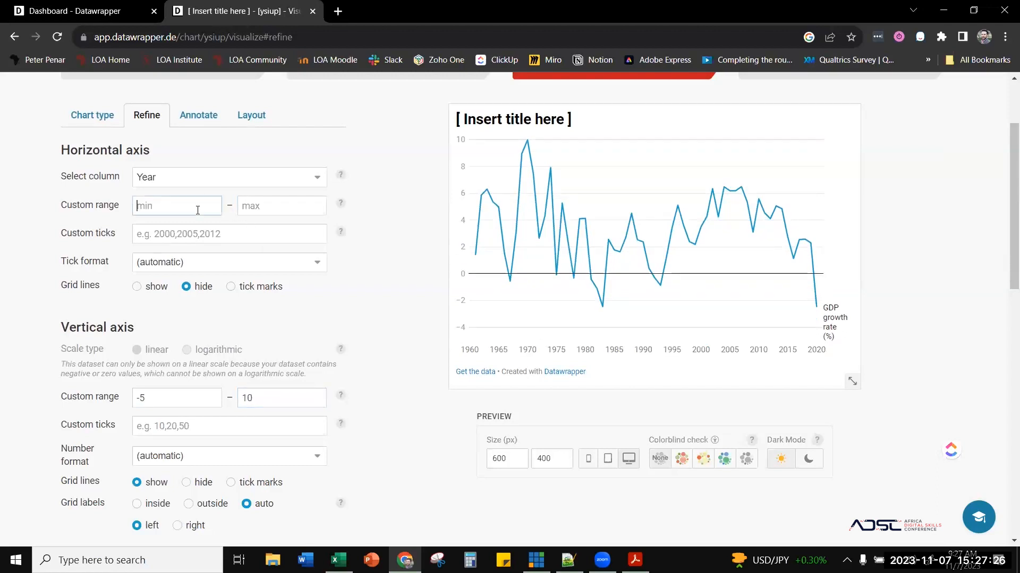
{"action": "type", "text": "1970"}
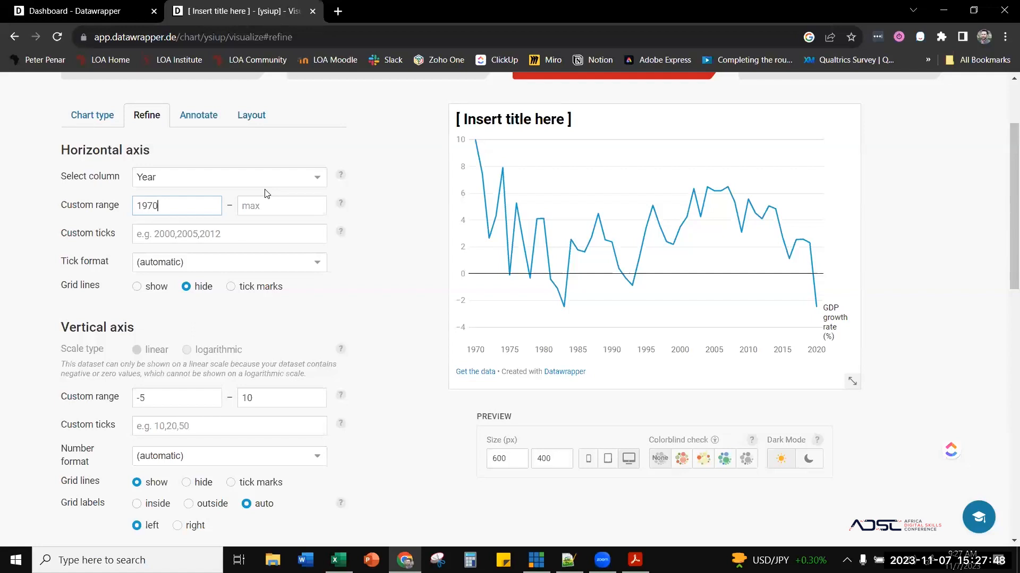
{"action": "double_click", "coordinate": [141, 208]}
{"action": "left_click", "coordinate": [262, 205]}
{"action": "type", "text": "1980"}
- Try a horizontal axis custom range with 1980 as the minimum and 200 as the maximum
{"action": "left_click", "coordinate": [172, 204]}
{"action": "key", "text": "BackSpace"}
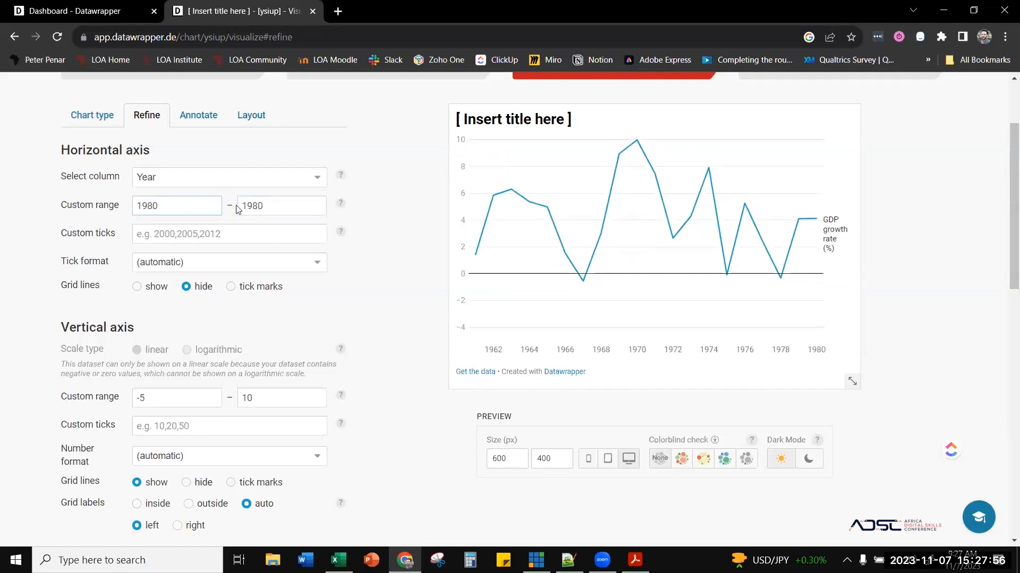
{"action": "left_click", "coordinate": [290, 207]}
{"action": "key", "text": "BackSpace"}
{"action": "key", "text": "BackSpace"}
{"action": "key", "text": "BackSpace"}
{"action": "key", "text": "BackSpace"}
{"action": "type", "text": "200"}
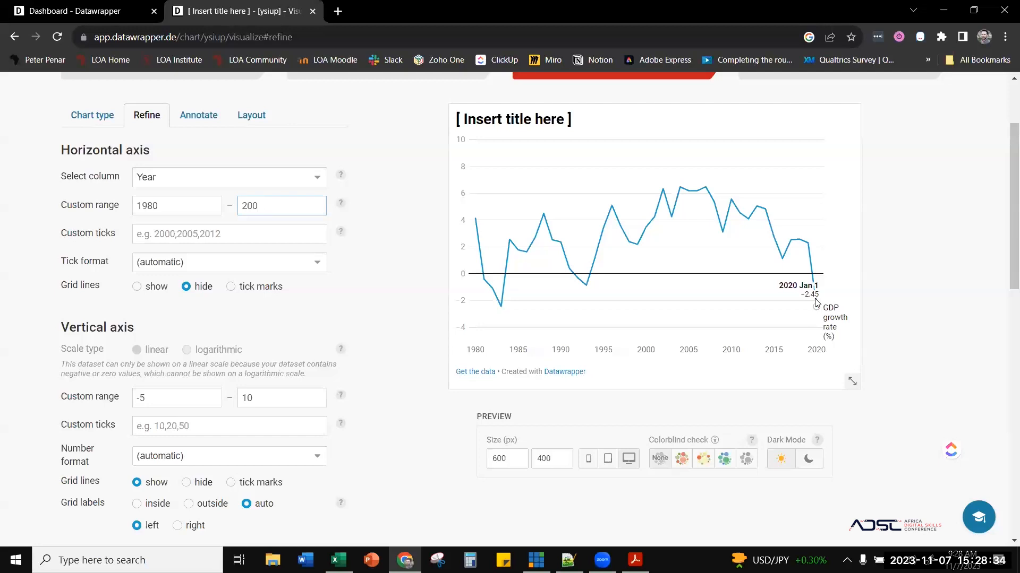
- Clear both the minimum and maximum of the horizontal axis's custom range
{"action": "key", "text": "ctrl+a"}
{"action": "key", "text": "BackSpace"}
{"action": "left_click_drag", "start_coordinate": [159, 205], "coordinate": [111, 205]}
{"action": "key", "text": "BackSpace"}
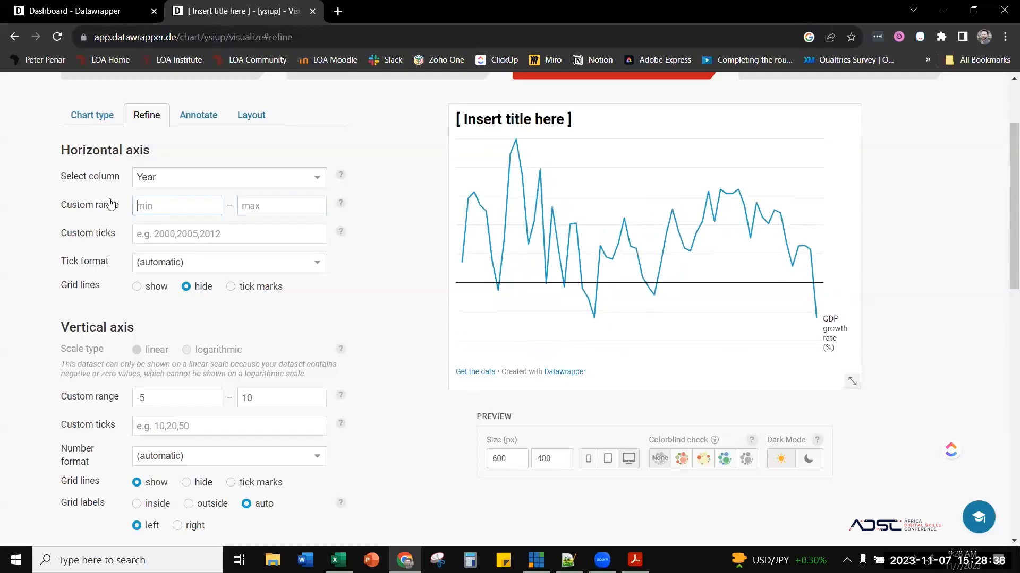
- Set the vertical axis's custom range from -3 to 11
{"action": "left_click", "coordinate": [151, 398]}
{"action": "key", "text": "ctrl+a"}
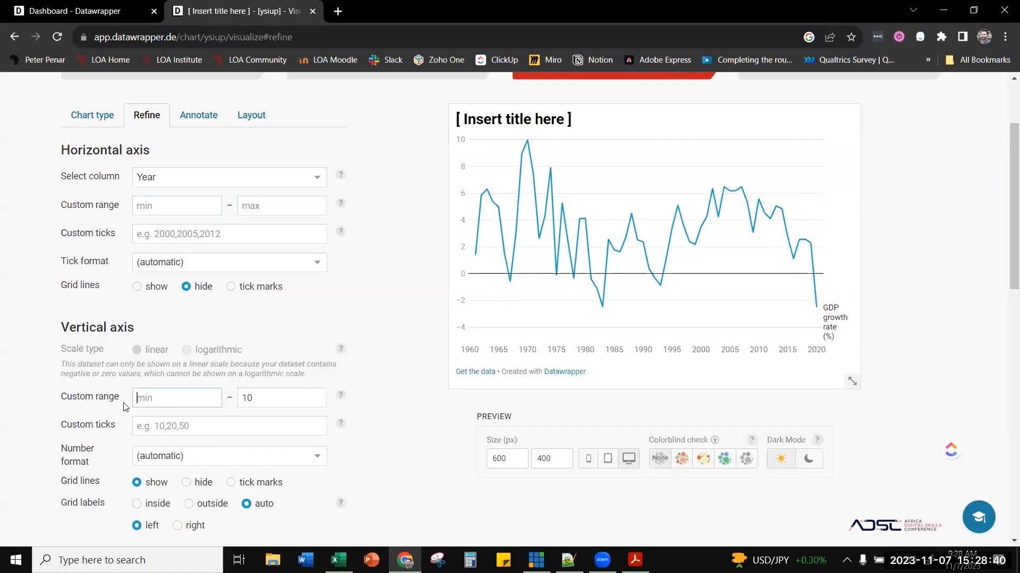
{"action": "key", "text": "BackSpace"}
{"action": "double_click", "coordinate": [255, 405]}
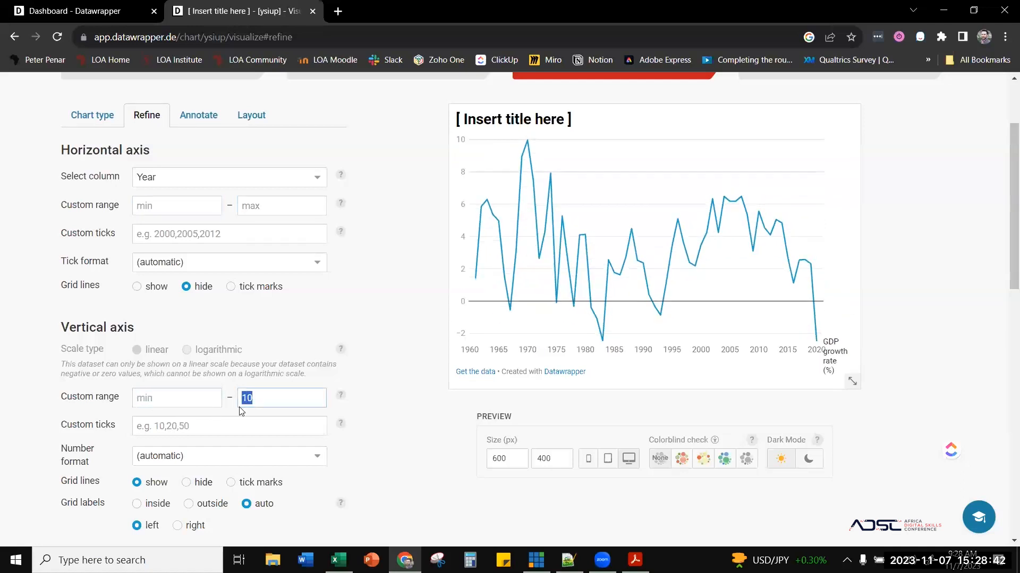
{"action": "type", "text": "12"}
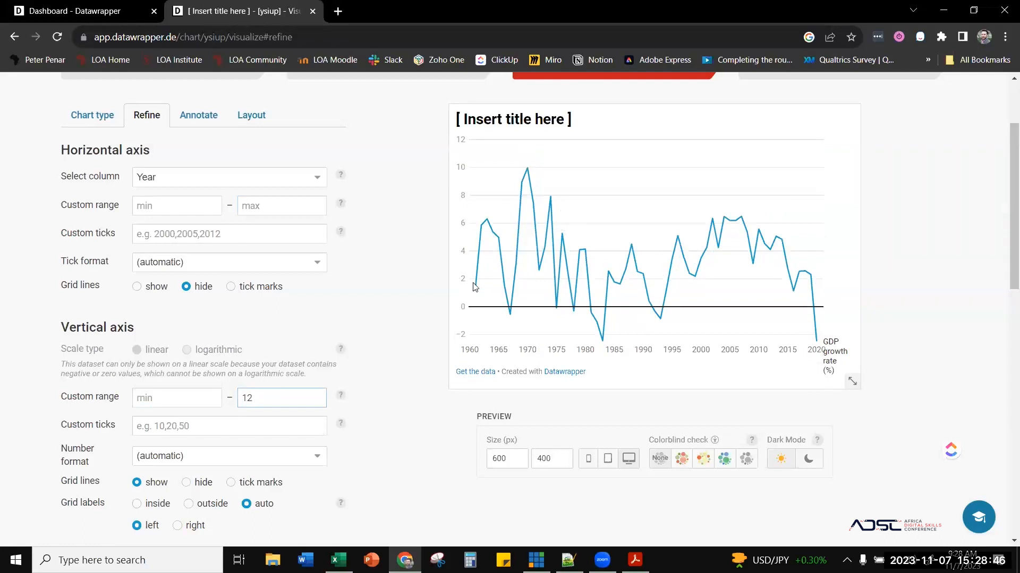
{"action": "key", "text": "BackSpace"}
{"action": "type", "text": "1"}
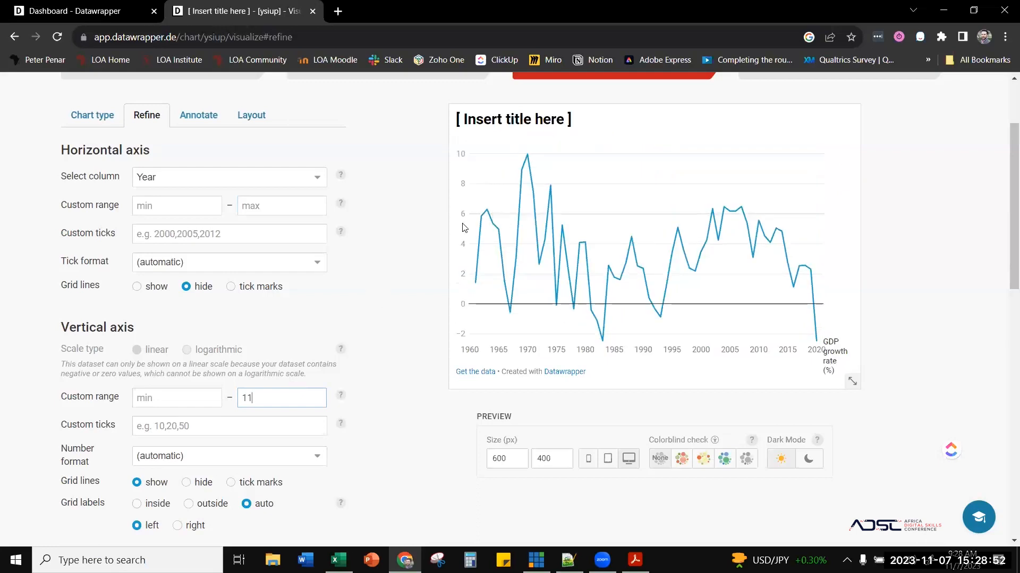
{"action": "mouse_move", "coordinate": [529, 158]}
{"action": "mouse_move", "coordinate": [821, 346]}
{"action": "left_click", "coordinate": [180, 396]}
{"action": "type", "text": "-3"}
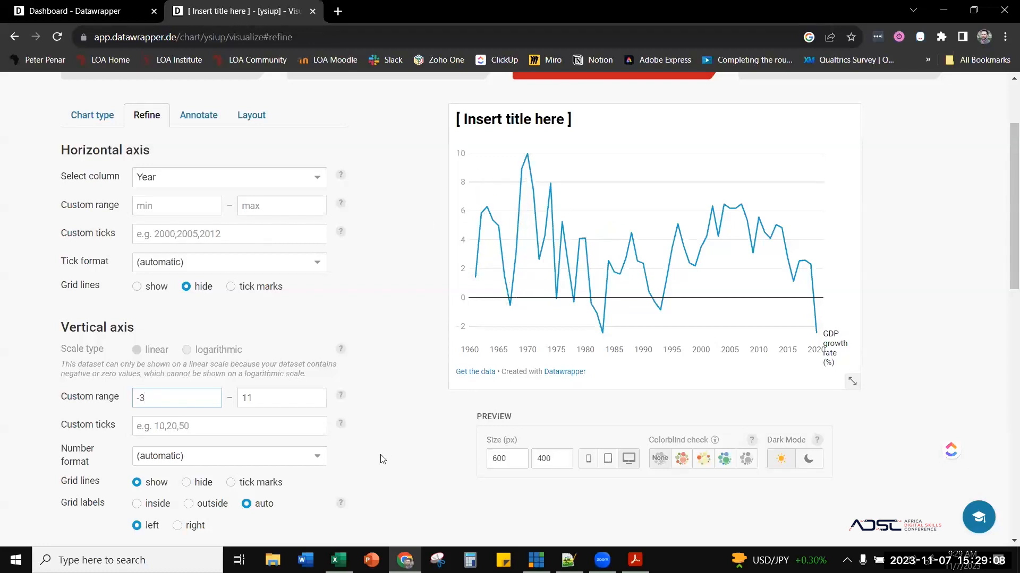
- Compare the show, hide and tick marks options for the vertical axis's grid lines and settle on hide
{"action": "scroll", "coordinate": [380, 459], "scroll_direction": "down", "scroll_amount": 1}
{"action": "left_click", "coordinate": [187, 447]}
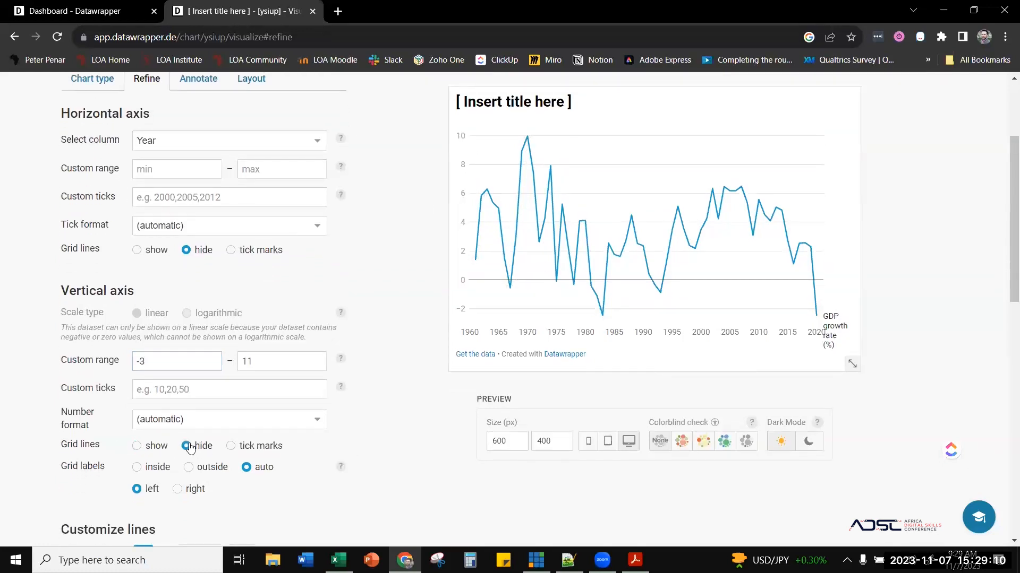
{"action": "left_click", "coordinate": [136, 447]}
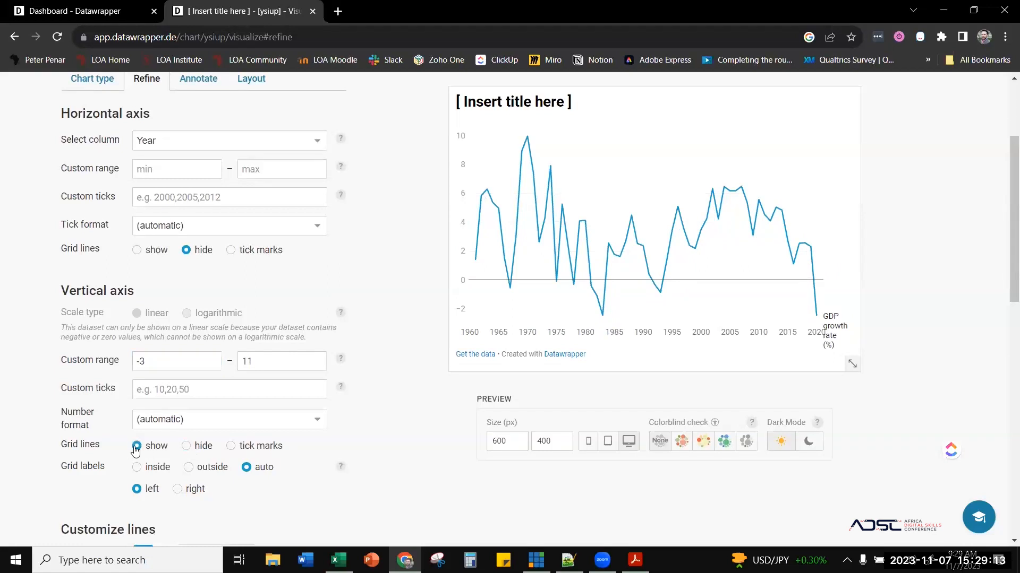
{"action": "left_click", "coordinate": [187, 447]}
{"action": "left_click", "coordinate": [231, 448]}
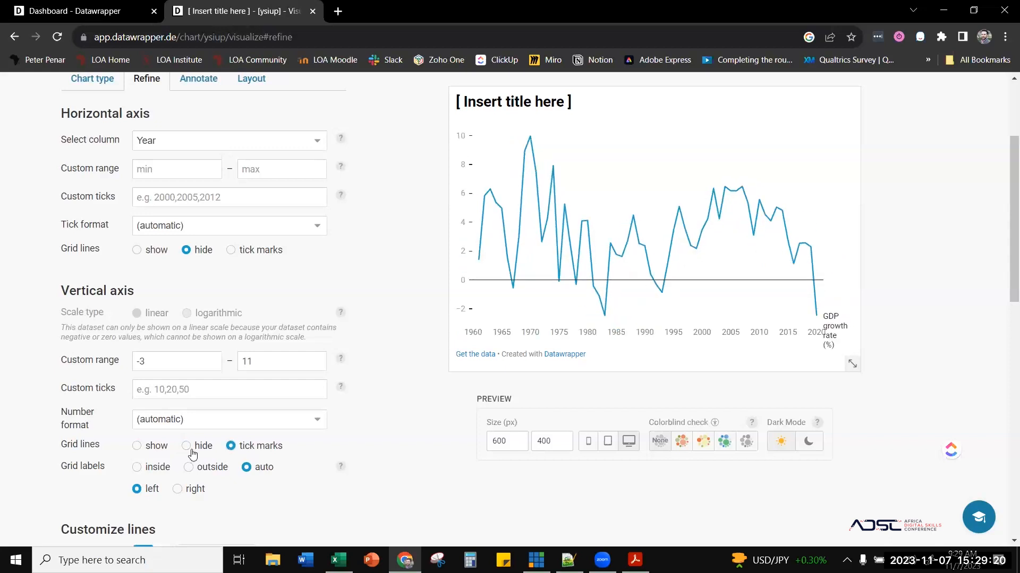
{"action": "left_click", "coordinate": [137, 446]}
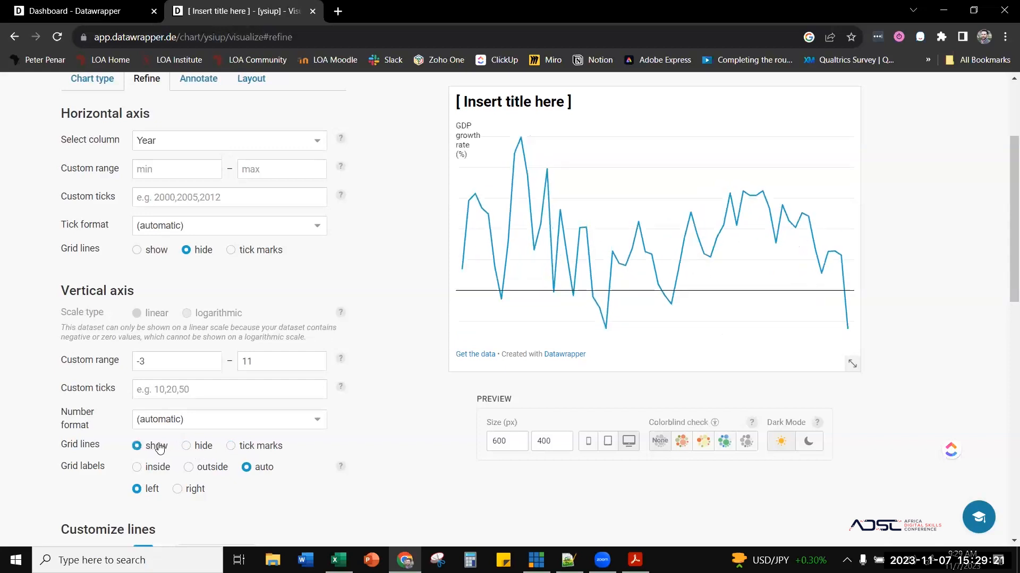
{"action": "left_click", "coordinate": [187, 447]}
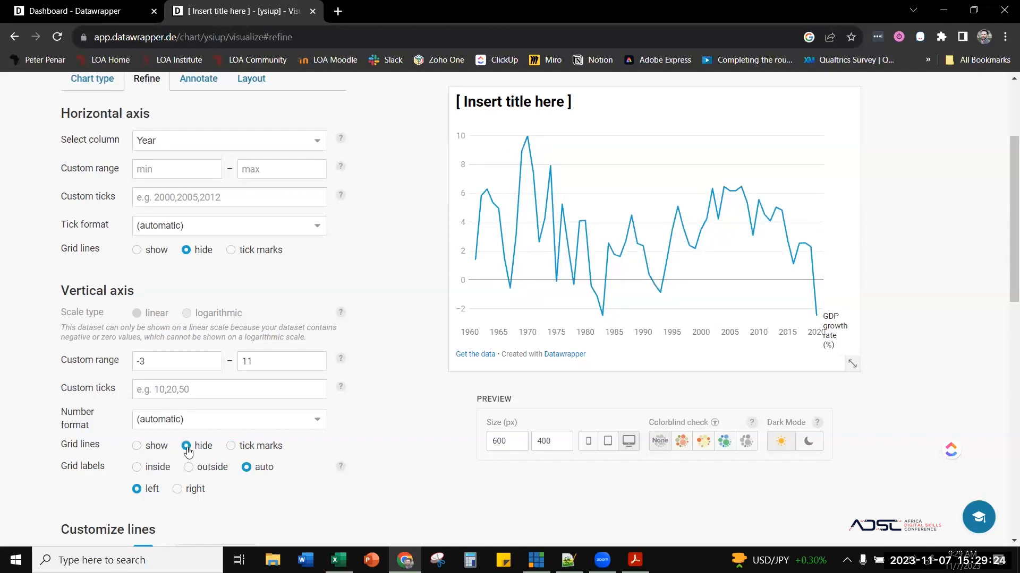
- Try other vertical grid label placements and showing horizontal axis grid lines, ending with auto and left labels and hidden grid lines
{"action": "left_click", "coordinate": [138, 469]}
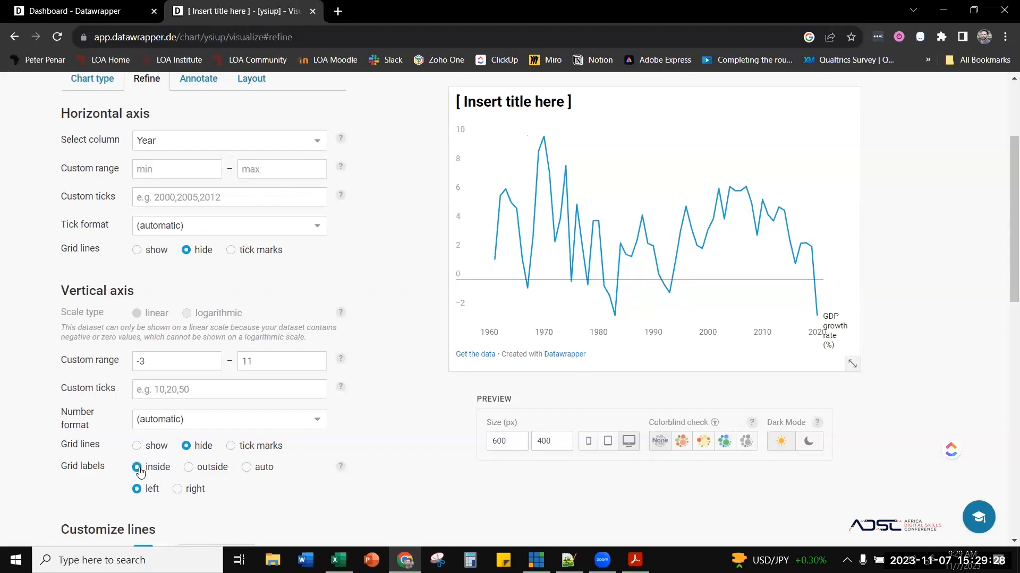
{"action": "left_click", "coordinate": [189, 468]}
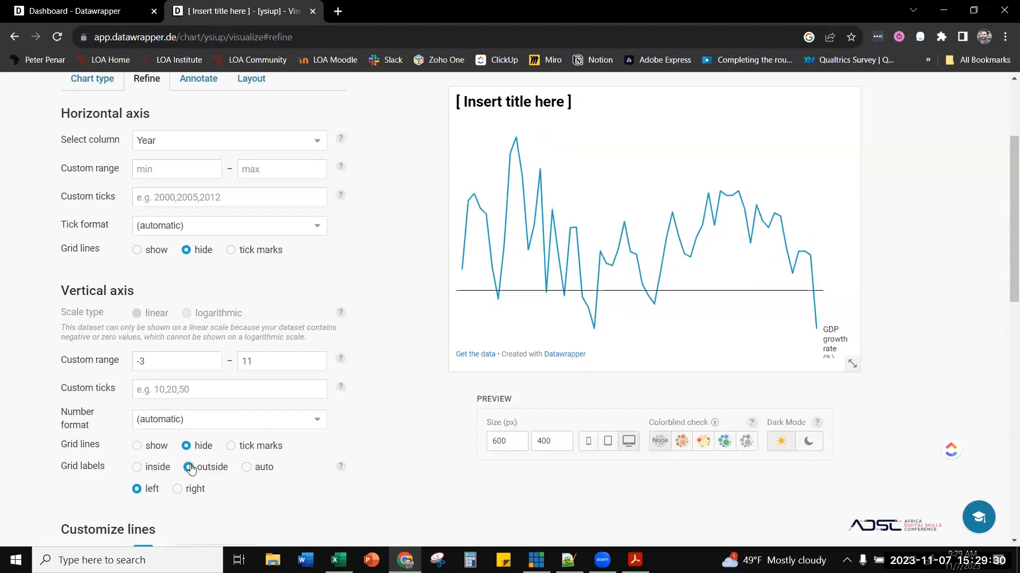
{"action": "left_click", "coordinate": [246, 467]}
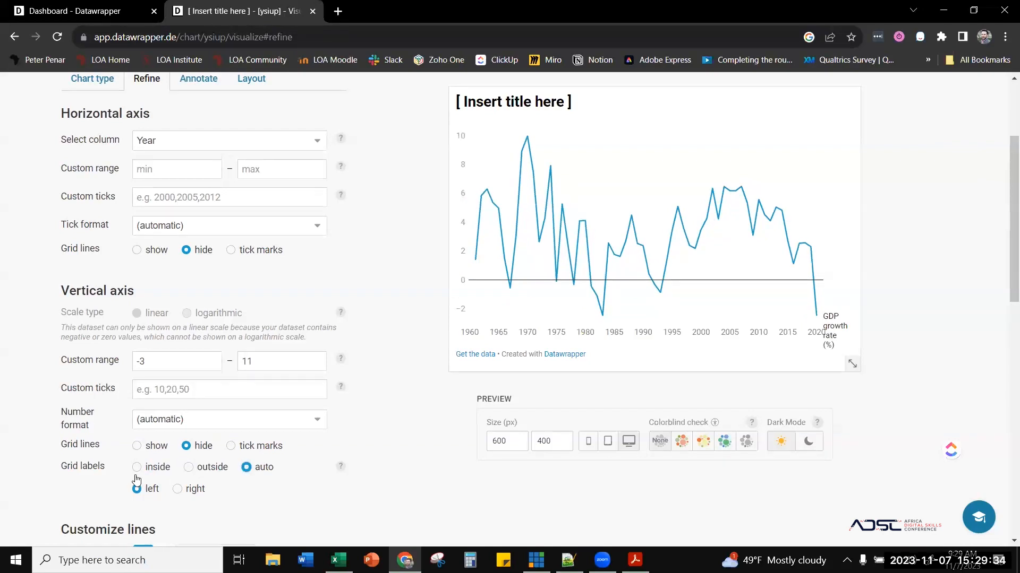
{"action": "left_click", "coordinate": [177, 489]}
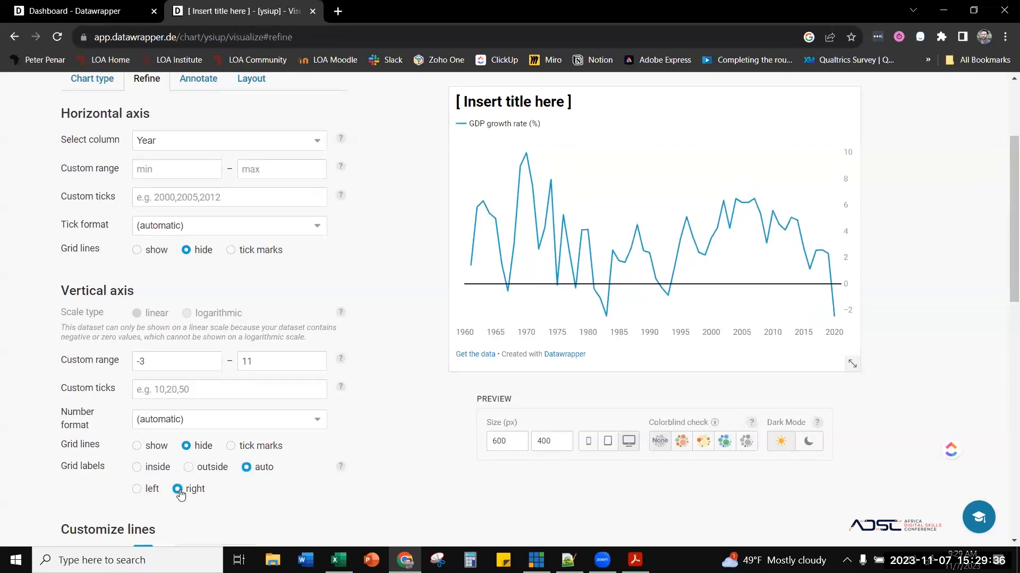
{"action": "left_click", "coordinate": [137, 489]}
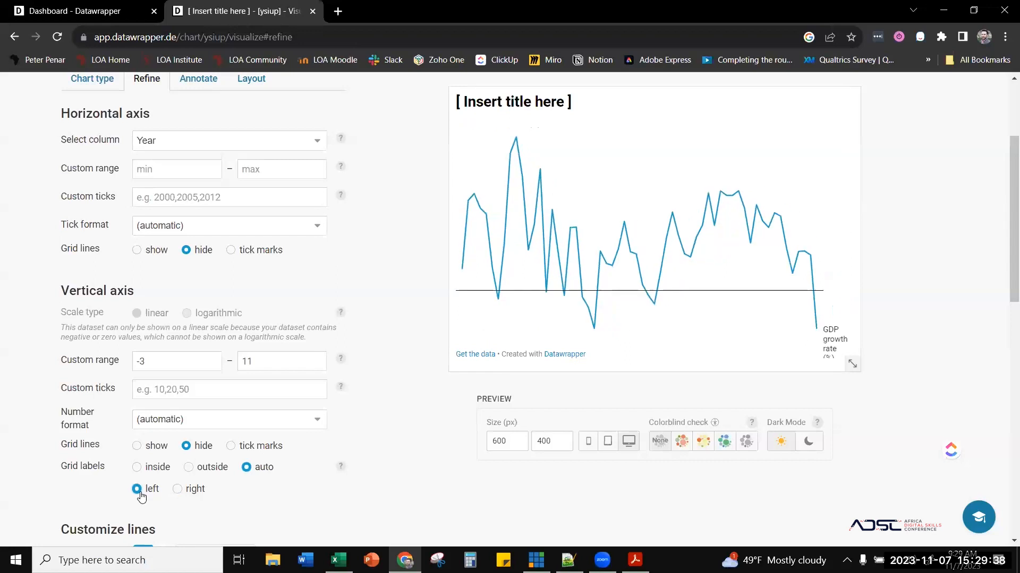
{"action": "left_click", "coordinate": [136, 250]}
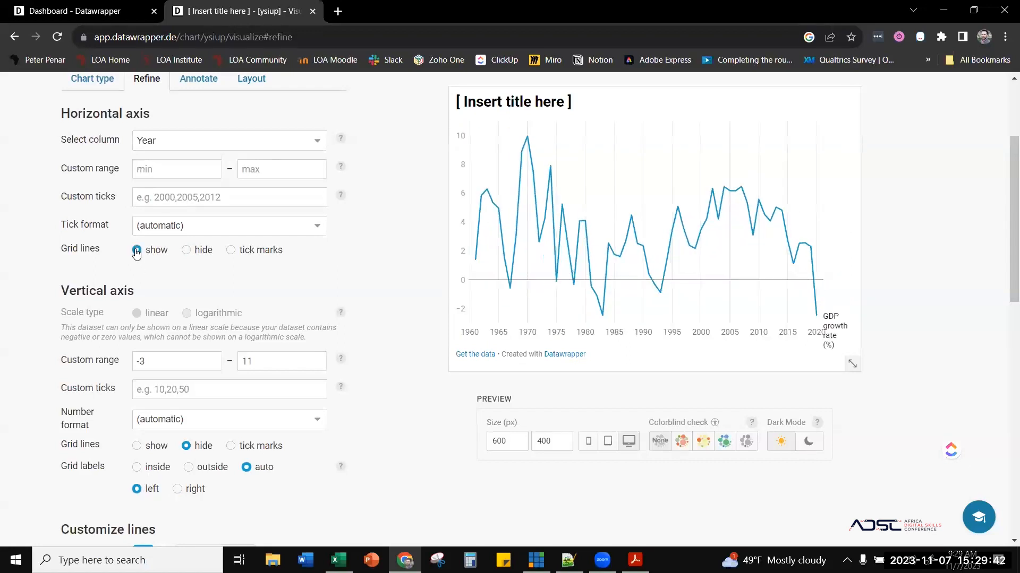
{"action": "left_click", "coordinate": [193, 252]}
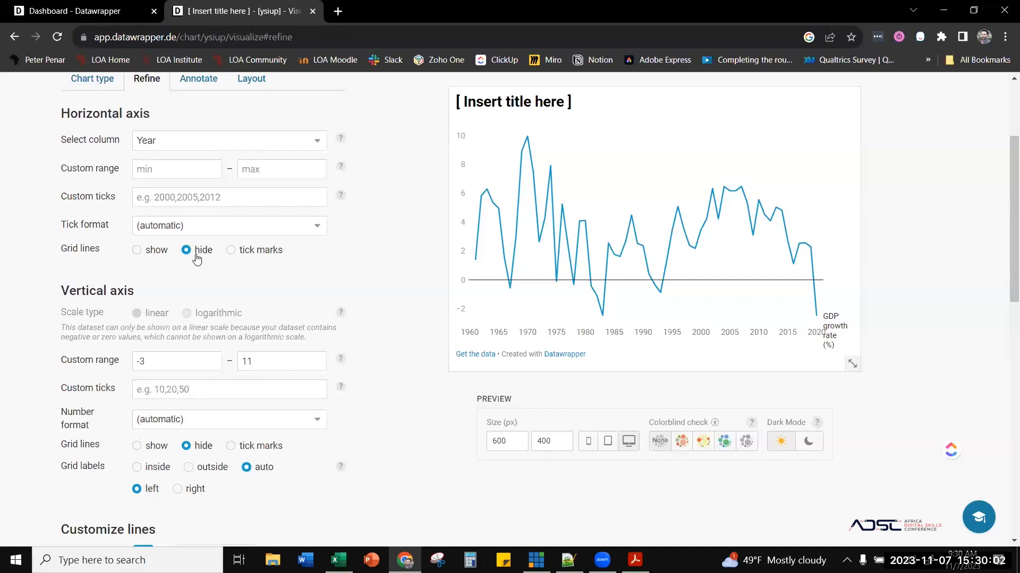
- Change the line's base color to the green #00dca6 swatch
{"action": "scroll", "coordinate": [339, 395], "scroll_direction": "down", "scroll_amount": 1}
{"action": "scroll", "coordinate": [339, 394], "scroll_direction": "down", "scroll_amount": 3}
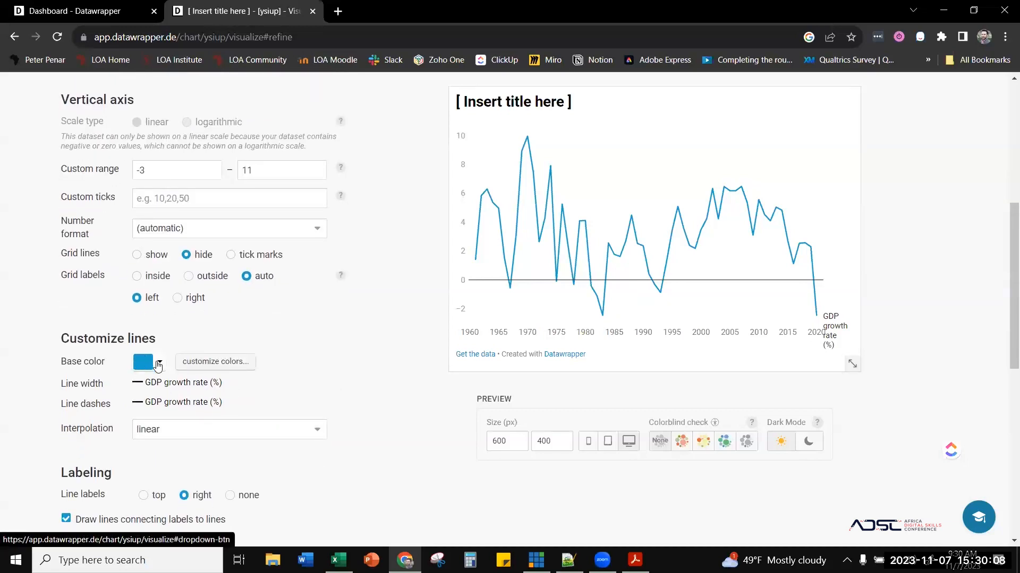
{"action": "left_click", "coordinate": [158, 365]}
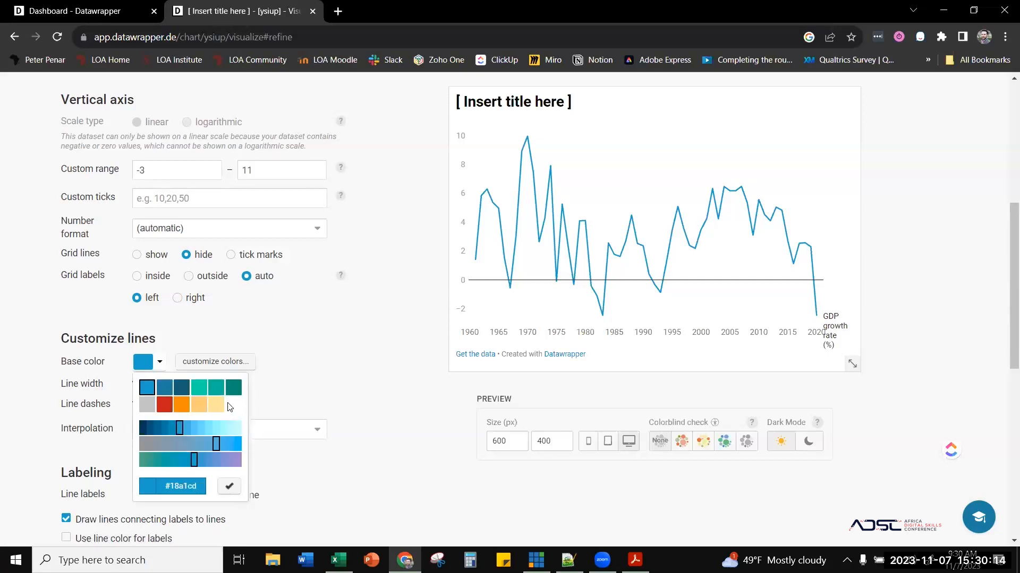
{"action": "double_click", "coordinate": [183, 484]}
{"action": "left_click", "coordinate": [201, 392]}
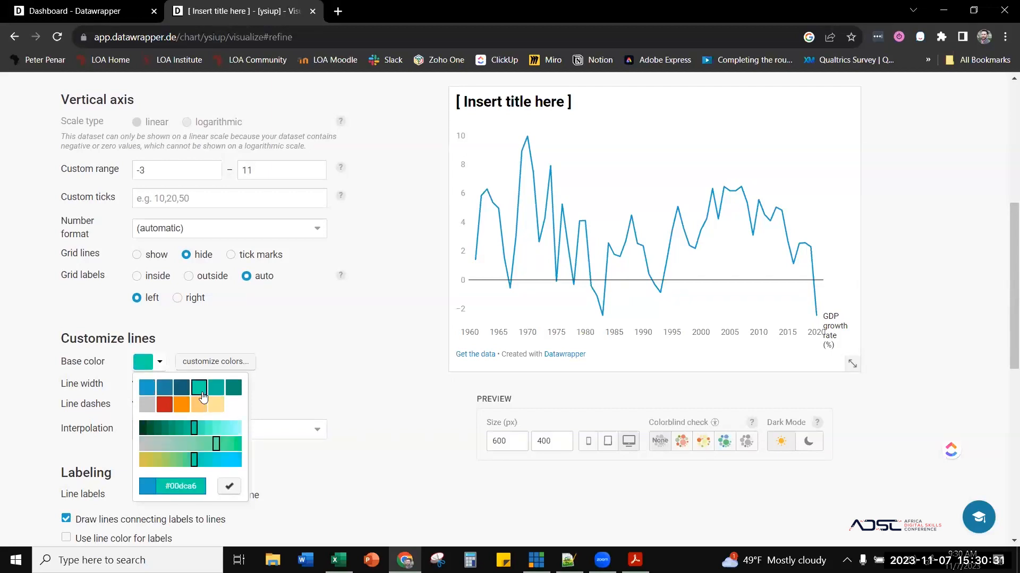
{"action": "left_click", "coordinate": [313, 369]}
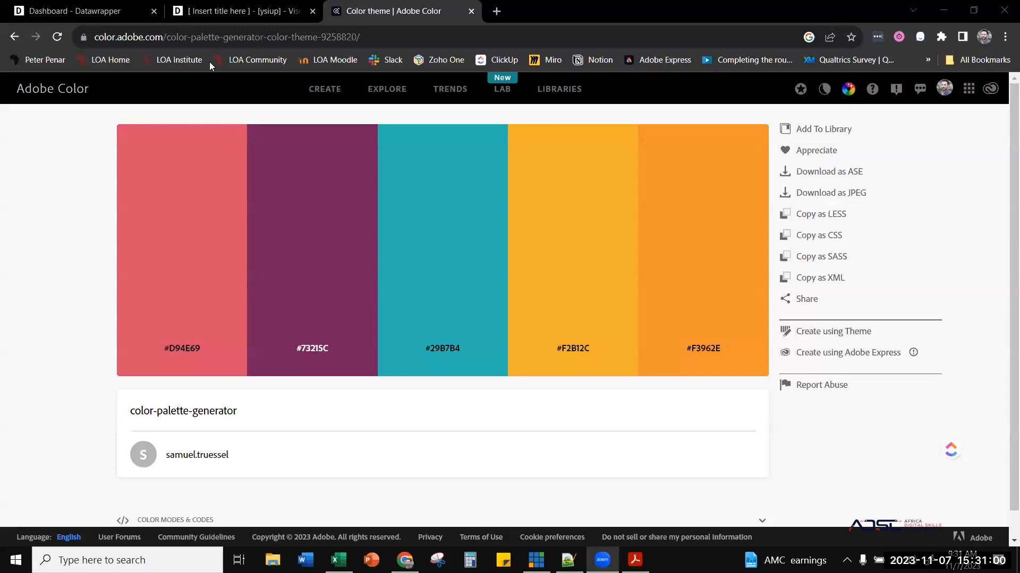
- In Adobe Color, view the color wheel creator and browse the community color palettes on the Explore page
{"action": "left_click", "coordinate": [324, 88]}
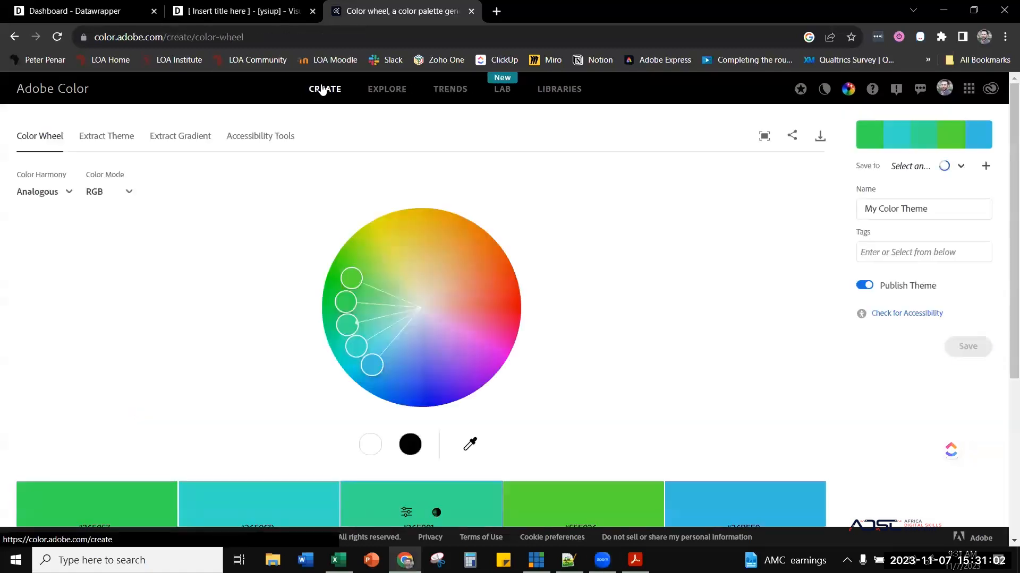
{"action": "left_click", "coordinate": [375, 98]}
{"action": "scroll", "coordinate": [409, 314], "scroll_direction": "down", "scroll_amount": 5}
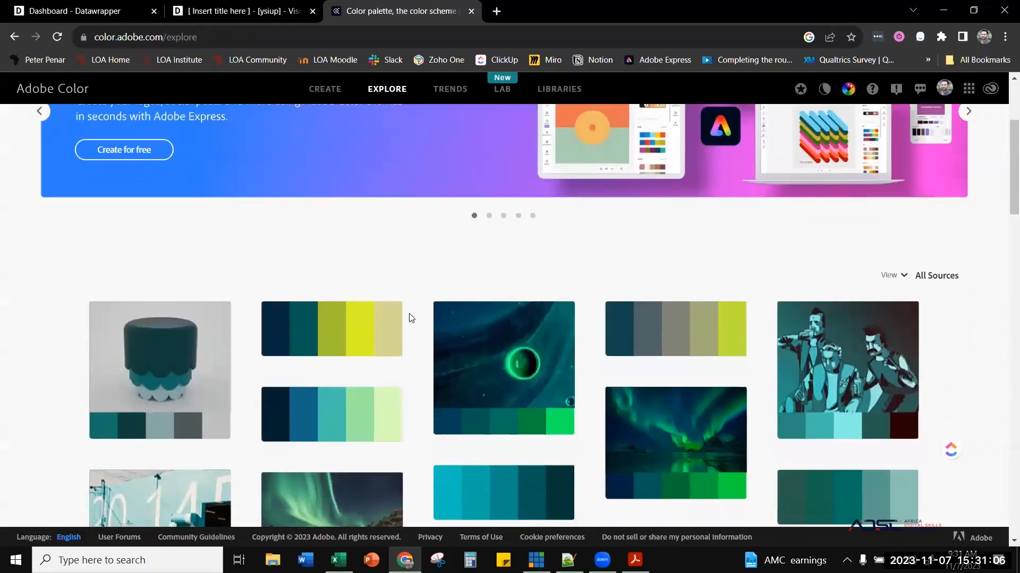
{"action": "scroll", "coordinate": [409, 317], "scroll_direction": "down", "scroll_amount": 15}
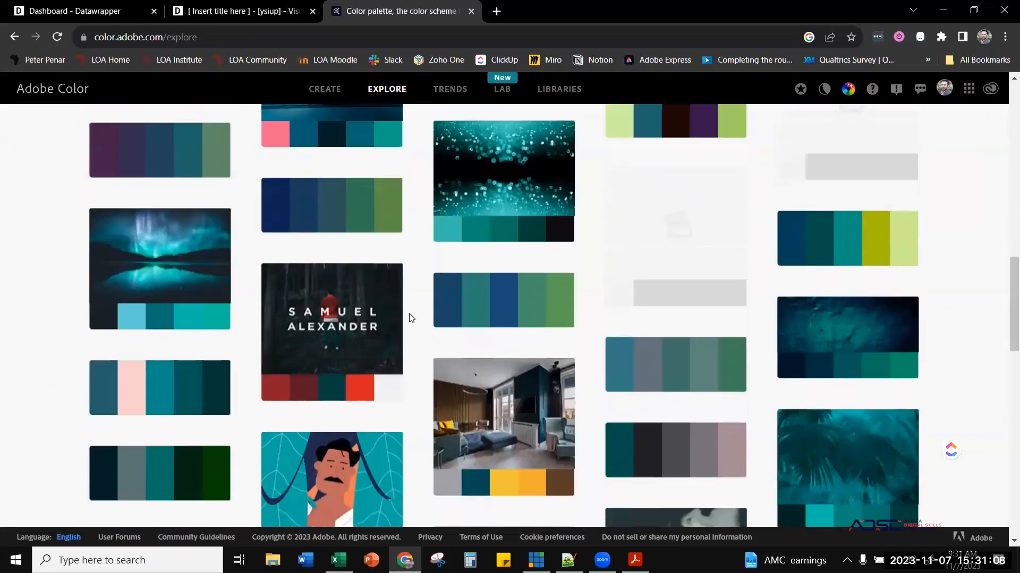
{"action": "scroll", "coordinate": [409, 318], "scroll_direction": "down", "scroll_amount": 8}
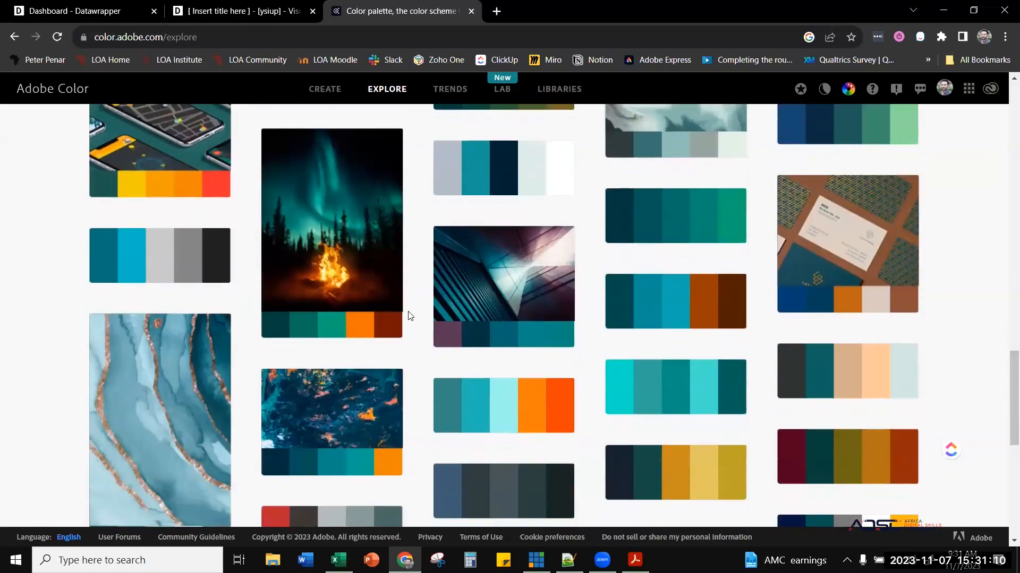
{"action": "scroll", "coordinate": [410, 317], "scroll_direction": "down", "scroll_amount": 1}
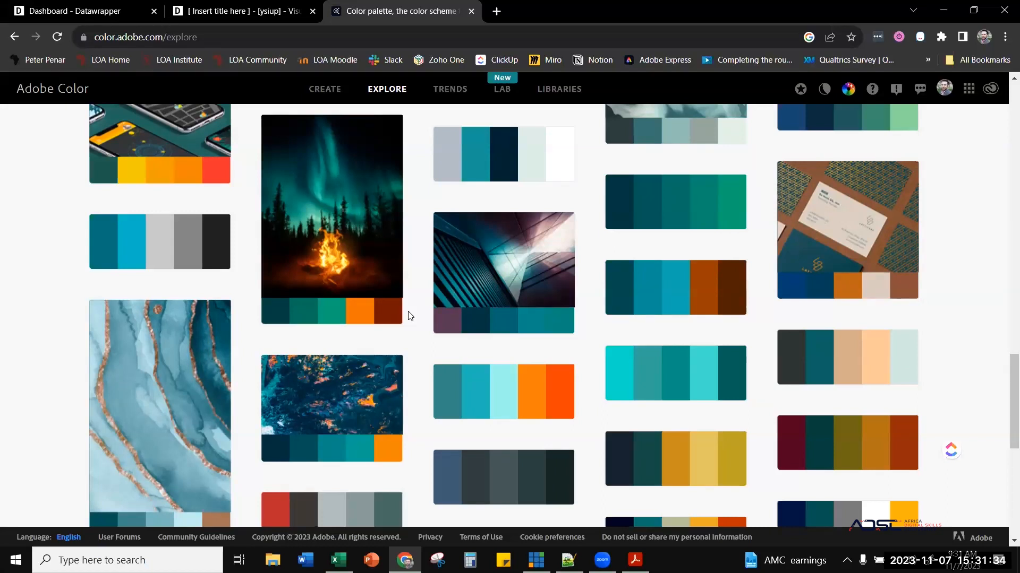
{"action": "mouse_move", "coordinate": [377, 158]}
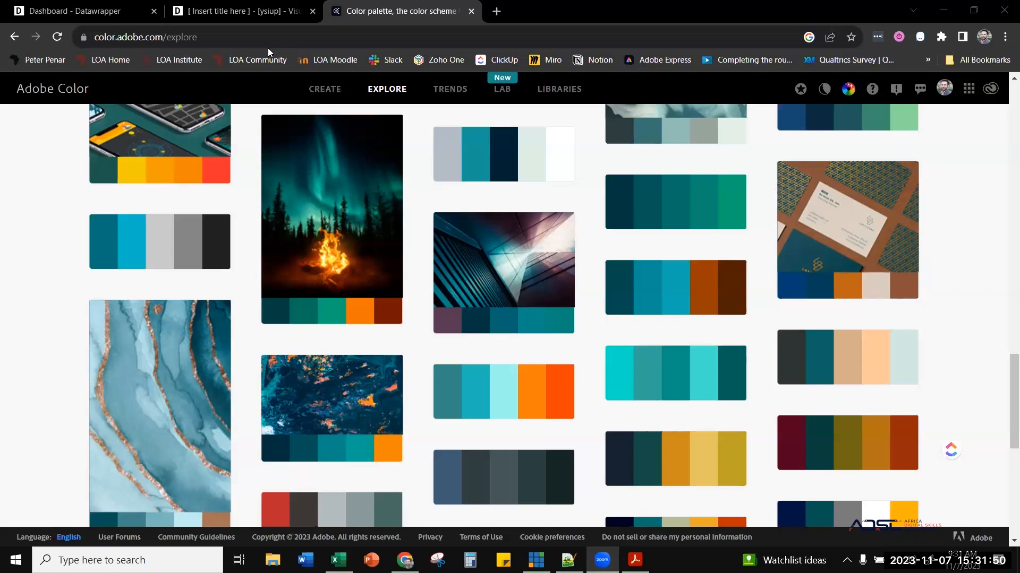
- Return to the Datawrapper chart and look over the base color swatches and the line labeling settings
{"action": "left_click", "coordinate": [217, 12]}
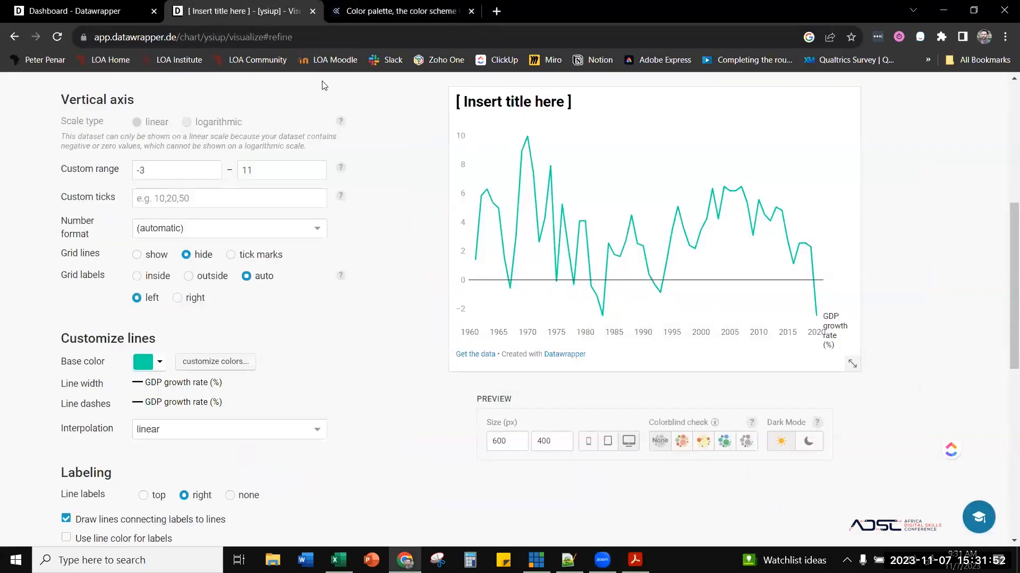
{"action": "left_click", "coordinate": [290, 1]}
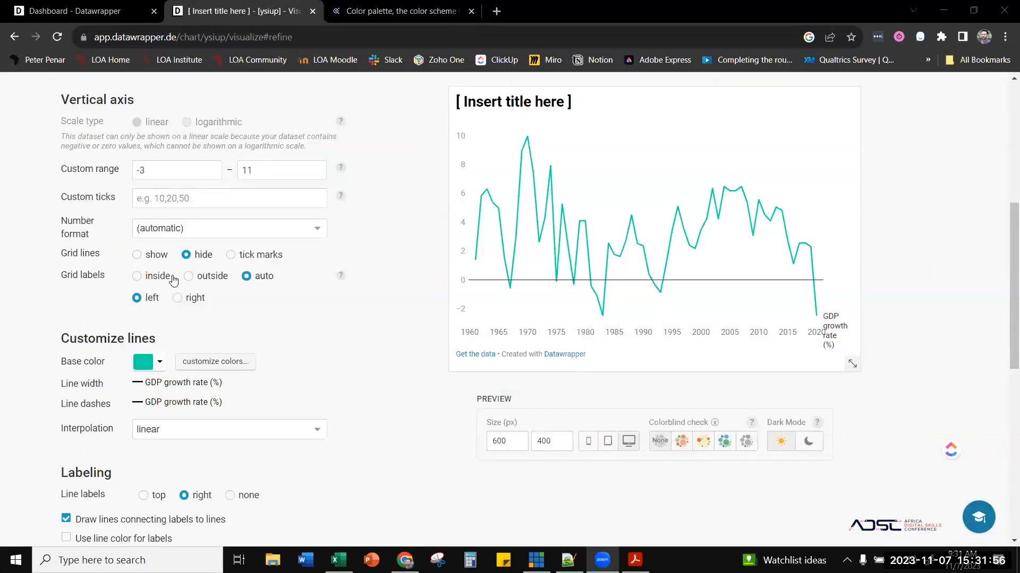
{"action": "left_click", "coordinate": [142, 366]}
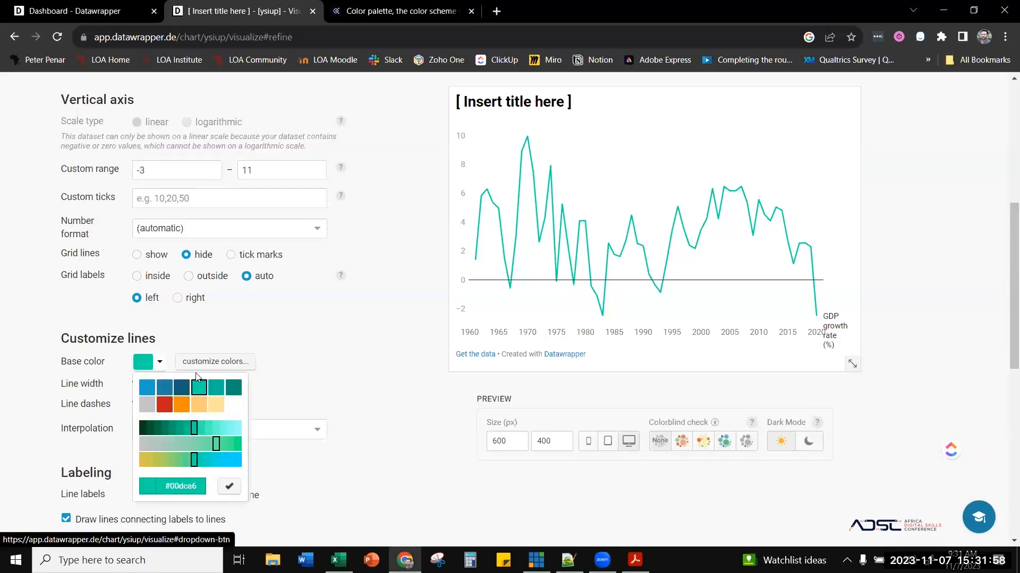
{"action": "left_click", "coordinate": [389, 315]}
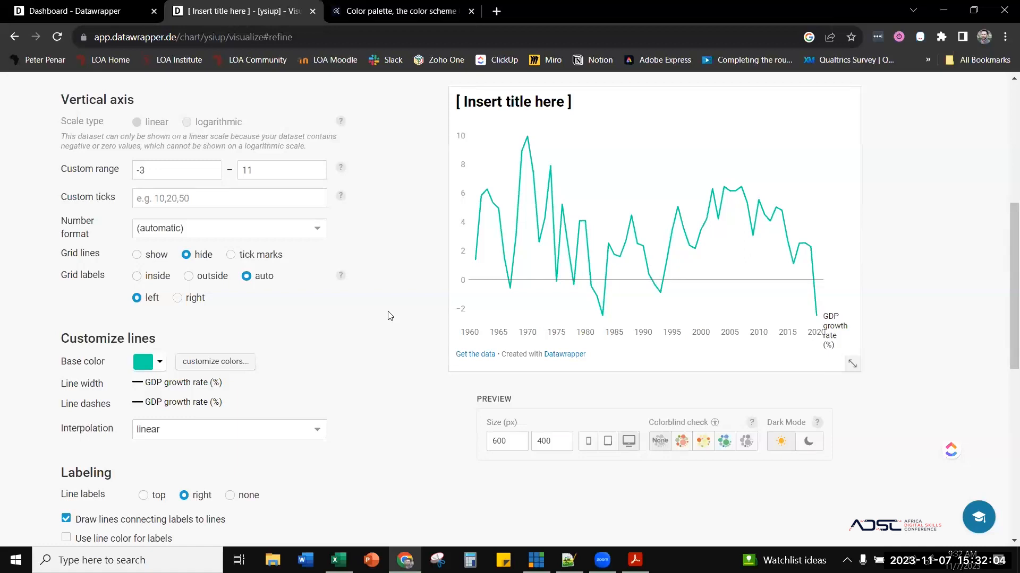
{"action": "scroll", "coordinate": [428, 416], "scroll_direction": "down", "scroll_amount": 2}
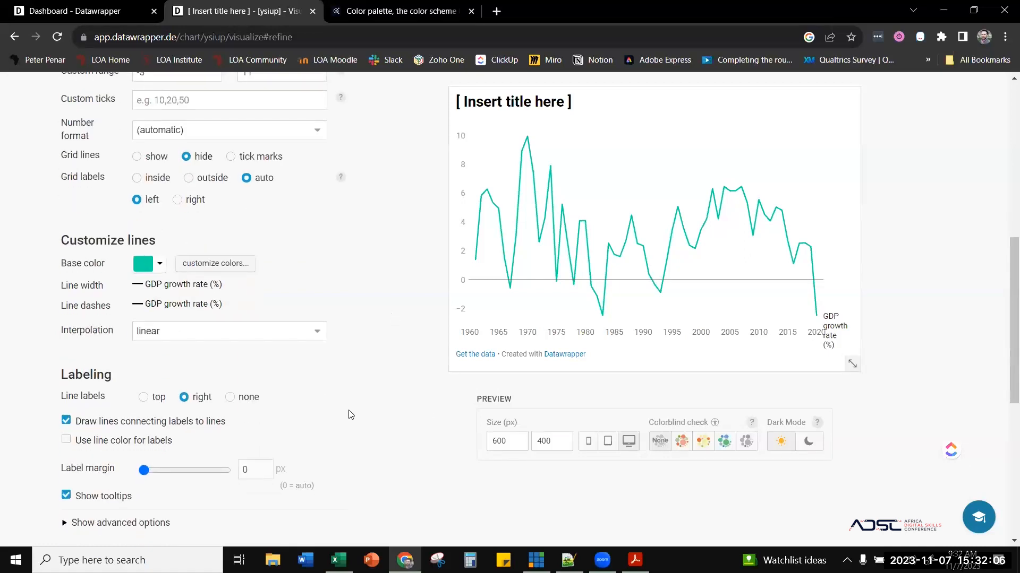
- Try the line labels at top, right and none, ending with top
{"action": "left_click", "coordinate": [143, 399]}
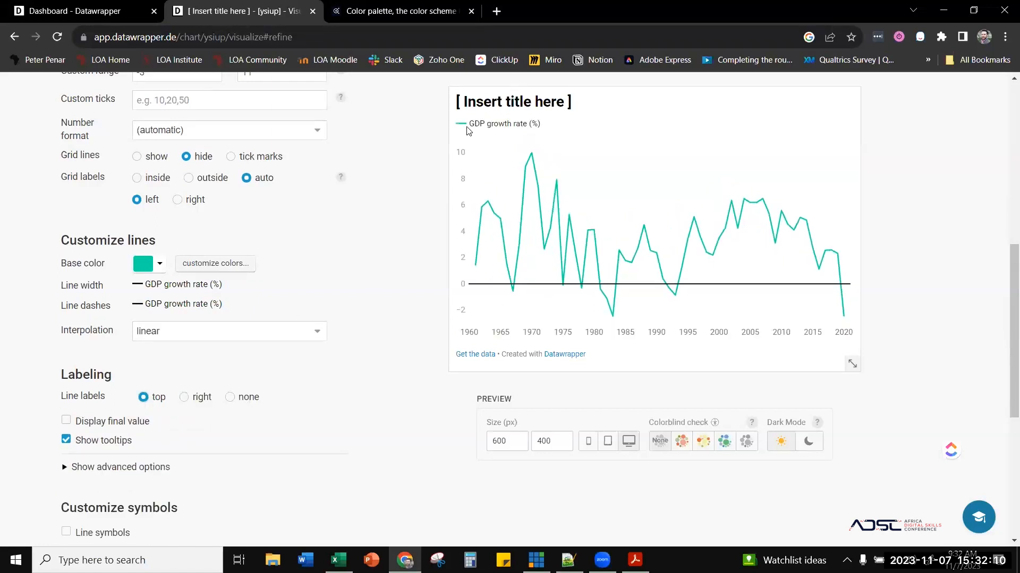
{"action": "left_click", "coordinate": [185, 399]}
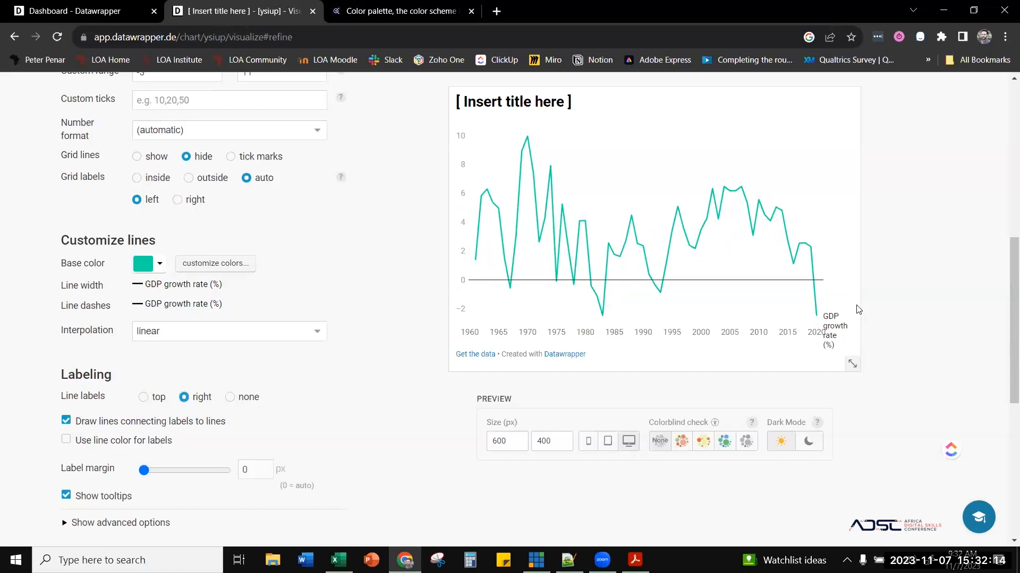
{"action": "left_click", "coordinate": [142, 402]}
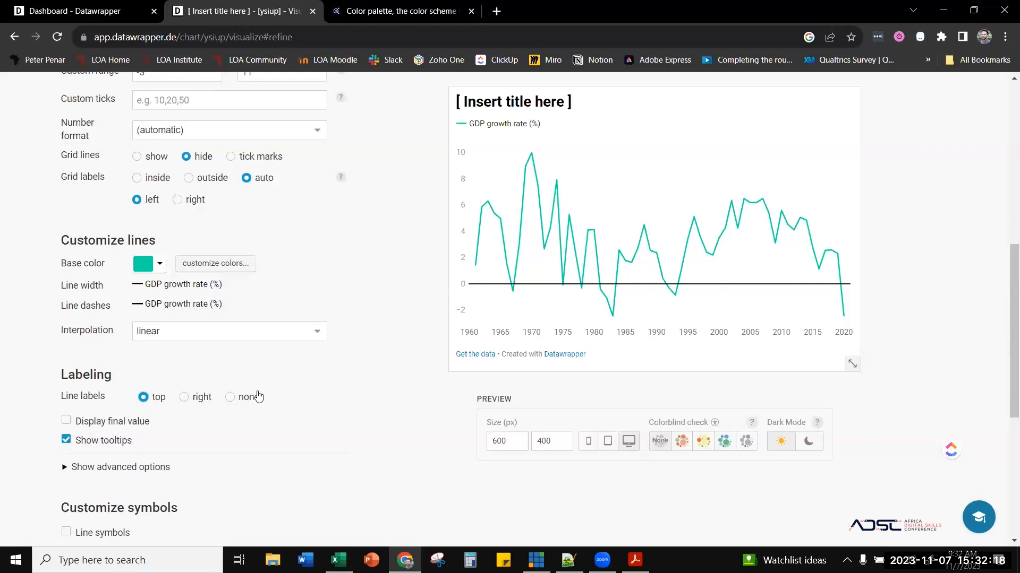
{"action": "left_click", "coordinate": [230, 399]}
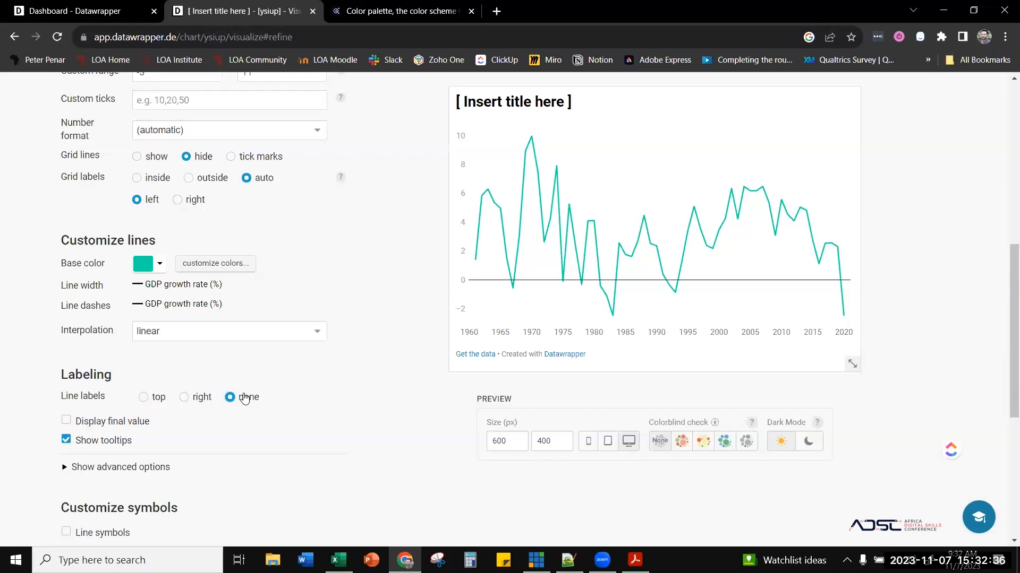
{"action": "left_click", "coordinate": [143, 399]}
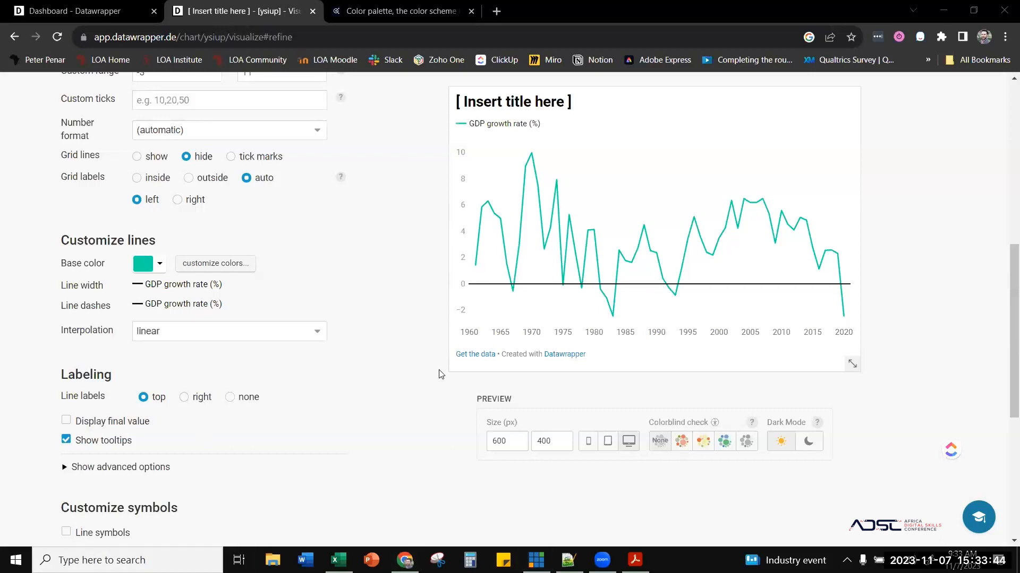
- Set the line labels of the chart to none
{"action": "scroll", "coordinate": [439, 374], "scroll_direction": "down", "scroll_amount": 1}
{"action": "scroll", "coordinate": [440, 375], "scroll_direction": "down", "scroll_amount": 1}
{"action": "scroll", "coordinate": [441, 375], "scroll_direction": "up", "scroll_amount": 1}
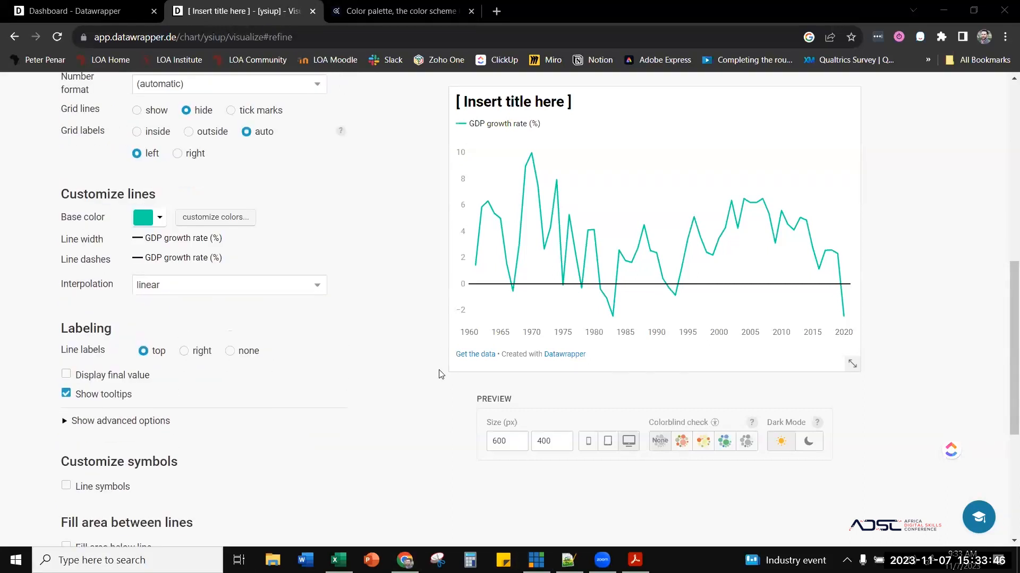
{"action": "scroll", "coordinate": [417, 339], "scroll_direction": "up", "scroll_amount": 1}
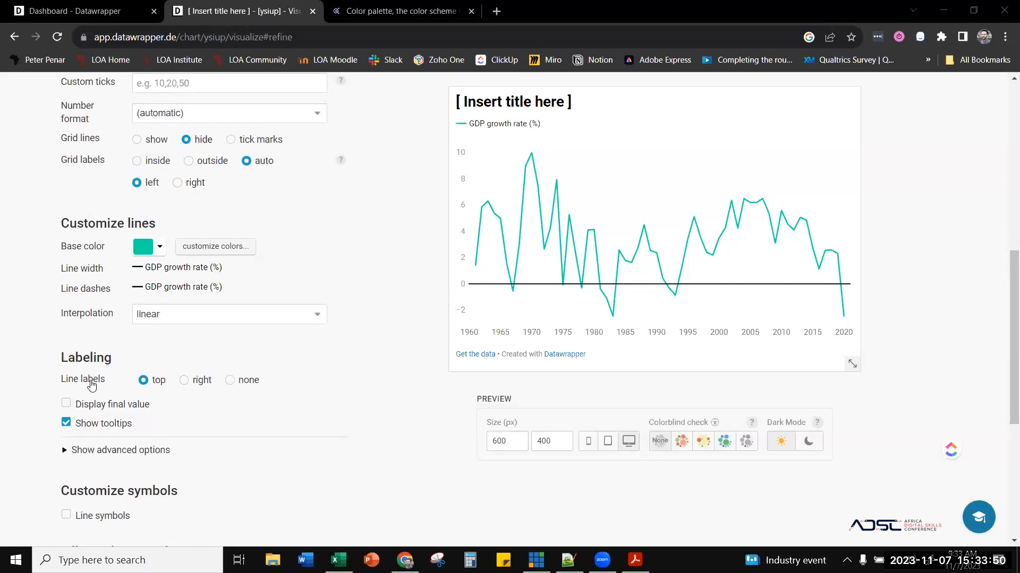
{"action": "left_click", "coordinate": [230, 380]}
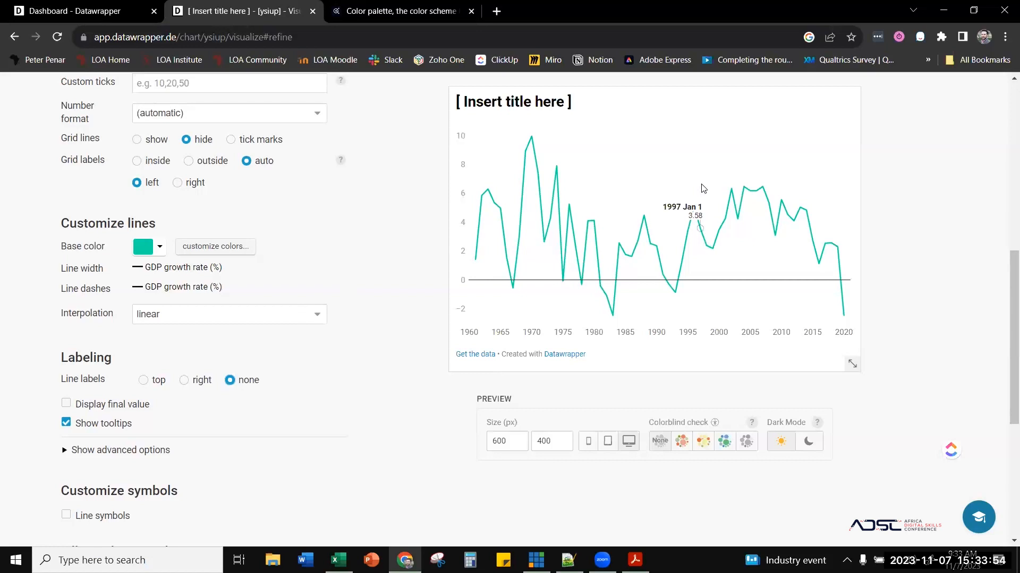
- Expand the advanced labeling options and look over the tooltip date formats, keeping Same as horizontal axis
{"action": "scroll", "coordinate": [191, 370], "scroll_direction": "down", "scroll_amount": 1}
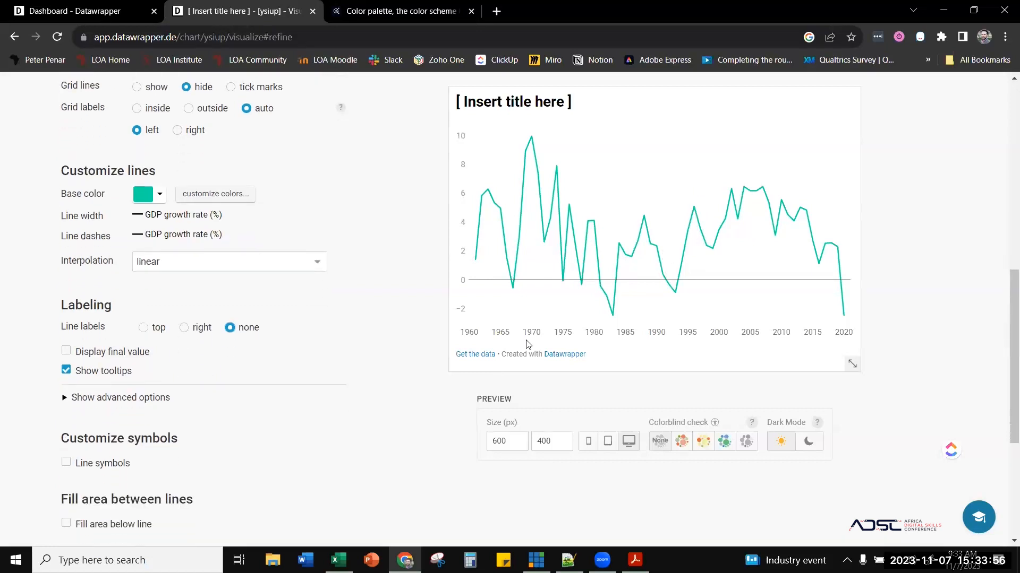
{"action": "left_click", "coordinate": [153, 397]}
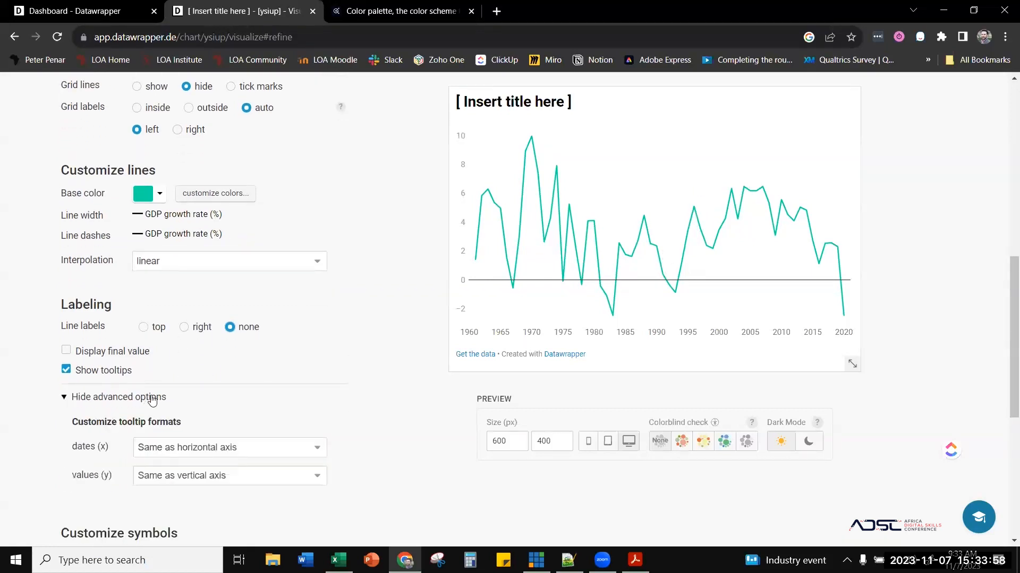
{"action": "left_click", "coordinate": [169, 448]}
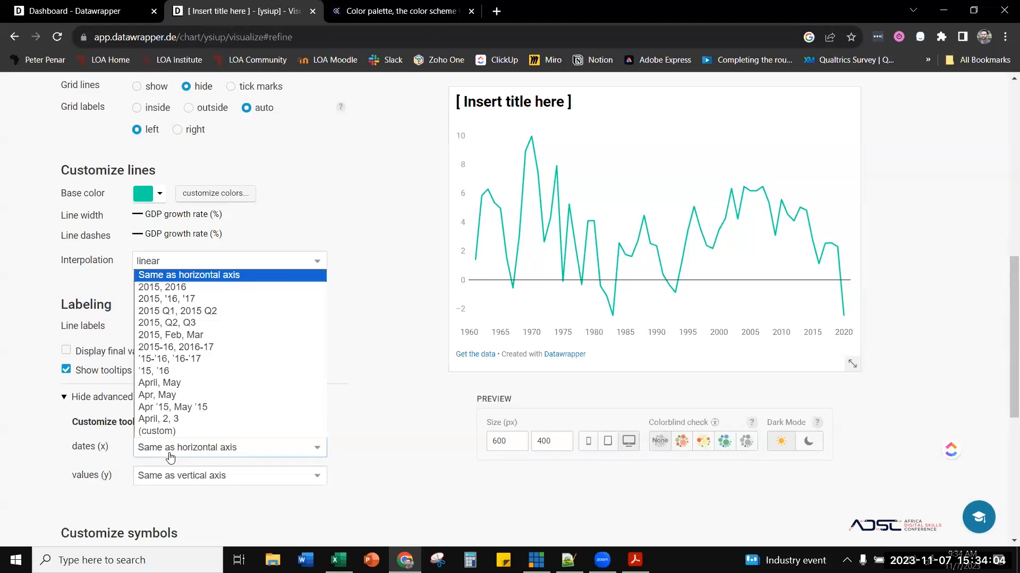
{"action": "left_click", "coordinate": [170, 458]}
{"action": "left_click", "coordinate": [170, 458]}
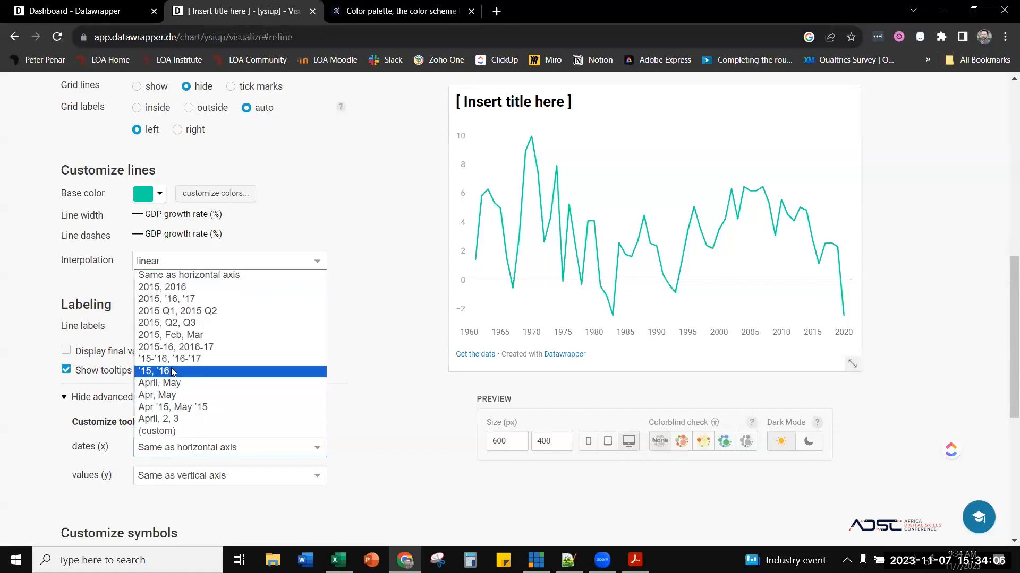
{"action": "left_click", "coordinate": [356, 348]}
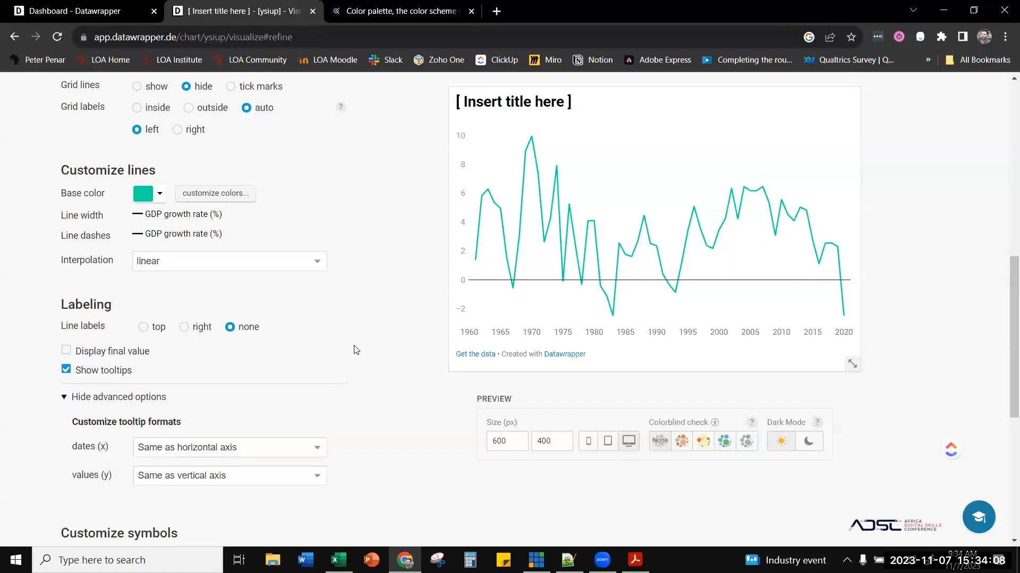
- Set the tooltip format for the y values to 0% and check a tooltip on the line
{"action": "scroll", "coordinate": [356, 350], "scroll_direction": "down", "scroll_amount": 1}
{"action": "left_click", "coordinate": [261, 395]}
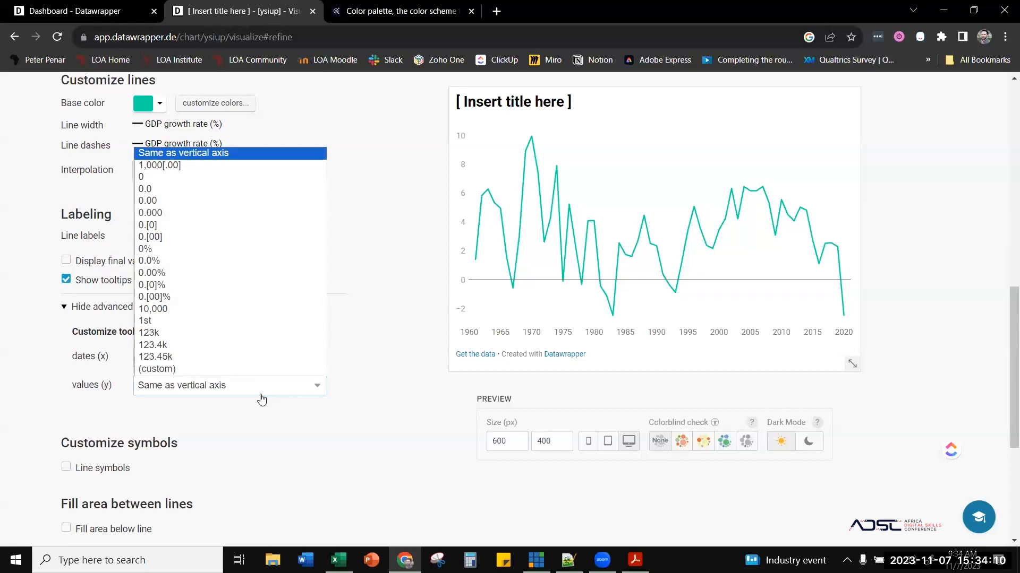
{"action": "left_click", "coordinate": [170, 250]}
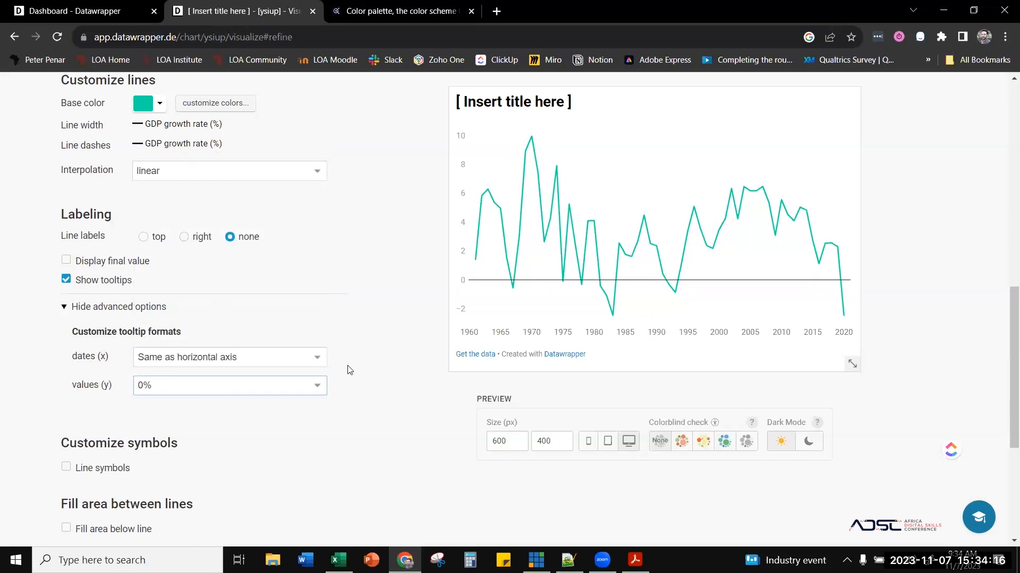
{"action": "scroll", "coordinate": [348, 393], "scroll_direction": "down", "scroll_amount": 1}
{"action": "mouse_move", "coordinate": [489, 191]}
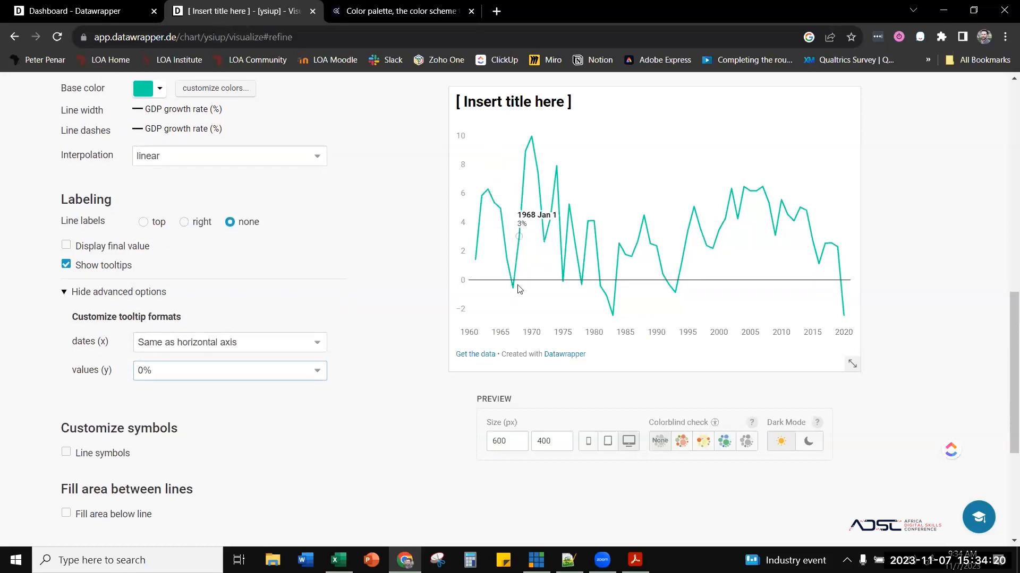
- Turn on line symbols and try every point and the star shape, ending with circles on the first and last points
{"action": "scroll", "coordinate": [284, 310], "scroll_direction": "down", "scroll_amount": 1}
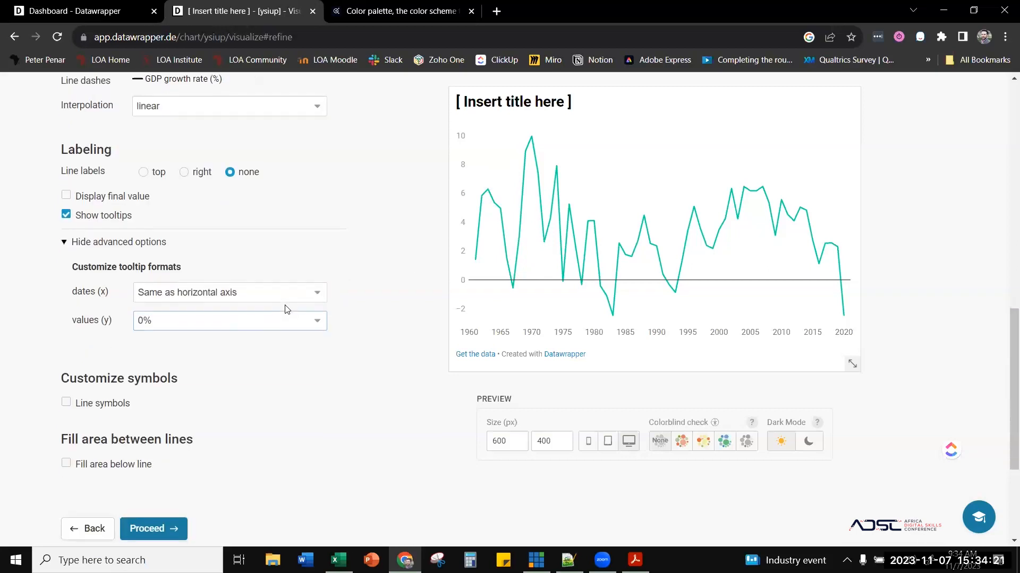
{"action": "left_click", "coordinate": [66, 404]}
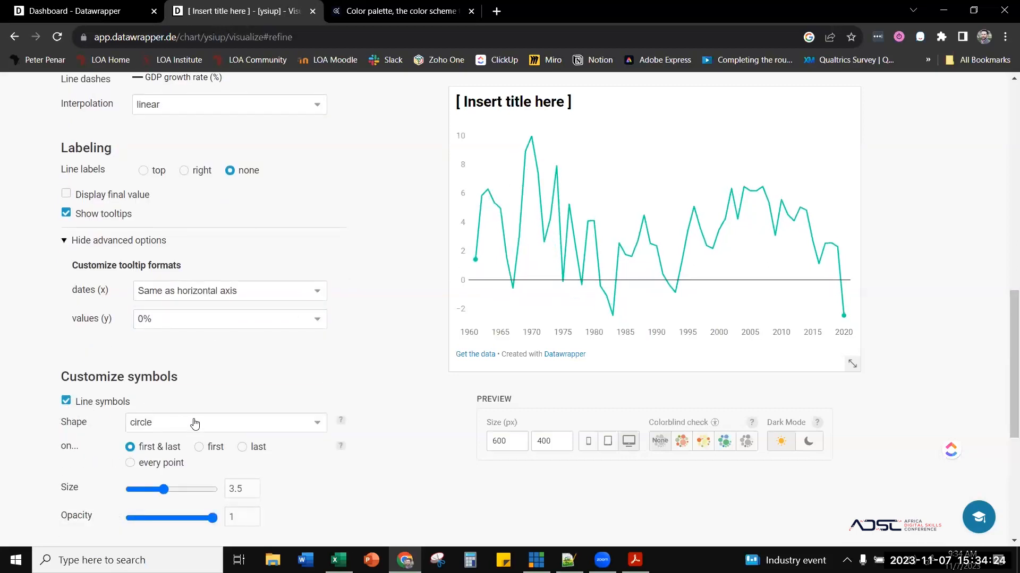
{"action": "scroll", "coordinate": [234, 393], "scroll_direction": "down", "scroll_amount": 1}
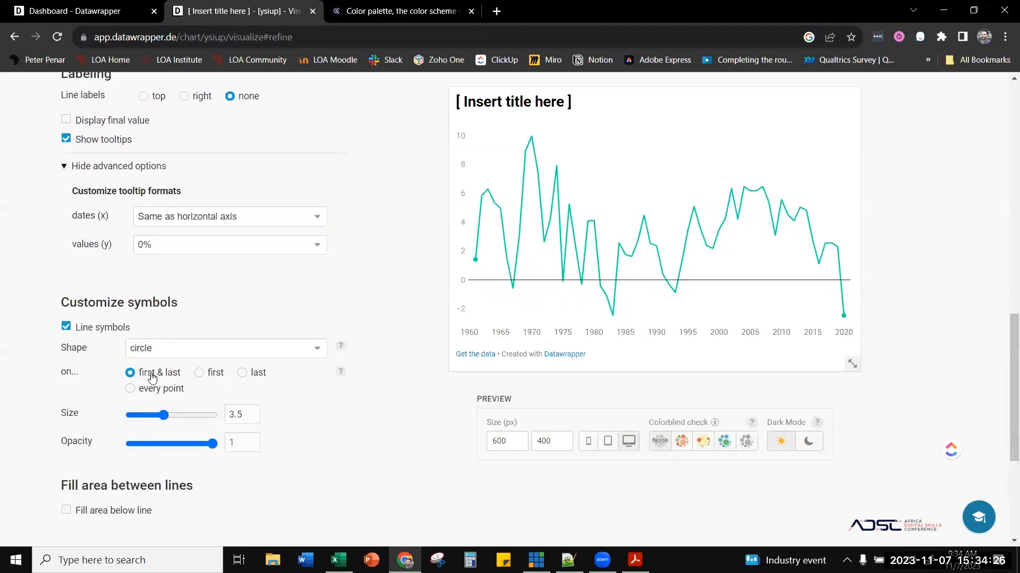
{"action": "left_click", "coordinate": [156, 389]}
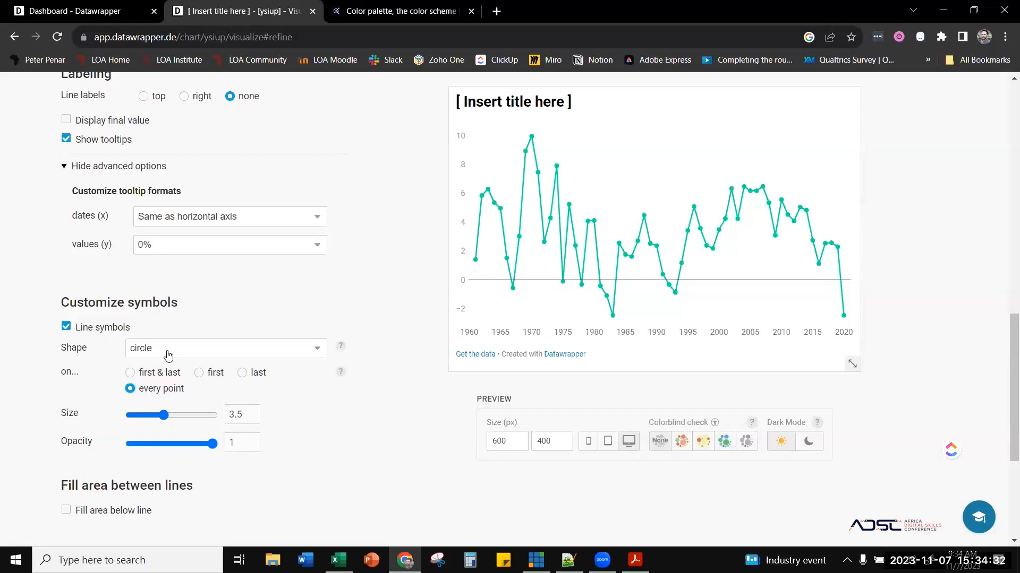
{"action": "left_click", "coordinate": [168, 355]}
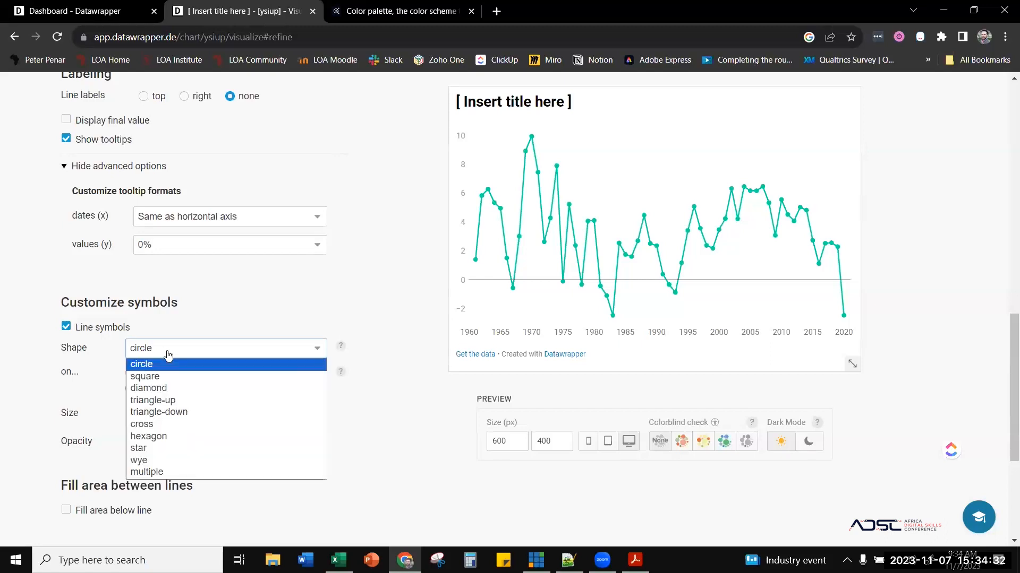
{"action": "left_click", "coordinate": [149, 449]}
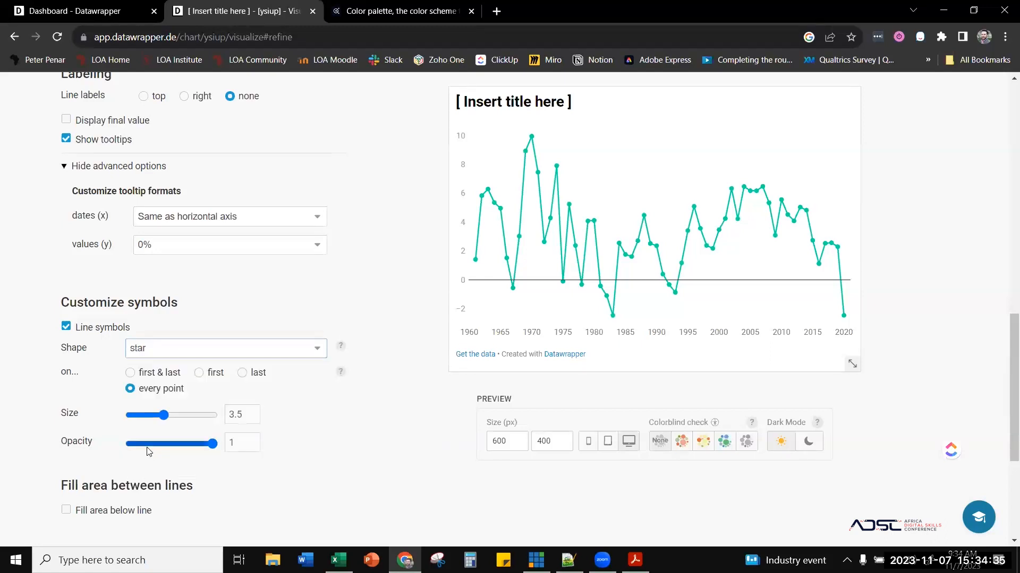
{"action": "left_click", "coordinate": [166, 346]}
{"action": "left_click", "coordinate": [156, 365]}
{"action": "left_click", "coordinate": [130, 373]}
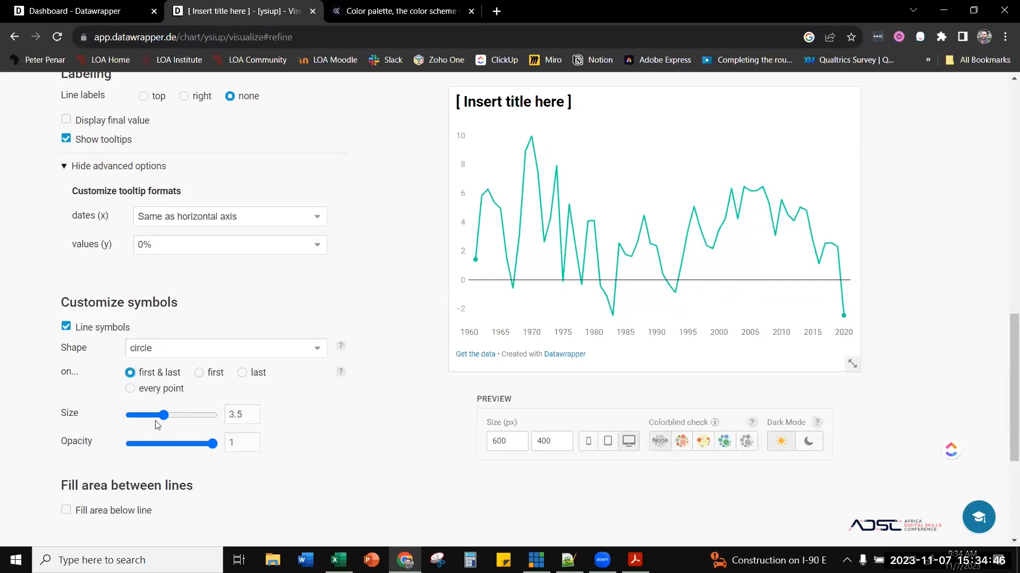
- Set the line symbol size to 4.5 and try lower symbol opacities, ending with an opacity of 1
{"action": "left_click_drag", "start_coordinate": [167, 420], "coordinate": [177, 420]}
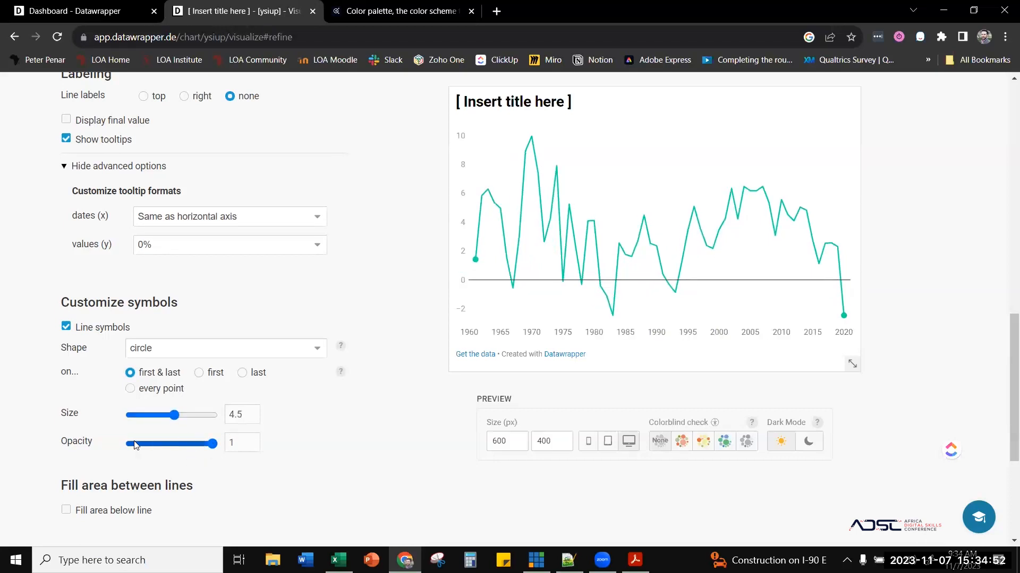
{"action": "left_click_drag", "start_coordinate": [212, 445], "coordinate": [143, 443]}
{"action": "left_click_drag", "start_coordinate": [144, 445], "coordinate": [170, 456]}
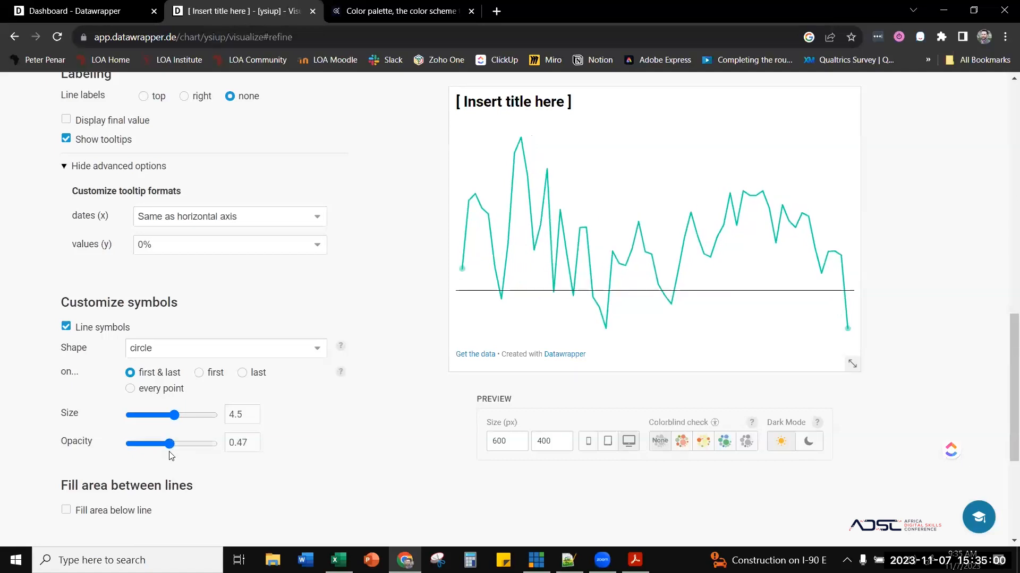
{"action": "left_click_drag", "start_coordinate": [169, 449], "coordinate": [250, 449]}
- Fill the area below the line using the green #00dca6 swatch
{"action": "scroll", "coordinate": [263, 449], "scroll_direction": "down", "scroll_amount": 2}
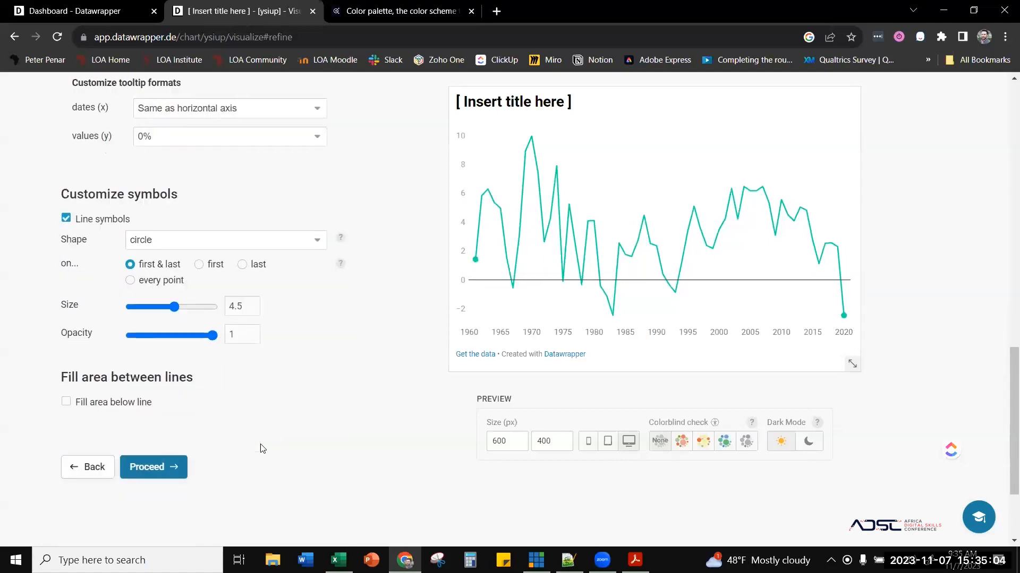
{"action": "left_click", "coordinate": [87, 410]}
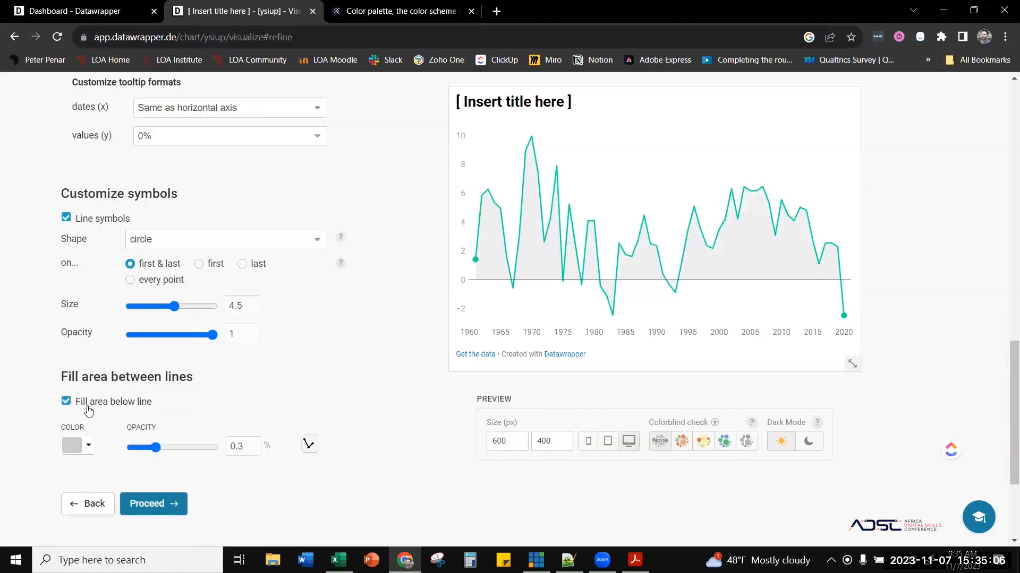
{"action": "left_click", "coordinate": [66, 452]}
{"action": "scroll", "coordinate": [65, 451], "scroll_direction": "down", "scroll_amount": 3}
{"action": "left_click", "coordinate": [131, 307]}
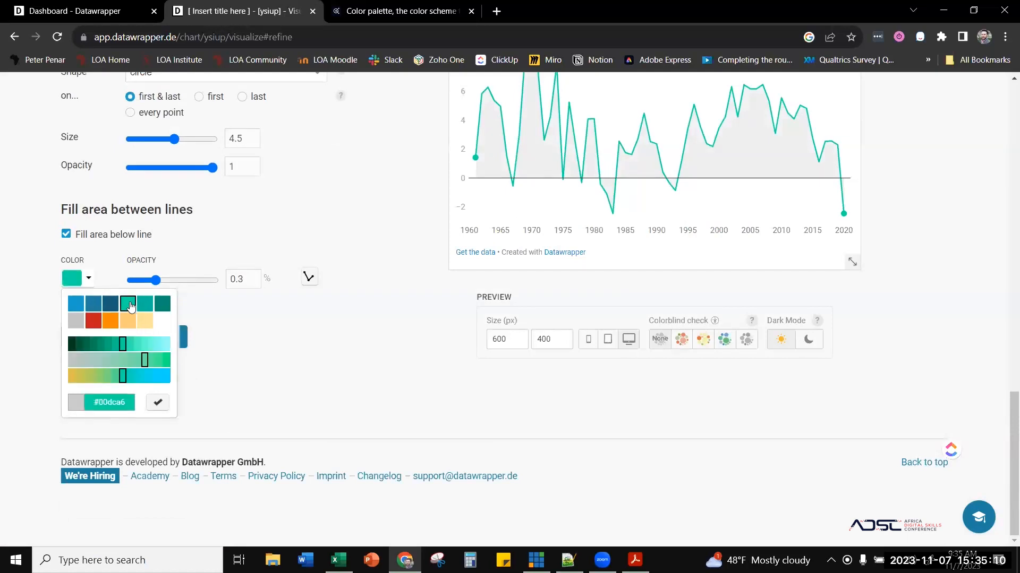
{"action": "left_click", "coordinate": [262, 381]}
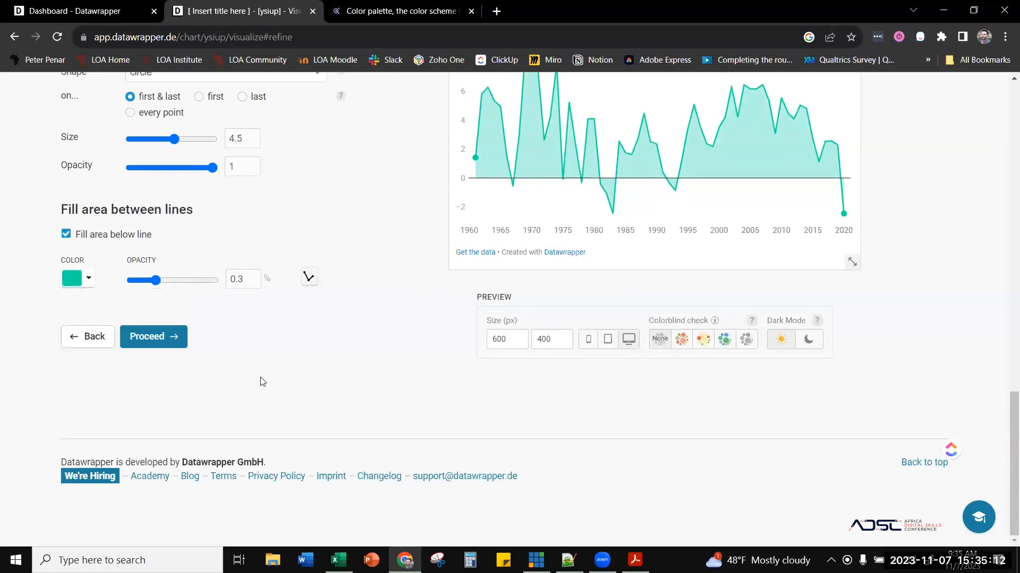
- Lower the opacity of the area fill below the line to 0.05
{"action": "scroll", "coordinate": [261, 380], "scroll_direction": "up", "scroll_amount": 1}
{"action": "left_click_drag", "start_coordinate": [157, 350], "coordinate": [136, 350]}
{"action": "scroll", "coordinate": [285, 414], "scroll_direction": "up", "scroll_amount": 2}
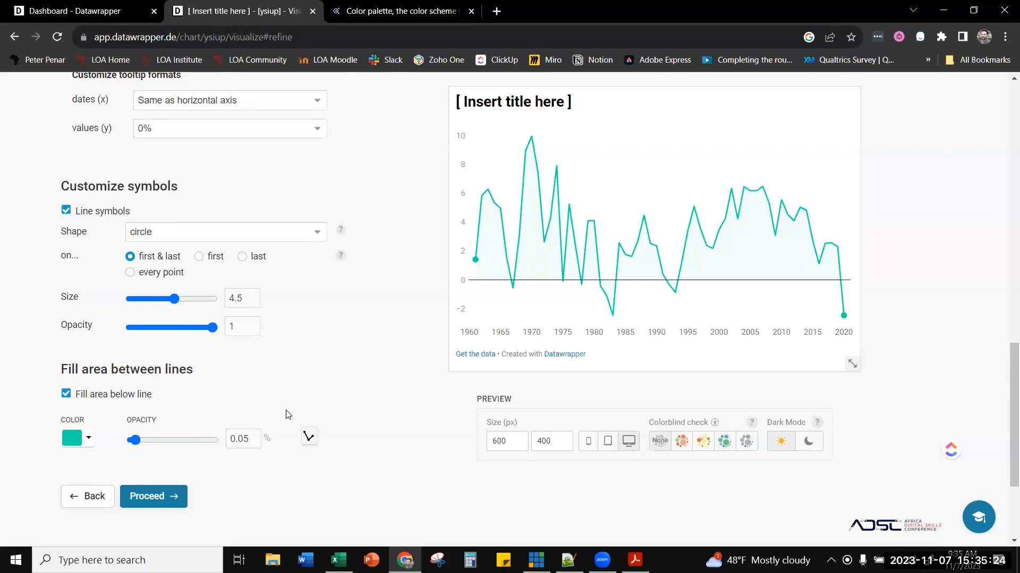
- Try other line widths for the GDP growth rate (%) line, including invisible, and return to the original width
{"action": "scroll", "coordinate": [287, 415], "scroll_direction": "up", "scroll_amount": 10}
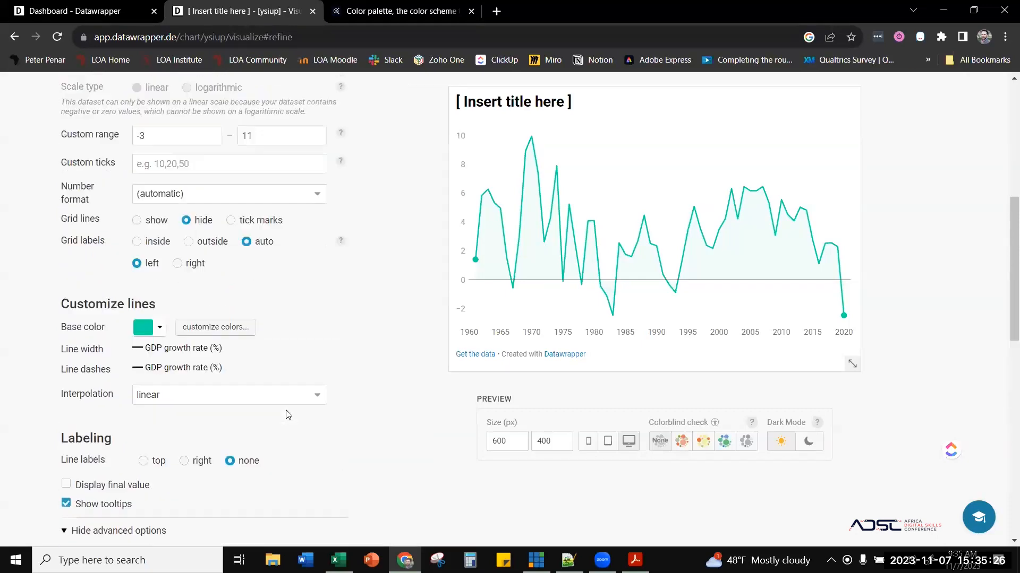
{"action": "scroll", "coordinate": [286, 414], "scroll_direction": "down", "scroll_amount": 4}
{"action": "scroll", "coordinate": [286, 415], "scroll_direction": "up", "scroll_amount": 1}
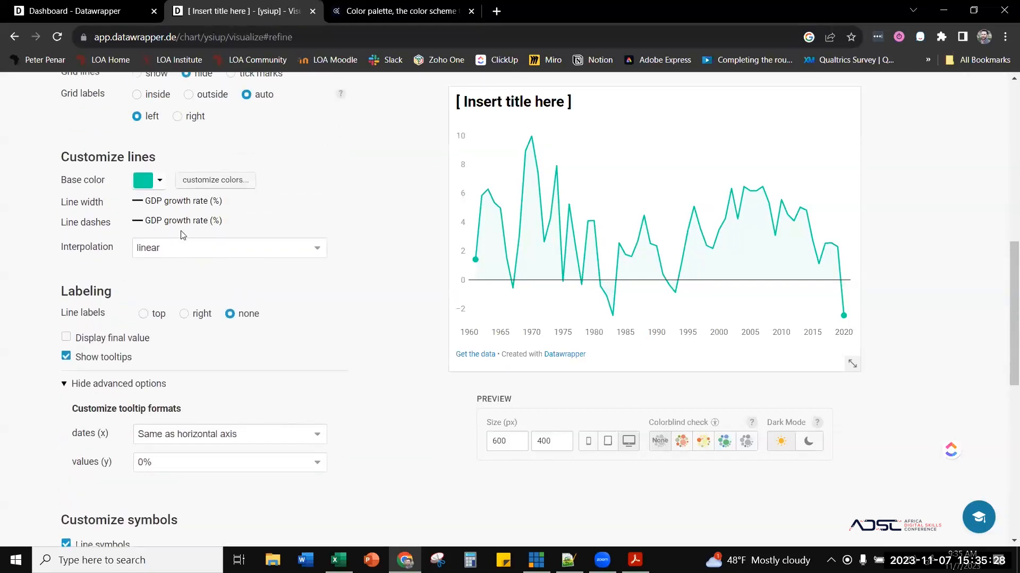
{"action": "left_click", "coordinate": [142, 204]}
{"action": "left_click", "coordinate": [141, 203]}
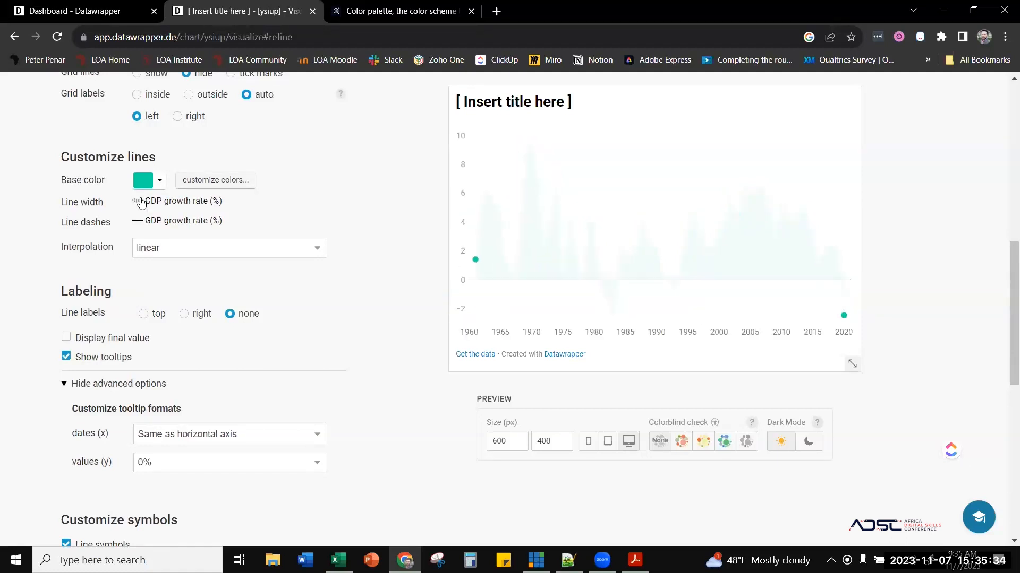
{"action": "left_click", "coordinate": [141, 204]}
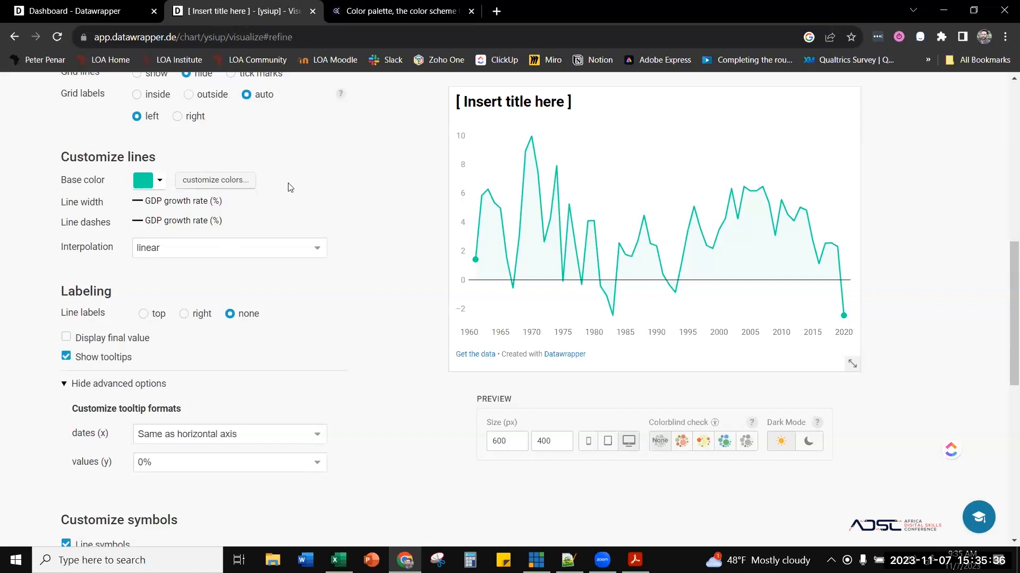
{"action": "scroll", "coordinate": [352, 202], "scroll_direction": "down", "scroll_amount": 5}
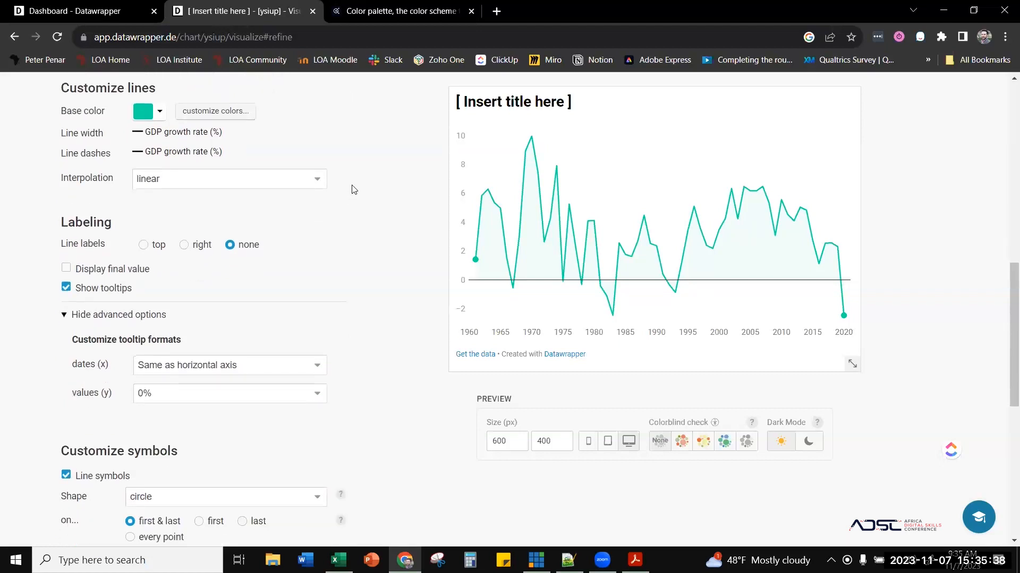
- Set the tooltip format for dates to the year-only option (2015, 2016)
{"action": "scroll", "coordinate": [352, 190], "scroll_direction": "up", "scroll_amount": 1}
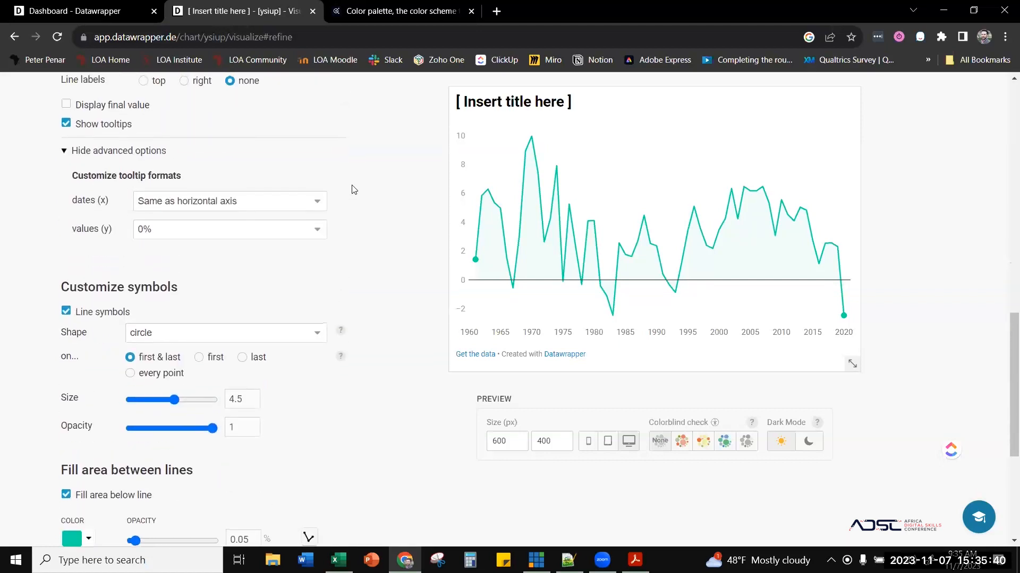
{"action": "left_click", "coordinate": [264, 198]}
{"action": "left_click", "coordinate": [192, 229]}
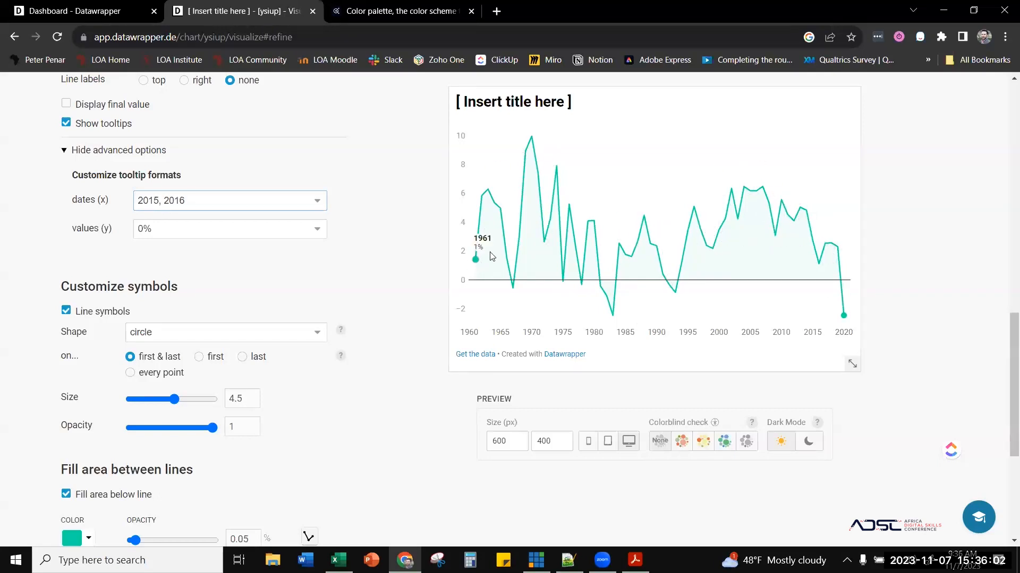
- Replace the placeholder chart title in the annotation settings with "GDP Per Capita"
{"action": "scroll", "coordinate": [355, 335], "scroll_direction": "up", "scroll_amount": 1}
{"action": "scroll", "coordinate": [355, 334], "scroll_direction": "up", "scroll_amount": 10}
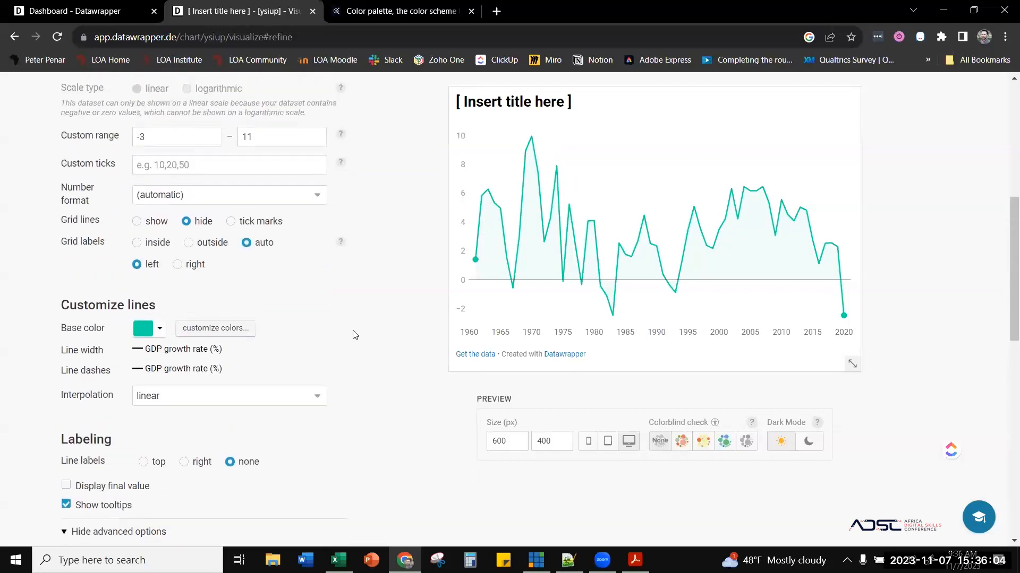
{"action": "left_click", "coordinate": [200, 256]}
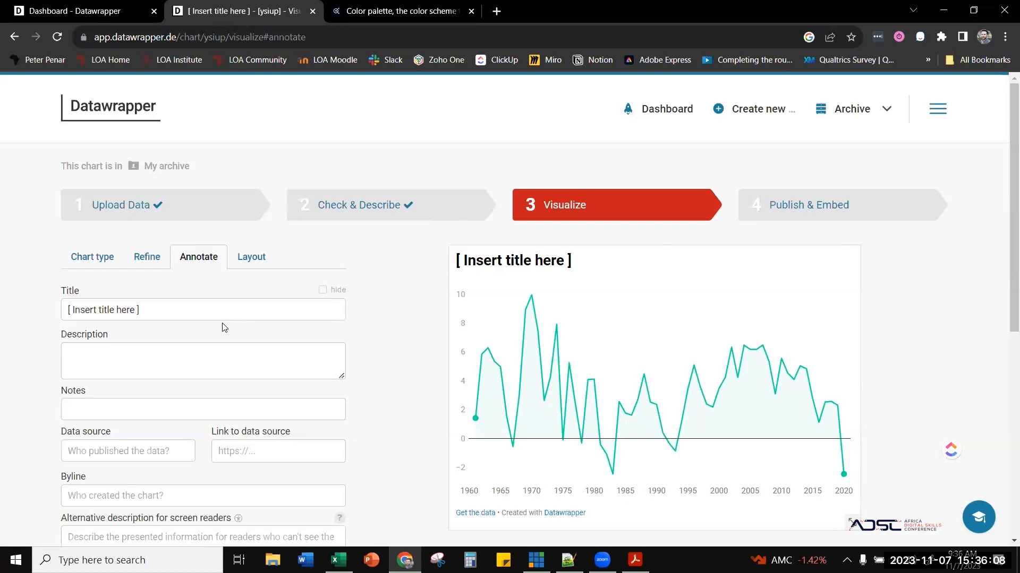
{"action": "left_click", "coordinate": [198, 320]}
{"action": "key", "text": "ctrl+a"}
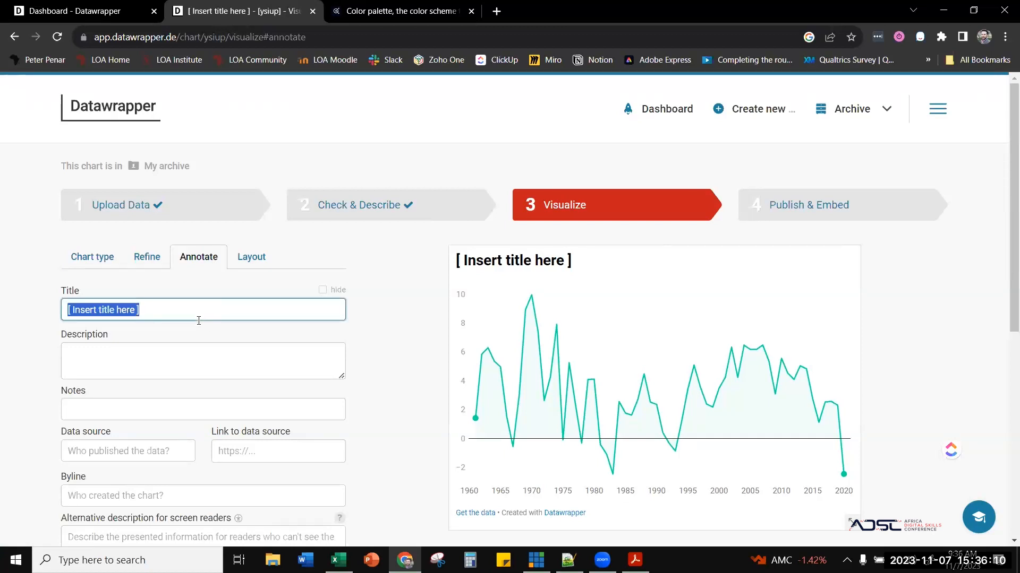
{"action": "type", "text": "GPD"}
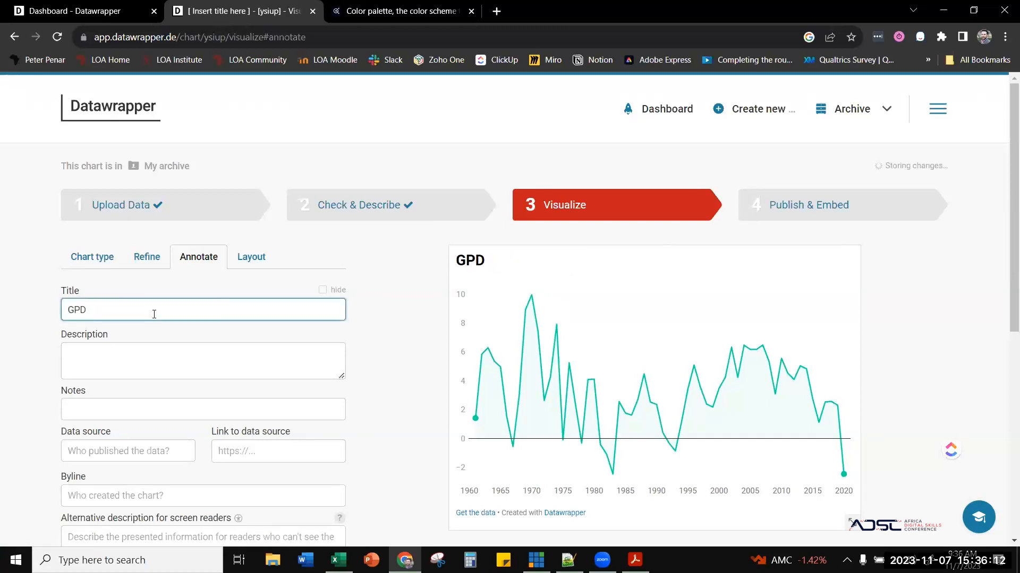
{"action": "key", "text": "BackSpace"}
{"action": "key", "text": "BackSpace"}
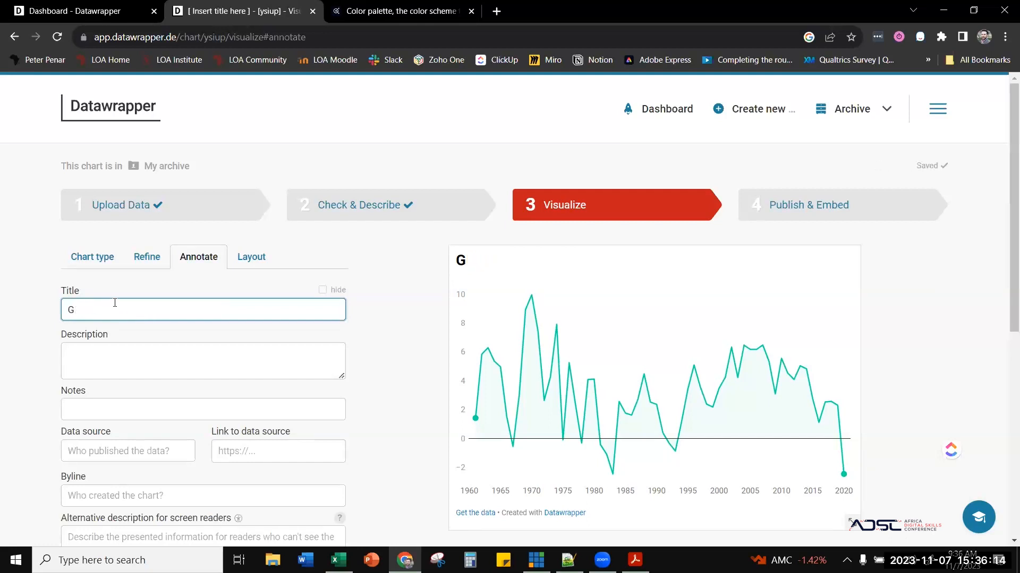
{"action": "type", "text": "/"}
{"action": "key", "text": "BackSpace"}
{"action": "type", "text": "DO"}
{"action": "key", "text": "BackSpace"}
{"action": "type", "text": "P P"}
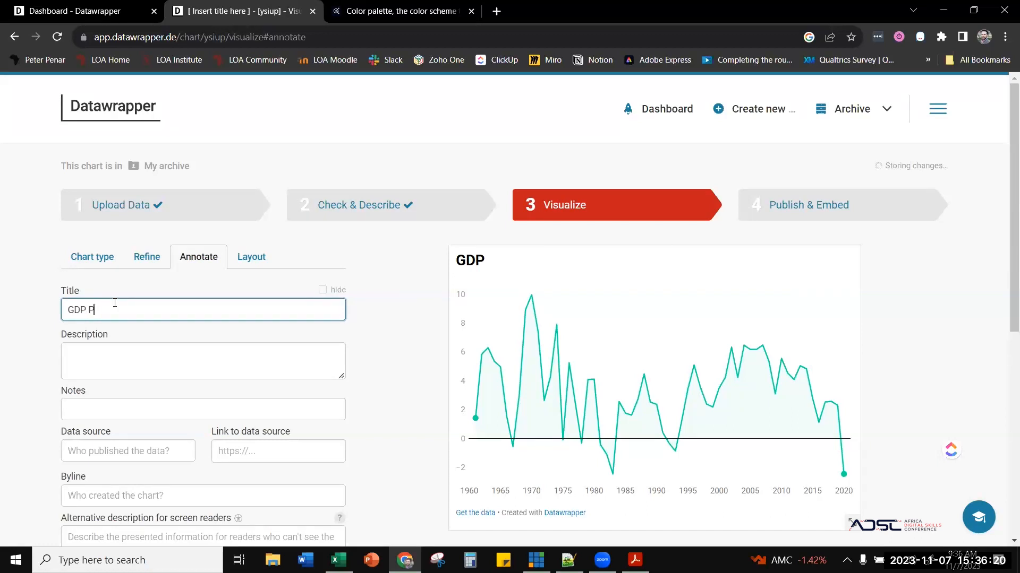
{"action": "type", "text": "er Capita"}
- Try adding "Sub-saharan" in front of "GDP Per Capita" in the chart title
{"action": "left_click", "coordinate": [69, 310]}
{"action": "type", "text": "So"}
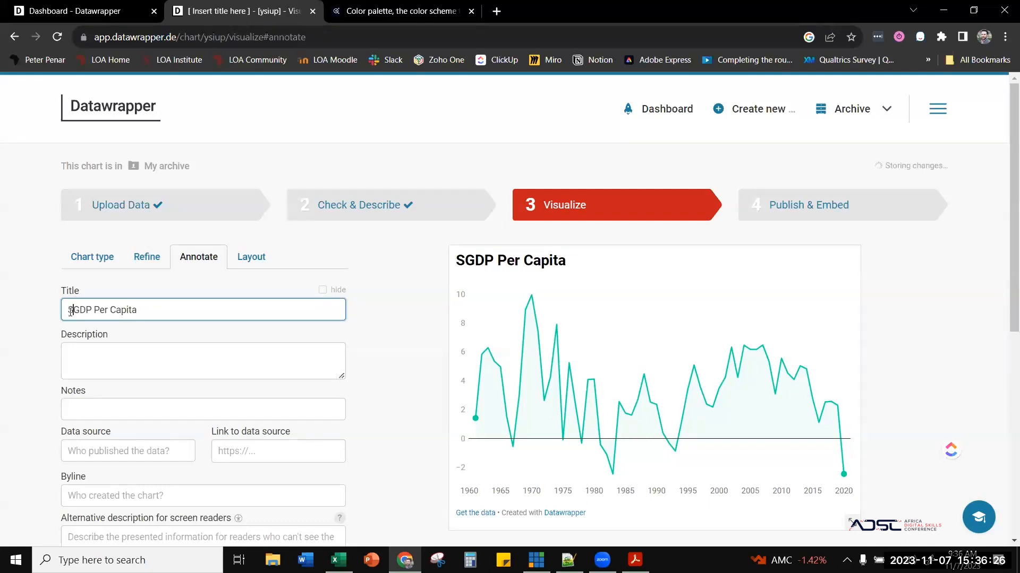
{"action": "type", "text": "ibu"}
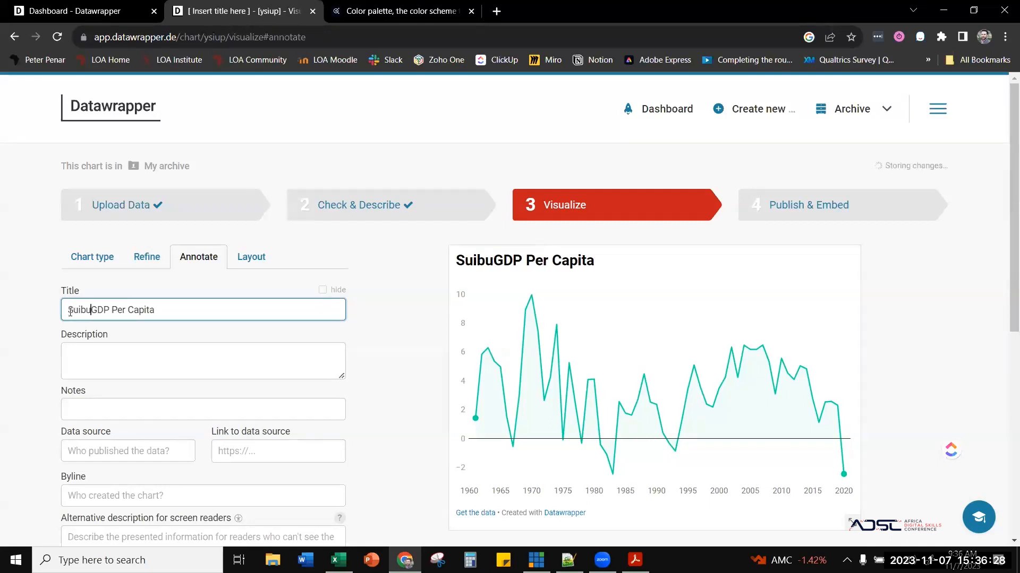
{"action": "key", "text": "BackSpace"}
{"action": "key", "text": "BackSpace"}
{"action": "key", "text": "BackSpace"}
{"action": "type", "text": "b"}
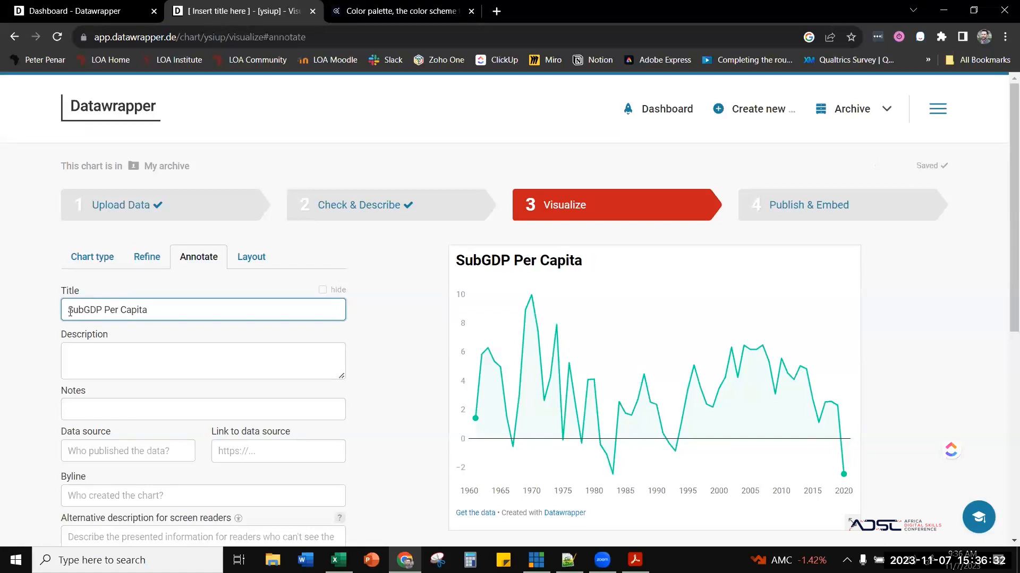
{"action": "type", "text": "-sahara"}
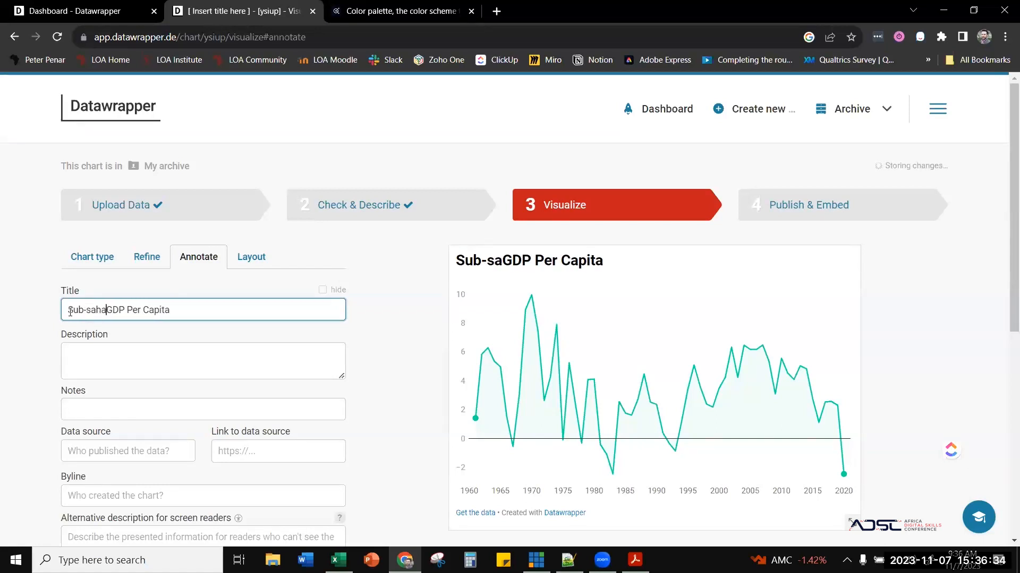
{"action": "type", "text": "n"}
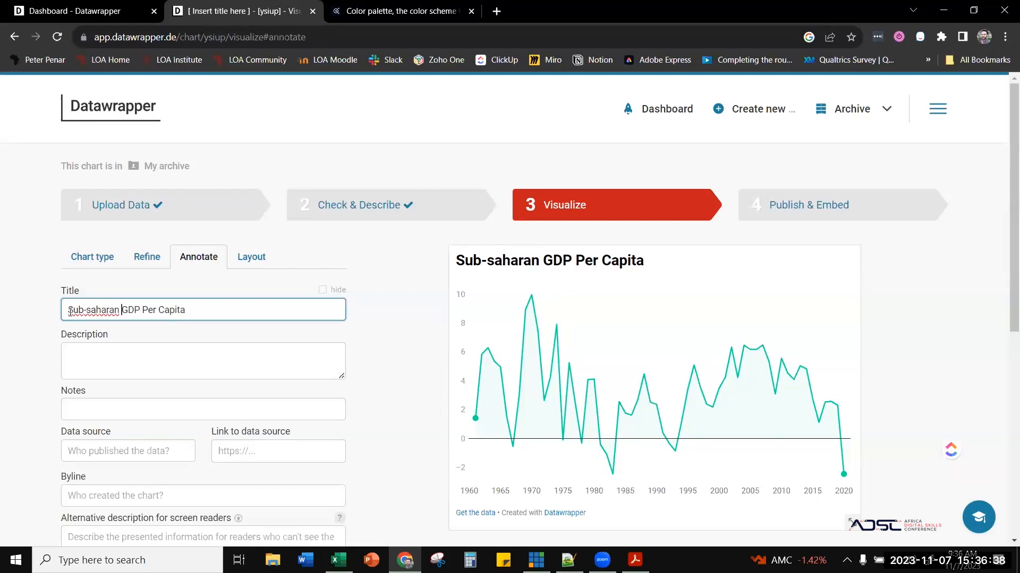
- Shorten the region prefix so the chart title reads "SSA GDP Per Capita"
{"action": "key", "text": "BackSpace"}
{"action": "key", "text": "BackSpace"}
{"action": "key", "text": "BackSpace"}
{"action": "key", "text": "BackSpace"}
{"action": "key", "text": "BackSpace"}
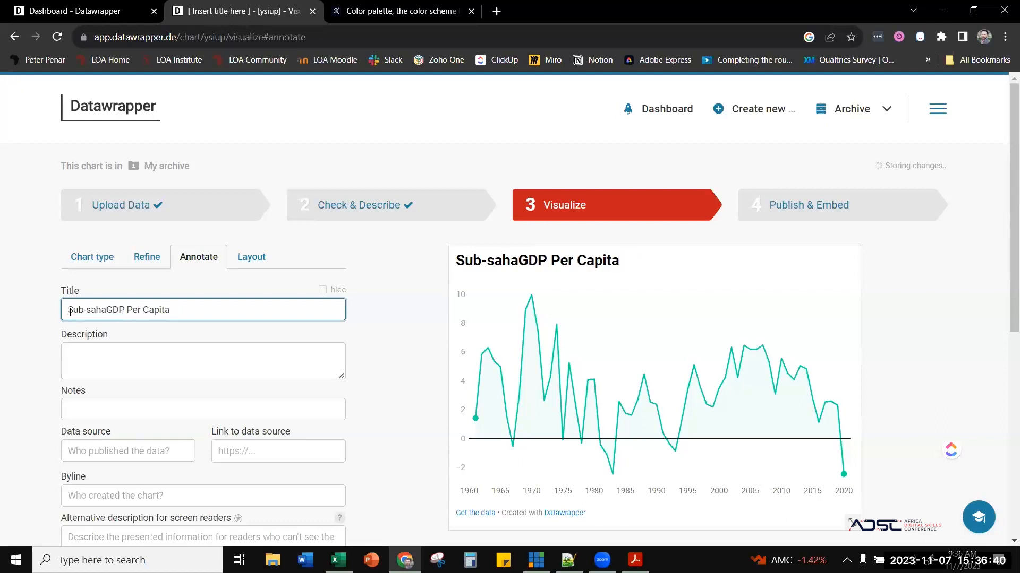
{"action": "key", "text": "BackSpace"}
{"action": "key", "text": "BackSpace"}
{"action": "key", "text": "BackSpace"}
{"action": "key", "text": "BackSpace"}
{"action": "key", "text": "BackSpace"}
{"action": "key", "text": "BackSpace"}
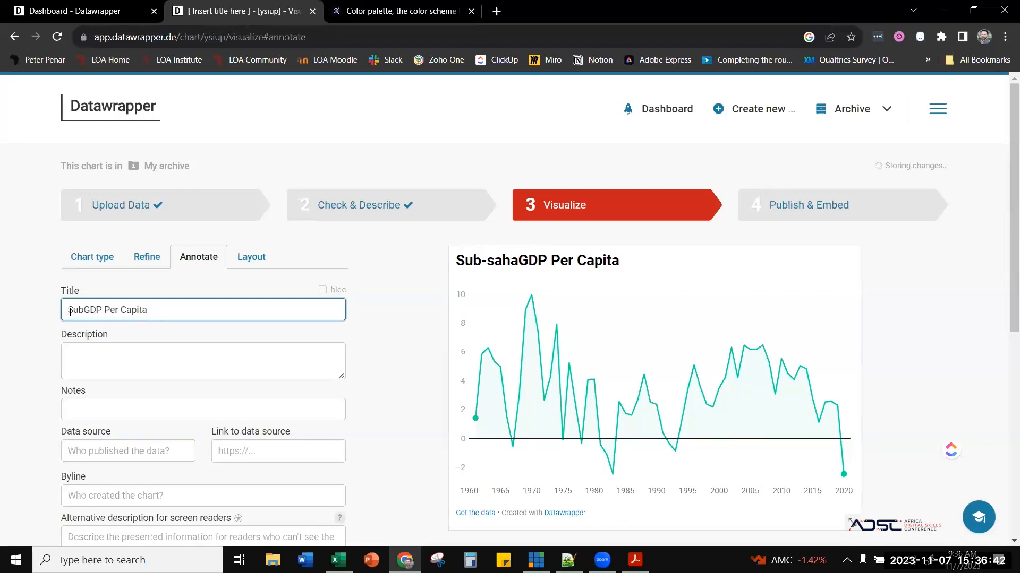
{"action": "type", "text": "SA"}
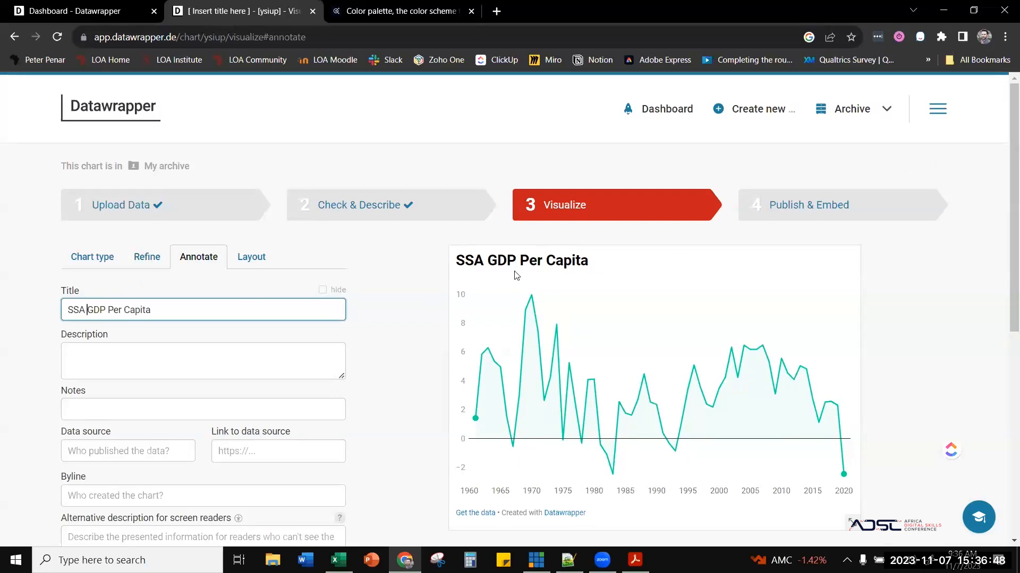
- Enter the chart description "SSA countries have seen periods of growth and decline"
{"action": "left_click", "coordinate": [138, 351]}
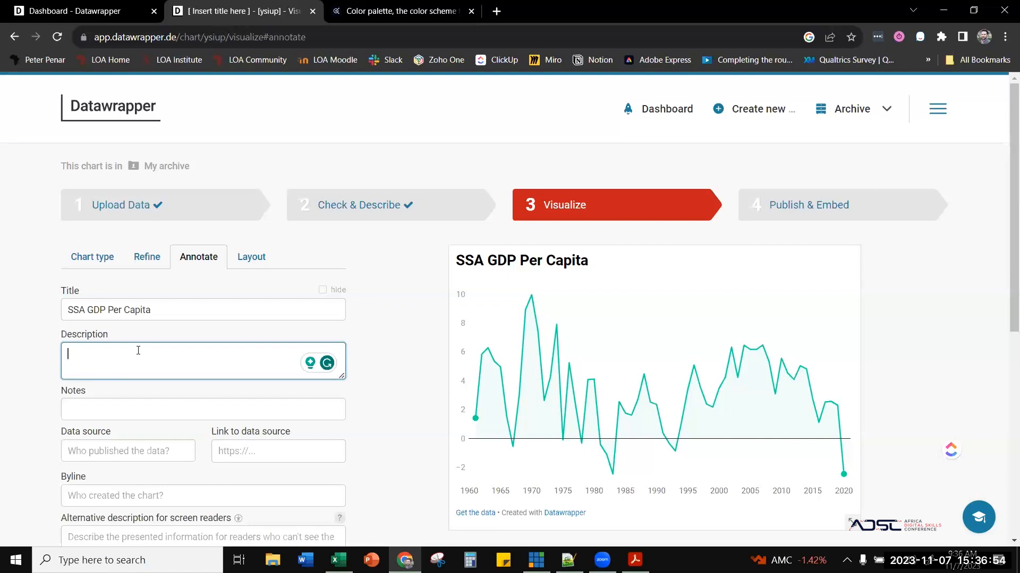
{"action": "type", "text": "SAA"}
{"action": "key", "text": "BackSpace"}
{"action": "key", "text": "BackSpace"}
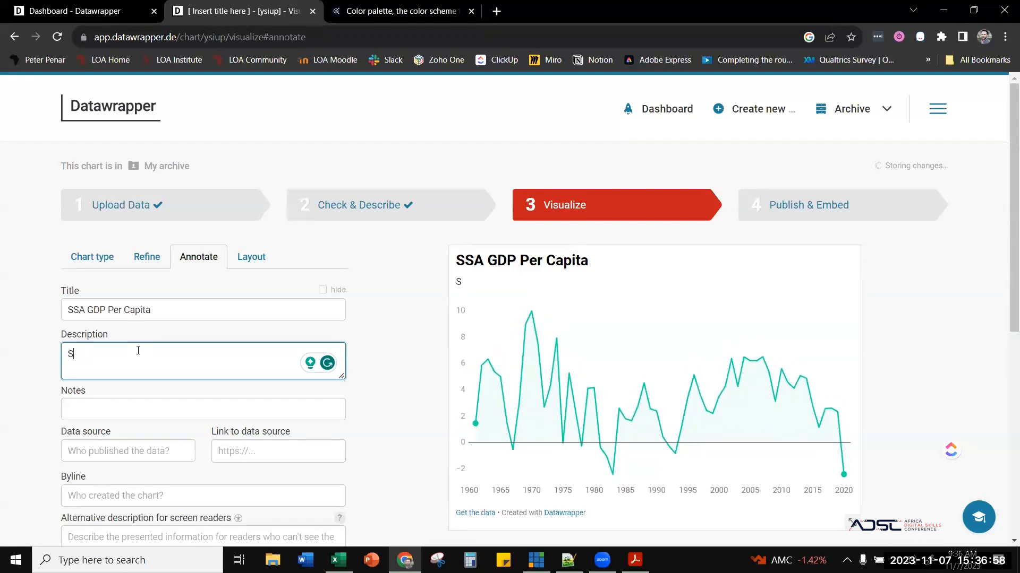
{"action": "type", "text": "SA coun"}
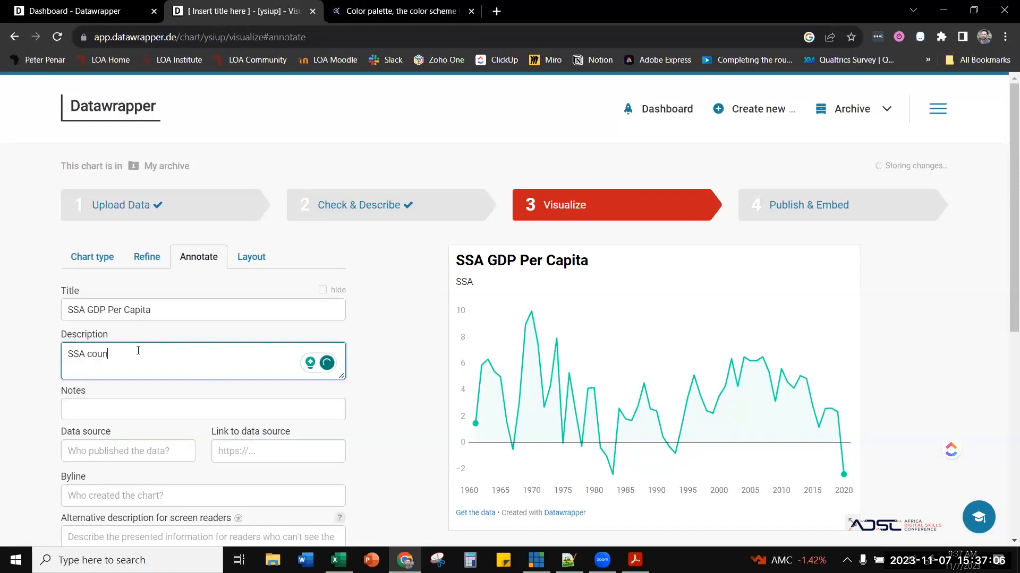
{"action": "type", "text": "tries have seen"}
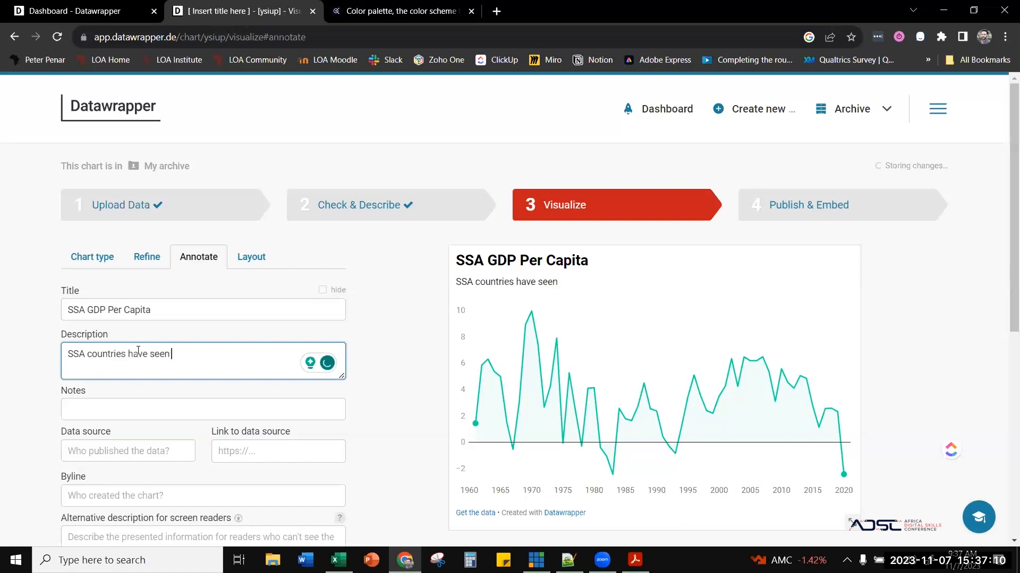
{"action": "type", "text": " periods of"}
{"action": "type", "text": "growth and decline"}
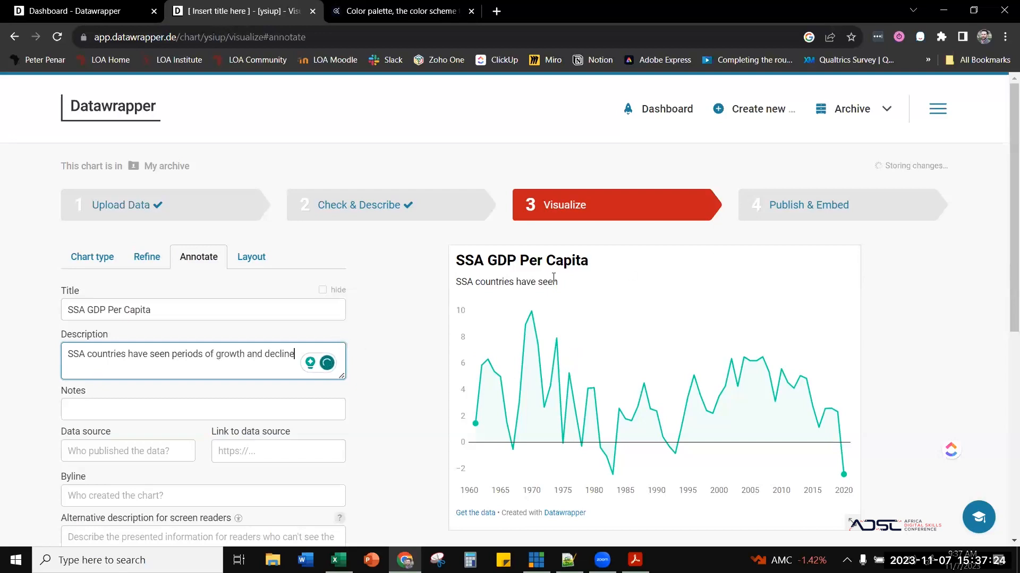
- Enter "World Bank" as the chart's data source, leaving the notes empty
{"action": "scroll", "coordinate": [565, 286], "scroll_direction": "down", "scroll_amount": 3}
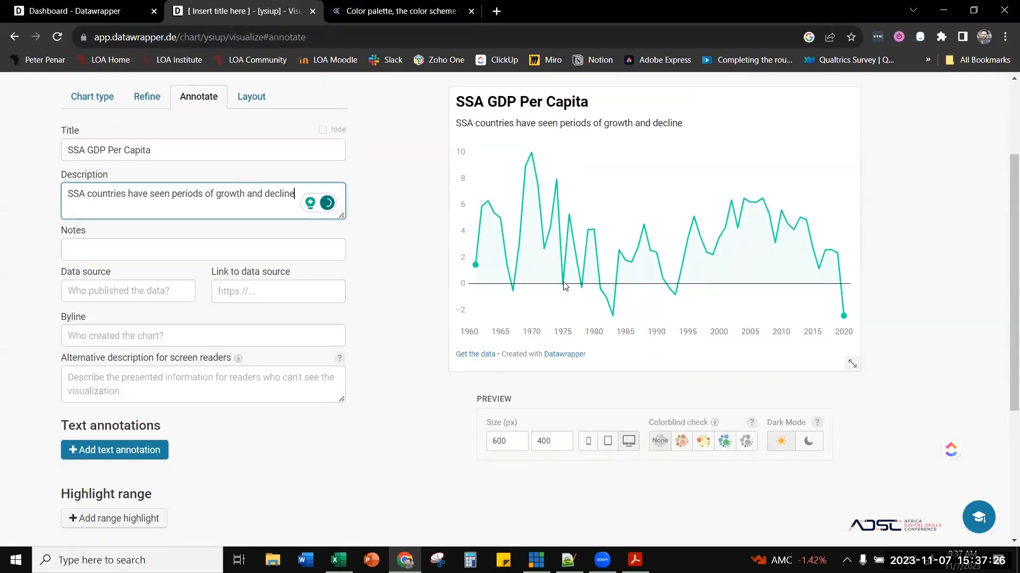
{"action": "scroll", "coordinate": [564, 286], "scroll_direction": "up", "scroll_amount": 2}
{"action": "scroll", "coordinate": [565, 286], "scroll_direction": "down", "scroll_amount": 1}
{"action": "scroll", "coordinate": [565, 286], "scroll_direction": "up", "scroll_amount": 2}
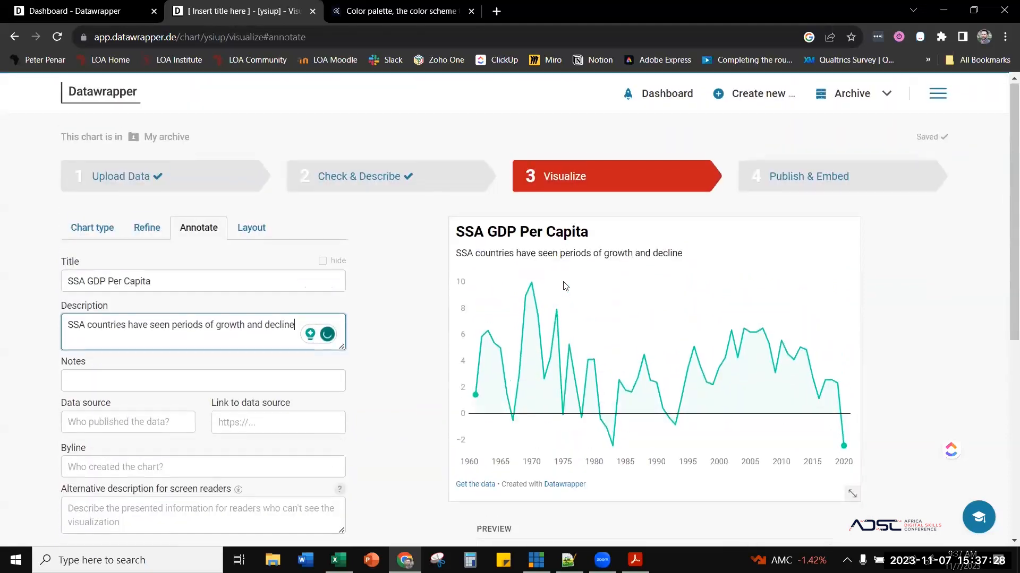
{"action": "scroll", "coordinate": [565, 286], "scroll_direction": "down", "scroll_amount": 2}
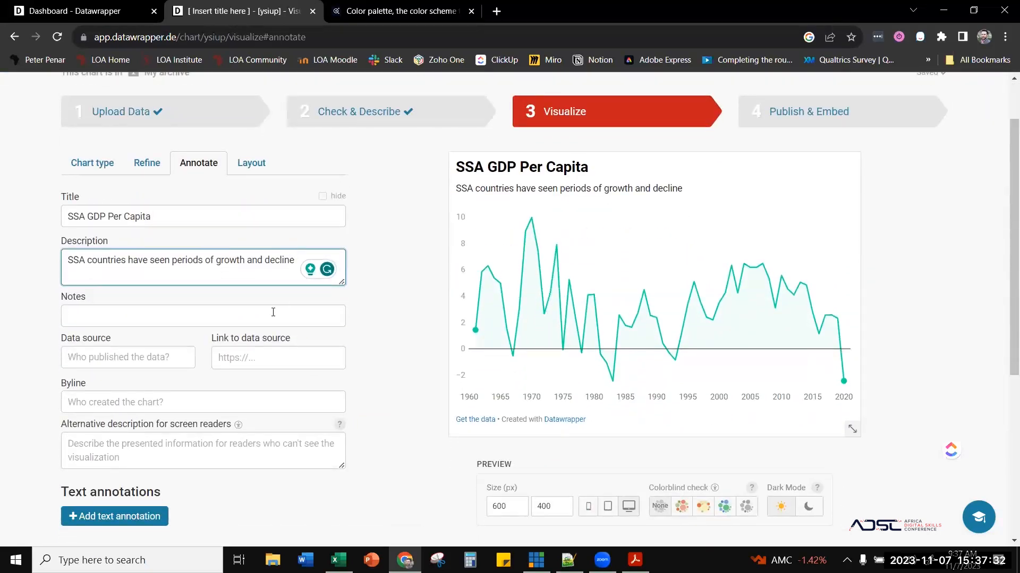
{"action": "left_click", "coordinate": [137, 320]}
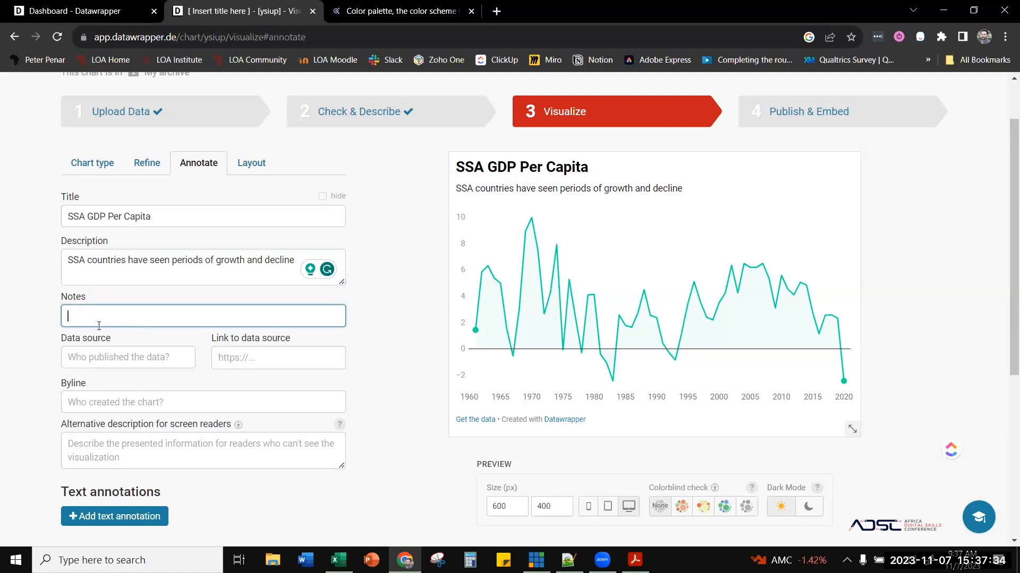
{"action": "left_click", "coordinate": [123, 352]}
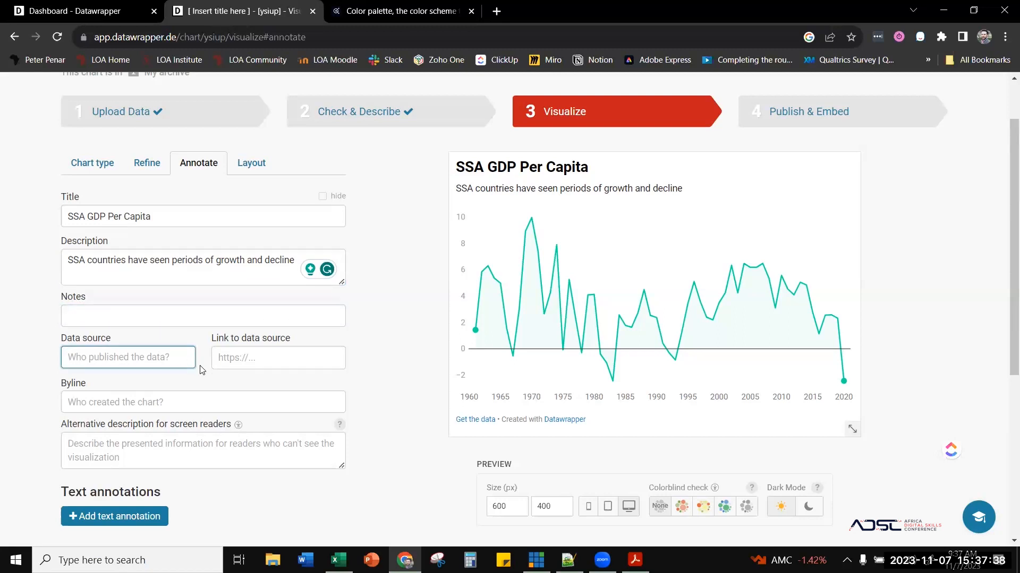
{"action": "type", "text": "Wor"}
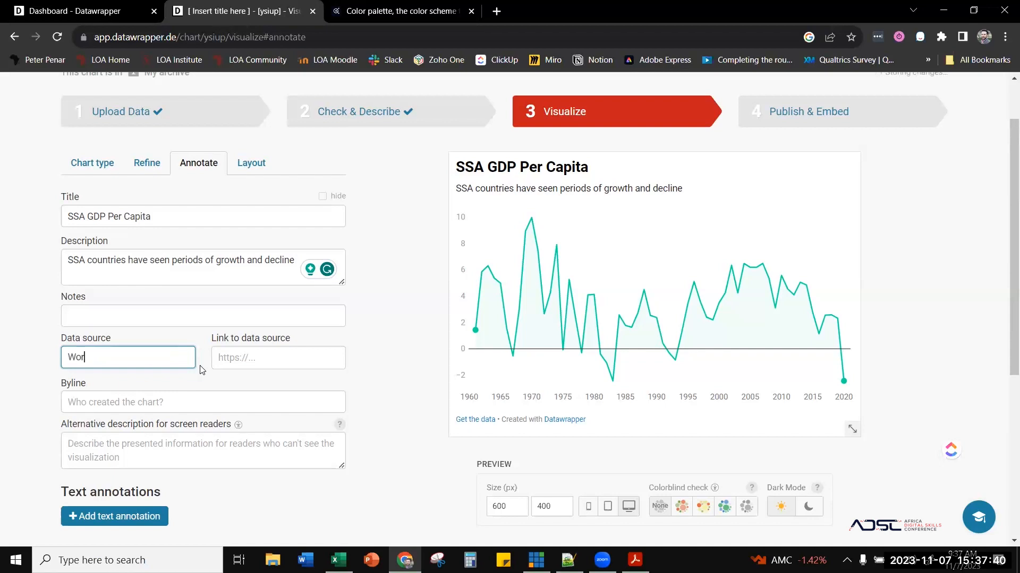
{"action": "type", "text": "ld Bank"}
- Enter the chart creator's full name as the byline
{"action": "left_click", "coordinate": [269, 356]}
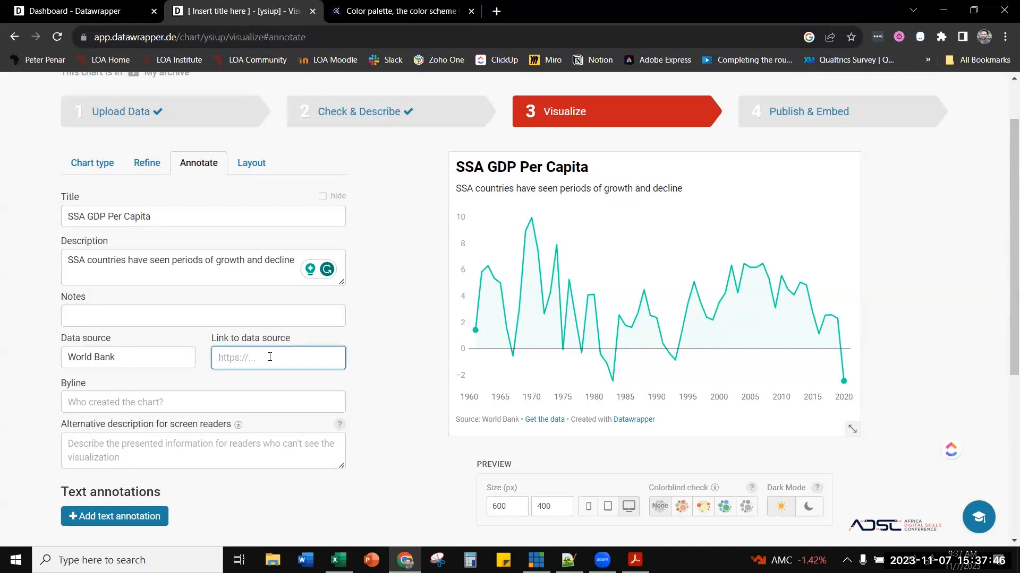
{"action": "left_click", "coordinate": [190, 399]}
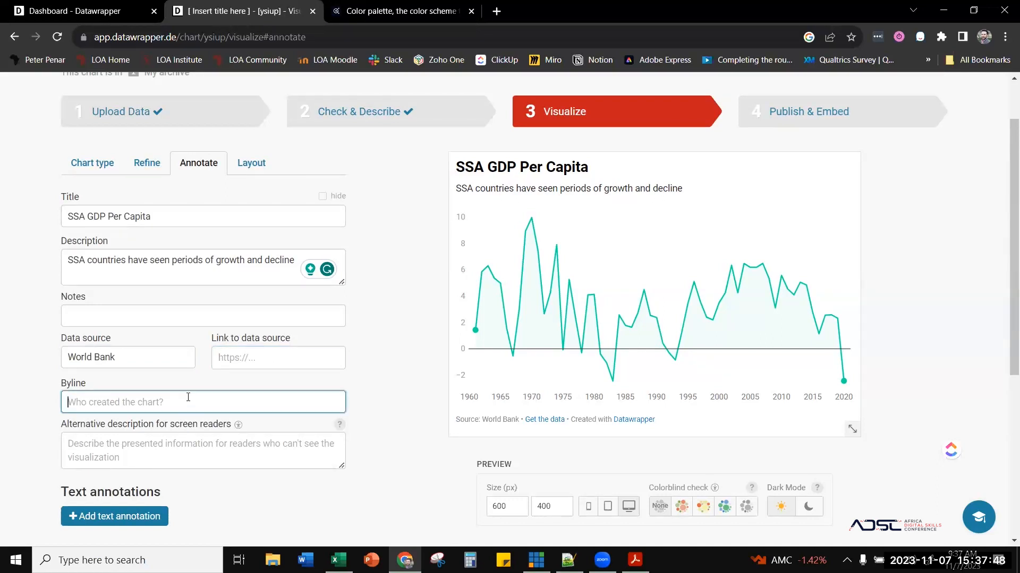
{"action": "type", "text": "Pet"}
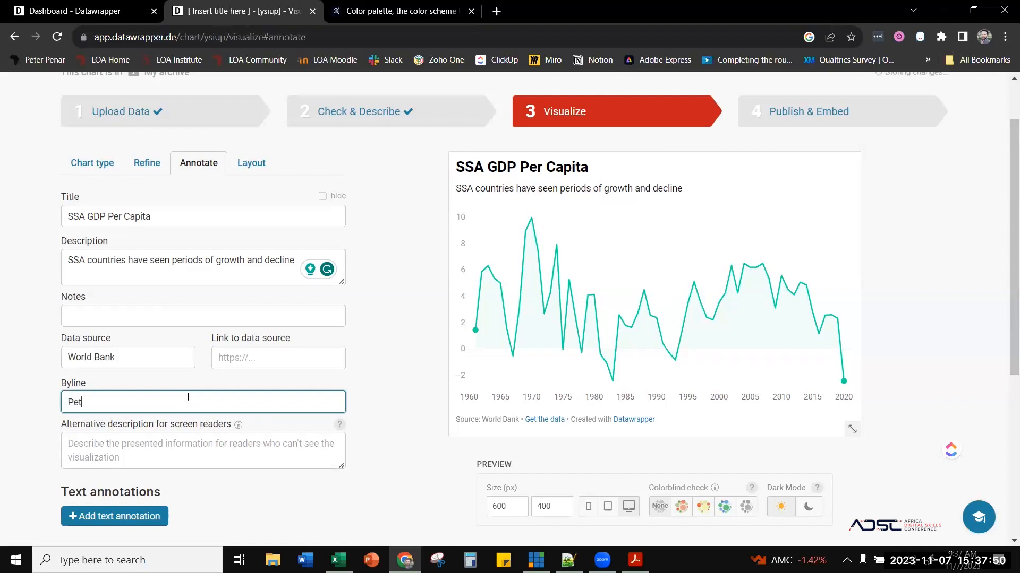
{"action": "type", "text": "er Penar"}
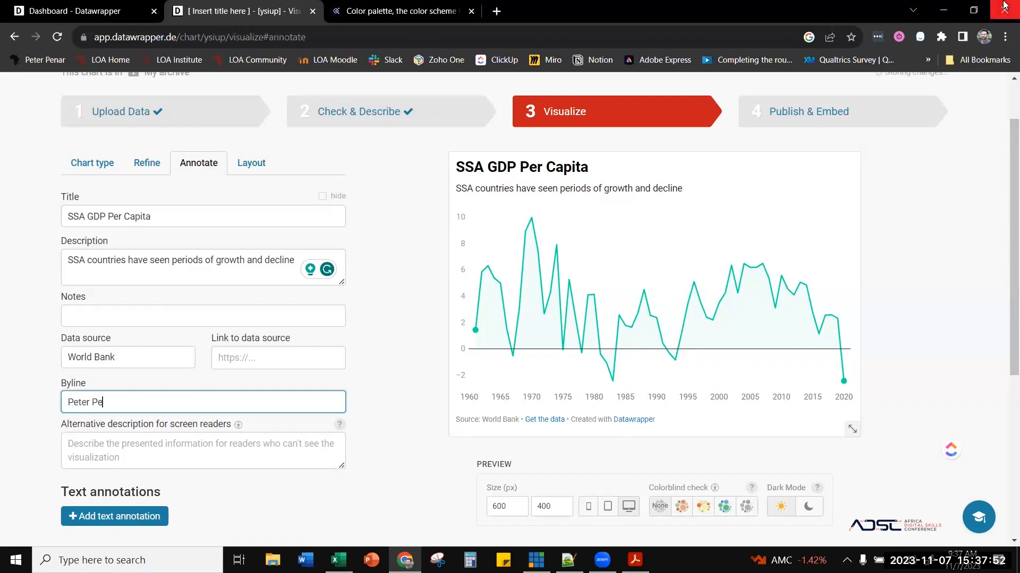
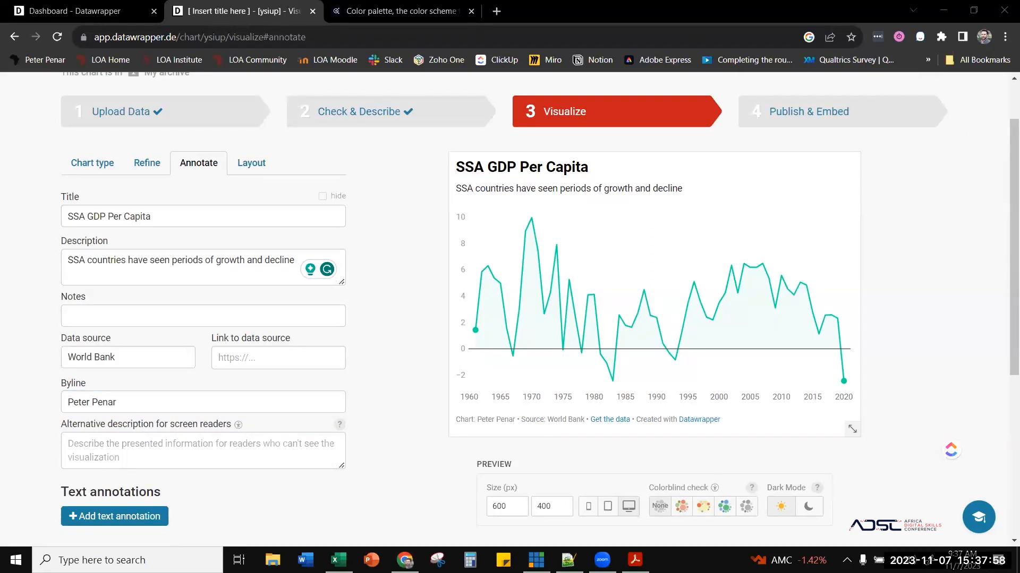
- Paste the copied leadersofafrica web address as the link to the data source
{"action": "left_click", "coordinate": [271, 359]}
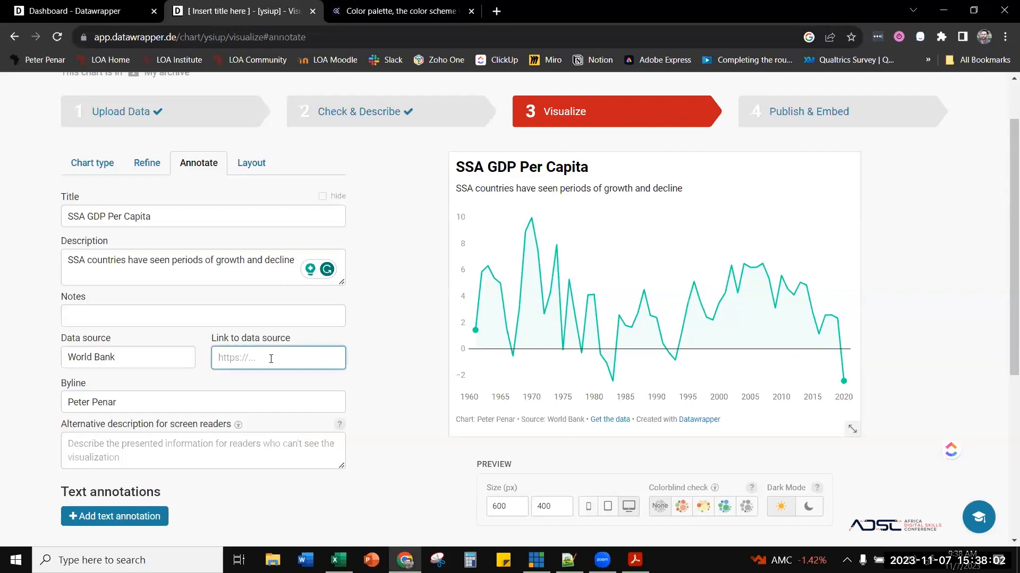
{"action": "key", "text": "ctrl+v"}
{"action": "left_click", "coordinate": [376, 354]}
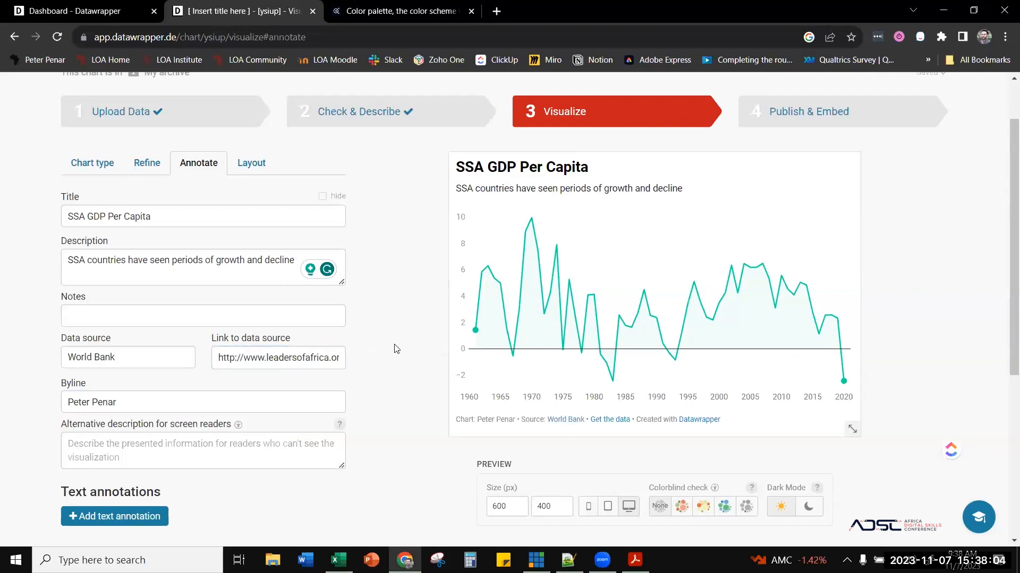
{"action": "left_click", "coordinate": [219, 276]}
{"action": "scroll", "coordinate": [166, 463], "scroll_direction": "down", "scroll_amount": 2}
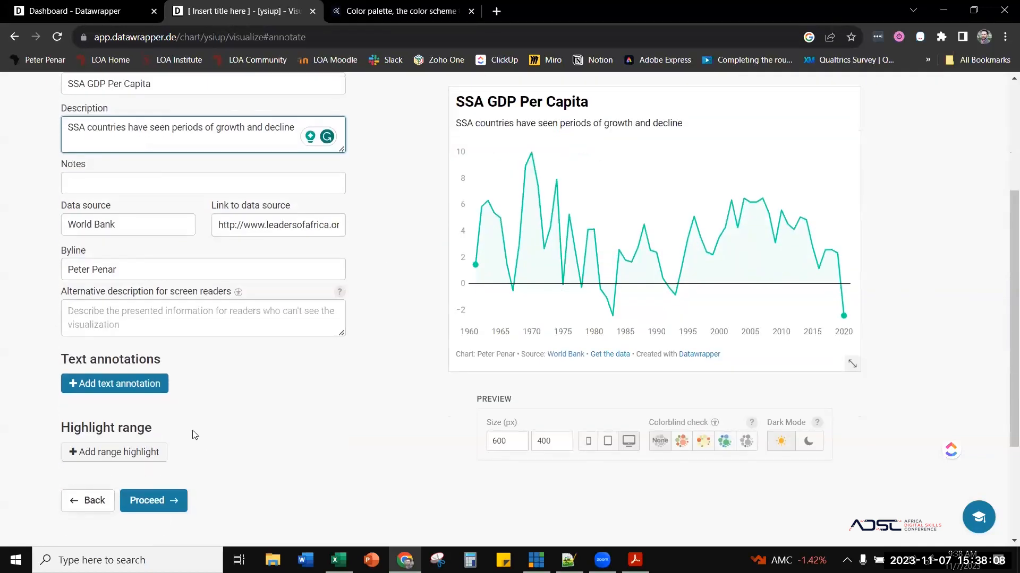
- Add a "Lost Decade" text annotation above the early-1960s part of the line and widen it to fit on two lines
{"action": "left_click", "coordinate": [126, 388]}
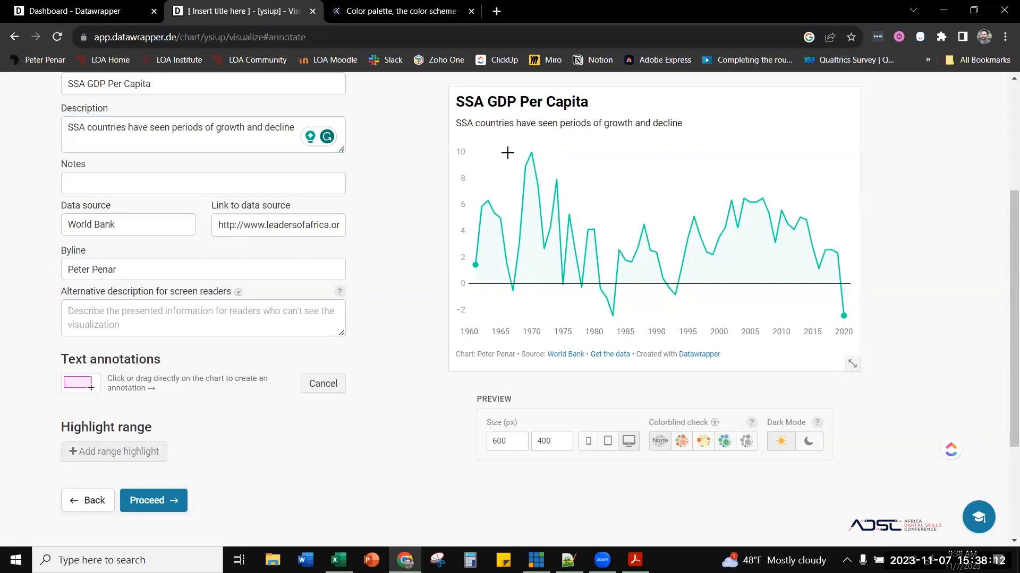
{"action": "left_click_drag", "start_coordinate": [475, 177], "coordinate": [507, 192]}
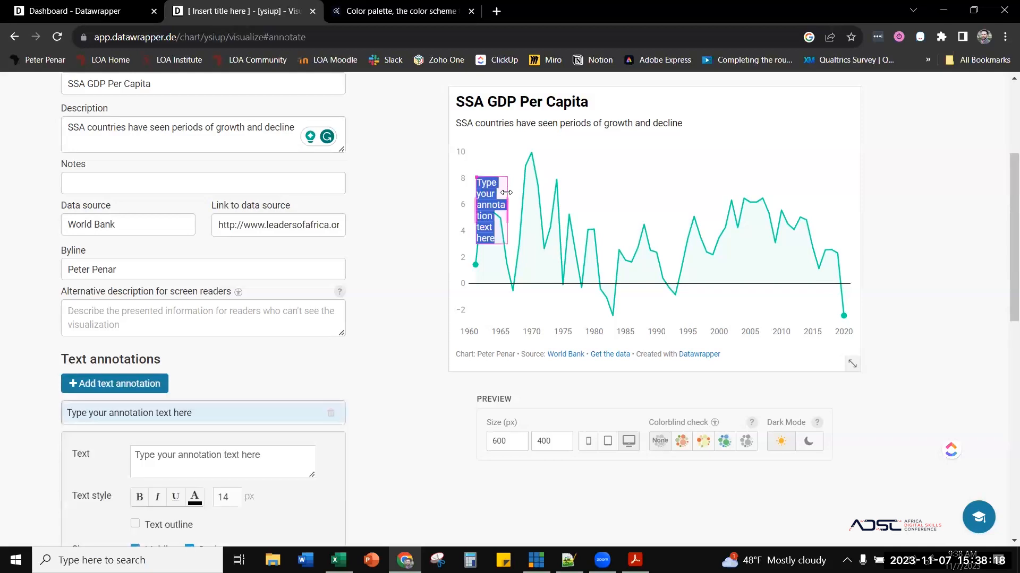
{"action": "type", "text": "Lost Decade"}
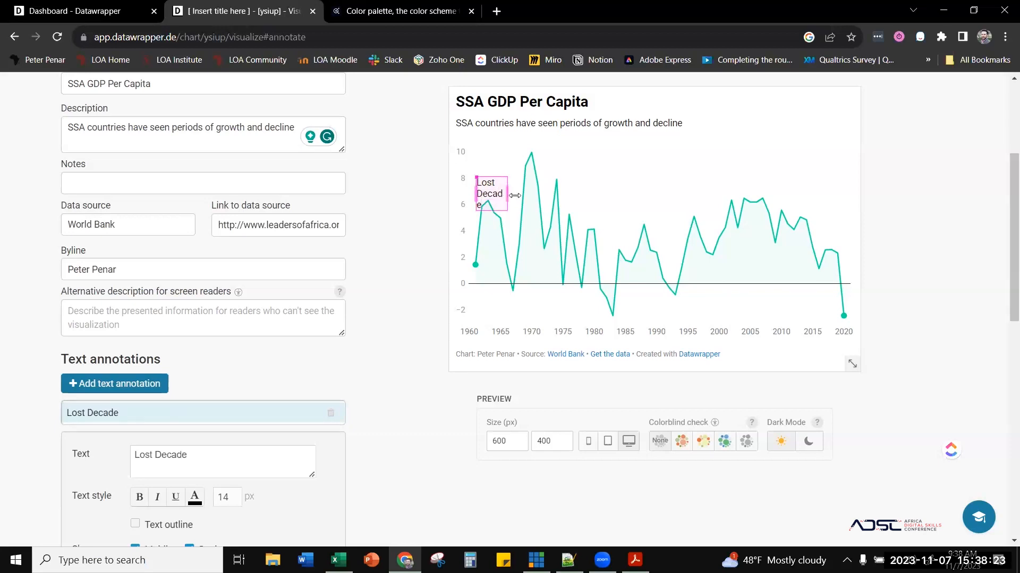
{"action": "mouse_move", "coordinate": [514, 195]}
{"action": "left_mouse_down"}
{"action": "mouse_move", "coordinate": [524, 195]}
{"action": "mouse_move", "coordinate": [491, 186]}
{"action": "left_mouse_up"}
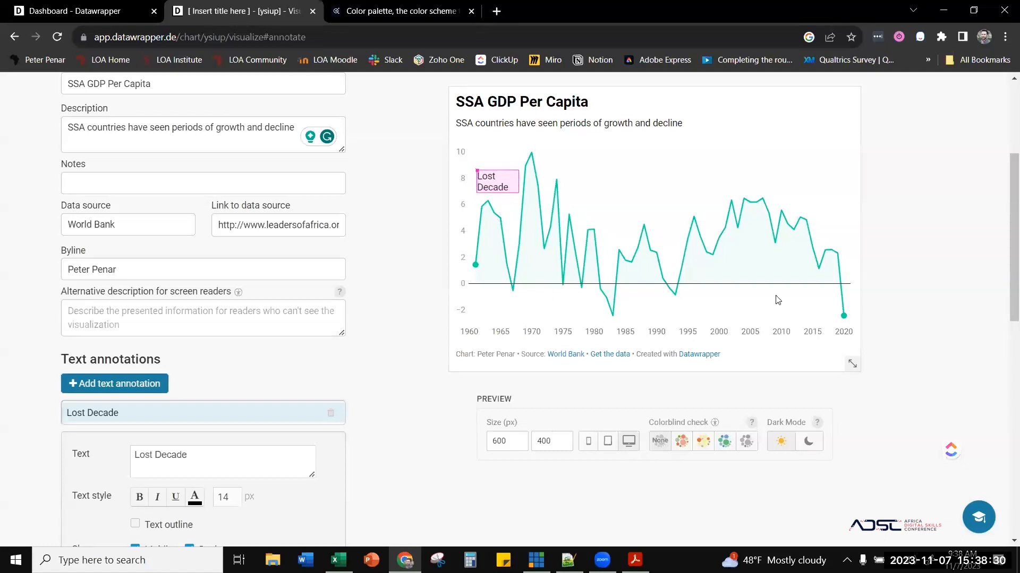
{"action": "left_click", "coordinate": [900, 258]}
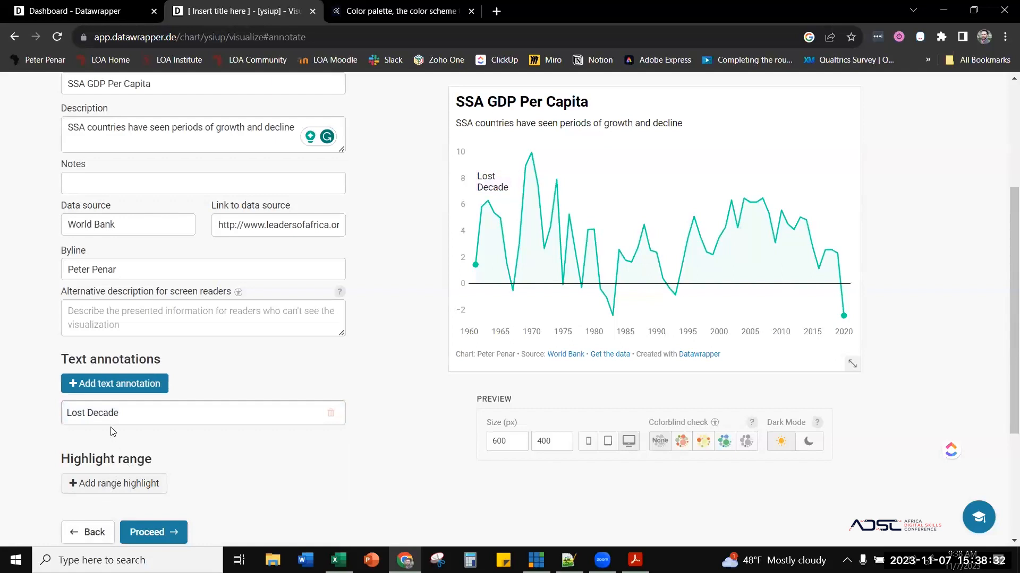
- Add a "COVID-19" text annotation above the end of the line near 2015–2020, widening it so the text fits on two lines
{"action": "left_click", "coordinate": [105, 389]}
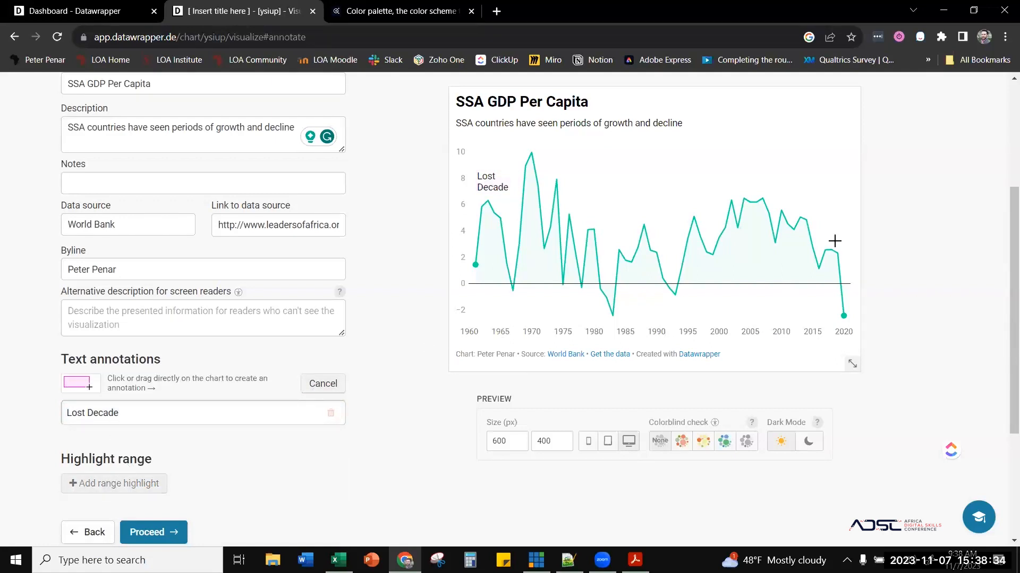
{"action": "mouse_move", "coordinate": [819, 199]}
{"action": "left_mouse_down"}
{"action": "mouse_move", "coordinate": [854, 236]}
{"action": "mouse_move", "coordinate": [843, 216]}
{"action": "mouse_move", "coordinate": [842, 236]}
{"action": "left_mouse_up"}
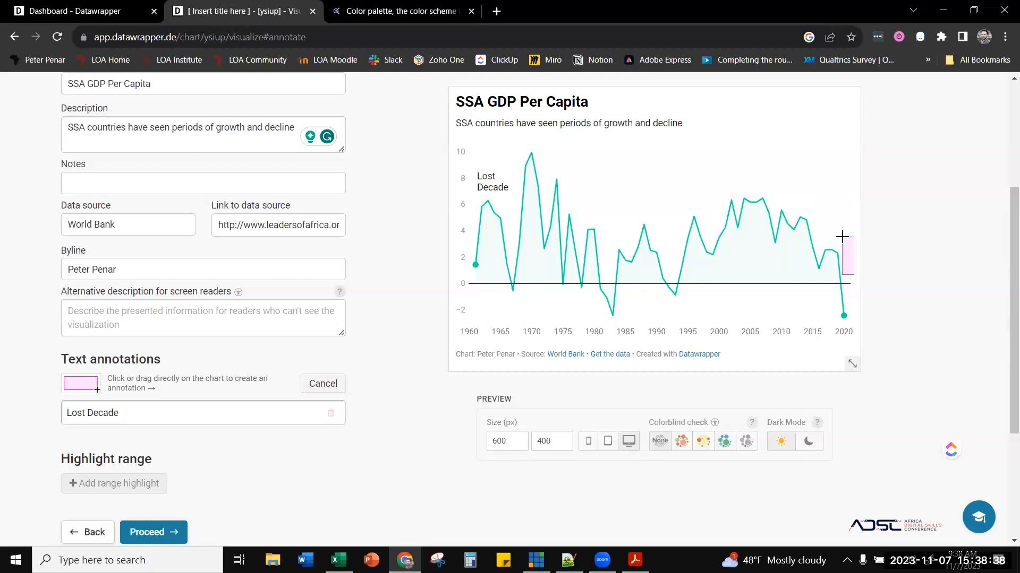
{"action": "left_click", "coordinate": [842, 240]}
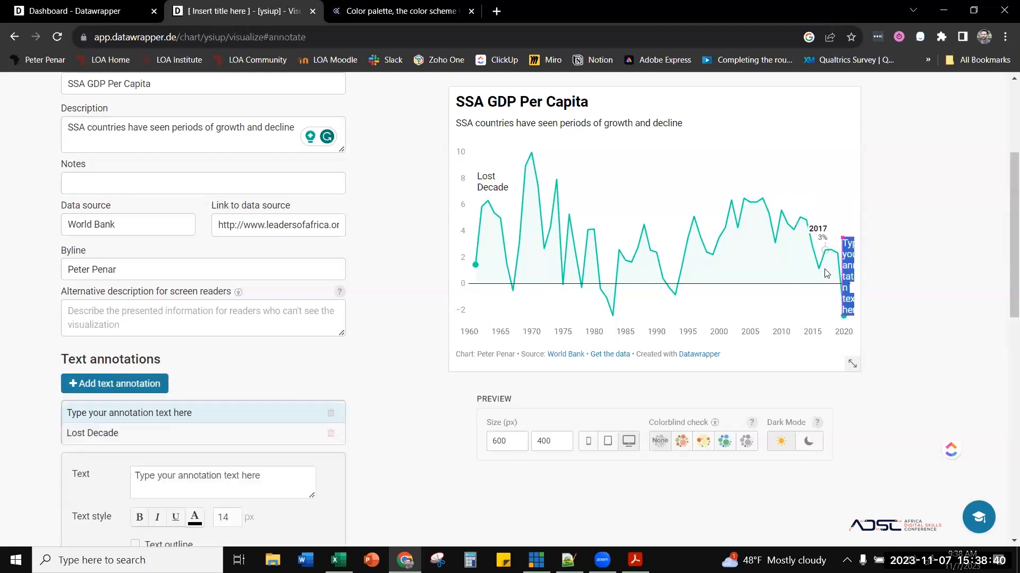
{"action": "mouse_move", "coordinate": [843, 238]}
{"action": "left_mouse_down"}
{"action": "mouse_move", "coordinate": [796, 208]}
{"action": "mouse_move", "coordinate": [838, 208]}
{"action": "left_mouse_up"}
{"action": "double_click", "coordinate": [831, 227]}
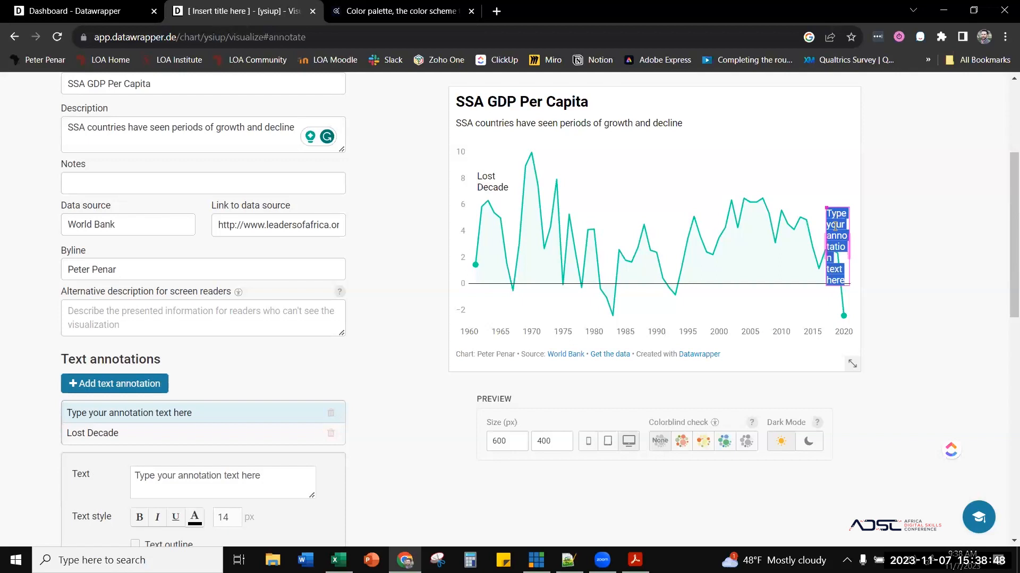
{"action": "type", "text": "COV"}
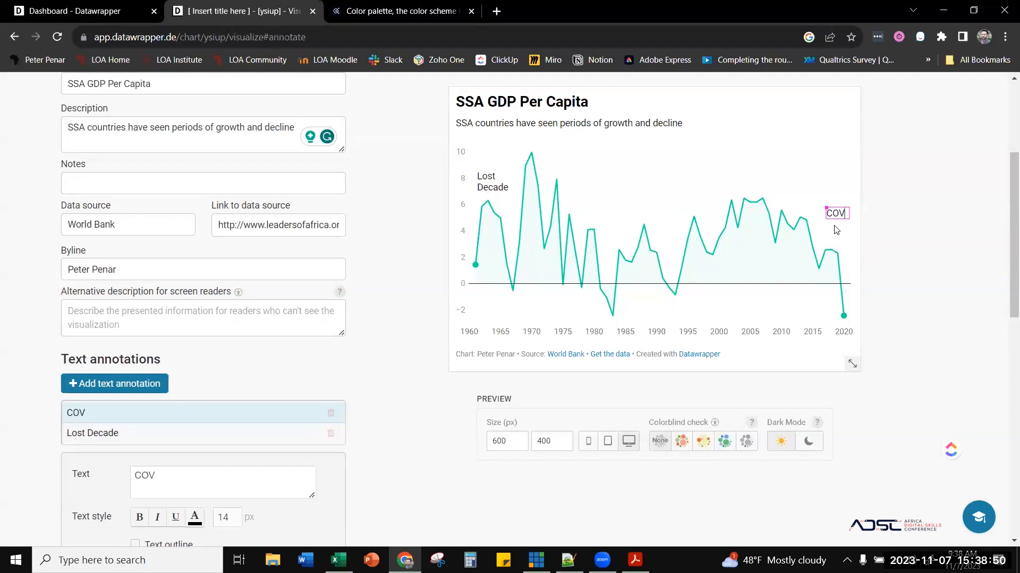
{"action": "type", "text": "ID-19"}
{"action": "left_click_drag", "start_coordinate": [824, 217], "coordinate": [806, 215]}
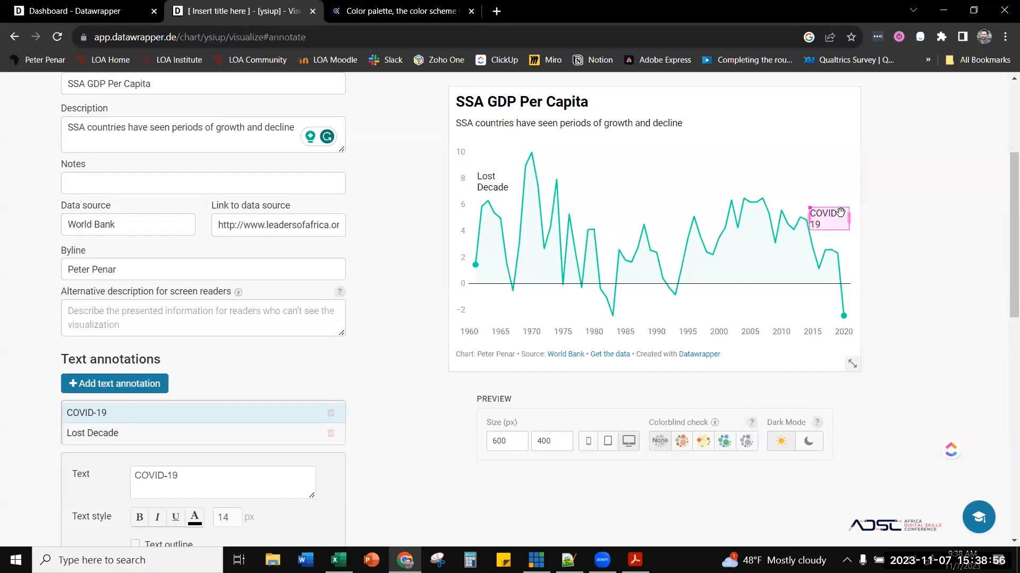
{"action": "left_click_drag", "start_coordinate": [834, 215], "coordinate": [841, 233]}
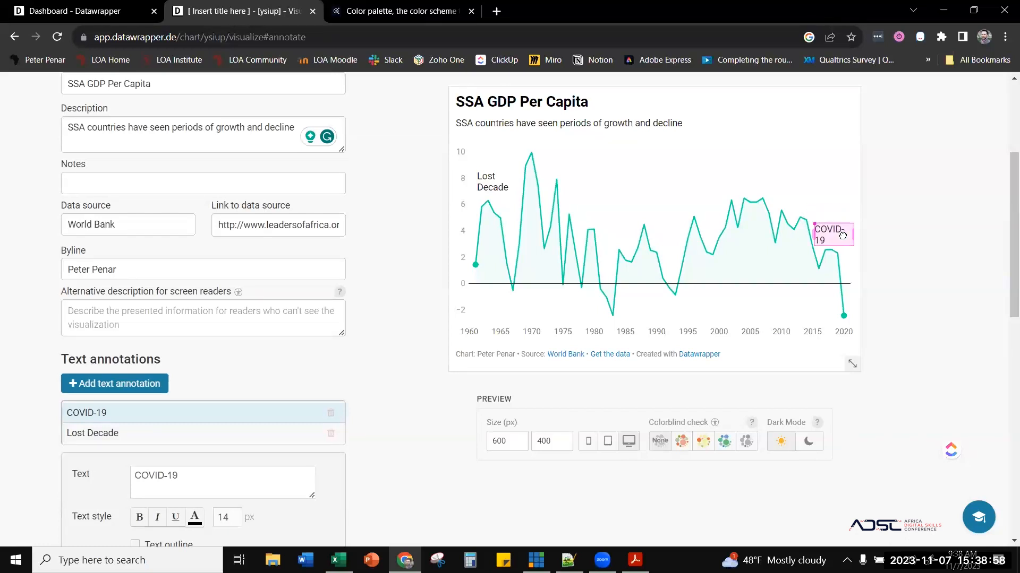
- Try drawing a connecting arrow line to the COVID-19 annotation and repositioning it, then switch the line off
{"action": "scroll", "coordinate": [347, 471], "scroll_direction": "down", "scroll_amount": 3}
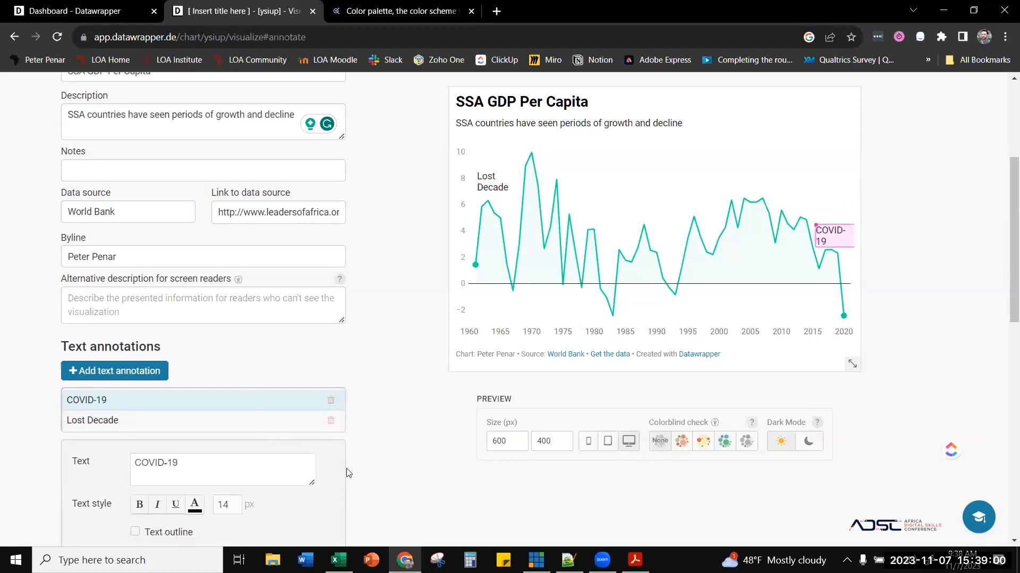
{"action": "scroll", "coordinate": [349, 472], "scroll_direction": "down", "scroll_amount": 3}
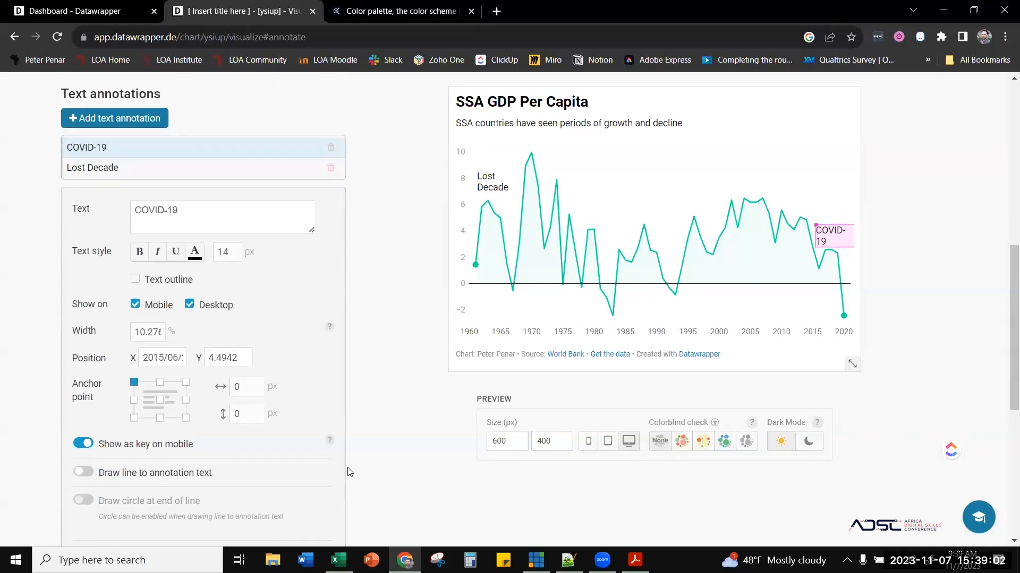
{"action": "scroll", "coordinate": [348, 471], "scroll_direction": "down", "scroll_amount": 2}
{"action": "left_click", "coordinate": [80, 406]}
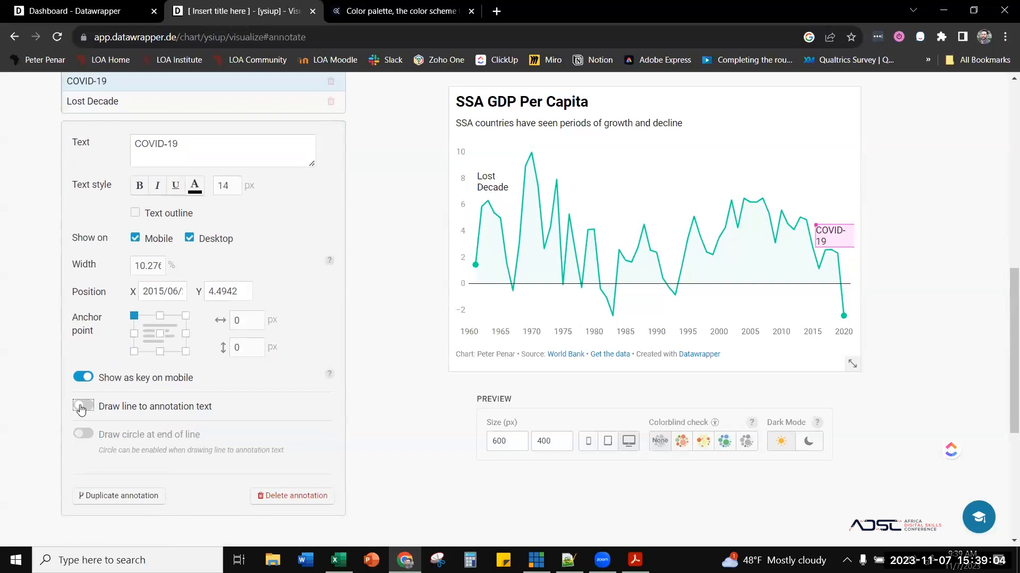
{"action": "left_click", "coordinate": [81, 407]}
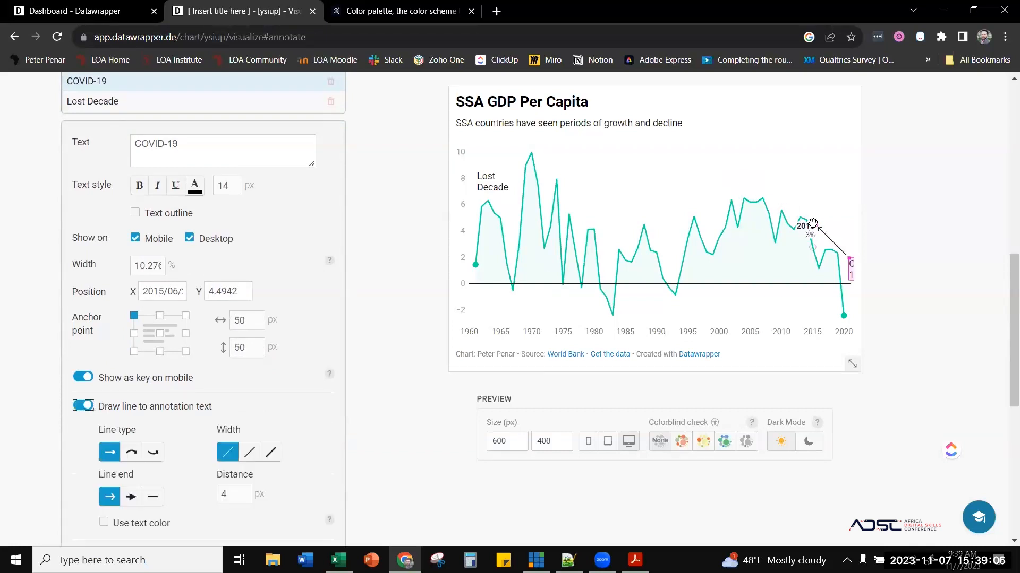
{"action": "mouse_move", "coordinate": [817, 225]}
{"action": "left_mouse_down"}
{"action": "mouse_move", "coordinate": [832, 270]}
{"action": "mouse_move", "coordinate": [827, 258]}
{"action": "left_mouse_up"}
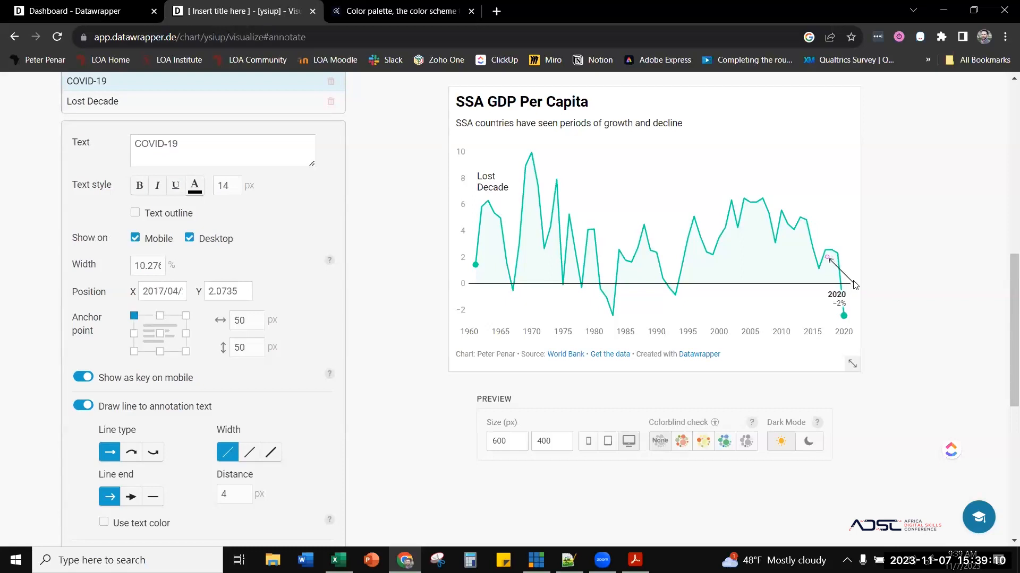
{"action": "left_click_drag", "start_coordinate": [827, 257], "coordinate": [827, 257]}
{"action": "mouse_move", "coordinate": [802, 218]}
{"action": "left_mouse_down"}
{"action": "mouse_move", "coordinate": [770, 175]}
{"action": "mouse_move", "coordinate": [777, 255]}
{"action": "mouse_move", "coordinate": [801, 205]}
{"action": "mouse_move", "coordinate": [774, 198]}
{"action": "mouse_move", "coordinate": [762, 180]}
{"action": "mouse_move", "coordinate": [779, 176]}
{"action": "left_mouse_up"}
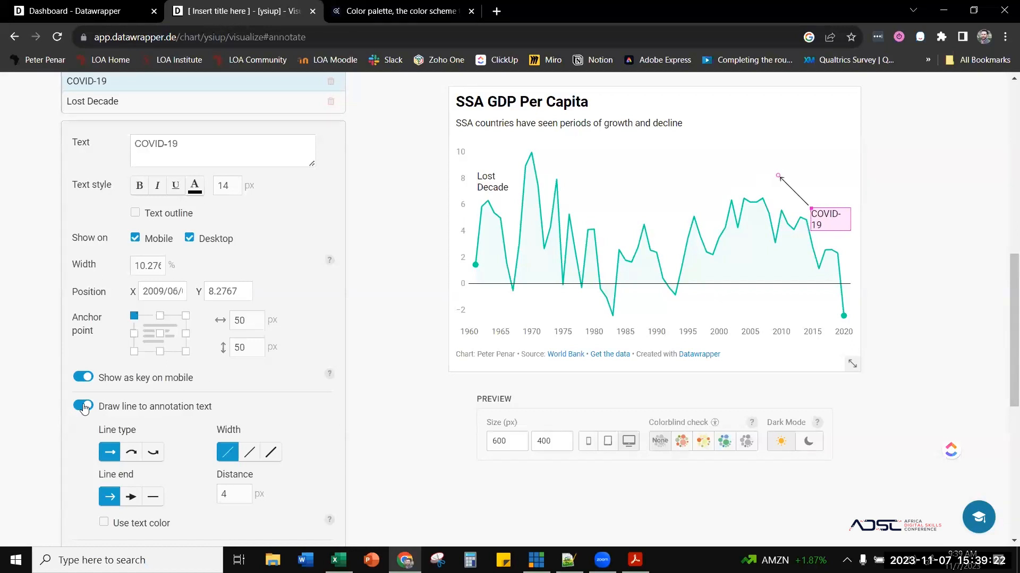
{"action": "left_click", "coordinate": [83, 407]}
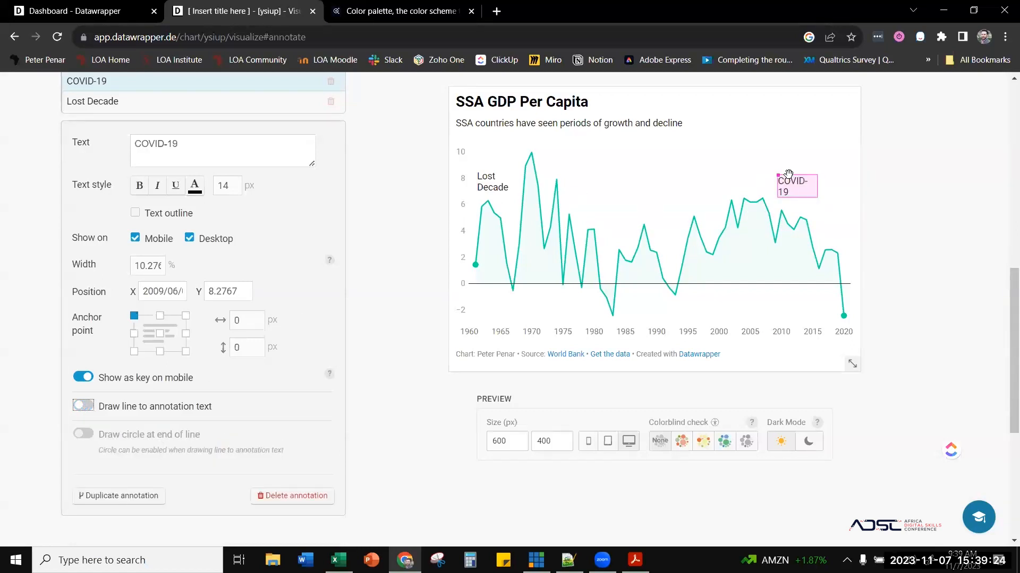
- Move the COVID-19 annotation back above the end of the line, near 2016–2020, and deselect it
{"action": "left_click_drag", "start_coordinate": [811, 200], "coordinate": [835, 234]}
{"action": "left_click", "coordinate": [356, 457]}
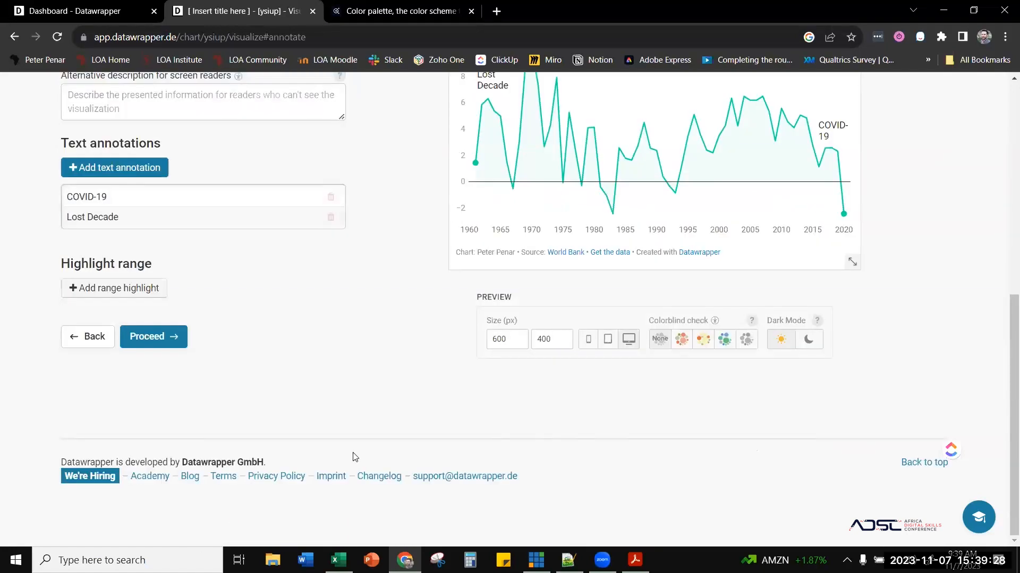
{"action": "scroll", "coordinate": [245, 336], "scroll_direction": "up", "scroll_amount": 4}
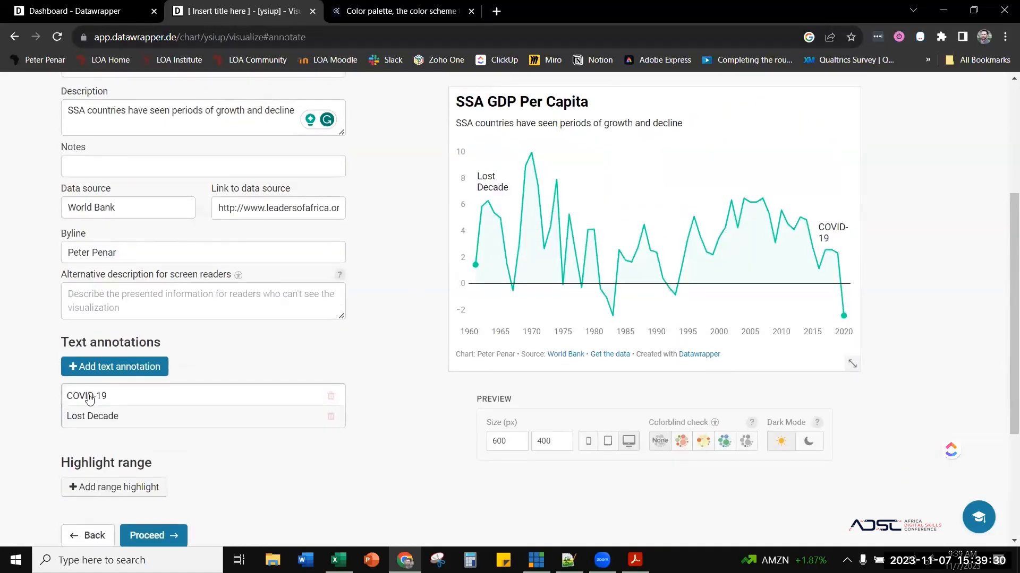
{"action": "left_click", "coordinate": [111, 370]}
{"action": "scroll", "coordinate": [291, 478], "scroll_direction": "down", "scroll_amount": 3}
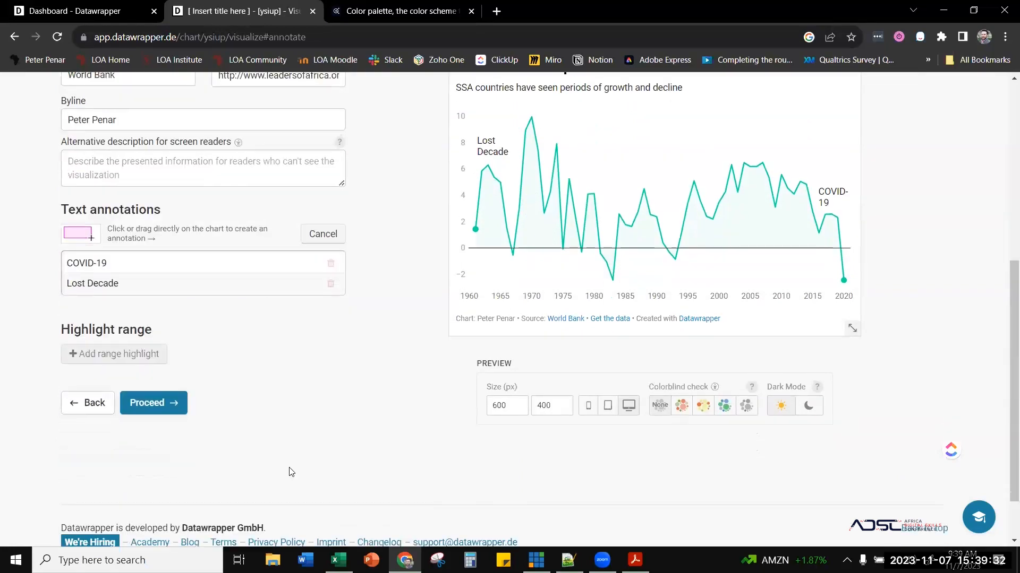
{"action": "left_click", "coordinate": [113, 284]}
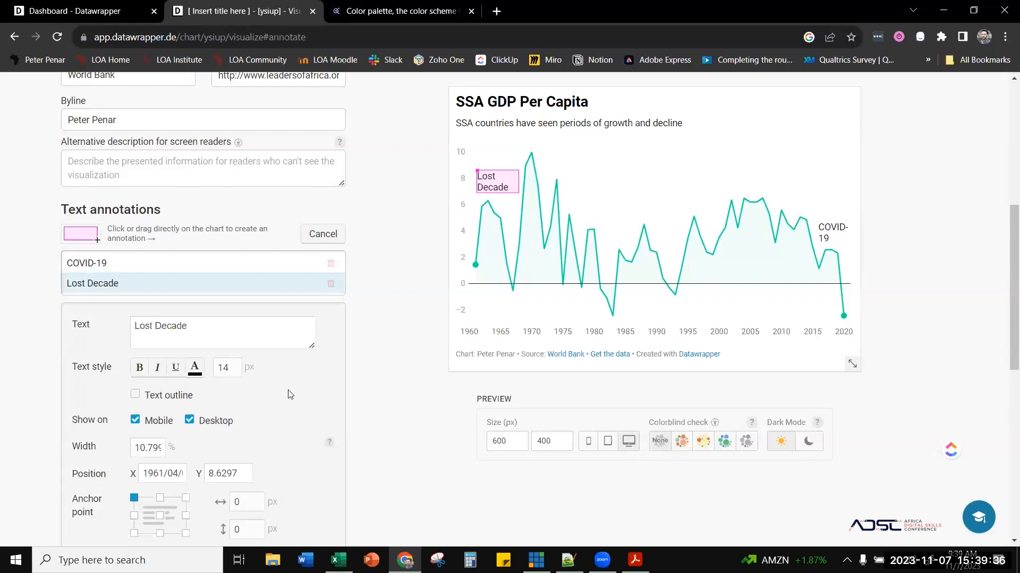
{"action": "scroll", "coordinate": [327, 400], "scroll_direction": "down", "scroll_amount": 3}
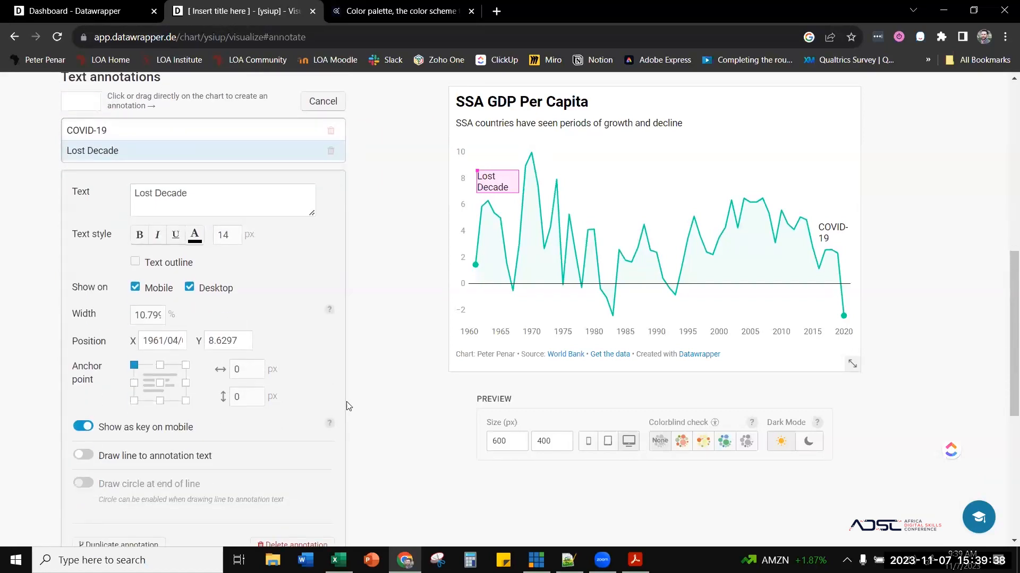
{"action": "left_click", "coordinate": [329, 391]}
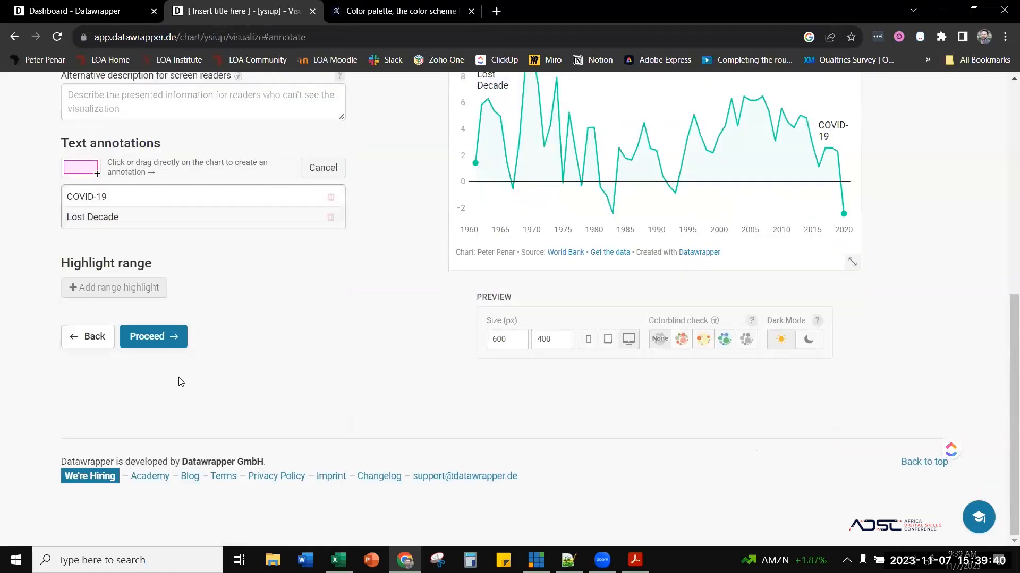
- Add a vertical range highlight from about November 2014 to January 2021, behind the COVID-19 annotation
{"action": "left_click", "coordinate": [106, 288]}
{"action": "scroll", "coordinate": [739, 219], "scroll_direction": "up", "scroll_amount": 5}
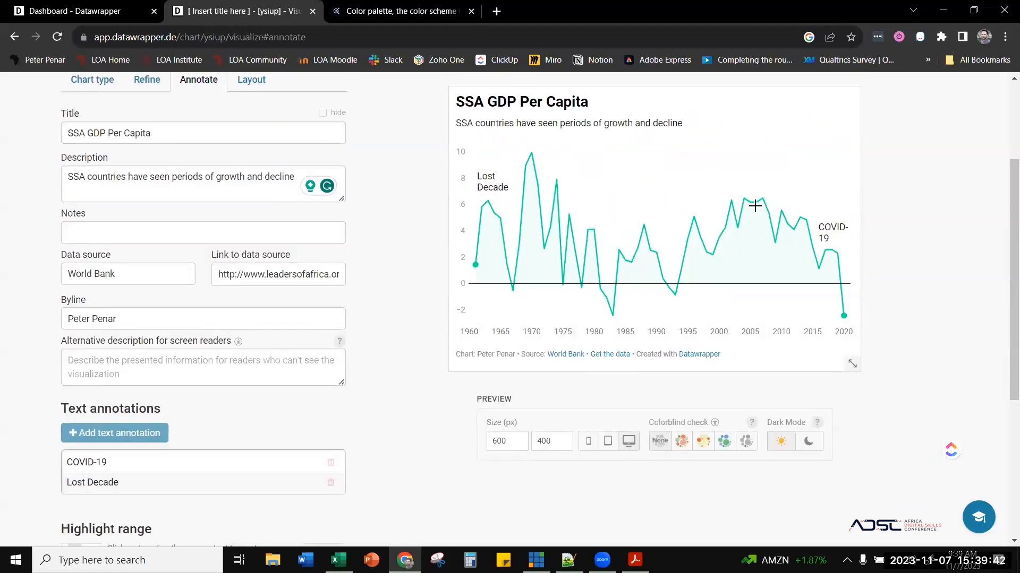
{"action": "left_click_drag", "start_coordinate": [811, 270], "coordinate": [849, 271]}
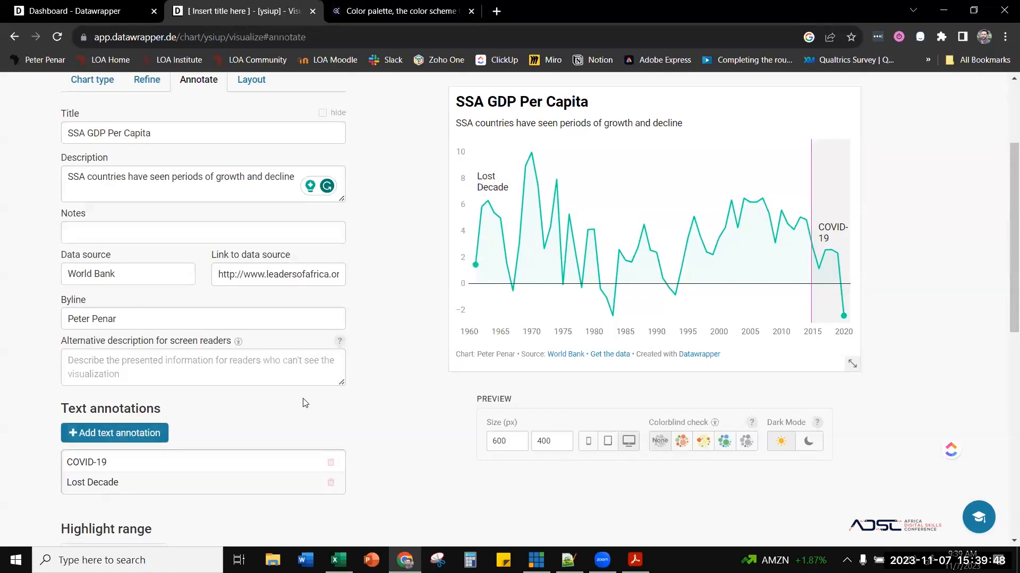
- Add a second vertical range highlight from about August 1960 to November 1967, behind the Lost Decade annotation
{"action": "scroll", "coordinate": [373, 412], "scroll_direction": "down", "scroll_amount": 4}
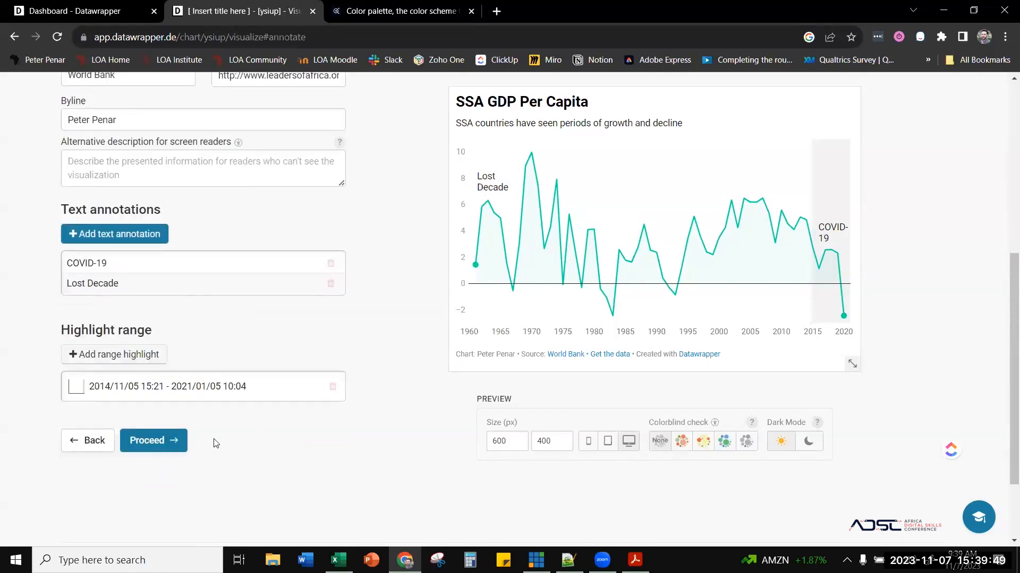
{"action": "left_click", "coordinate": [100, 355]}
{"action": "left_click_drag", "start_coordinate": [472, 252], "coordinate": [518, 275]}
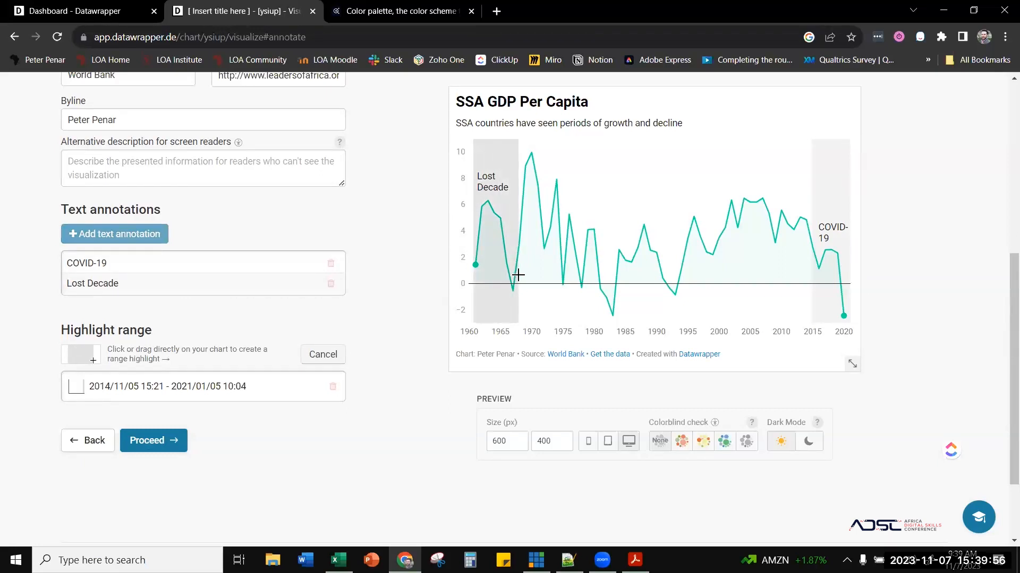
{"action": "left_click_drag", "start_coordinate": [518, 274], "coordinate": [518, 274]}
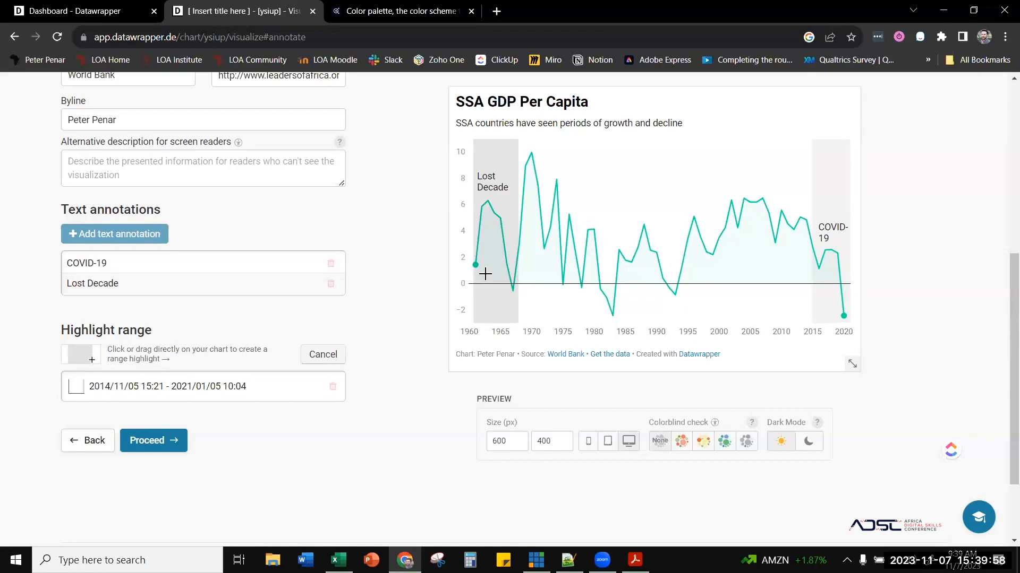
{"action": "left_click", "coordinate": [494, 234]}
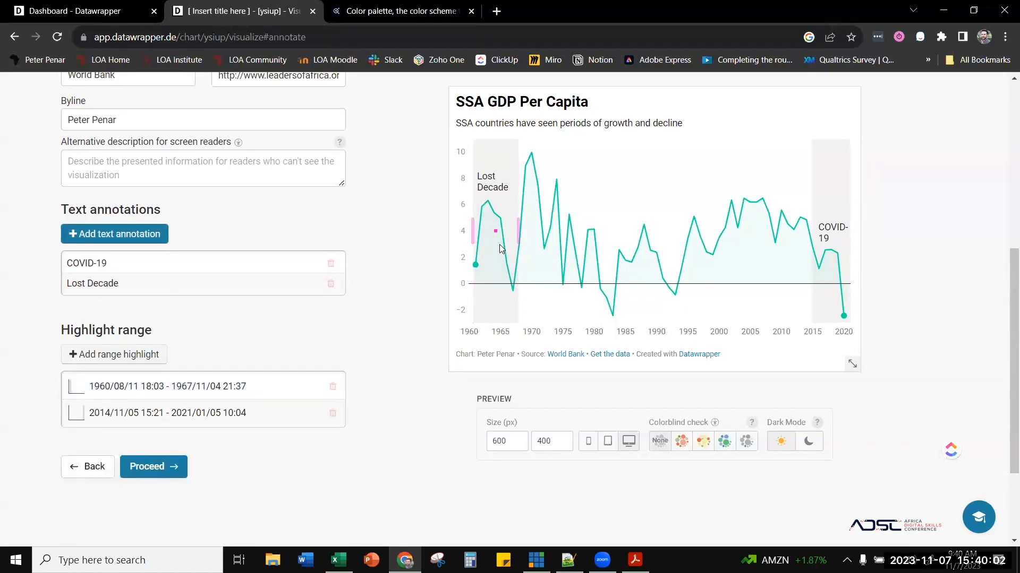
- Shift the 1960s range highlight to about June 1979 to August 1986 and move the Lost Decade annotation onto it
{"action": "left_click_drag", "start_coordinate": [517, 227], "coordinate": [601, 225]}
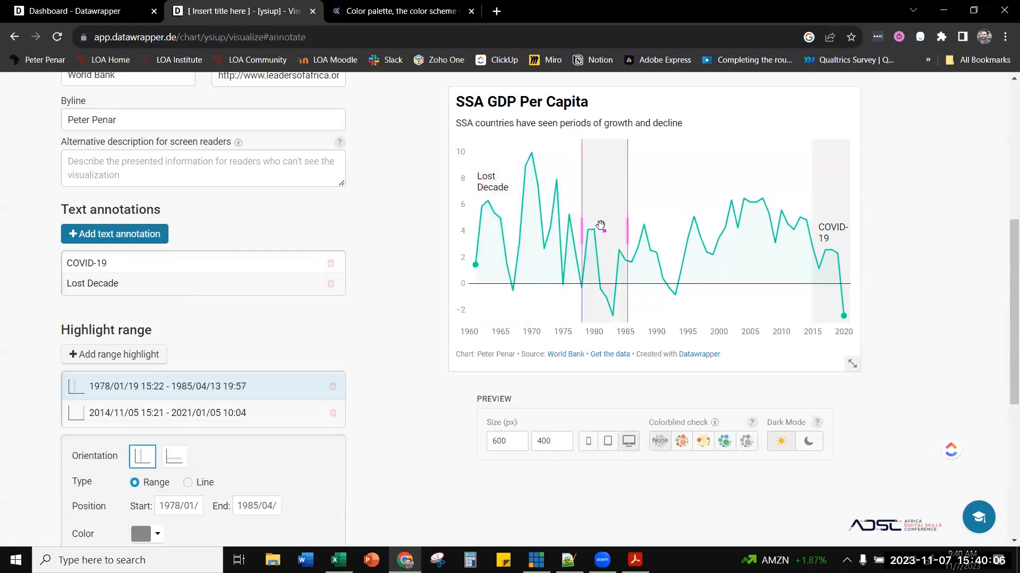
{"action": "left_click_drag", "start_coordinate": [602, 225], "coordinate": [611, 227]}
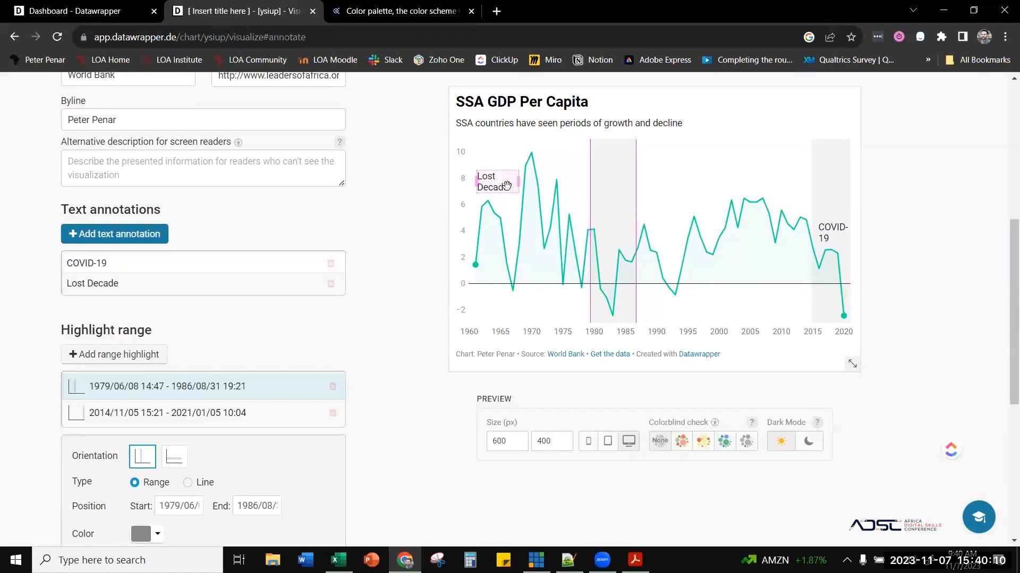
{"action": "left_click_drag", "start_coordinate": [542, 184], "coordinate": [611, 188]}
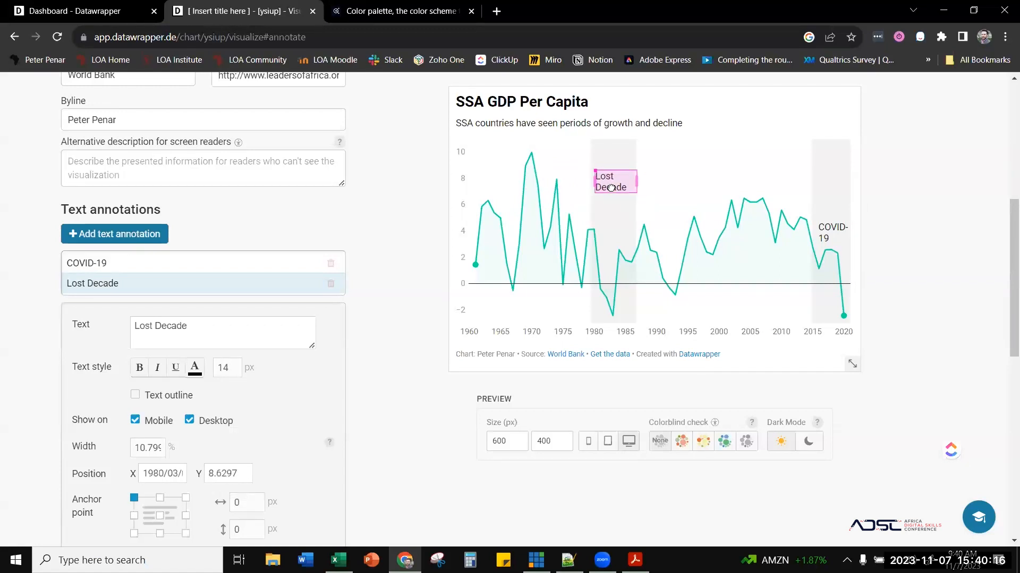
{"action": "left_click", "coordinate": [905, 279]}
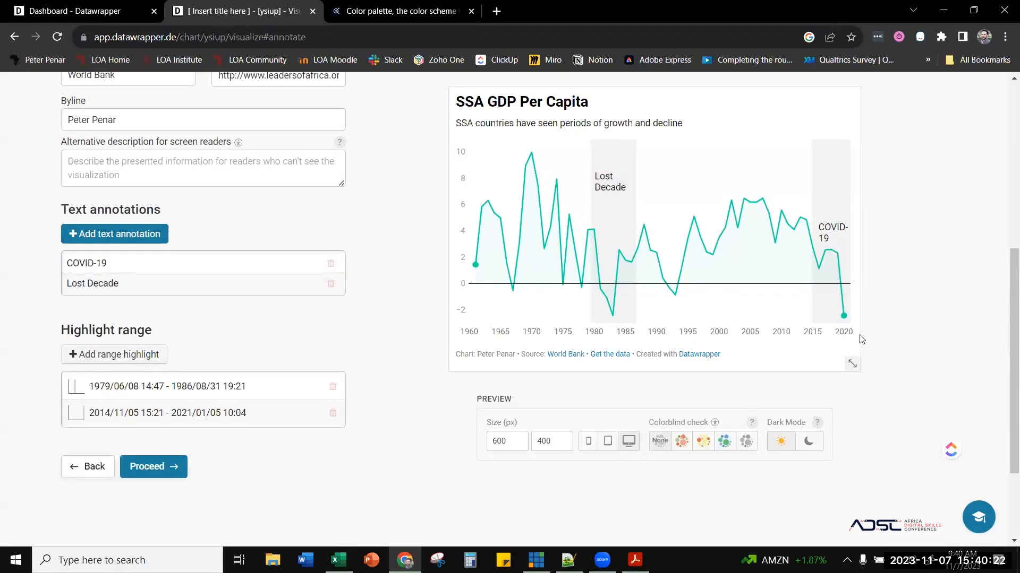
- Go to the Publish & Embed stage and publish the SSA GDP Per Capita chart
{"action": "scroll", "coordinate": [818, 340], "scroll_direction": "up", "scroll_amount": 5}
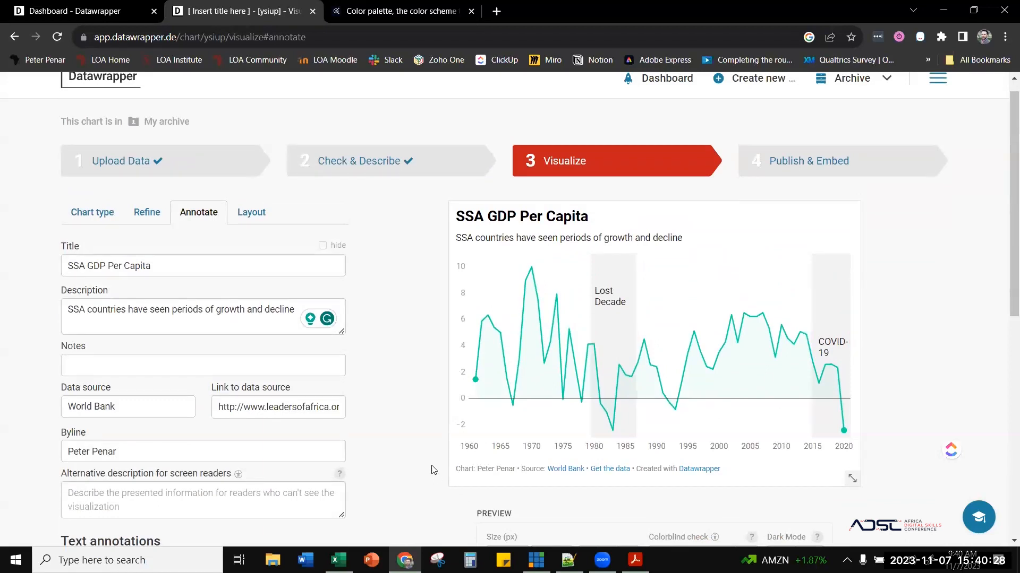
{"action": "left_click", "coordinate": [802, 160]}
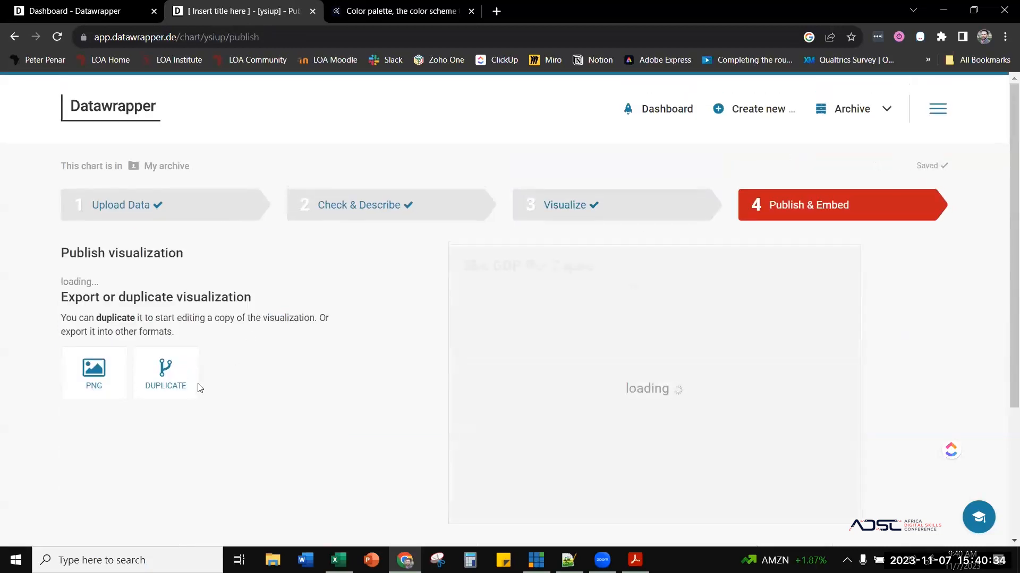
{"action": "scroll", "coordinate": [340, 396], "scroll_direction": "down", "scroll_amount": 2}
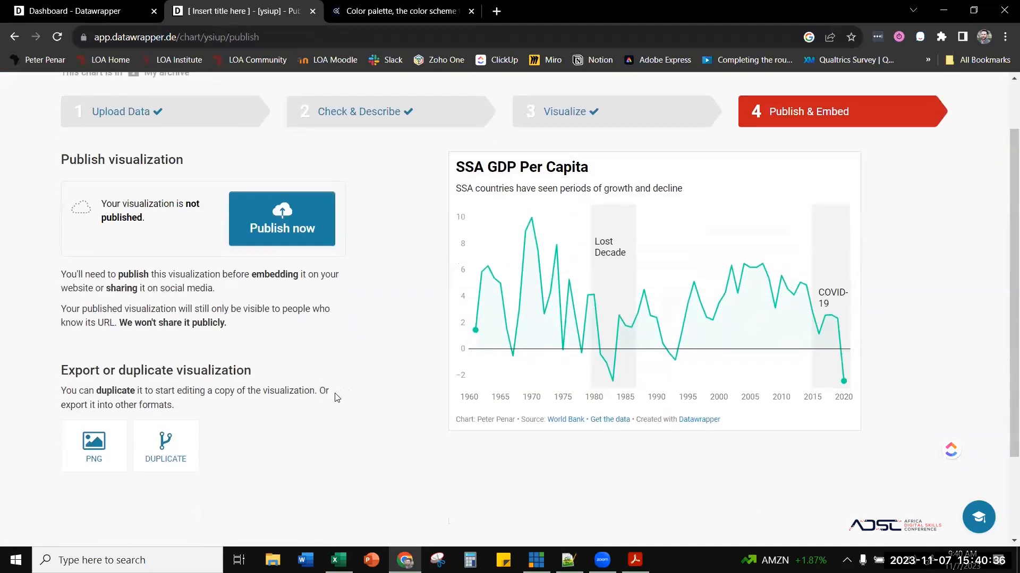
{"action": "left_click", "coordinate": [271, 216]}
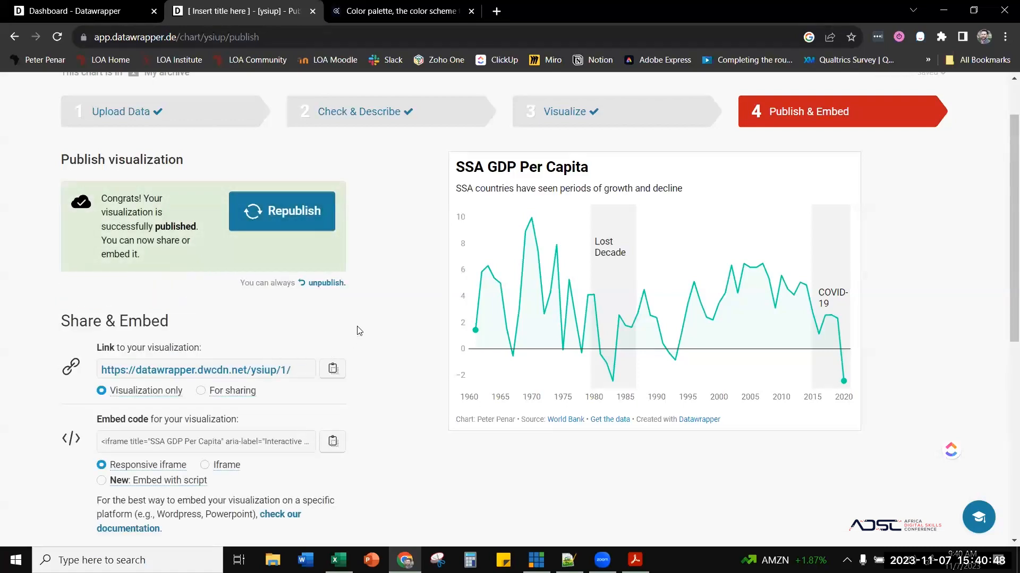
- Copy the chart's visualization-only link and open it in a new browser tab
{"action": "scroll", "coordinate": [360, 335], "scroll_direction": "down", "scroll_amount": 1}
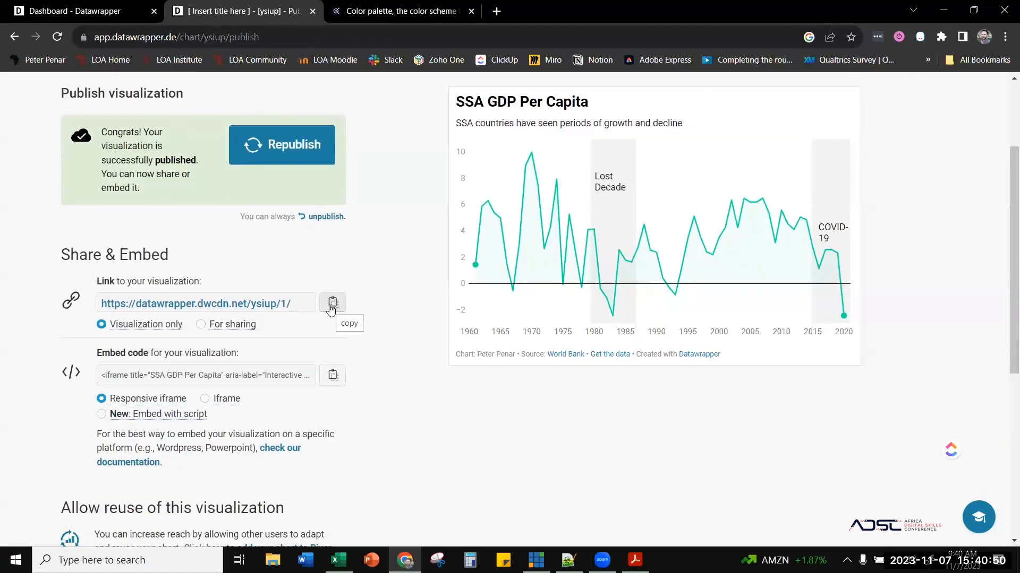
{"action": "left_click", "coordinate": [332, 304]}
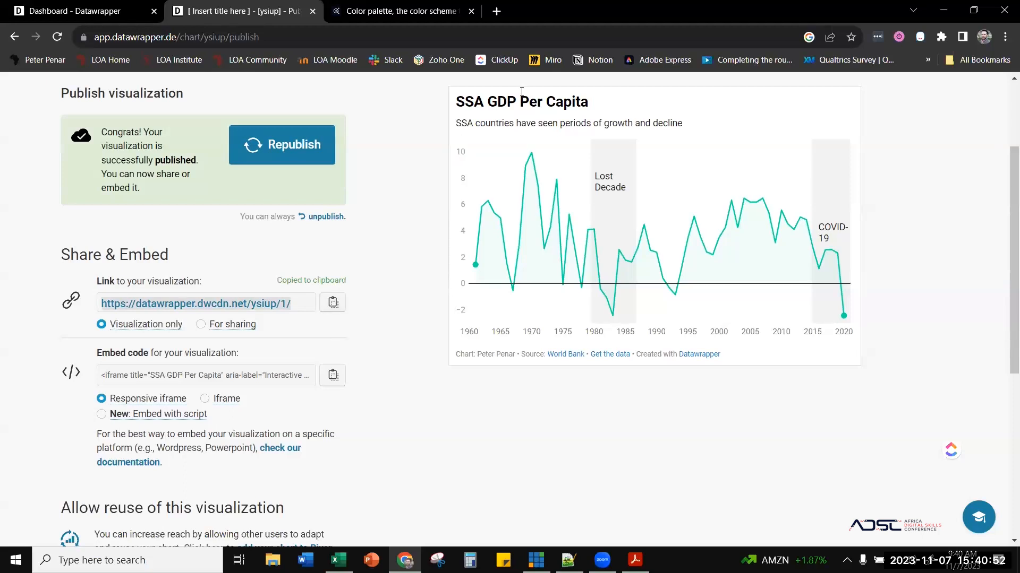
{"action": "left_click", "coordinate": [498, 11]}
{"action": "left_click", "coordinate": [429, 40]}
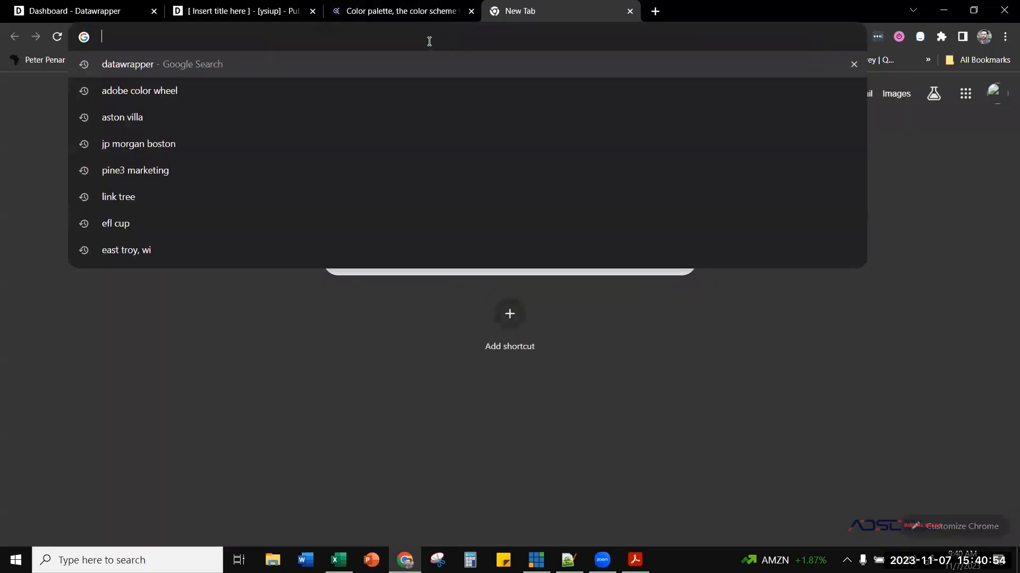
{"action": "key", "text": "ctrl+v"}
{"action": "key", "text": "Return"}
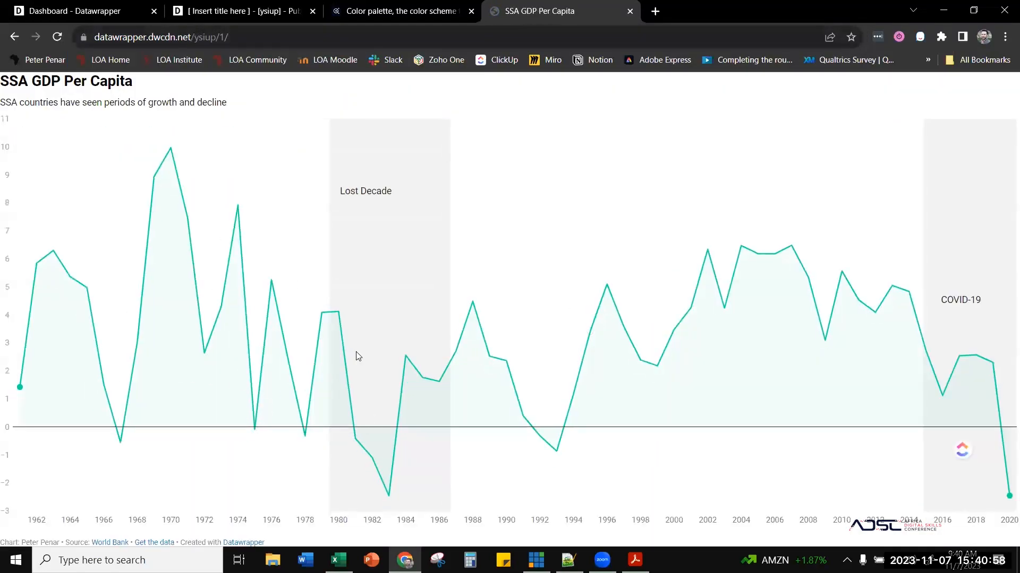
- Switch the chart link to the For sharing version, open that shared page, and return to the chart's publish page
{"action": "left_click", "coordinate": [244, 11]}
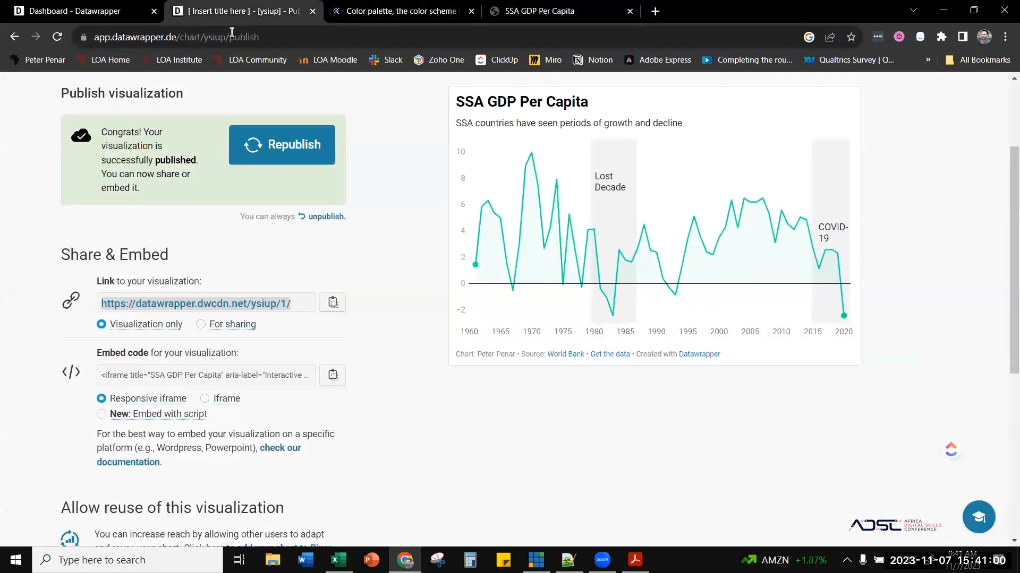
{"action": "left_click", "coordinate": [292, 263]}
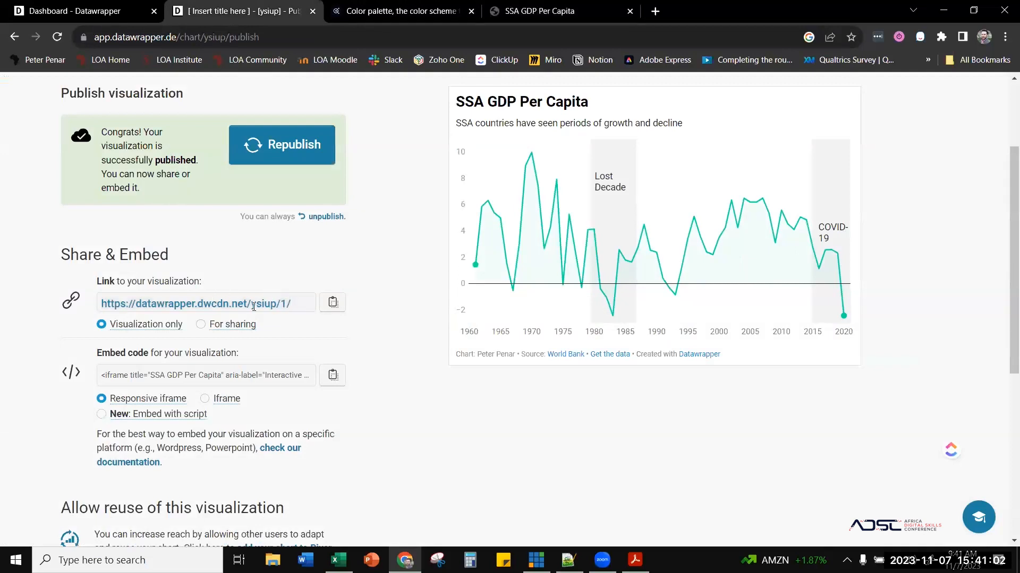
{"action": "left_click", "coordinate": [200, 325]}
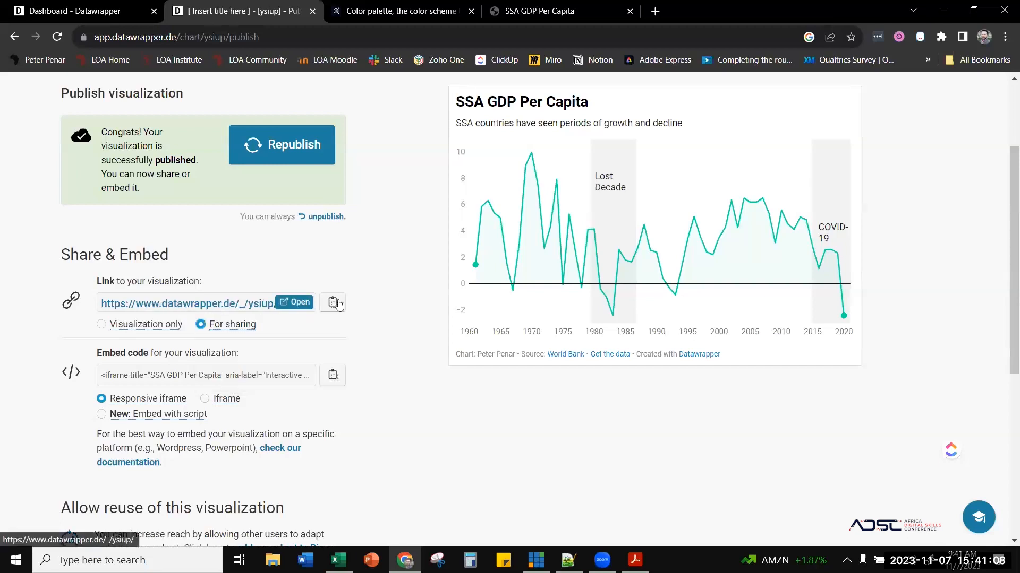
{"action": "left_click", "coordinate": [281, 308]}
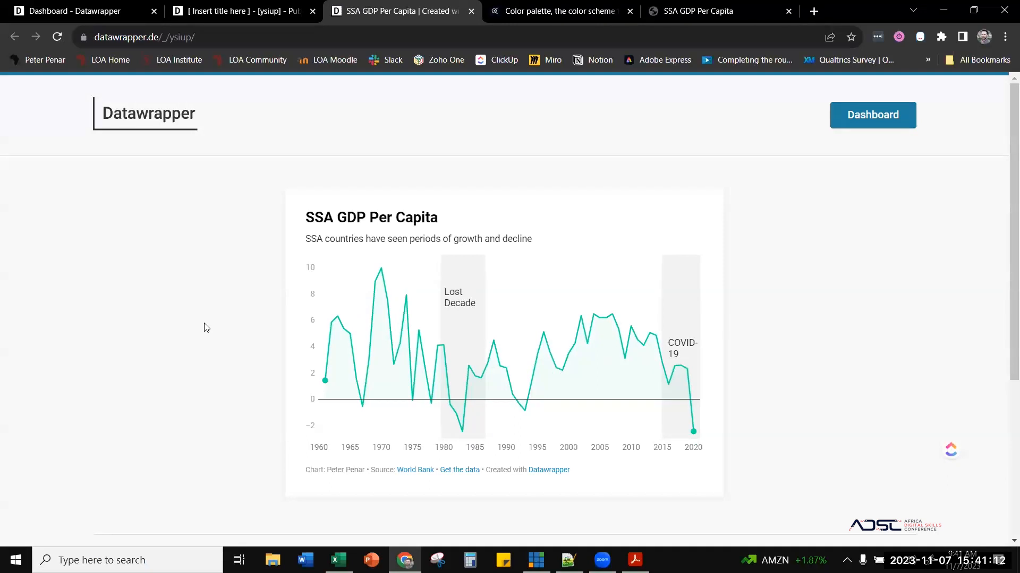
{"action": "left_click", "coordinate": [192, 9]}
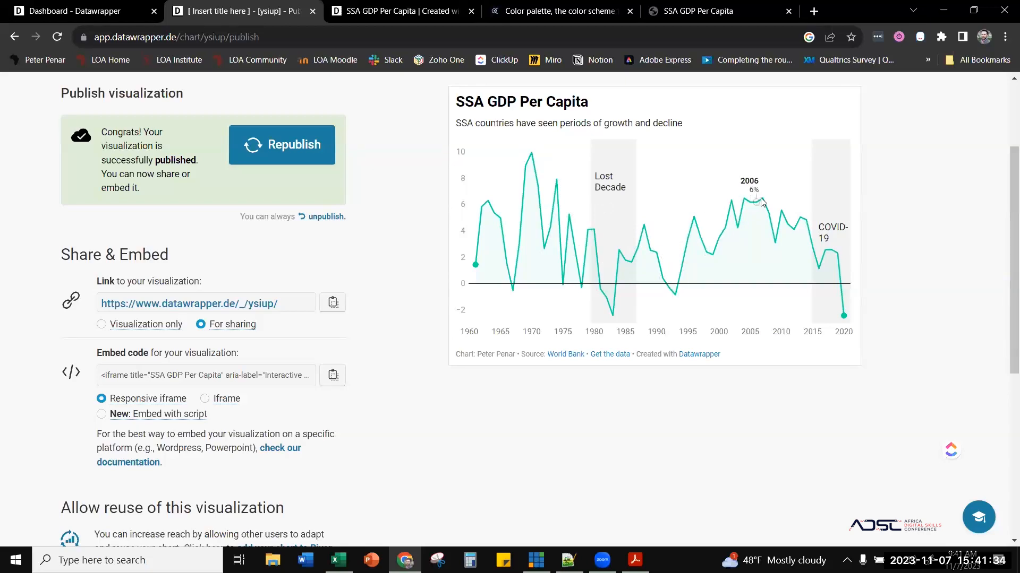
- Open the PNG export settings and preview Just chart, then set the export back to Full header and footer
{"action": "scroll", "coordinate": [402, 289], "scroll_direction": "down", "scroll_amount": 5}
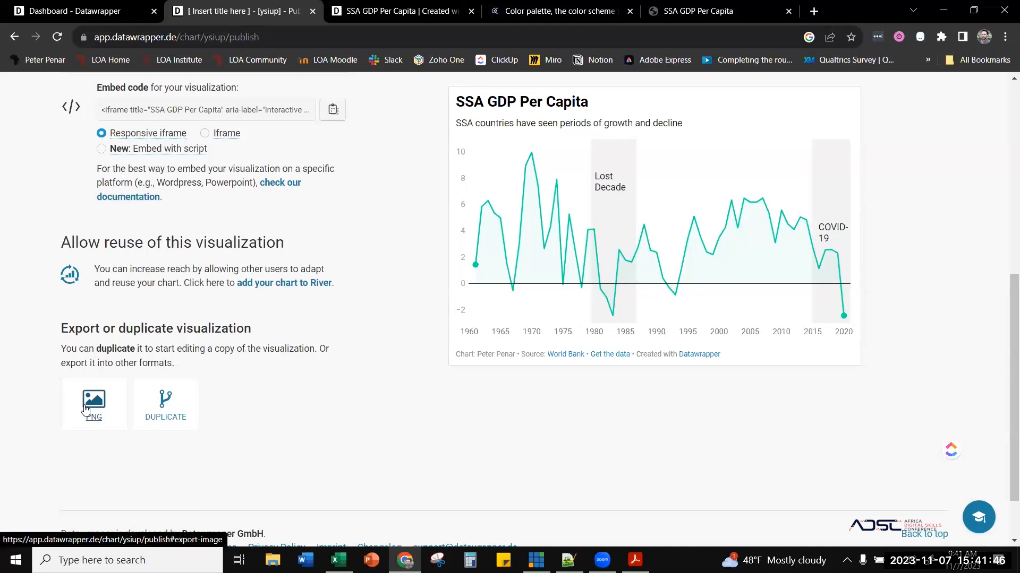
{"action": "left_click", "coordinate": [85, 409]}
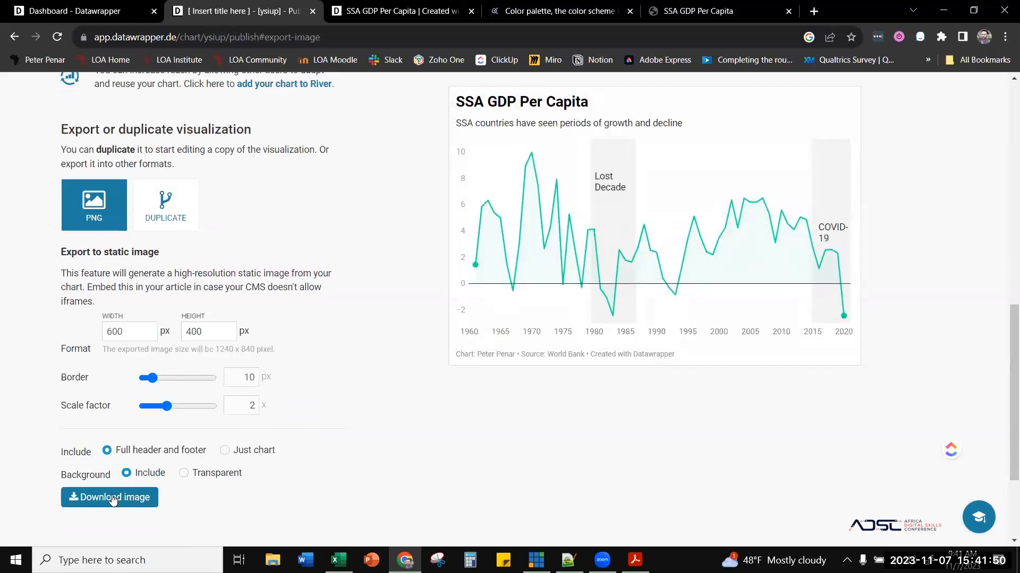
{"action": "left_click", "coordinate": [224, 452]}
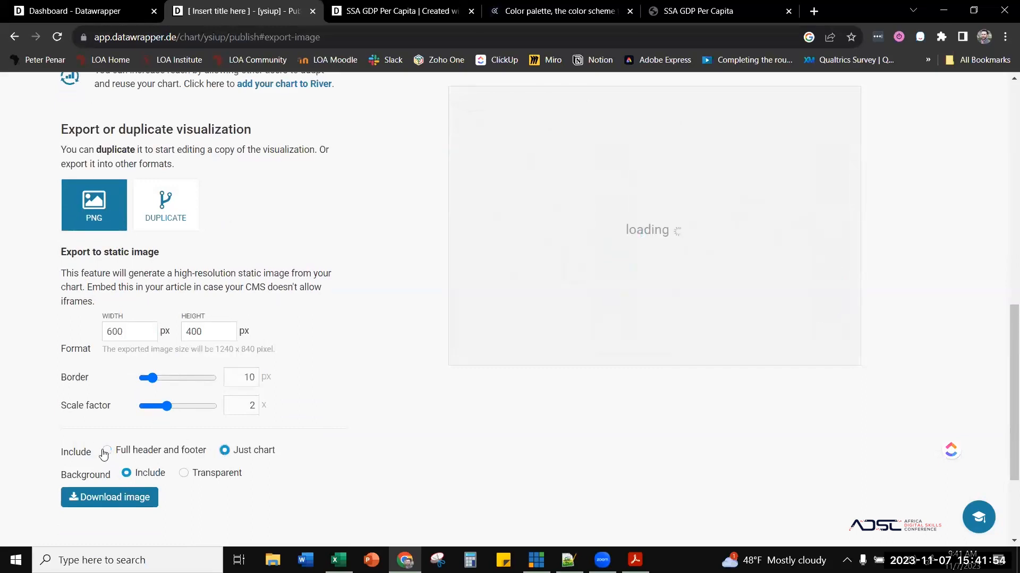
{"action": "scroll", "coordinate": [467, 323], "scroll_direction": "up", "scroll_amount": 10}
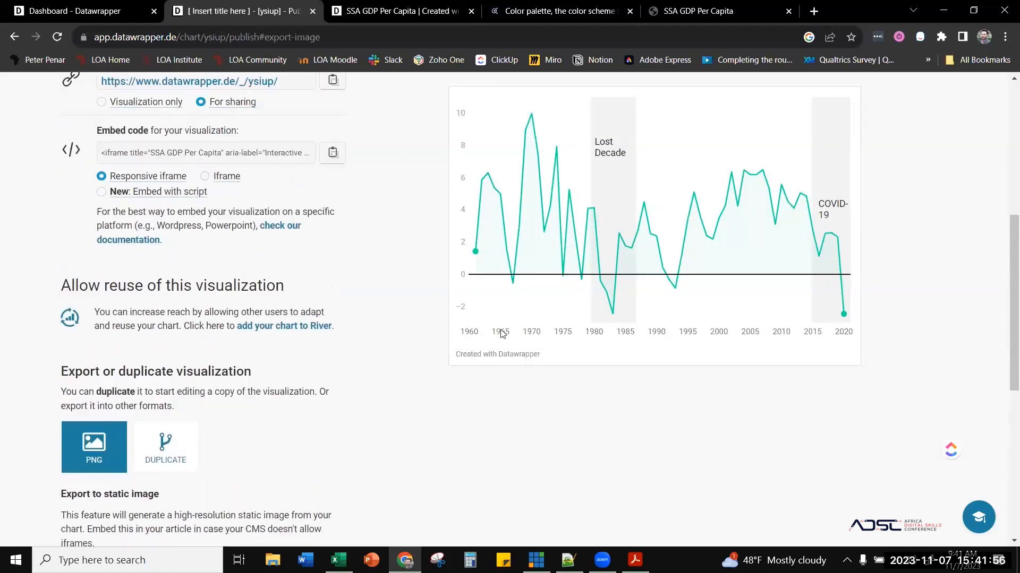
{"action": "scroll", "coordinate": [208, 448], "scroll_direction": "down", "scroll_amount": 7}
{"action": "scroll", "coordinate": [196, 430], "scroll_direction": "down", "scroll_amount": 5}
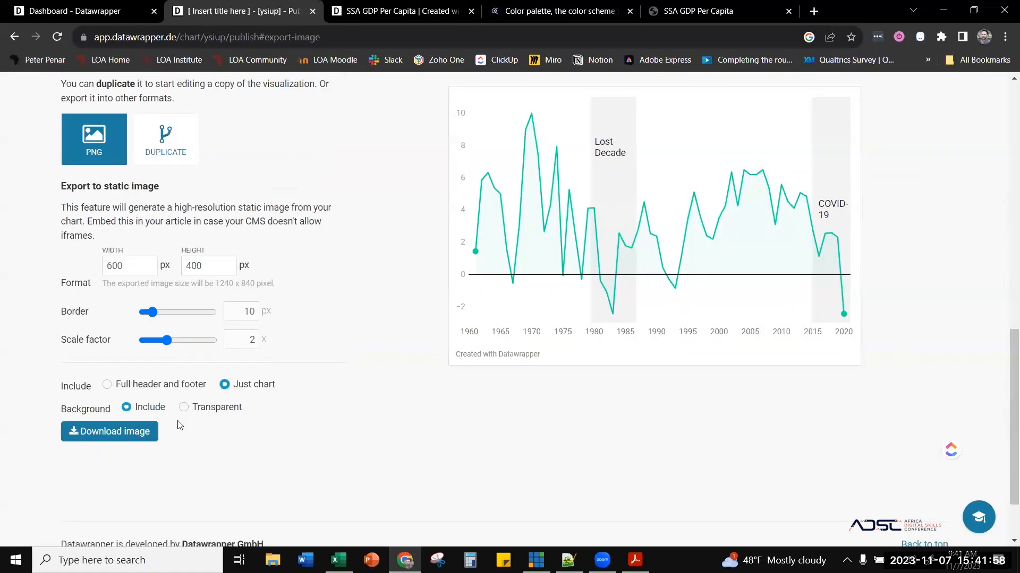
{"action": "scroll", "coordinate": [118, 515], "scroll_direction": "up", "scroll_amount": 3}
{"action": "scroll", "coordinate": [106, 478], "scroll_direction": "down", "scroll_amount": 3}
{"action": "left_click", "coordinate": [106, 384]}
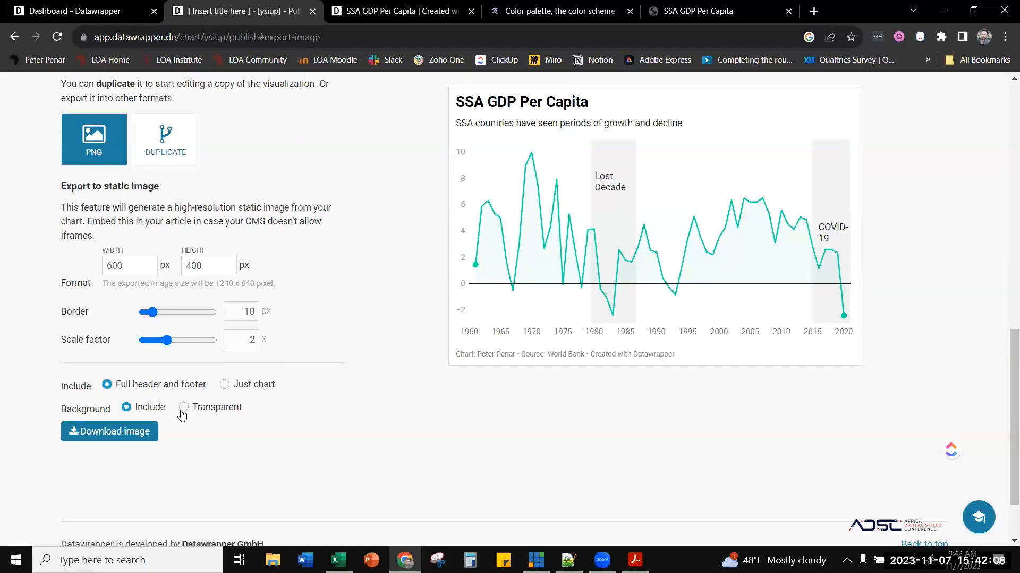
- Download the chart as a PNG image, open the downloaded file to check it, and close it
{"action": "left_click", "coordinate": [97, 434]}
{"action": "left_click", "coordinate": [809, 80]}
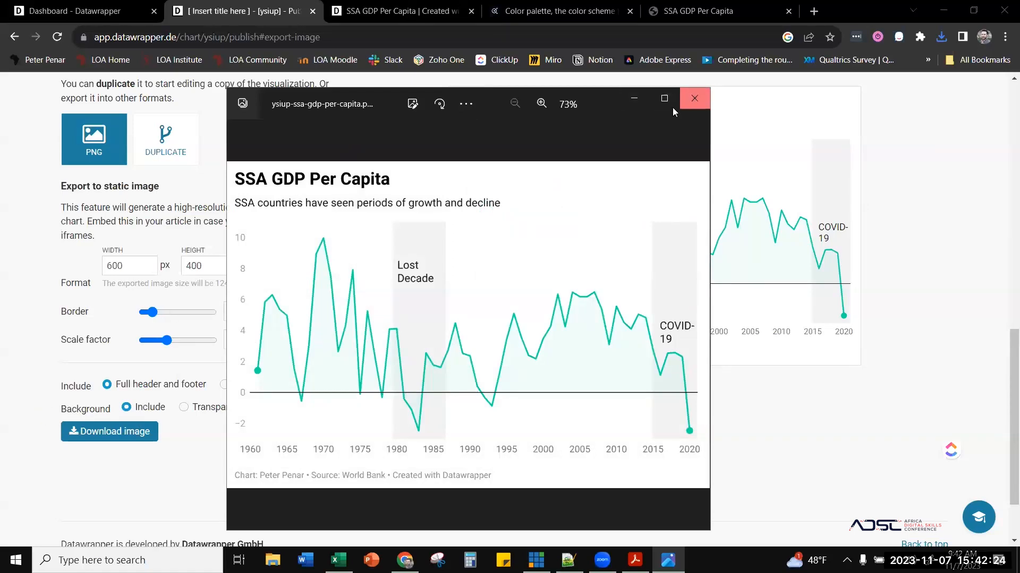
{"action": "left_click", "coordinate": [694, 98]}
- Review the publish page's sharing link, embed code, reuse and image export options
{"action": "scroll", "coordinate": [303, 463], "scroll_direction": "up", "scroll_amount": 15}
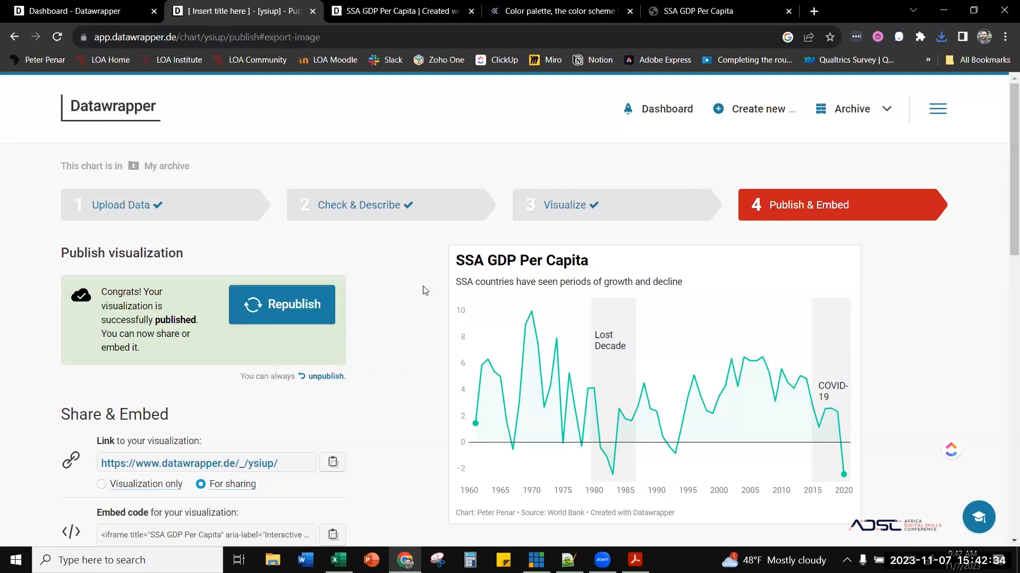
{"action": "scroll", "coordinate": [358, 363], "scroll_direction": "down", "scroll_amount": 3}
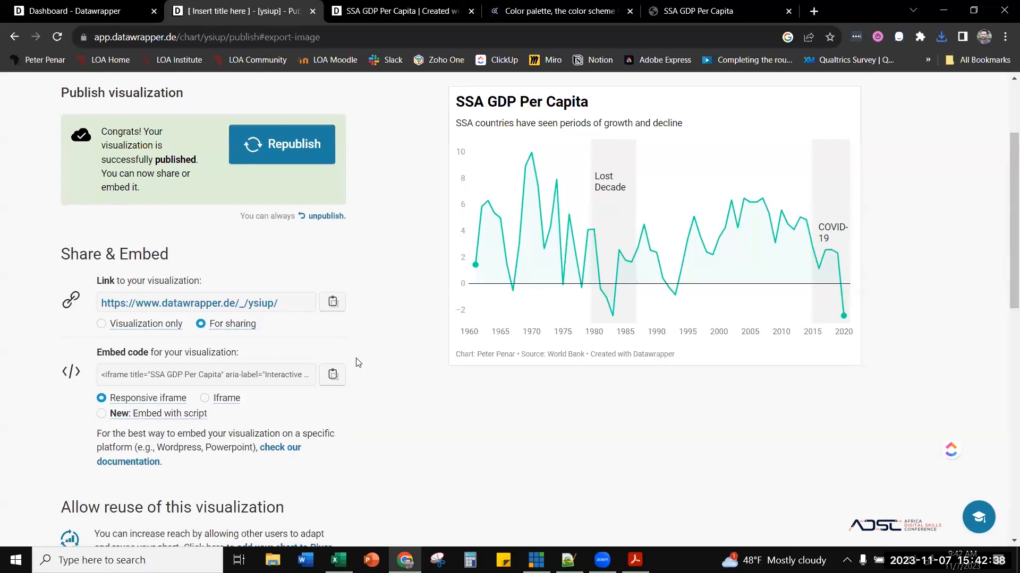
{"action": "scroll", "coordinate": [359, 362], "scroll_direction": "down", "scroll_amount": 2}
{"action": "scroll", "coordinate": [358, 362], "scroll_direction": "down", "scroll_amount": 6}
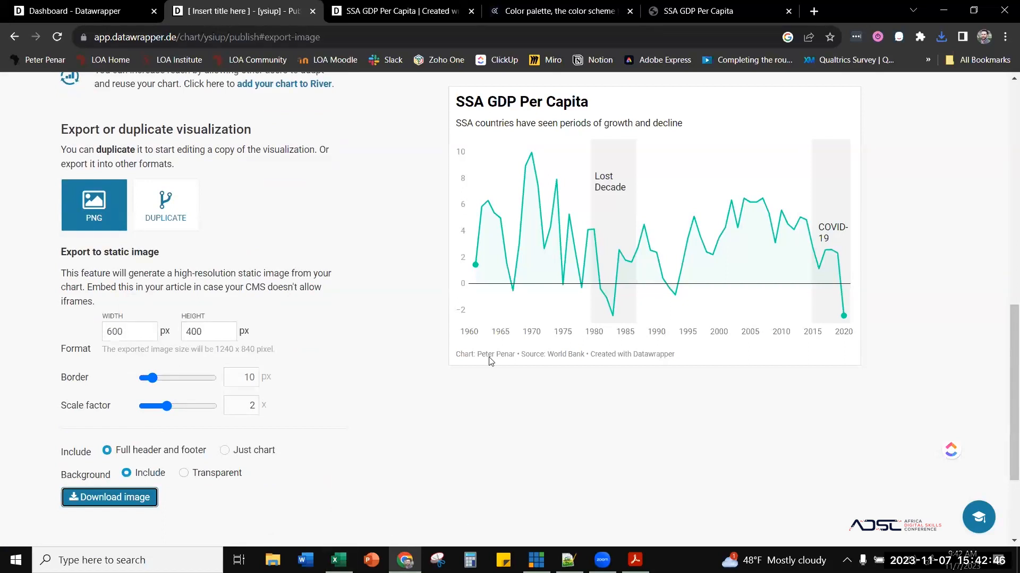
{"action": "left_click", "coordinate": [391, 338]}
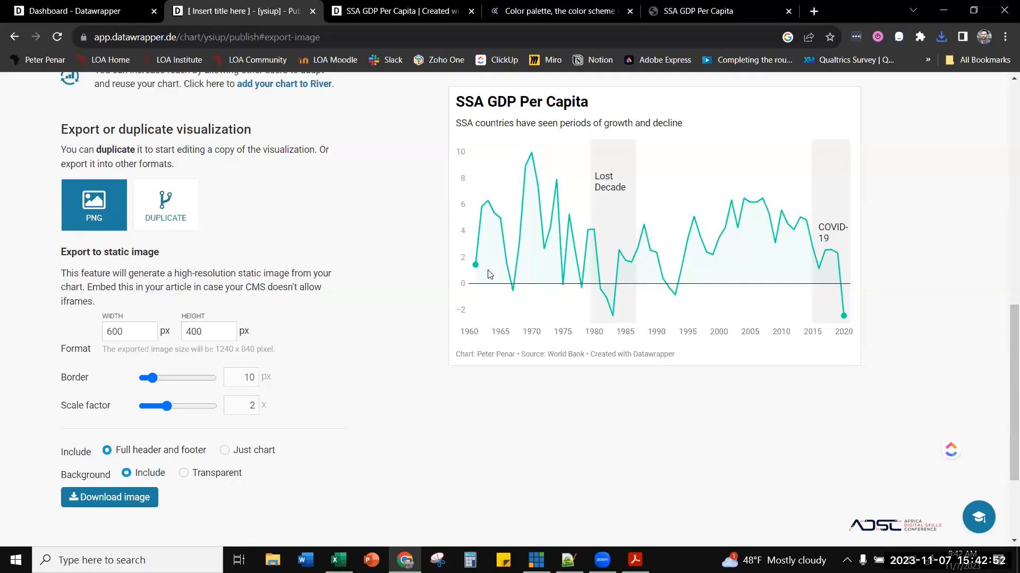
{"action": "scroll", "coordinate": [134, 160], "scroll_direction": "up", "scroll_amount": 5}
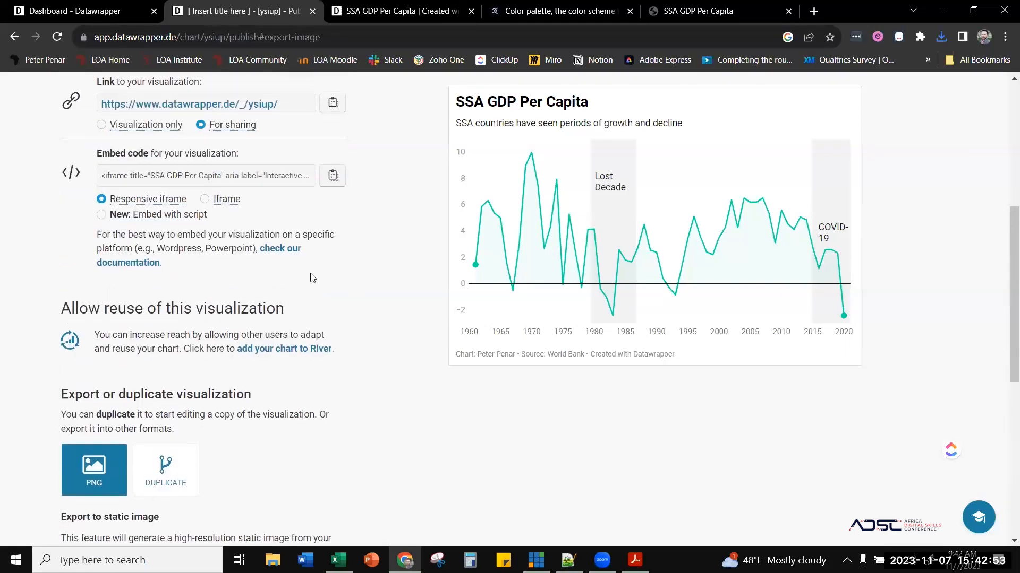
{"action": "left_click", "coordinate": [121, 176]}
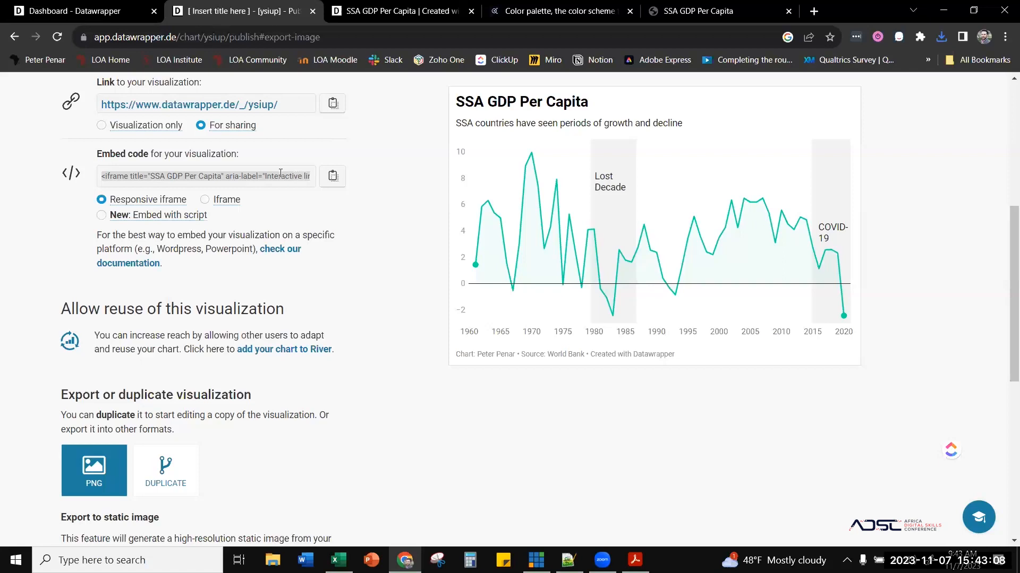
{"action": "scroll", "coordinate": [294, 428], "scroll_direction": "down", "scroll_amount": 4}
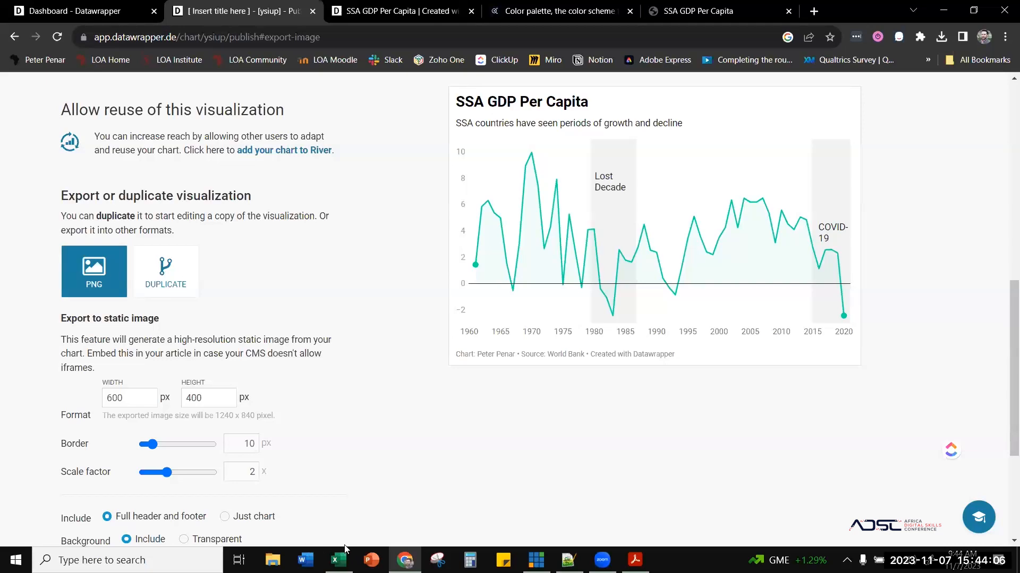
{"action": "scroll", "coordinate": [343, 545], "scroll_direction": "up", "scroll_amount": 10}
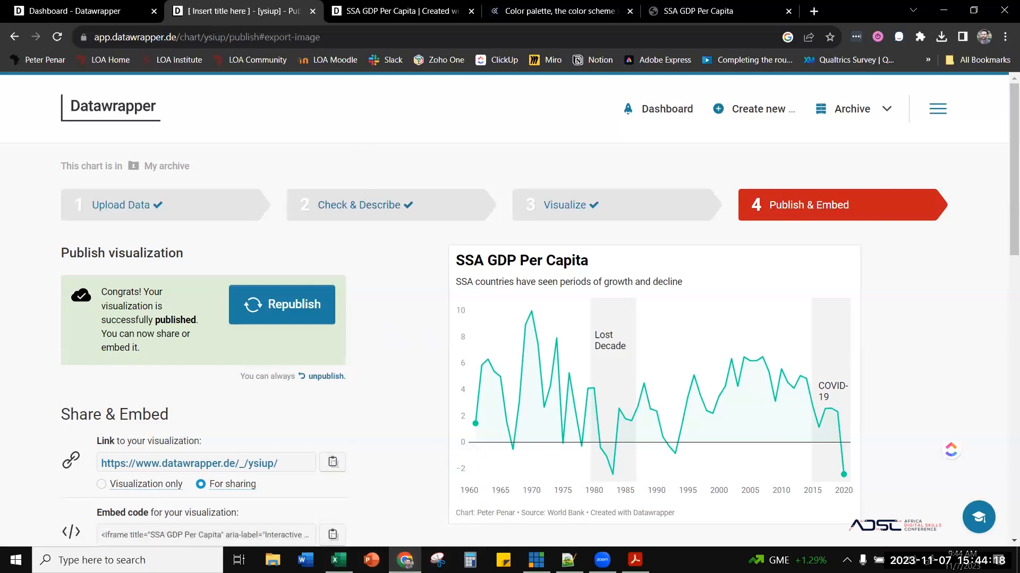
- Switch to the Excel workshop data workbook and go through its sheets to Map - Internet Access
{"action": "left_click", "coordinate": [338, 560]}
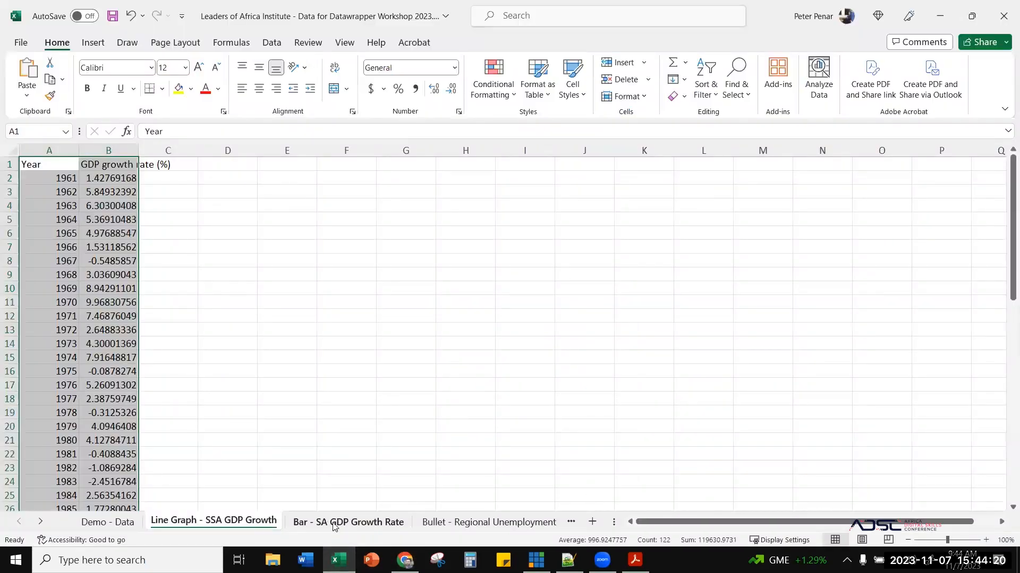
{"action": "left_click", "coordinate": [466, 526]}
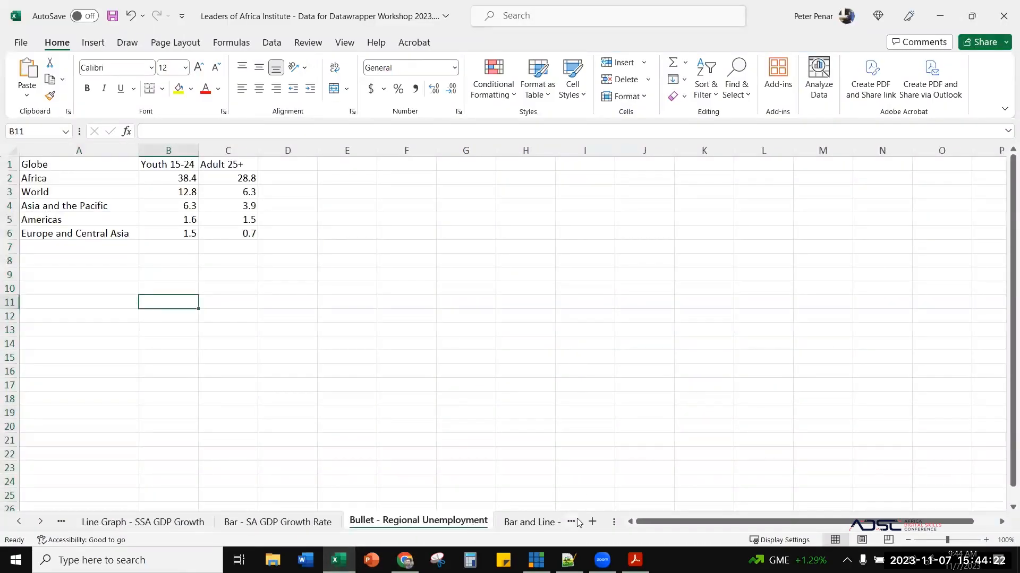
{"action": "left_click", "coordinate": [523, 524]}
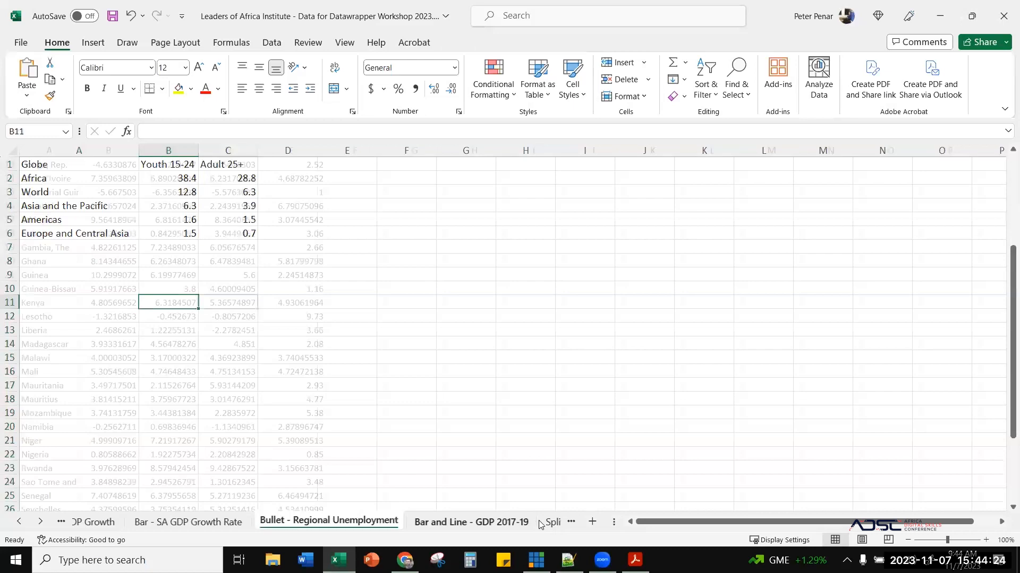
{"action": "left_click", "coordinate": [543, 525]}
{"action": "left_click", "coordinate": [543, 526]}
{"action": "left_click", "coordinate": [545, 526]}
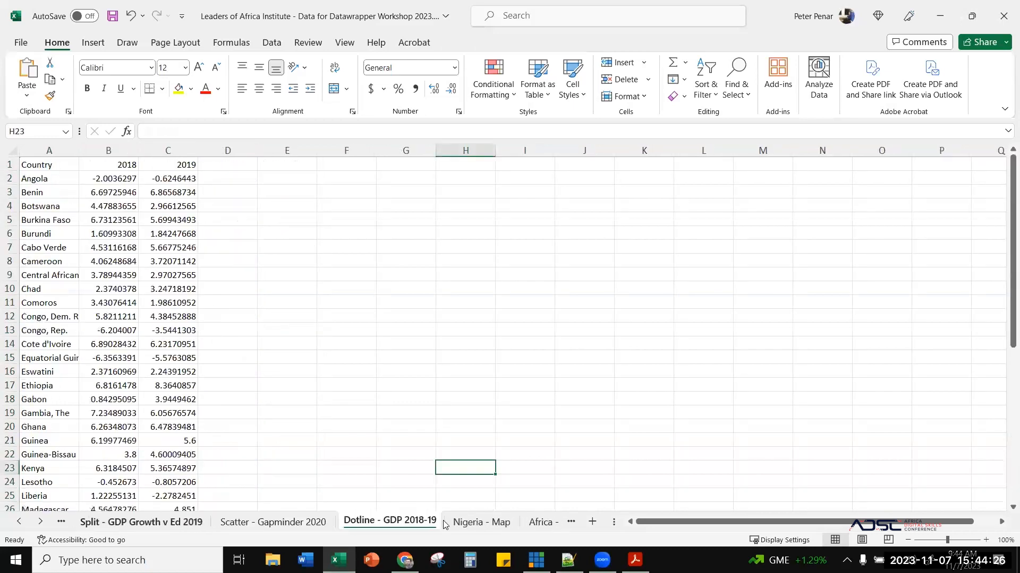
{"action": "left_click", "coordinate": [544, 526]}
{"action": "left_click", "coordinate": [507, 526]}
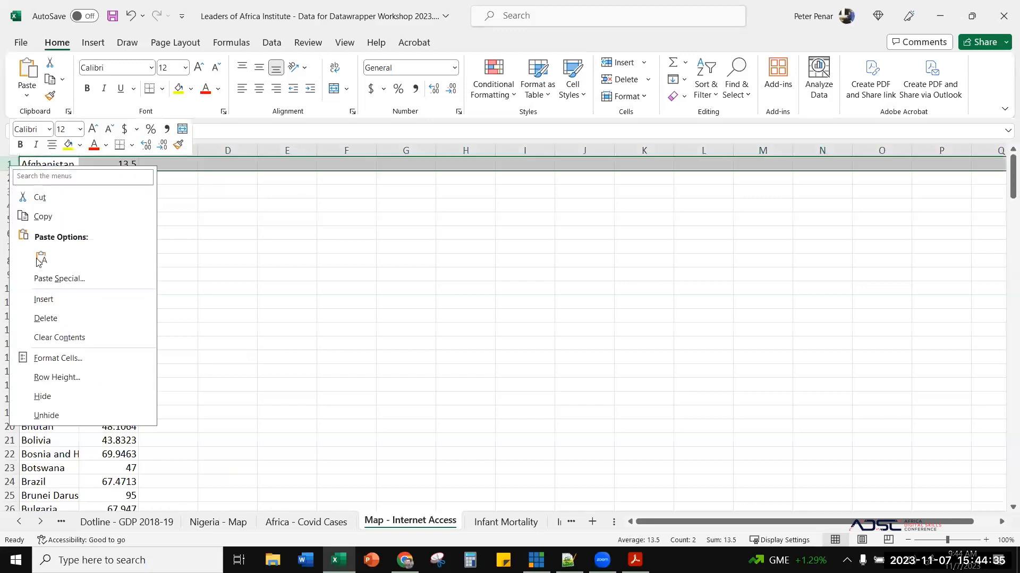
- Insert a header row above the internet access data, labelling column A country and column B internet penetration
{"action": "left_click", "coordinate": [45, 299]}
{"action": "left_click", "coordinate": [51, 164]}
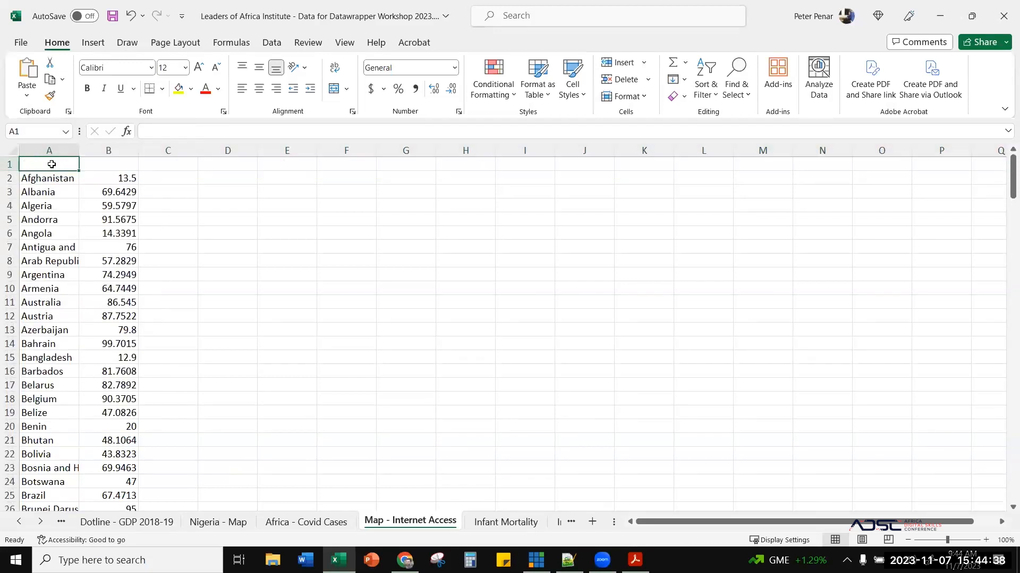
{"action": "type", "text": "country"}
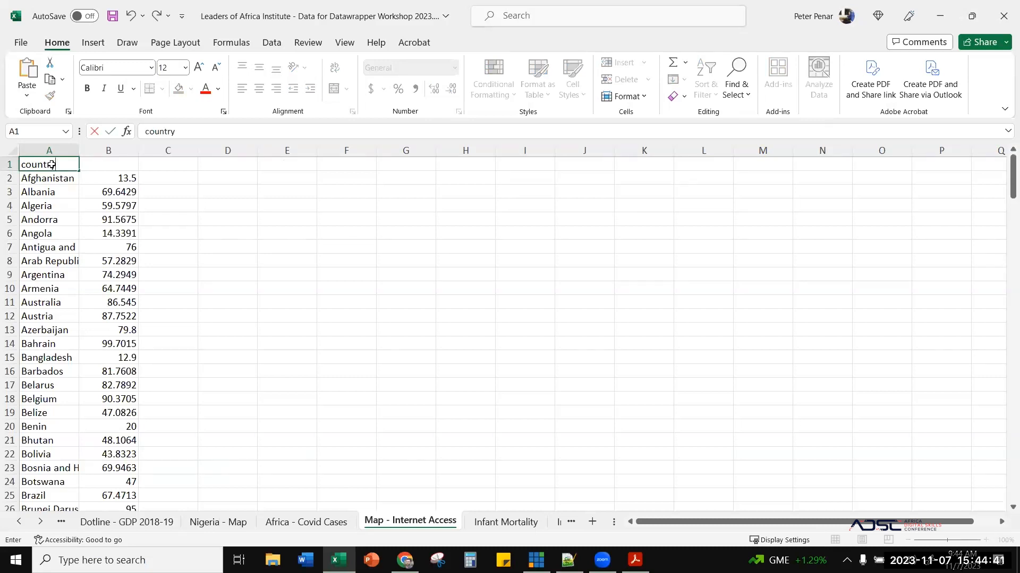
{"action": "key", "text": "Tab"}
{"action": "type", "text": "i"}
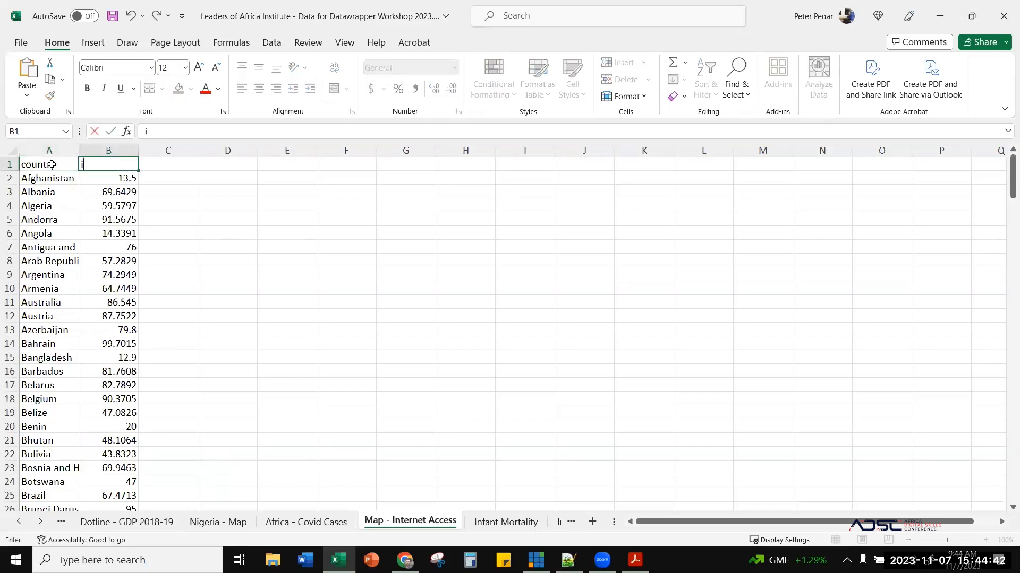
{"action": "type", "text": "nternet penetration"}
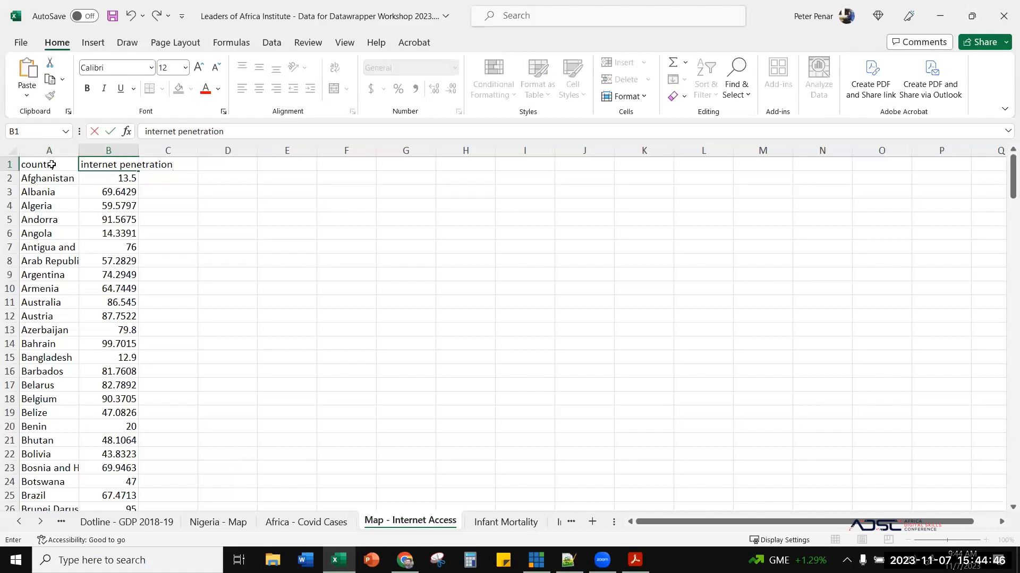
- Copy all the country and internet penetration data, including the header row
{"action": "left_click", "coordinate": [52, 165]}
{"action": "left_click_drag", "start_coordinate": [52, 164], "coordinate": [127, 524]}
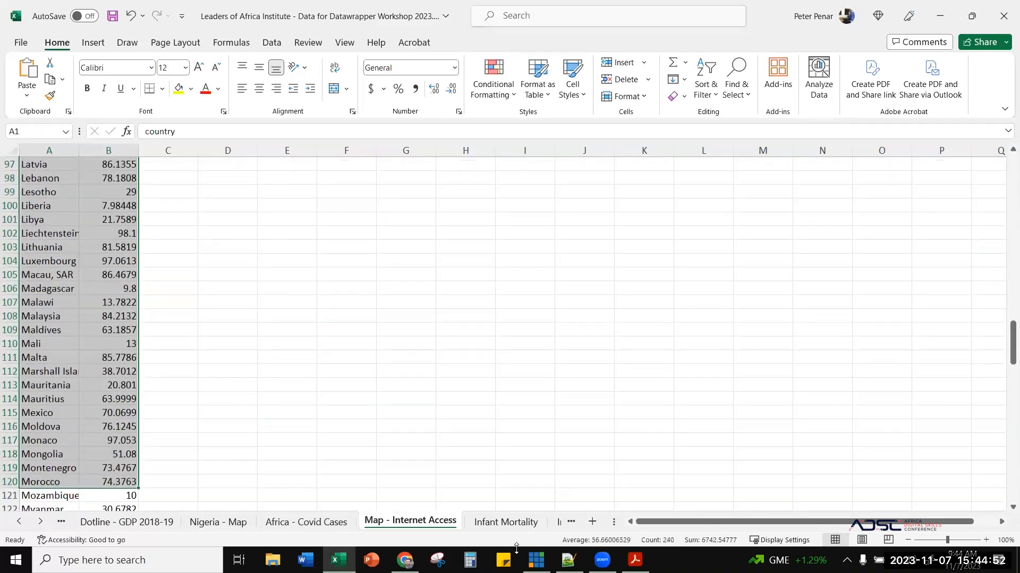
{"action": "scroll", "coordinate": [96, 389], "scroll_direction": "up", "scroll_amount": 20}
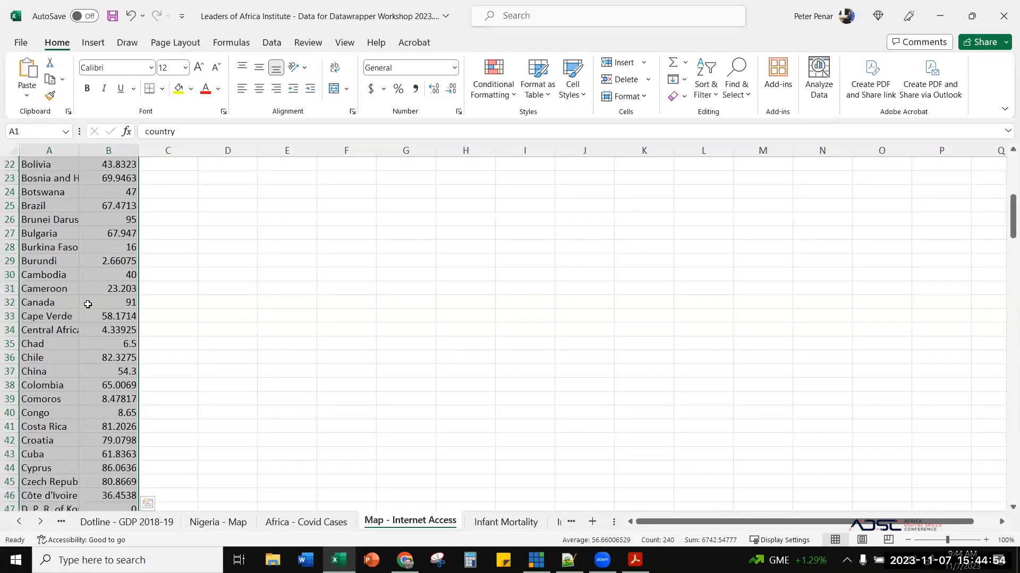
{"action": "left_click", "coordinate": [37, 176]}
{"action": "left_click_drag", "start_coordinate": [37, 164], "coordinate": [85, 481]}
{"action": "right_click", "coordinate": [80, 402]}
{"action": "left_click", "coordinate": [135, 153]}
- Switch to Datawrapper in the browser and create a new choropleth map
{"action": "left_click", "coordinate": [404, 560]}
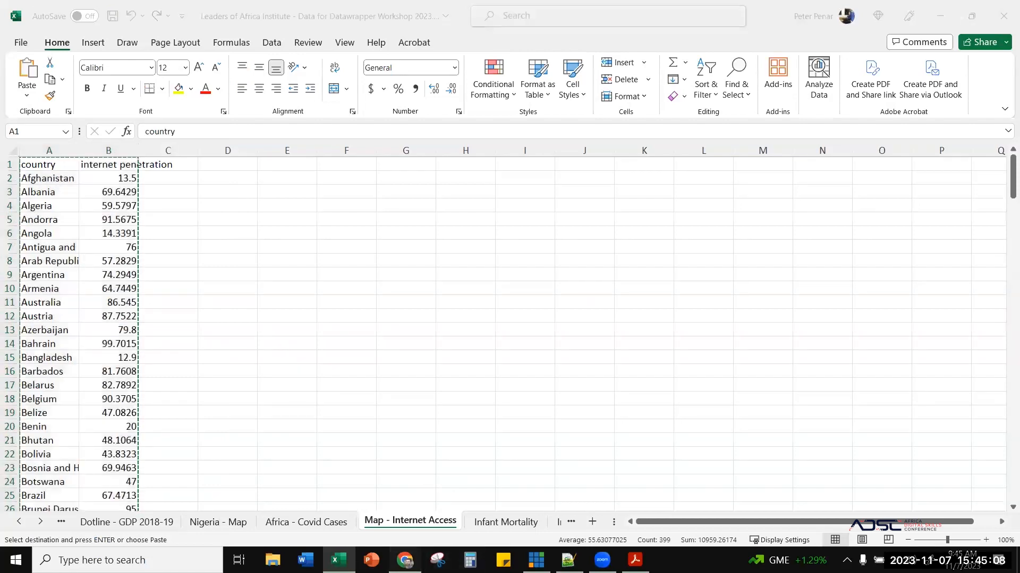
{"action": "mouse_move", "coordinate": [753, 120]}
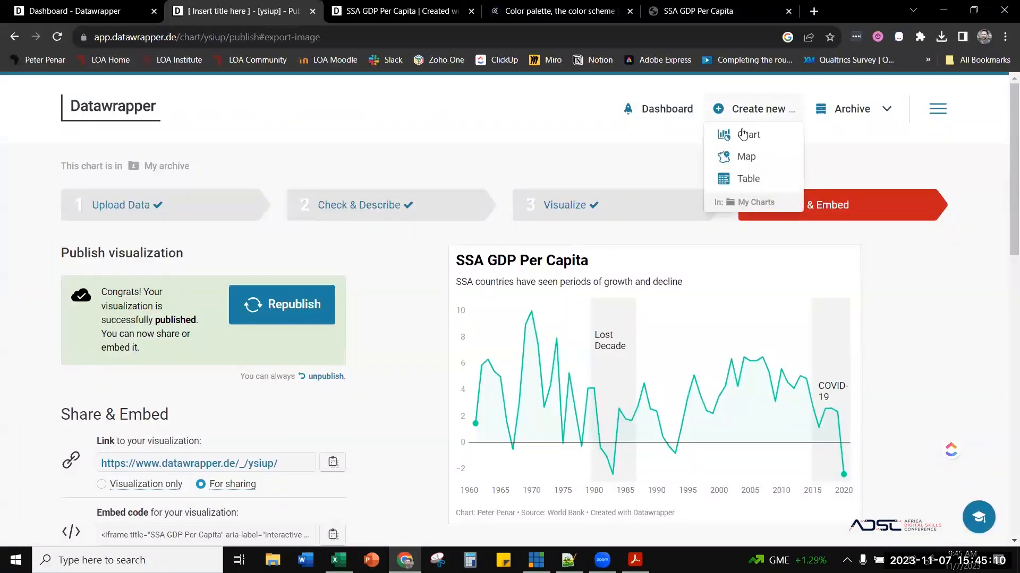
{"action": "left_click", "coordinate": [735, 159]}
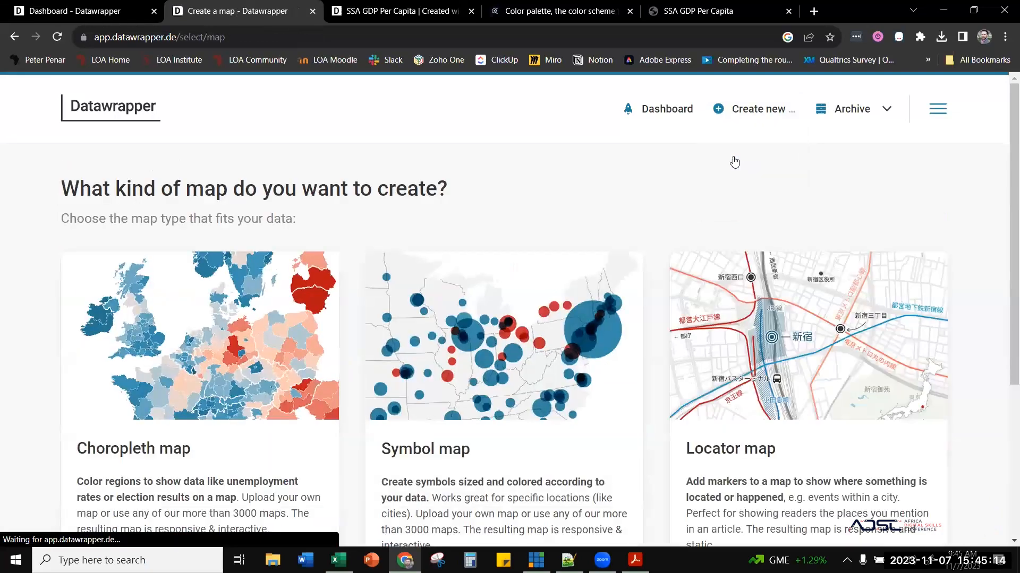
{"action": "scroll", "coordinate": [374, 273], "scroll_direction": "down", "scroll_amount": 2}
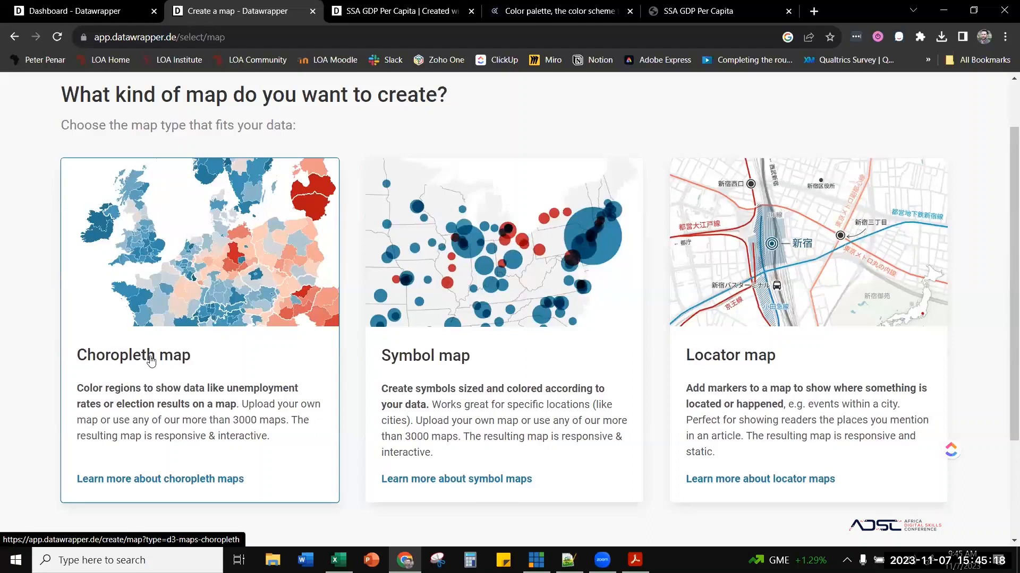
{"action": "left_click", "coordinate": [154, 292]}
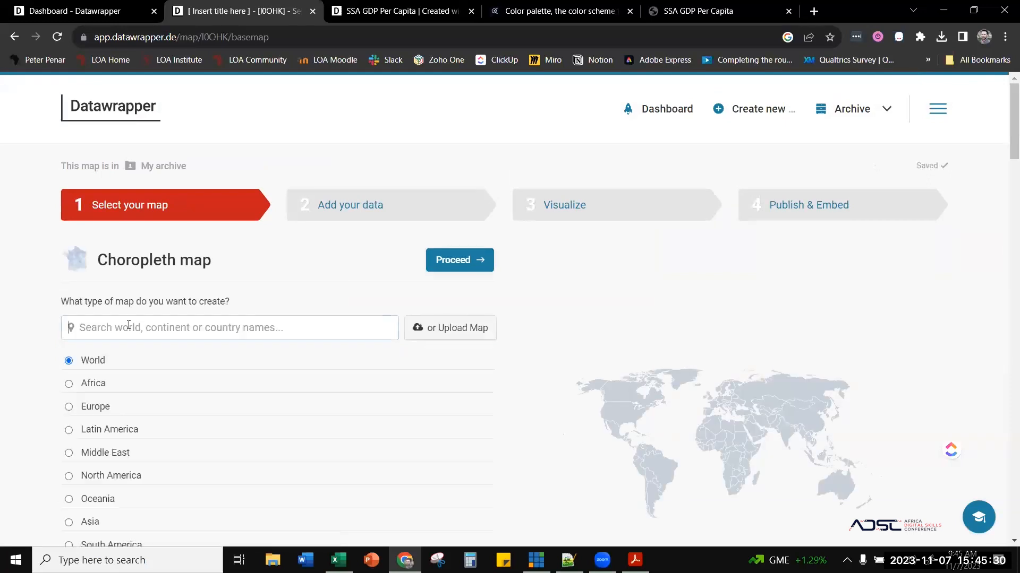
- Search the base maps for ghana and preview Ahafo Districts (2022), Parliamentary Constituencies, Districts (2022) and Regions (2020)
{"action": "type", "text": "ghana"}
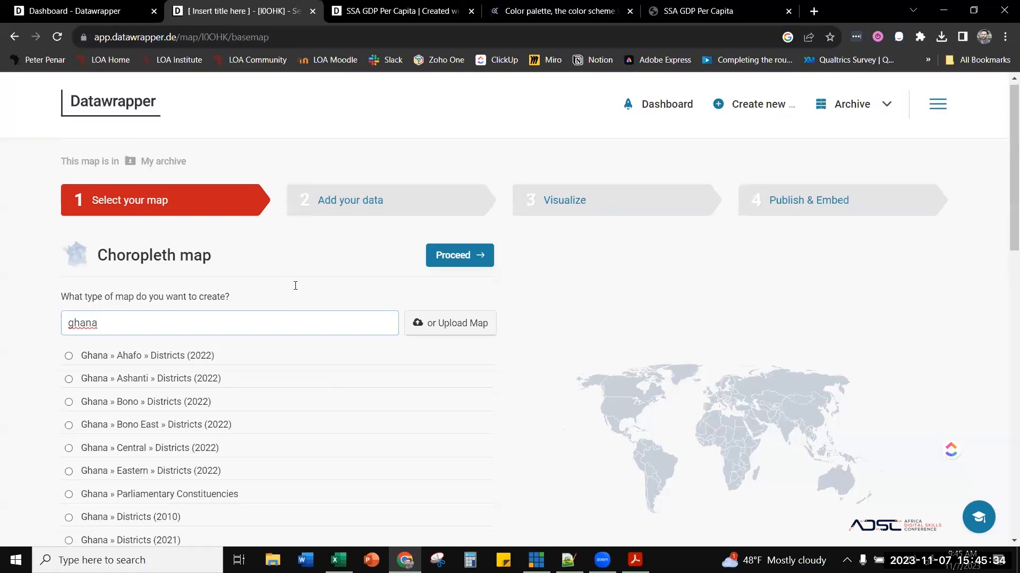
{"action": "scroll", "coordinate": [290, 292], "scroll_direction": "down", "scroll_amount": 2}
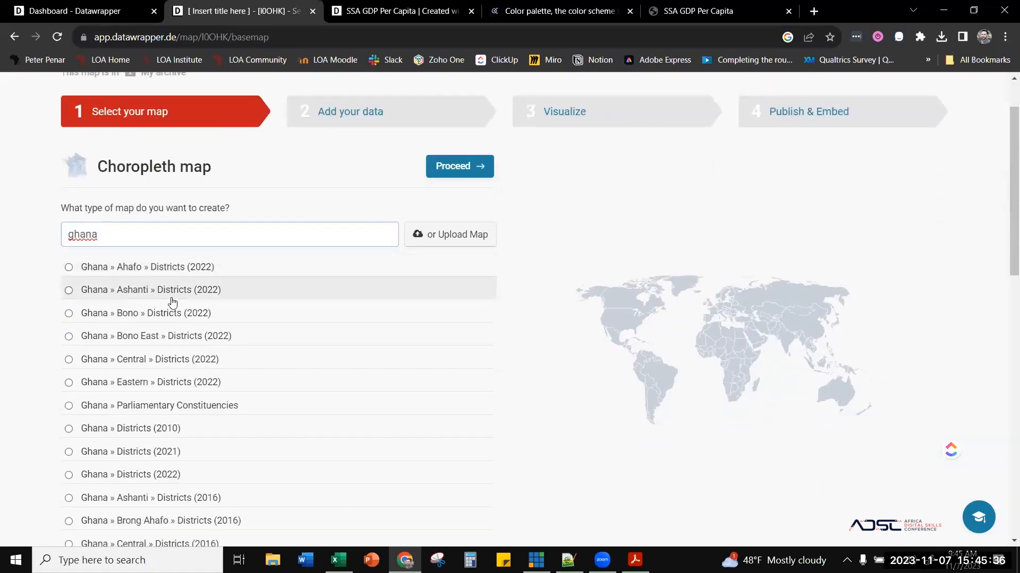
{"action": "left_click", "coordinate": [157, 272]}
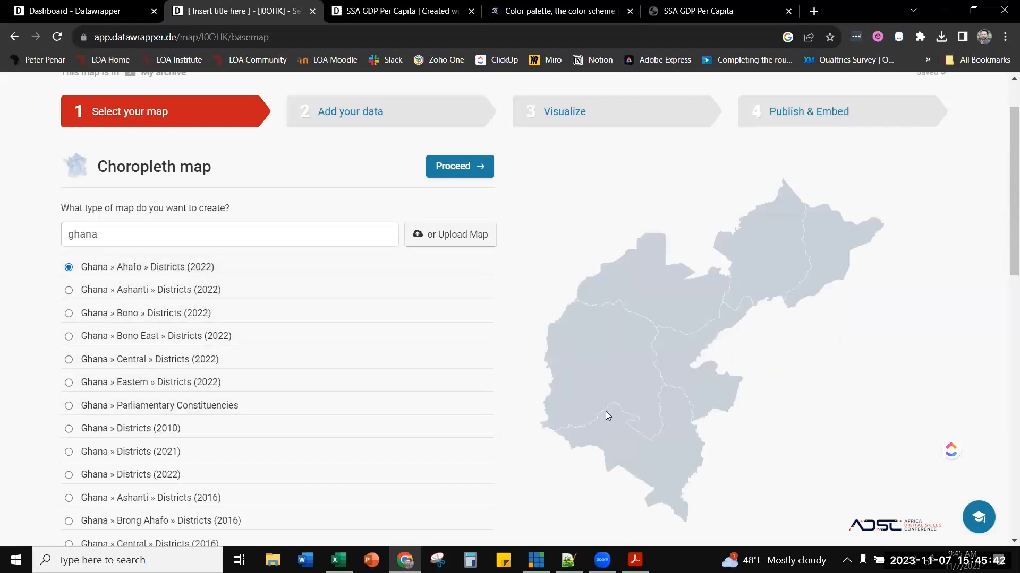
{"action": "left_click", "coordinate": [194, 410]}
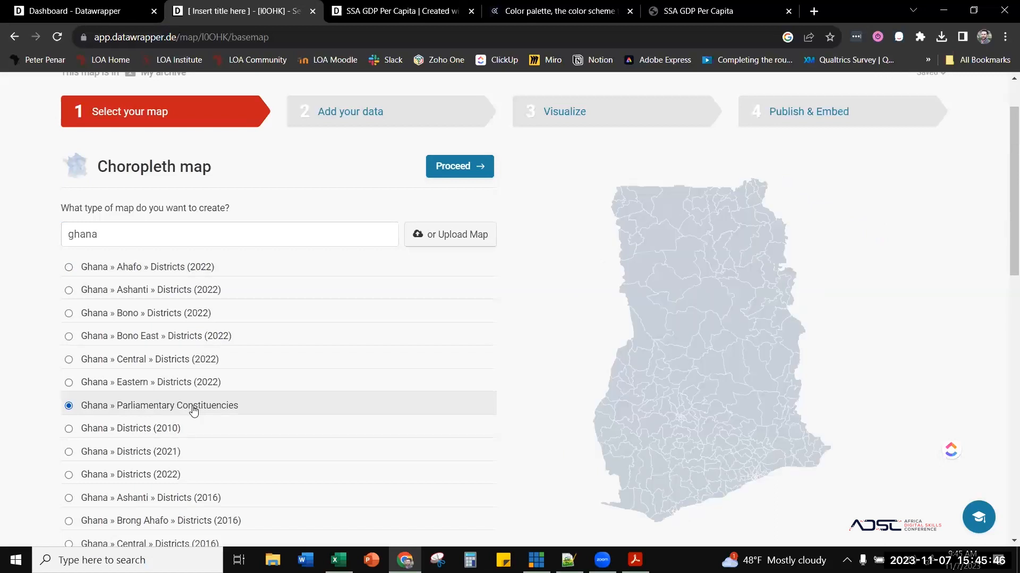
{"action": "left_click", "coordinate": [183, 481]}
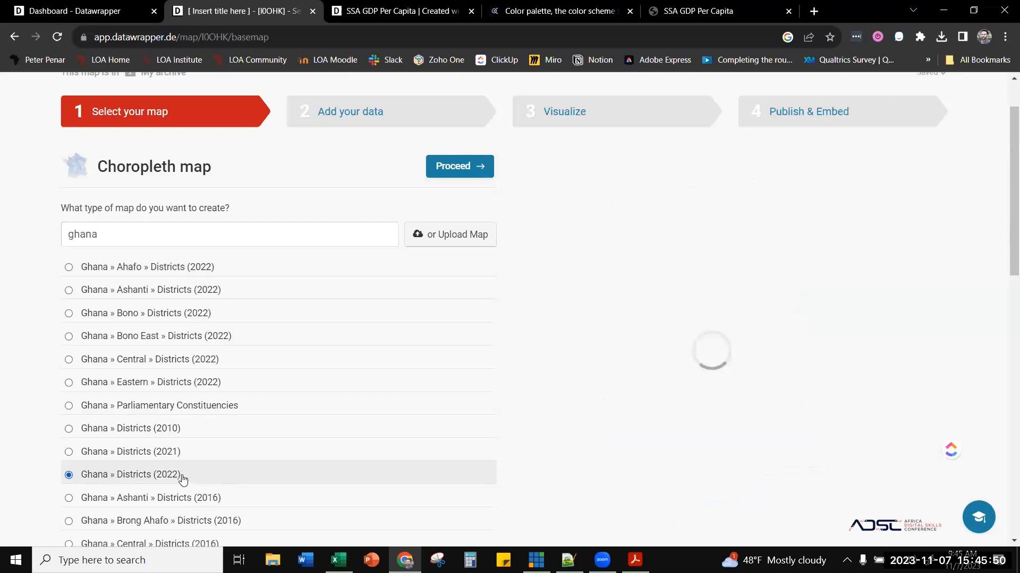
{"action": "scroll", "coordinate": [184, 478], "scroll_direction": "down", "scroll_amount": 2}
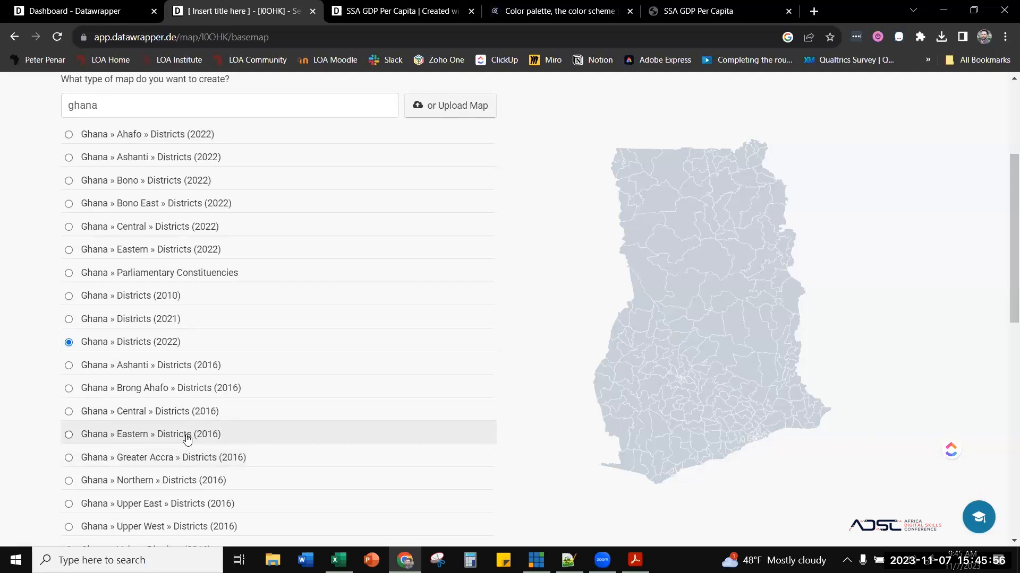
{"action": "scroll", "coordinate": [187, 438], "scroll_direction": "down", "scroll_amount": 2}
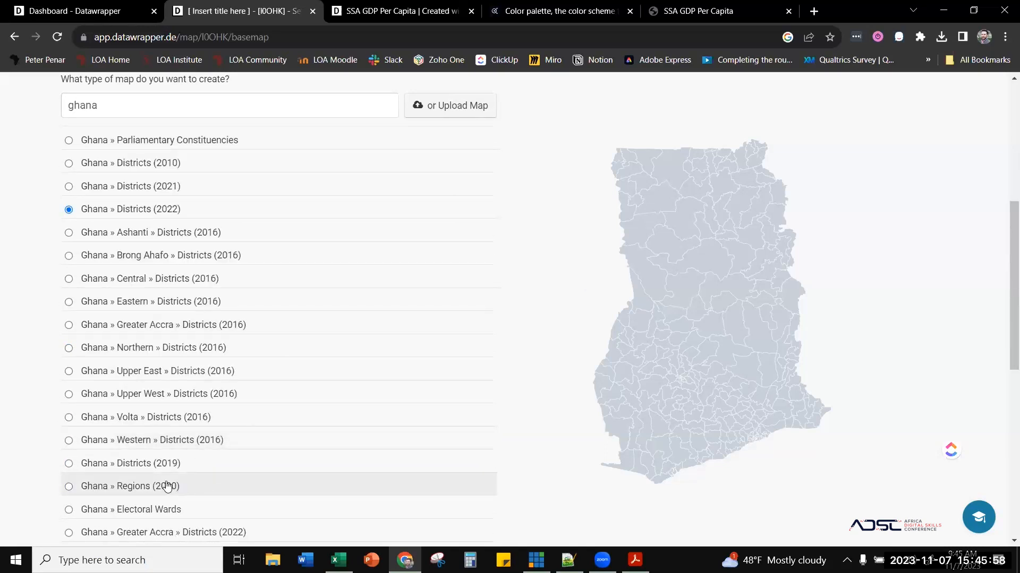
{"action": "left_click", "coordinate": [168, 488]}
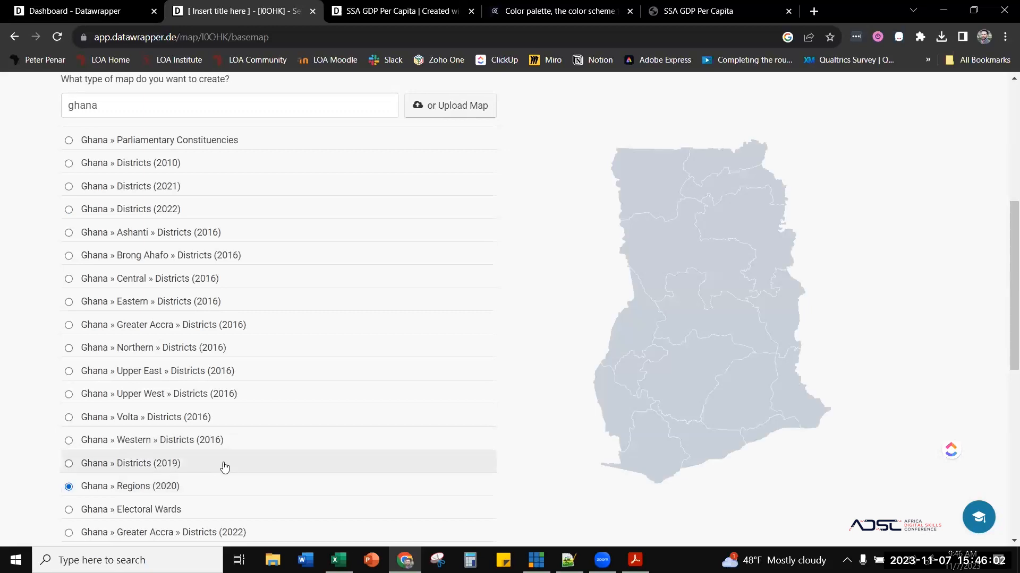
- Clear the base map search, choose the World map and proceed to adding data
{"action": "scroll", "coordinate": [229, 461], "scroll_direction": "up", "scroll_amount": 6}
{"action": "scroll", "coordinate": [229, 461], "scroll_direction": "up", "scroll_amount": 1}
{"action": "left_click_drag", "start_coordinate": [159, 330], "coordinate": [56, 325]}
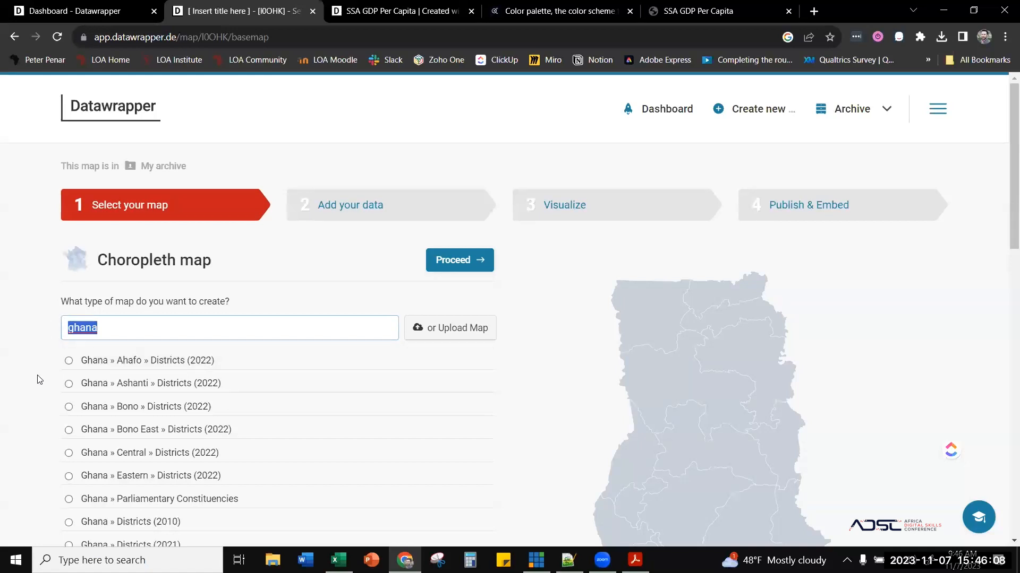
{"action": "key", "text": "BackSpace"}
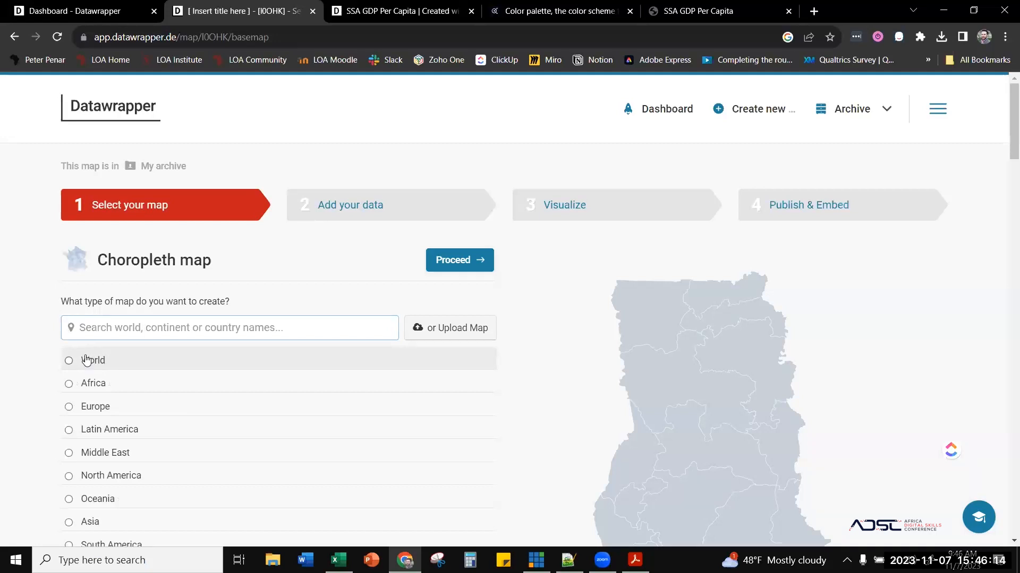
{"action": "left_click", "coordinate": [110, 366]}
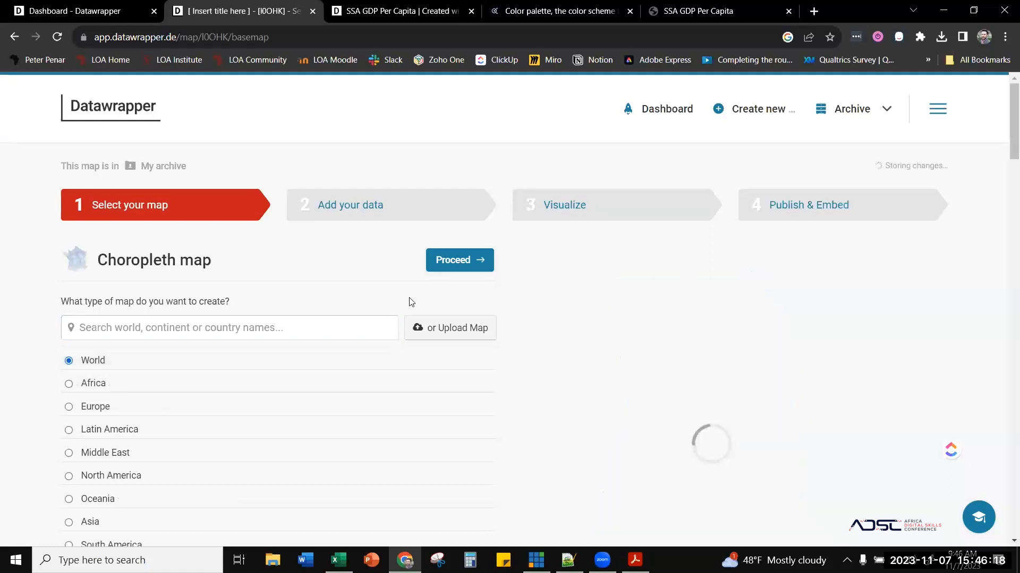
{"action": "left_click", "coordinate": [481, 259]}
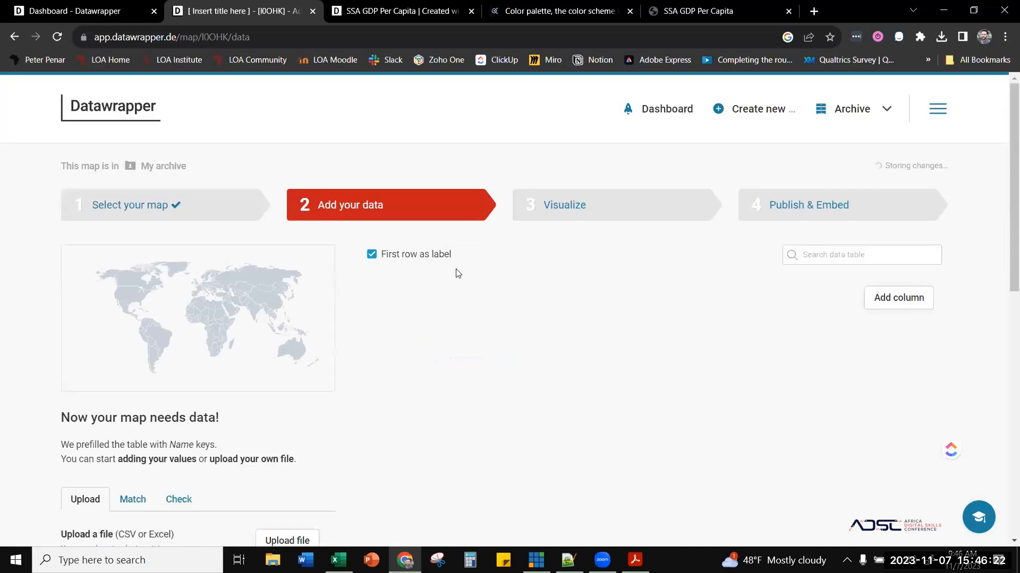
- Paste the copied internet penetration data and load it into the map's data table
{"action": "scroll", "coordinate": [448, 328], "scroll_direction": "down", "scroll_amount": 1}
{"action": "scroll", "coordinate": [447, 328], "scroll_direction": "down", "scroll_amount": 4}
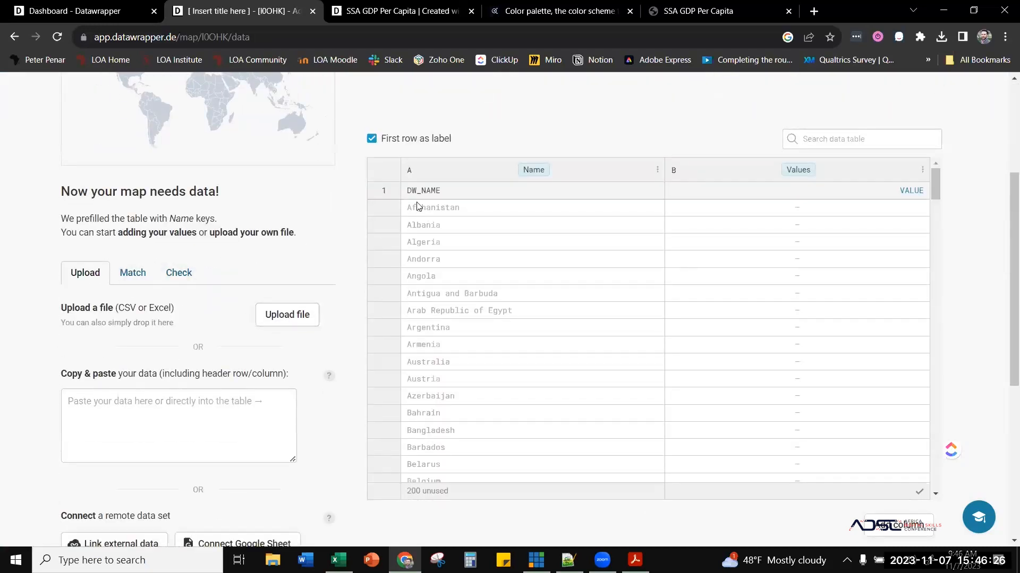
{"action": "left_click", "coordinate": [165, 398]}
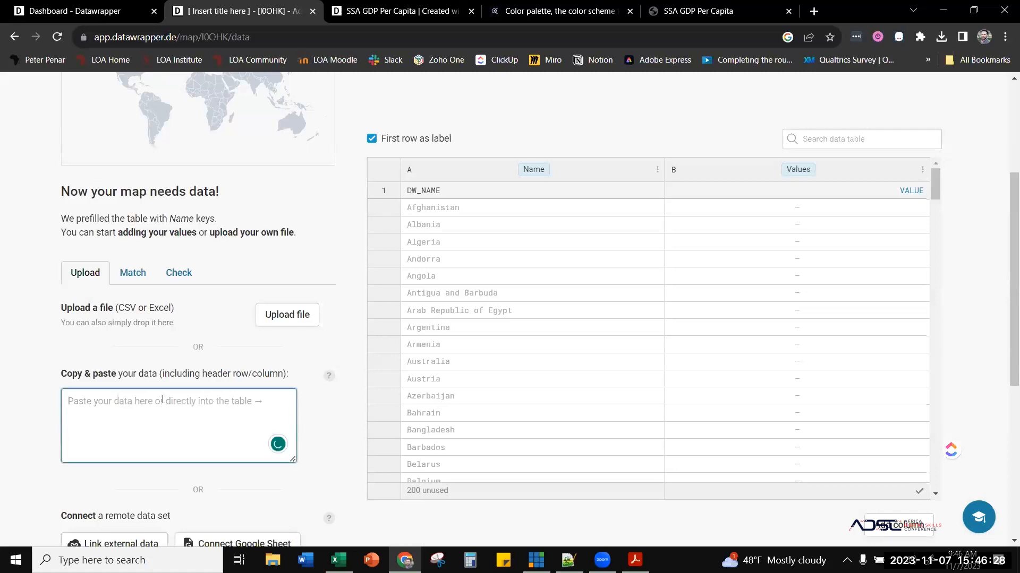
{"action": "key", "text": "ctrl+v"}
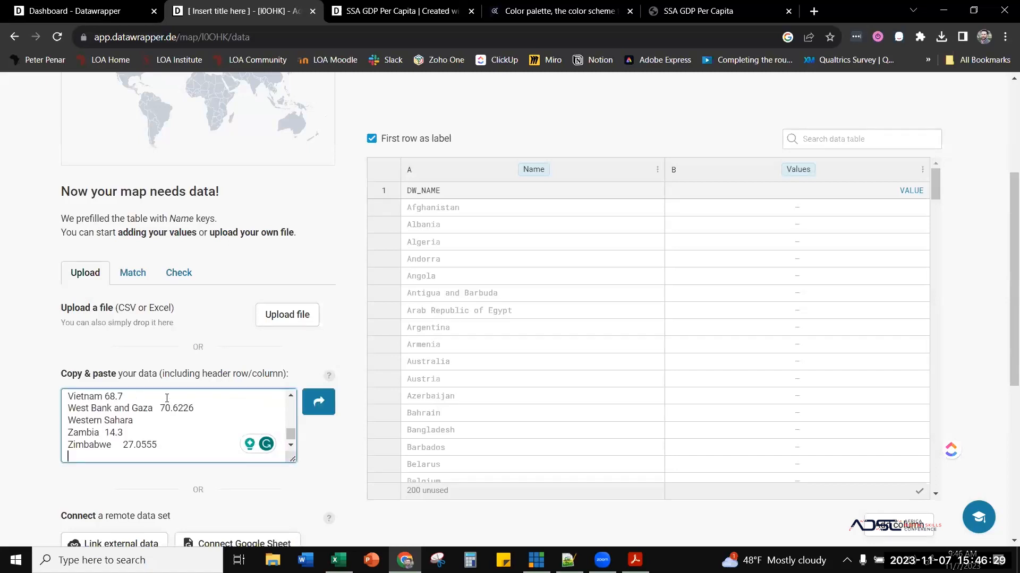
{"action": "left_click", "coordinate": [309, 412]}
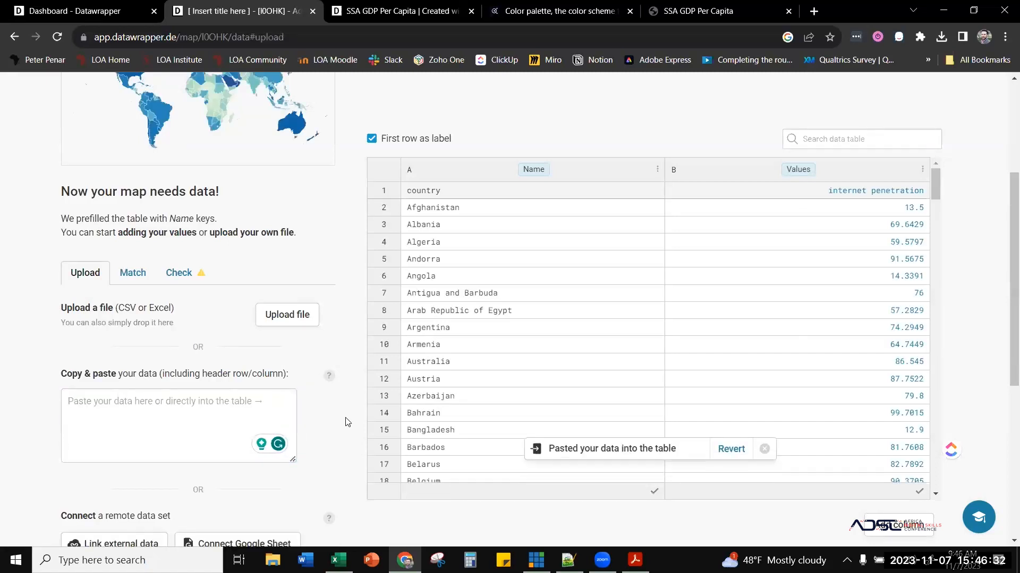
- Review the data check notes for the pasted table, return to the upload view and look over the map preview
{"action": "left_click", "coordinate": [196, 270]}
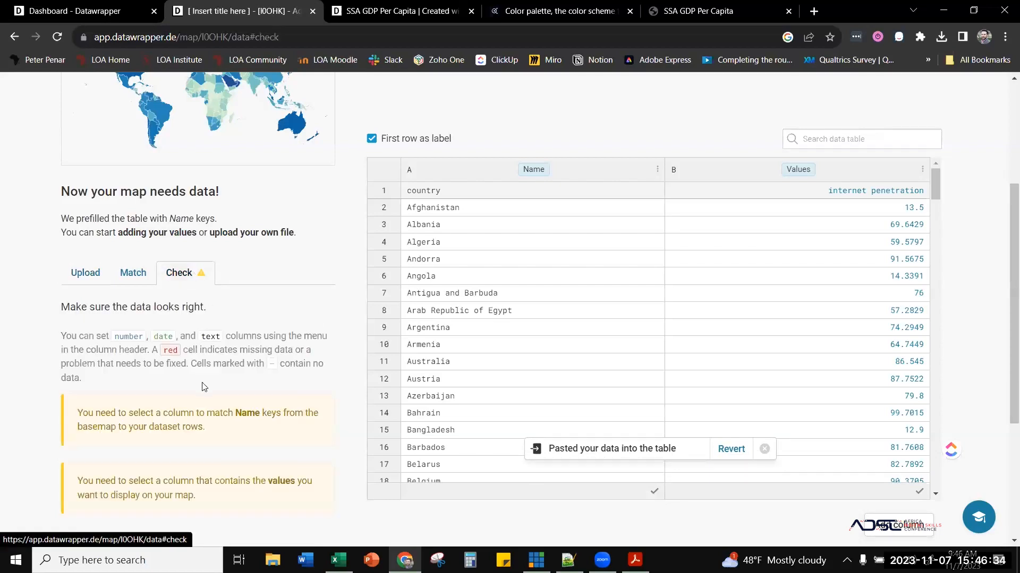
{"action": "scroll", "coordinate": [138, 273], "scroll_direction": "down", "scroll_amount": 3}
{"action": "scroll", "coordinate": [106, 276], "scroll_direction": "up", "scroll_amount": 3}
{"action": "left_click", "coordinate": [83, 277]}
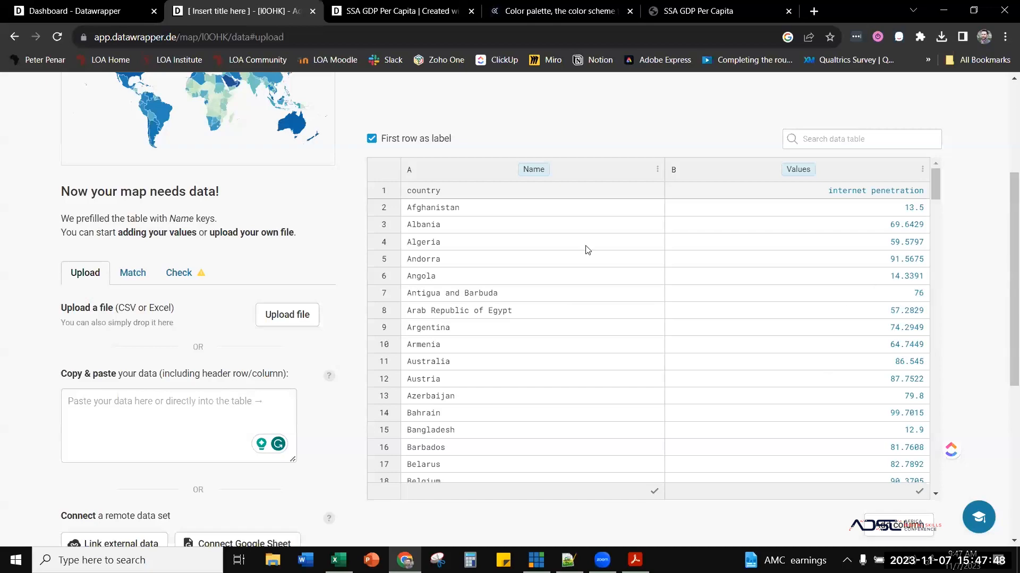
{"action": "scroll", "coordinate": [293, 316], "scroll_direction": "up", "scroll_amount": 5}
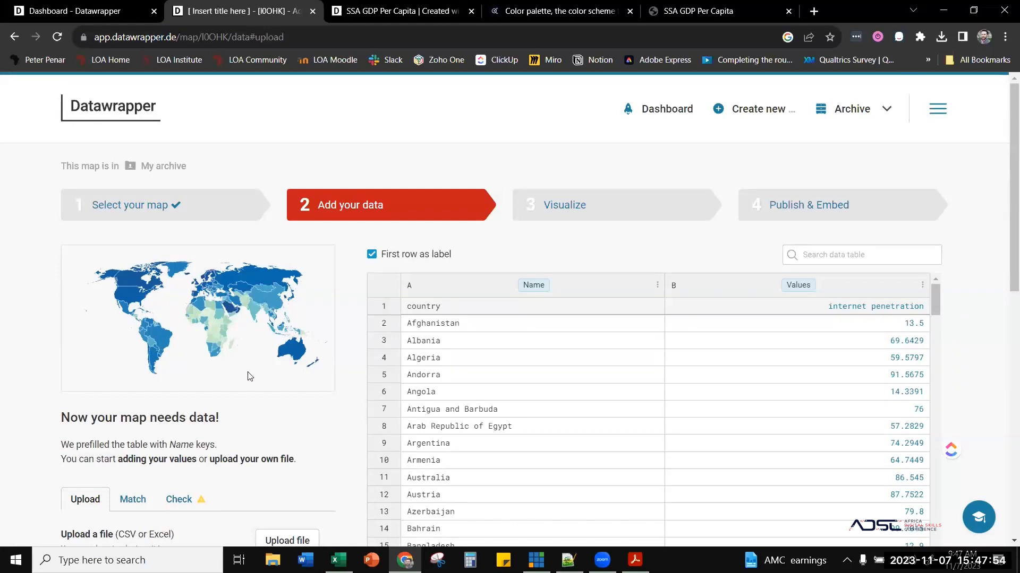
- Proceed through the data matching and checking stages to Visualize, keeping country for Name and internet penetration for Values
{"action": "scroll", "coordinate": [244, 376], "scroll_direction": "down", "scroll_amount": 7}
{"action": "left_click", "coordinate": [173, 353]}
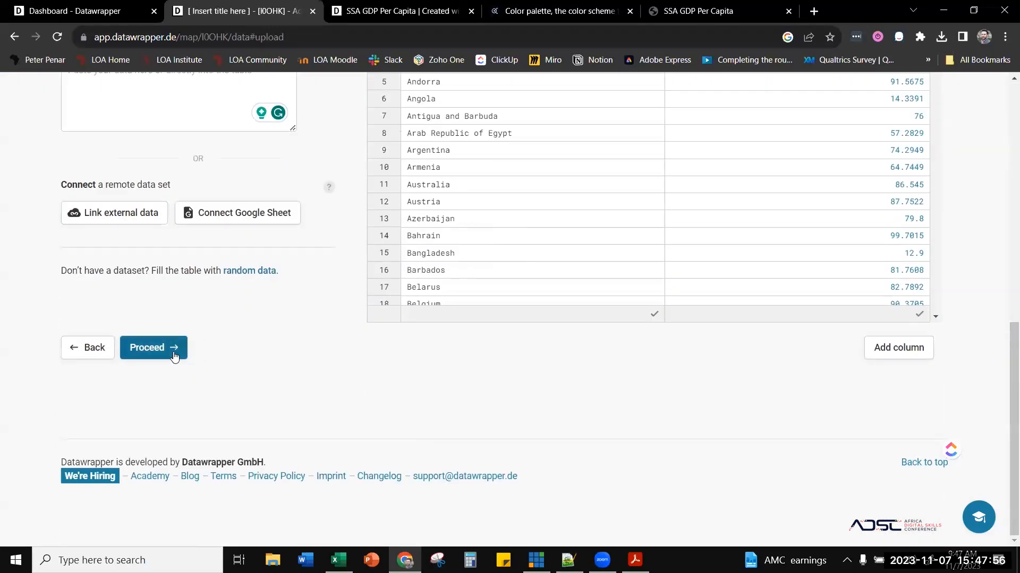
{"action": "scroll", "coordinate": [216, 385], "scroll_direction": "up", "scroll_amount": 3}
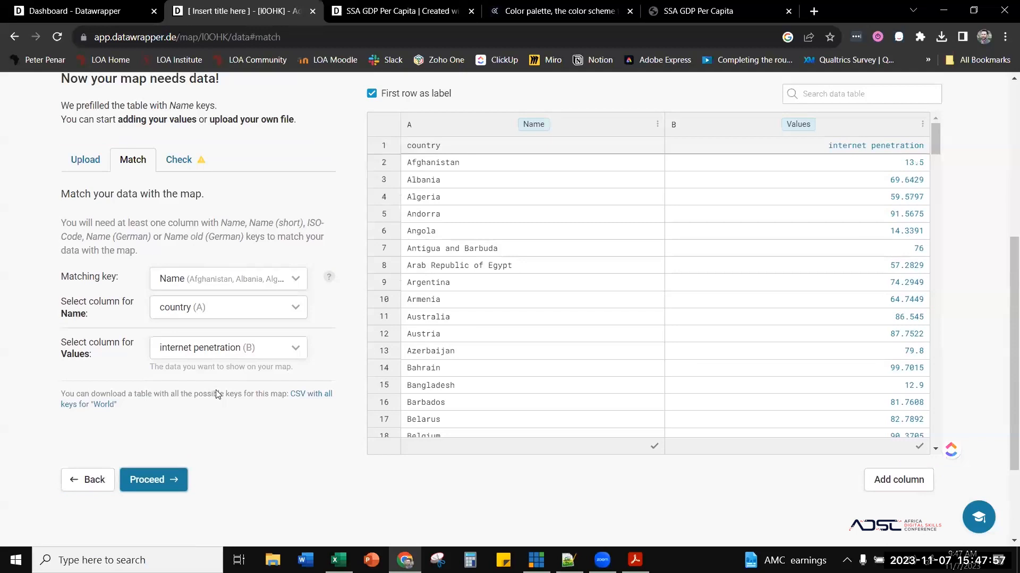
{"action": "left_click", "coordinate": [151, 481]}
{"action": "left_click", "coordinate": [160, 462]}
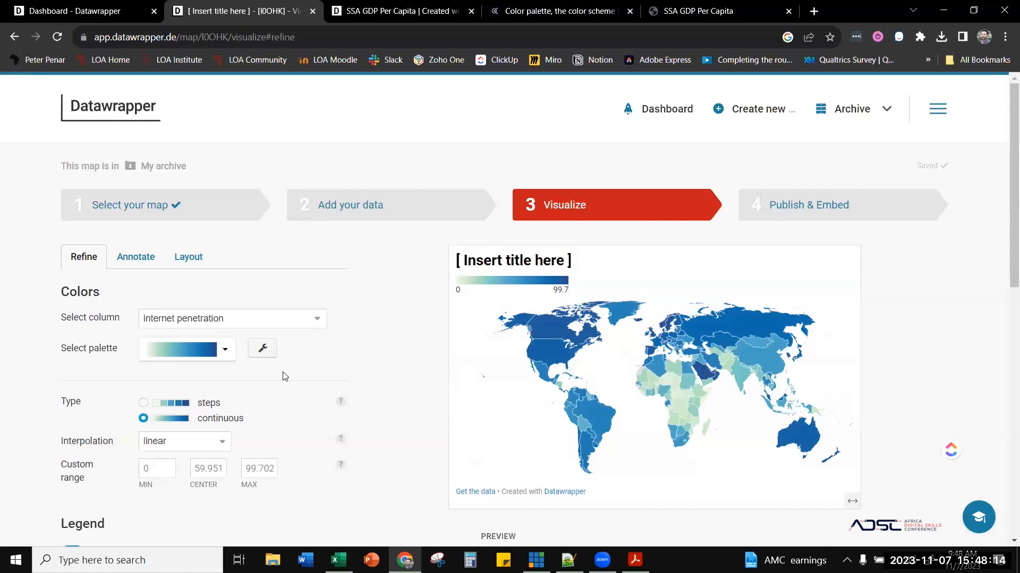
- Check the palette's color stop editor and try the yellow-to-purple palette on the map
{"action": "left_click", "coordinate": [225, 350]}
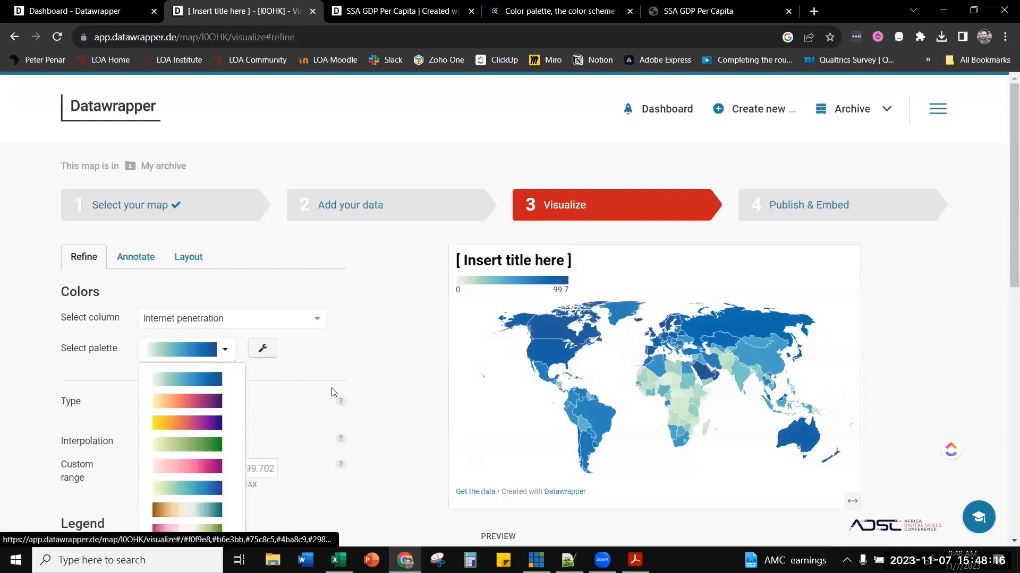
{"action": "scroll", "coordinate": [223, 363], "scroll_direction": "down", "scroll_amount": 3}
{"action": "left_click", "coordinate": [262, 189]}
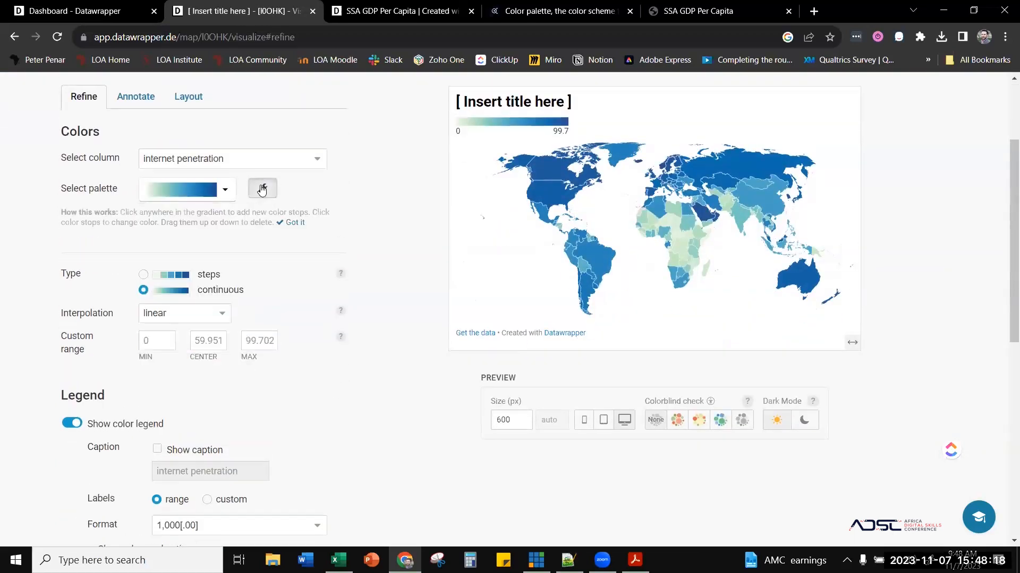
{"action": "left_click", "coordinate": [262, 189]}
{"action": "left_click", "coordinate": [192, 189]}
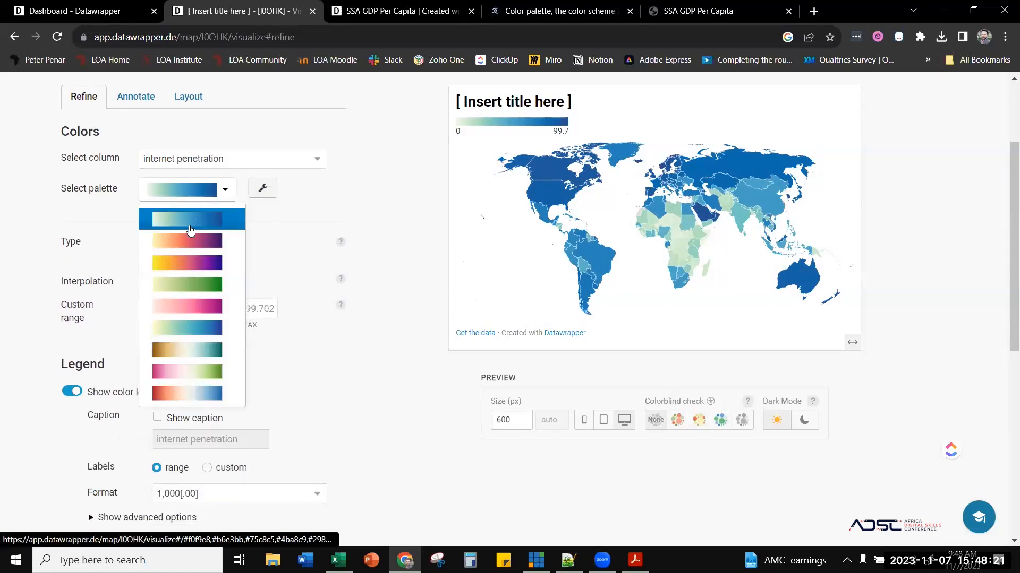
{"action": "left_click", "coordinate": [192, 262]}
- Apply the light yellow to green to dark blue palette to the map
{"action": "left_click", "coordinate": [217, 200]}
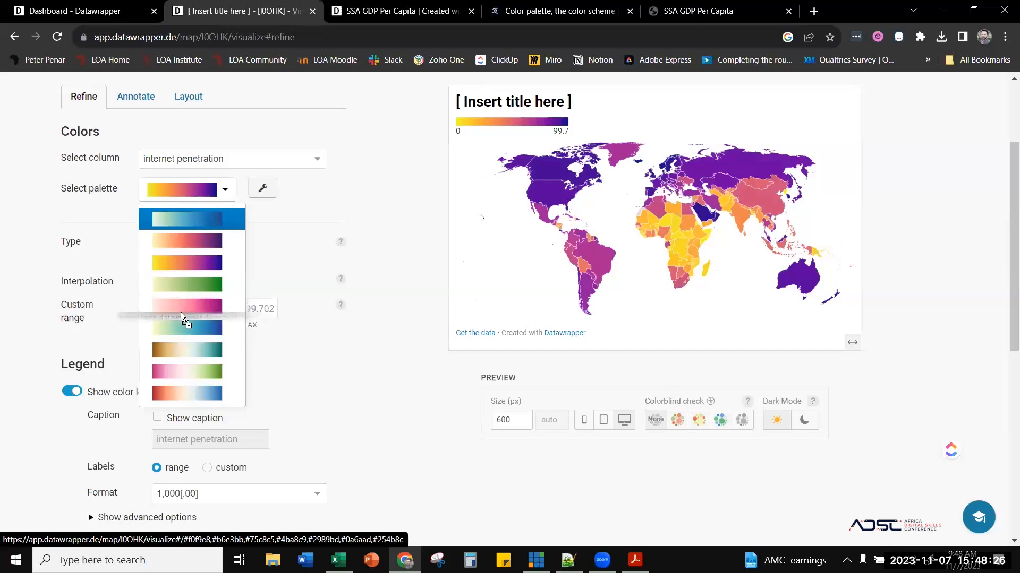
{"action": "left_click", "coordinate": [191, 330]}
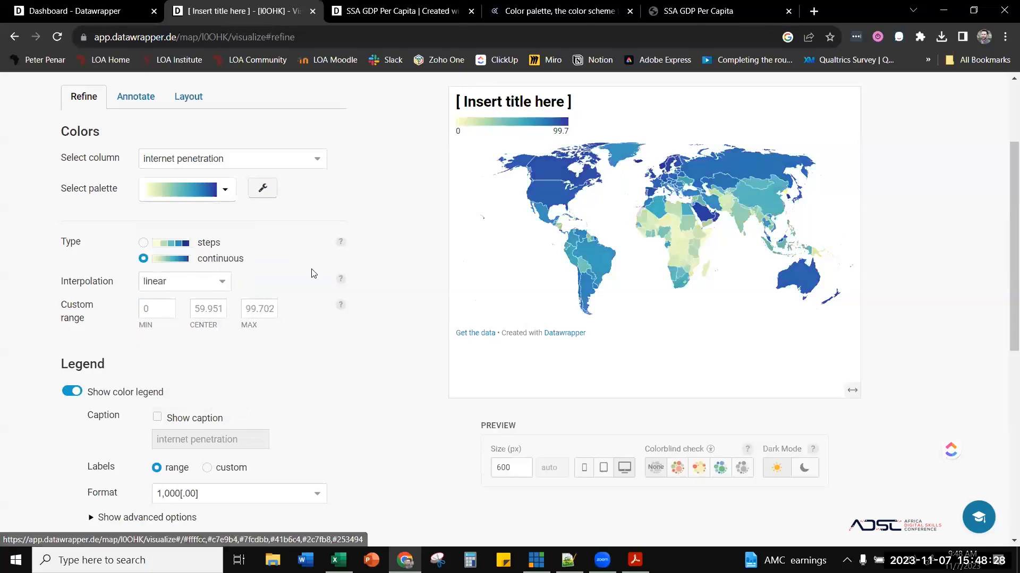
{"action": "scroll", "coordinate": [643, 294], "scroll_direction": "up", "scroll_amount": 3}
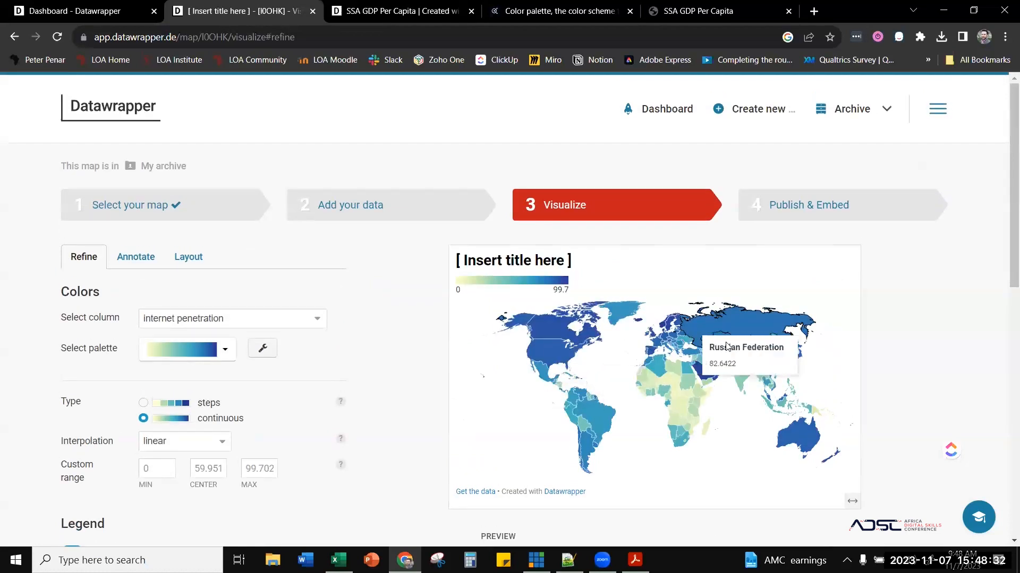
- Review the column settings for internet penetration in the data table and return to the Visualize stage
{"action": "left_click", "coordinate": [403, 209]}
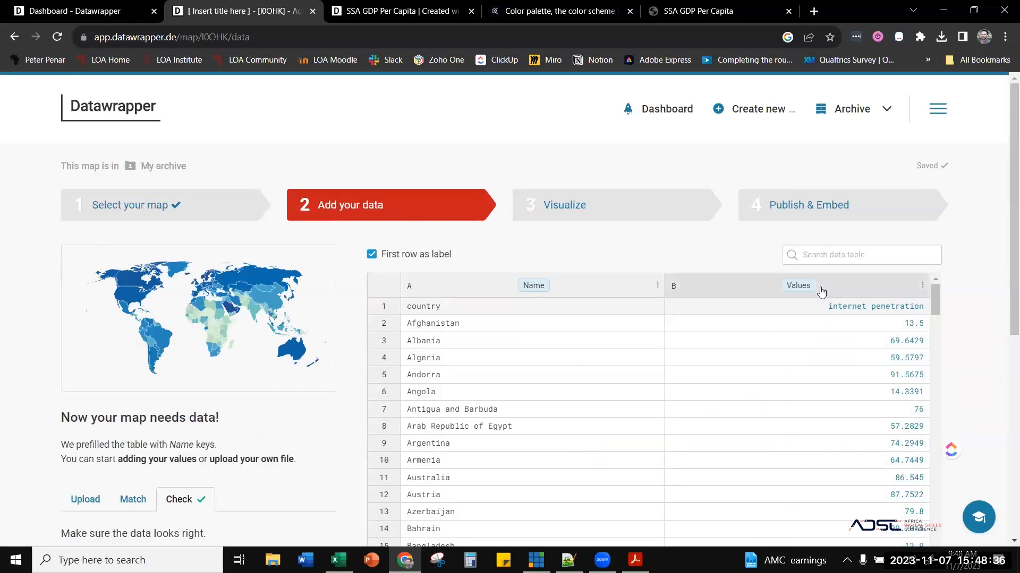
{"action": "left_click", "coordinate": [803, 284]}
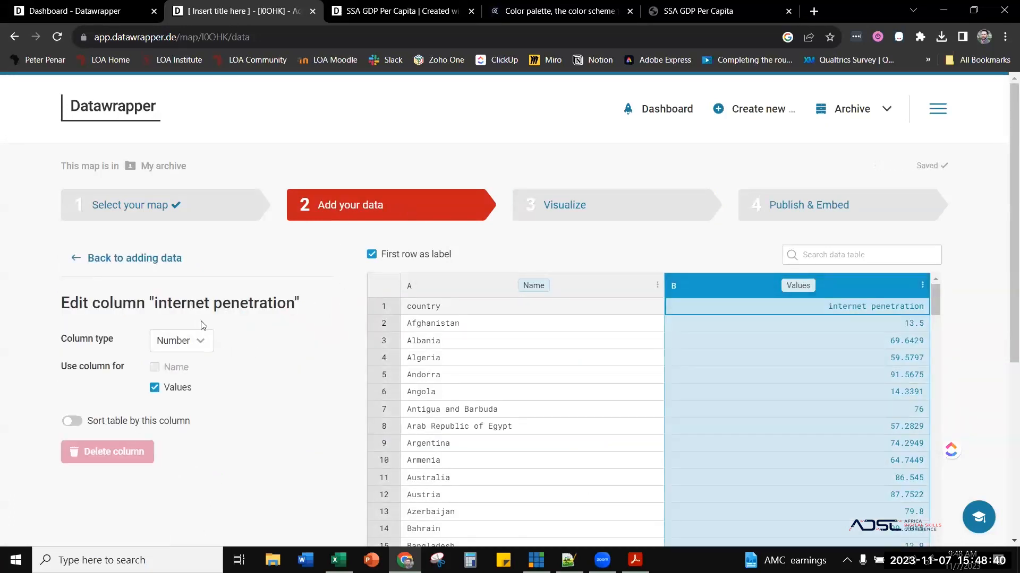
{"action": "left_click", "coordinate": [558, 216]}
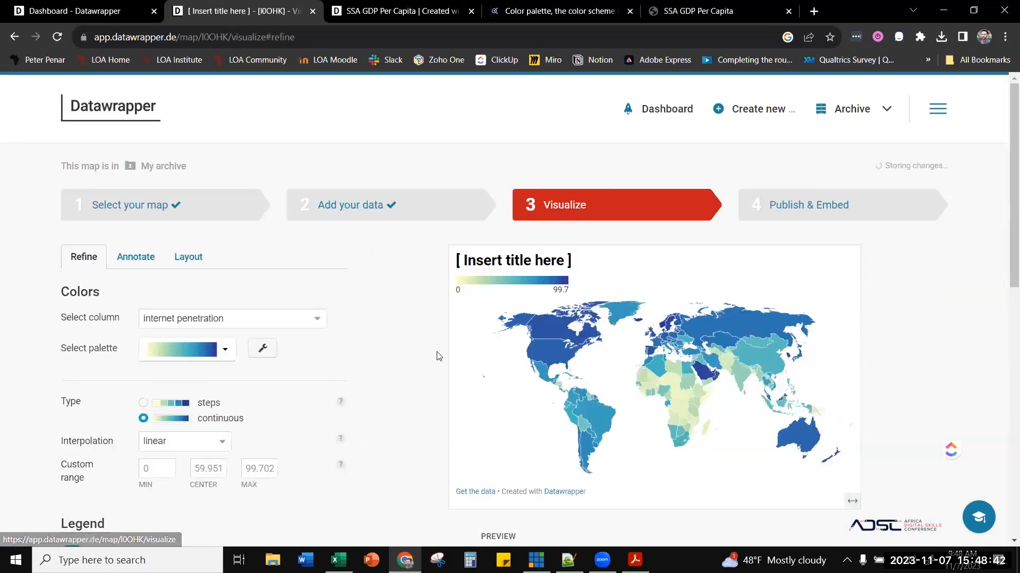
- Set the color legend's number format to 0%
{"action": "scroll", "coordinate": [426, 356], "scroll_direction": "down", "scroll_amount": 2}
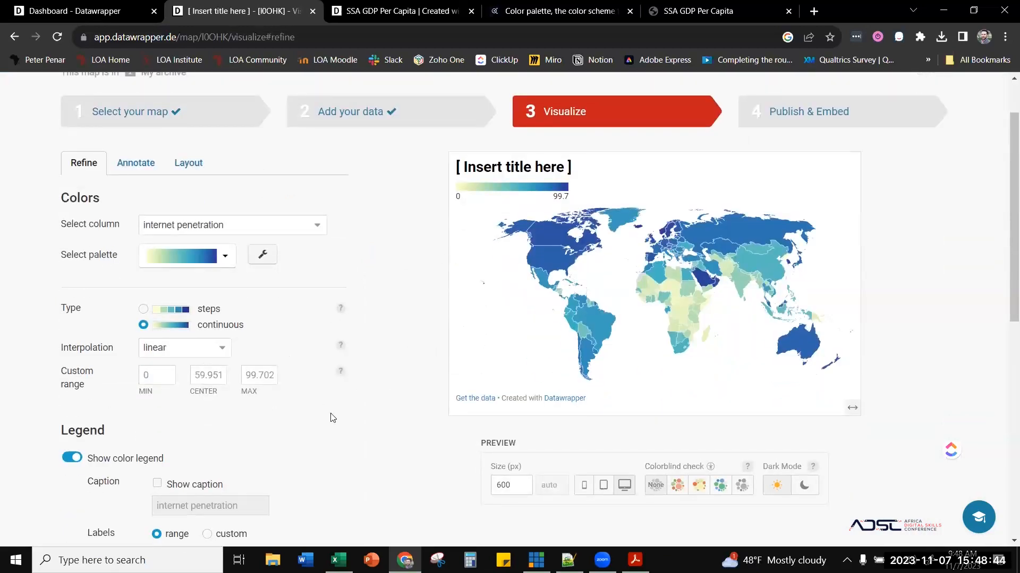
{"action": "scroll", "coordinate": [335, 420], "scroll_direction": "down", "scroll_amount": 1}
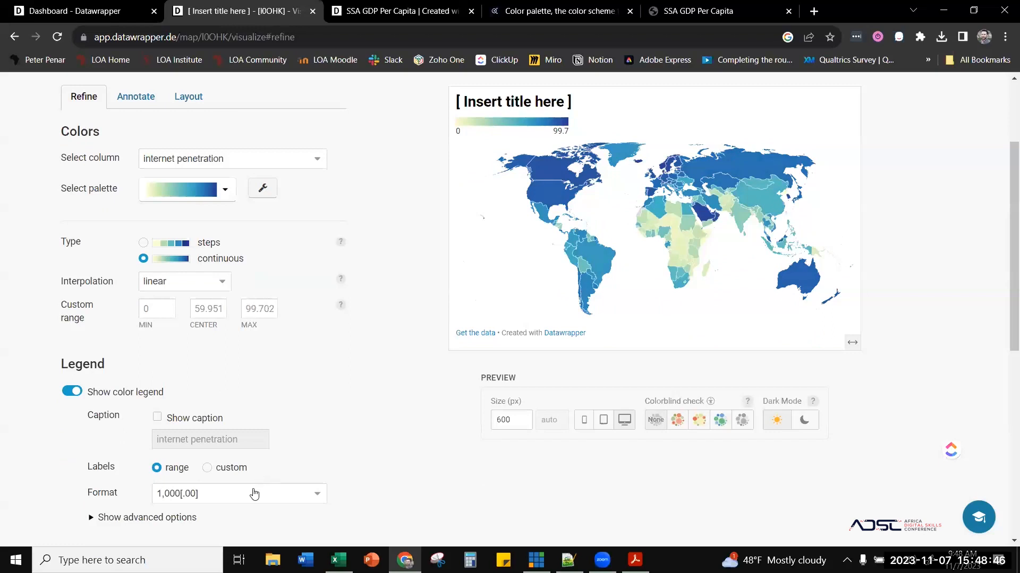
{"action": "left_click", "coordinate": [250, 494]}
{"action": "left_click", "coordinate": [170, 359]}
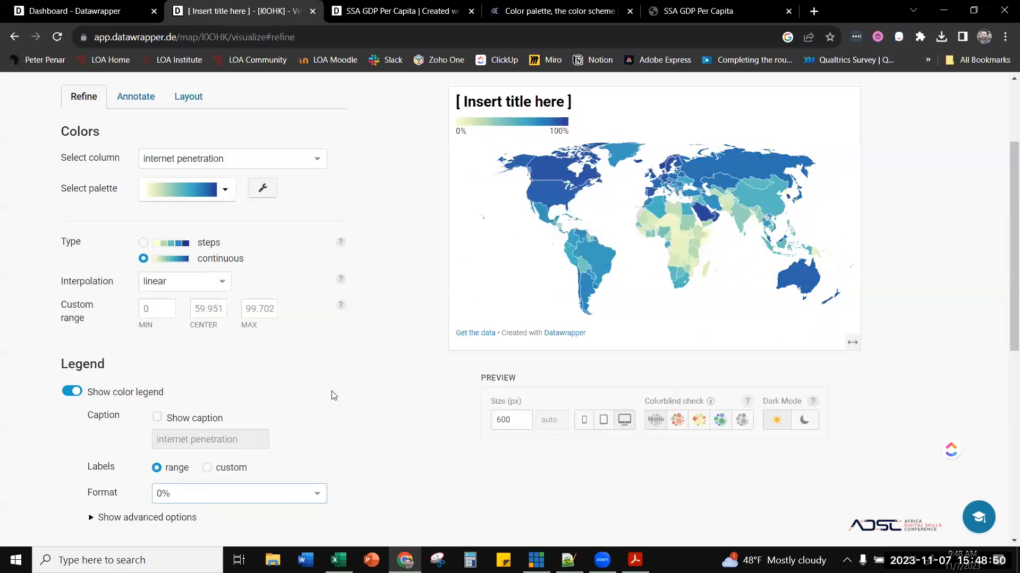
- Expand the legend's advanced options and try out the legend caption, switching it back off
{"action": "scroll", "coordinate": [334, 403], "scroll_direction": "down", "scroll_amount": 2}
{"action": "left_click", "coordinate": [177, 385]}
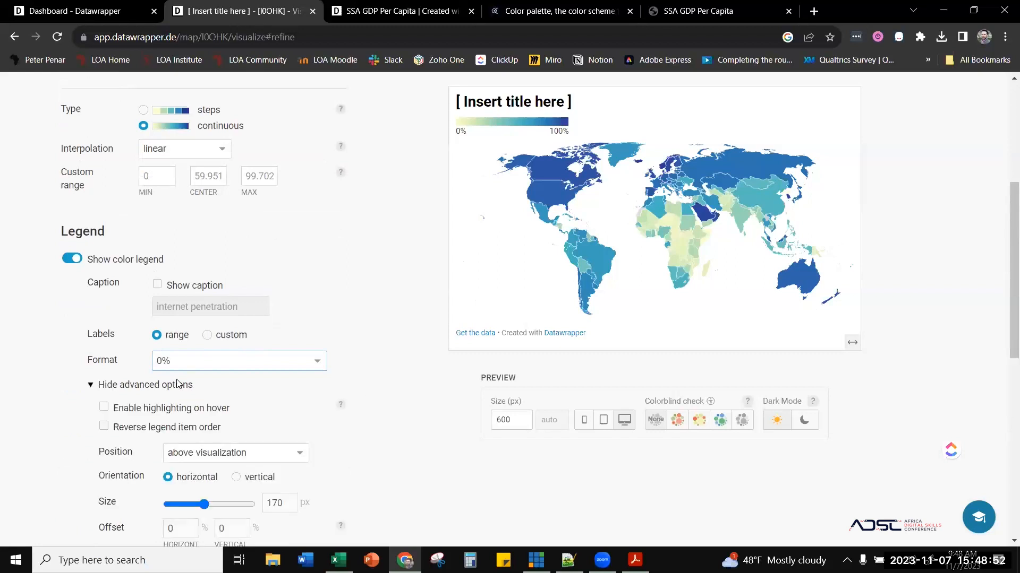
{"action": "scroll", "coordinate": [361, 413], "scroll_direction": "down", "scroll_amount": 1}
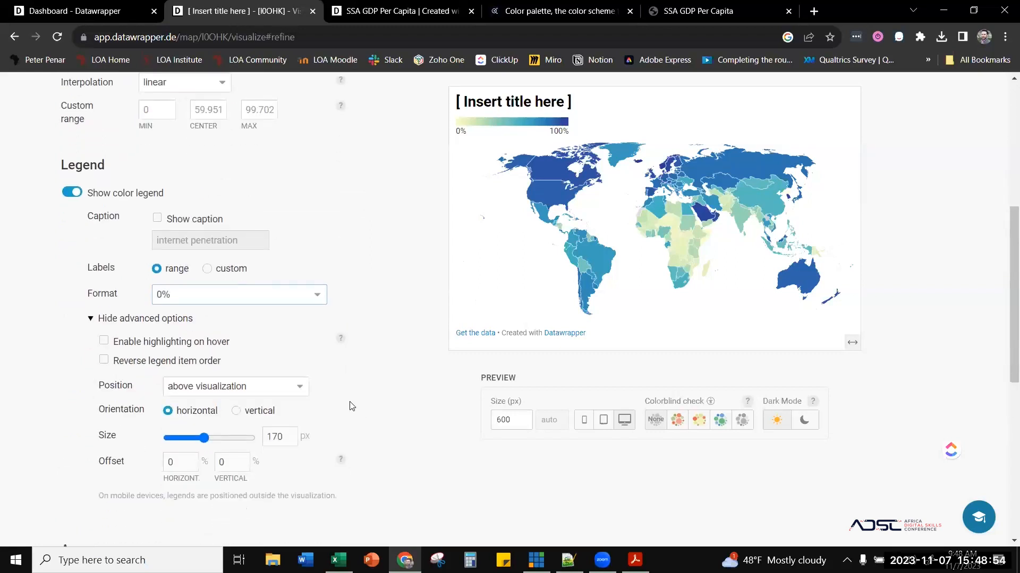
{"action": "left_click", "coordinate": [157, 218]}
{"action": "left_click", "coordinate": [158, 219]}
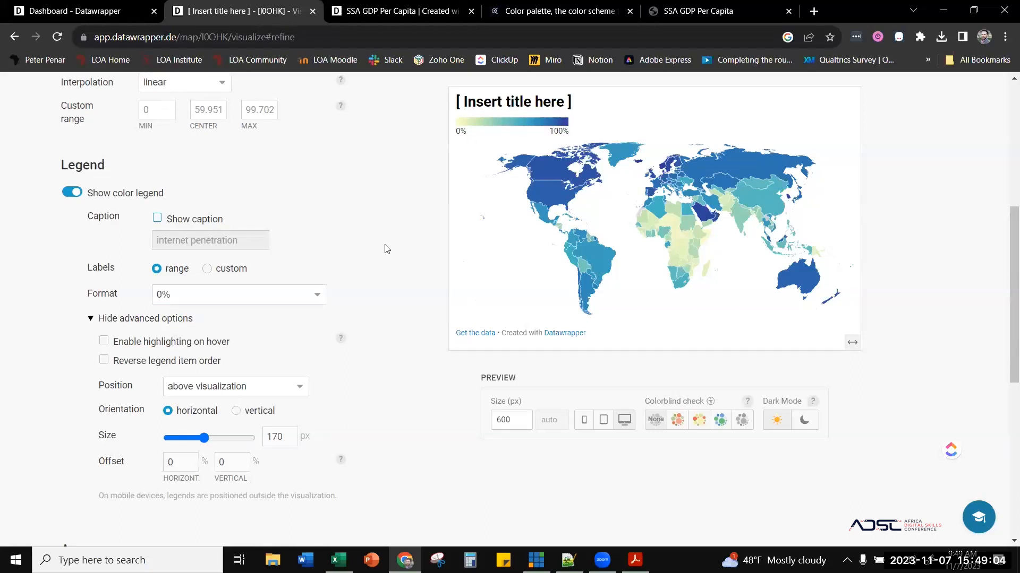
- Change the color scale type from continuous to steps and check the map with its stepped legend
{"action": "scroll", "coordinate": [360, 280], "scroll_direction": "up", "scroll_amount": 4}
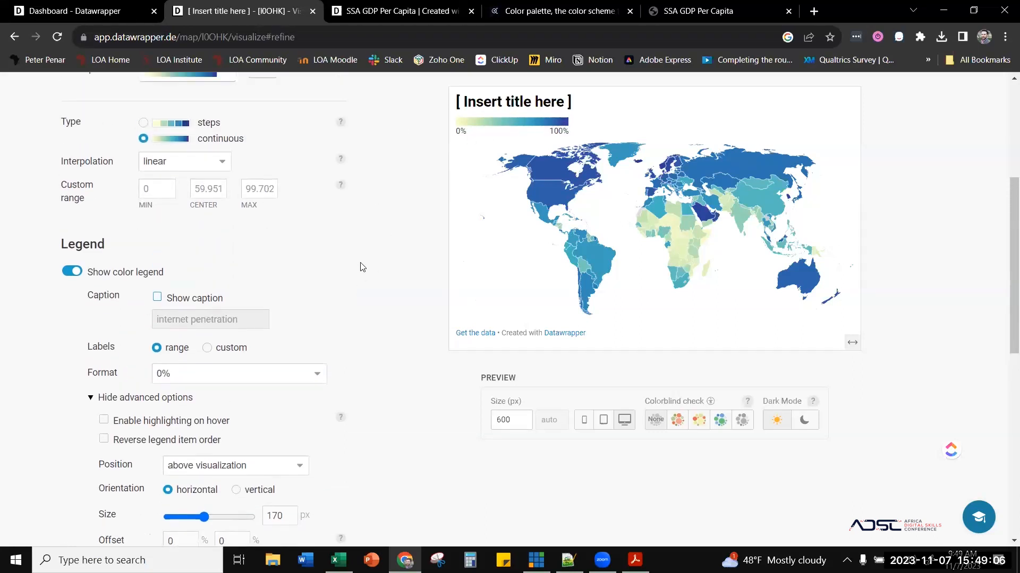
{"action": "scroll", "coordinate": [360, 267], "scroll_direction": "down", "scroll_amount": 1}
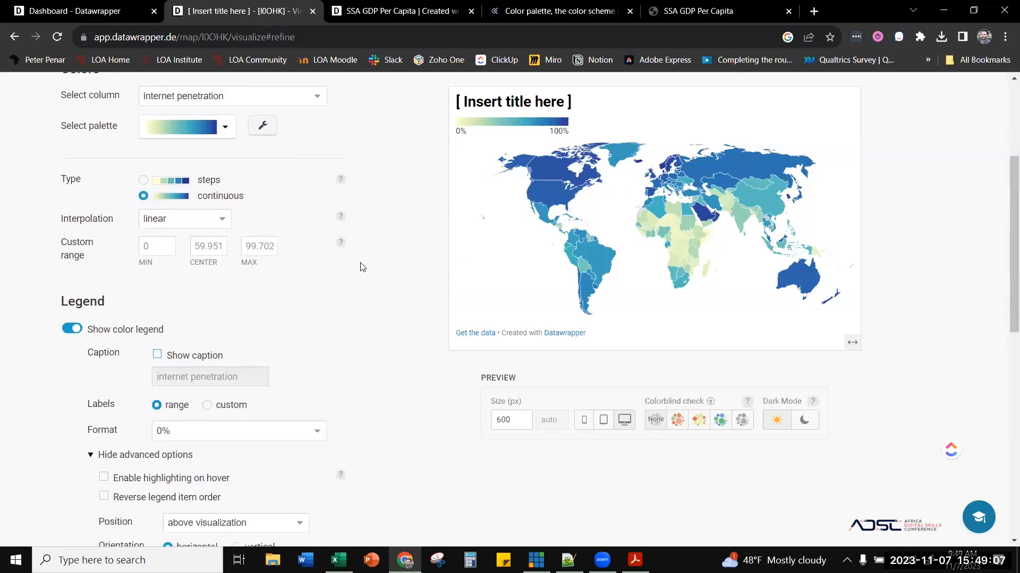
{"action": "left_click", "coordinate": [143, 178]}
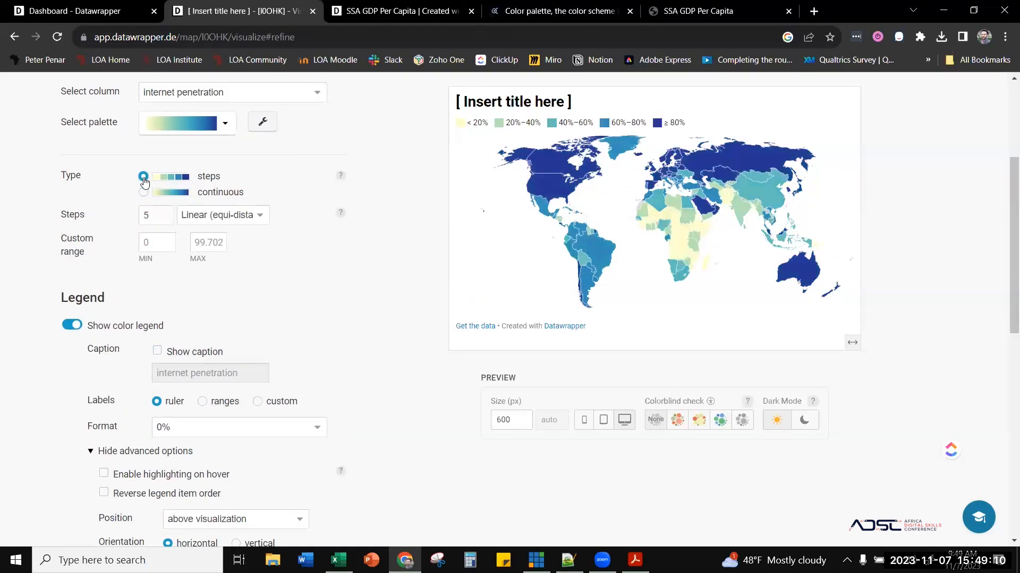
{"action": "scroll", "coordinate": [325, 258], "scroll_direction": "up", "scroll_amount": 4}
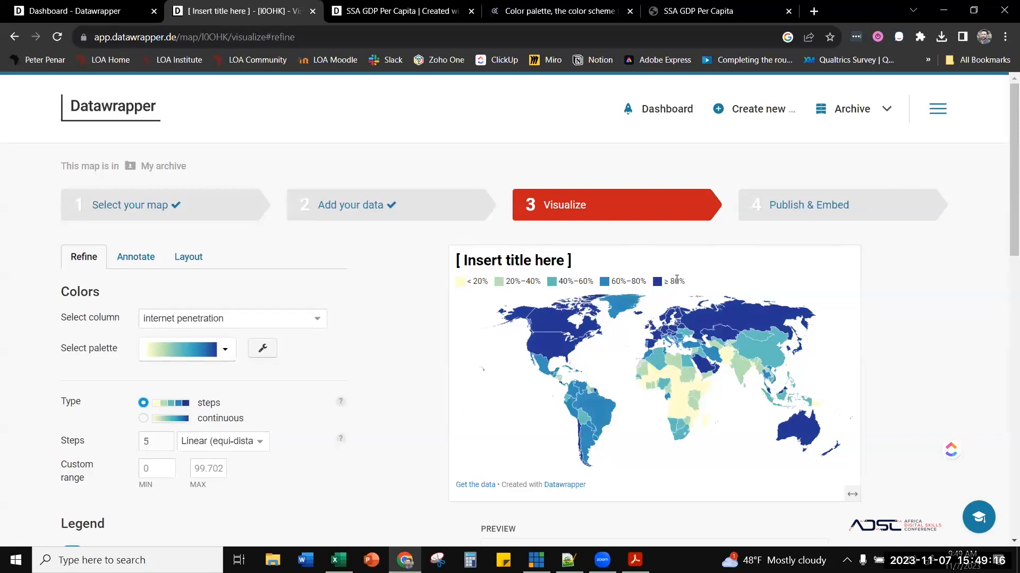
- Examine the map's color, type and legend settings, including the available palettes and the gradient editor
{"action": "scroll", "coordinate": [326, 363], "scroll_direction": "down", "scroll_amount": 4}
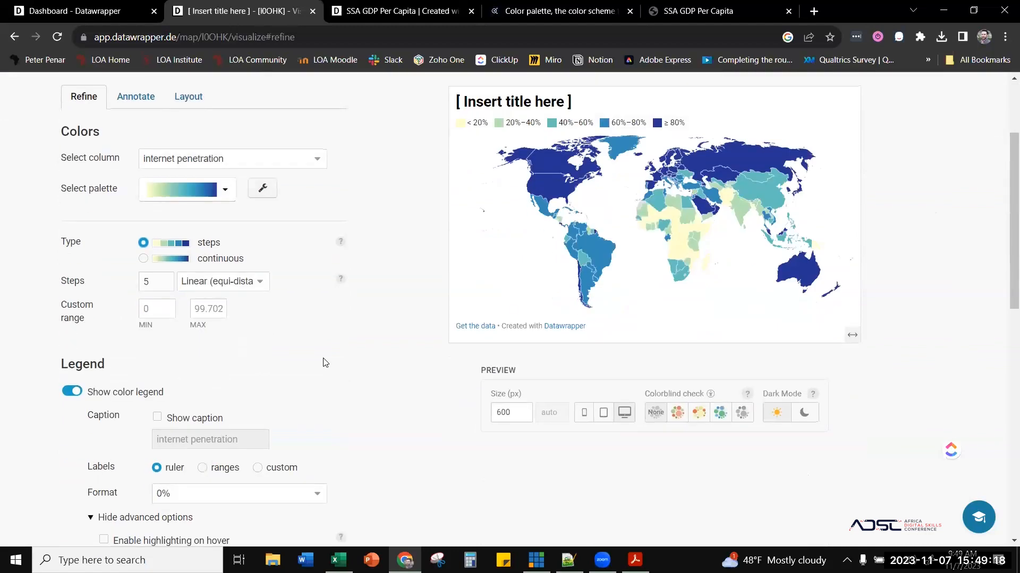
{"action": "scroll", "coordinate": [325, 363], "scroll_direction": "down", "scroll_amount": 3}
{"action": "scroll", "coordinate": [326, 362], "scroll_direction": "up", "scroll_amount": 3}
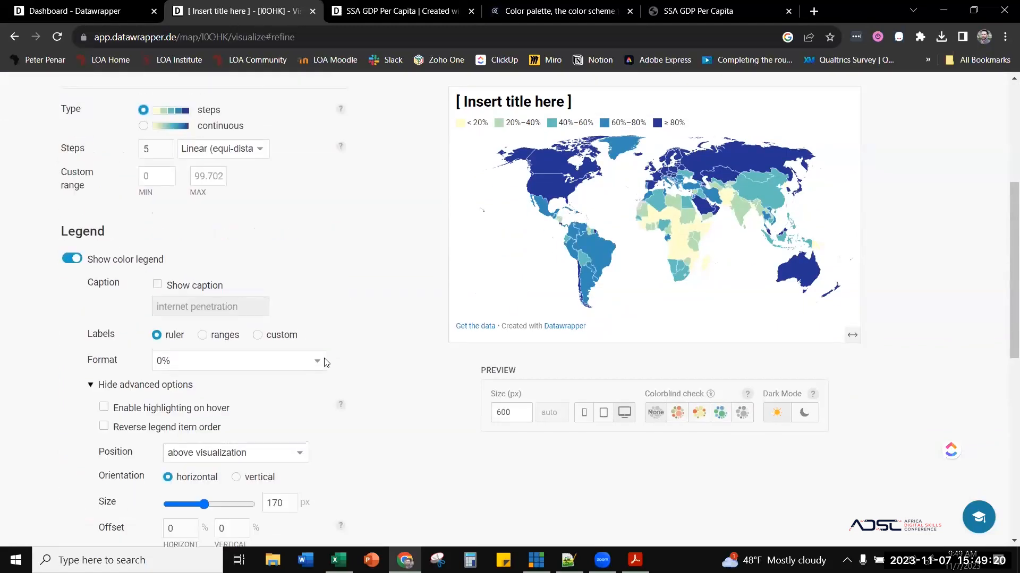
{"action": "scroll", "coordinate": [301, 254], "scroll_direction": "up", "scroll_amount": 2}
{"action": "left_click", "coordinate": [225, 258]}
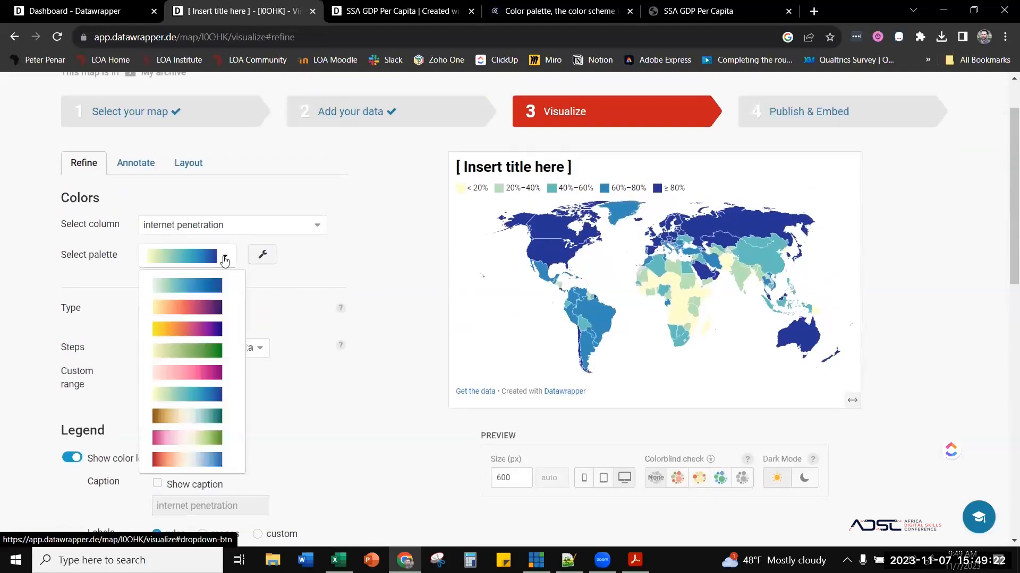
{"action": "left_click", "coordinate": [225, 258]}
{"action": "left_click", "coordinate": [260, 256]}
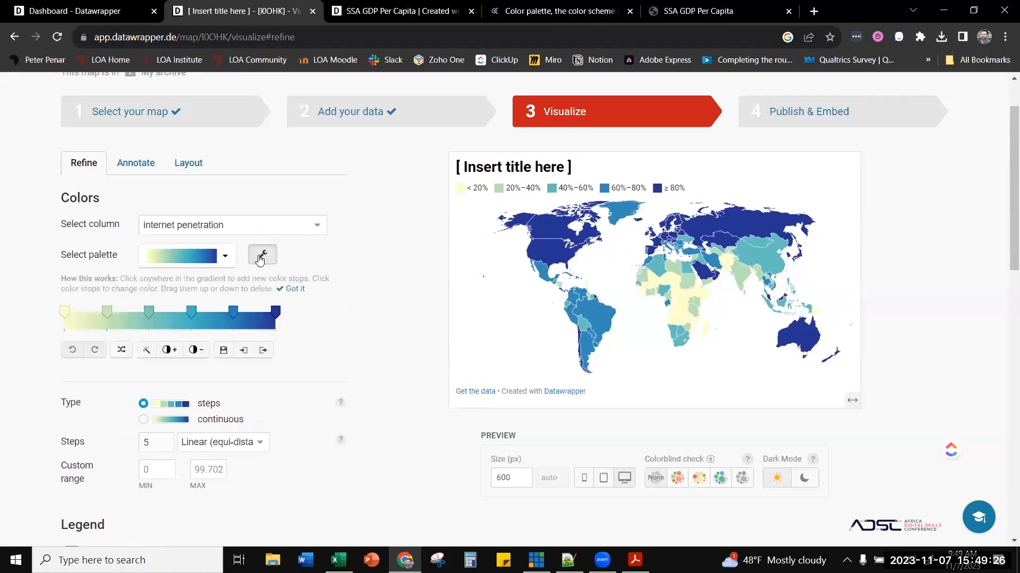
{"action": "left_click", "coordinate": [260, 256]}
- Try raising the color scale to 9 steps and return it to 5
{"action": "left_click", "coordinate": [166, 345]}
{"action": "left_click", "coordinate": [166, 345]}
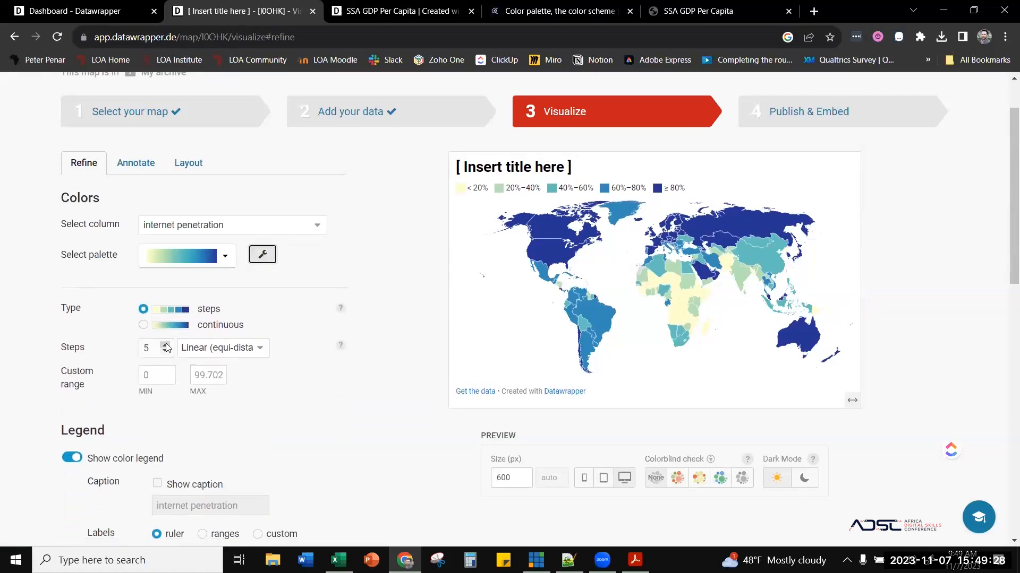
{"action": "left_click", "coordinate": [166, 345]}
{"action": "left_click", "coordinate": [166, 345]}
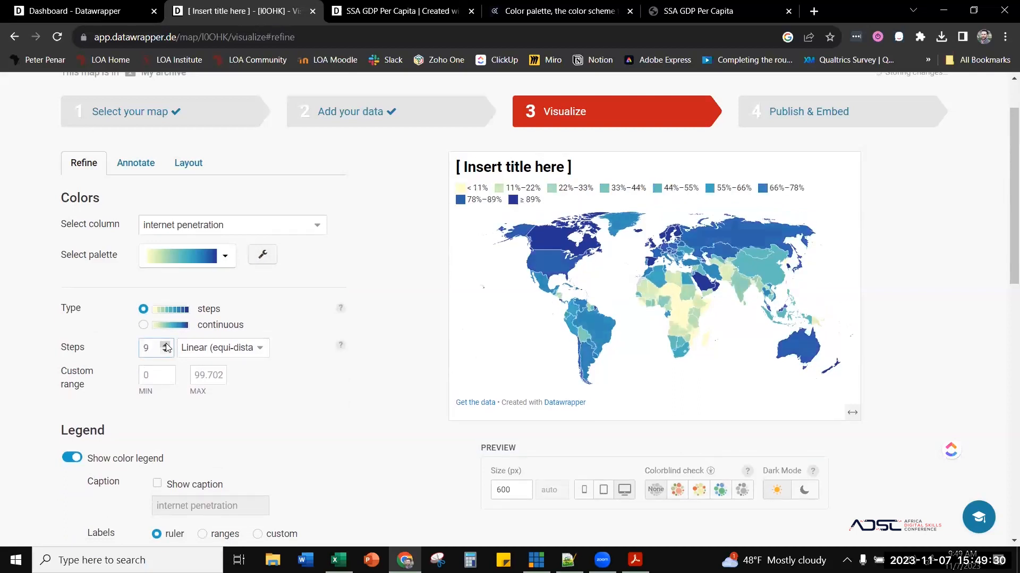
{"action": "left_click", "coordinate": [166, 350]}
{"action": "left_click", "coordinate": [167, 352]}
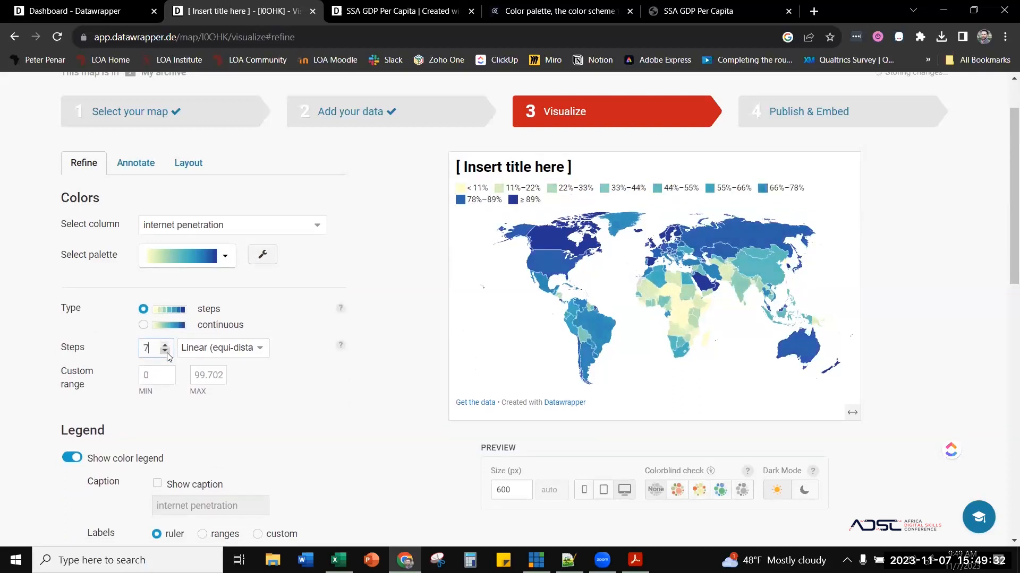
{"action": "left_click", "coordinate": [167, 352]}
{"action": "left_click", "coordinate": [166, 352]}
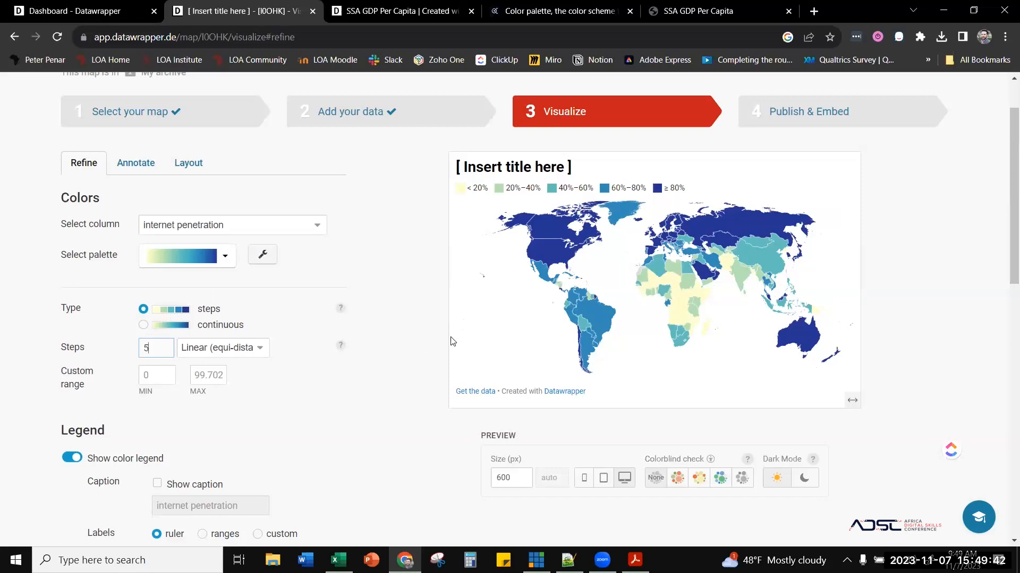
- Make the map zoomable and test zooming in and out on the preview
{"action": "scroll", "coordinate": [451, 341], "scroll_direction": "down", "scroll_amount": 6}
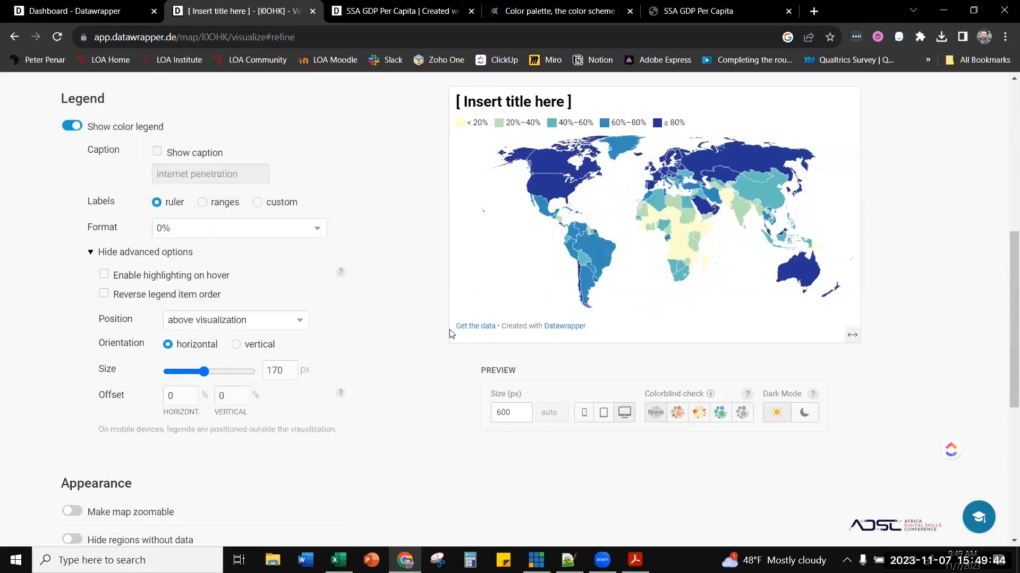
{"action": "scroll", "coordinate": [450, 333], "scroll_direction": "down", "scroll_amount": 4}
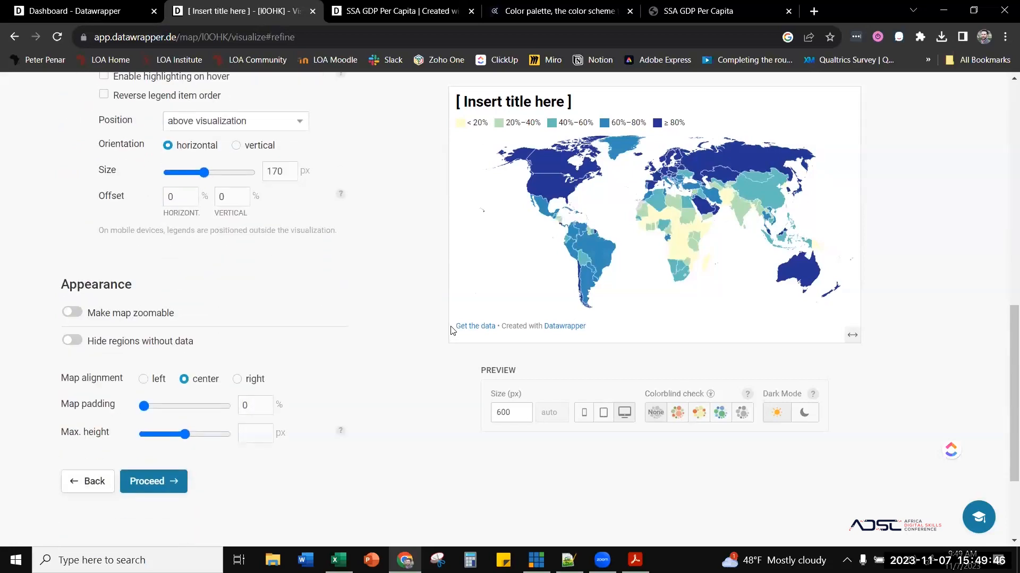
{"action": "scroll", "coordinate": [451, 330], "scroll_direction": "up", "scroll_amount": 4}
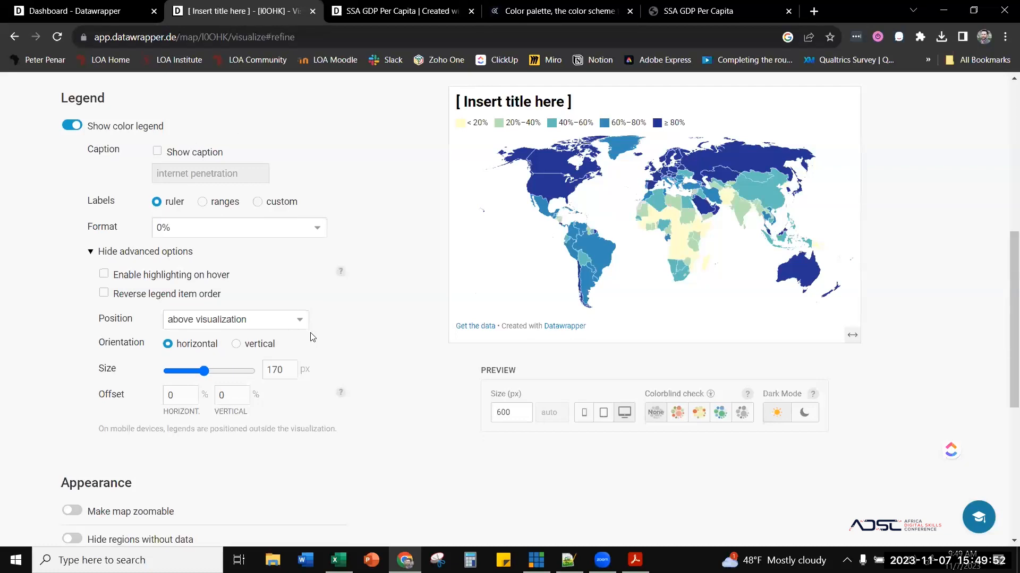
{"action": "scroll", "coordinate": [313, 338], "scroll_direction": "down", "scroll_amount": 4}
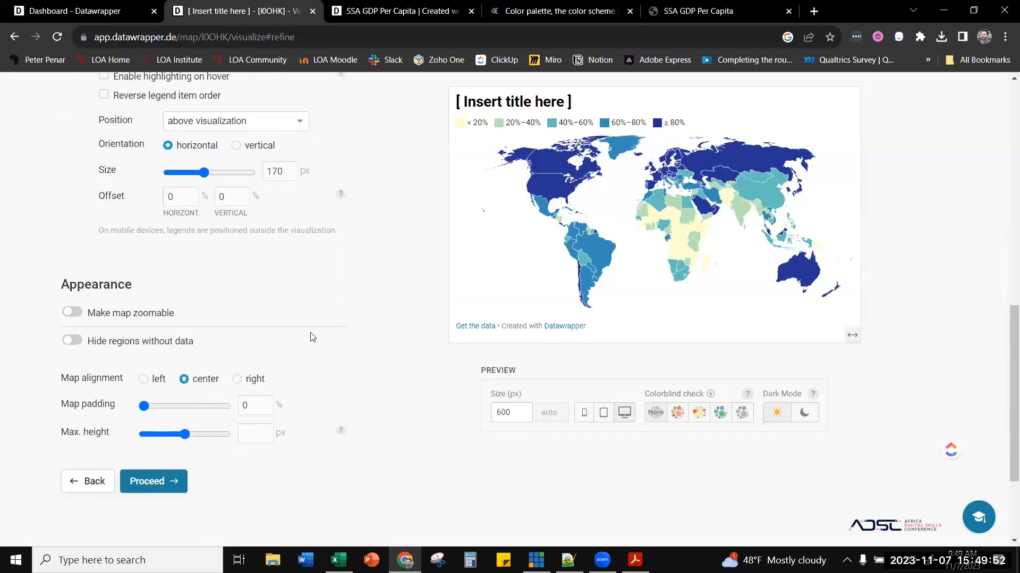
{"action": "left_click", "coordinate": [71, 312]}
{"action": "left_click", "coordinate": [839, 273]}
{"action": "left_click", "coordinate": [840, 272]}
{"action": "left_click", "coordinate": [840, 292]}
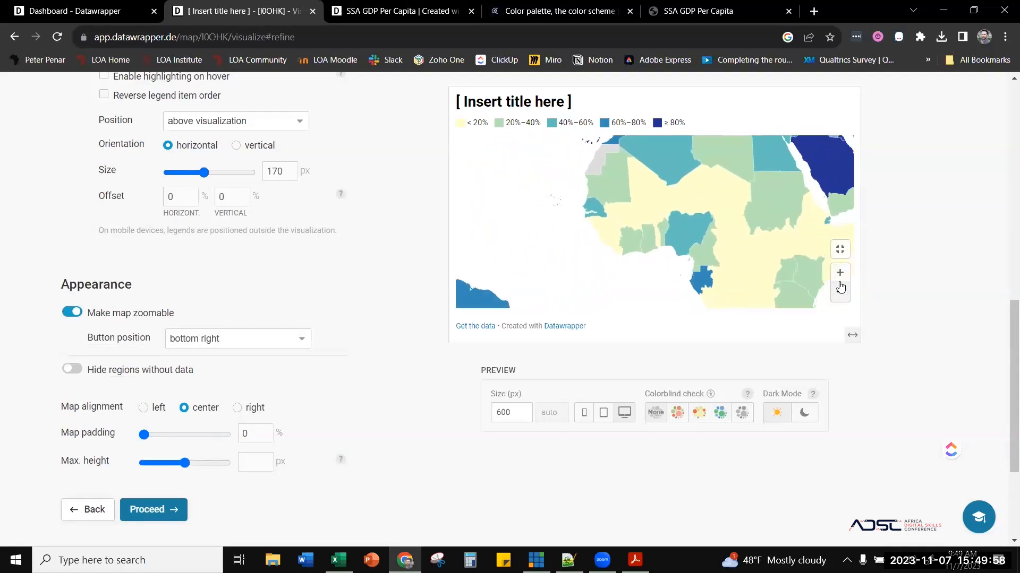
{"action": "left_click", "coordinate": [840, 292]}
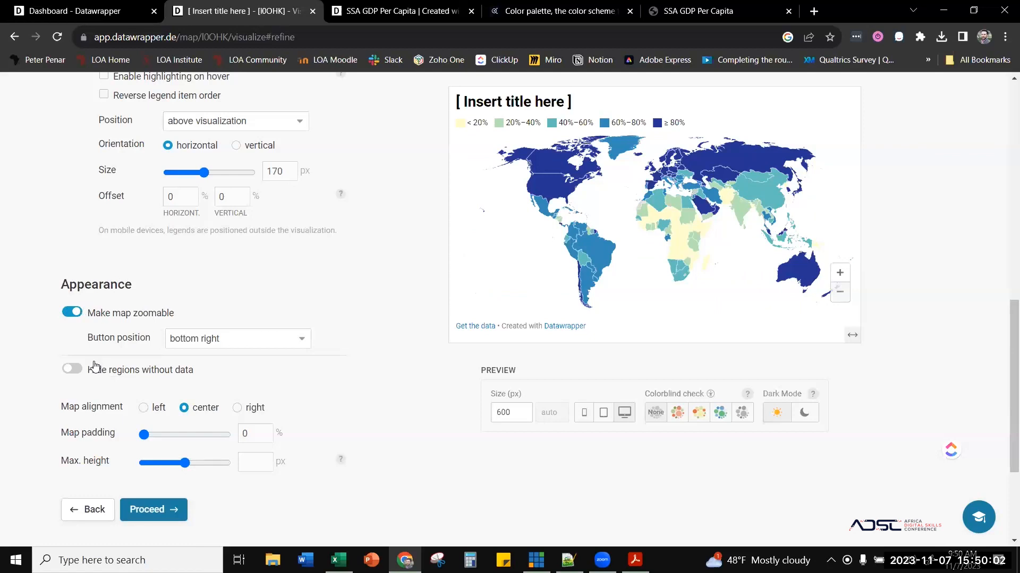
- Try hiding the regions without data and turn the option back off
{"action": "left_click", "coordinate": [72, 374]}
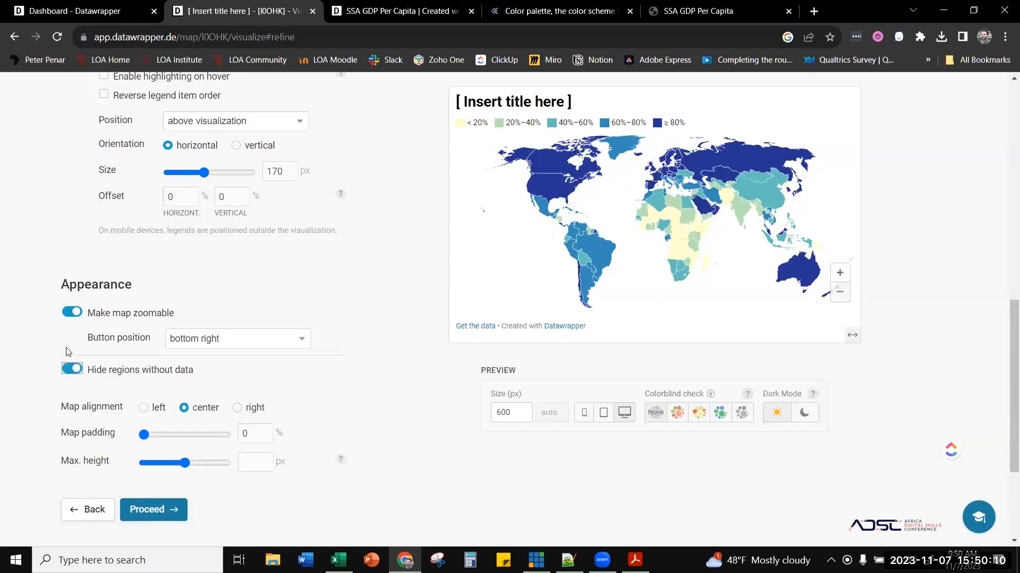
{"action": "left_click", "coordinate": [70, 370]}
- Set the map's maximum height to 1060 px
{"action": "scroll", "coordinate": [354, 401], "scroll_direction": "down", "scroll_amount": 1}
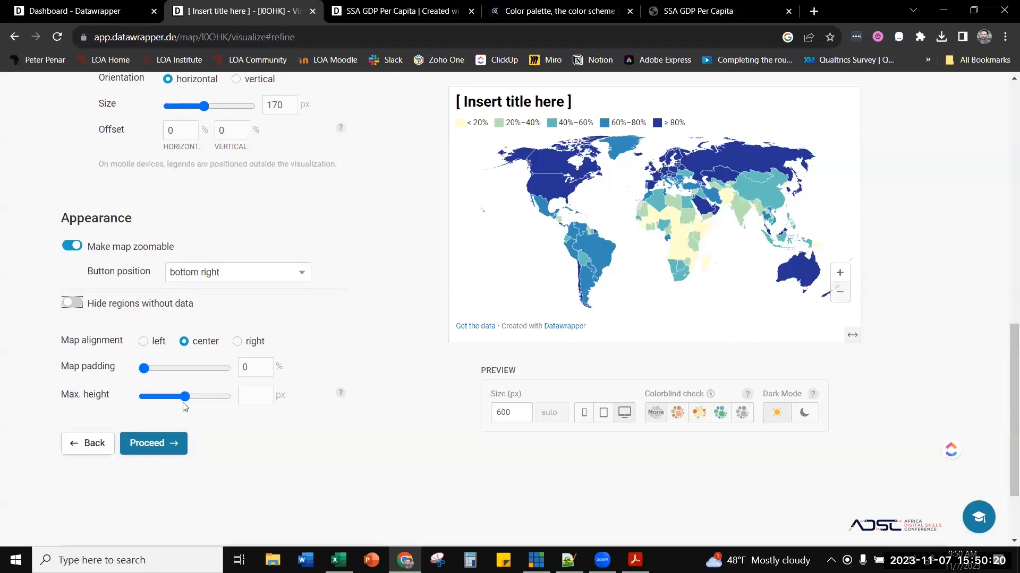
{"action": "scroll", "coordinate": [400, 402], "scroll_direction": "up", "scroll_amount": 1}
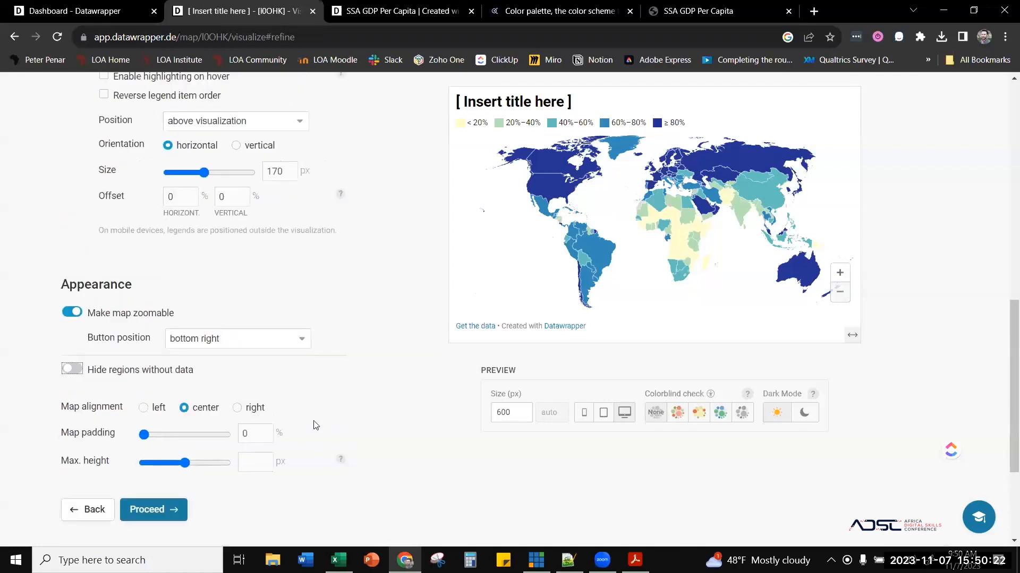
{"action": "mouse_move", "coordinate": [188, 470]}
{"action": "left_mouse_down"}
{"action": "mouse_move", "coordinate": [174, 465]}
{"action": "mouse_move", "coordinate": [186, 465]}
{"action": "left_mouse_up"}
- Proceed to the annotation settings and title the map "Internet Access, 2018"
{"action": "left_click", "coordinate": [146, 504]}
{"action": "left_click", "coordinate": [225, 301]}
{"action": "triple_click", "coordinate": [225, 302]}
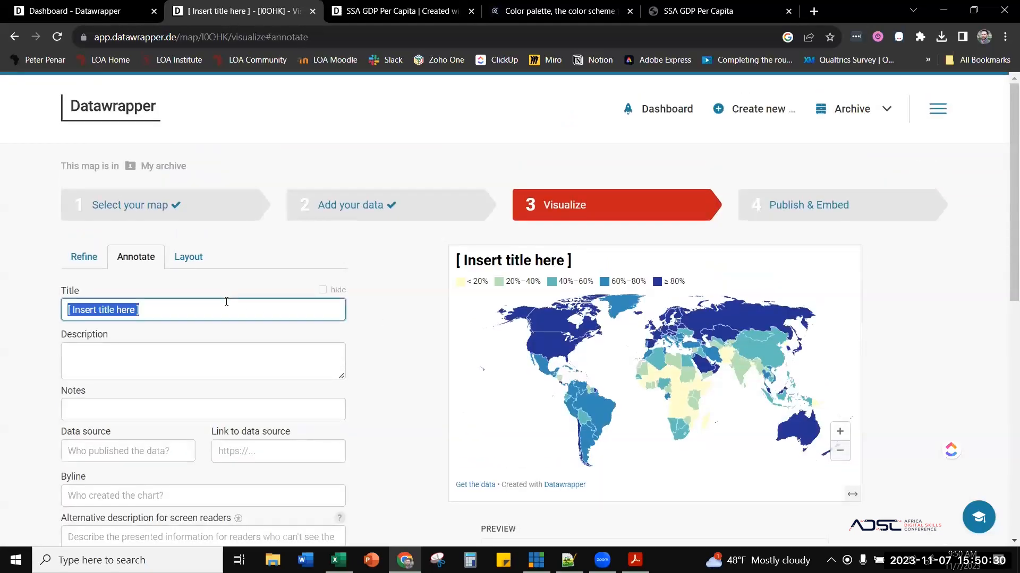
{"action": "type", "text": "Internet Access"}
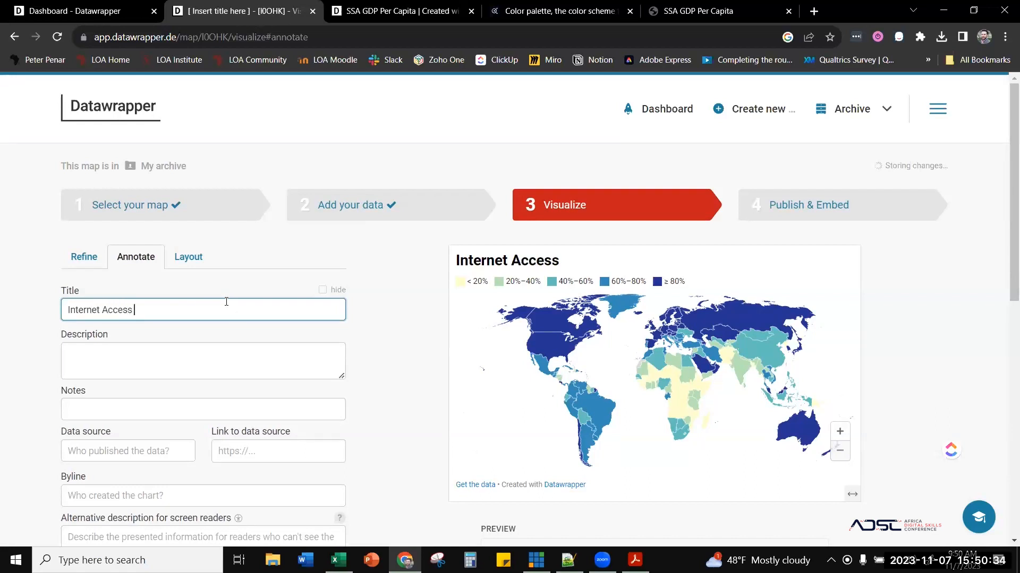
{"action": "type", "text": ", 2018"}
- Enter "World Bank" as the map's data source
{"action": "scroll", "coordinate": [223, 299], "scroll_direction": "down", "scroll_amount": 2}
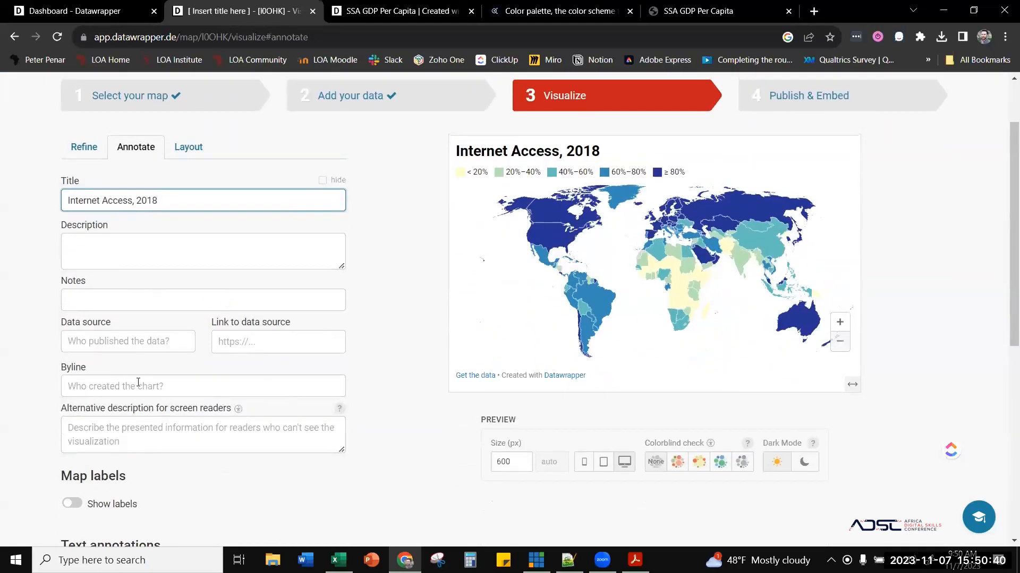
{"action": "left_click", "coordinate": [110, 336]}
{"action": "type", "text": "World Bank"}
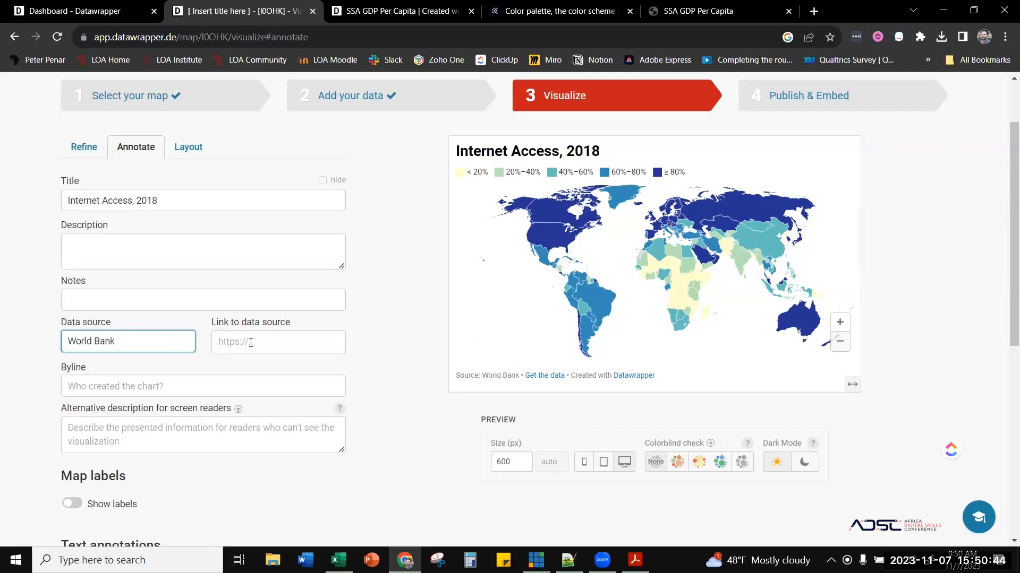
- Try pasting a link to the data source and clear the field again
{"action": "left_click", "coordinate": [250, 343]}
{"action": "key", "text": "ctrl+v"}
{"action": "key", "text": "ctrl+a"}
{"action": "key", "text": "BackSpace"}
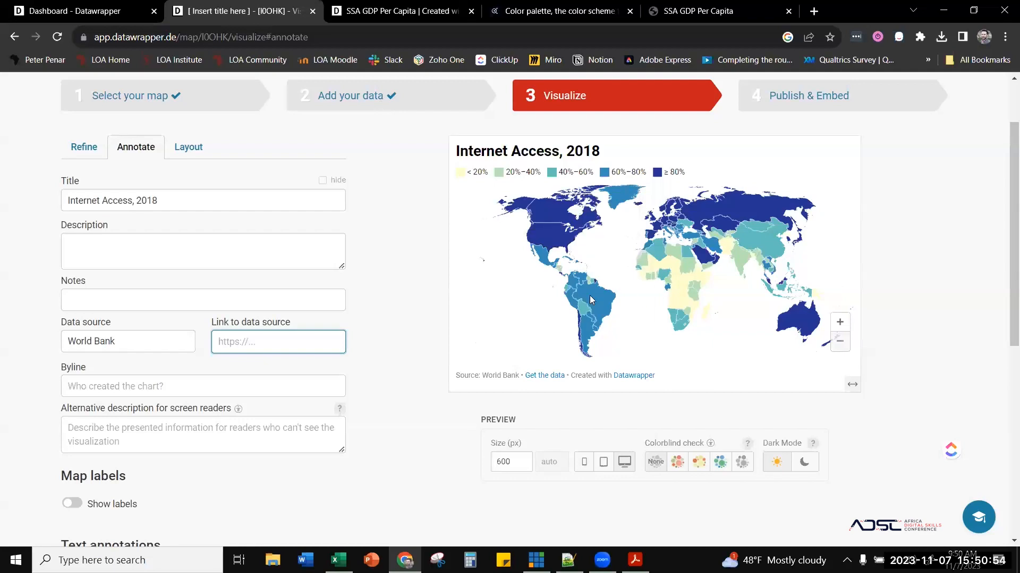
- Review the map's color, legend and appearance settings again
{"action": "left_click", "coordinate": [89, 146]}
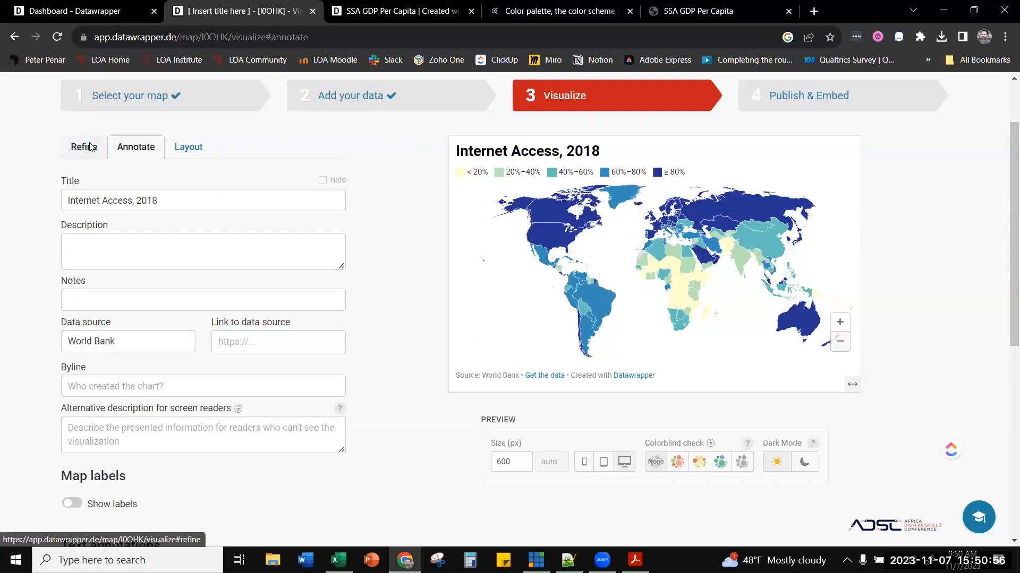
{"action": "scroll", "coordinate": [359, 354], "scroll_direction": "down", "scroll_amount": 5}
{"action": "scroll", "coordinate": [361, 351], "scroll_direction": "down", "scroll_amount": 5}
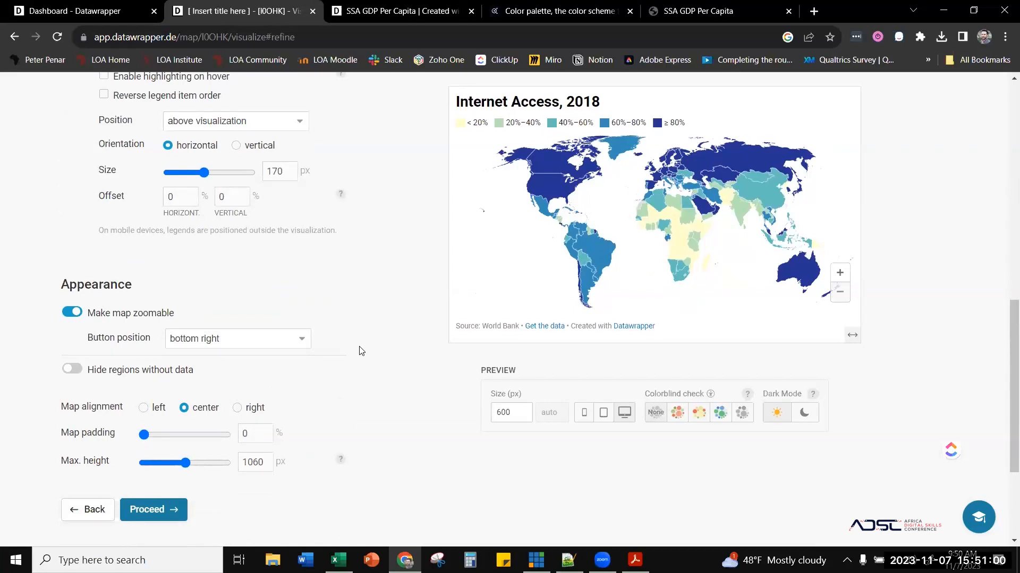
{"action": "scroll", "coordinate": [359, 351], "scroll_direction": "up", "scroll_amount": 9}
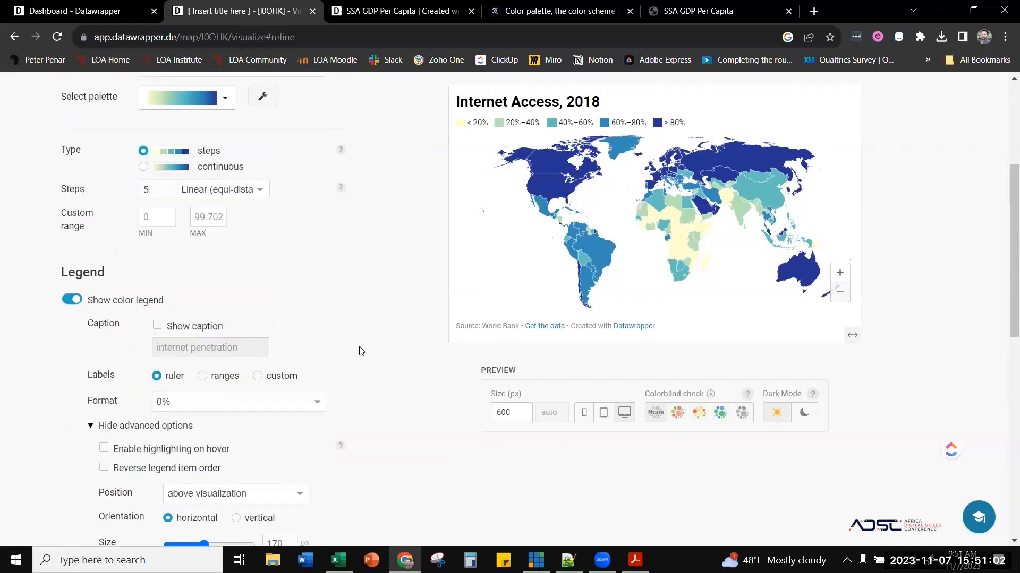
{"action": "scroll", "coordinate": [360, 351], "scroll_direction": "up", "scroll_amount": 3}
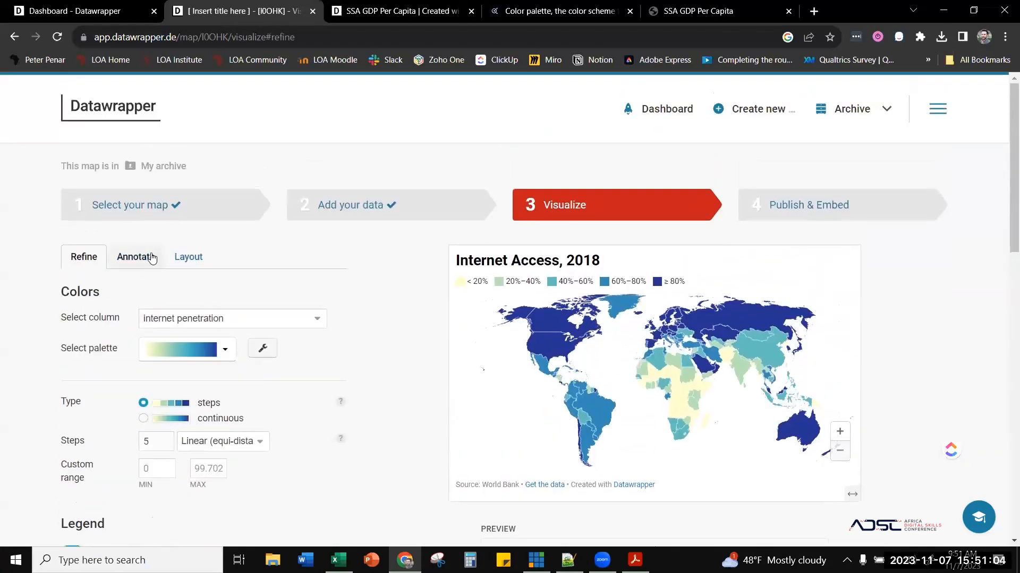
- Try showing place labels on the map with a raised maximum number of places, and switch the labels off
{"action": "left_click", "coordinate": [145, 255]}
{"action": "scroll", "coordinate": [371, 376], "scroll_direction": "down", "scroll_amount": 6}
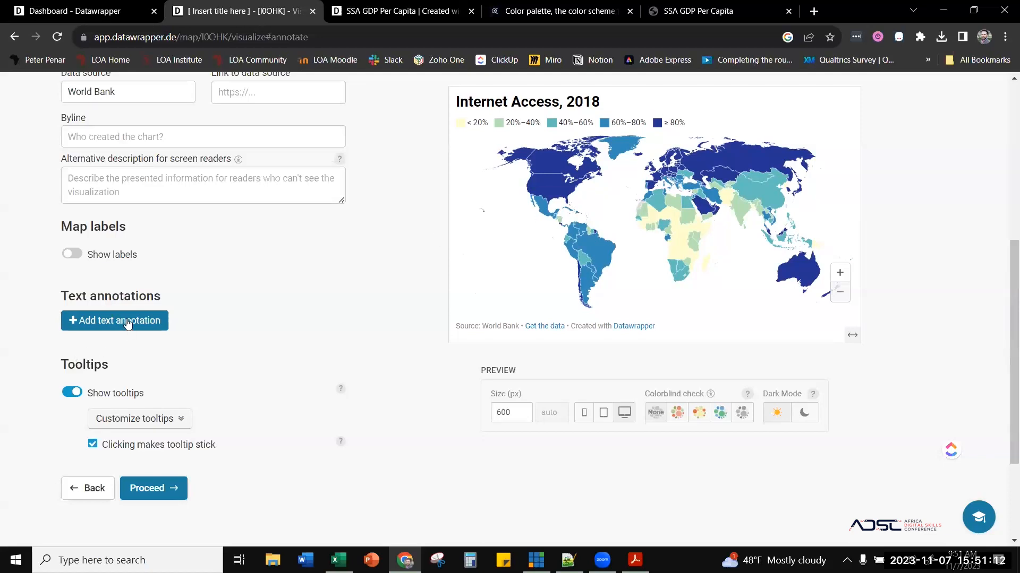
{"action": "left_click", "coordinate": [78, 255]}
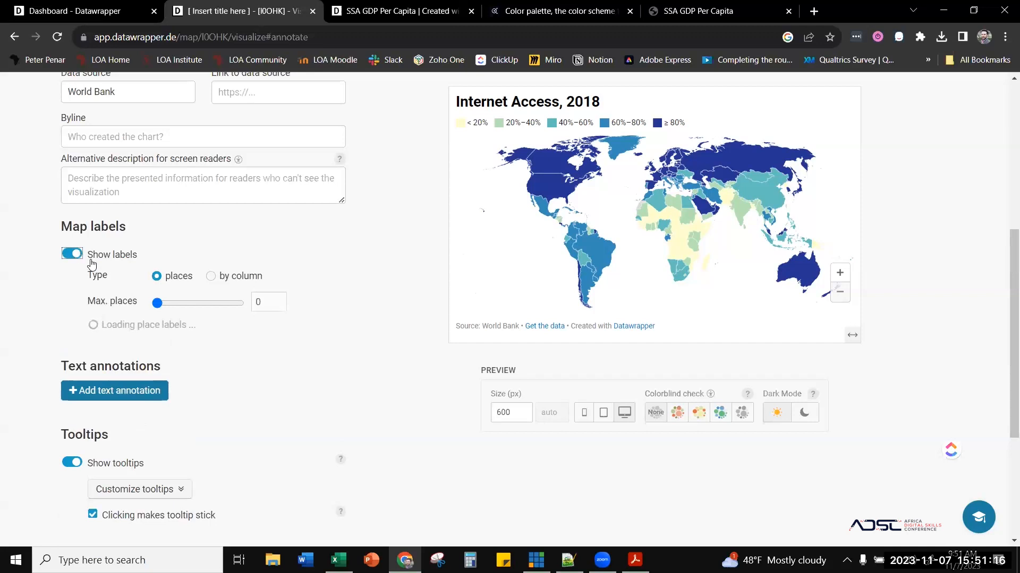
{"action": "left_click", "coordinate": [173, 303]}
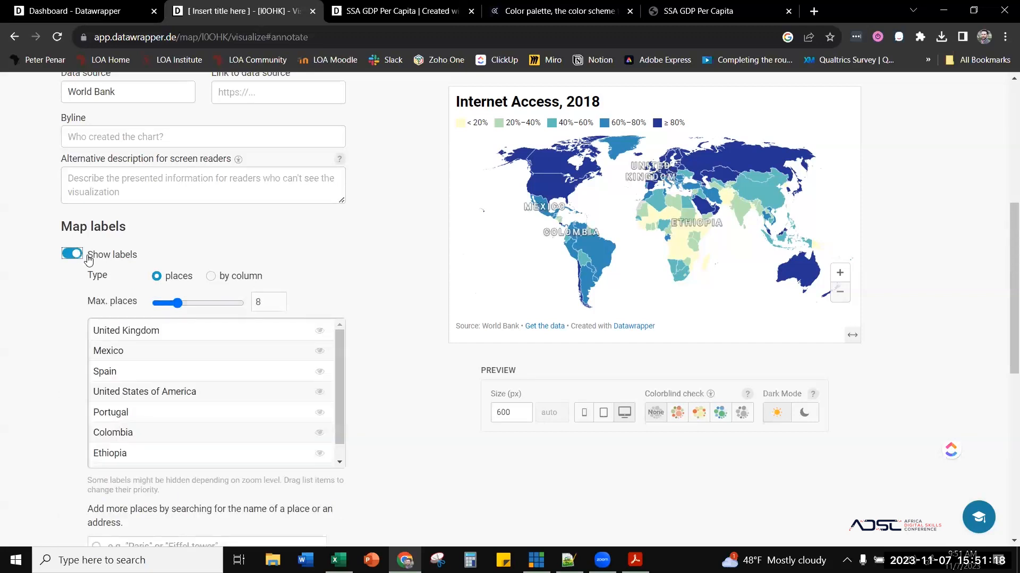
{"action": "left_click_drag", "start_coordinate": [177, 307], "coordinate": [238, 311]}
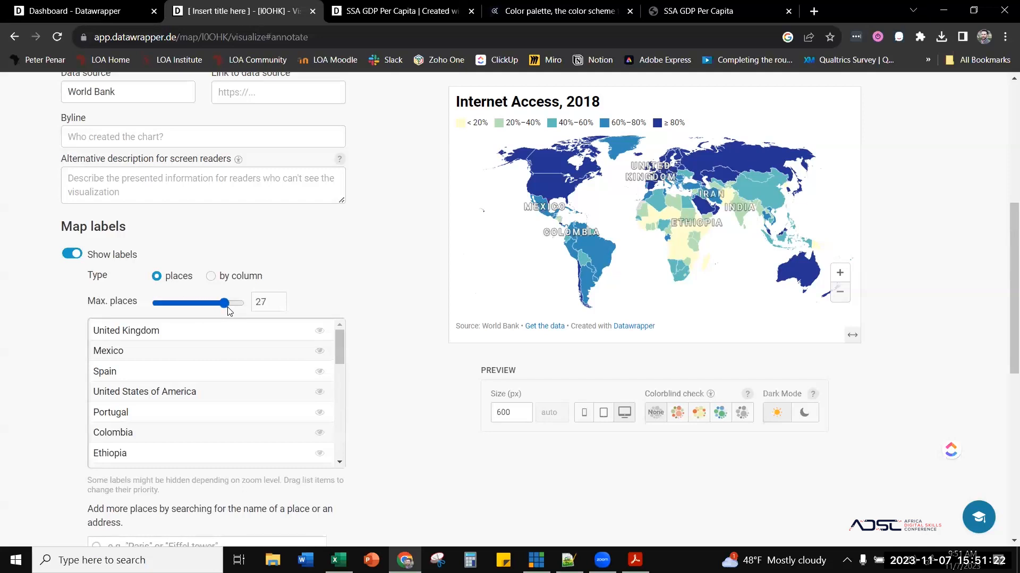
{"action": "left_click", "coordinate": [71, 255]}
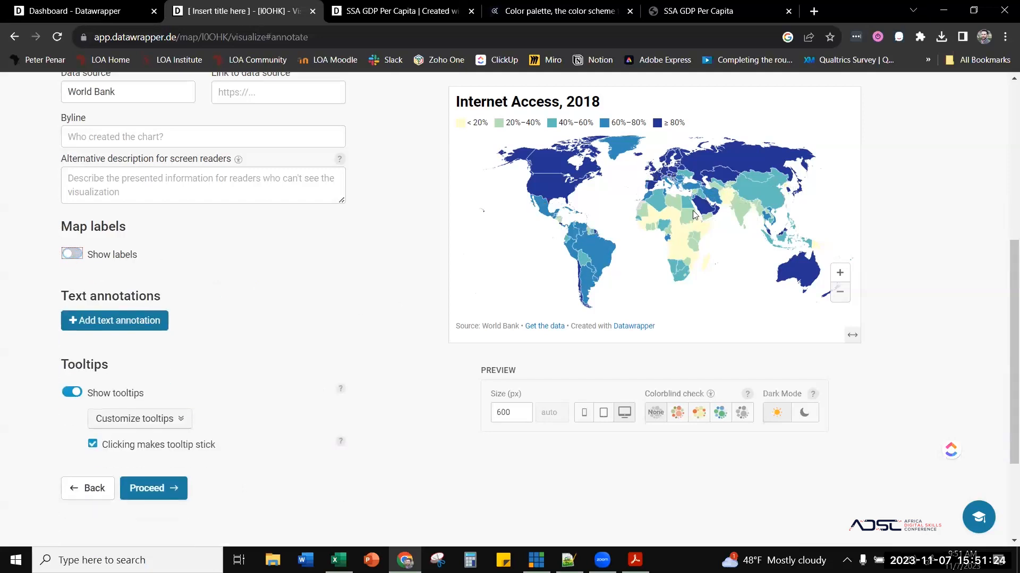
- Replace the tooltip body's unformatted internet penetration value with the same field formatted as 0%
{"action": "scroll", "coordinate": [327, 364], "scroll_direction": "down", "scroll_amount": 1}
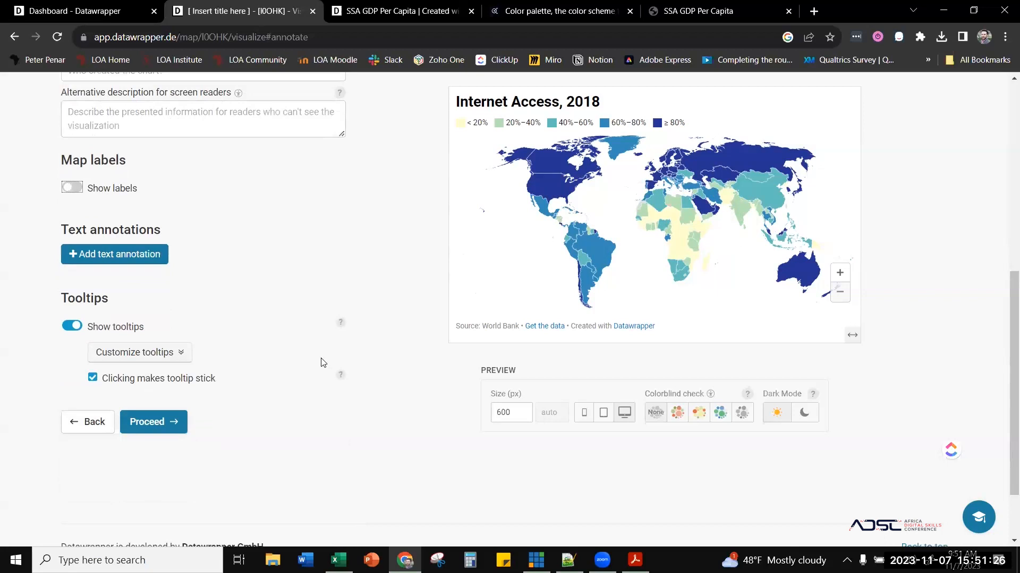
{"action": "left_click", "coordinate": [152, 358]}
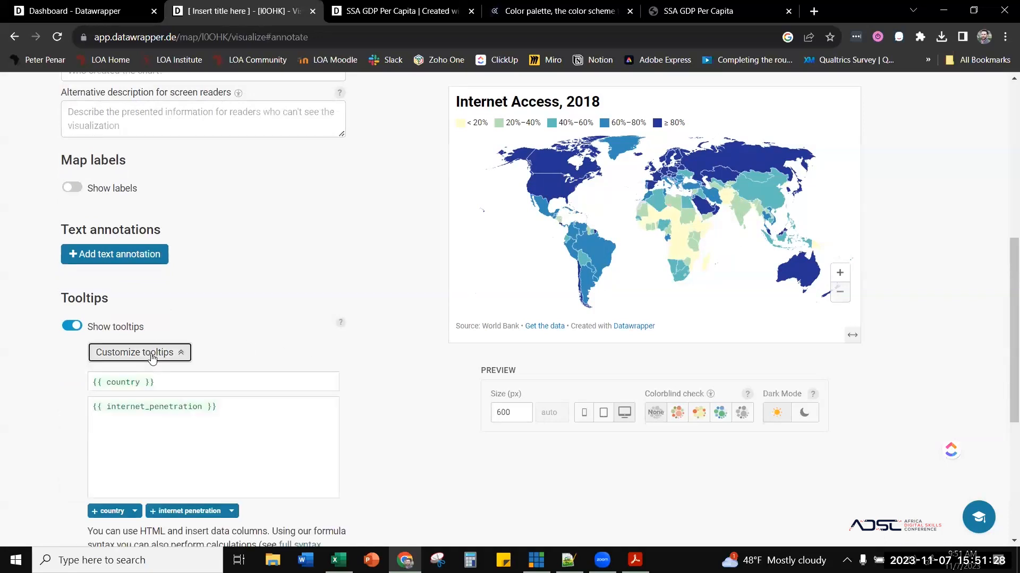
{"action": "left_click", "coordinate": [152, 358]}
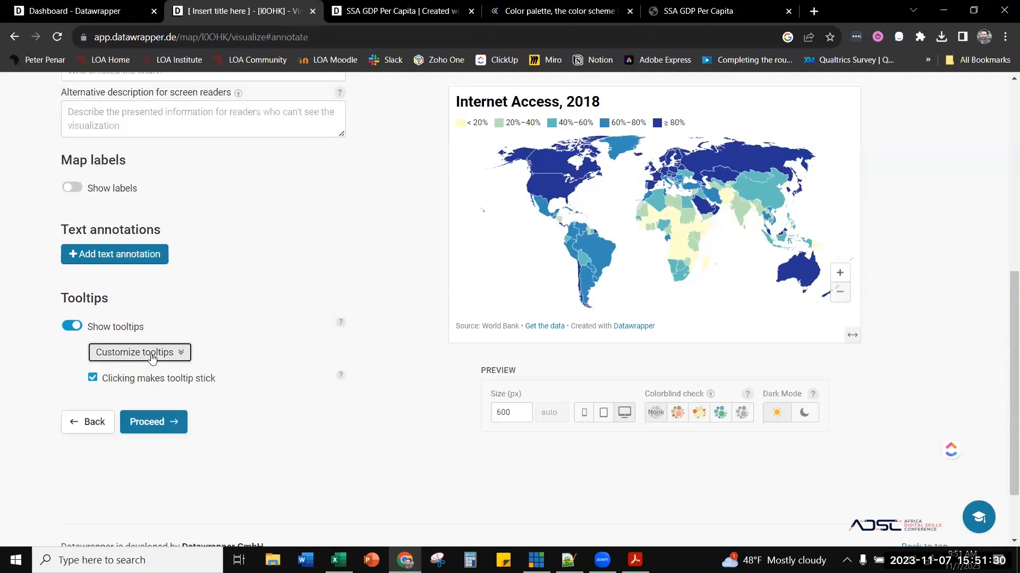
{"action": "left_click", "coordinate": [154, 356]}
{"action": "left_click", "coordinate": [160, 379]}
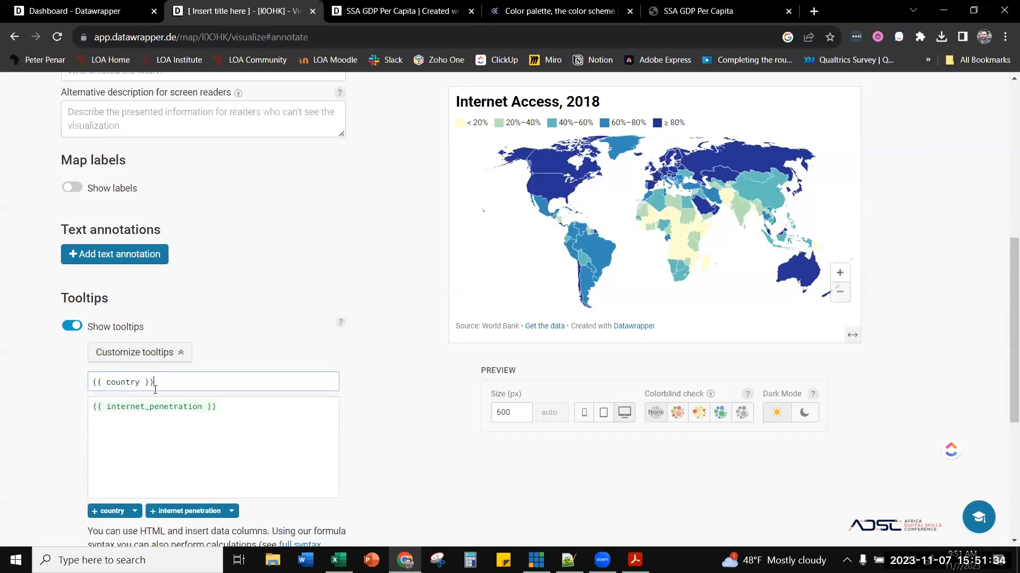
{"action": "left_click", "coordinate": [222, 409]}
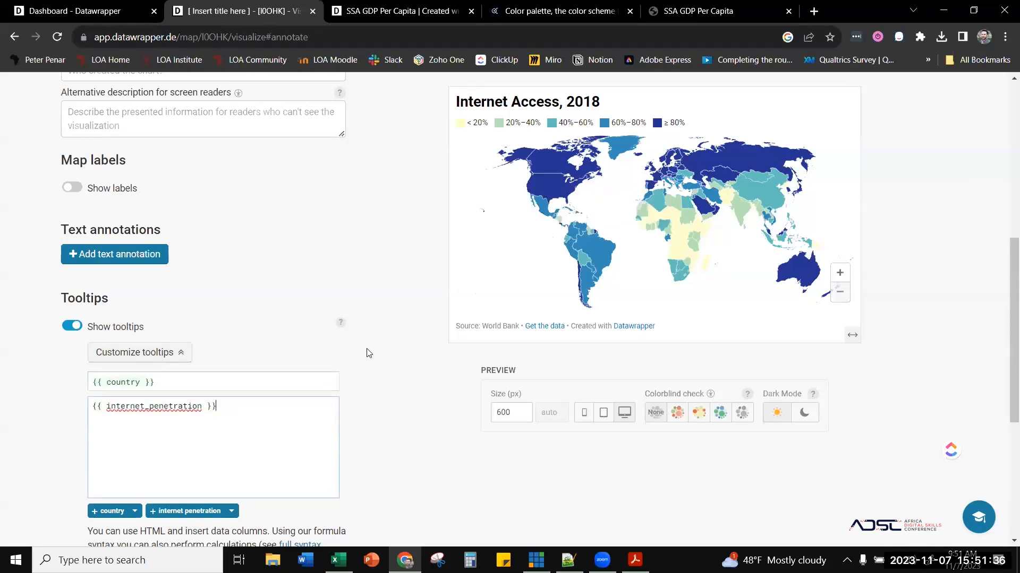
{"action": "scroll", "coordinate": [227, 300], "scroll_direction": "down", "scroll_amount": 3}
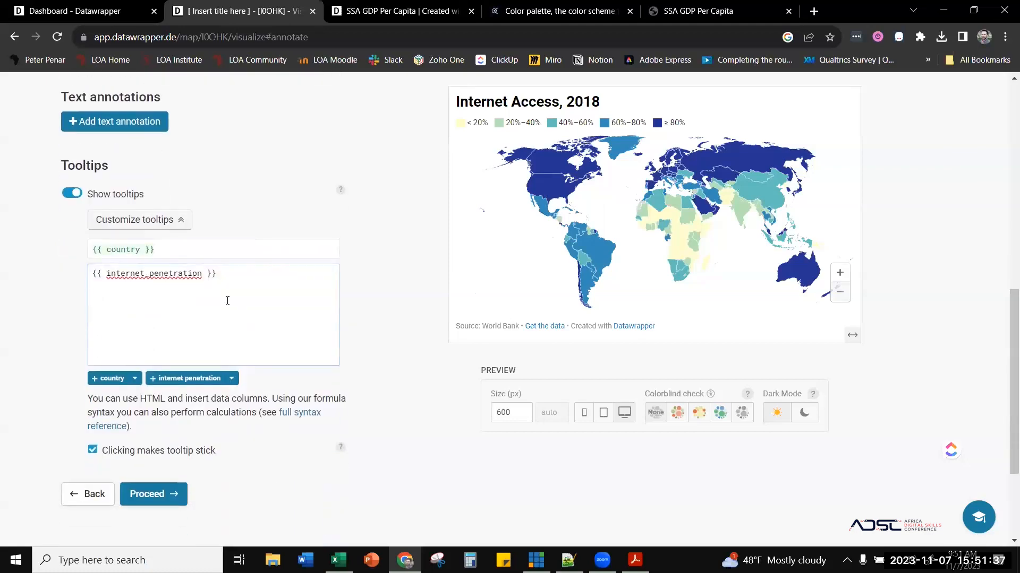
{"action": "left_click", "coordinate": [232, 378]}
{"action": "scroll", "coordinate": [223, 418], "scroll_direction": "down", "scroll_amount": 3}
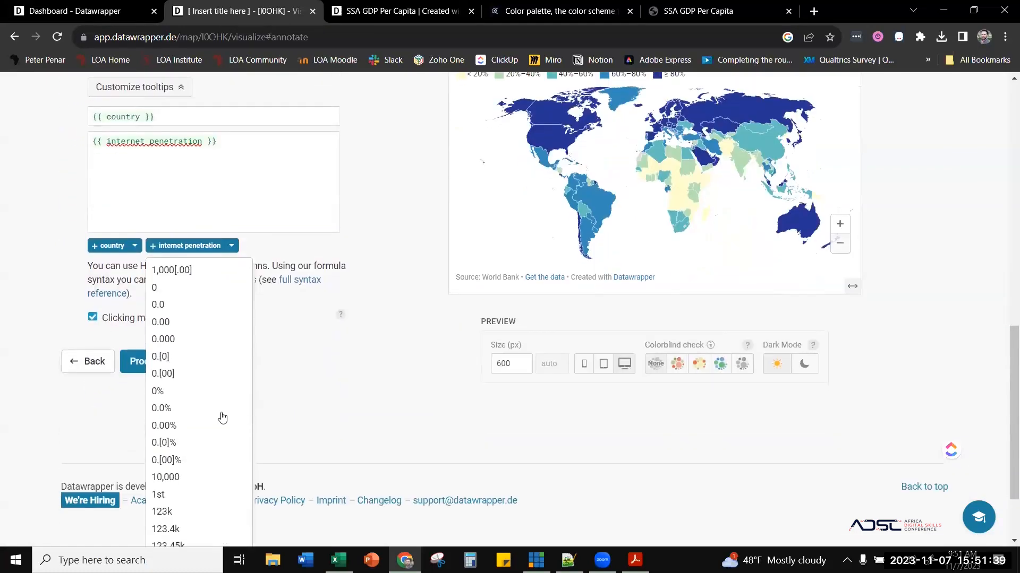
{"action": "left_click", "coordinate": [174, 396]}
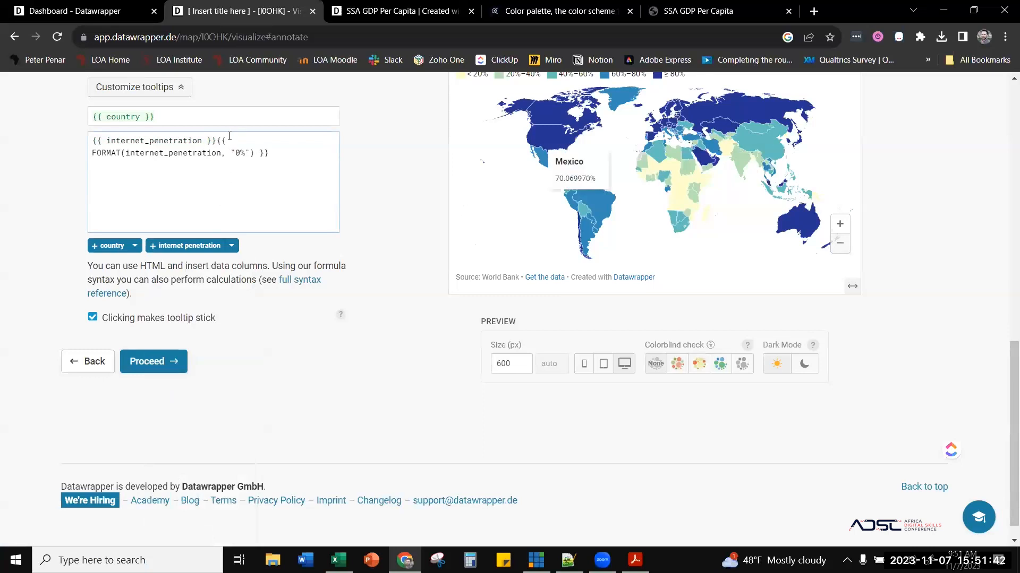
{"action": "left_click_drag", "start_coordinate": [216, 140], "coordinate": [72, 136]}
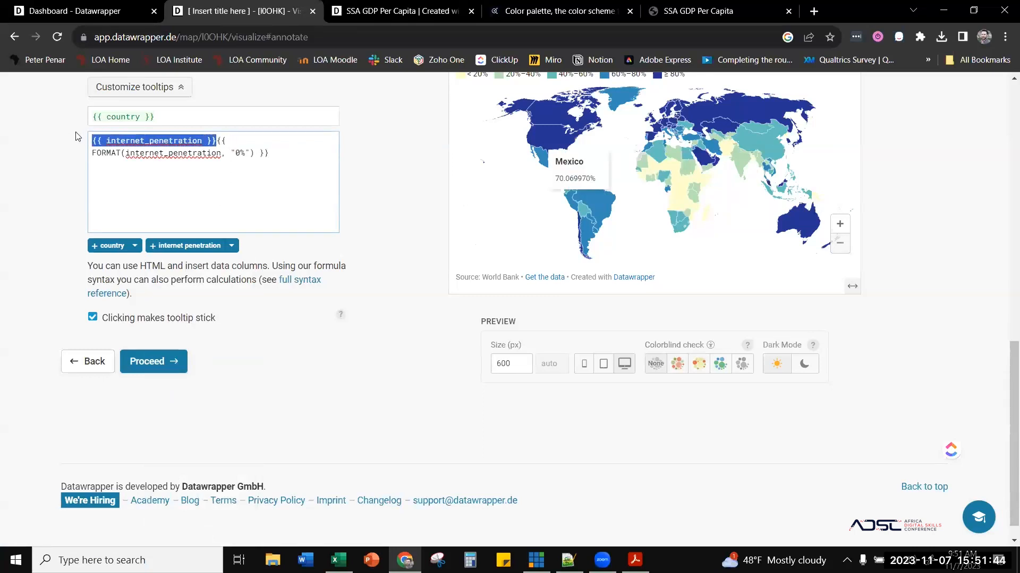
{"action": "key", "text": "BackSpace"}
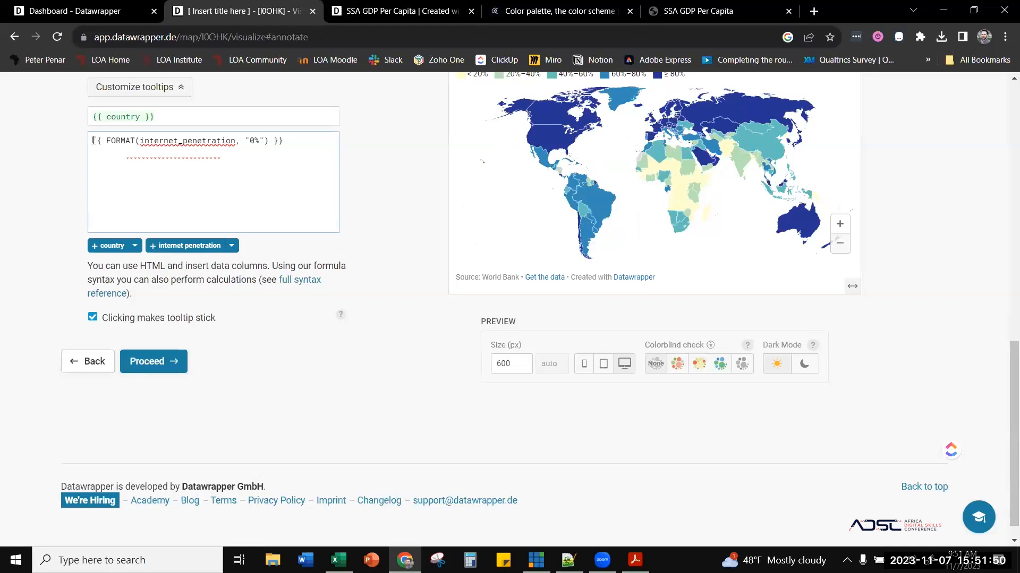
- Add the text "Internet Penetration: " in front of the formatted value in the tooltip body
{"action": "type", "text": "Internet P"}
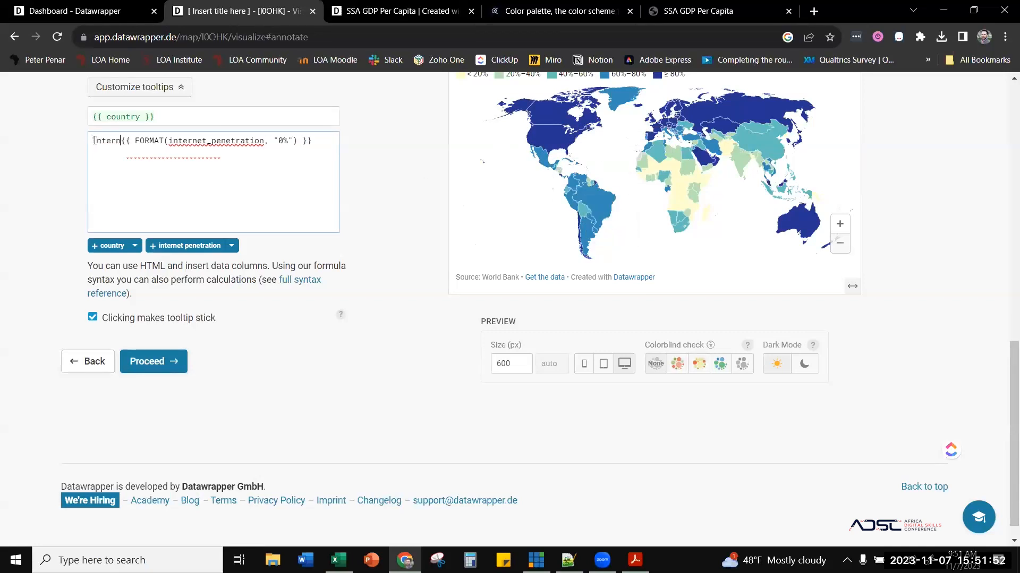
{"action": "type", "text": "enetration"}
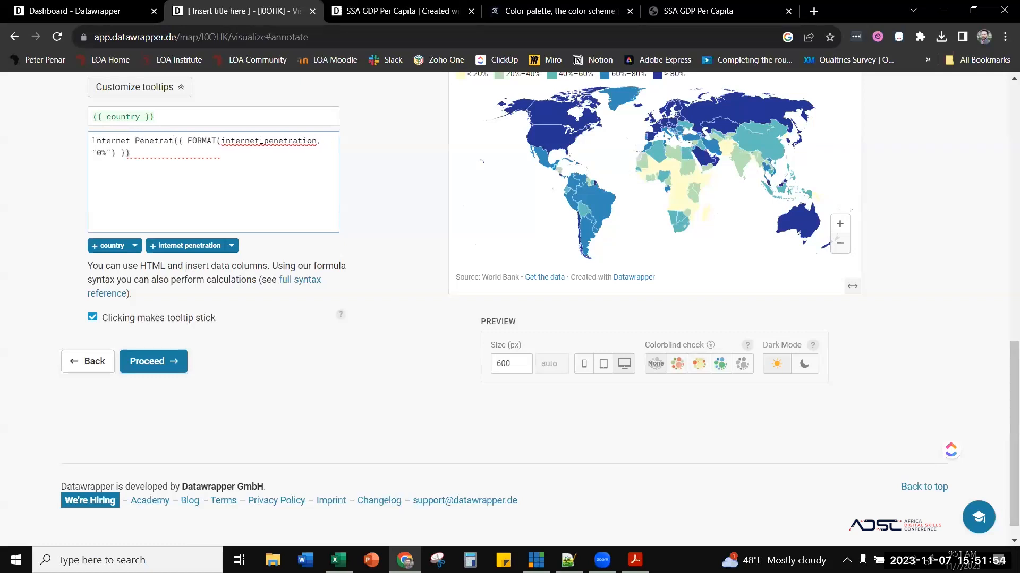
{"action": "type", "text": ":"}
{"action": "mouse_move", "coordinate": [537, 143]}
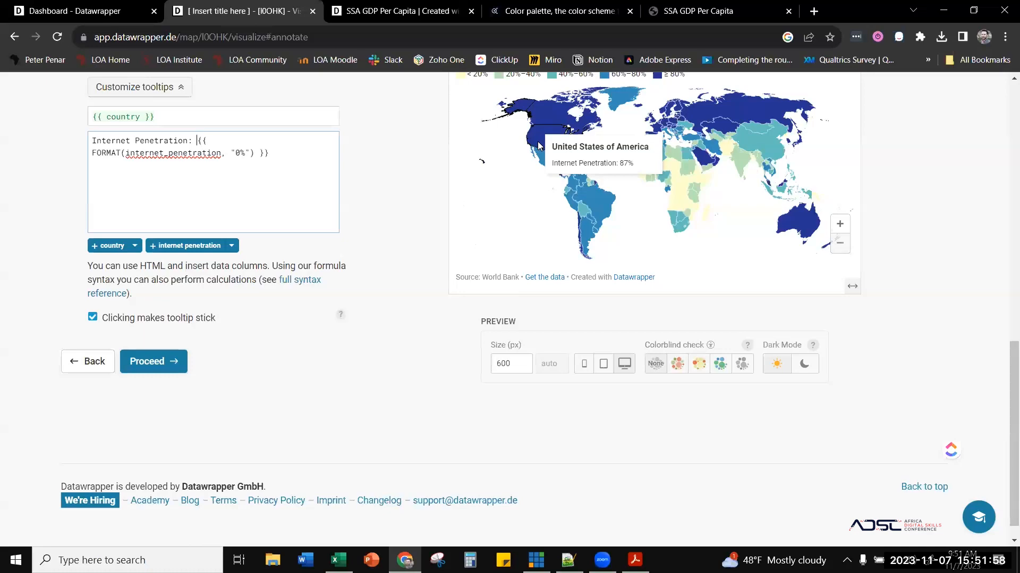
- Look over the number formats offered for internet penetration and check the tooltips of several countries on the map
{"action": "scroll", "coordinate": [542, 225], "scroll_direction": "up", "scroll_amount": 4}
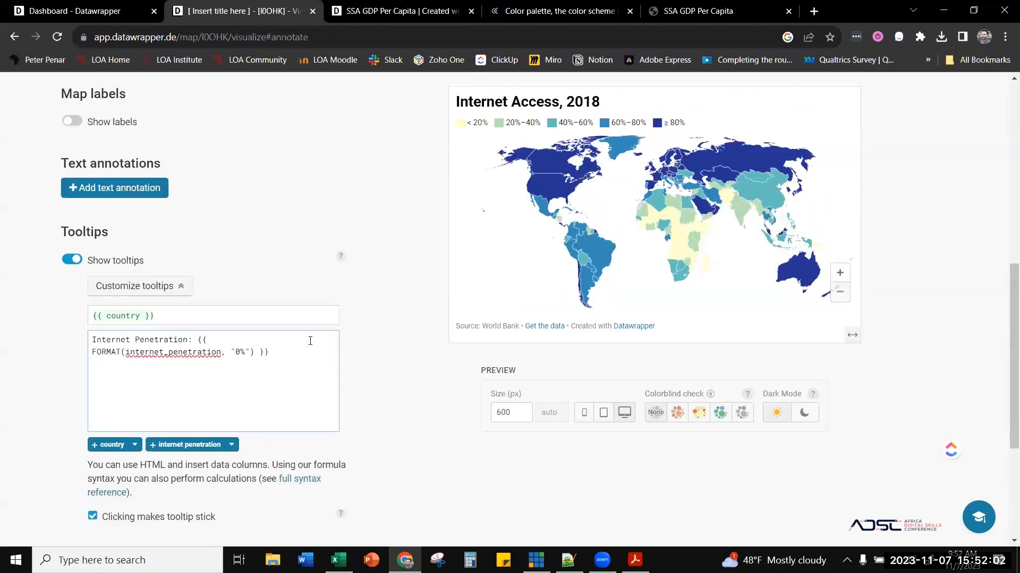
{"action": "left_click", "coordinate": [231, 445]}
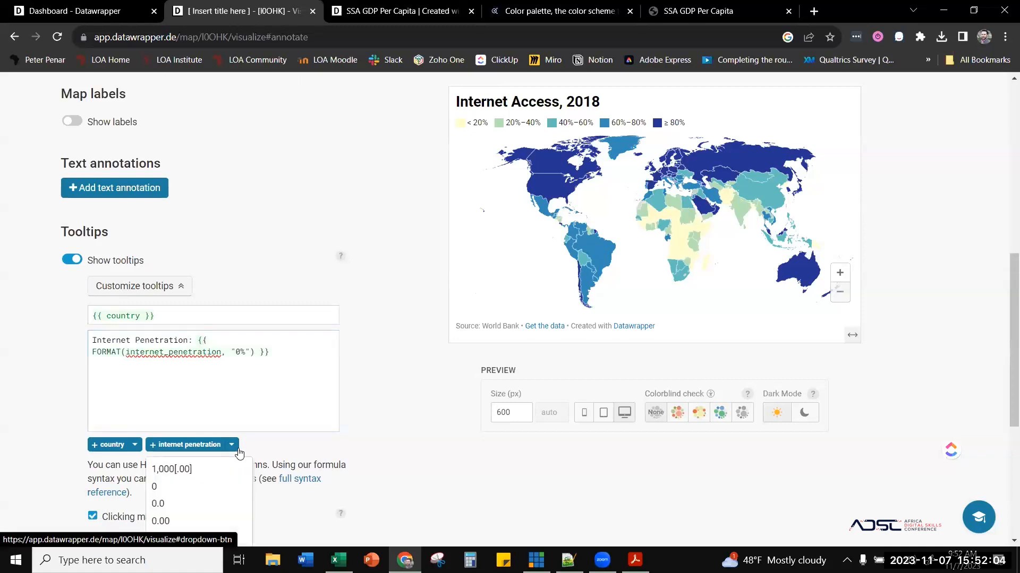
{"action": "left_click", "coordinate": [333, 416]}
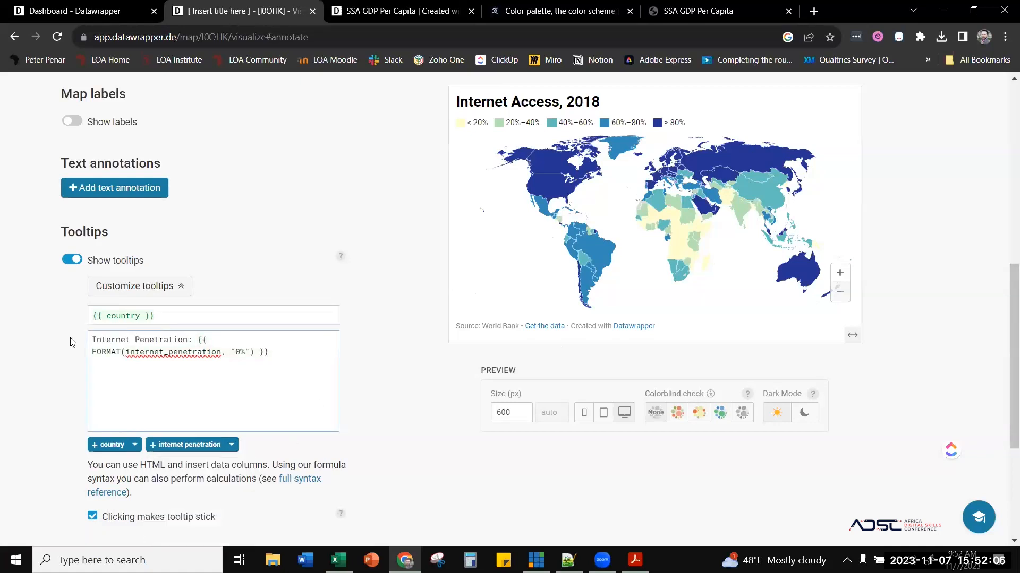
{"action": "mouse_move", "coordinate": [595, 265]}
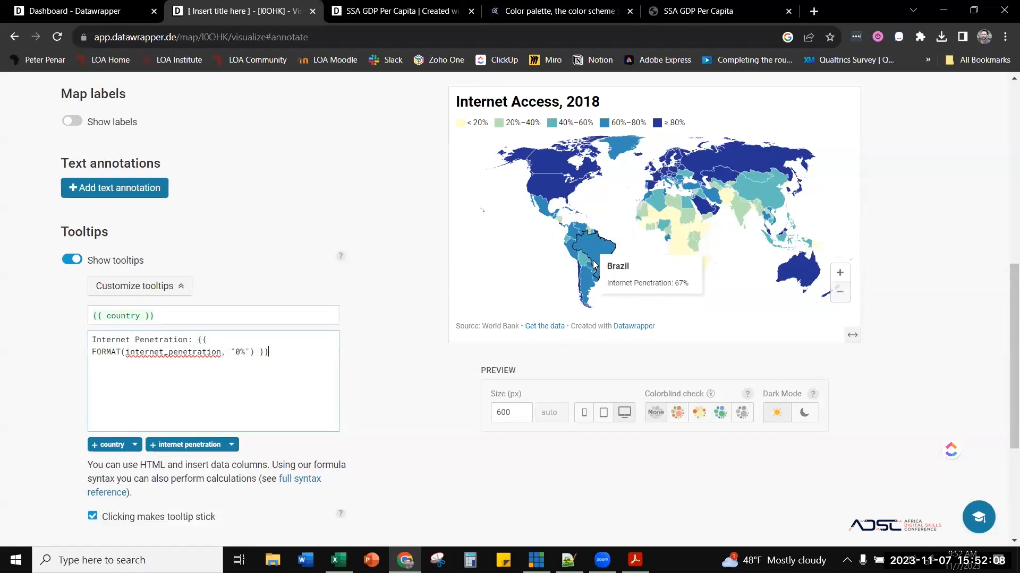
{"action": "left_click", "coordinate": [595, 296]}
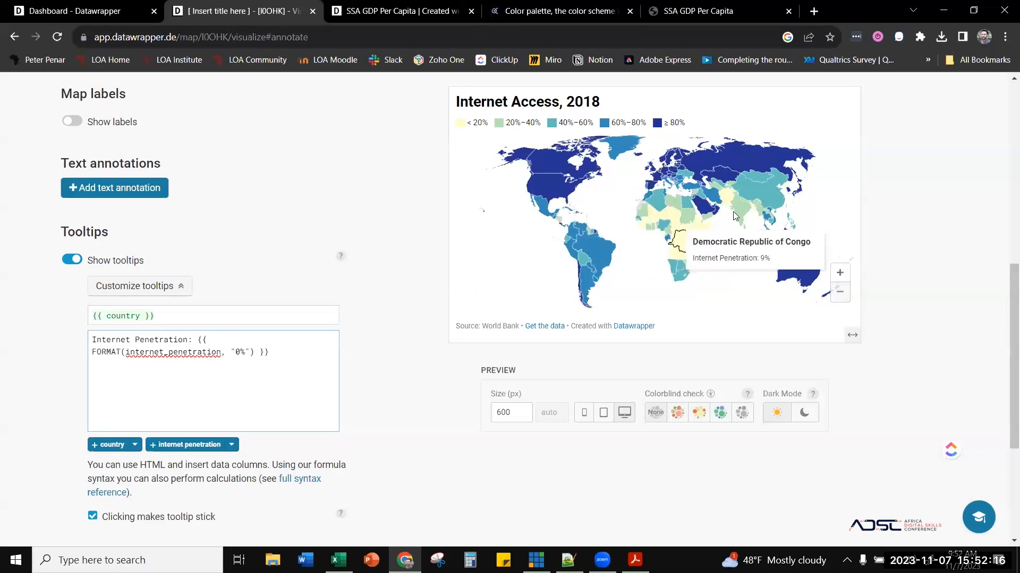
- Finish the annotations and continue to the map's layout settings
{"action": "scroll", "coordinate": [353, 316], "scroll_direction": "up", "scroll_amount": 2}
{"action": "scroll", "coordinate": [356, 394], "scroll_direction": "down", "scroll_amount": 5}
{"action": "left_click", "coordinate": [169, 341]}
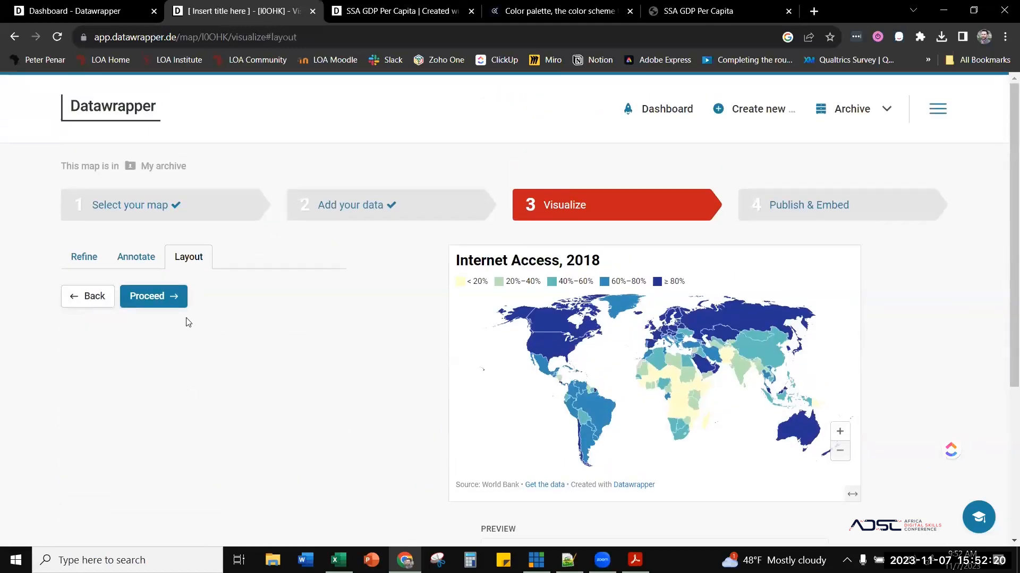
- Try the embed link and image download options in the map footer, and switch both off again
{"action": "scroll", "coordinate": [254, 375], "scroll_direction": "down", "scroll_amount": 3}
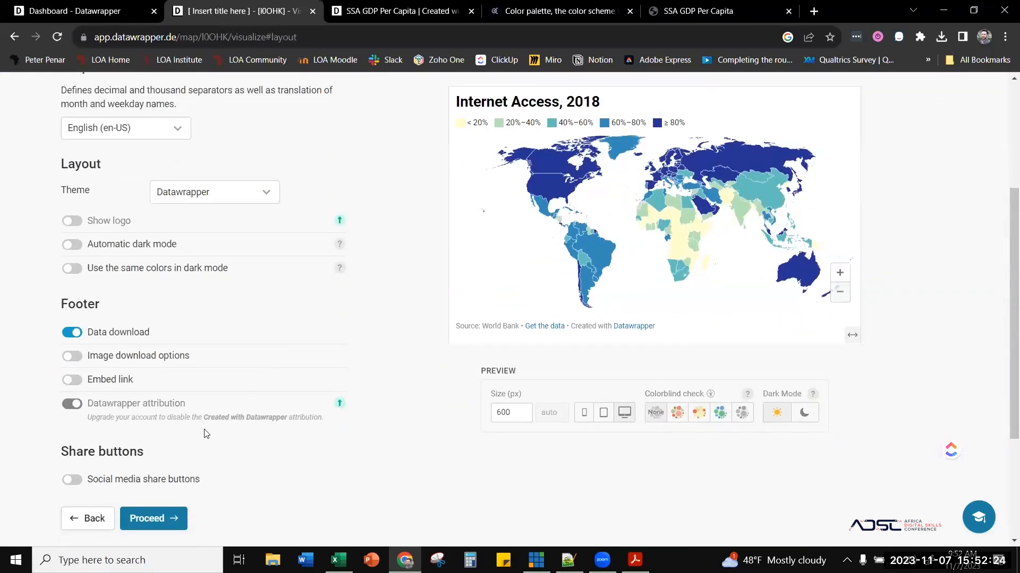
{"action": "left_click", "coordinate": [74, 380]}
{"action": "left_click", "coordinate": [74, 380]}
{"action": "left_click", "coordinate": [74, 380]}
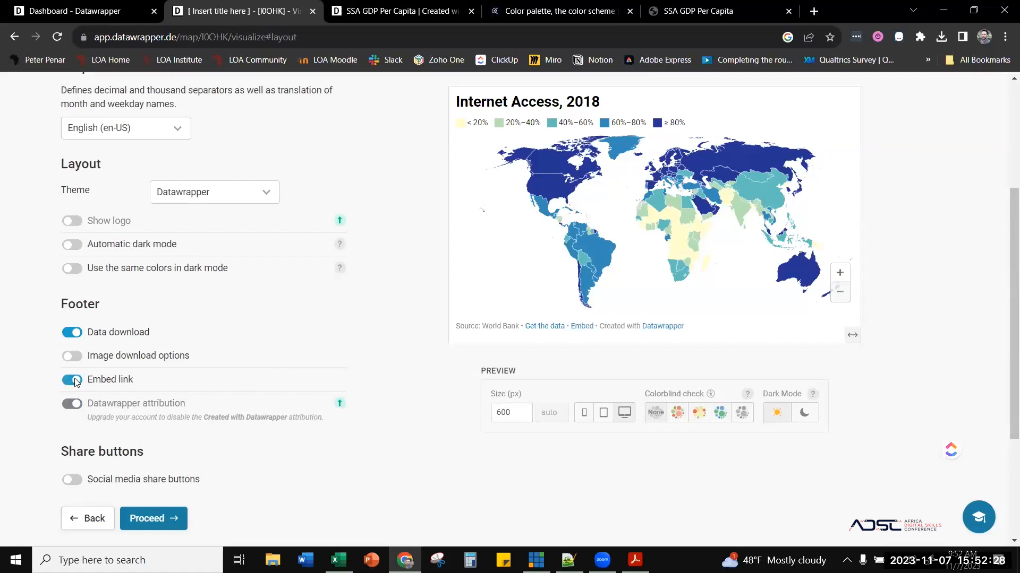
{"action": "left_click", "coordinate": [77, 382]}
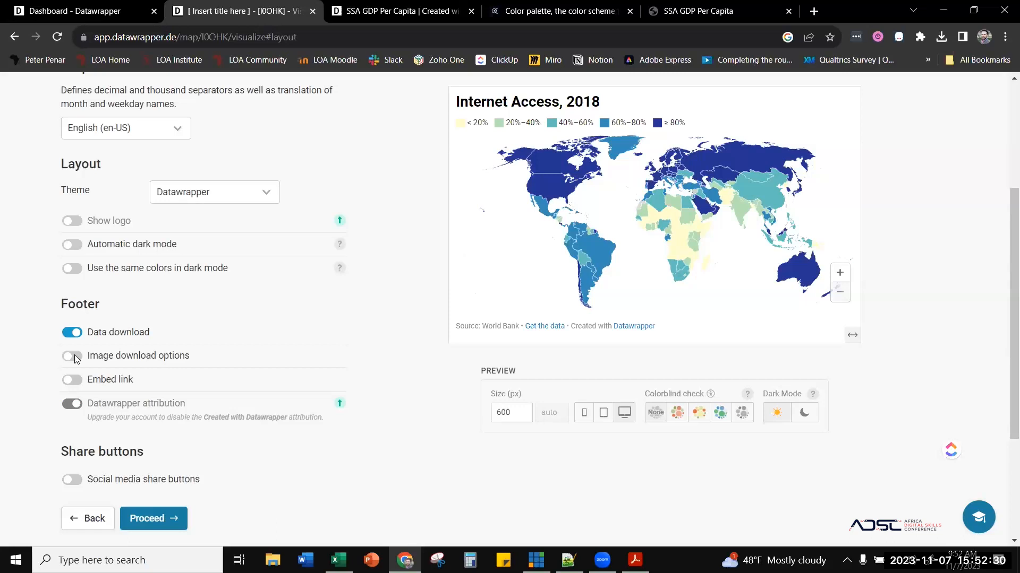
{"action": "left_click", "coordinate": [75, 358]}
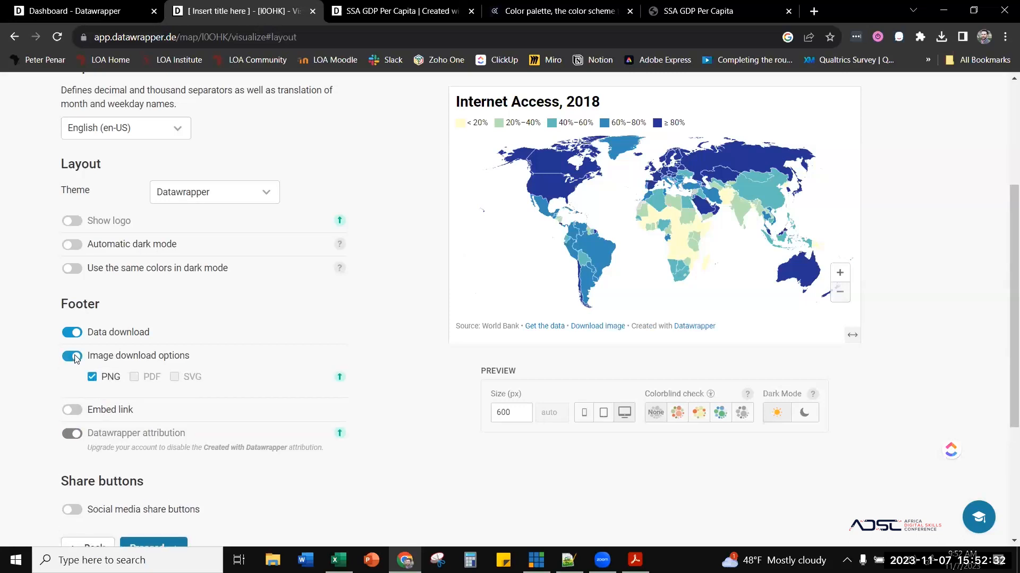
{"action": "left_click", "coordinate": [74, 357]}
- Try automatic dark mode and the Datawrapper (high contrast) theme, and restore the Datawrapper theme with dark mode off
{"action": "scroll", "coordinate": [257, 357], "scroll_direction": "up", "scroll_amount": 1}
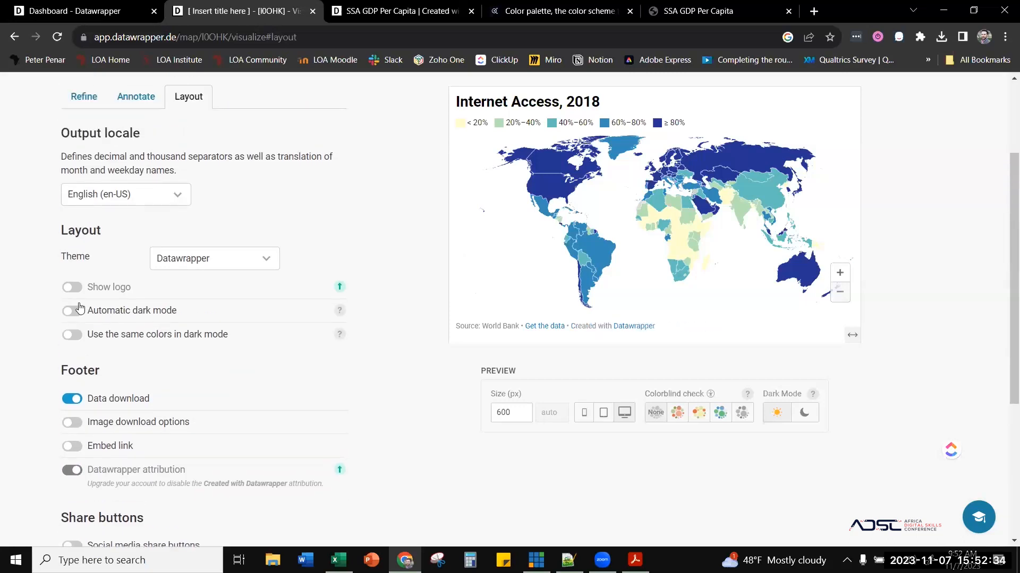
{"action": "left_click", "coordinate": [69, 315]}
{"action": "left_click", "coordinate": [69, 316]}
{"action": "left_click", "coordinate": [193, 262]}
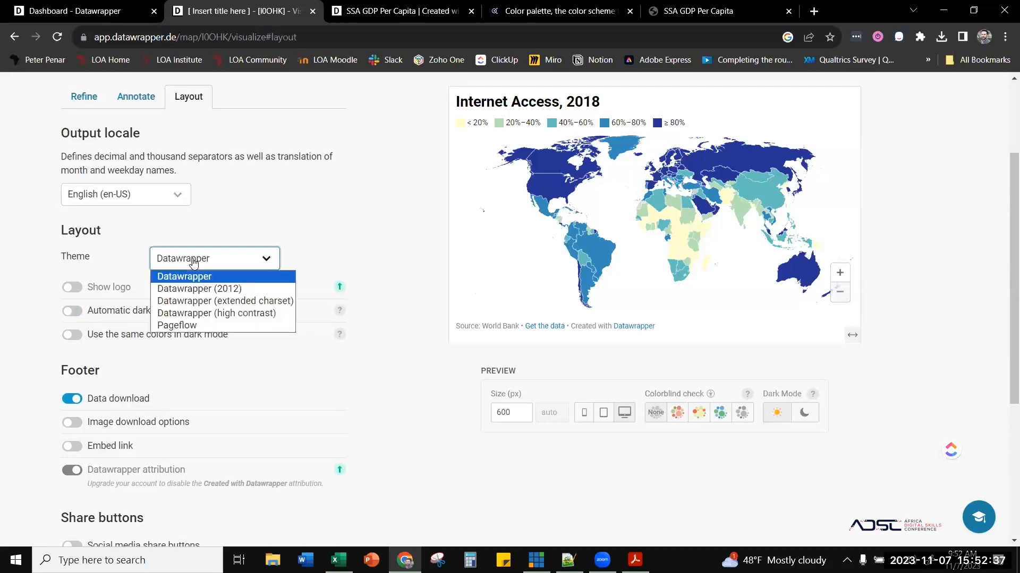
{"action": "left_click", "coordinate": [185, 313]}
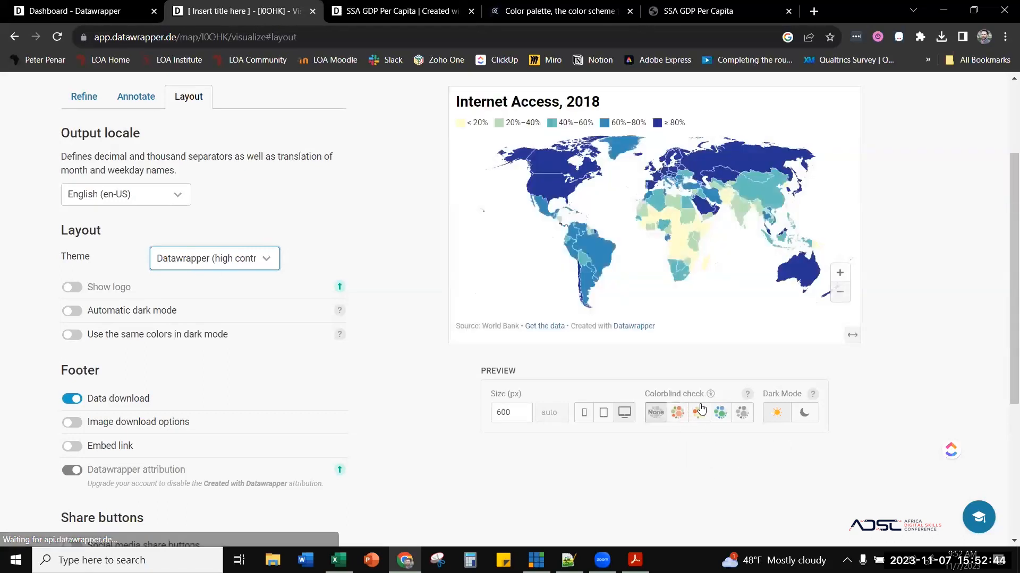
{"action": "left_click", "coordinate": [200, 256]}
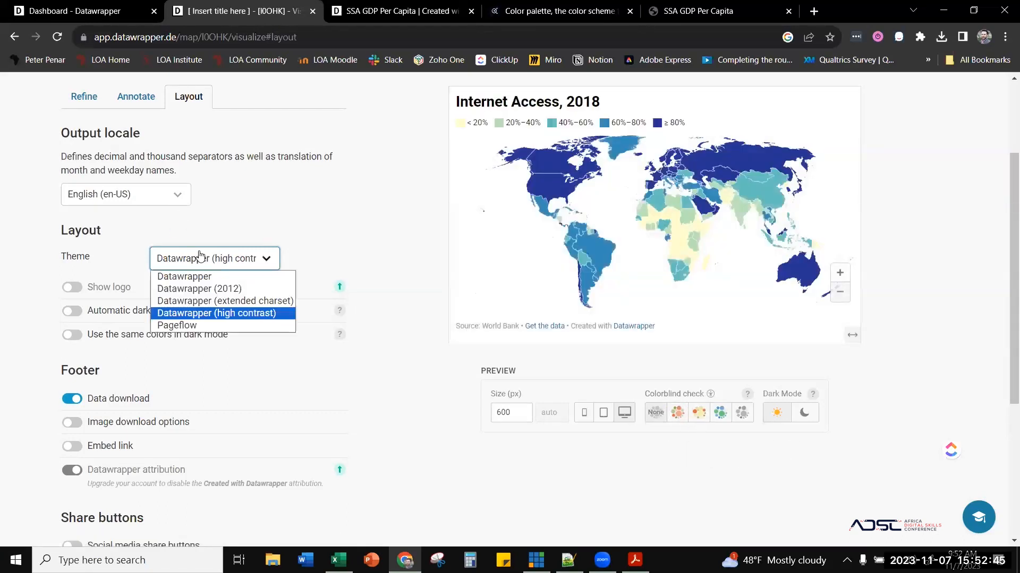
{"action": "left_click", "coordinate": [189, 277]}
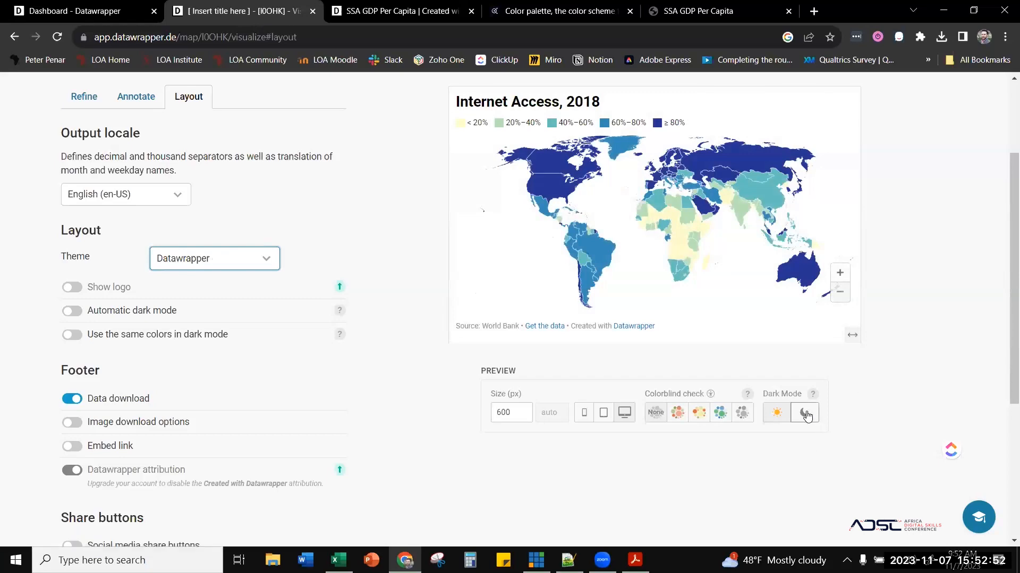
- Preview the map in dark mode, switch back to the light preview, and continue to the Publish & Embed stage
{"action": "left_click", "coordinate": [805, 414]}
{"action": "left_click", "coordinate": [784, 420]}
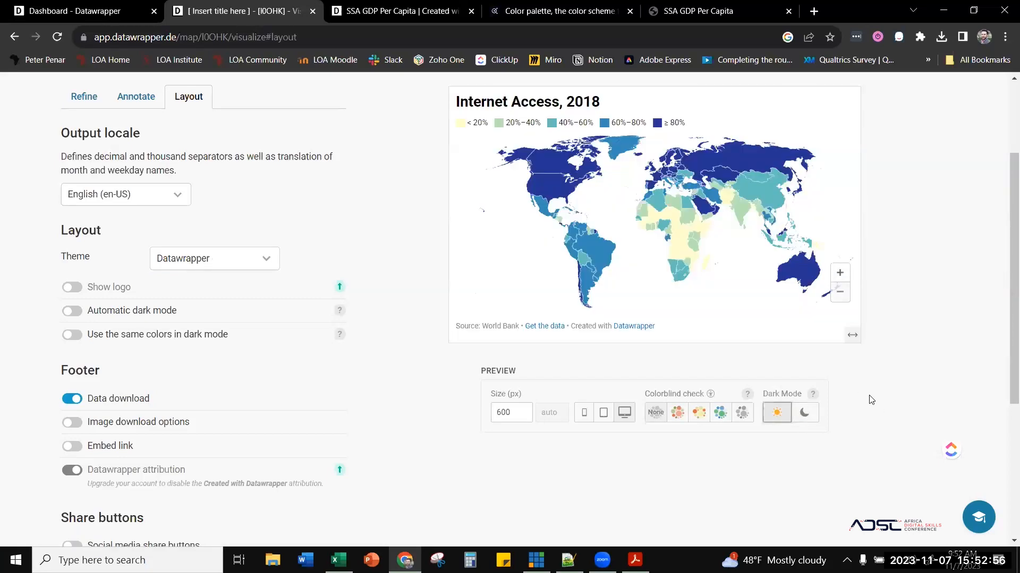
{"action": "scroll", "coordinate": [403, 415], "scroll_direction": "up", "scroll_amount": 1}
{"action": "scroll", "coordinate": [393, 424], "scroll_direction": "down", "scroll_amount": 4}
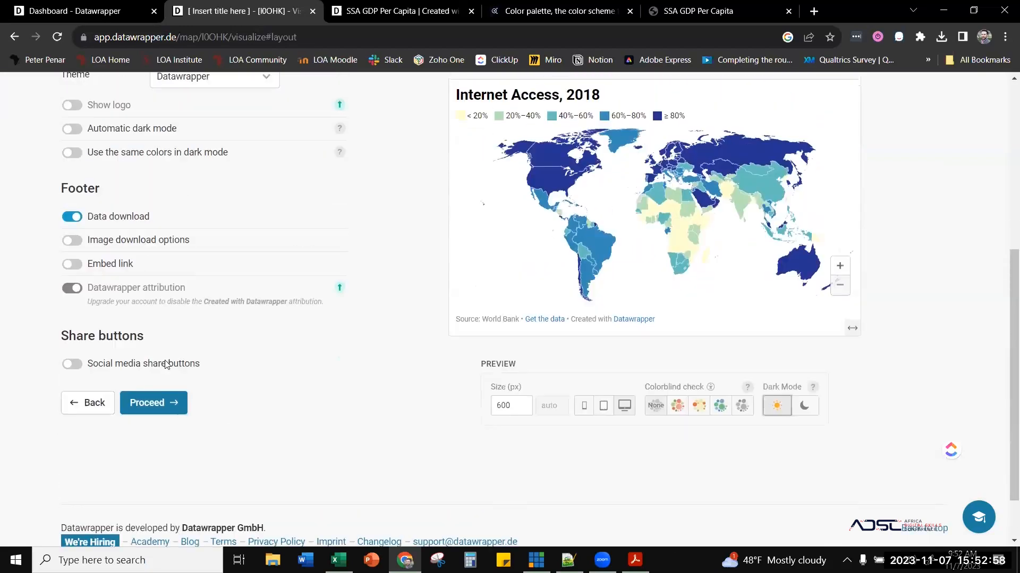
{"action": "left_click", "coordinate": [146, 403]}
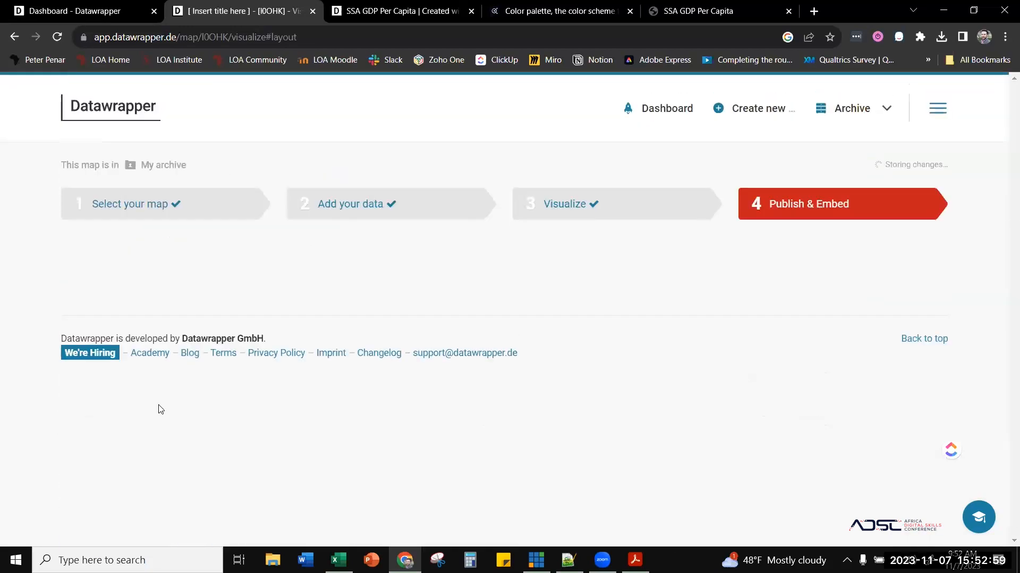
- Return to the Visualize stage and review the map's refine and annotate settings through to the layout settings
{"action": "left_click", "coordinate": [629, 207]}
{"action": "scroll", "coordinate": [329, 441], "scroll_direction": "down", "scroll_amount": 12}
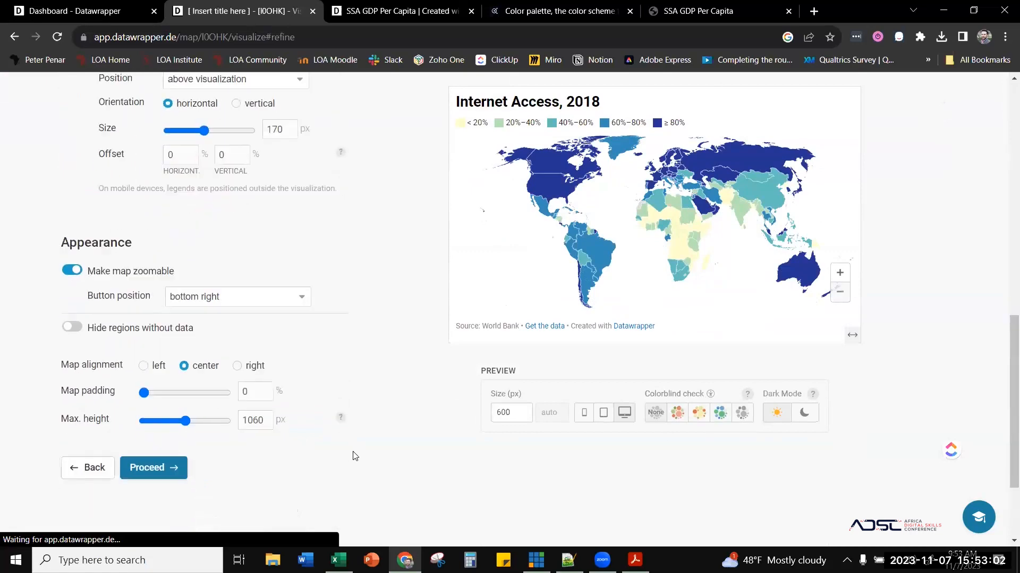
{"action": "scroll", "coordinate": [303, 436], "scroll_direction": "up", "scroll_amount": 4}
{"action": "scroll", "coordinate": [238, 478], "scroll_direction": "down", "scroll_amount": 4}
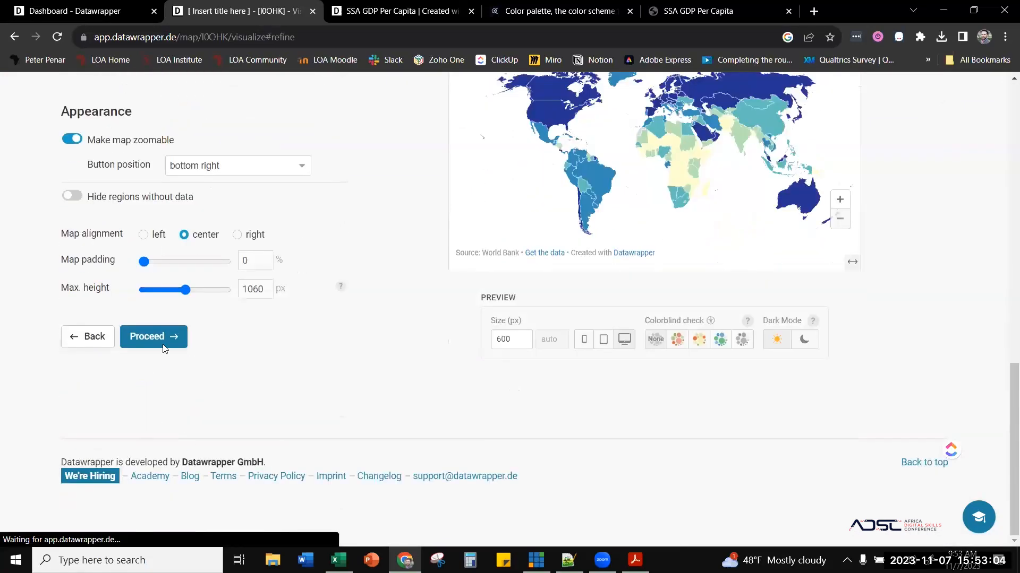
{"action": "left_click", "coordinate": [159, 338]}
{"action": "scroll", "coordinate": [371, 374], "scroll_direction": "down", "scroll_amount": 5}
{"action": "scroll", "coordinate": [371, 373], "scroll_direction": "up", "scroll_amount": 5}
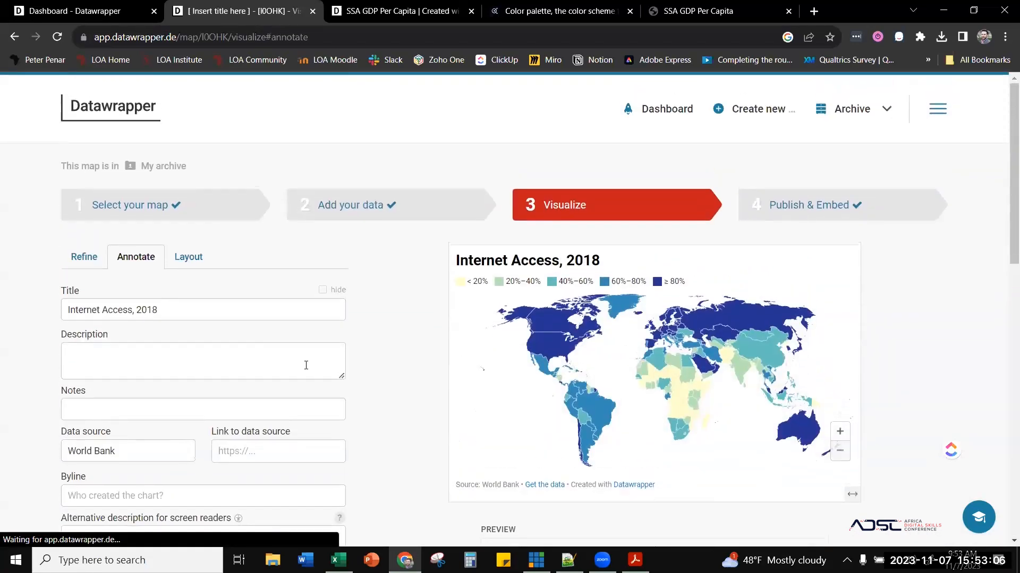
{"action": "scroll", "coordinate": [298, 361], "scroll_direction": "down", "scroll_amount": 12}
{"action": "left_click", "coordinate": [154, 337]}
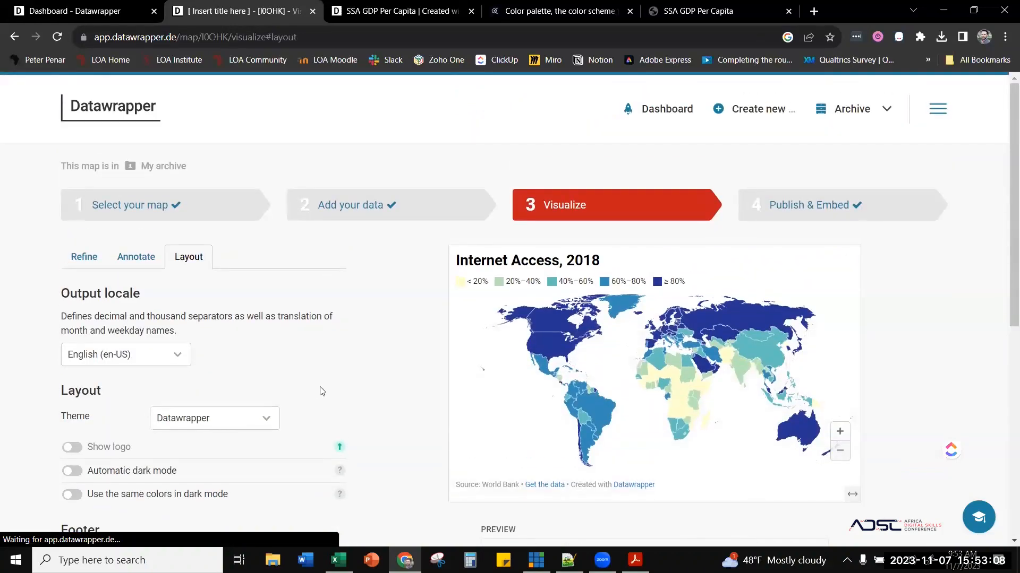
- Try the social media share buttons with a manually entered URL, restore the chart URL option, and switch the share buttons off
{"action": "scroll", "coordinate": [328, 393], "scroll_direction": "down", "scroll_amount": 10}
{"action": "left_click", "coordinate": [72, 298]}
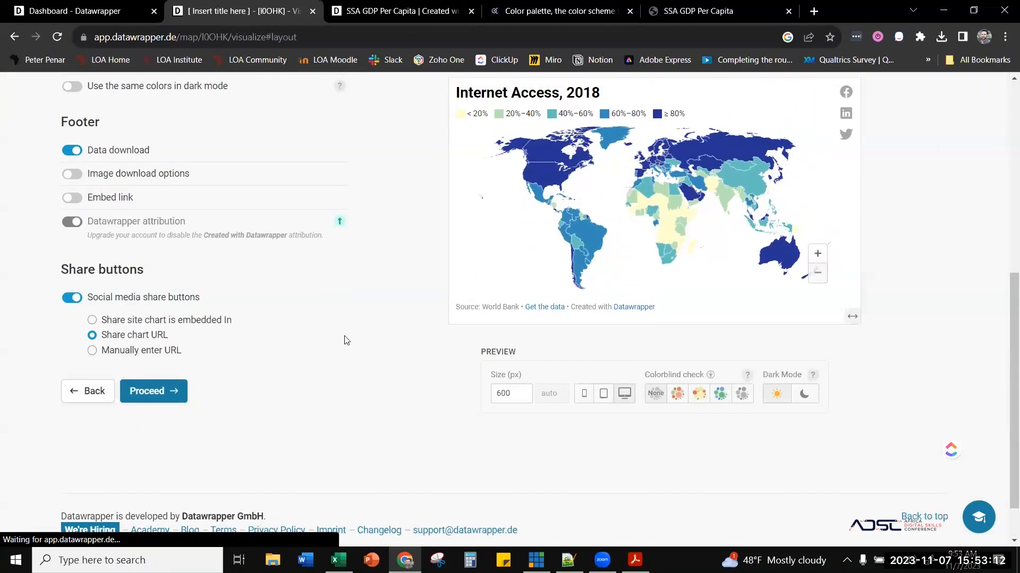
{"action": "scroll", "coordinate": [340, 345], "scroll_direction": "up", "scroll_amount": 3}
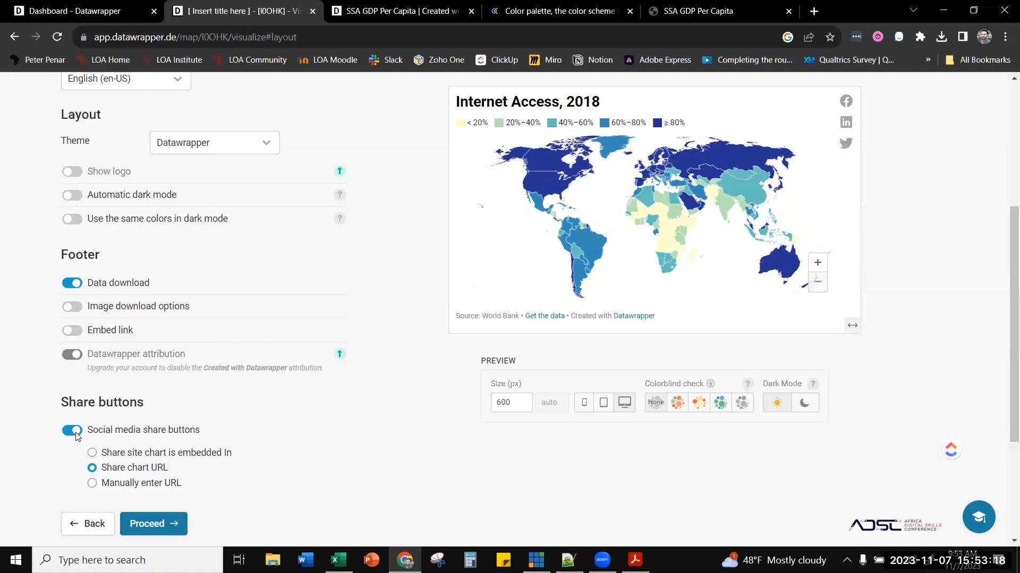
{"action": "left_click", "coordinate": [94, 484]}
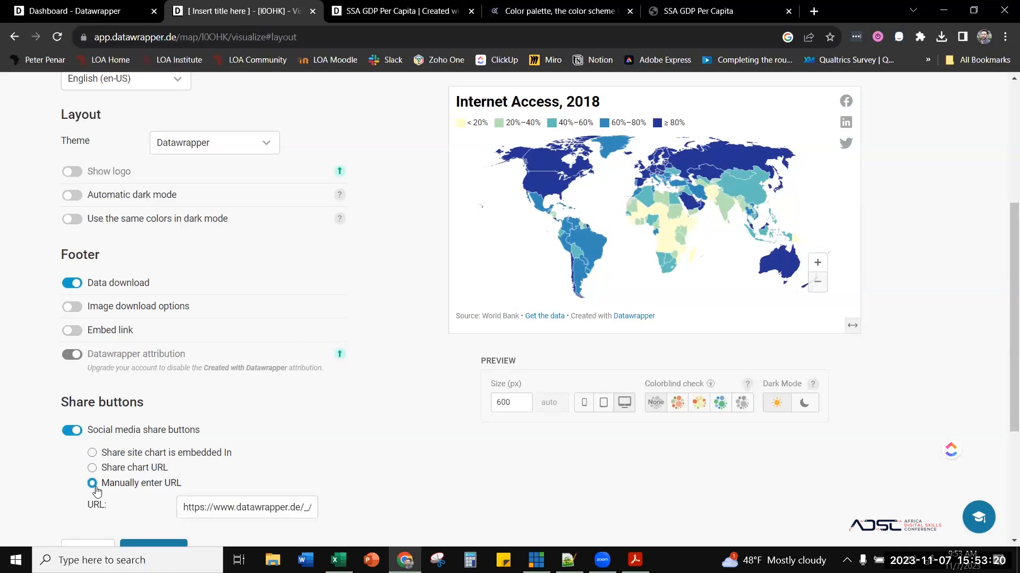
{"action": "left_click", "coordinate": [92, 468]}
{"action": "left_click", "coordinate": [72, 430]}
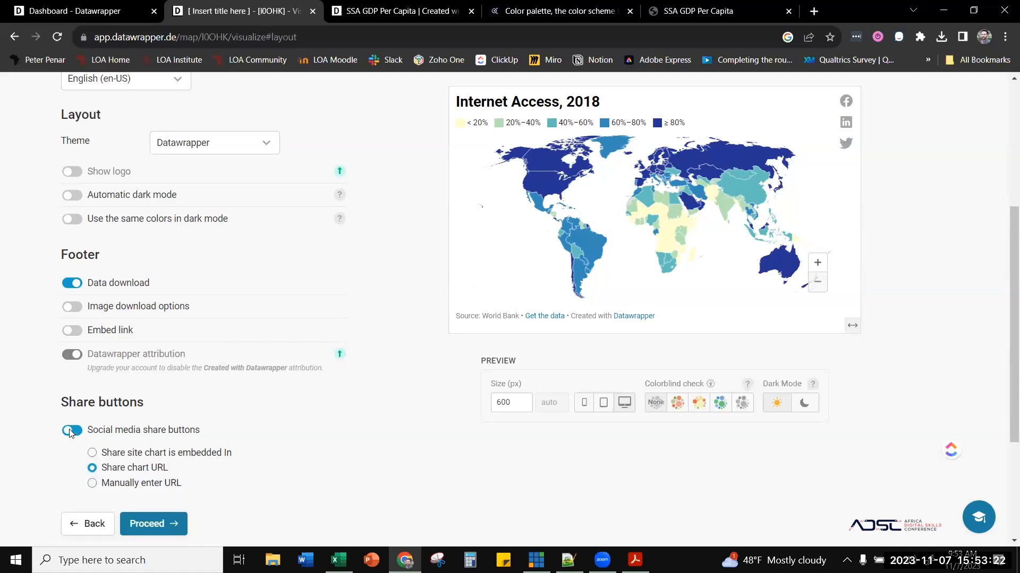
- Go to the Publish & Embed stage and review the map's publishing, export and duplicate options
{"action": "scroll", "coordinate": [292, 442], "scroll_direction": "up", "scroll_amount": 5}
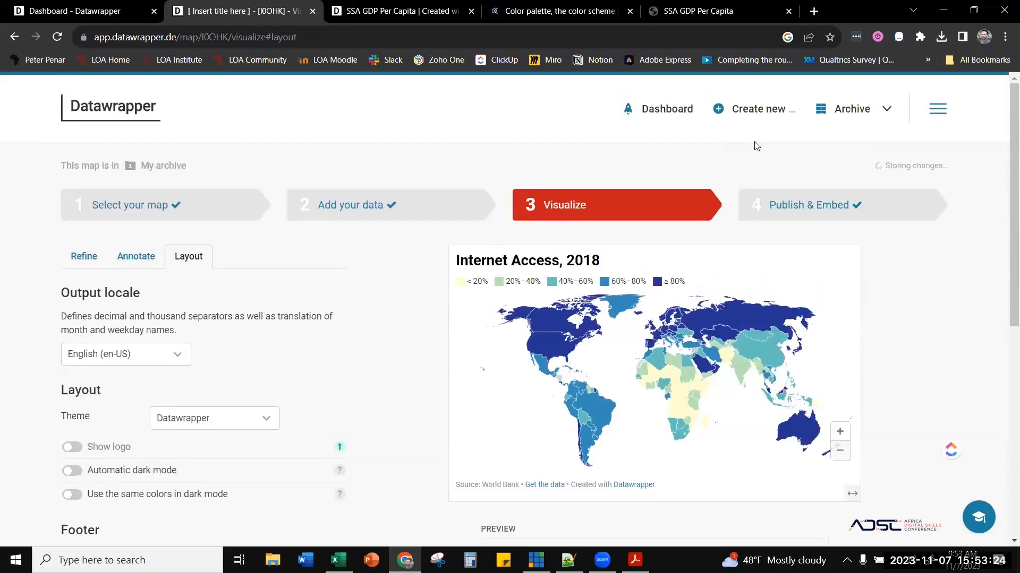
{"action": "left_click", "coordinate": [859, 200]}
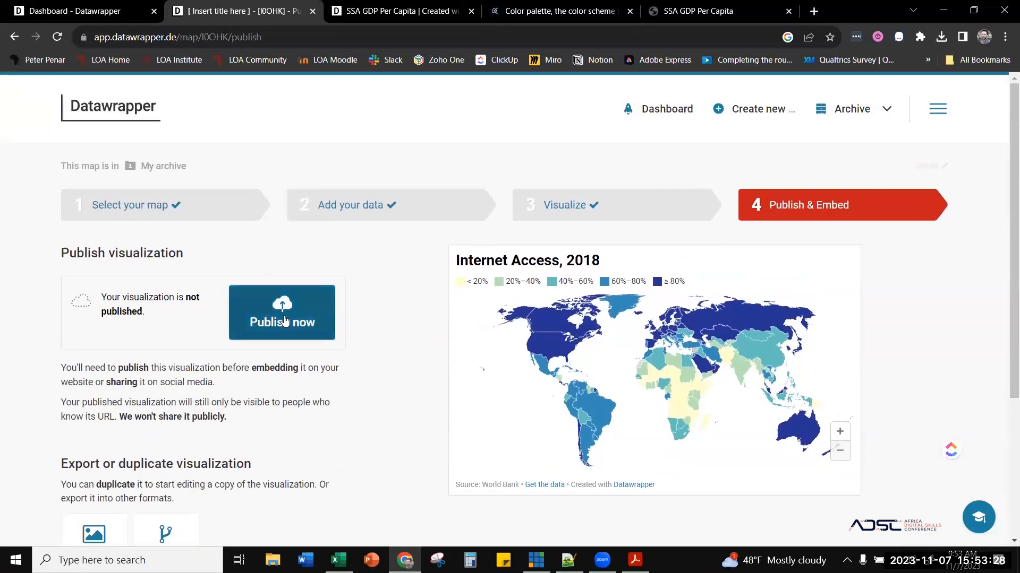
{"action": "scroll", "coordinate": [202, 467], "scroll_direction": "down", "scroll_amount": 2}
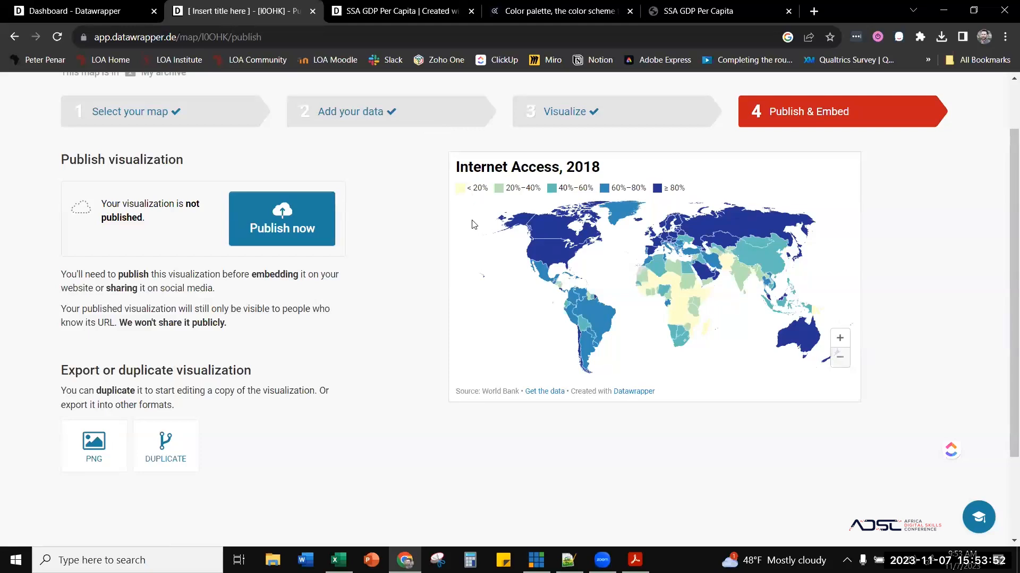
{"action": "scroll", "coordinate": [405, 298], "scroll_direction": "up", "scroll_amount": 2}
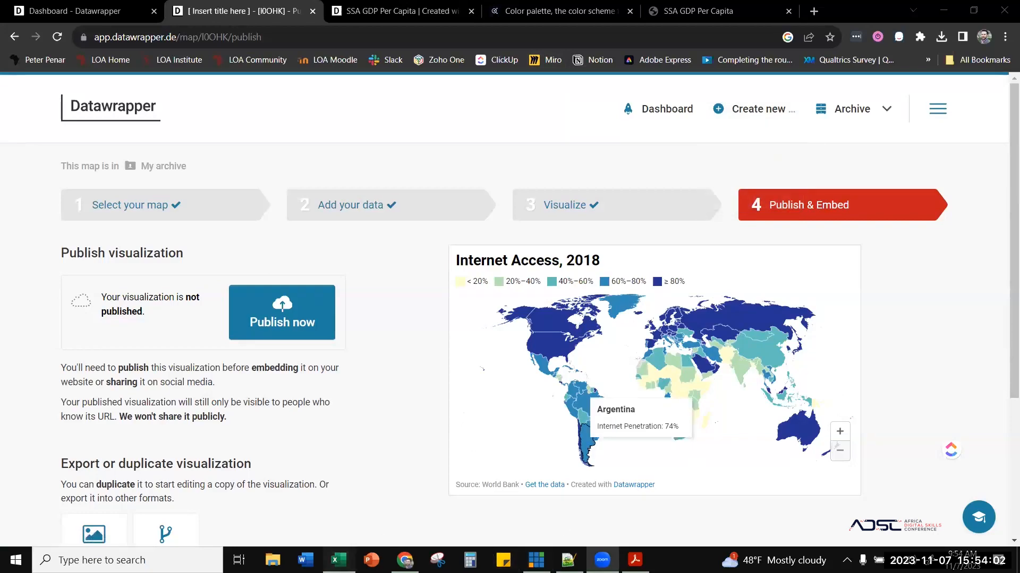
- Switch to the Excel workbook and copy the whole country table with 2018 and 2019 values from the Dotline - GDP 2018-19 sheet
{"action": "left_click", "coordinate": [338, 560]}
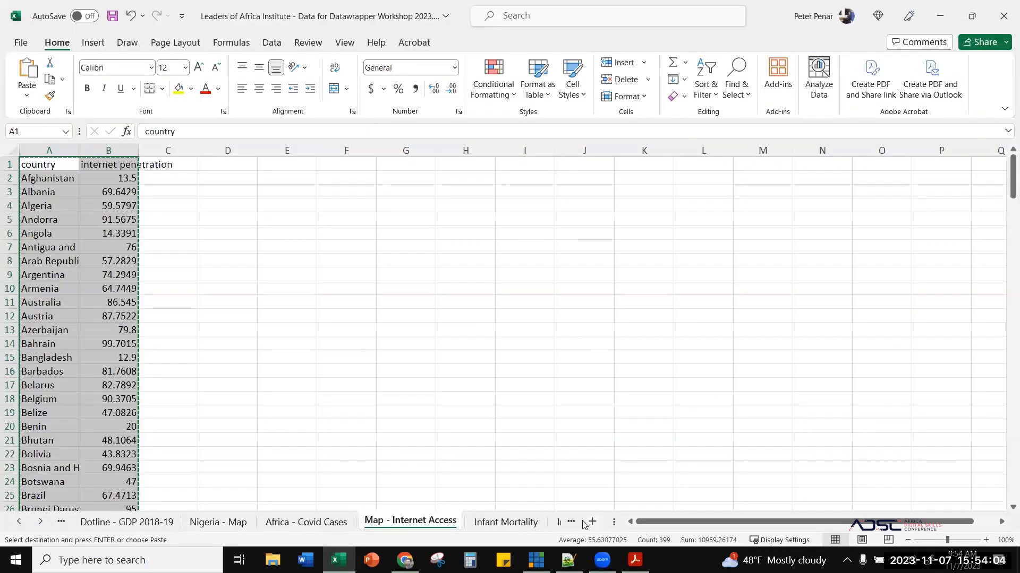
{"action": "left_click", "coordinate": [111, 523]}
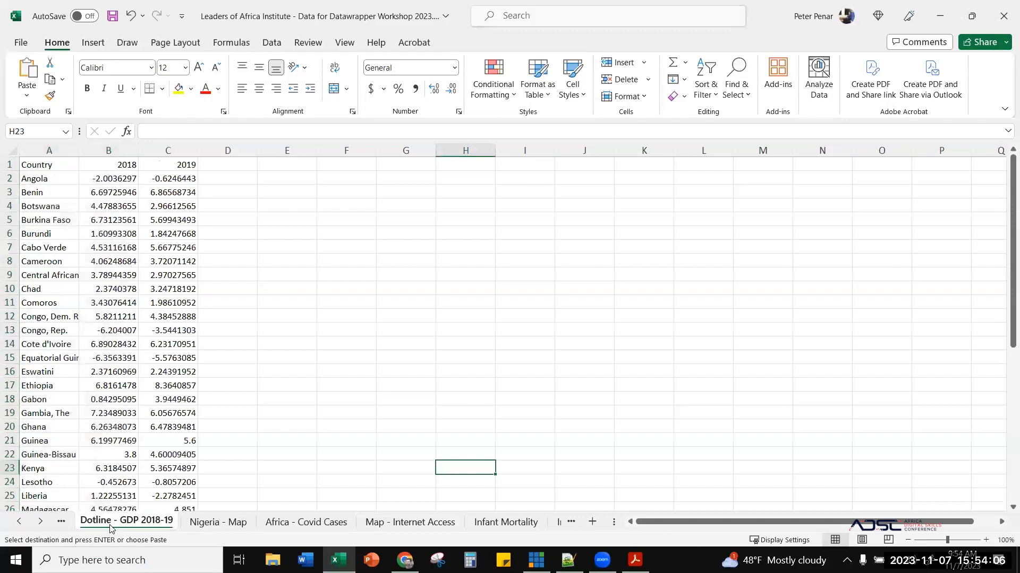
{"action": "left_click", "coordinate": [111, 192]}
{"action": "left_click_drag", "start_coordinate": [37, 165], "coordinate": [183, 481]}
{"action": "scroll", "coordinate": [188, 468], "scroll_direction": "up", "scroll_amount": 8}
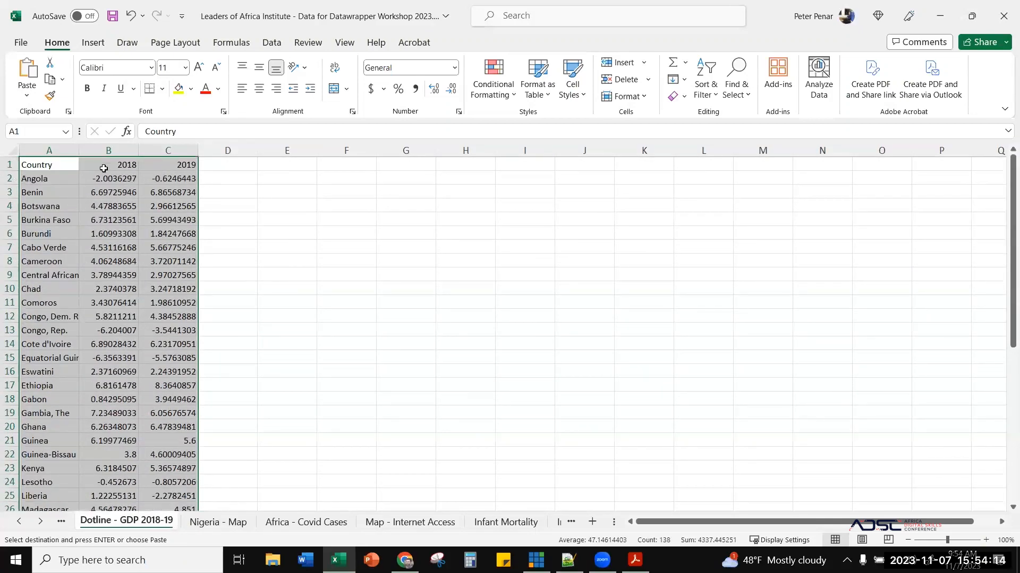
{"action": "right_click", "coordinate": [130, 213]}
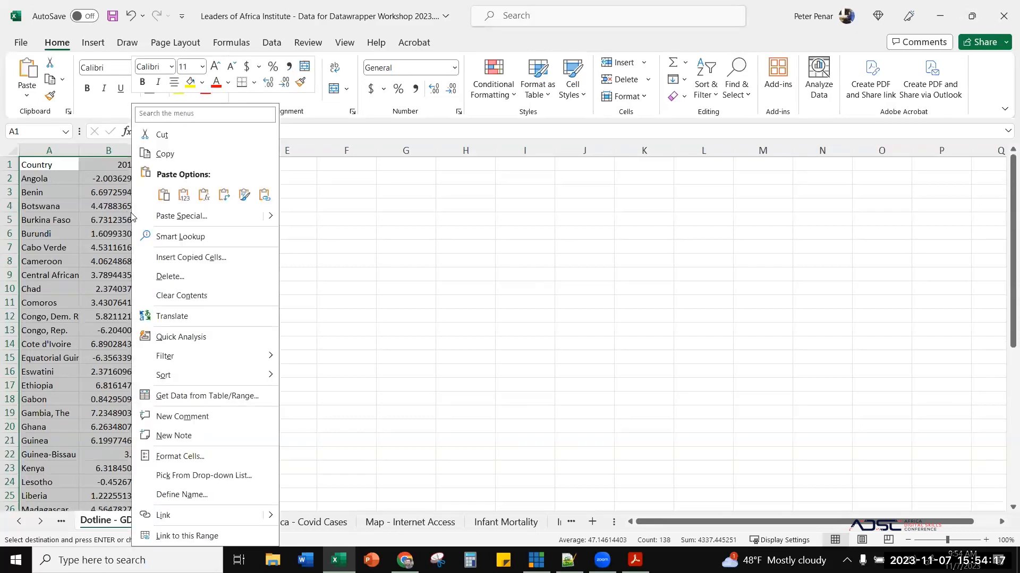
{"action": "left_click", "coordinate": [154, 153]}
- Switch back to Datawrapper, create a new chart, paste the copied GDP table as its data, and proceed to Check & Describe
{"action": "left_click", "coordinate": [405, 560]}
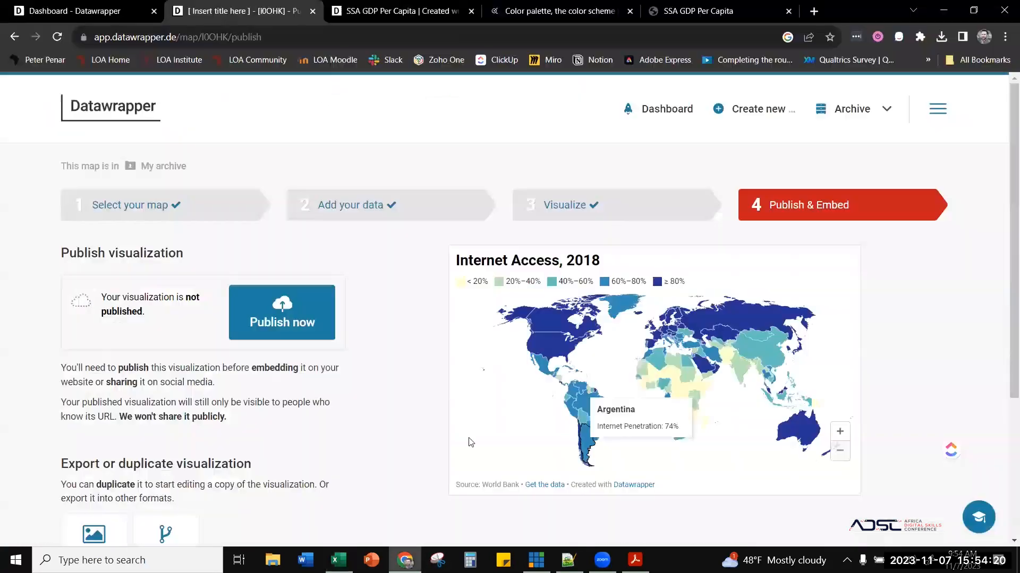
{"action": "left_click", "coordinate": [754, 109]}
{"action": "left_click", "coordinate": [741, 139]}
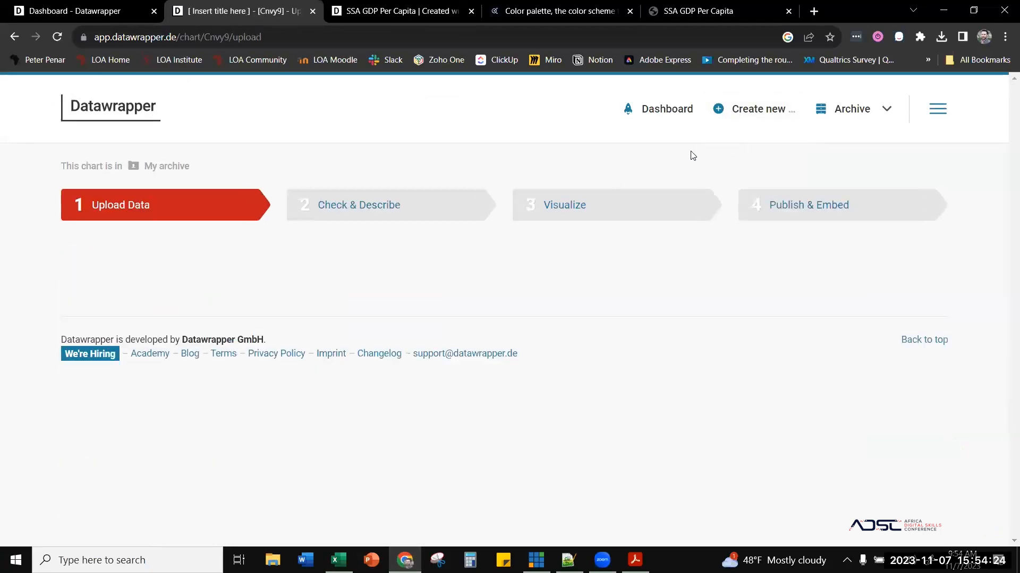
{"action": "left_click", "coordinate": [683, 289]}
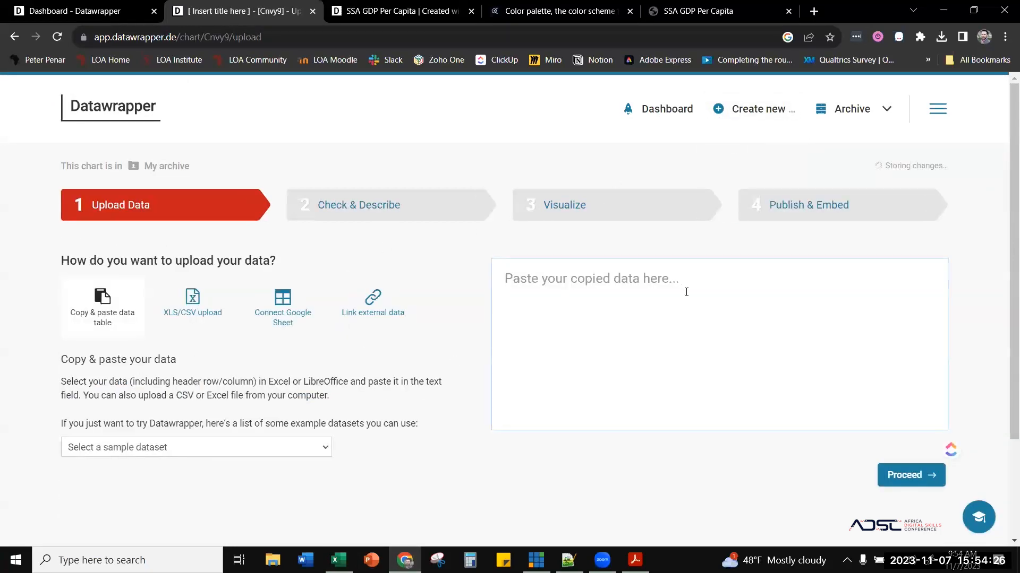
{"action": "key", "text": "ctrl+v"}
{"action": "left_click", "coordinate": [895, 474]}
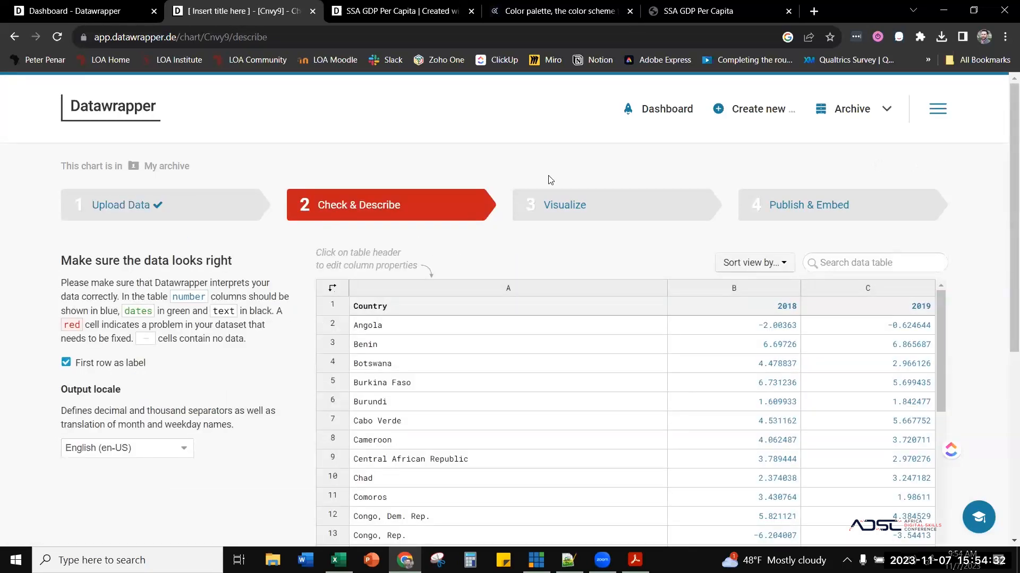
- Check the column settings of Country, 2018 and 2019, and continue to the Visualize stage
{"action": "left_click", "coordinate": [541, 289]}
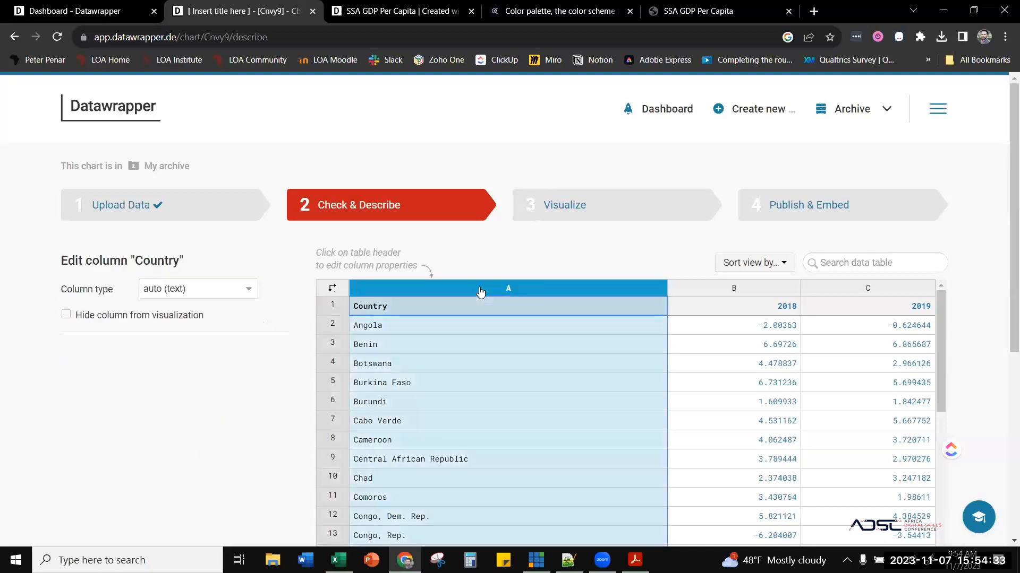
{"action": "left_click", "coordinate": [770, 291]}
{"action": "left_click", "coordinate": [851, 290]}
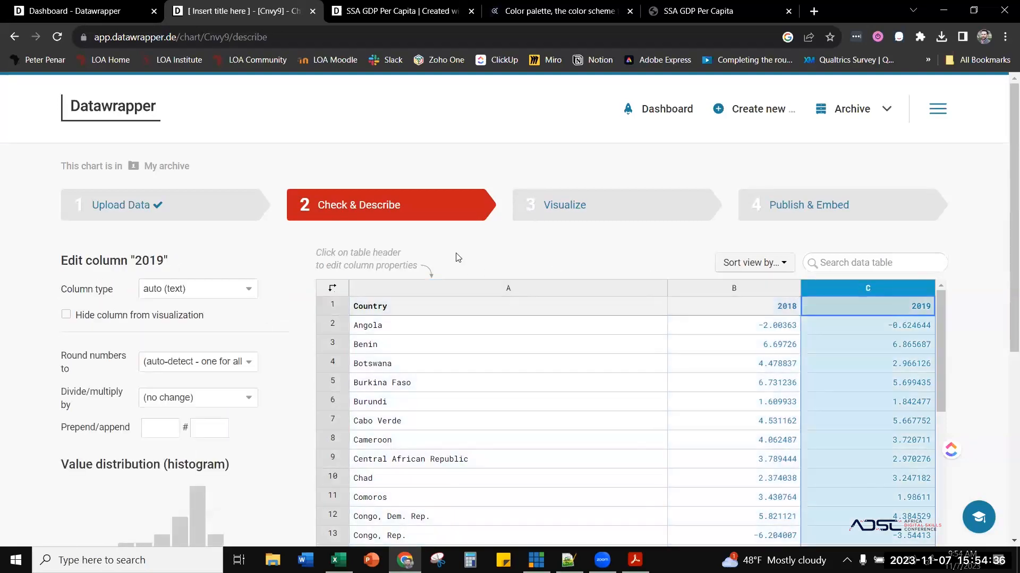
{"action": "scroll", "coordinate": [478, 265], "scroll_direction": "down", "scroll_amount": 6}
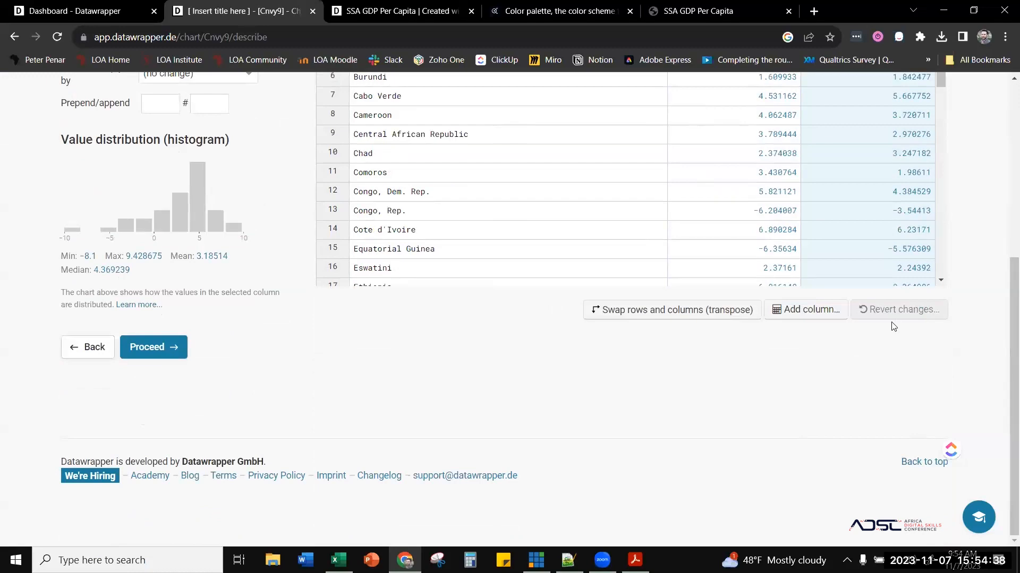
{"action": "scroll", "coordinate": [743, 381], "scroll_direction": "up", "scroll_amount": 6}
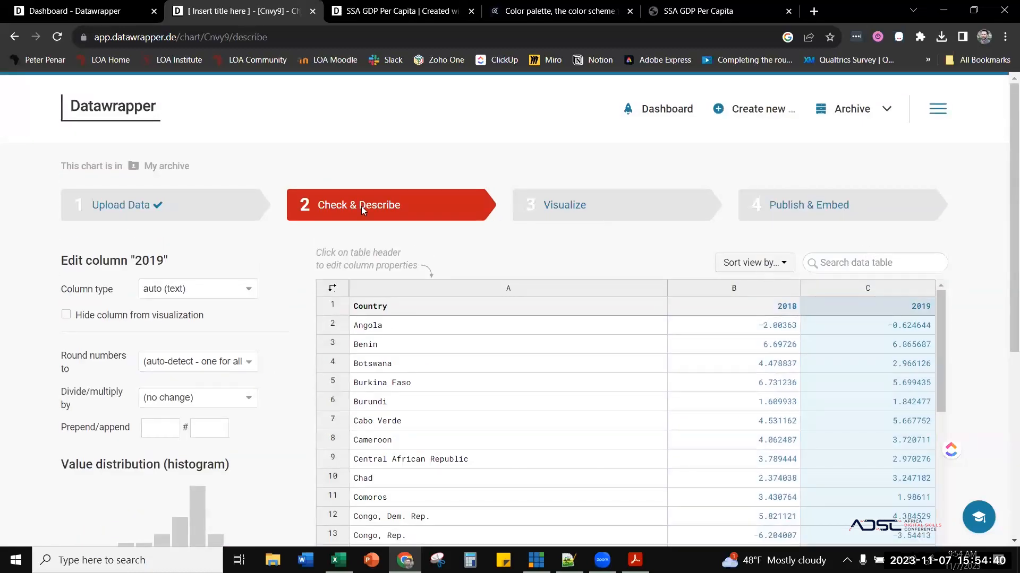
{"action": "scroll", "coordinate": [288, 384], "scroll_direction": "down", "scroll_amount": 5}
{"action": "scroll", "coordinate": [288, 385], "scroll_direction": "down", "scroll_amount": 2}
{"action": "left_click", "coordinate": [163, 348]}
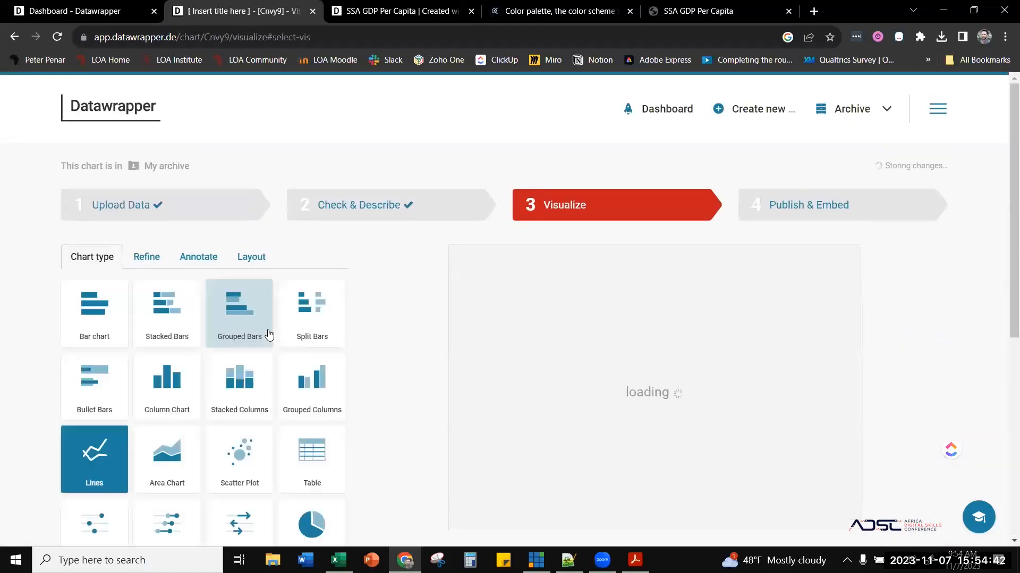
- Change the chart type to Range Plot and look over the plotted 2018 and 2019 values for all countries
{"action": "scroll", "coordinate": [372, 315], "scroll_direction": "down", "scroll_amount": 2}
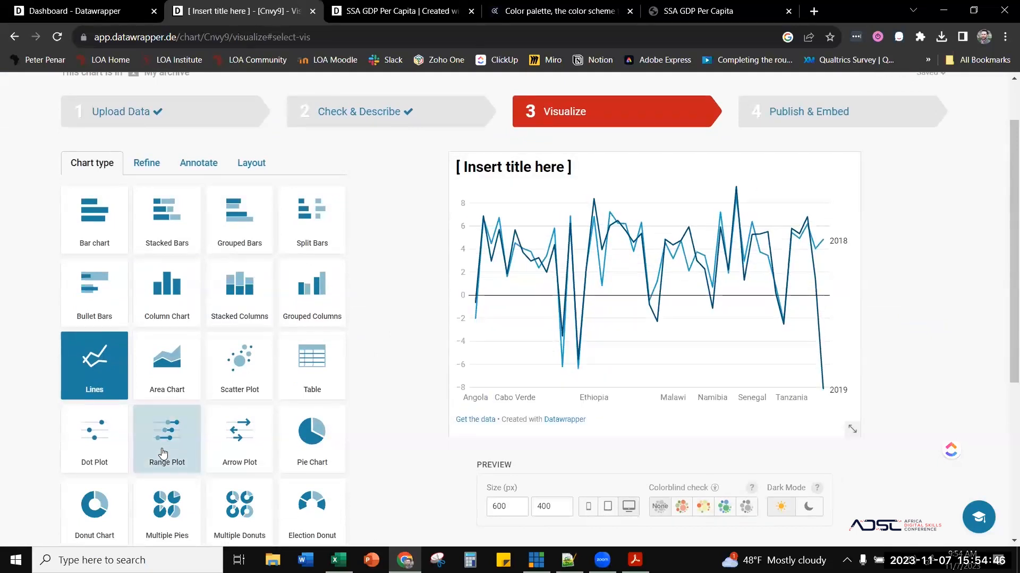
{"action": "left_click", "coordinate": [163, 453]}
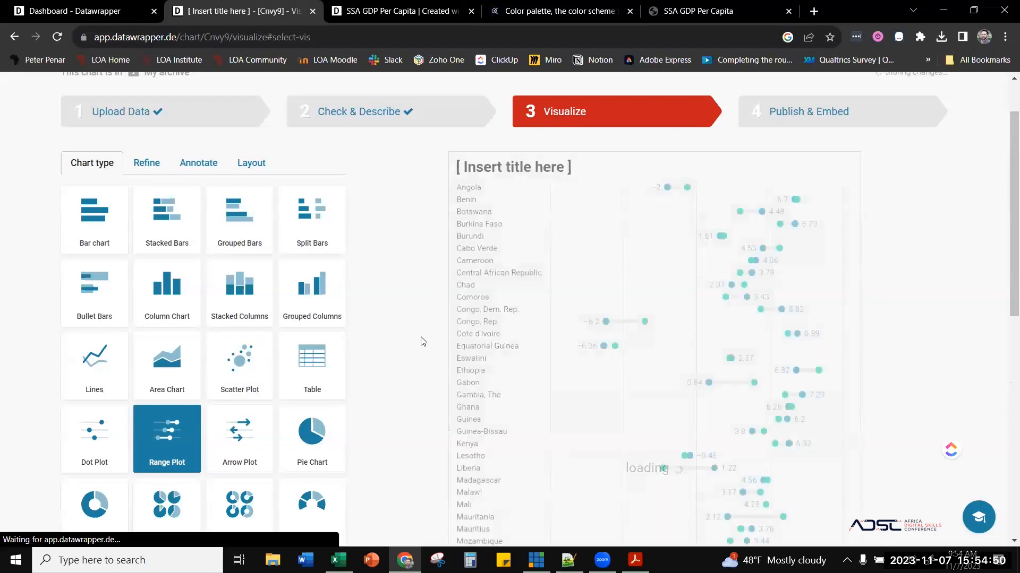
{"action": "scroll", "coordinate": [422, 342], "scroll_direction": "down", "scroll_amount": 2}
{"action": "scroll", "coordinate": [422, 342], "scroll_direction": "down", "scroll_amount": 2}
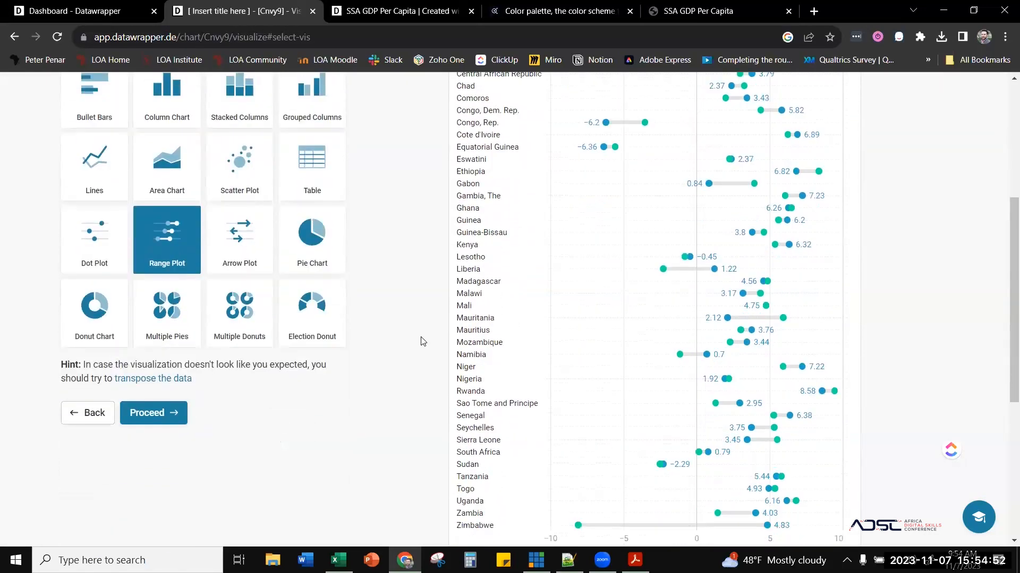
{"action": "scroll", "coordinate": [423, 341], "scroll_direction": "up", "scroll_amount": 2}
{"action": "scroll", "coordinate": [423, 341], "scroll_direction": "up", "scroll_amount": 4}
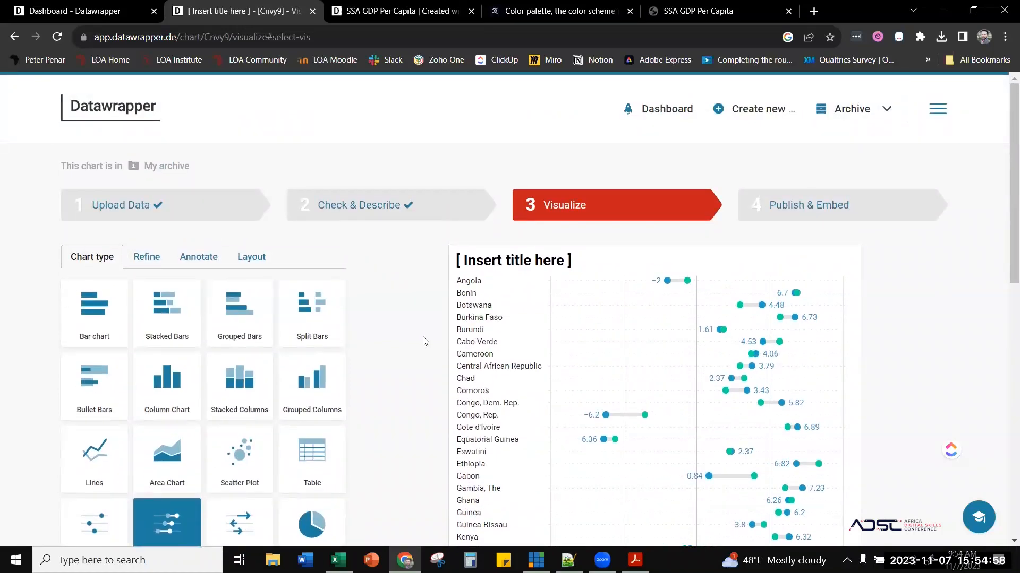
{"action": "scroll", "coordinate": [425, 341], "scroll_direction": "down", "scroll_amount": 8}
{"action": "scroll", "coordinate": [425, 341], "scroll_direction": "up", "scroll_amount": 6}
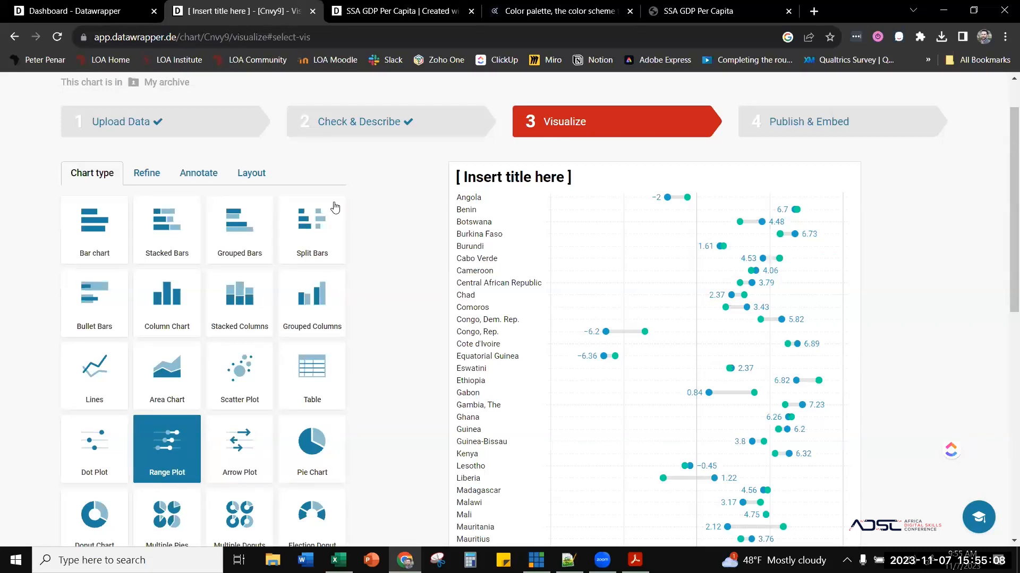
{"action": "scroll", "coordinate": [447, 280], "scroll_direction": "down", "scroll_amount": 1}
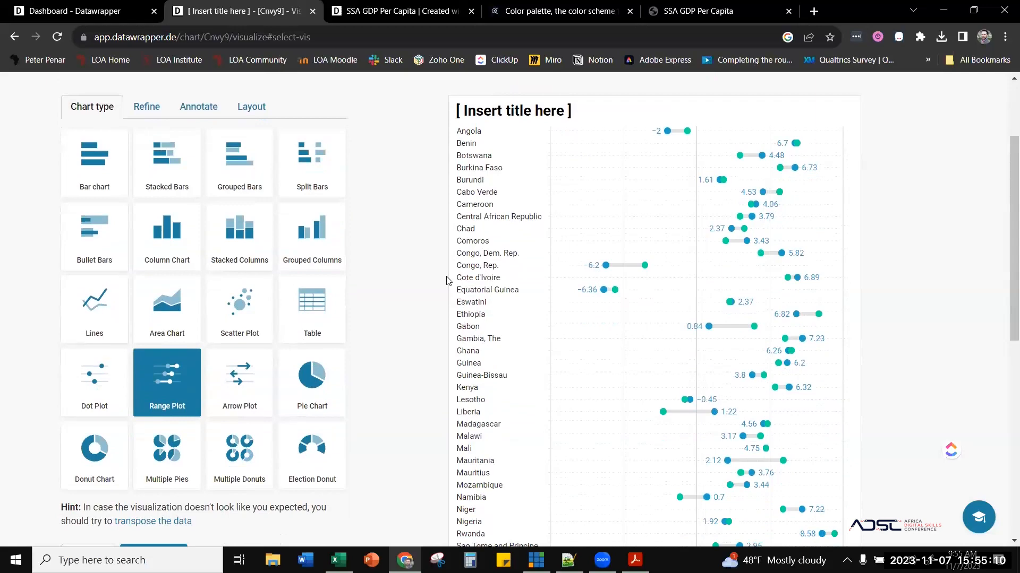
{"action": "scroll", "coordinate": [448, 280], "scroll_direction": "up", "scroll_amount": 1}
- In the refine settings, try the end, start, both and difference value labels, and set their visibility to % change
{"action": "left_click", "coordinate": [147, 170]}
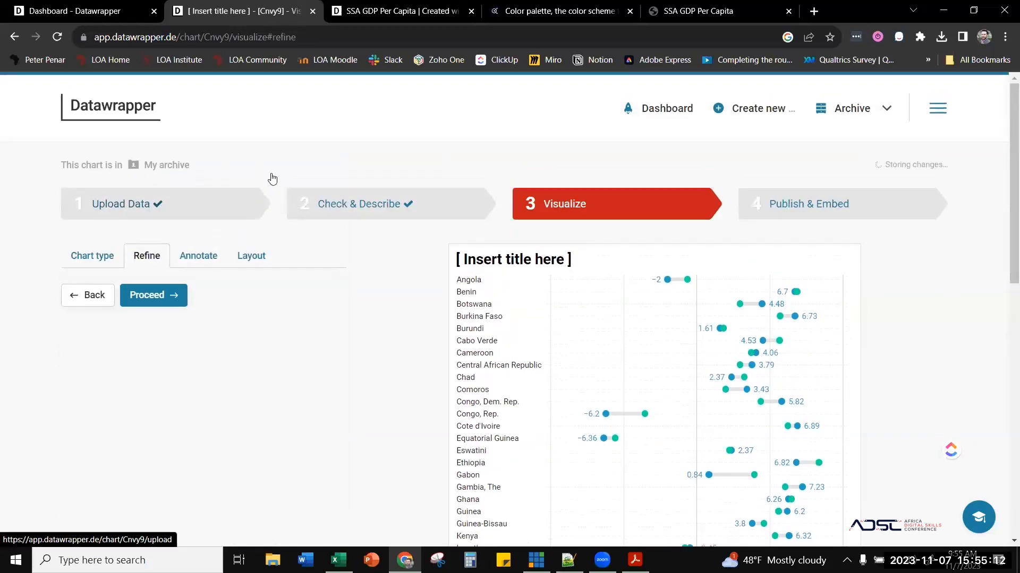
{"action": "scroll", "coordinate": [353, 269], "scroll_direction": "down", "scroll_amount": 1}
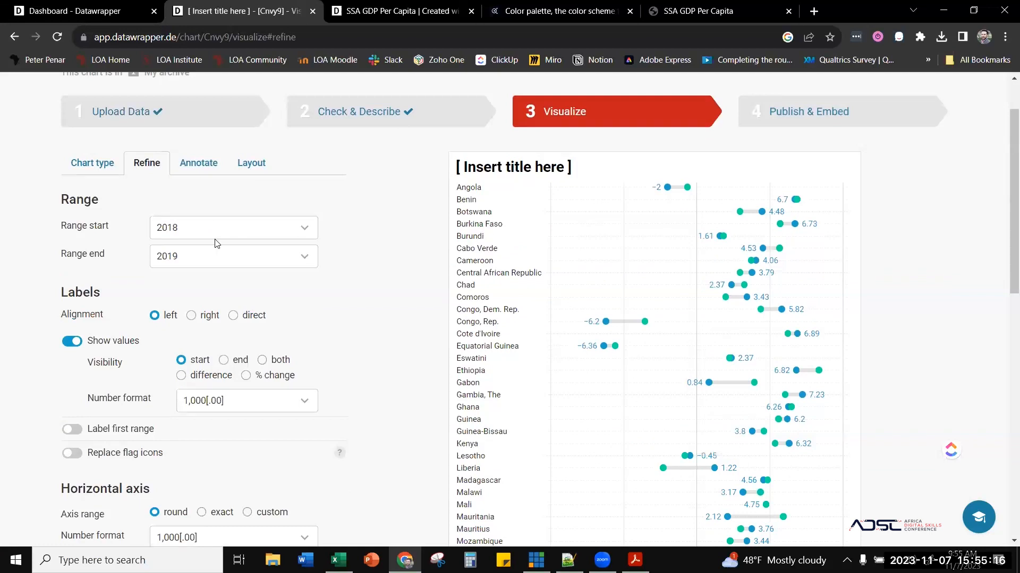
{"action": "left_click", "coordinate": [224, 361]}
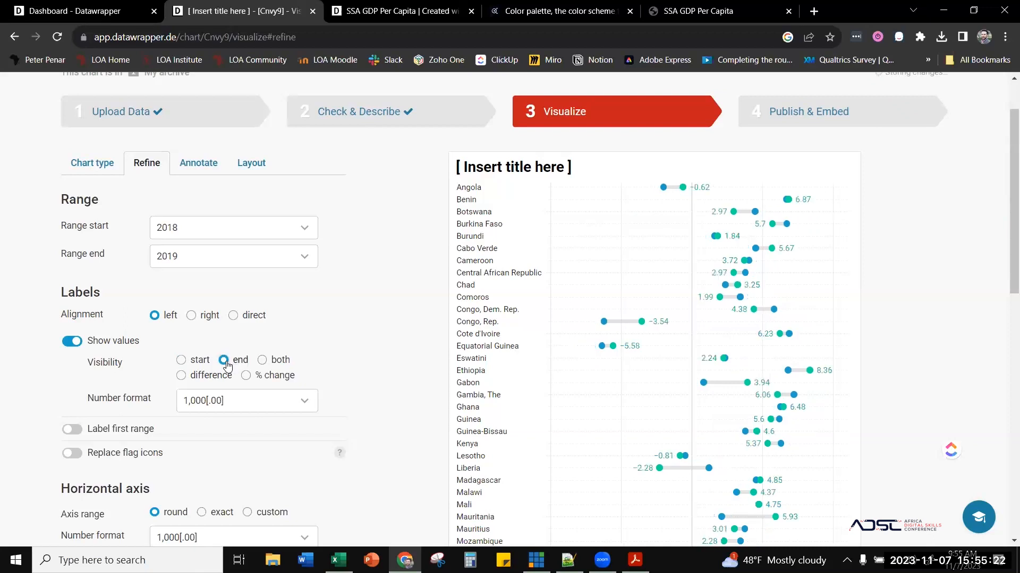
{"action": "left_click", "coordinate": [182, 360]}
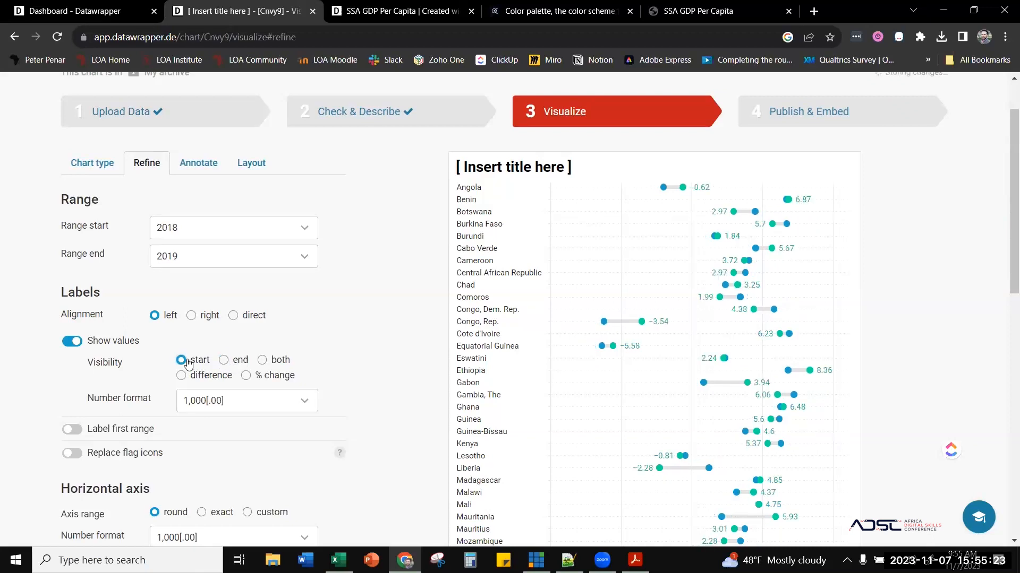
{"action": "left_click", "coordinate": [261, 361]}
{"action": "left_click", "coordinate": [247, 377]}
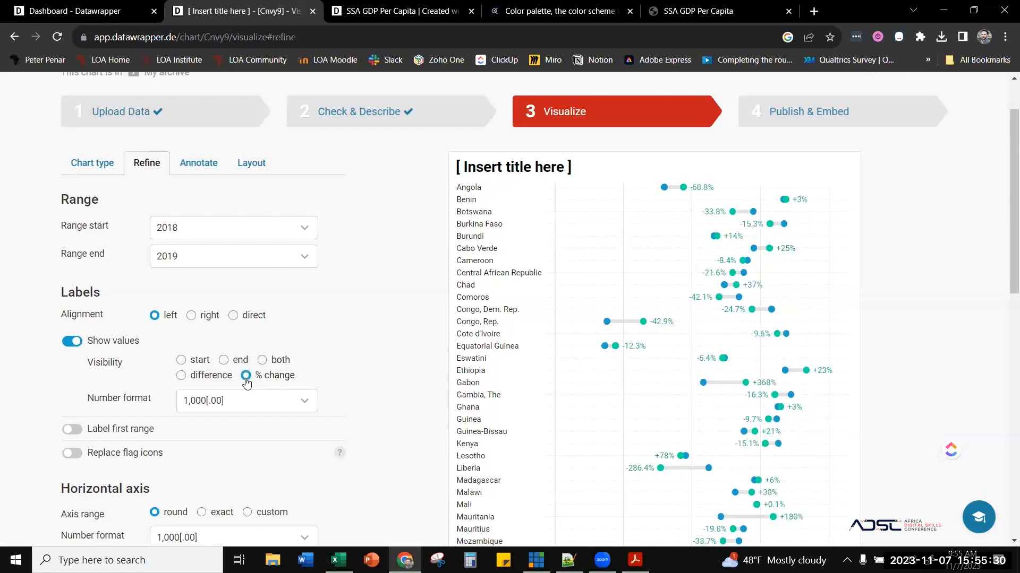
{"action": "left_click", "coordinate": [217, 377]}
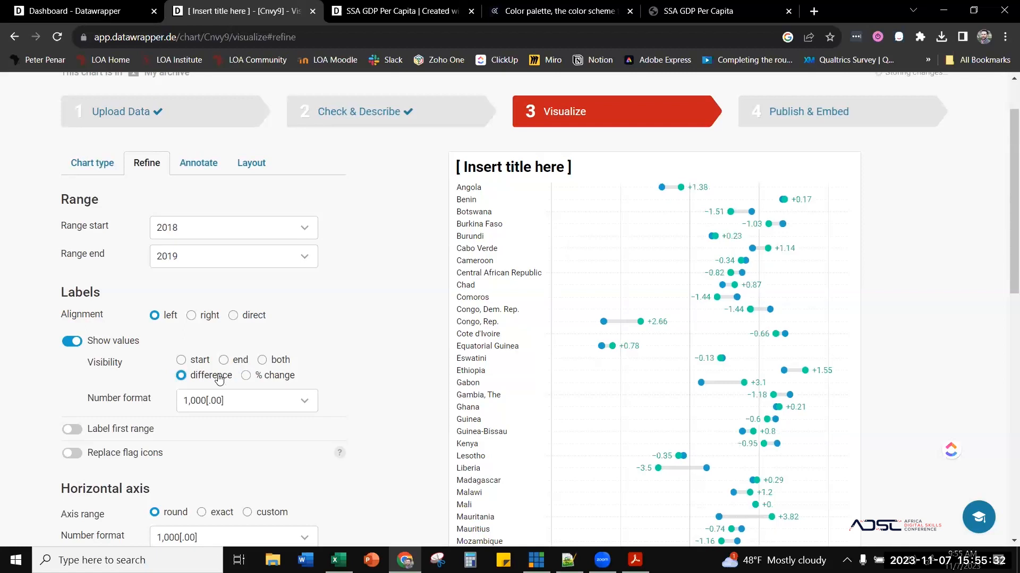
{"action": "left_click", "coordinate": [257, 377]}
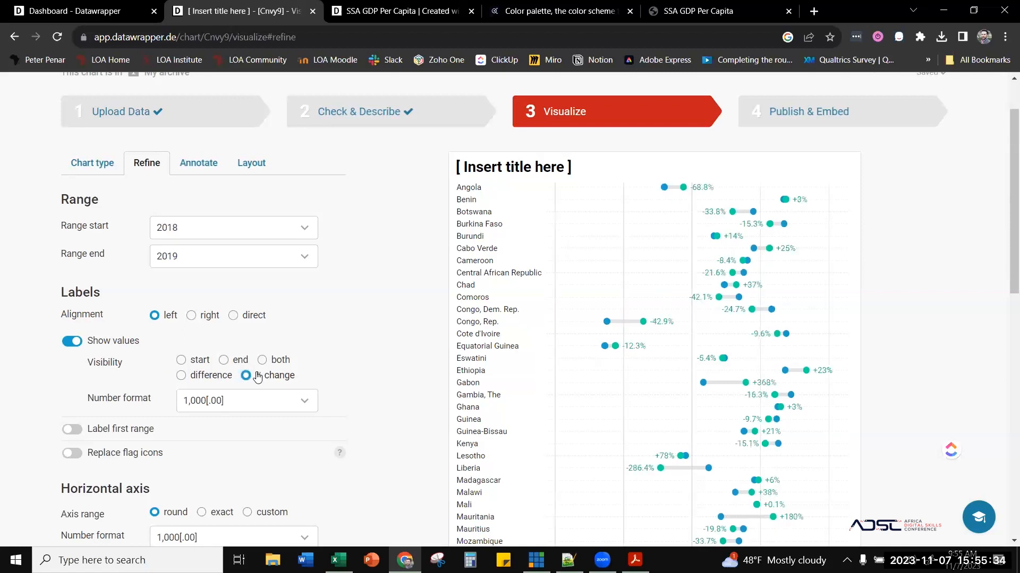
- Set the number format of the range plot's value labels to 0%
{"action": "left_click", "coordinate": [248, 400]}
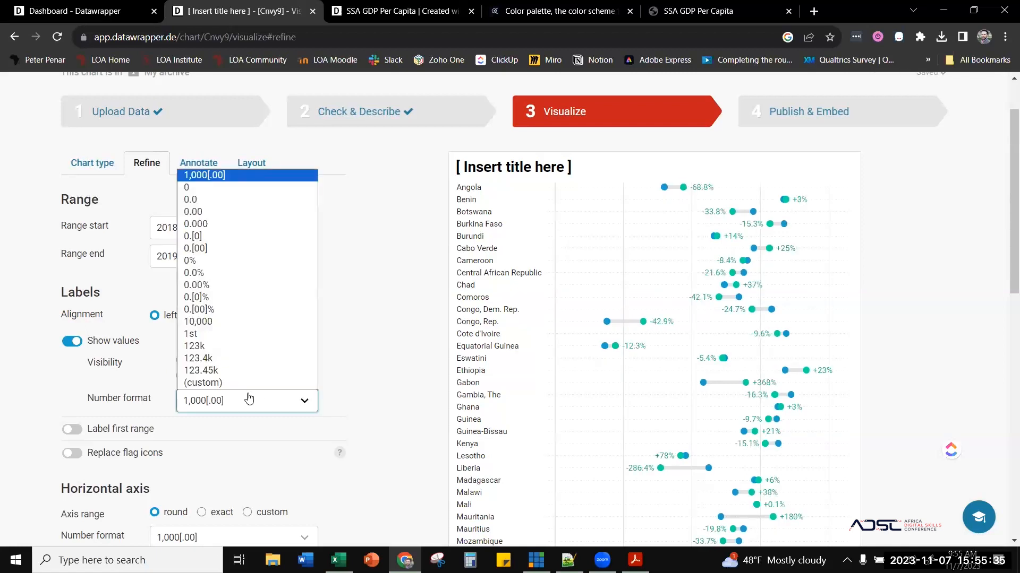
{"action": "left_click", "coordinate": [213, 261]}
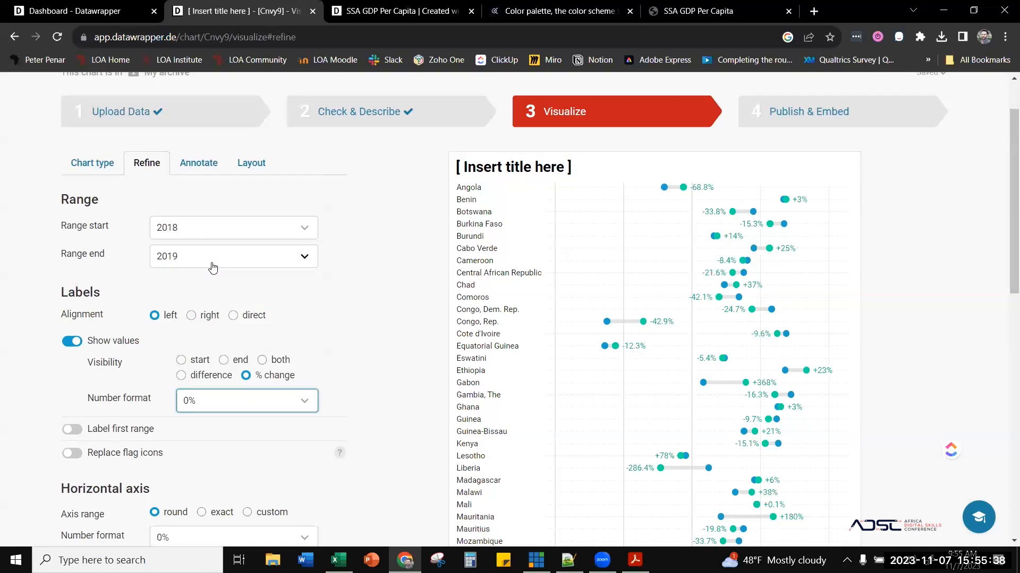
{"action": "left_click", "coordinate": [322, 338]}
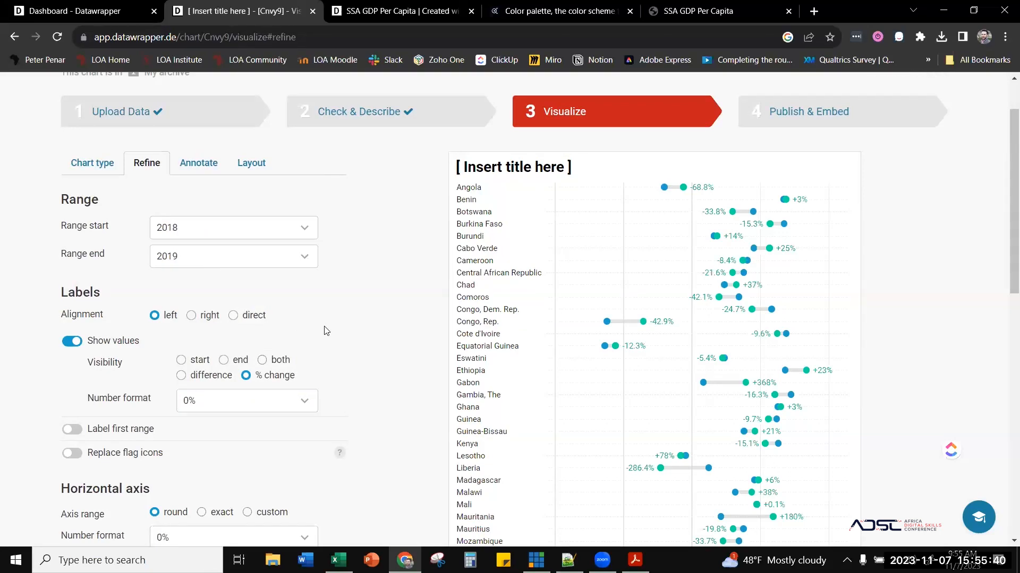
- Compare the difference and % change value labels, and set the label visibility to difference
{"action": "scroll", "coordinate": [323, 334], "scroll_direction": "down", "scroll_amount": 1}
{"action": "left_click", "coordinate": [215, 310]}
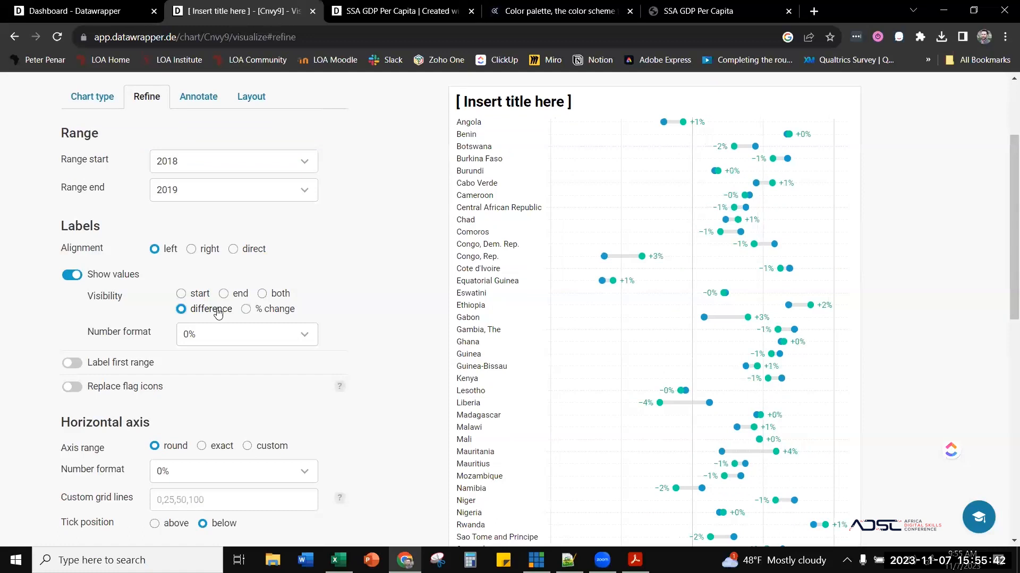
{"action": "left_click", "coordinate": [256, 314]}
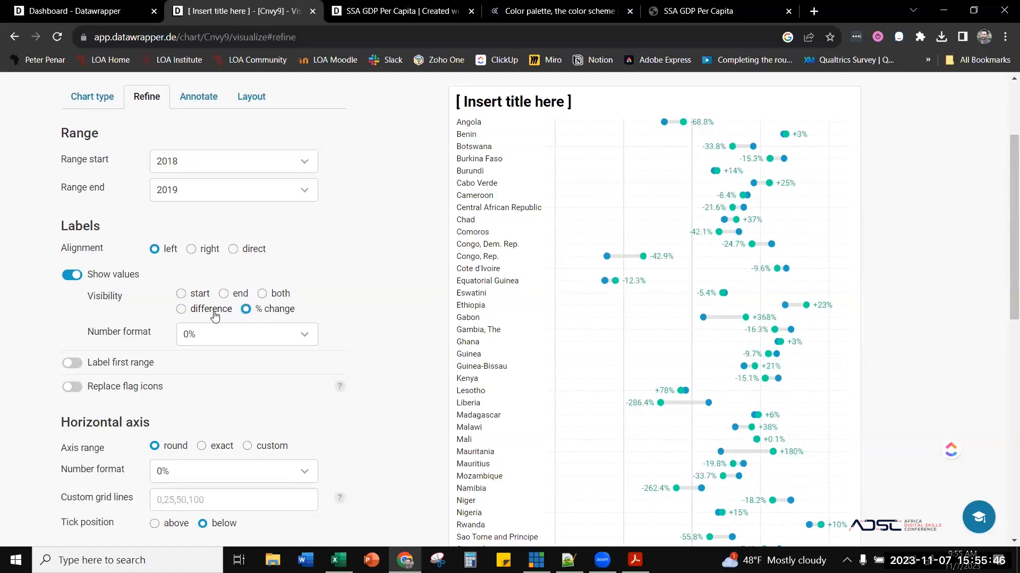
{"action": "left_click", "coordinate": [205, 334]}
{"action": "key", "text": "Escape"}
{"action": "left_click", "coordinate": [183, 310]}
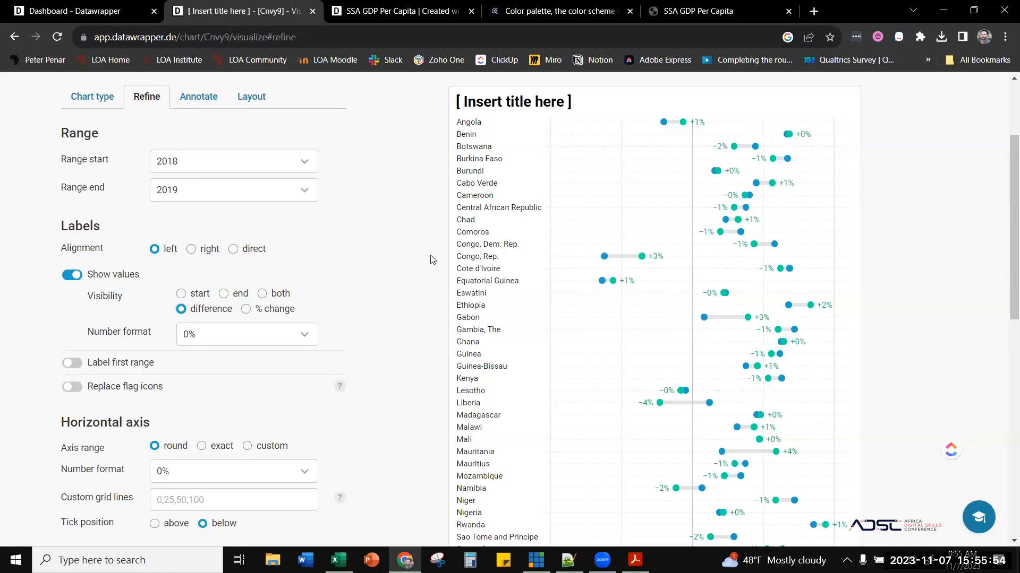
- Try labelling the first range with its years, and turn that label off again
{"action": "left_click", "coordinate": [69, 364]}
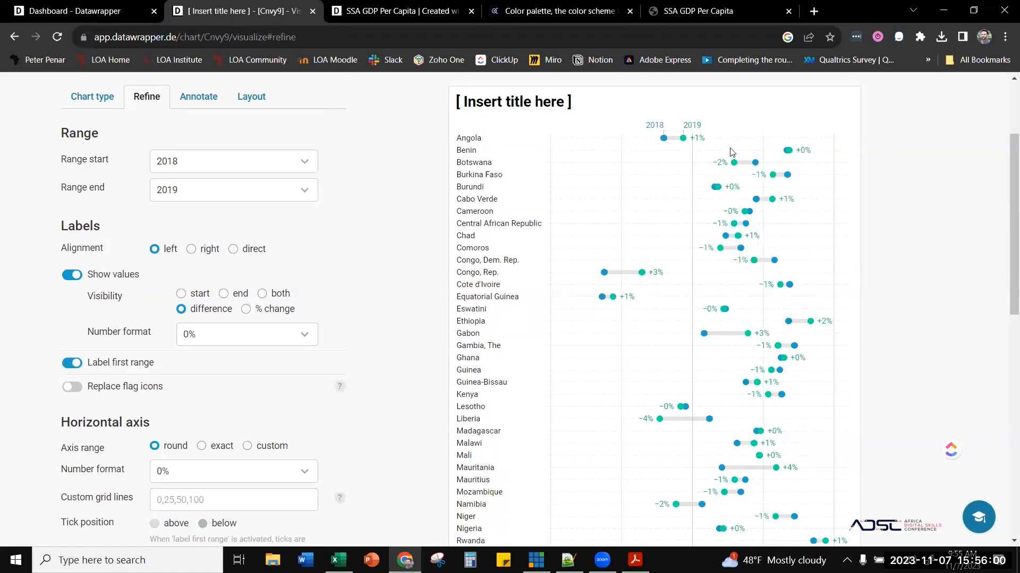
{"action": "left_click", "coordinate": [73, 363]}
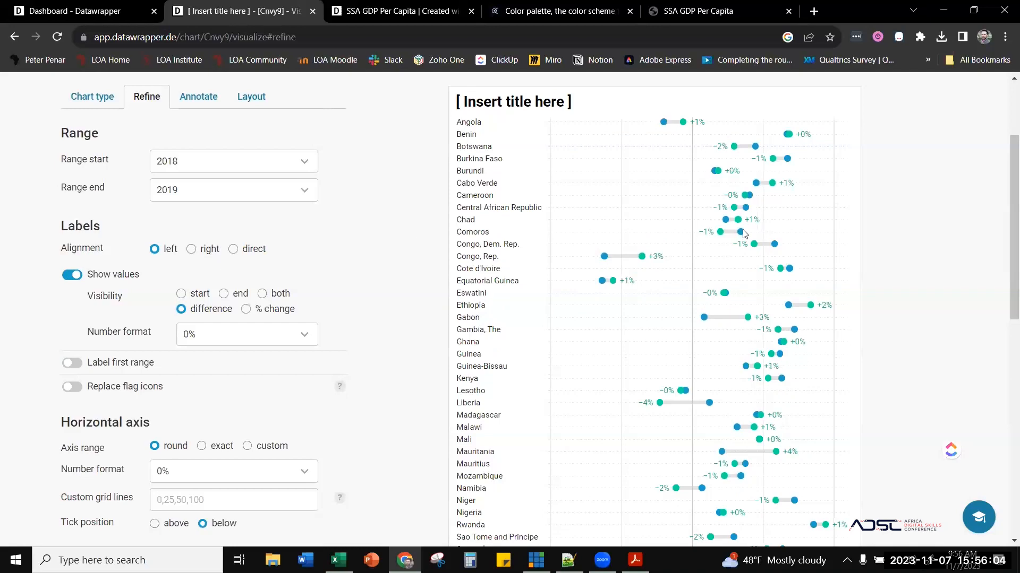
{"action": "scroll", "coordinate": [754, 241], "scroll_direction": "down", "scroll_amount": 6}
{"action": "scroll", "coordinate": [755, 243], "scroll_direction": "up", "scroll_amount": 5}
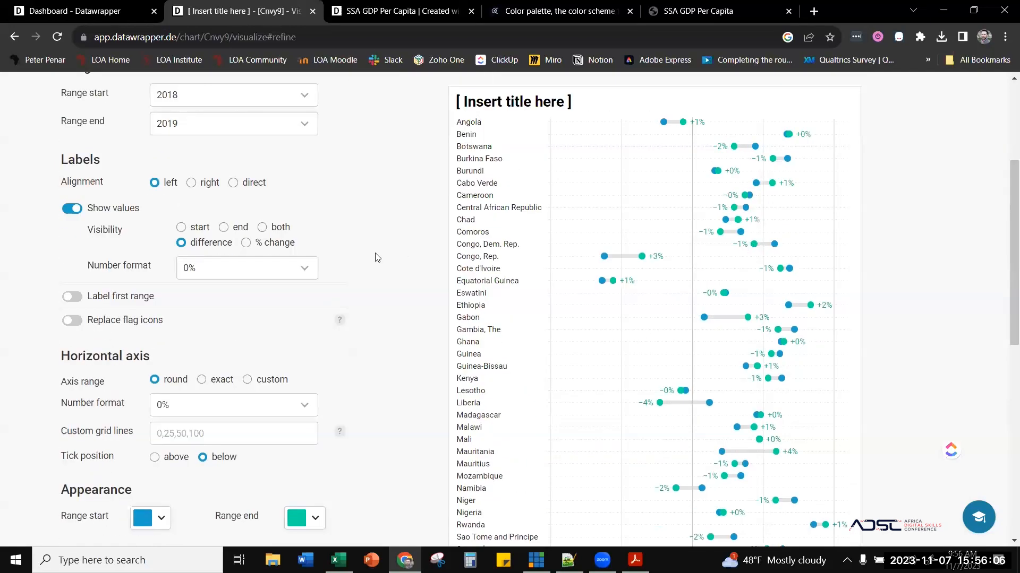
- Try the right and direct alignments for the country labels, and return the alignment to left
{"action": "left_click", "coordinate": [205, 183]}
{"action": "left_click", "coordinate": [239, 183]}
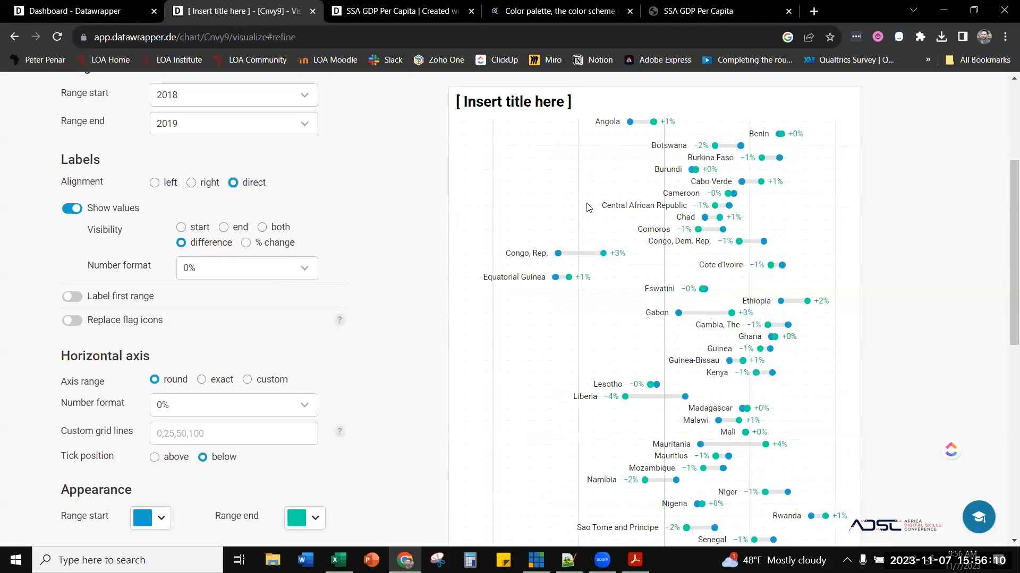
{"action": "scroll", "coordinate": [628, 218], "scroll_direction": "down", "scroll_amount": 5}
{"action": "scroll", "coordinate": [628, 218], "scroll_direction": "up", "scroll_amount": 4}
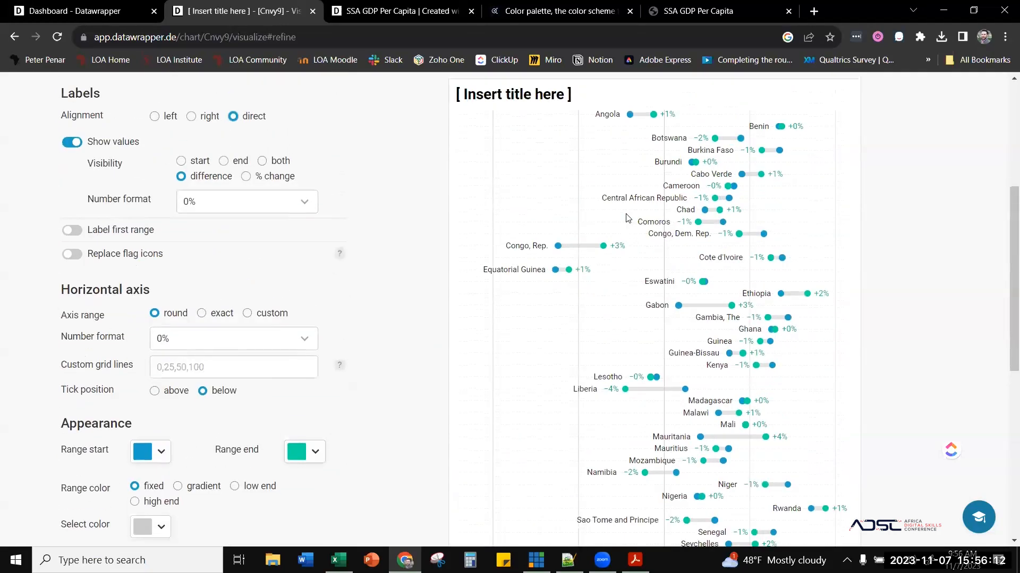
{"action": "left_click", "coordinate": [155, 117]}
- Check the range start and range end color choices, try the gradient range color, and return it to fixed
{"action": "scroll", "coordinate": [652, 227], "scroll_direction": "down", "scroll_amount": 5}
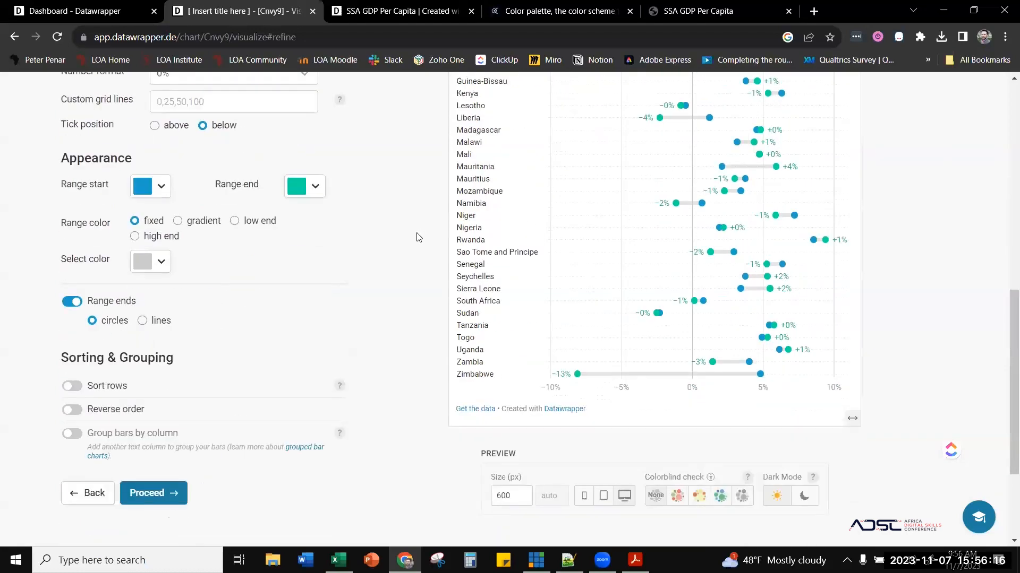
{"action": "scroll", "coordinate": [364, 328], "scroll_direction": "up", "scroll_amount": 4}
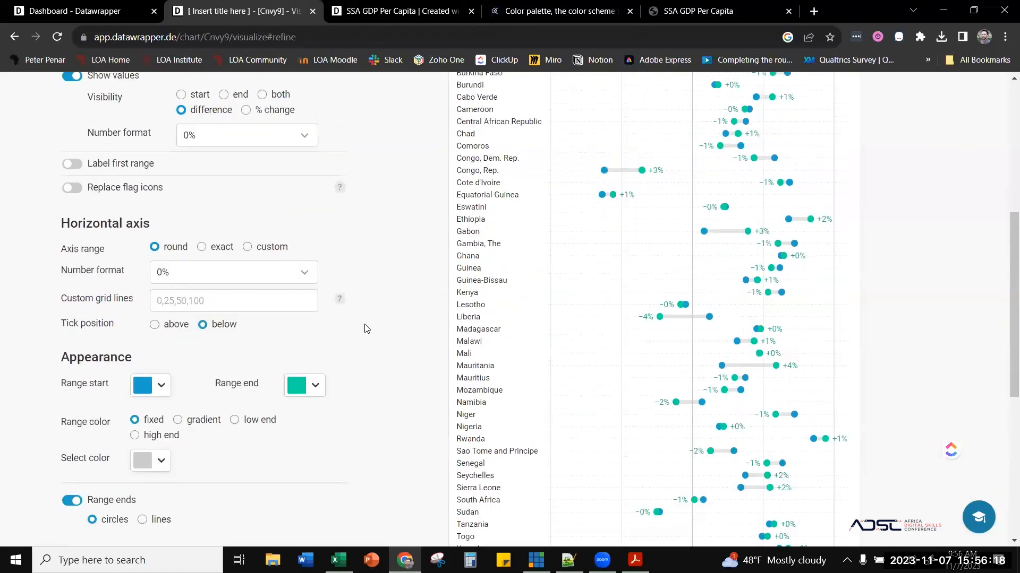
{"action": "left_click", "coordinate": [312, 391]}
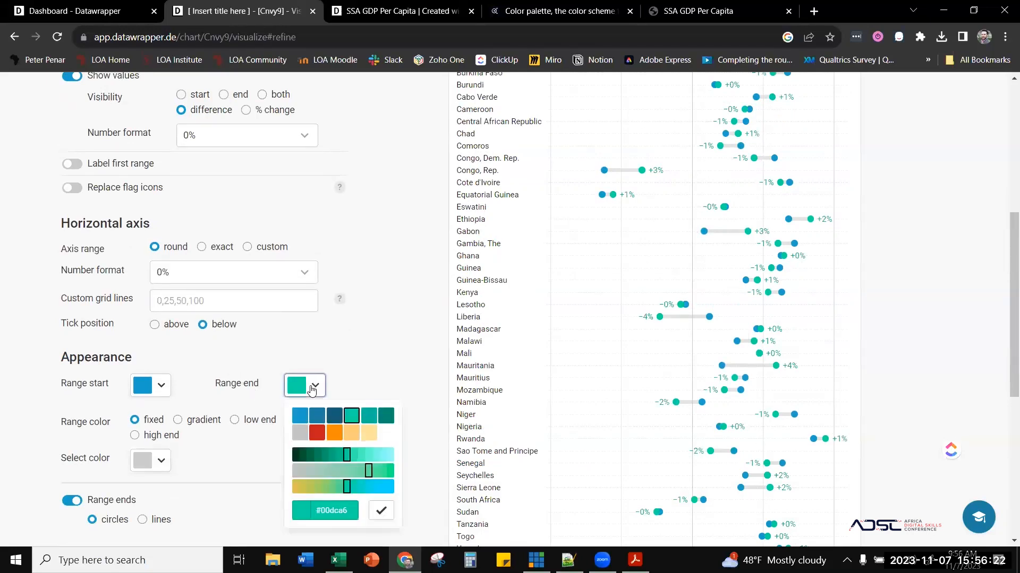
{"action": "left_click", "coordinate": [159, 387]}
{"action": "left_click", "coordinate": [193, 378]}
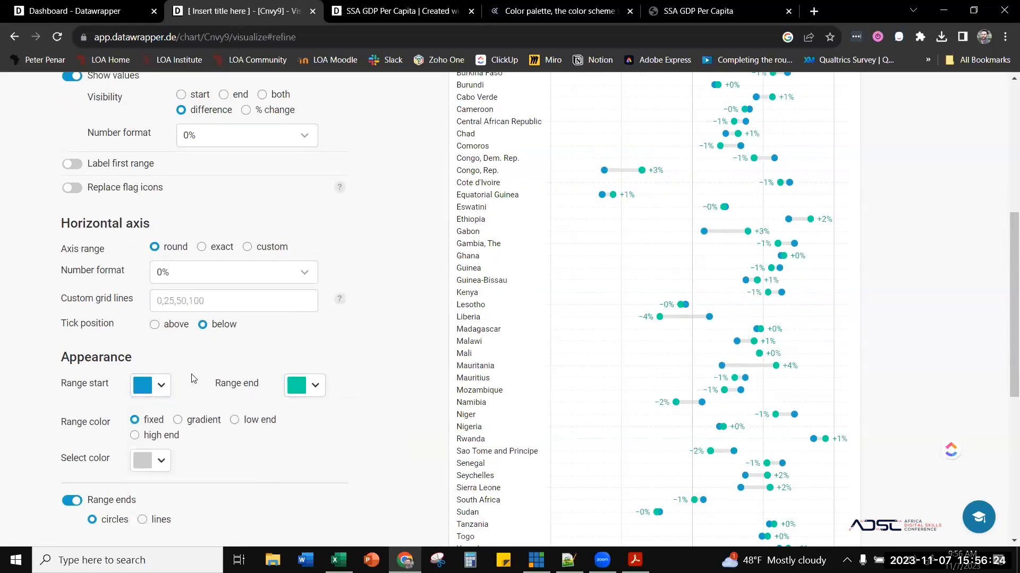
{"action": "left_click", "coordinate": [178, 421]}
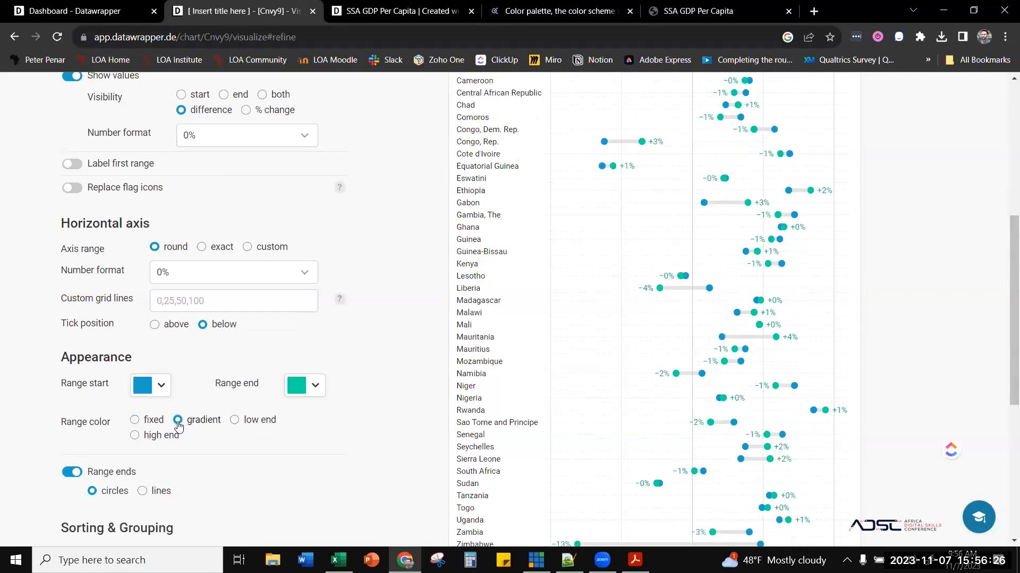
{"action": "left_click", "coordinate": [144, 421]}
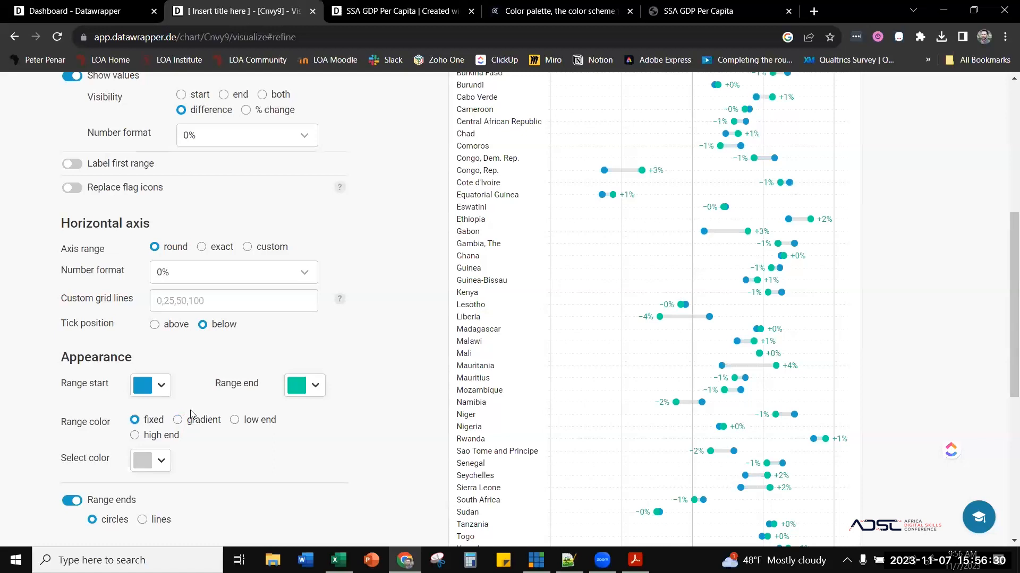
{"action": "left_click", "coordinate": [154, 380]}
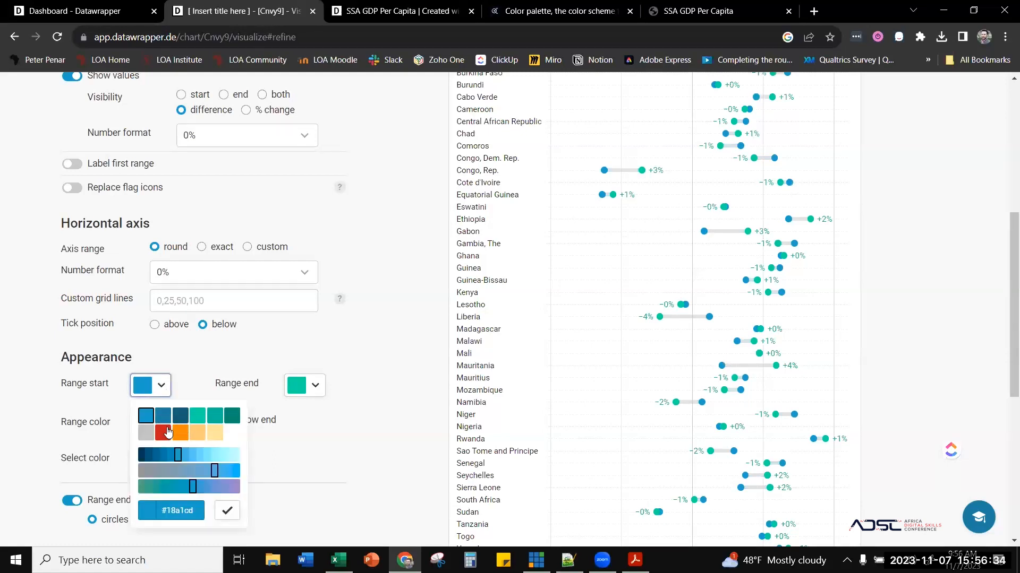
{"action": "left_click", "coordinate": [327, 422]}
- Turn on row sorting and sort the countries by difference
{"action": "scroll", "coordinate": [491, 357], "scroll_direction": "up", "scroll_amount": 3}
{"action": "scroll", "coordinate": [491, 357], "scroll_direction": "up", "scroll_amount": 3}
{"action": "scroll", "coordinate": [432, 364], "scroll_direction": "down", "scroll_amount": 5}
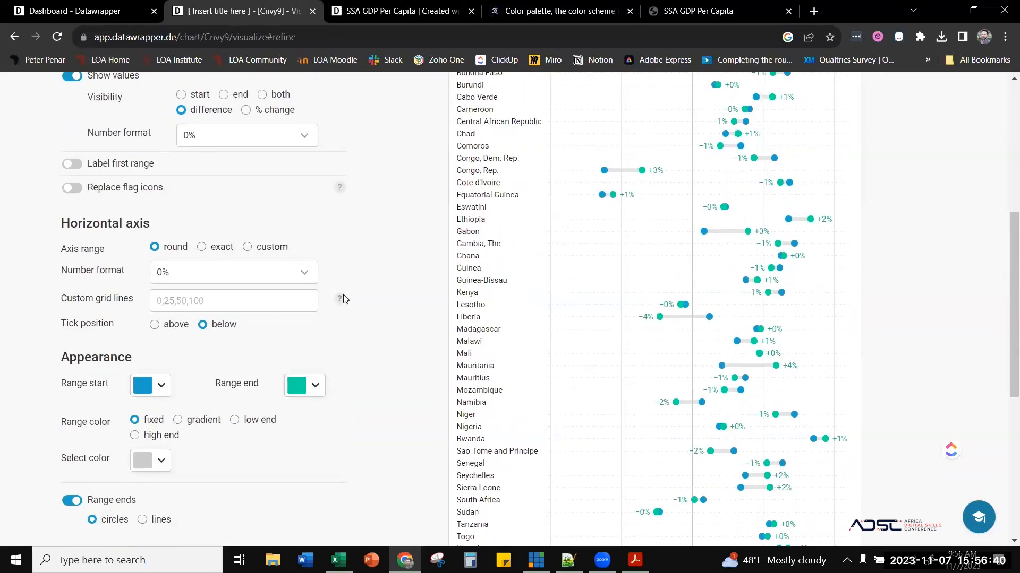
{"action": "scroll", "coordinate": [344, 297], "scroll_direction": "down", "scroll_amount": 1}
{"action": "scroll", "coordinate": [350, 298], "scroll_direction": "down", "scroll_amount": 2}
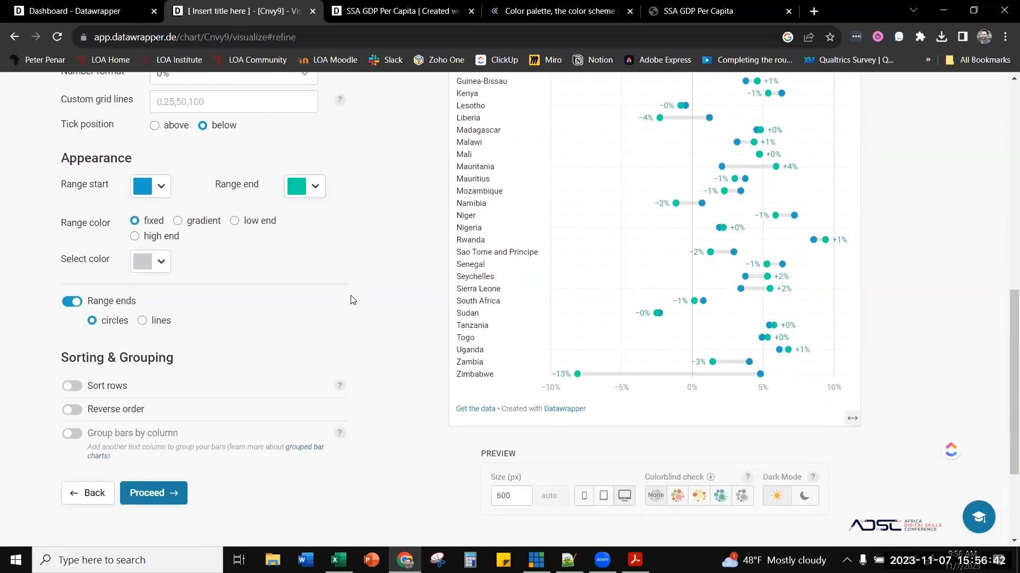
{"action": "left_click", "coordinate": [72, 387]}
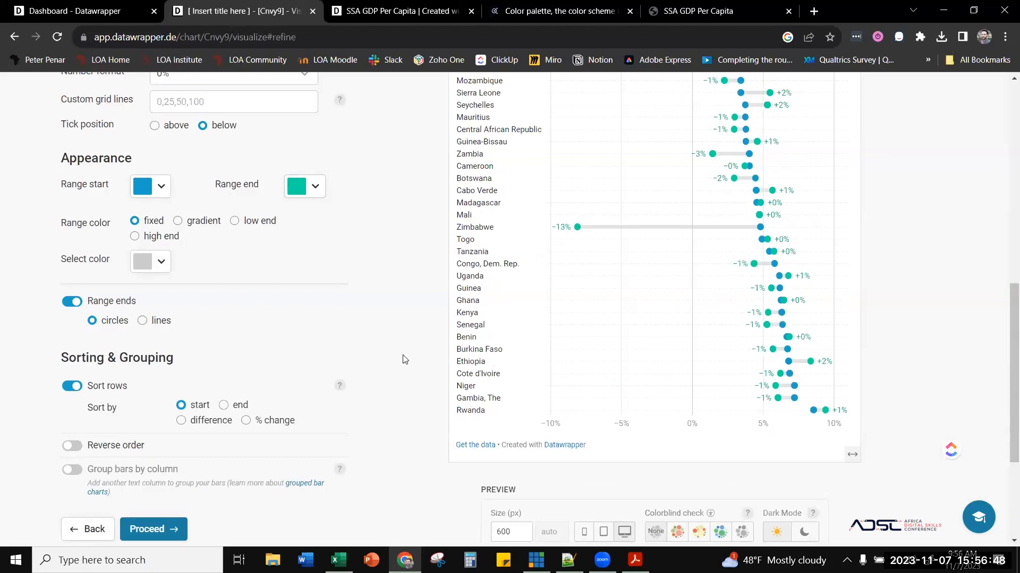
{"action": "scroll", "coordinate": [405, 359], "scroll_direction": "up", "scroll_amount": 7}
{"action": "scroll", "coordinate": [277, 379], "scroll_direction": "down", "scroll_amount": 4}
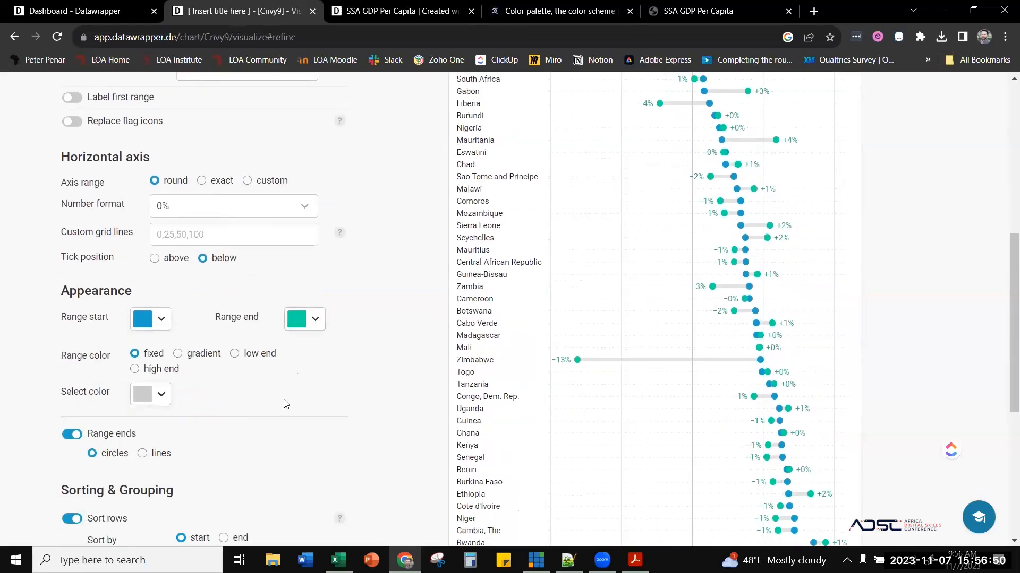
{"action": "scroll", "coordinate": [286, 399], "scroll_direction": "down", "scroll_amount": 4}
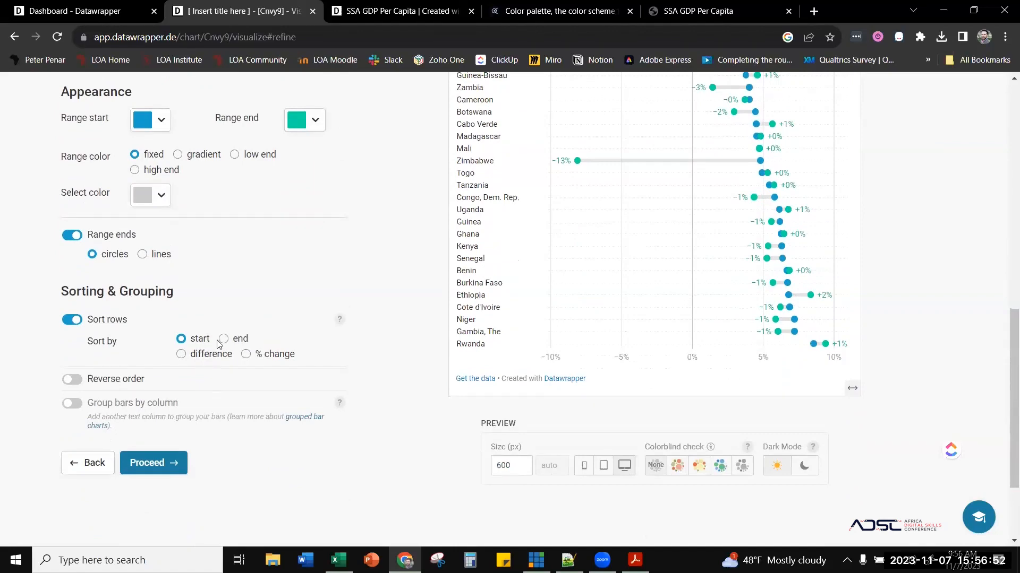
{"action": "left_click", "coordinate": [181, 354]}
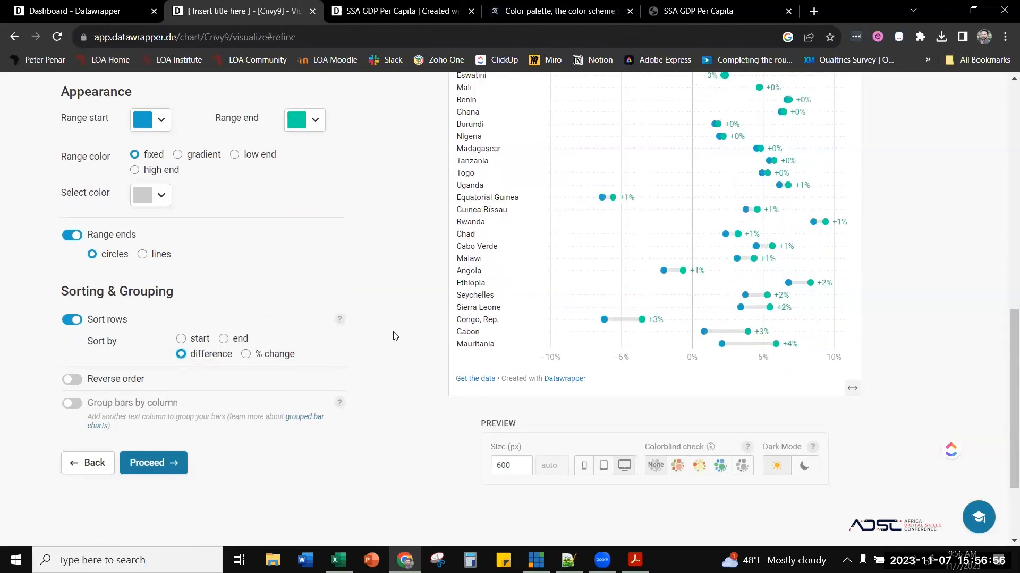
- Look over the sorted countries and reverse the row order
{"action": "scroll", "coordinate": [393, 336], "scroll_direction": "up", "scroll_amount": 3}
{"action": "scroll", "coordinate": [394, 336], "scroll_direction": "up", "scroll_amount": 3}
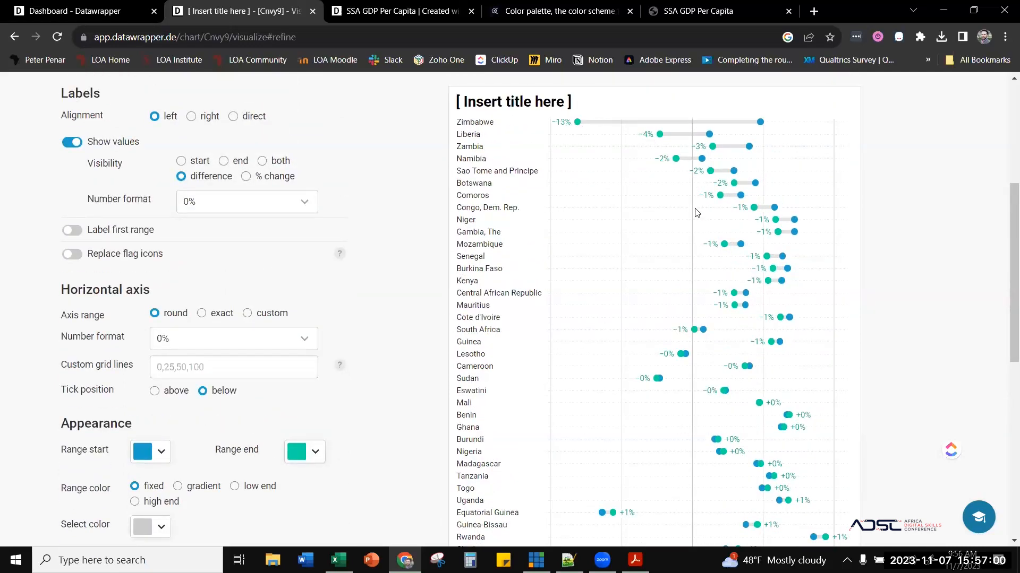
{"action": "scroll", "coordinate": [670, 317], "scroll_direction": "down", "scroll_amount": 5}
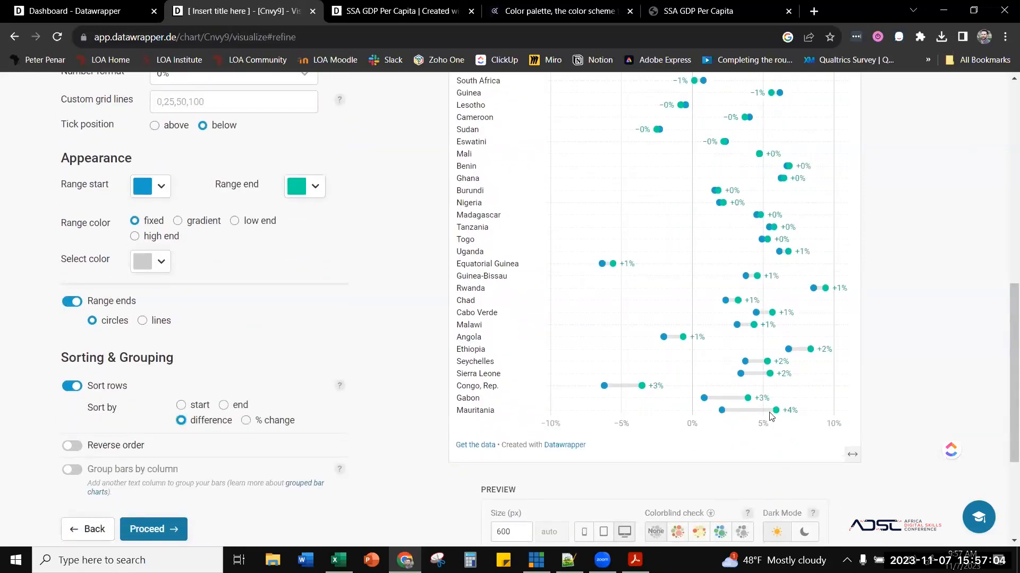
{"action": "left_click", "coordinate": [71, 446]}
{"action": "scroll", "coordinate": [289, 300], "scroll_direction": "up", "scroll_amount": 10}
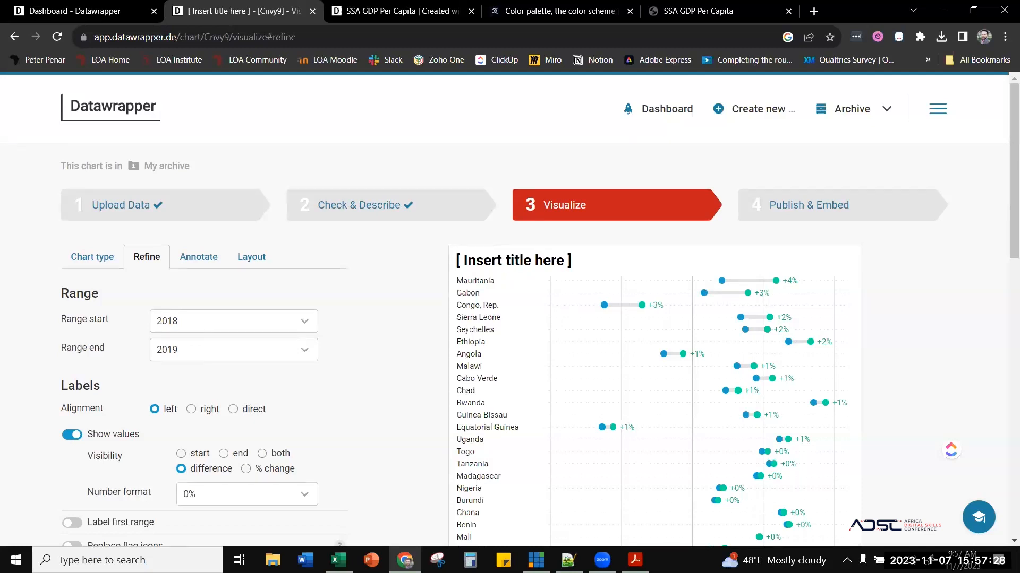
- Try right alignment for the country labels on the sorted chart, and set it back to left
{"action": "scroll", "coordinate": [361, 323], "scroll_direction": "down", "scroll_amount": 5}
{"action": "scroll", "coordinate": [363, 318], "scroll_direction": "up", "scroll_amount": 1}
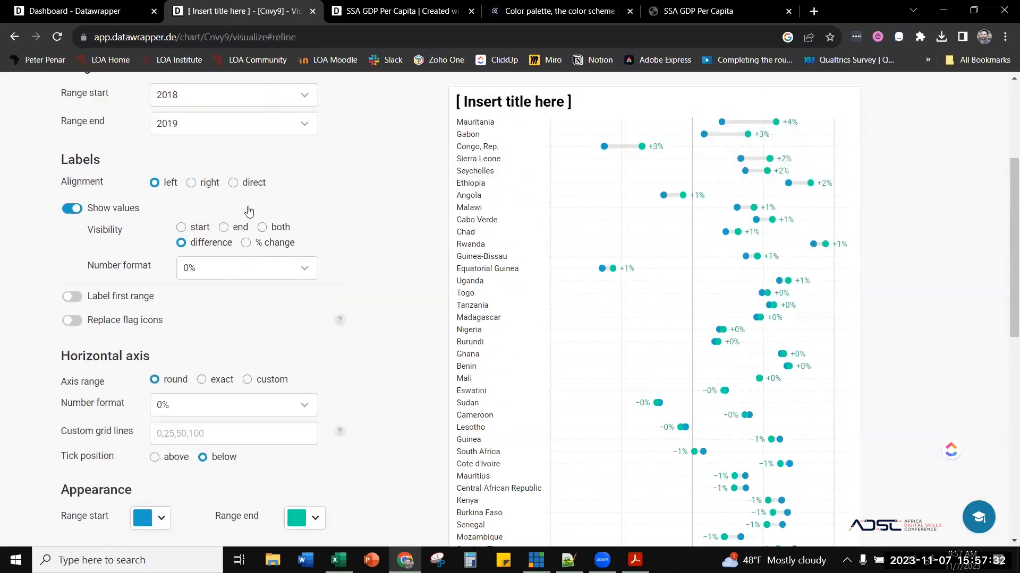
{"action": "left_click", "coordinate": [192, 183]}
{"action": "left_click", "coordinate": [153, 189]}
{"action": "scroll", "coordinate": [393, 319], "scroll_direction": "down", "scroll_amount": 1}
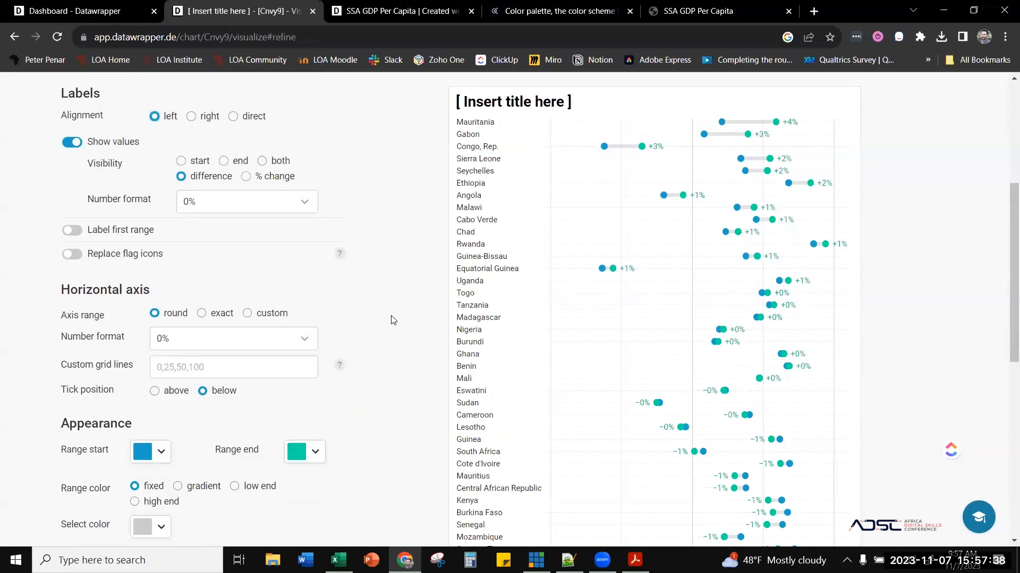
- Turn on the label for the first range so the 2018 and 2019 points are identified
{"action": "scroll", "coordinate": [393, 319], "scroll_direction": "up", "scroll_amount": 3}
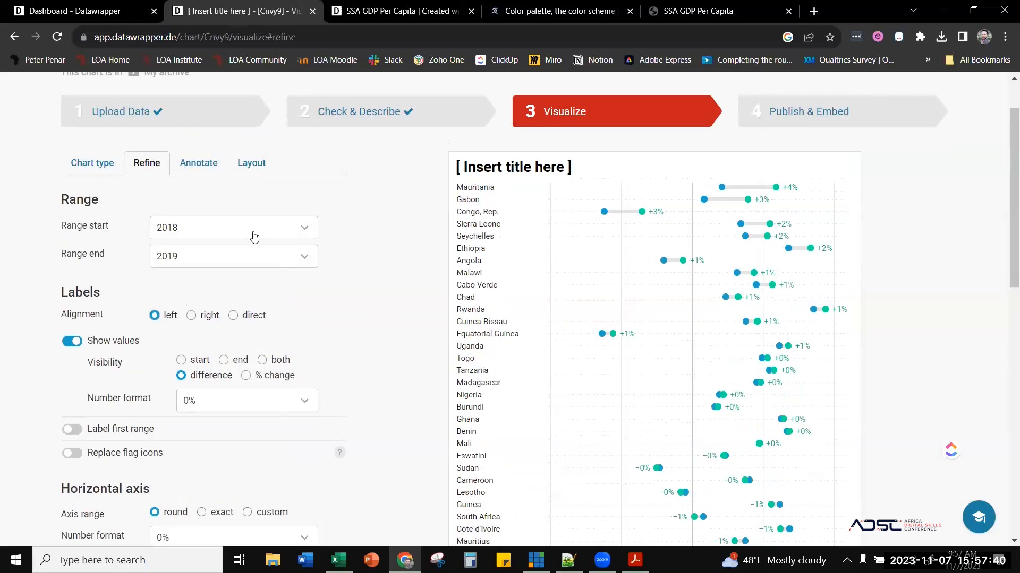
{"action": "scroll", "coordinate": [314, 275], "scroll_direction": "down", "scroll_amount": 3}
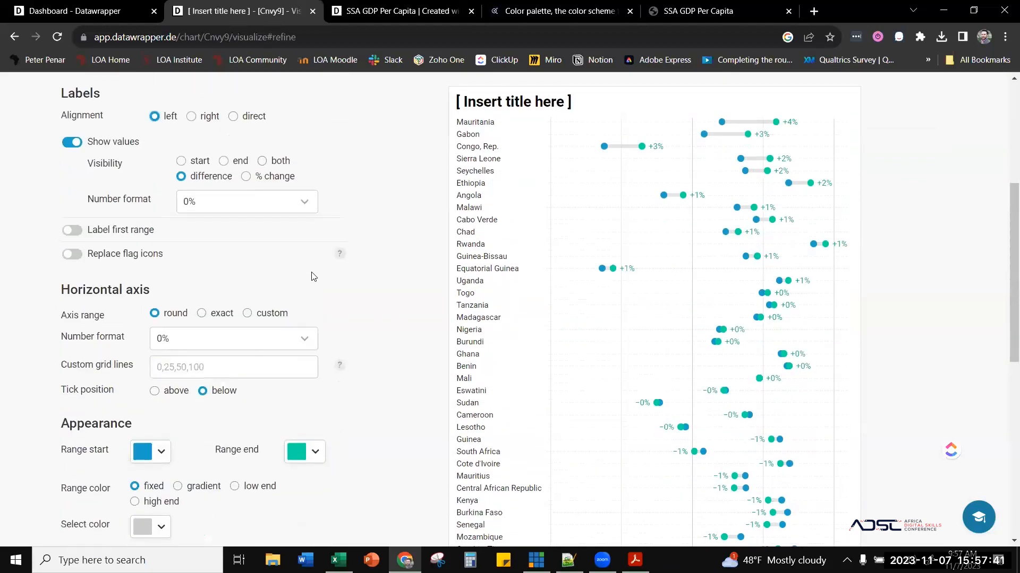
{"action": "left_click", "coordinate": [74, 232]}
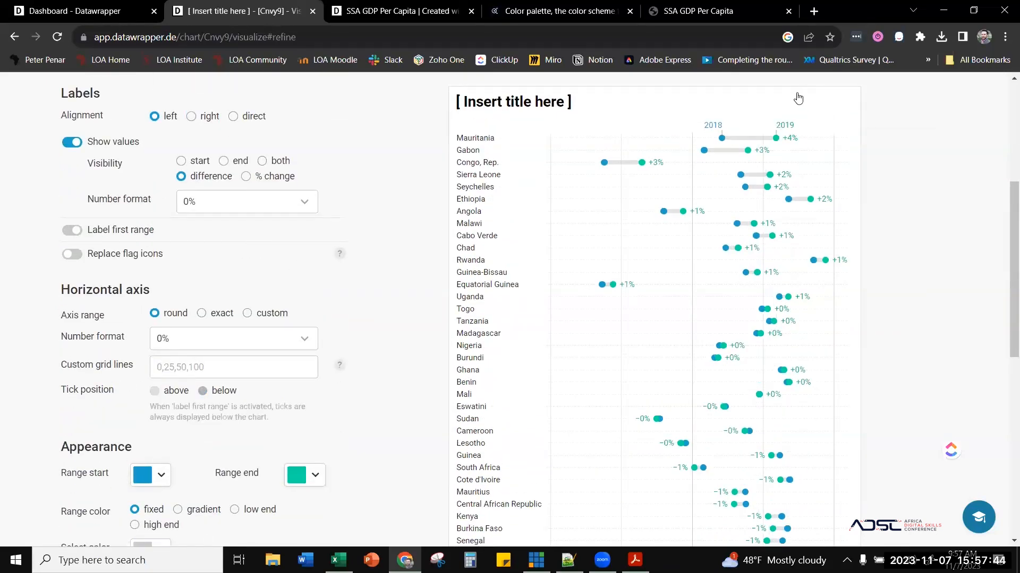
- Replace the placeholder chart title with "GDP Growth 2018 v. 2019"
{"action": "scroll", "coordinate": [390, 270], "scroll_direction": "up", "scroll_amount": 3}
{"action": "scroll", "coordinate": [391, 270], "scroll_direction": "up", "scroll_amount": 2}
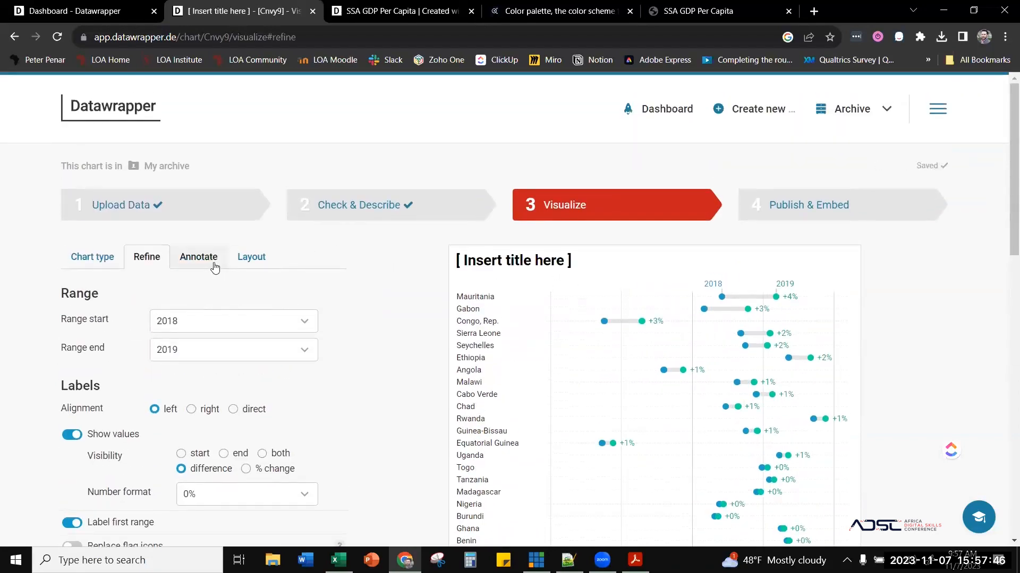
{"action": "left_click", "coordinate": [198, 257]}
{"action": "left_click", "coordinate": [175, 314]}
{"action": "triple_click", "coordinate": [176, 313]}
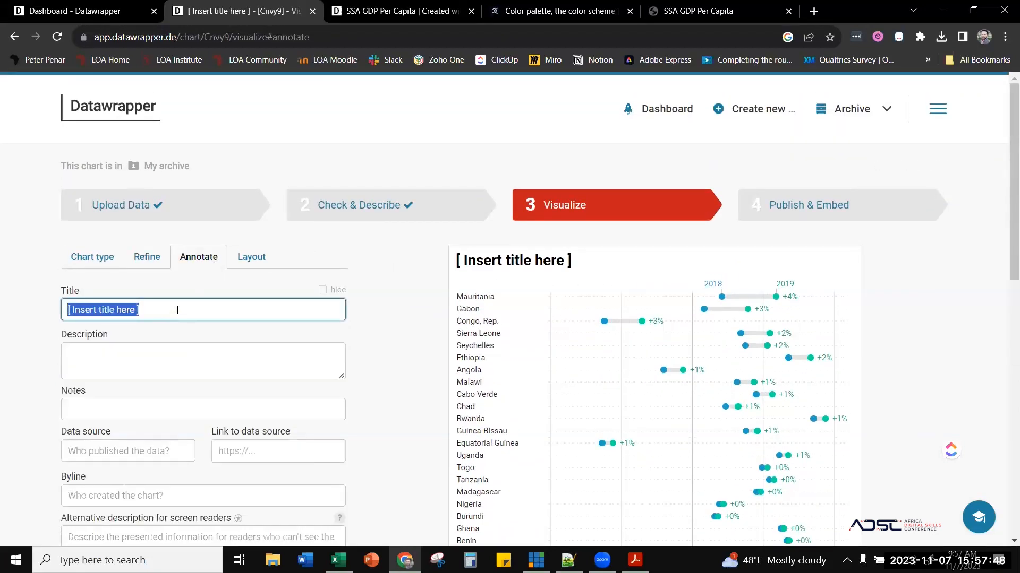
{"action": "type", "text": "GDP"}
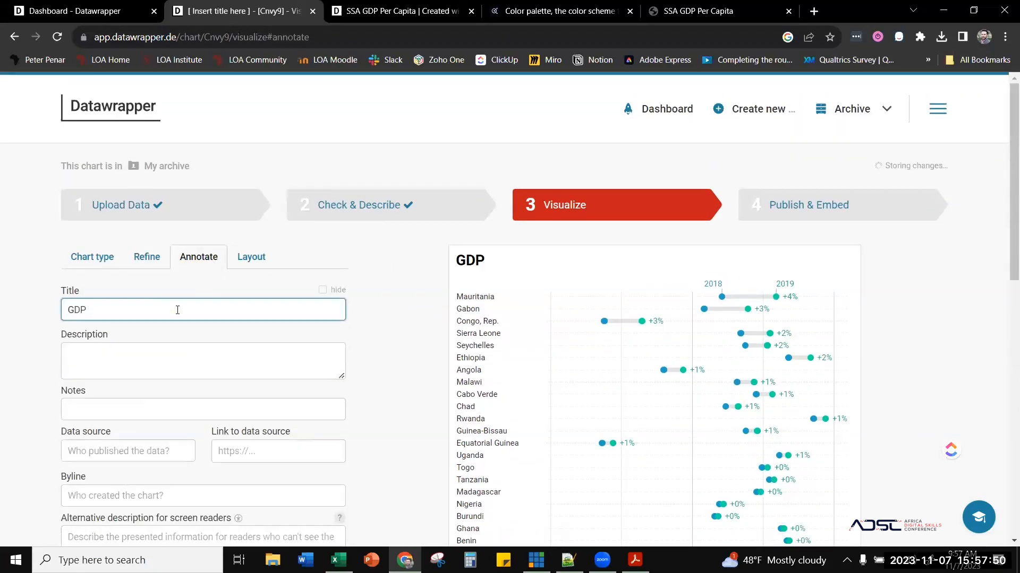
{"action": "type", "text": " Growth "}
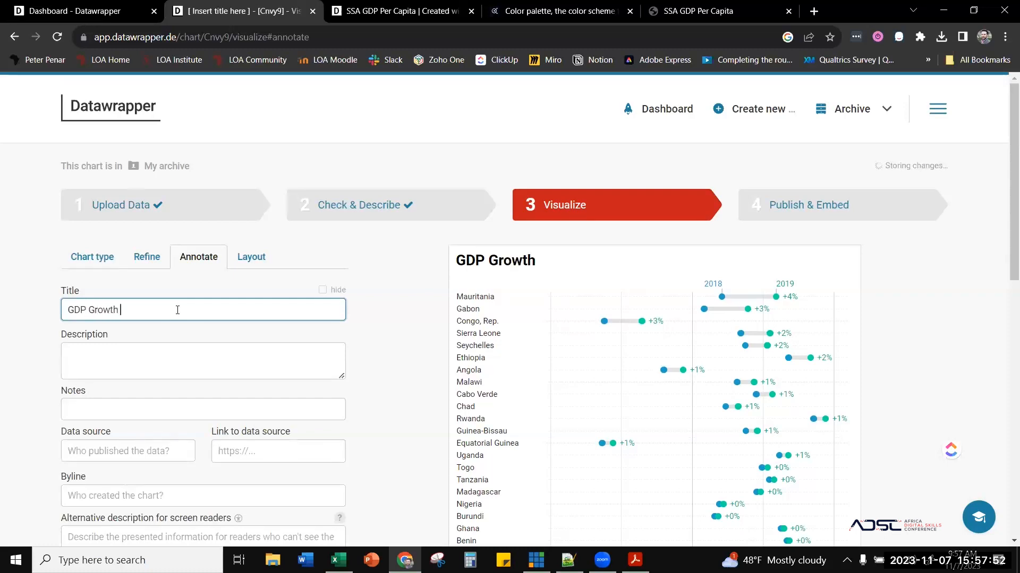
{"action": "type", "text": "2018 v. 20"}
{"action": "type", "text": "19"}
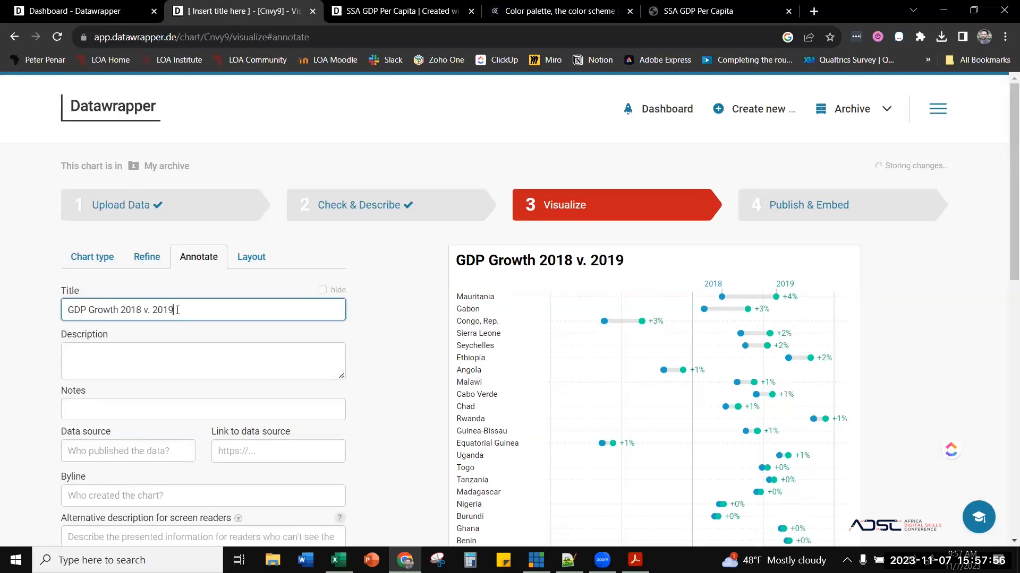
- Look over the empty annotation fields and the titled range plot down to its lower rows
{"action": "left_click", "coordinate": [216, 359]}
{"action": "scroll", "coordinate": [419, 333], "scroll_direction": "down", "scroll_amount": 4}
{"action": "scroll", "coordinate": [418, 333], "scroll_direction": "down", "scroll_amount": 3}
{"action": "scroll", "coordinate": [419, 333], "scroll_direction": "up", "scroll_amount": 7}
{"action": "scroll", "coordinate": [419, 333], "scroll_direction": "down", "scroll_amount": 5}
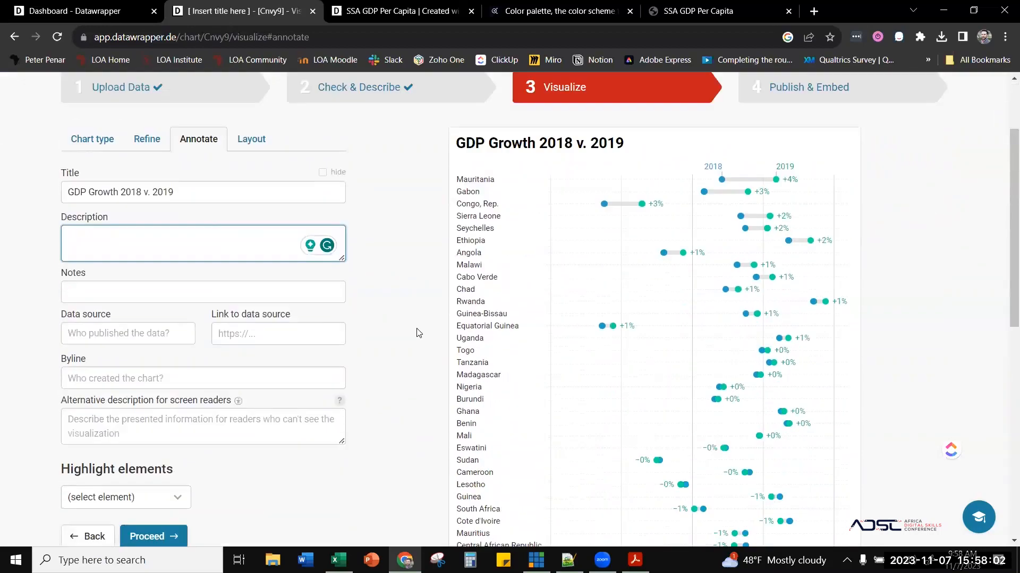
{"action": "scroll", "coordinate": [419, 333], "scroll_direction": "down", "scroll_amount": 2}
{"action": "scroll", "coordinate": [418, 333], "scroll_direction": "up", "scroll_amount": 8}
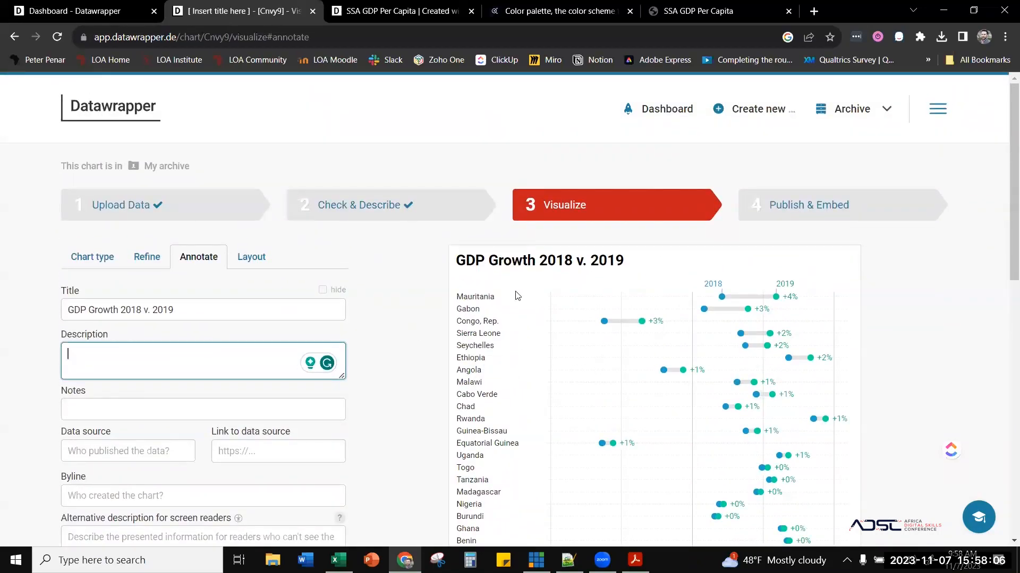
- Show only the range start values on the chart and sort the countries by start
{"action": "left_click", "coordinate": [146, 258]}
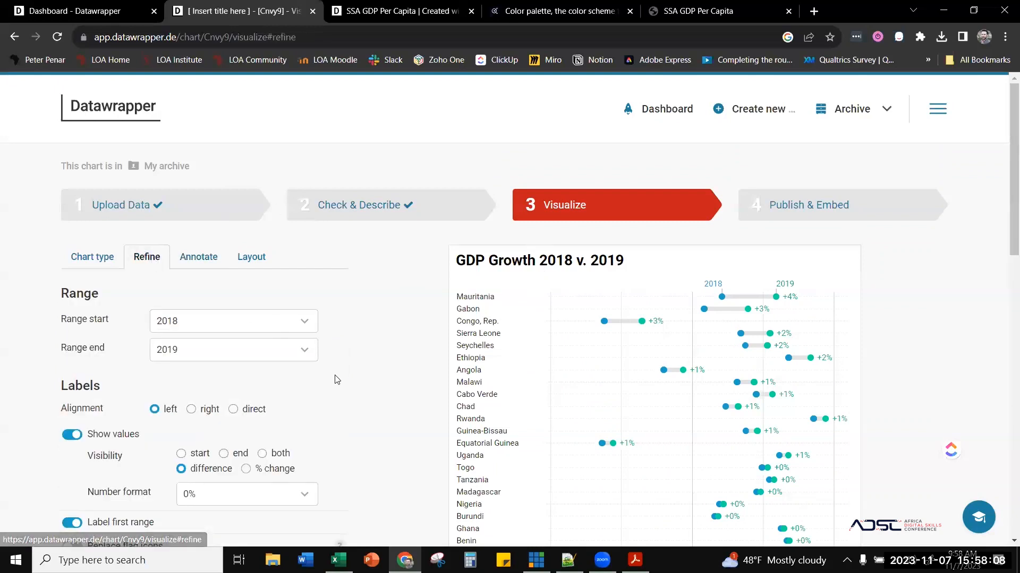
{"action": "left_click", "coordinate": [182, 454]}
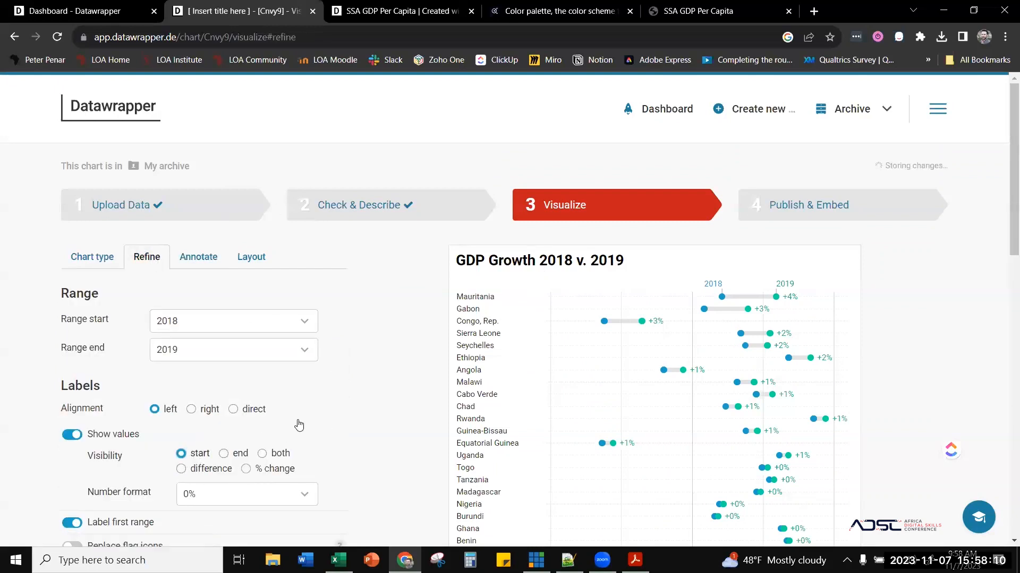
{"action": "scroll", "coordinate": [391, 322], "scroll_direction": "down", "scroll_amount": 15}
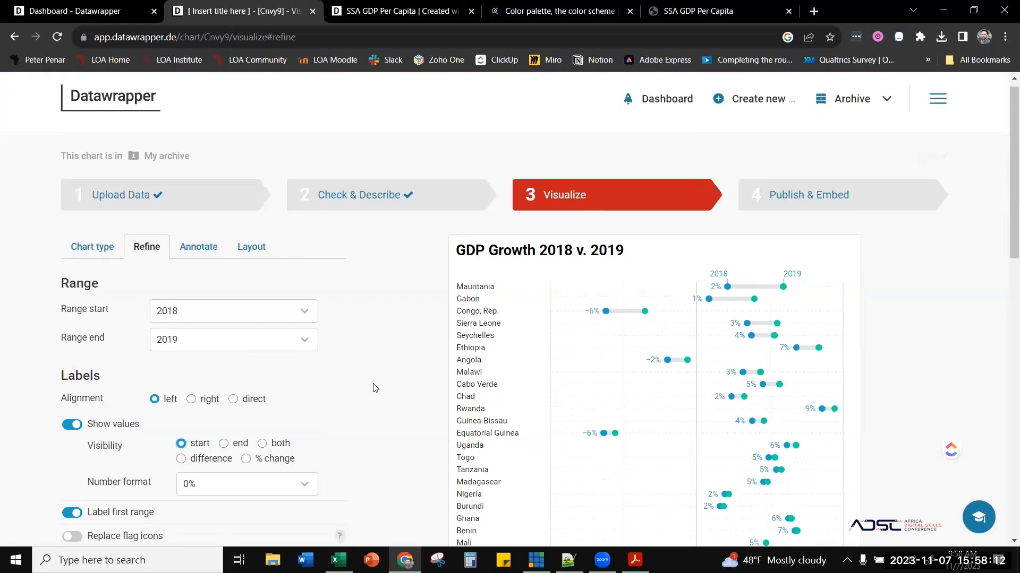
{"action": "scroll", "coordinate": [319, 380], "scroll_direction": "up", "scroll_amount": 2}
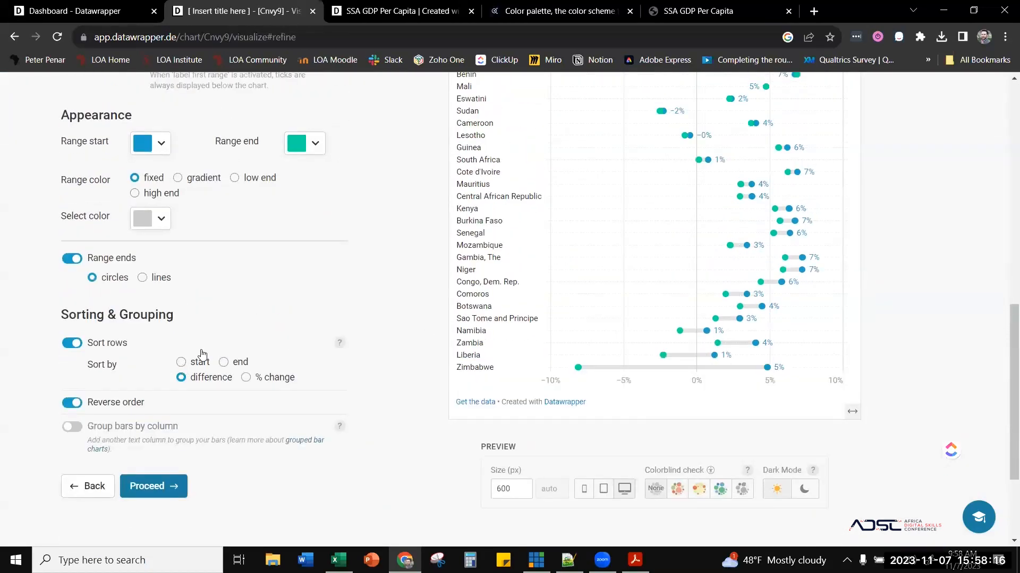
{"action": "left_click", "coordinate": [181, 363]}
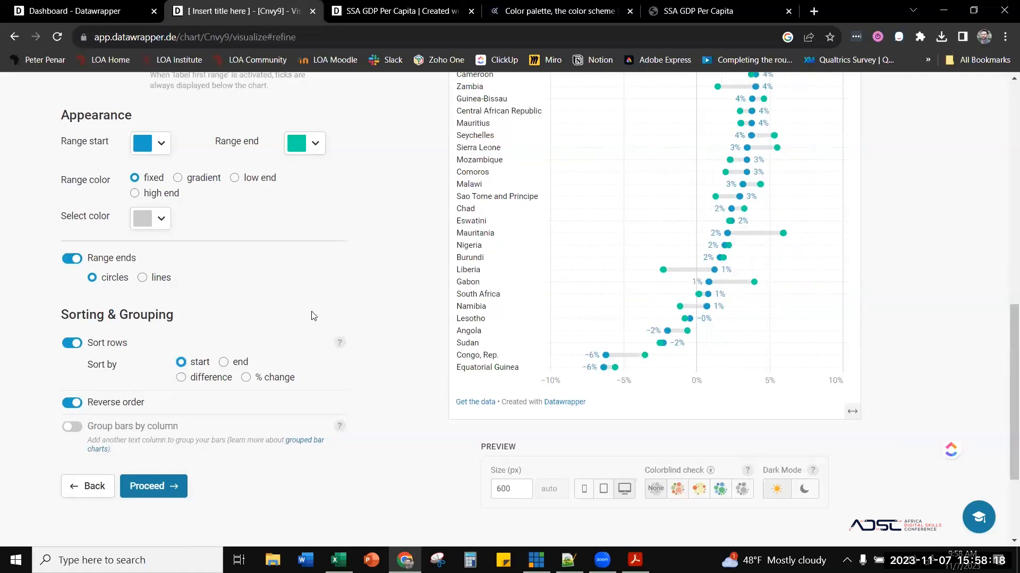
{"action": "scroll", "coordinate": [313, 317], "scroll_direction": "up", "scroll_amount": 6}
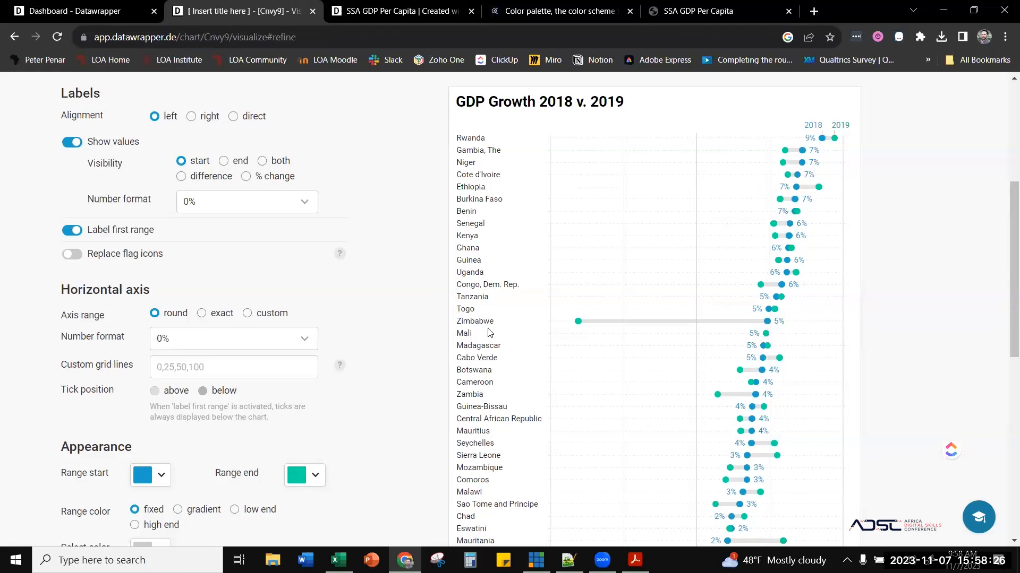
- Sort the countries by range end and show the end values on the chart
{"action": "scroll", "coordinate": [344, 439], "scroll_direction": "down", "scroll_amount": 5}
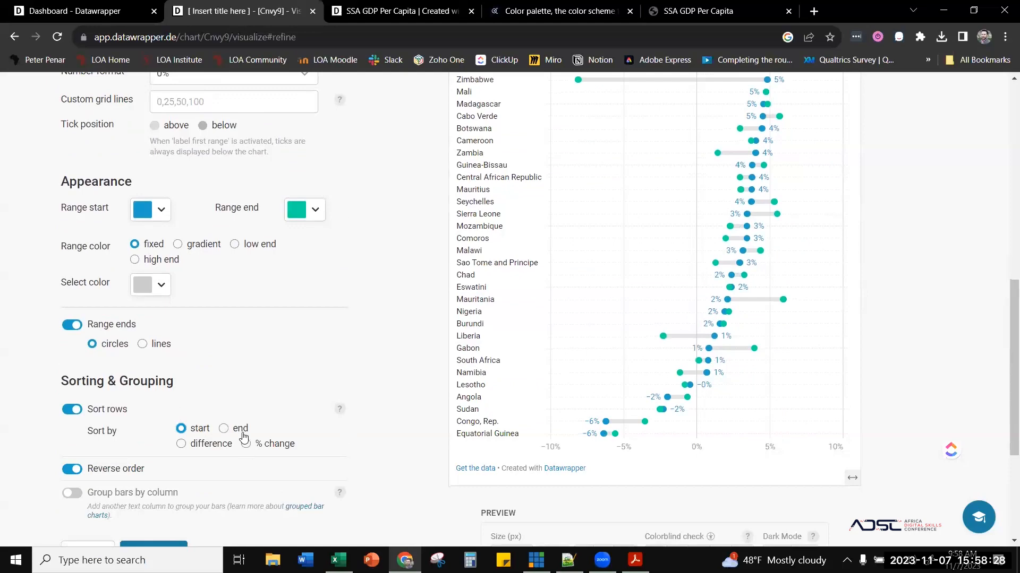
{"action": "left_click", "coordinate": [223, 428]}
{"action": "scroll", "coordinate": [367, 385], "scroll_direction": "up", "scroll_amount": 6}
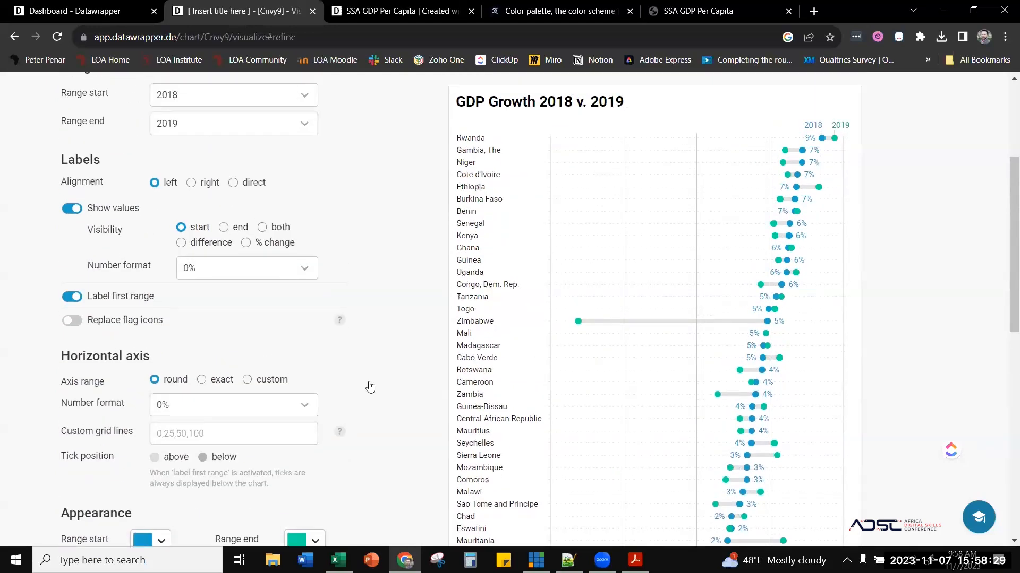
{"action": "left_click", "coordinate": [224, 229]}
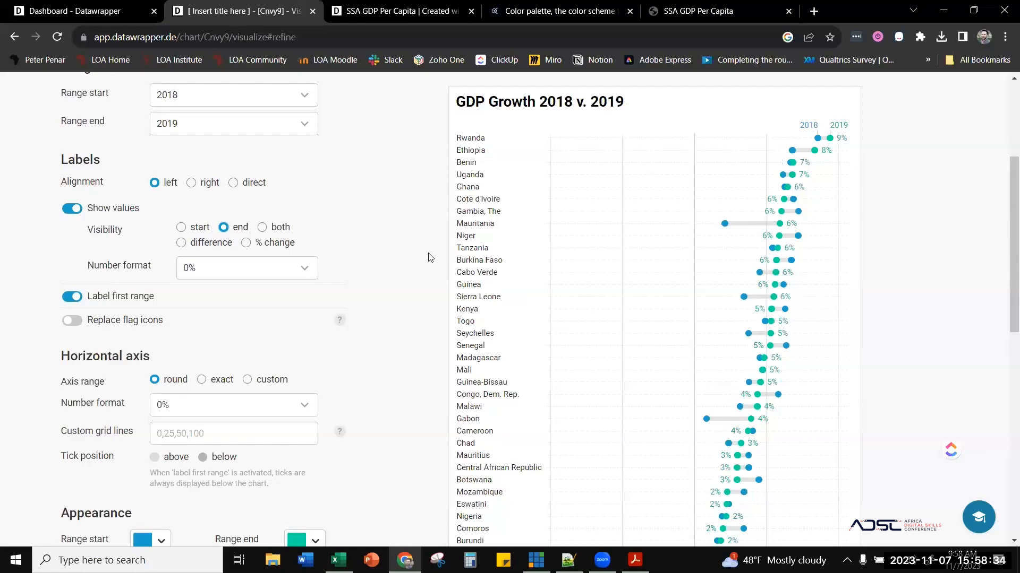
{"action": "scroll", "coordinate": [430, 258], "scroll_direction": "down", "scroll_amount": 4}
{"action": "scroll", "coordinate": [430, 258], "scroll_direction": "up", "scroll_amount": 3}
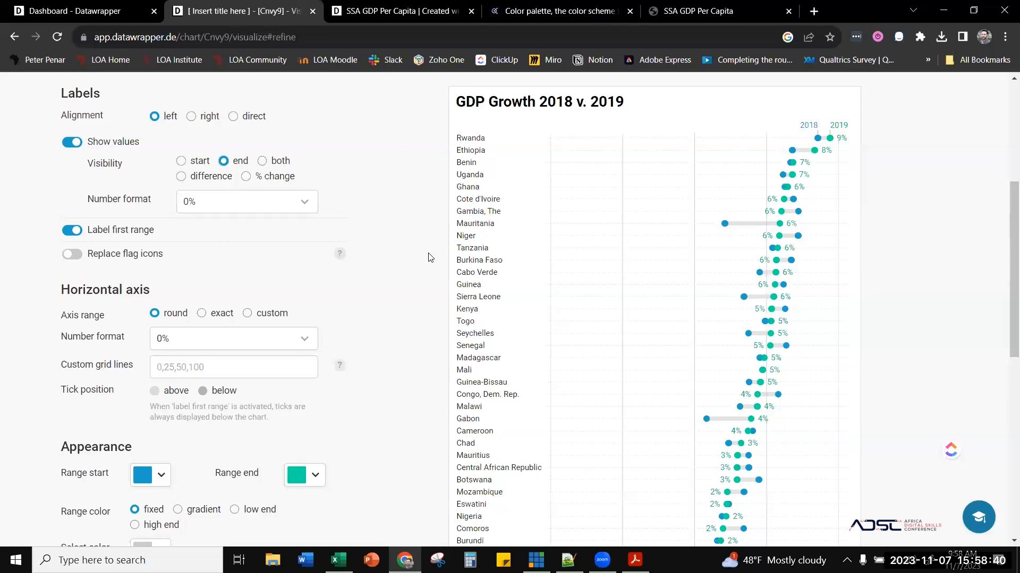
- Review the annotation settings, including the elements available for highlighting, and the chart's layout options
{"action": "scroll", "coordinate": [431, 258], "scroll_direction": "up", "scroll_amount": 4}
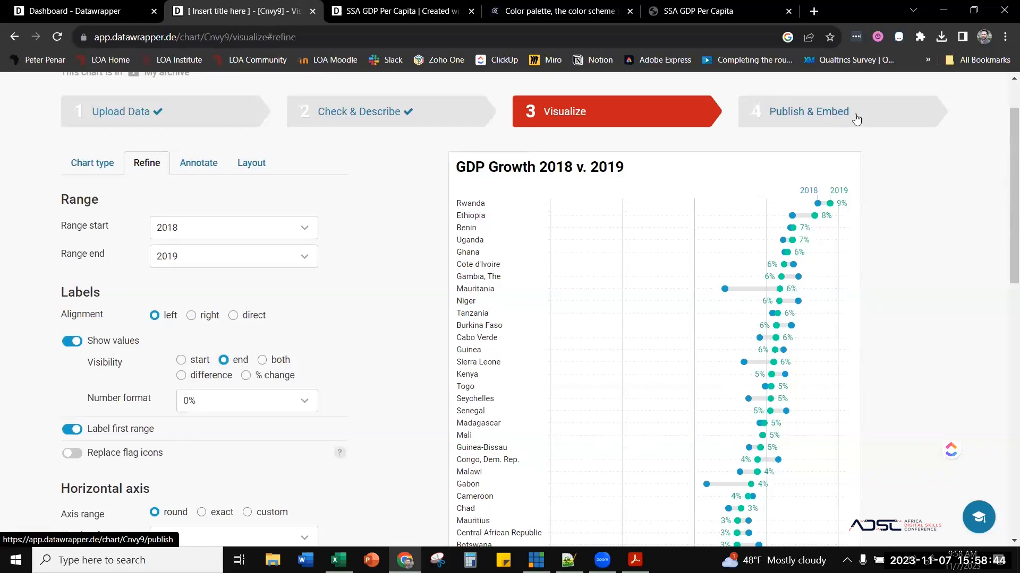
{"action": "left_click", "coordinate": [199, 163]}
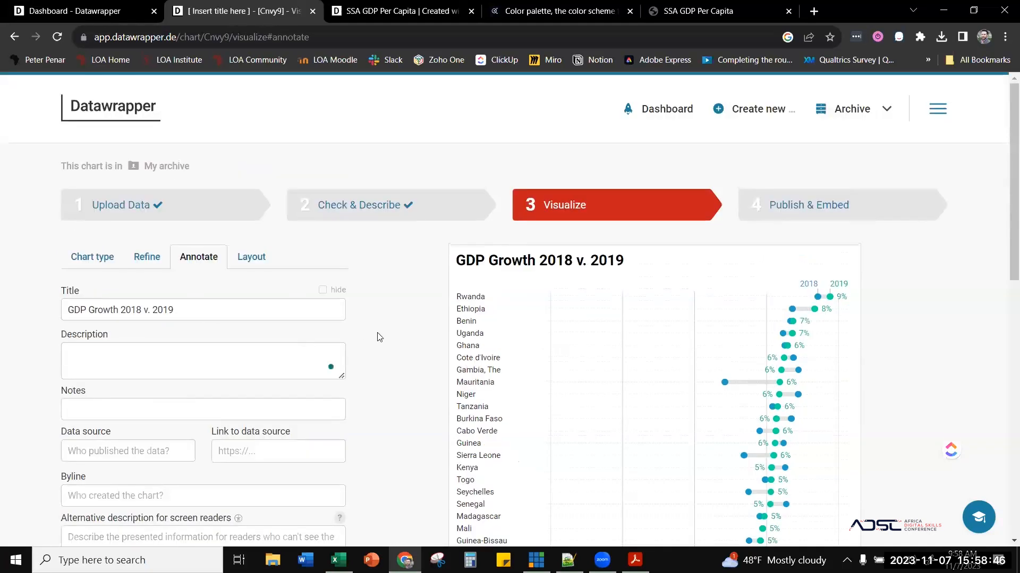
{"action": "scroll", "coordinate": [377, 337], "scroll_direction": "down", "scroll_amount": 5}
{"action": "scroll", "coordinate": [379, 337], "scroll_direction": "up", "scroll_amount": 1}
{"action": "left_click", "coordinate": [113, 386]}
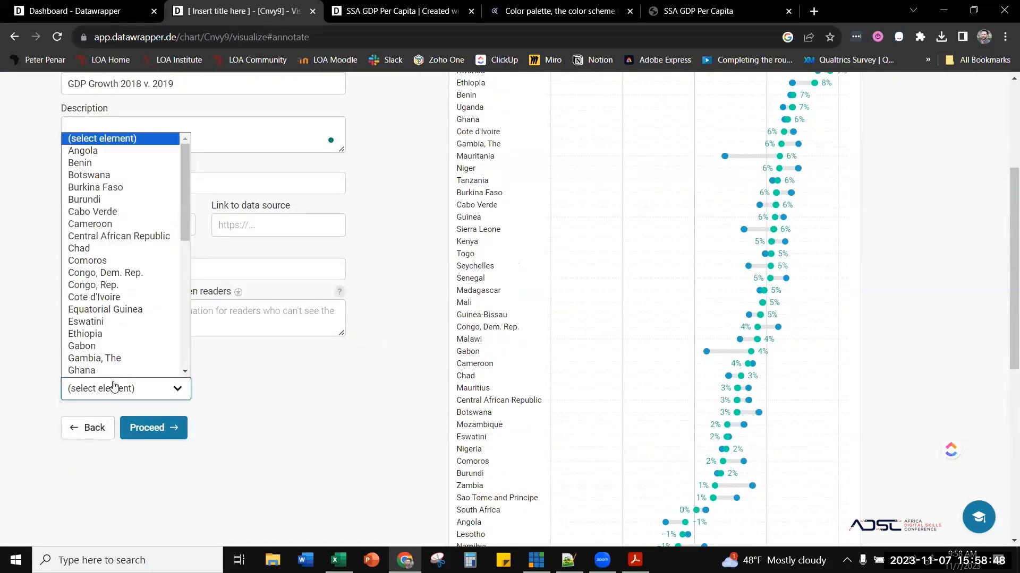
{"action": "left_click", "coordinate": [113, 386]}
{"action": "scroll", "coordinate": [287, 387], "scroll_direction": "up", "scroll_amount": 4}
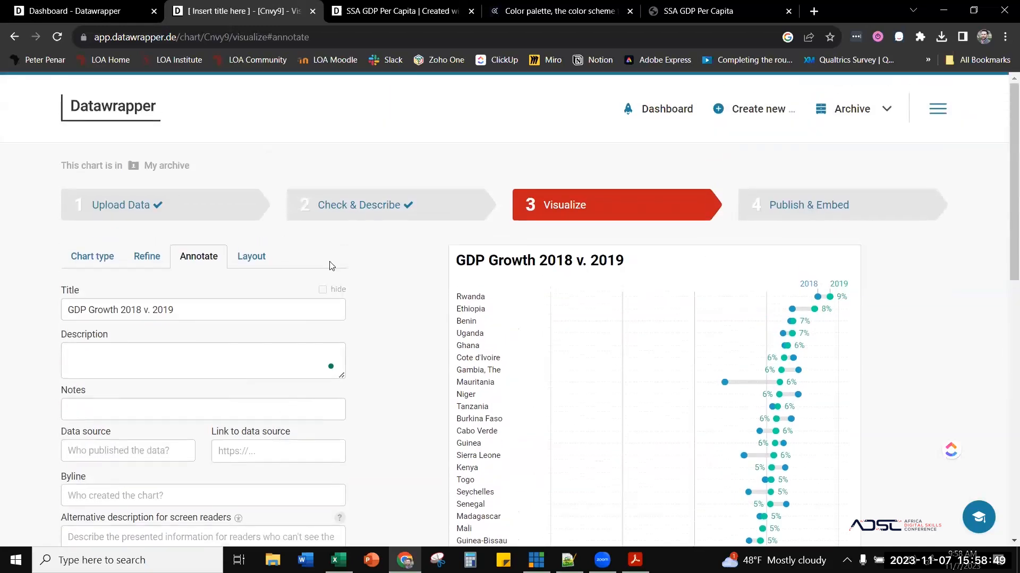
{"action": "left_click", "coordinate": [250, 257]}
{"action": "scroll", "coordinate": [340, 329], "scroll_direction": "down", "scroll_amount": 3}
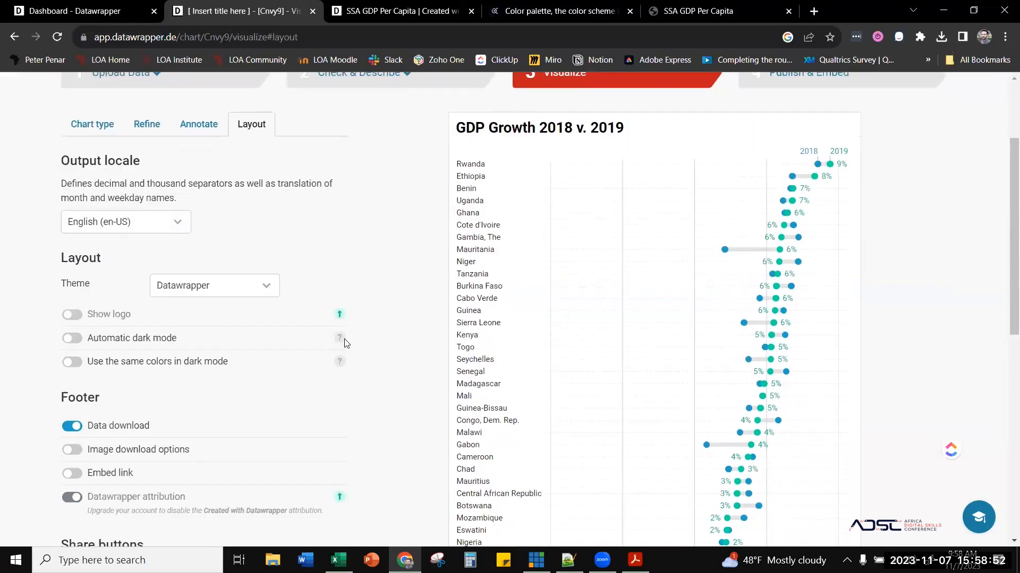
{"action": "scroll", "coordinate": [347, 342], "scroll_direction": "up", "scroll_amount": 3}
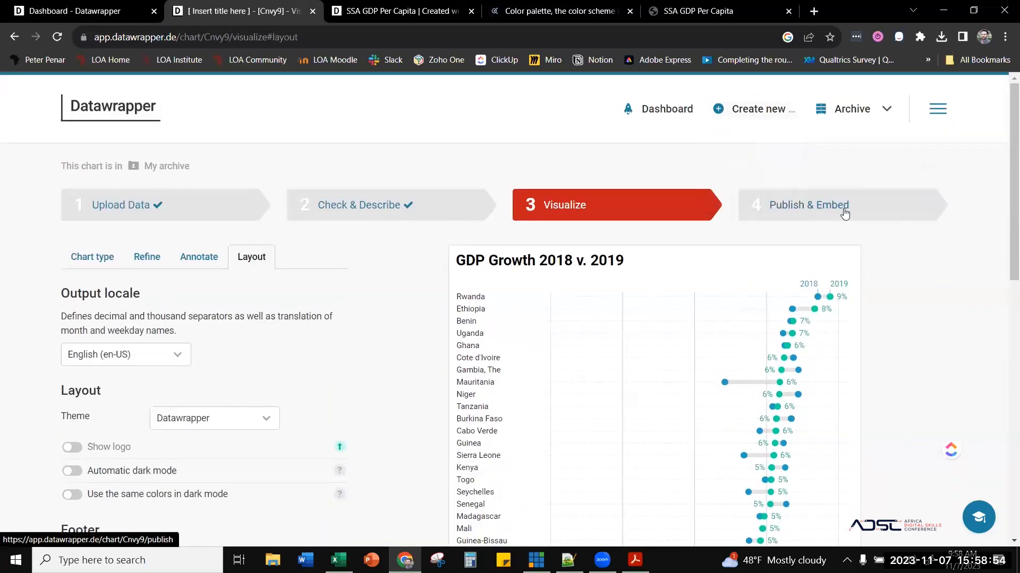
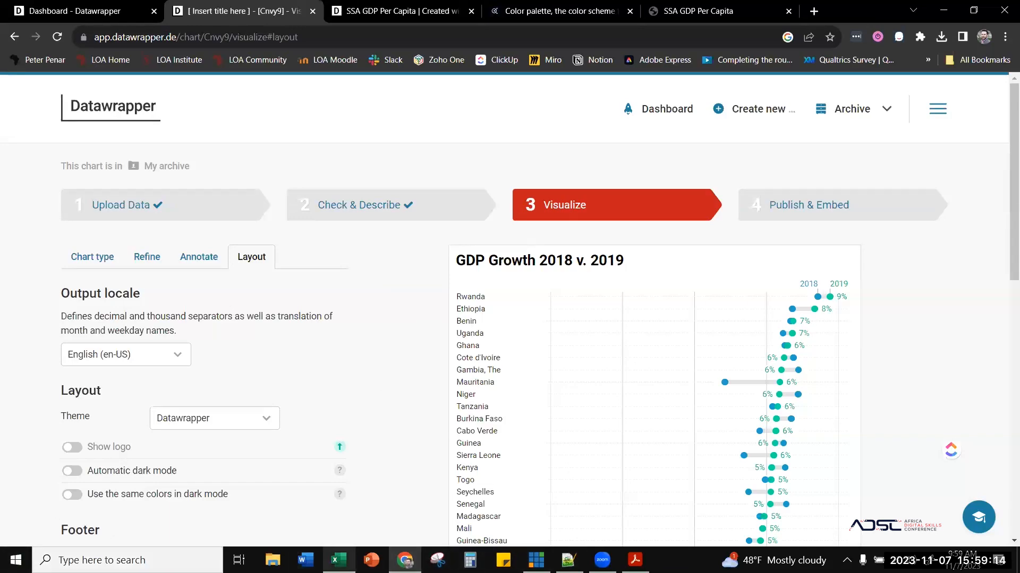
- Switch to the workshop workbook in Excel and open the "Bar and Line - GDP 2017-19" sheet, checking the "Split - GDP Growth v Ed 2019" sheet as well
{"action": "left_click", "coordinate": [338, 561]}
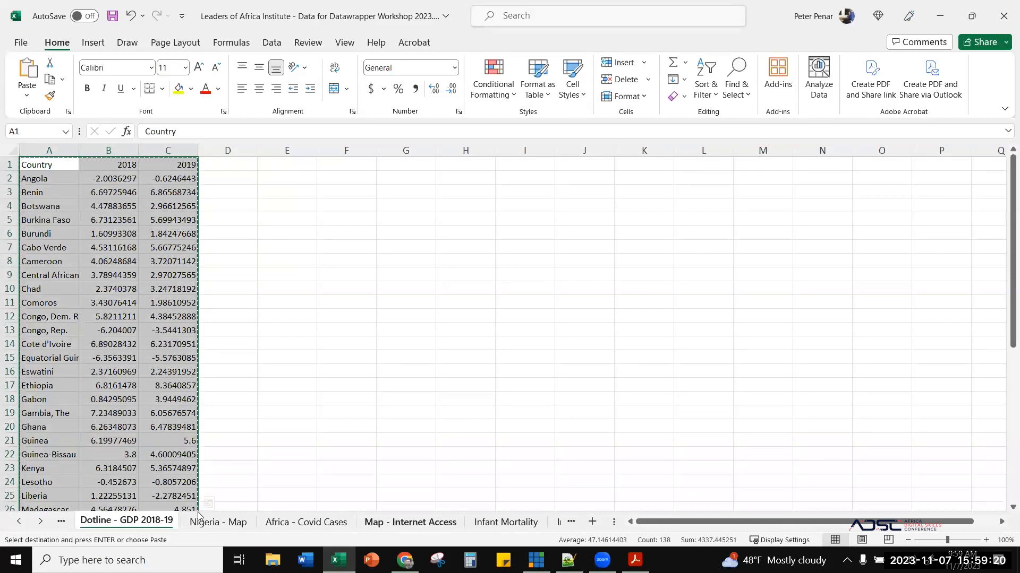
{"action": "left_click", "coordinate": [21, 522]}
{"action": "left_click", "coordinate": [21, 522]}
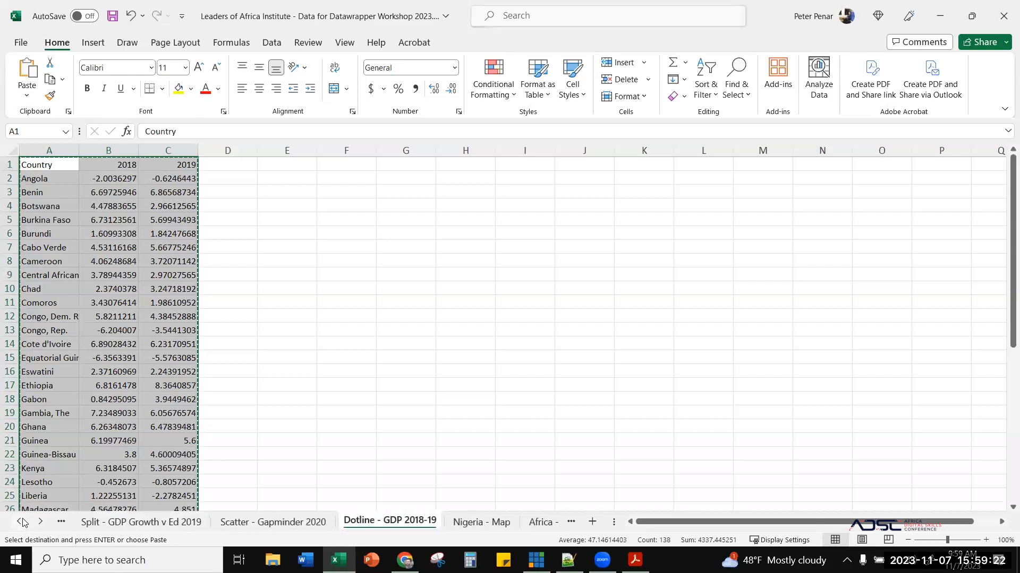
{"action": "left_click", "coordinate": [21, 522]}
{"action": "left_click", "coordinate": [21, 522]}
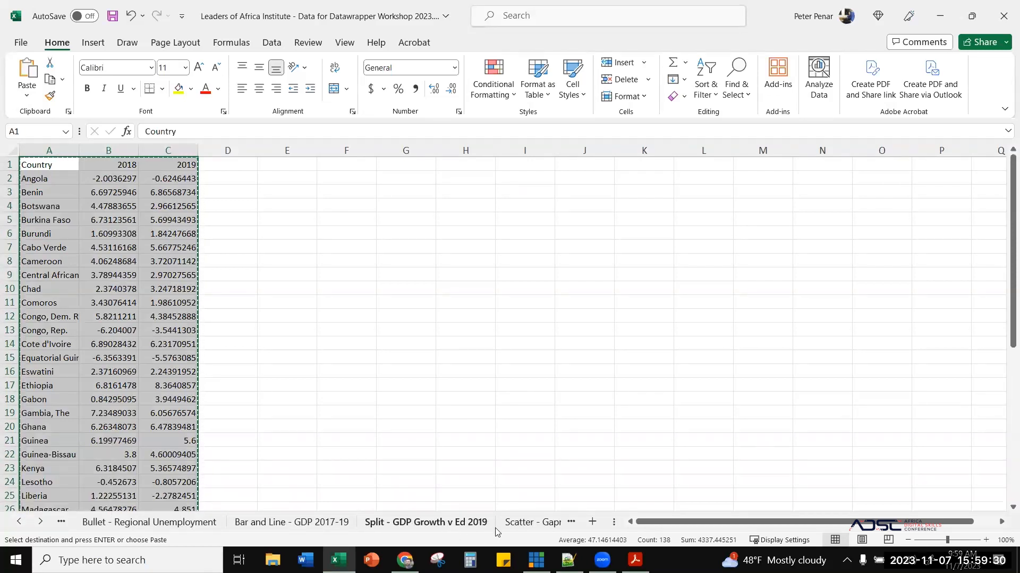
{"action": "left_click", "coordinate": [19, 522]}
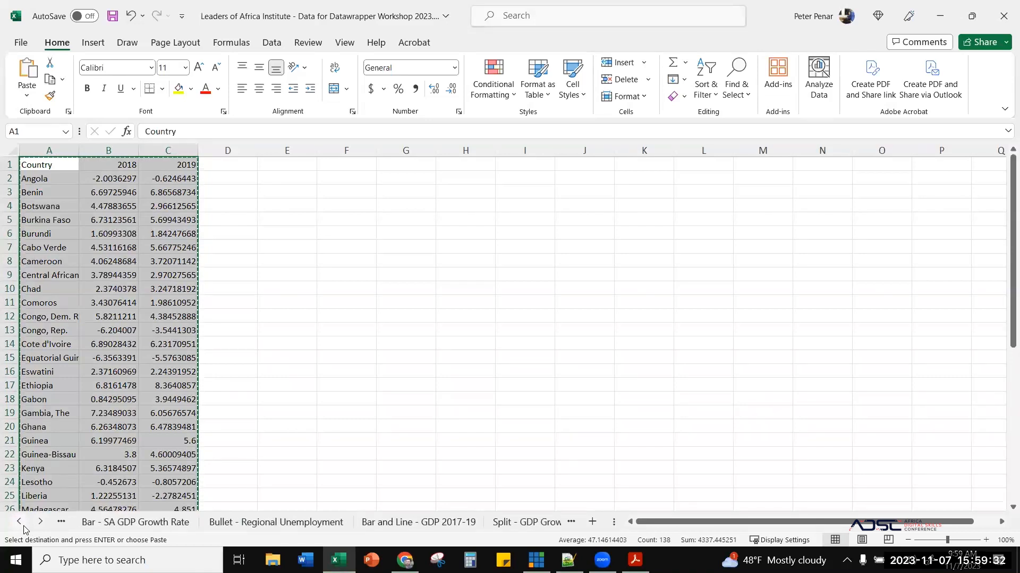
{"action": "left_click", "coordinate": [19, 522]}
{"action": "left_click", "coordinate": [41, 522]}
{"action": "left_click", "coordinate": [41, 522]}
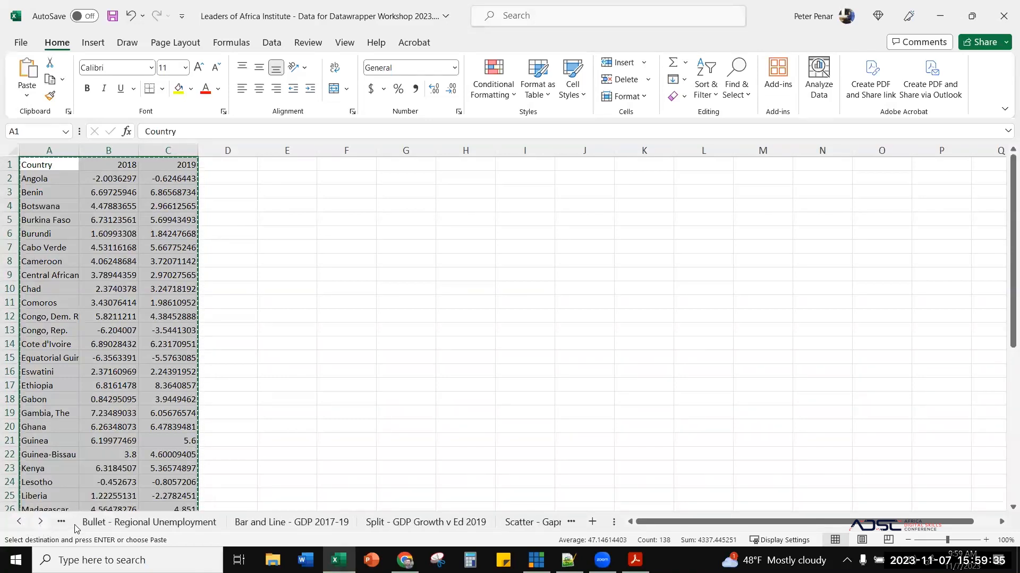
{"action": "left_click", "coordinate": [285, 526]}
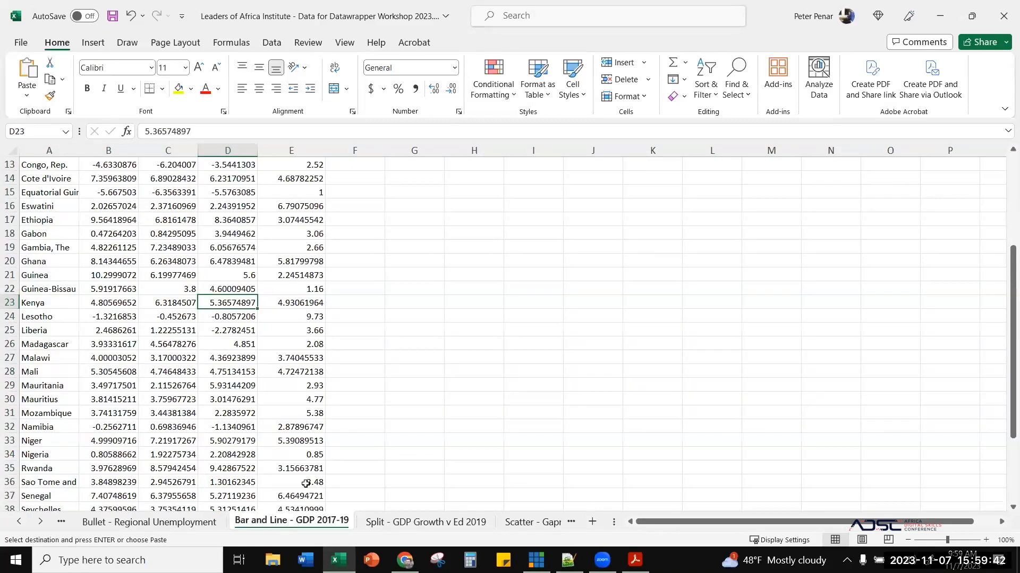
{"action": "left_click", "coordinate": [379, 526]}
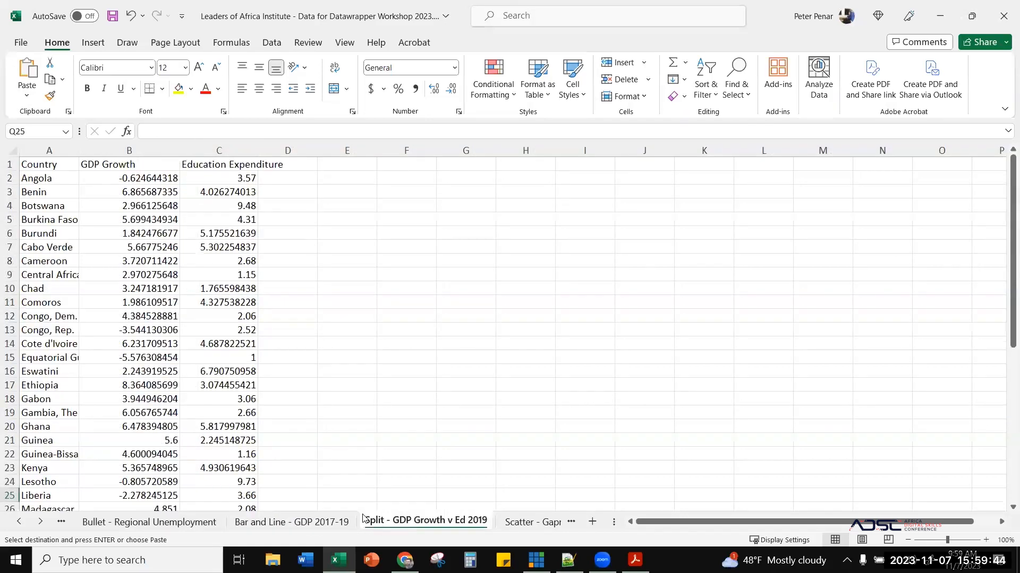
{"action": "left_click", "coordinate": [321, 524]}
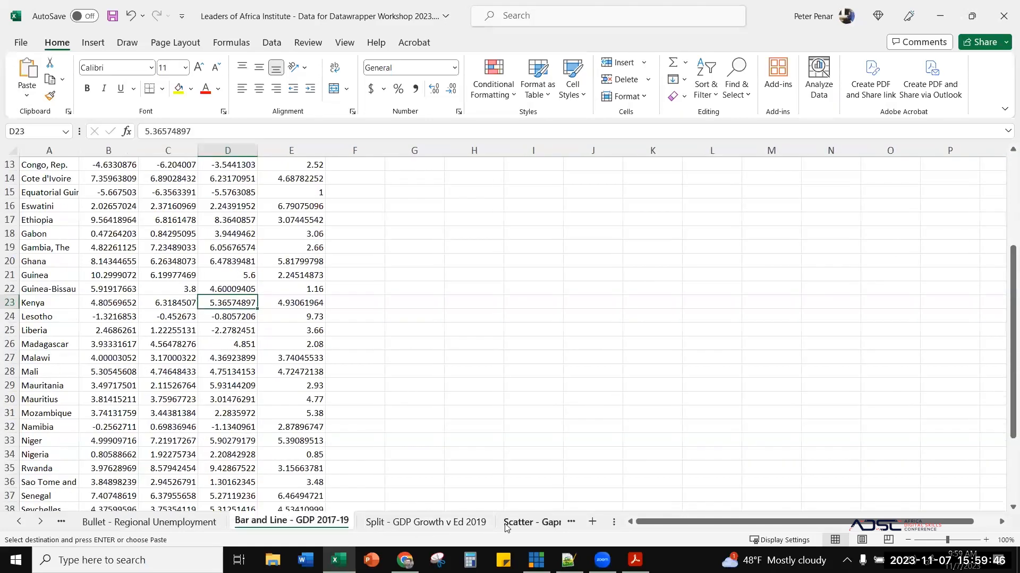
- Copy the full table A1:E46 with the countries, the 2017 to 2019 GDP columns and education expenditure
{"action": "scroll", "coordinate": [434, 454], "scroll_direction": "up", "scroll_amount": 4}
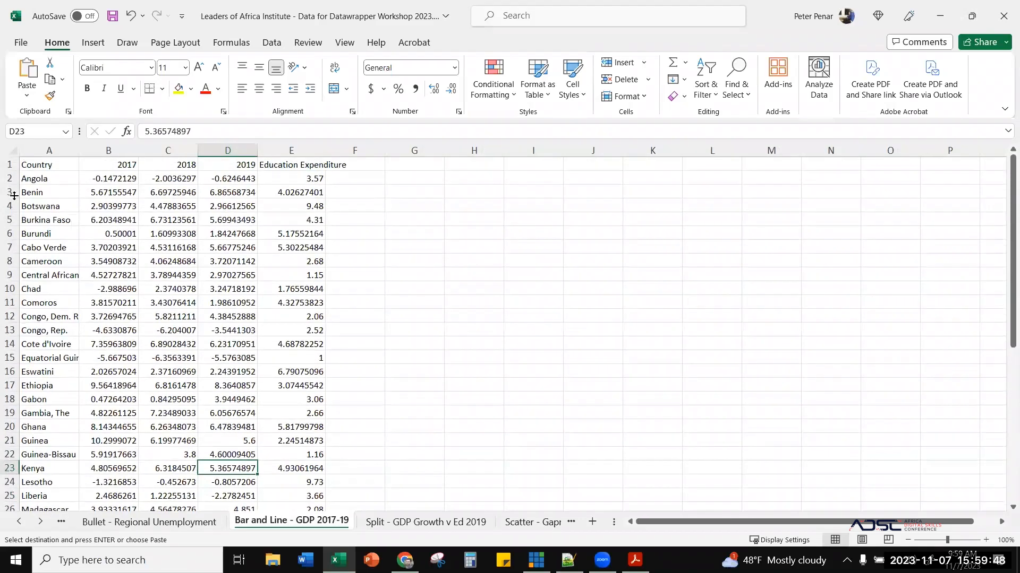
{"action": "left_click", "coordinate": [40, 166]}
{"action": "left_click_drag", "start_coordinate": [134, 170], "coordinate": [278, 232]}
{"action": "left_click", "coordinate": [278, 232]}
{"action": "left_click_drag", "start_coordinate": [284, 165], "coordinate": [285, 345]}
{"action": "left_click_drag", "start_coordinate": [102, 163], "coordinate": [256, 229]}
{"action": "left_click_drag", "start_coordinate": [49, 164], "coordinate": [254, 390]}
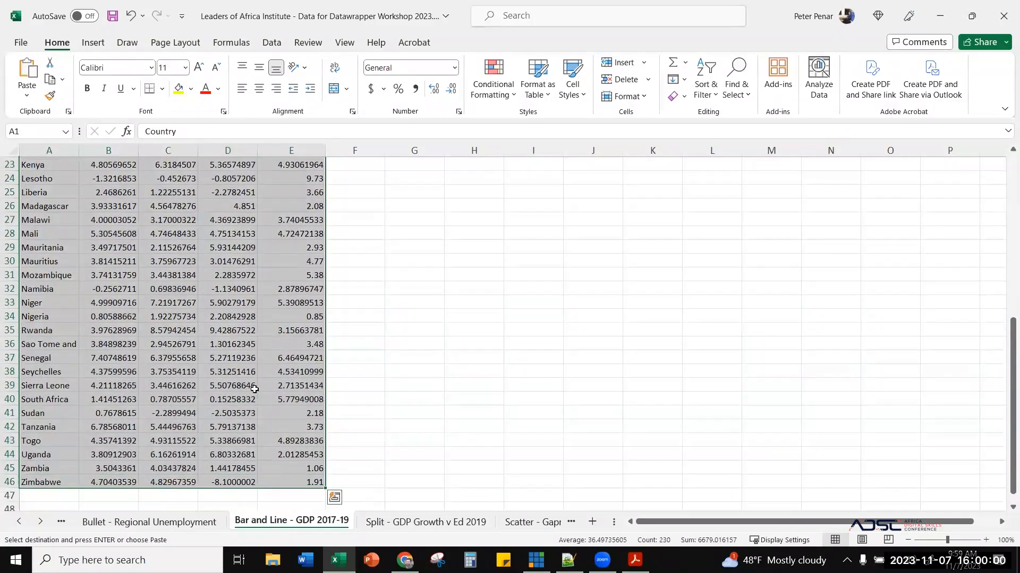
{"action": "right_click", "coordinate": [255, 389]}
{"action": "left_click", "coordinate": [285, 154]}
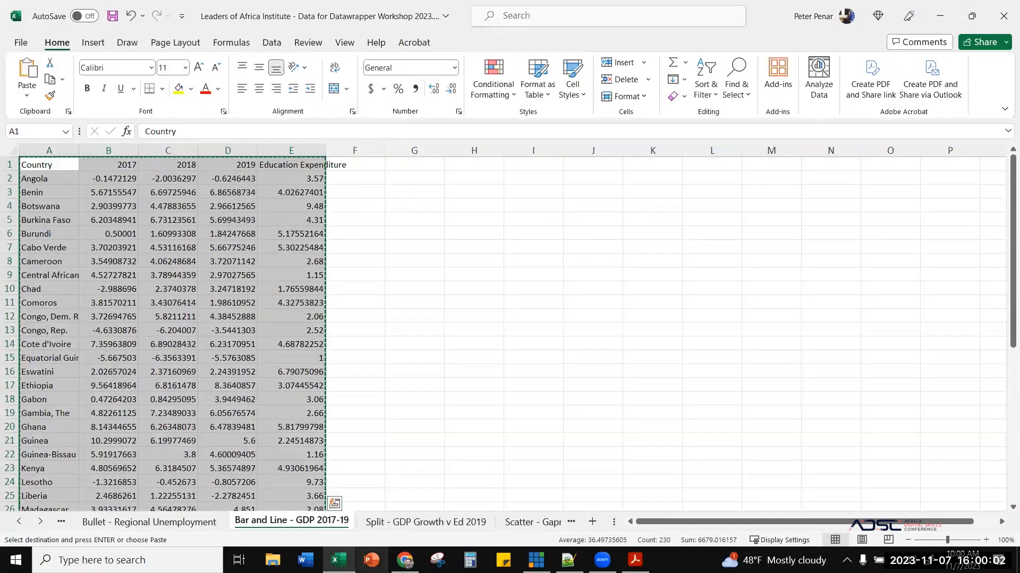
- Switch to Datawrapper in Chrome, create a new table, and paste the copied country GDP and education data as its source
{"action": "left_click", "coordinate": [405, 560]}
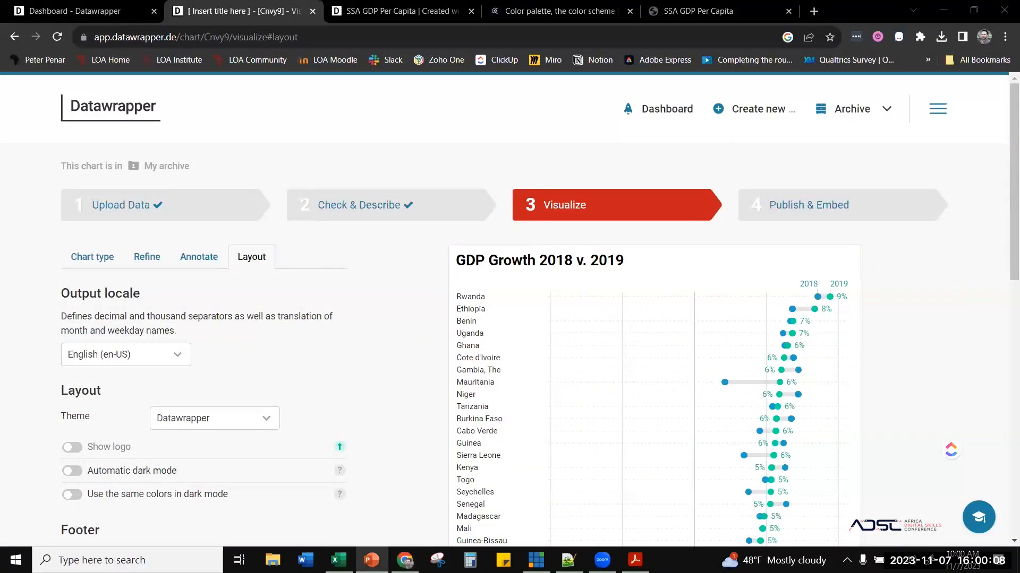
{"action": "mouse_move", "coordinate": [763, 112]}
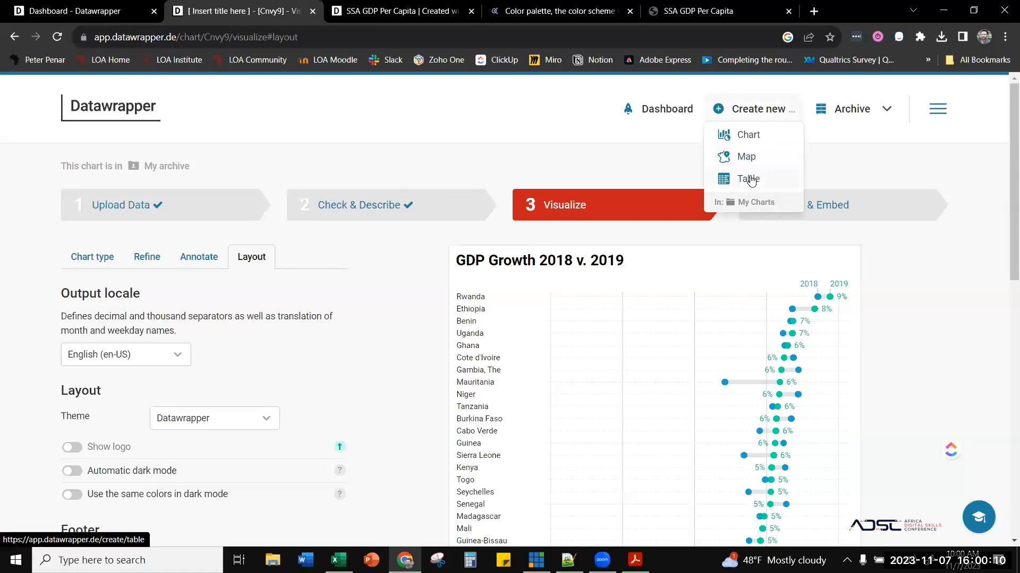
{"action": "left_click", "coordinate": [750, 181]}
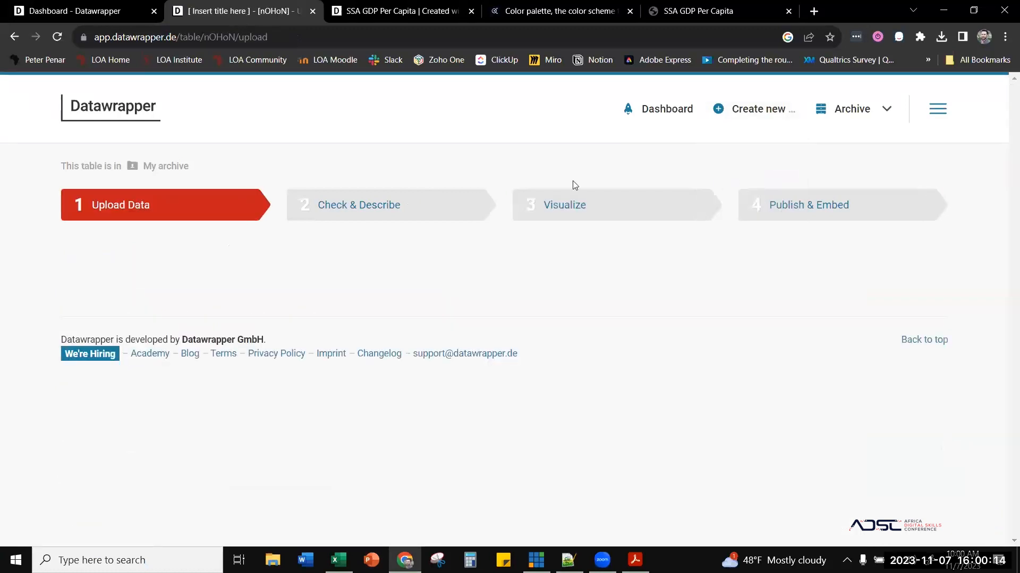
{"action": "right_click", "coordinate": [585, 283]}
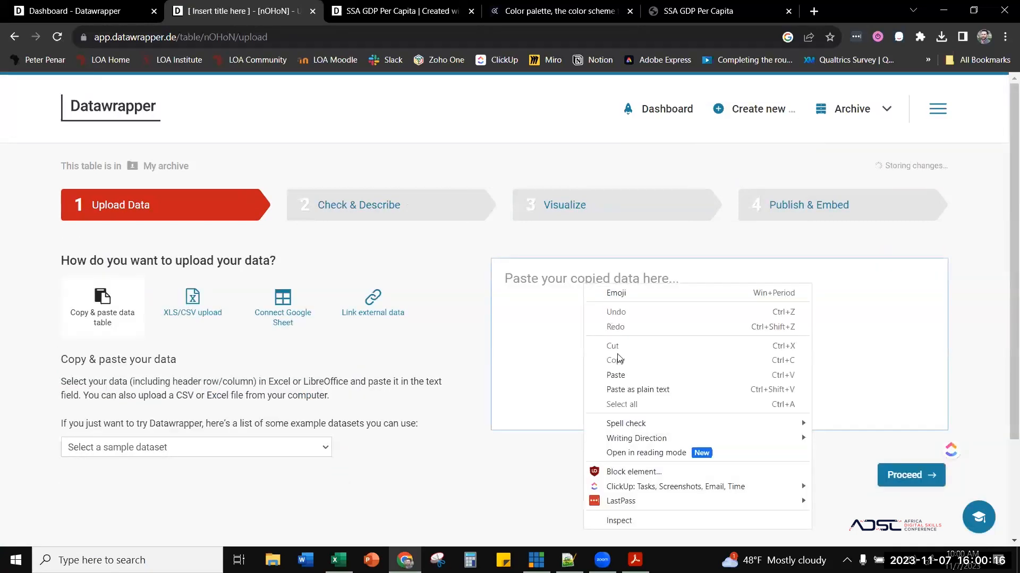
{"action": "left_click", "coordinate": [619, 370]}
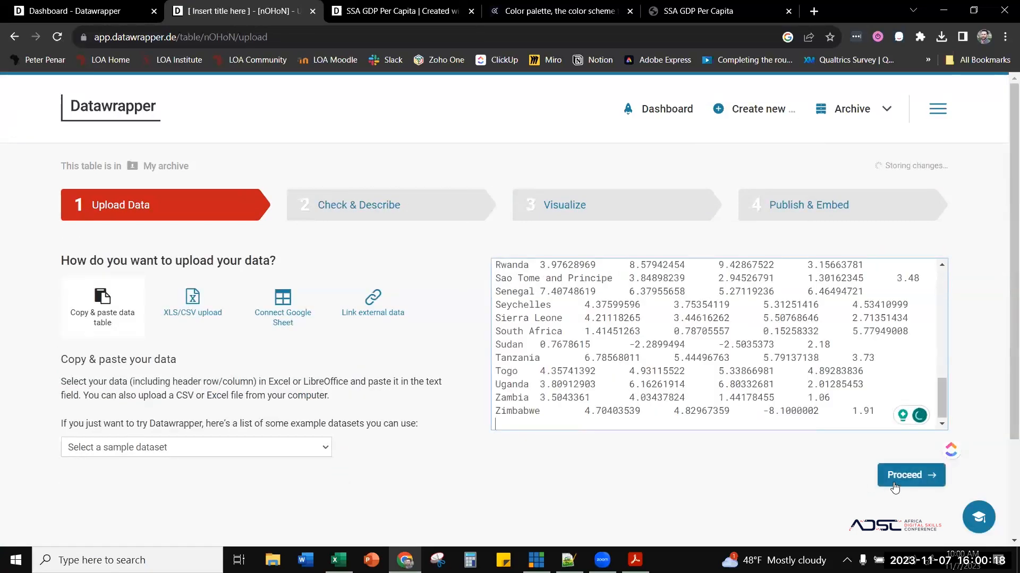
- Check the uploaded data with the first row as label and proceed to the table's visualization settings
{"action": "left_click", "coordinate": [891, 485]}
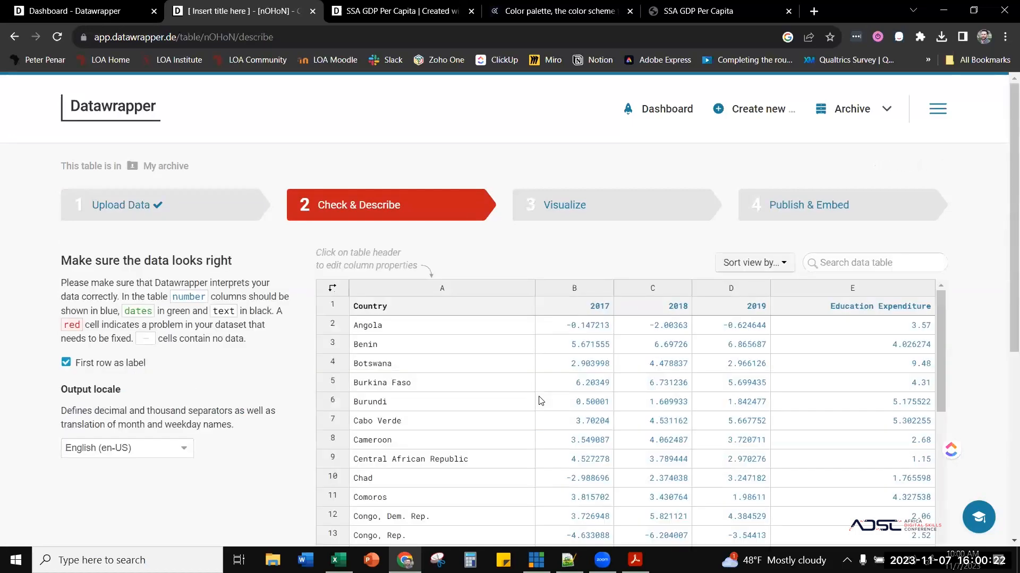
{"action": "scroll", "coordinate": [699, 154], "scroll_direction": "down", "scroll_amount": 3}
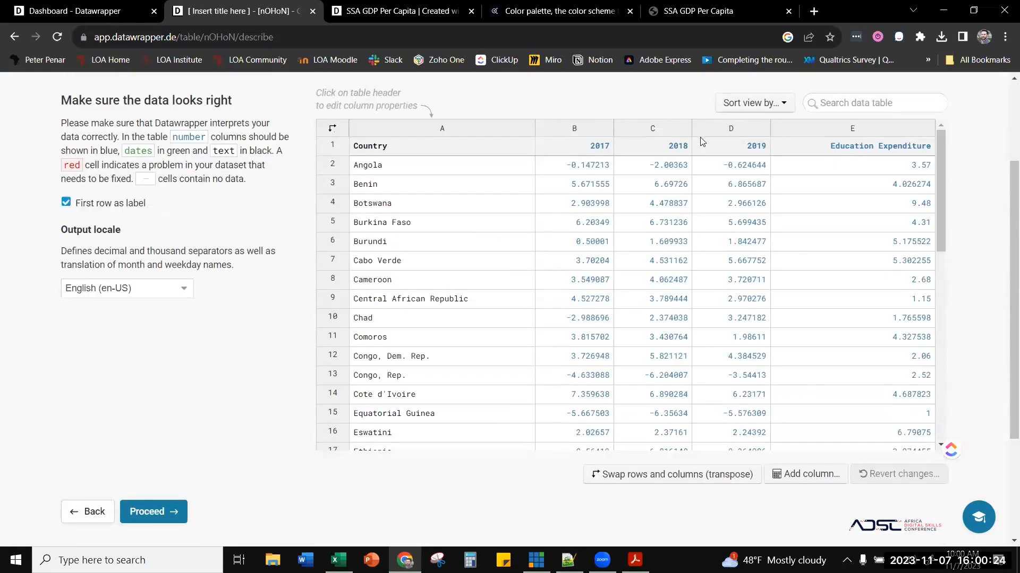
{"action": "left_click", "coordinate": [131, 513]}
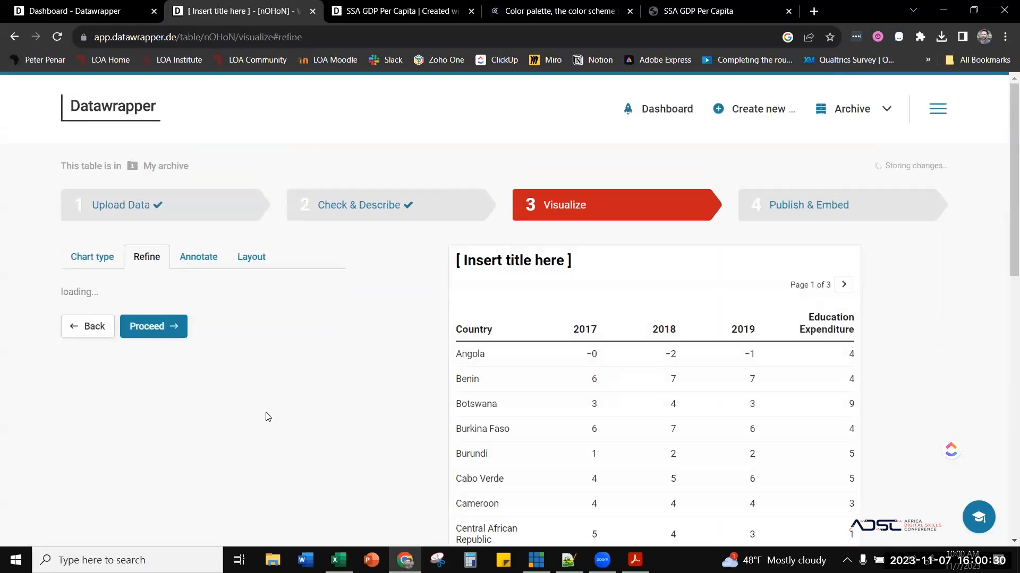
- Turn on row ranks and striping for the table
{"action": "scroll", "coordinate": [352, 307], "scroll_direction": "down", "scroll_amount": 3}
{"action": "scroll", "coordinate": [352, 307], "scroll_direction": "up", "scroll_amount": 3}
{"action": "scroll", "coordinate": [352, 307], "scroll_direction": "down", "scroll_amount": 2}
{"action": "scroll", "coordinate": [352, 307], "scroll_direction": "down", "scroll_amount": 1}
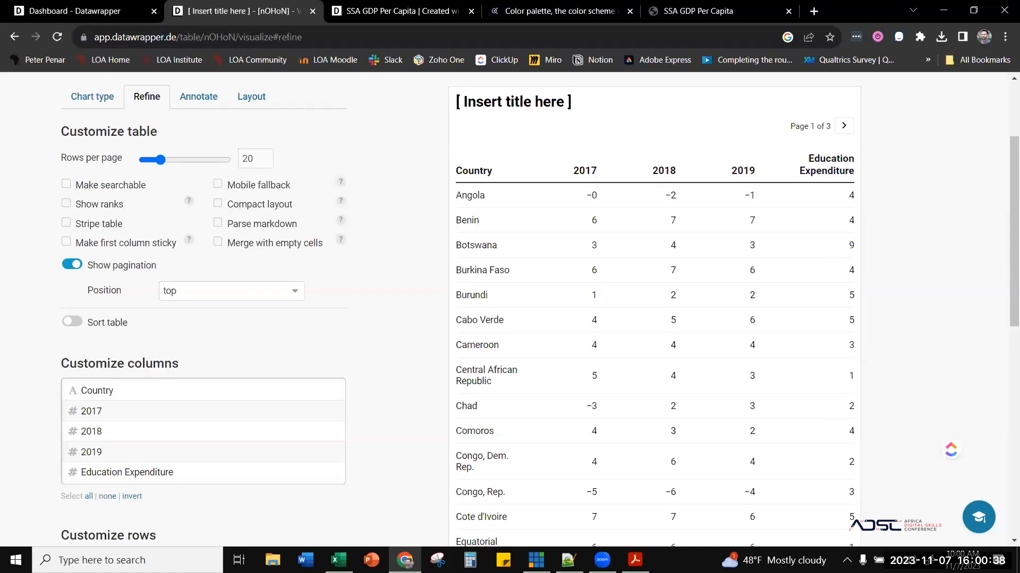
{"action": "left_click", "coordinate": [66, 204]}
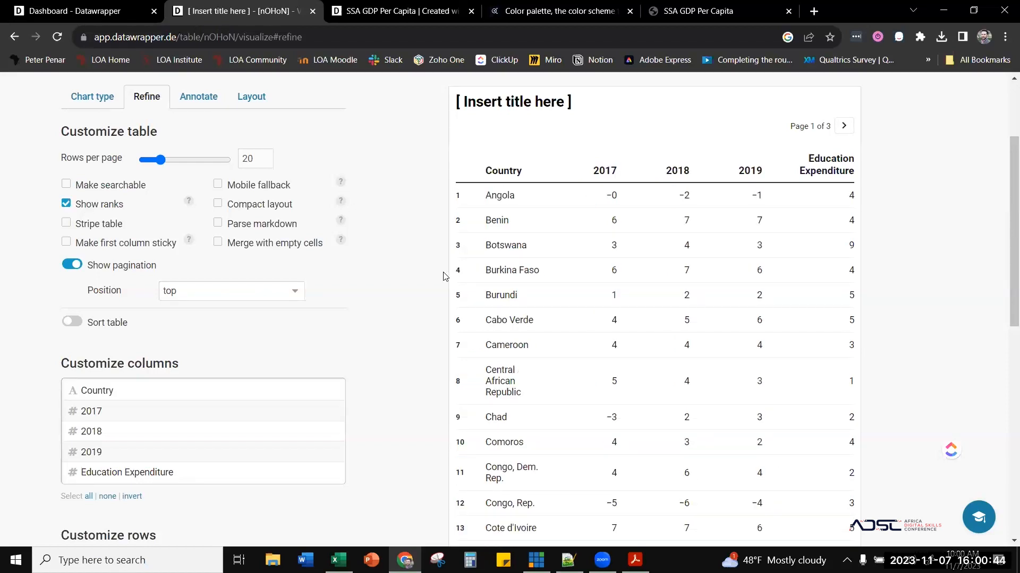
{"action": "left_click", "coordinate": [66, 229]}
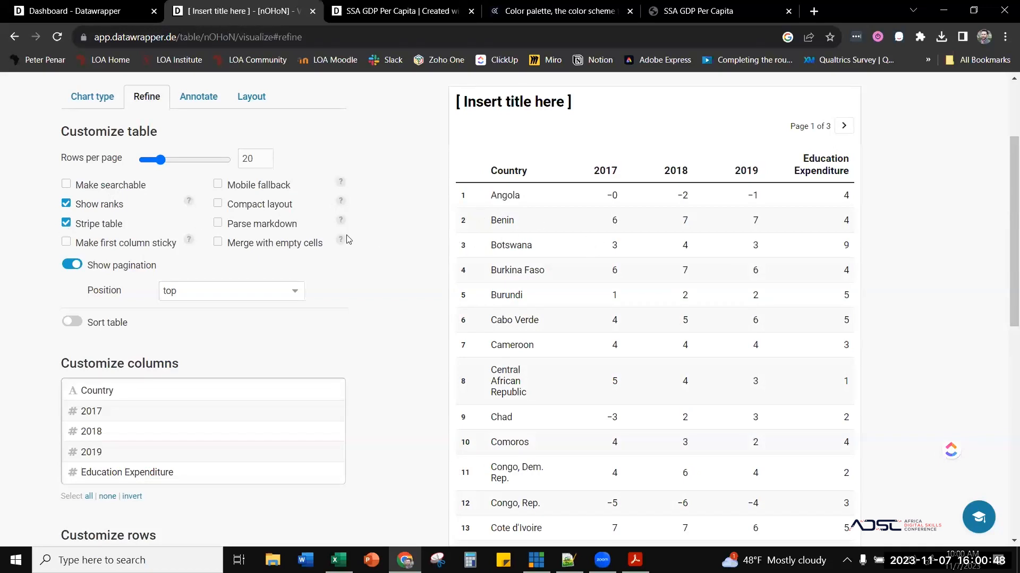
- Try making the table searchable and switch the option off again
{"action": "left_click", "coordinate": [67, 184]}
{"action": "left_click", "coordinate": [507, 127]}
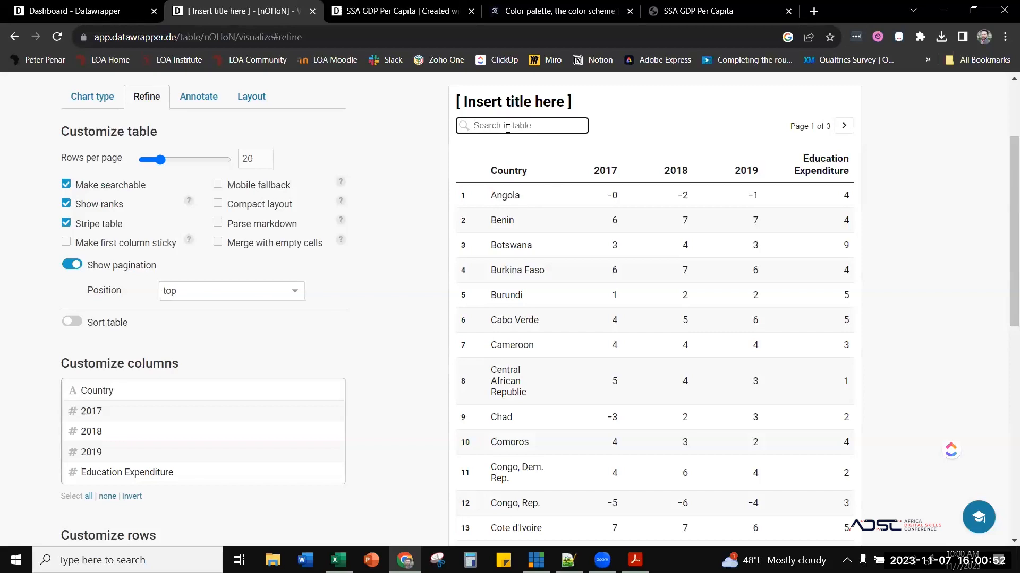
{"action": "left_click", "coordinate": [67, 185]}
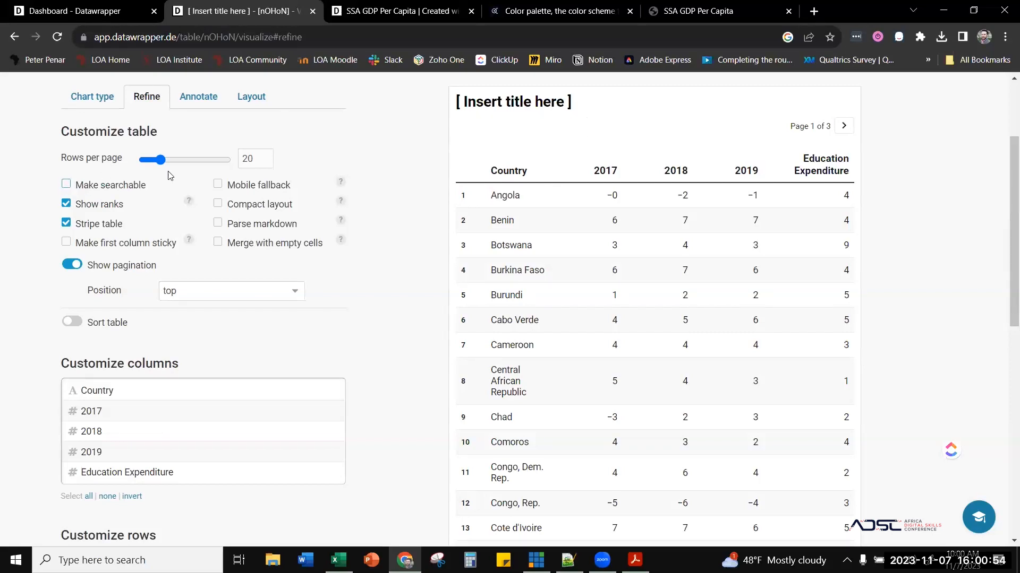
- Check the table's second page, return to the first, and inspect the table sorting options without keeping sorting on
{"action": "scroll", "coordinate": [594, 308], "scroll_direction": "down", "scroll_amount": 6}
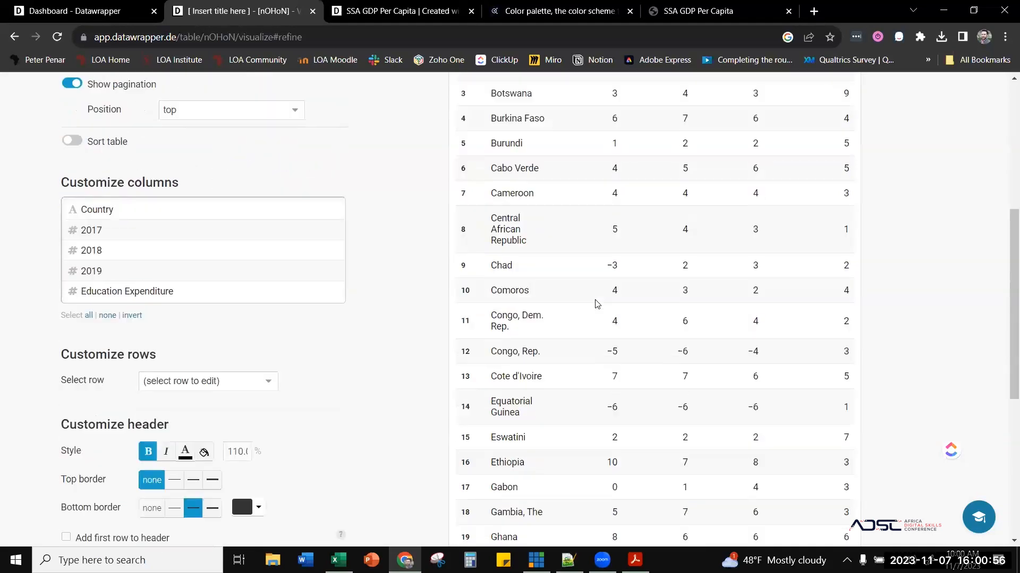
{"action": "scroll", "coordinate": [593, 304], "scroll_direction": "up", "scroll_amount": 6}
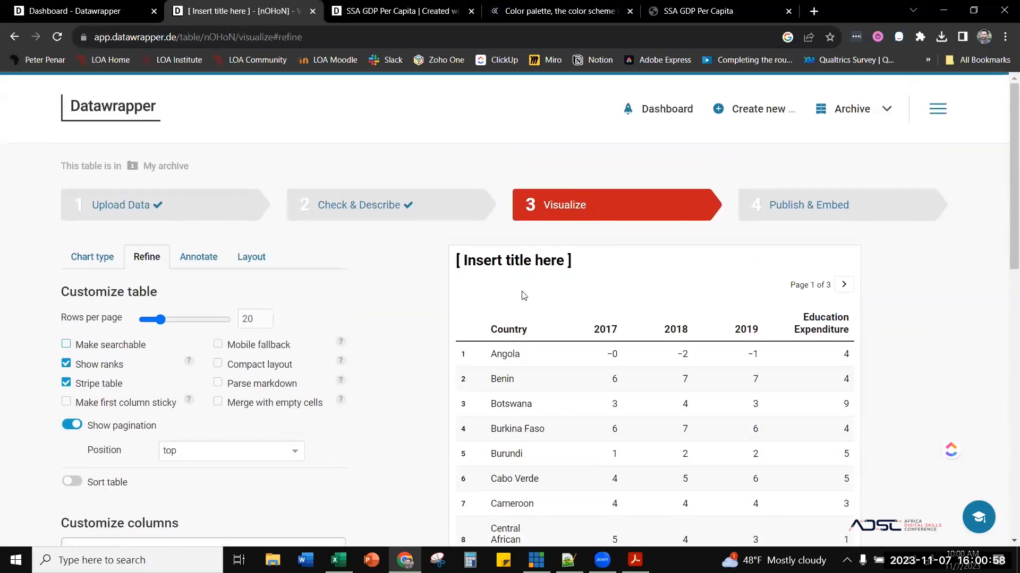
{"action": "left_click", "coordinate": [844, 128]}
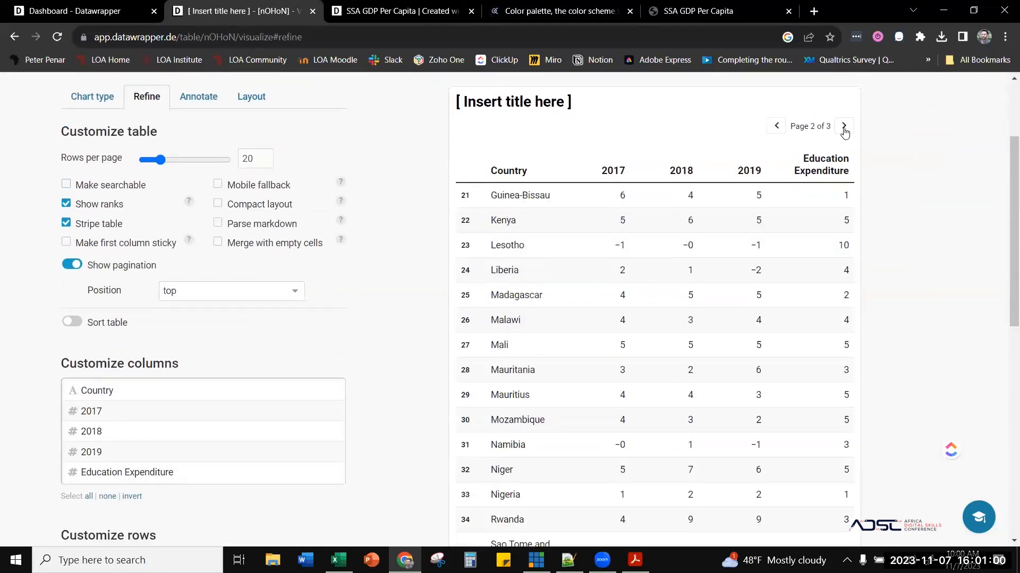
{"action": "left_click", "coordinate": [781, 129]}
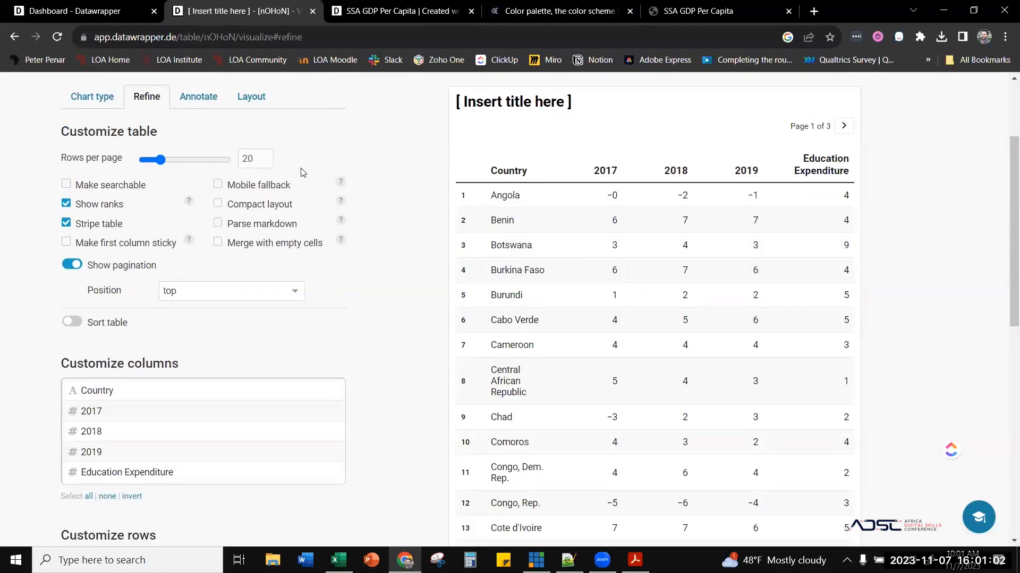
{"action": "left_click", "coordinate": [72, 323]}
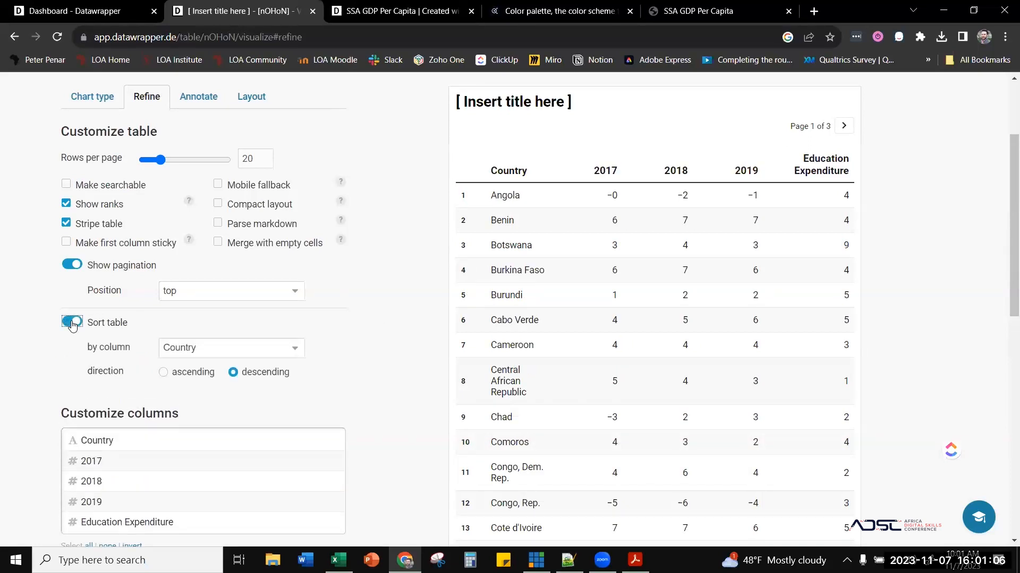
{"action": "left_click", "coordinate": [72, 324]}
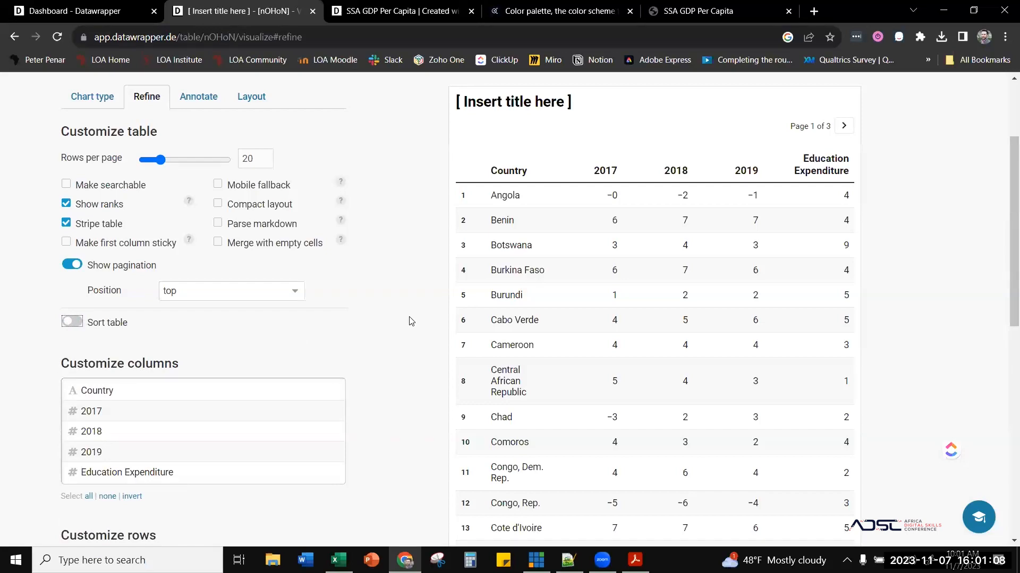
- Show the 2017, 2018 and 2019 columns together as a tiny chart in the table
{"action": "scroll", "coordinate": [409, 322], "scroll_direction": "down", "scroll_amount": 3}
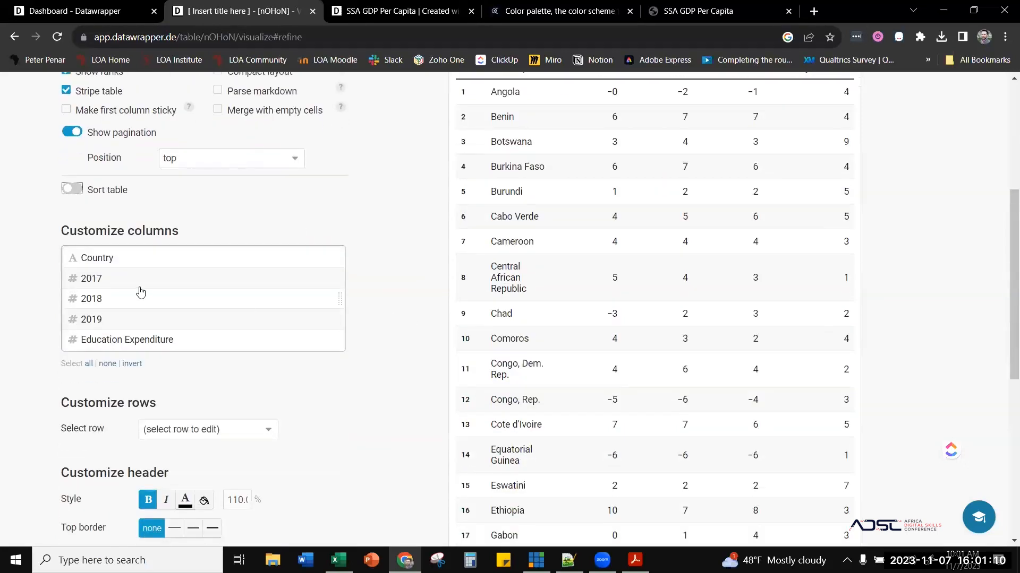
{"action": "scroll", "coordinate": [751, 260], "scroll_direction": "up", "scroll_amount": 2}
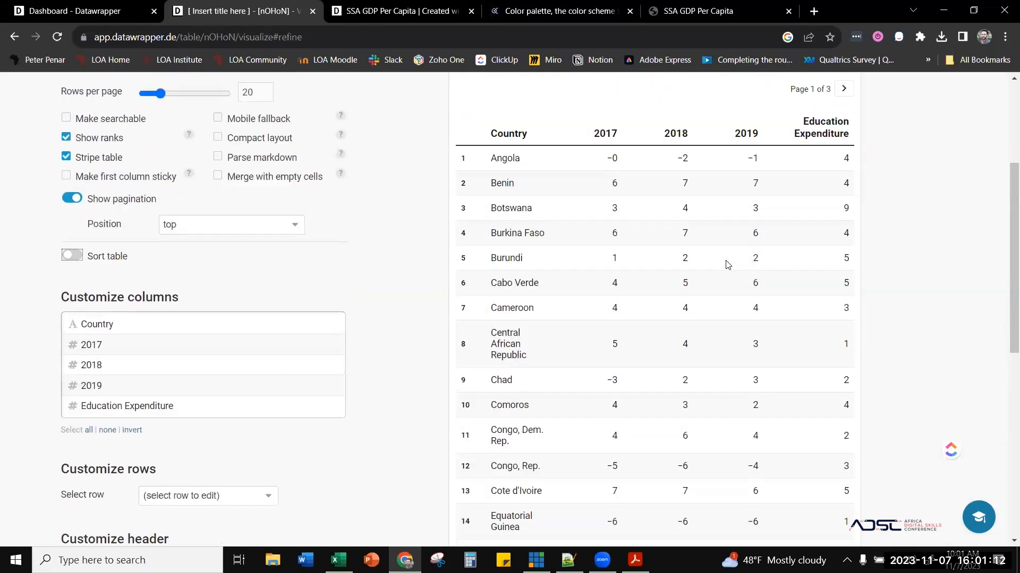
{"action": "left_click", "coordinate": [140, 345]}
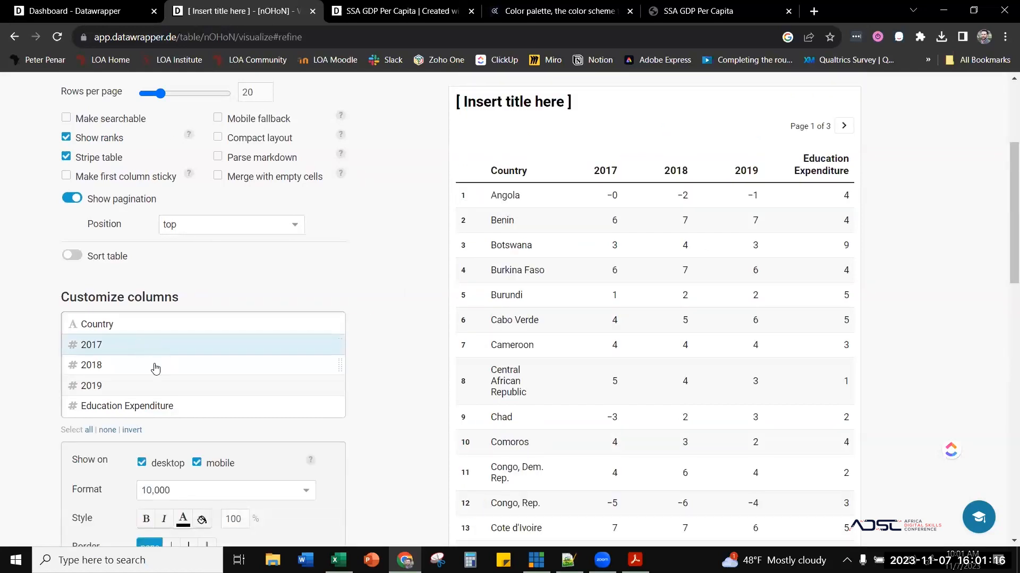
{"action": "left_click", "coordinate": [154, 370]}
{"action": "left_click", "coordinate": [150, 390]}
{"action": "left_click", "coordinate": [155, 349]}
{"action": "left_click", "coordinate": [143, 384], "text": "shift"}
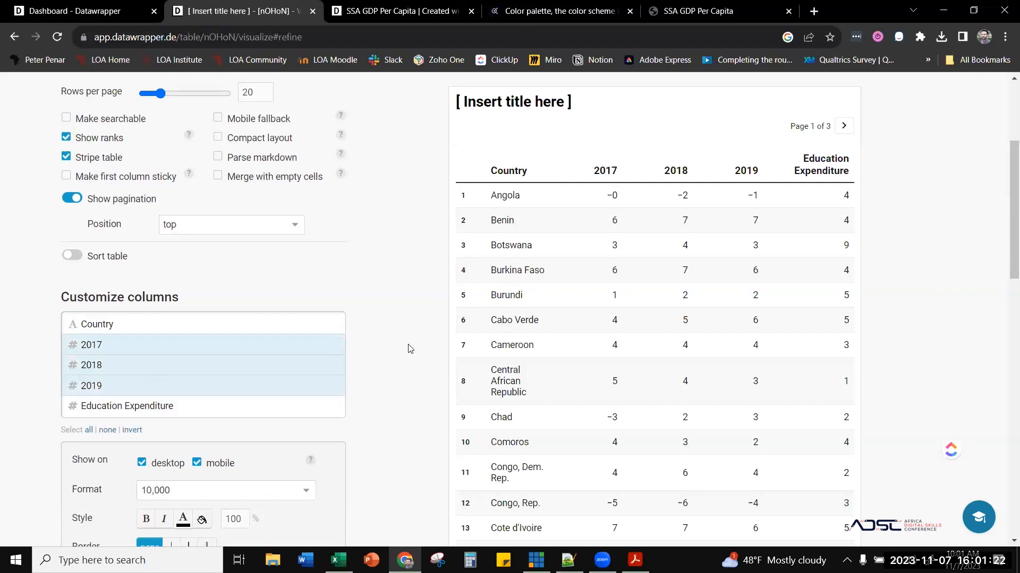
{"action": "scroll", "coordinate": [411, 349], "scroll_direction": "down", "scroll_amount": 5}
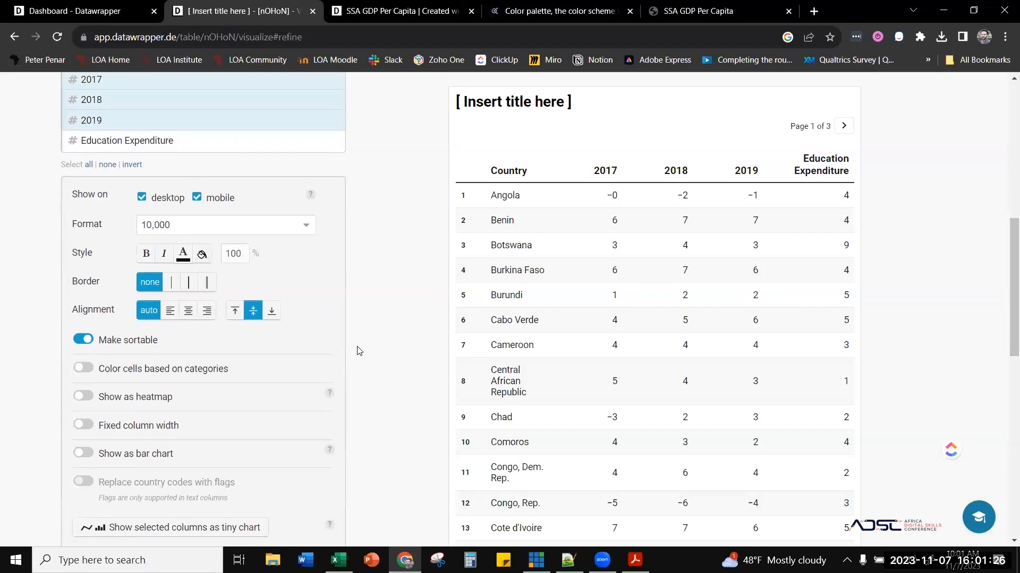
{"action": "scroll", "coordinate": [359, 350], "scroll_direction": "down", "scroll_amount": 3}
{"action": "scroll", "coordinate": [359, 351], "scroll_direction": "up", "scroll_amount": 4}
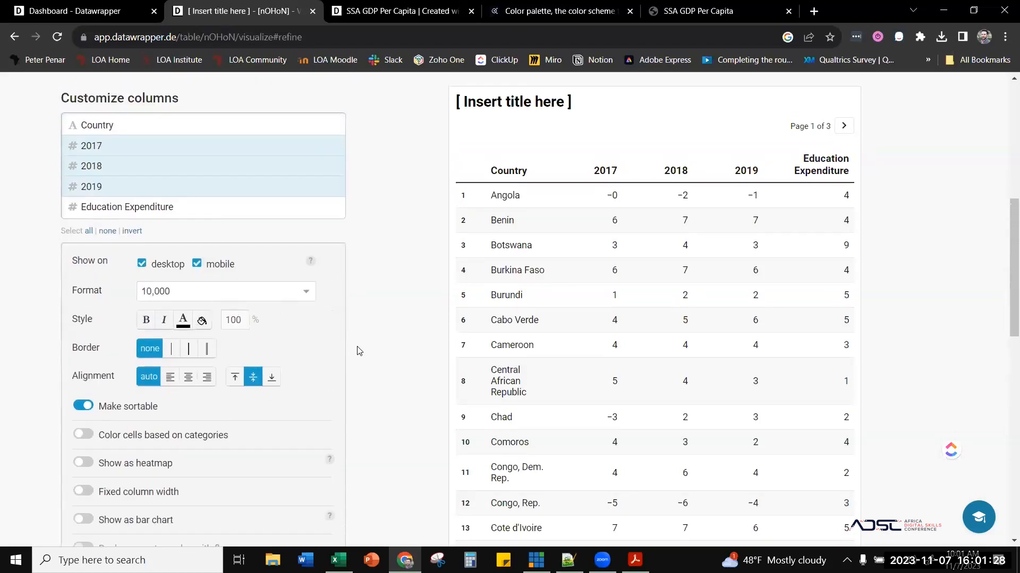
{"action": "scroll", "coordinate": [359, 351], "scroll_direction": "down", "scroll_amount": 1}
{"action": "scroll", "coordinate": [358, 350], "scroll_direction": "up", "scroll_amount": 1}
{"action": "scroll", "coordinate": [410, 247], "scroll_direction": "down", "scroll_amount": 2}
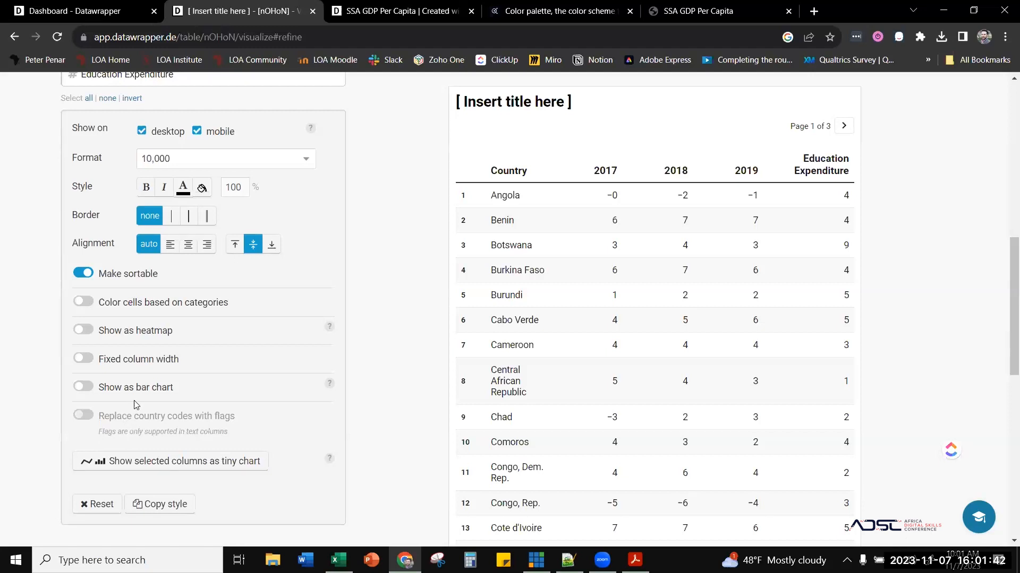
{"action": "left_click", "coordinate": [148, 467]}
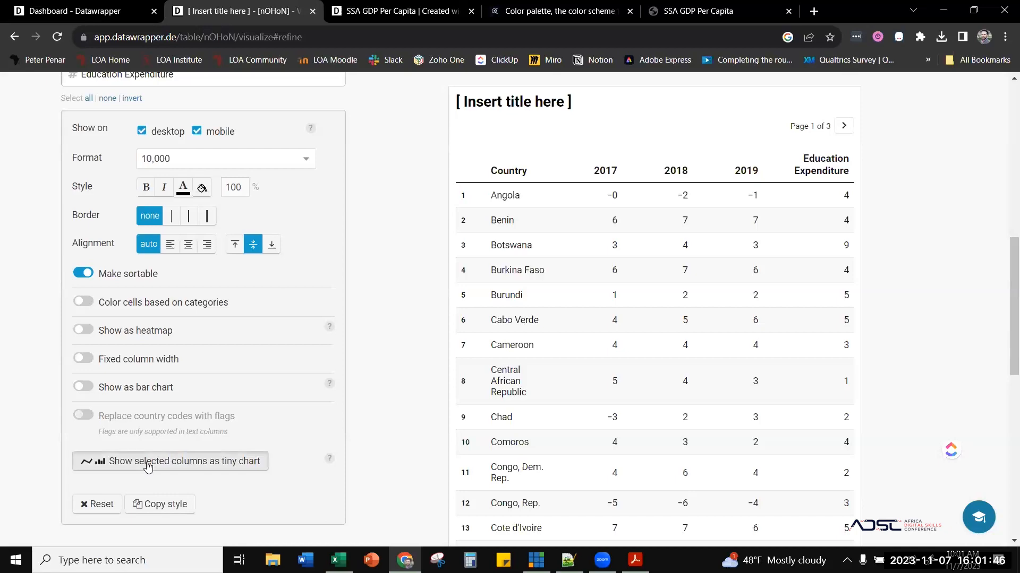
- Fill the area under the lines of the 2017–2019 tiny chart, keeping the first value labelled
{"action": "scroll", "coordinate": [414, 313], "scroll_direction": "up", "scroll_amount": 3}
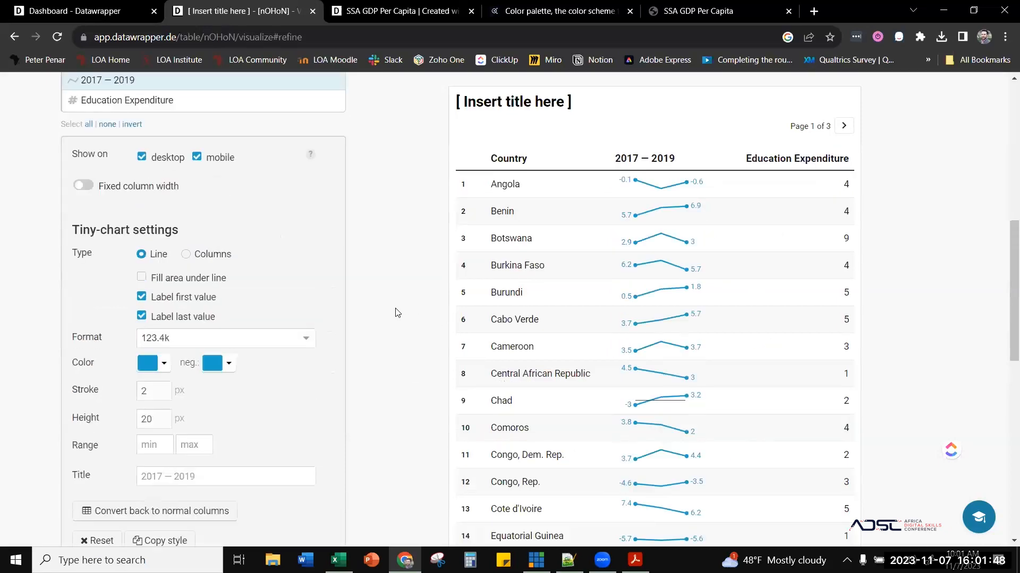
{"action": "scroll", "coordinate": [391, 312], "scroll_direction": "down", "scroll_amount": 1}
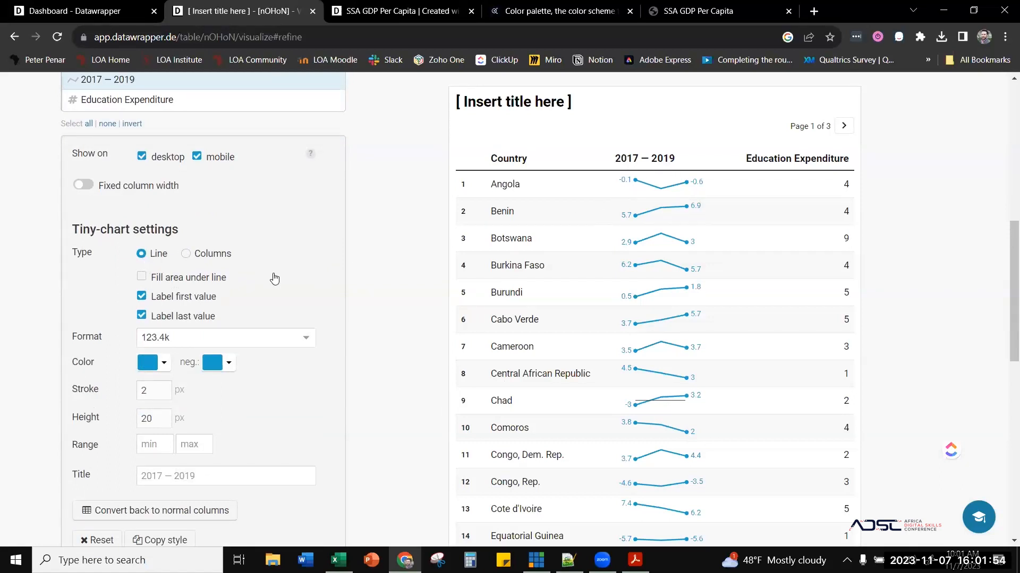
{"action": "scroll", "coordinate": [308, 251], "scroll_direction": "down", "scroll_amount": 1}
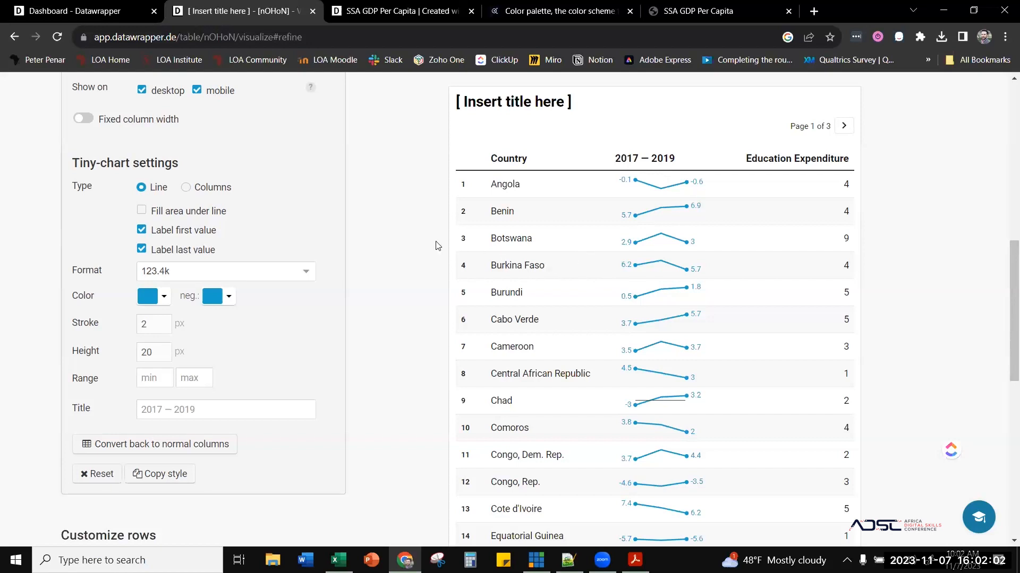
{"action": "scroll", "coordinate": [333, 234], "scroll_direction": "up", "scroll_amount": 1}
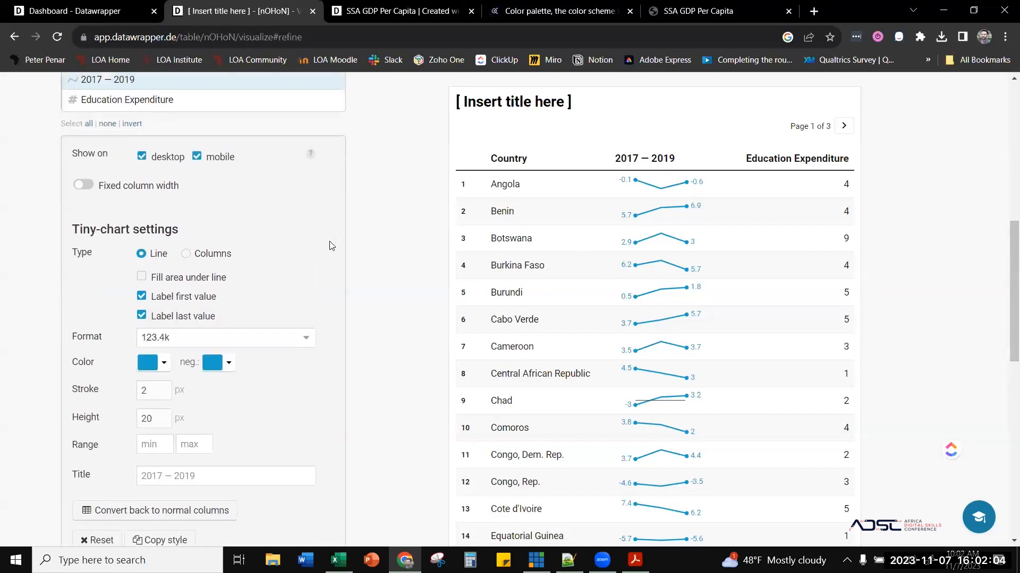
{"action": "left_click", "coordinate": [142, 277]}
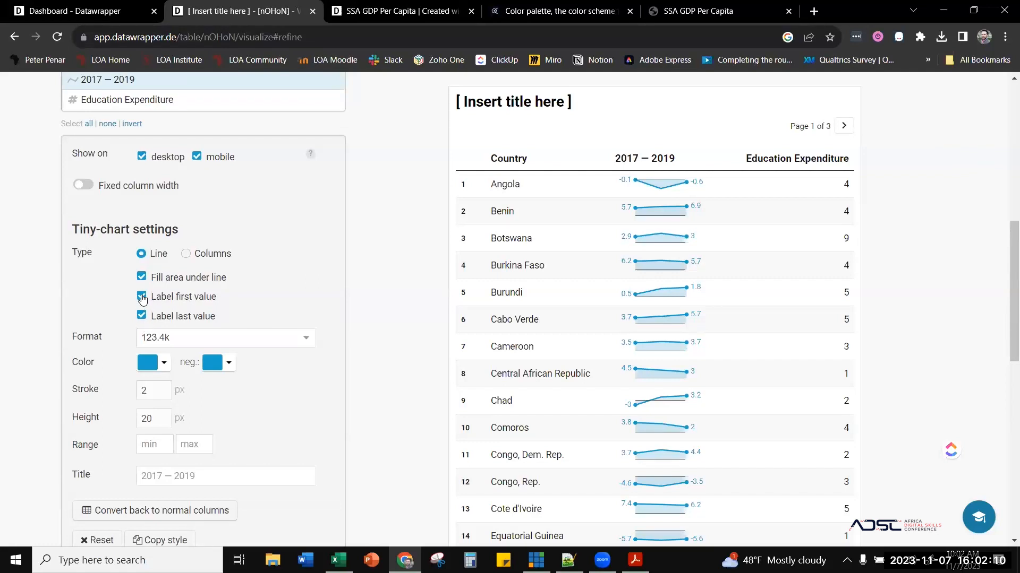
{"action": "left_click", "coordinate": [142, 298]}
{"action": "left_click", "coordinate": [143, 301]}
- Set the number format of the 2017–2019 tiny chart's labels to 0%
{"action": "left_click", "coordinate": [293, 338]}
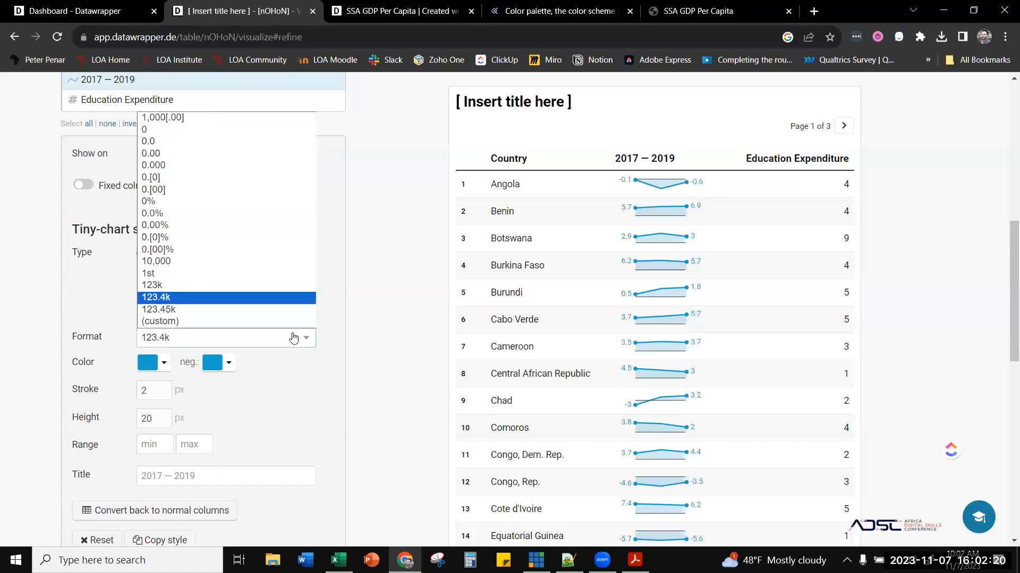
{"action": "left_click", "coordinate": [220, 202]}
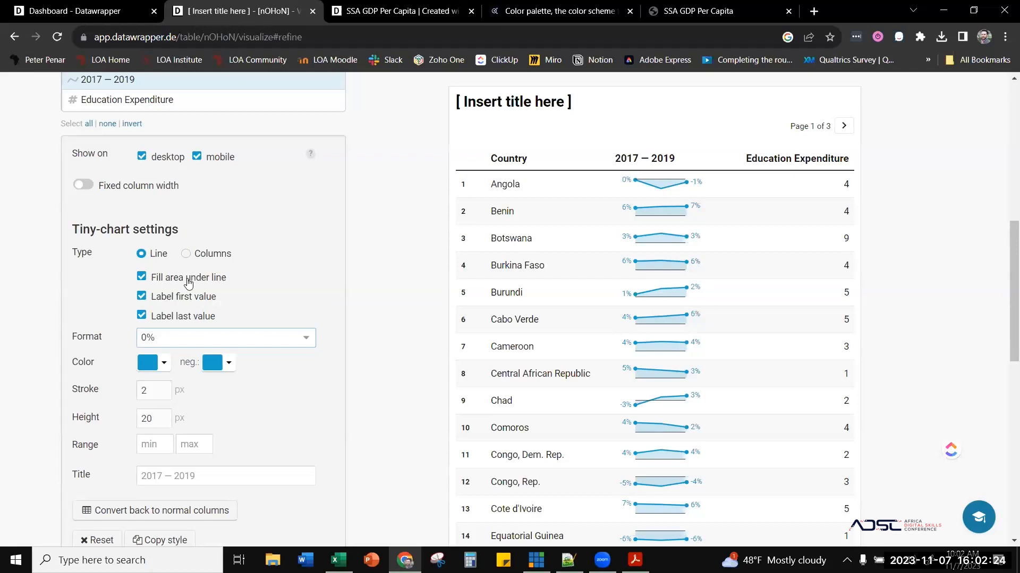
{"action": "left_click", "coordinate": [201, 338]}
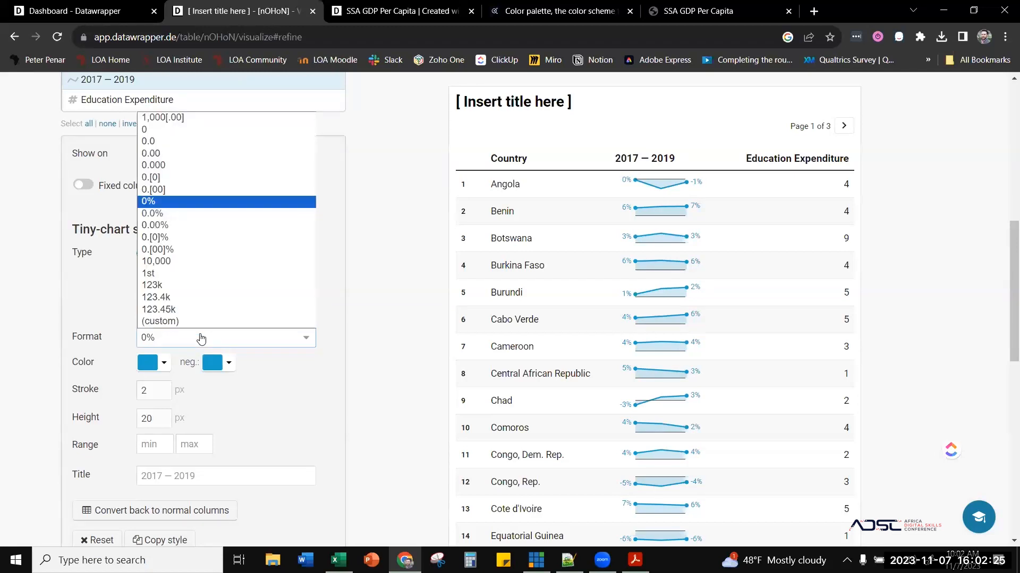
{"action": "left_click", "coordinate": [160, 202]}
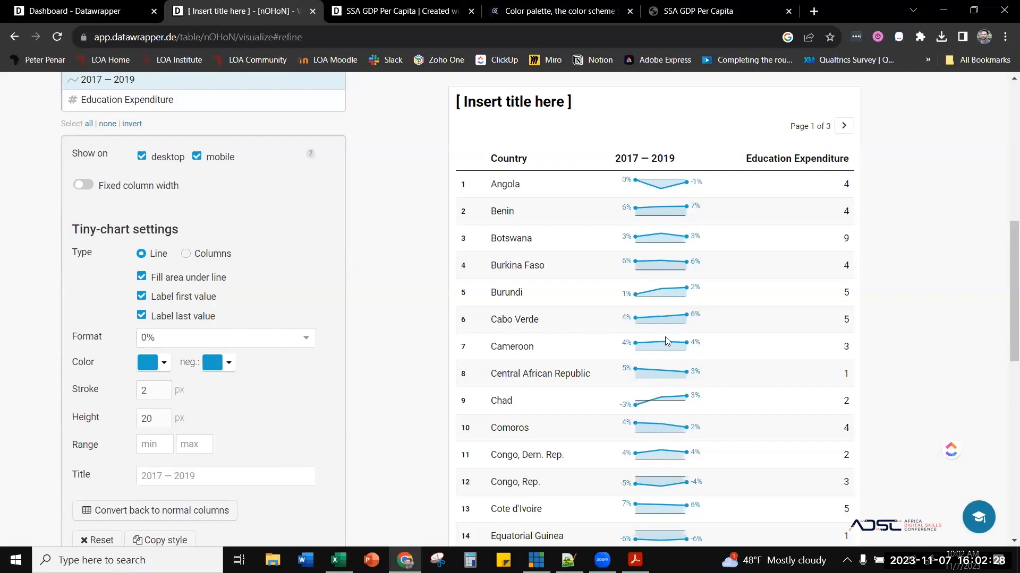
- Limit the table to 10 rows per page and make it searchable
{"action": "scroll", "coordinate": [665, 338], "scroll_direction": "down", "scroll_amount": 3}
{"action": "scroll", "coordinate": [677, 289], "scroll_direction": "down", "scroll_amount": 4}
{"action": "scroll", "coordinate": [676, 292], "scroll_direction": "down", "scroll_amount": 1}
{"action": "scroll", "coordinate": [677, 292], "scroll_direction": "up", "scroll_amount": 6}
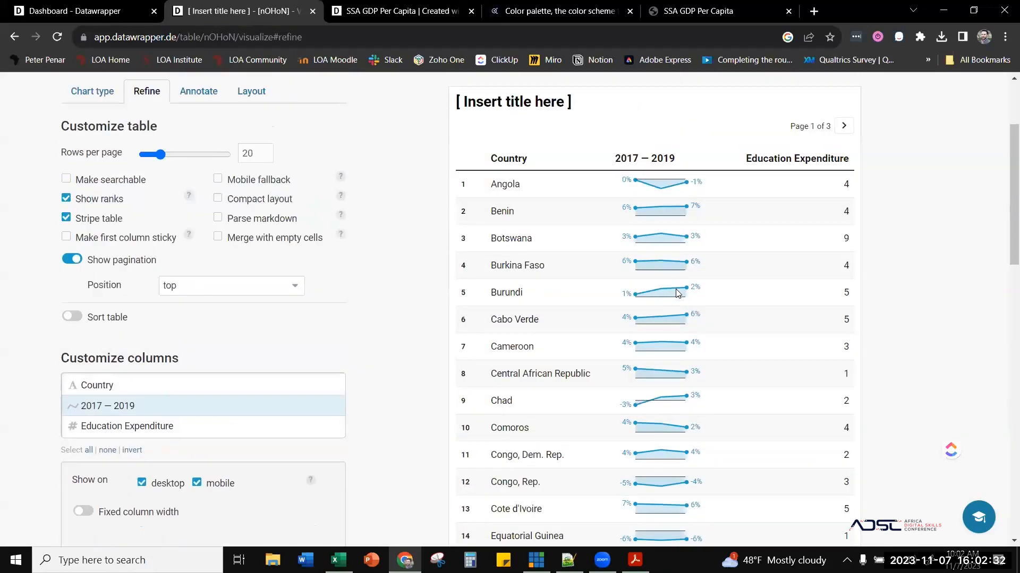
{"action": "scroll", "coordinate": [677, 294], "scroll_direction": "up", "scroll_amount": 3}
{"action": "double_click", "coordinate": [247, 318]}
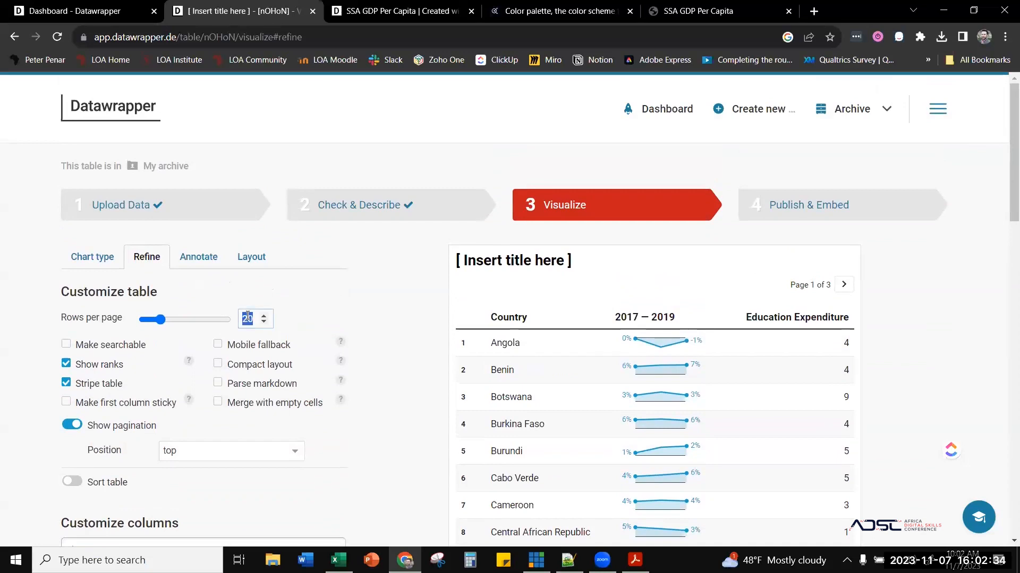
{"action": "type", "text": "10"}
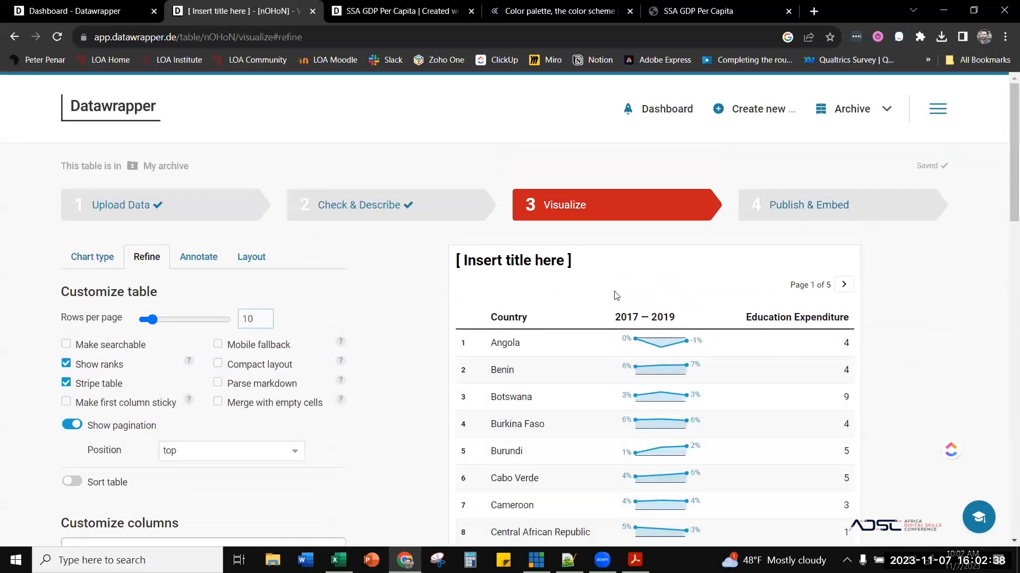
{"action": "left_click", "coordinate": [66, 344]}
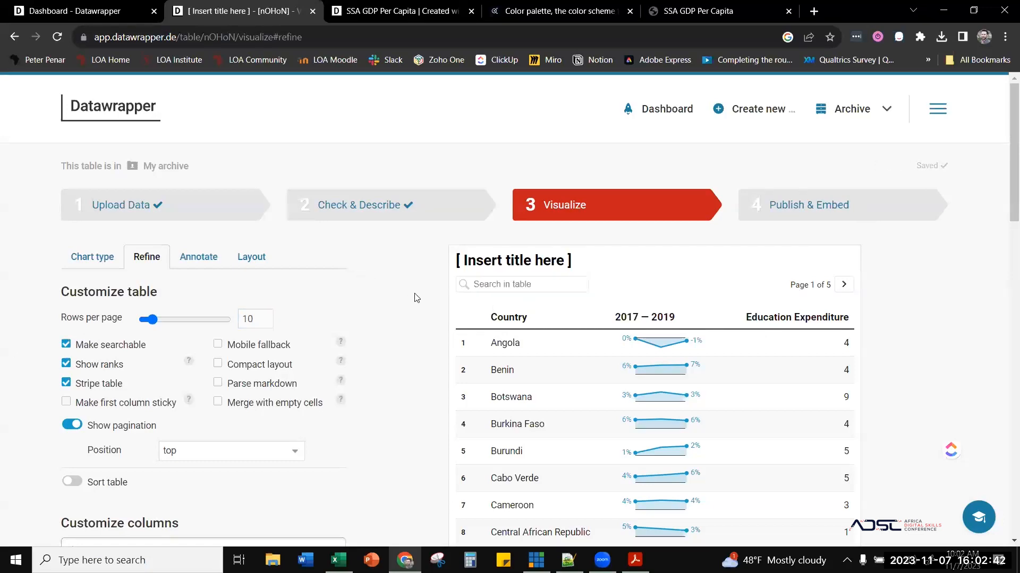
{"action": "scroll", "coordinate": [451, 326], "scroll_direction": "down", "scroll_amount": 4}
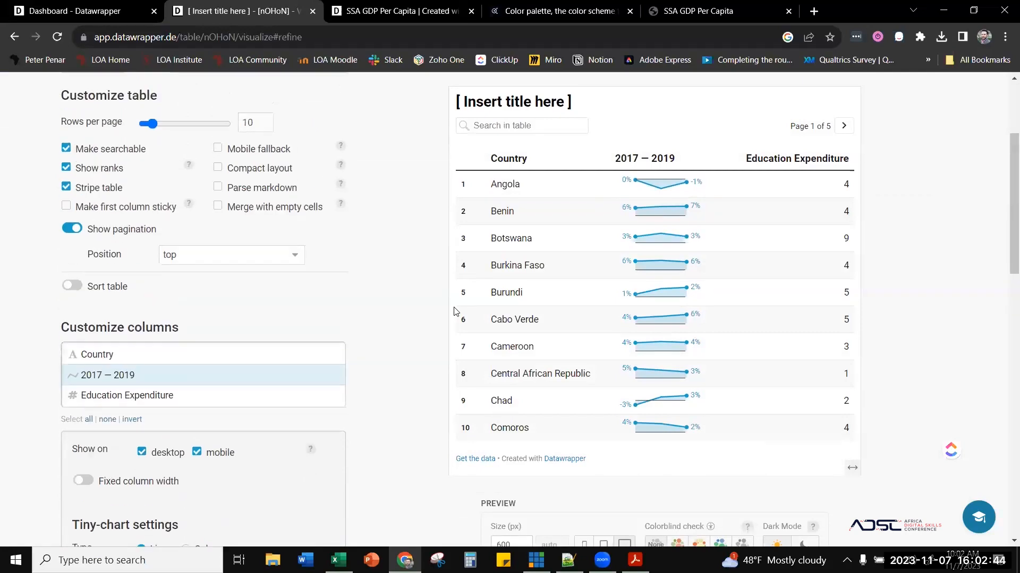
{"action": "scroll", "coordinate": [454, 311], "scroll_direction": "up", "scroll_amount": 2}
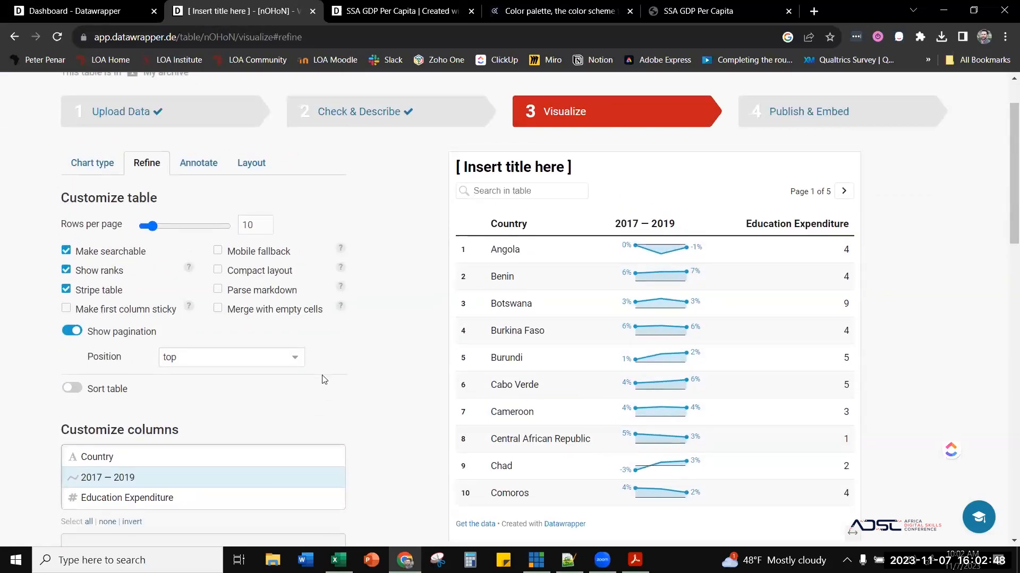
- Show the Education Expenditure column as a bar chart
{"action": "scroll", "coordinate": [357, 380], "scroll_direction": "down", "scroll_amount": 5}
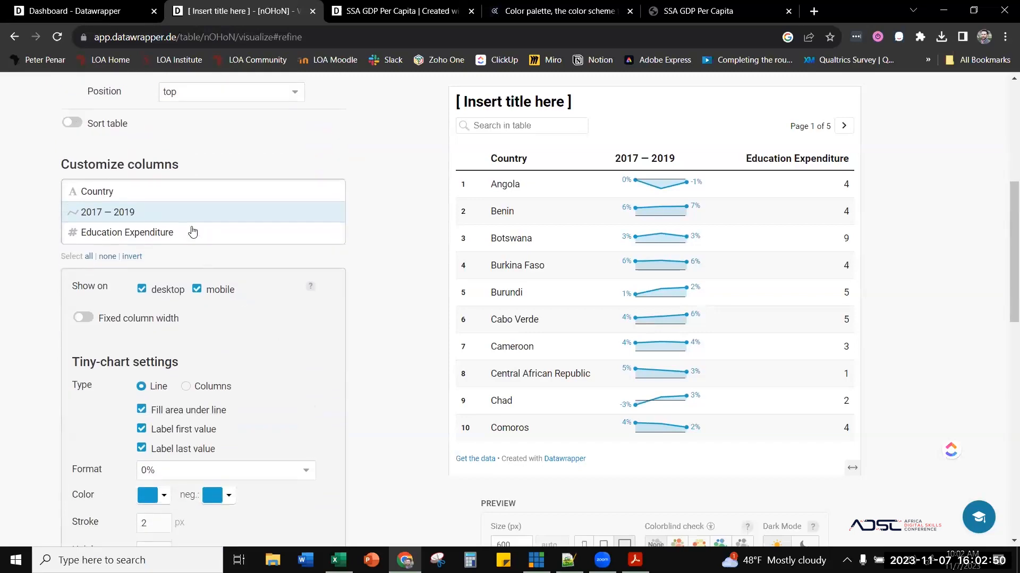
{"action": "left_click", "coordinate": [193, 231]}
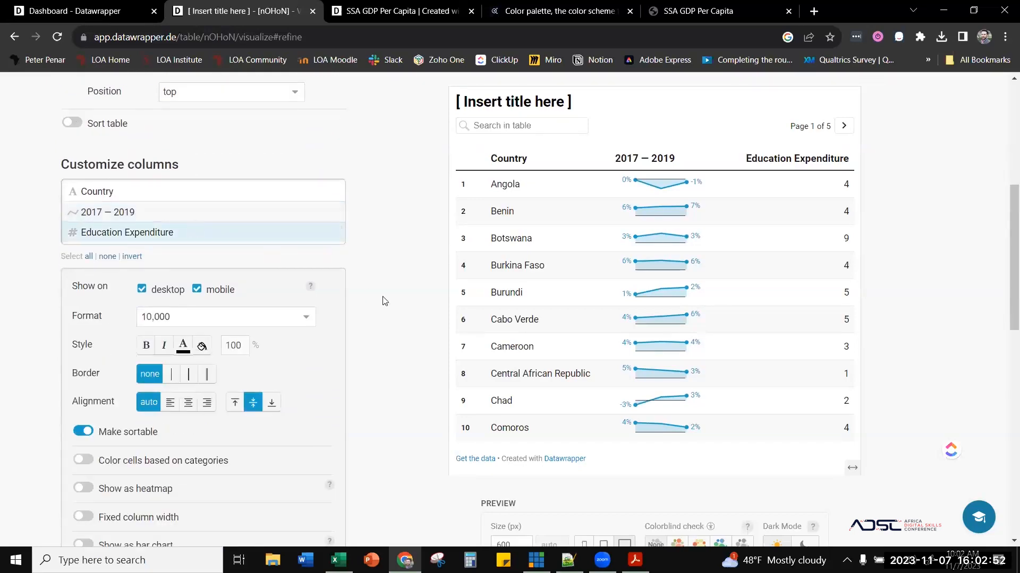
{"action": "scroll", "coordinate": [388, 306], "scroll_direction": "down", "scroll_amount": 3}
{"action": "scroll", "coordinate": [390, 307], "scroll_direction": "down", "scroll_amount": 1}
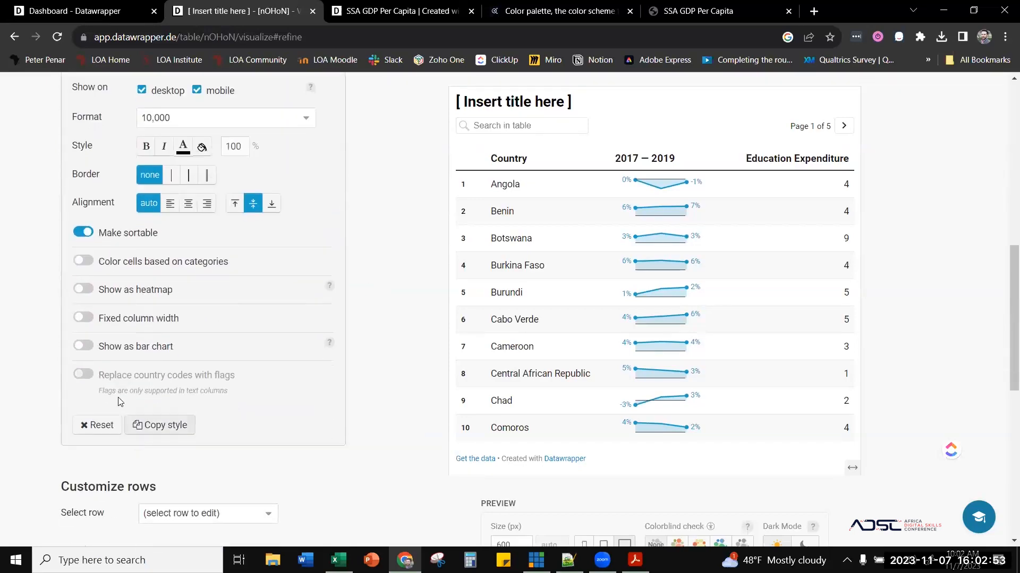
{"action": "left_click", "coordinate": [86, 348]}
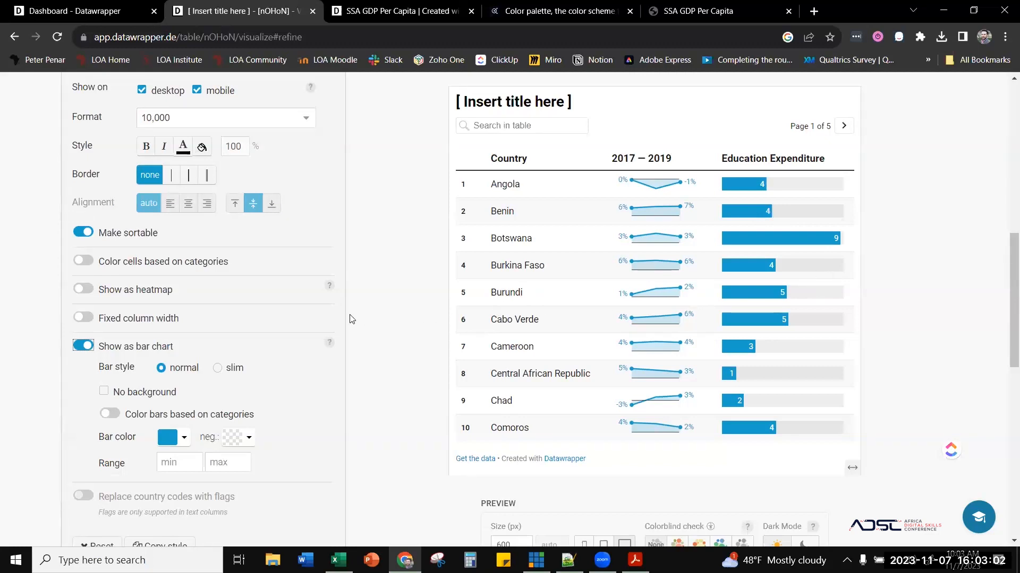
- Try showing the Education Expenditure column as a heatmap and switch the heatmap off again
{"action": "scroll", "coordinate": [351, 319], "scroll_direction": "up", "scroll_amount": 1}
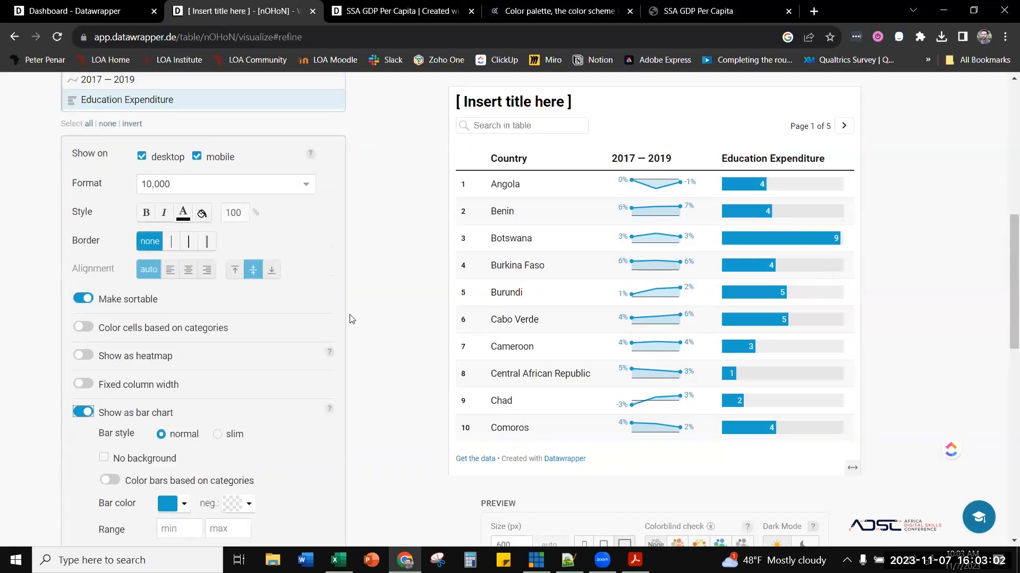
{"action": "left_click", "coordinate": [85, 356]}
{"action": "left_click", "coordinate": [85, 356]}
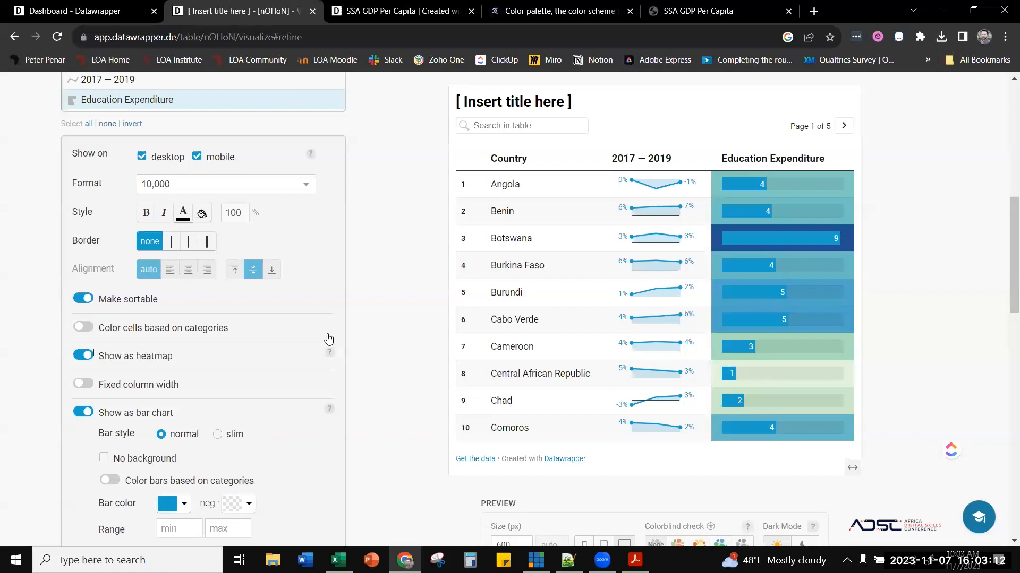
{"action": "left_click", "coordinate": [89, 355]}
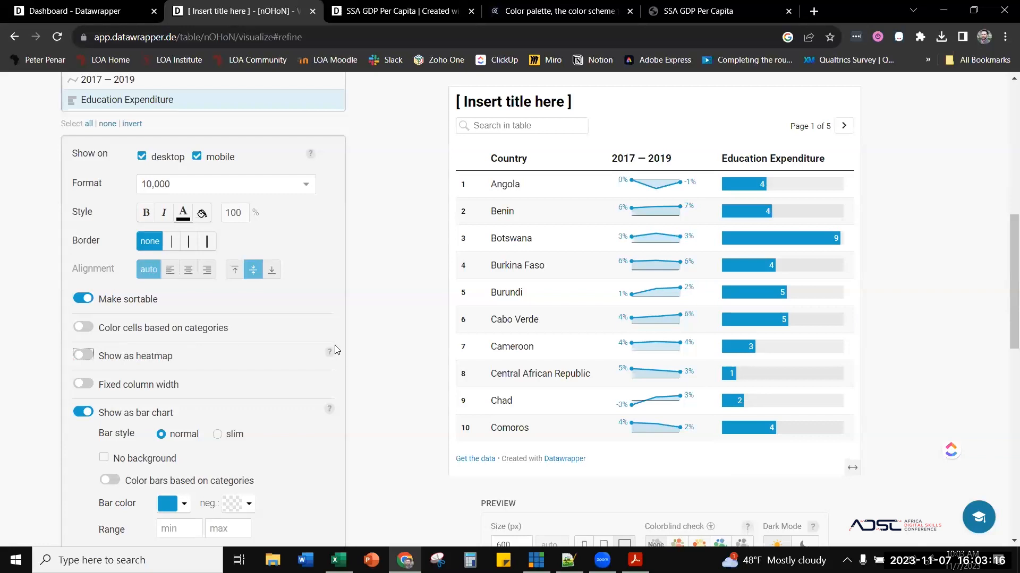
- Try the slim bar style for the Education Expenditure bars and return to the normal style
{"action": "scroll", "coordinate": [371, 346], "scroll_direction": "down", "scroll_amount": 3}
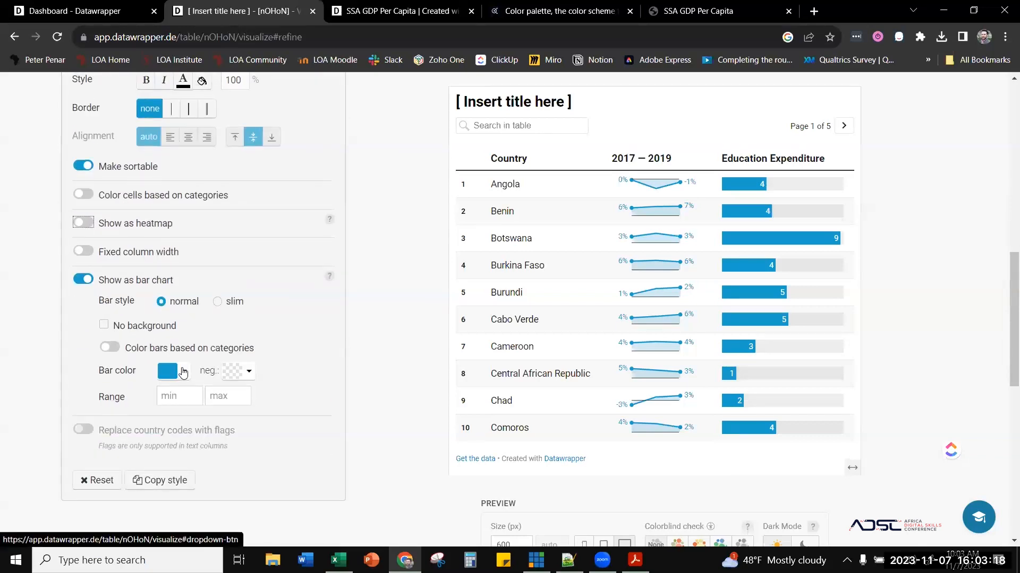
{"action": "left_click", "coordinate": [109, 327]}
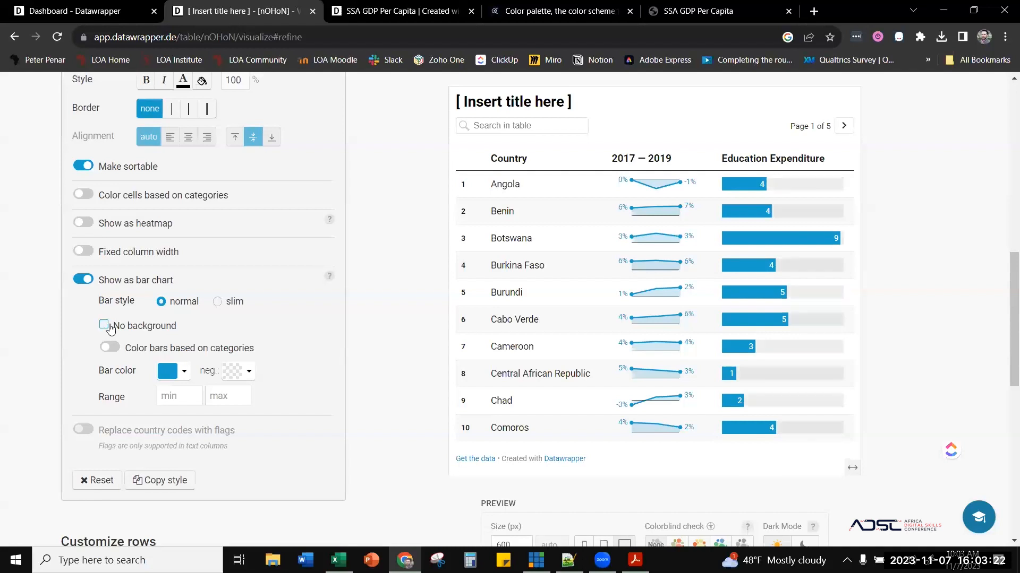
{"action": "left_click", "coordinate": [218, 302]}
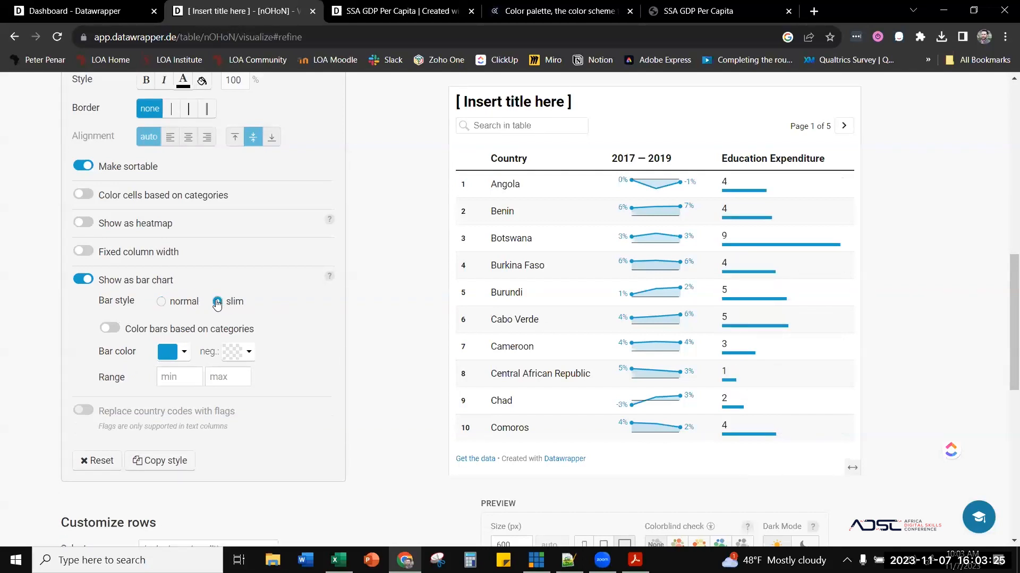
{"action": "left_click", "coordinate": [161, 302]}
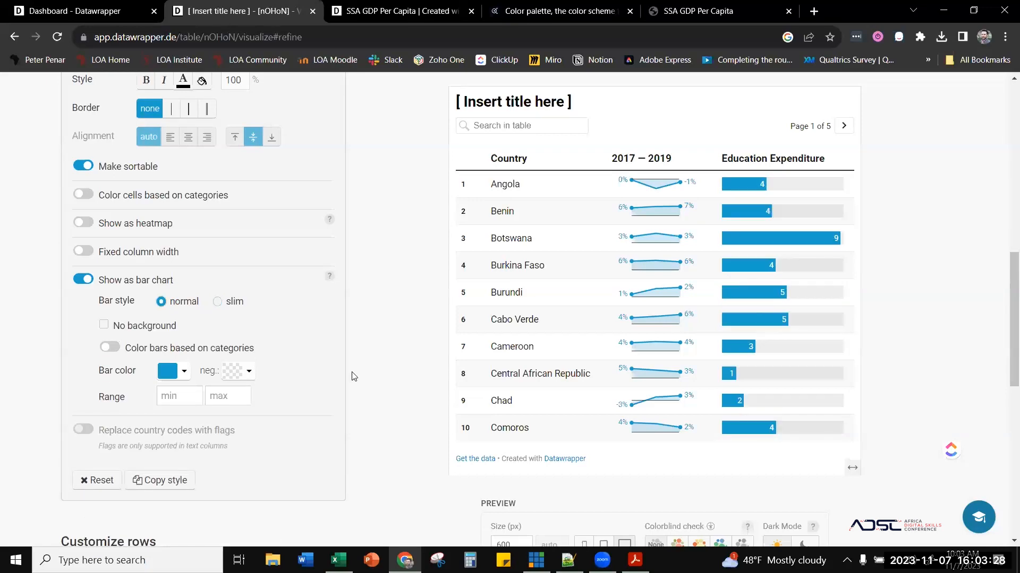
- Activate the heatmap for all number columns of the table
{"action": "scroll", "coordinate": [265, 393], "scroll_direction": "down", "scroll_amount": 5}
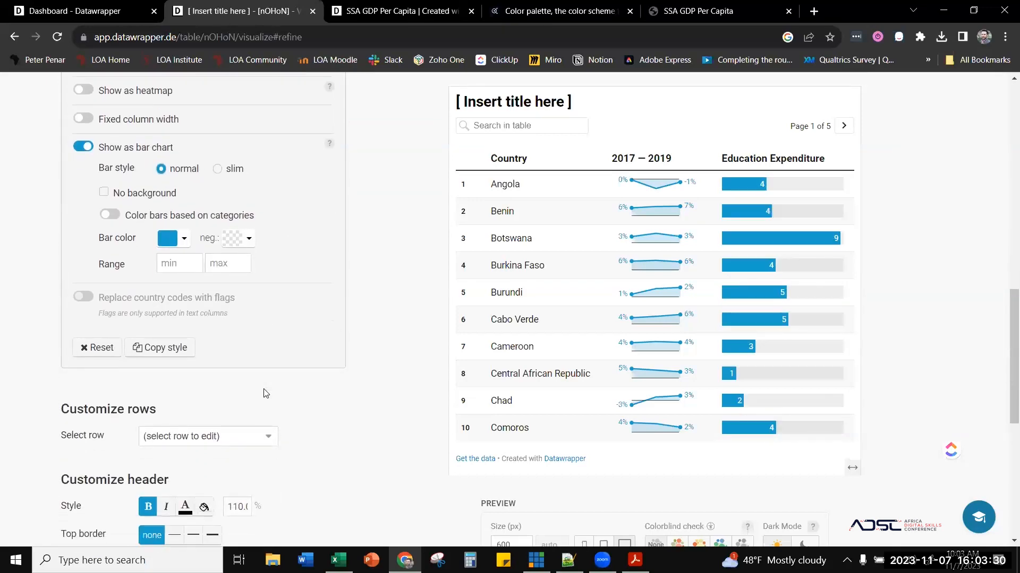
{"action": "scroll", "coordinate": [342, 377], "scroll_direction": "down", "scroll_amount": 2}
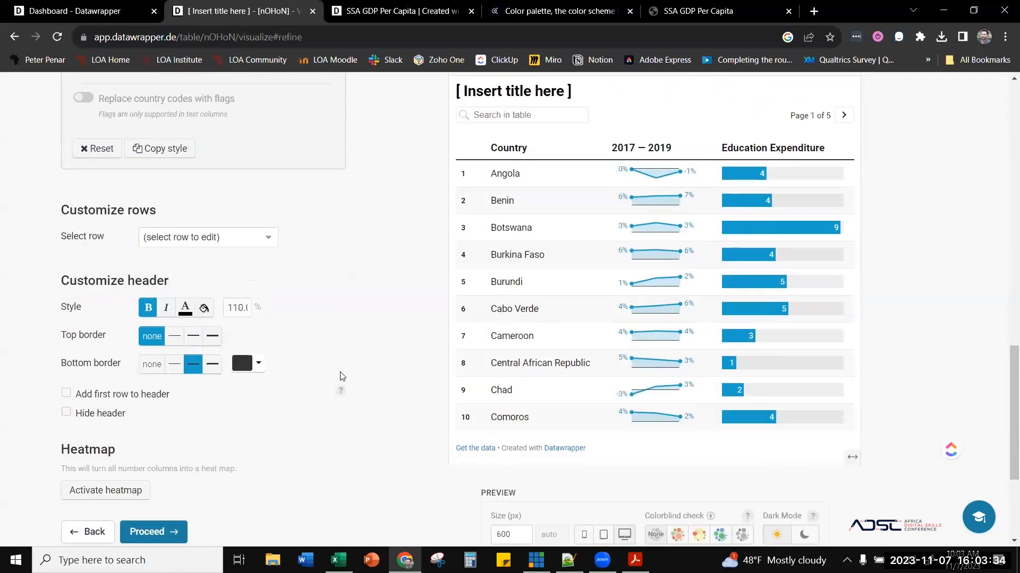
{"action": "left_click", "coordinate": [130, 490]}
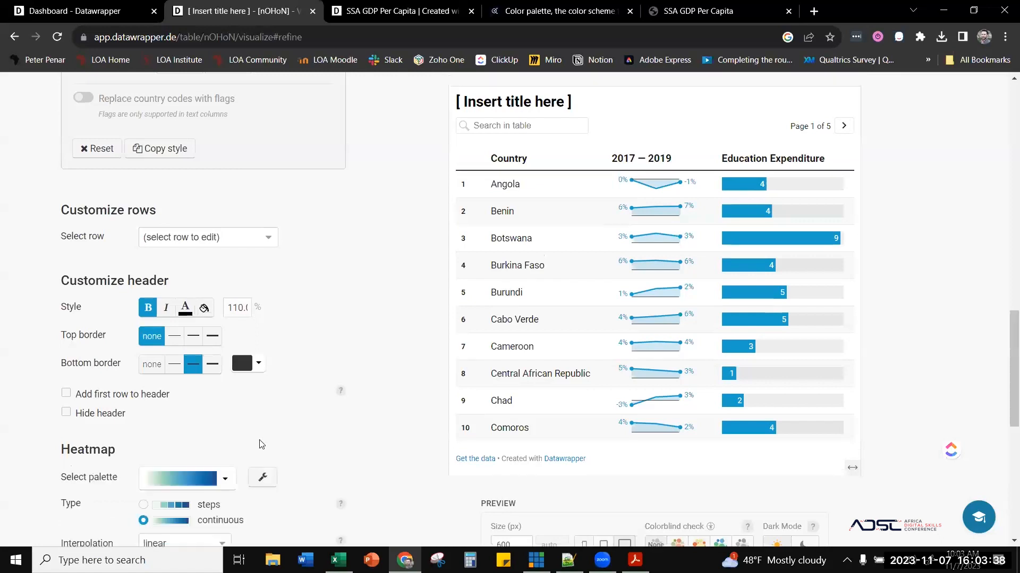
{"action": "scroll", "coordinate": [259, 447], "scroll_direction": "down", "scroll_amount": 1}
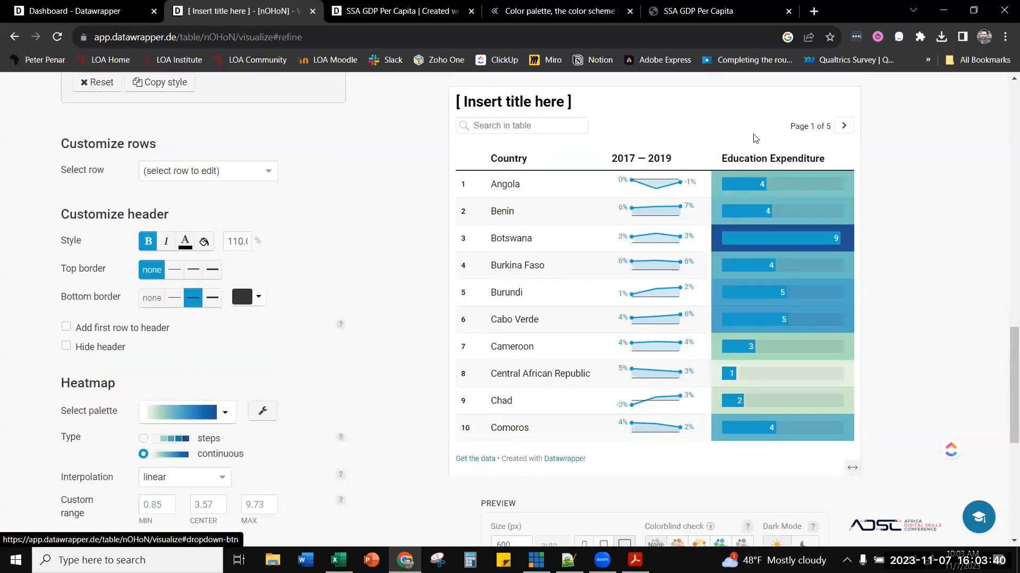
- Sort the table preview by the 2017–2019 column in descending order and deactivate the heatmap
{"action": "left_click", "coordinate": [621, 157]}
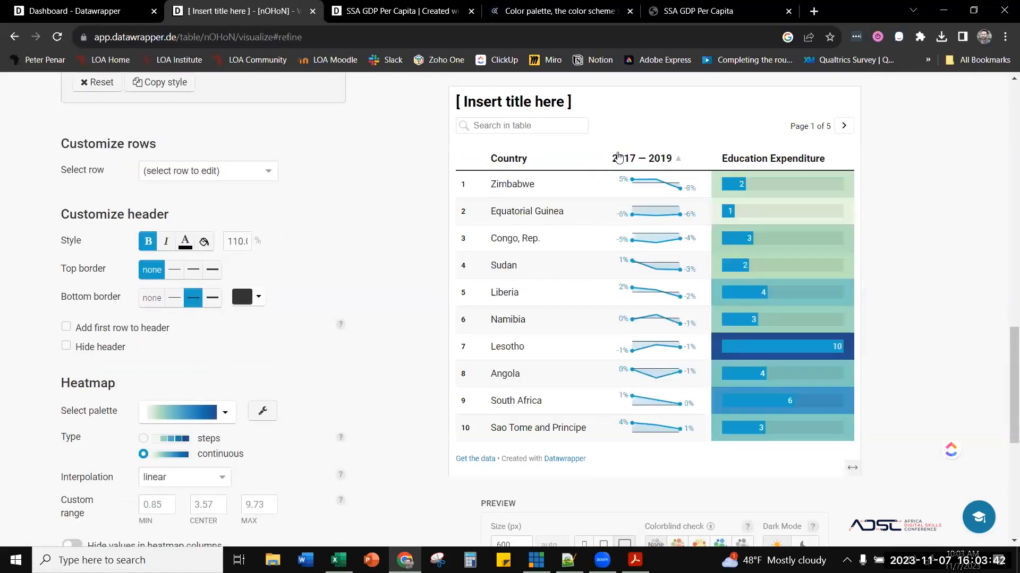
{"action": "left_click", "coordinate": [620, 157]}
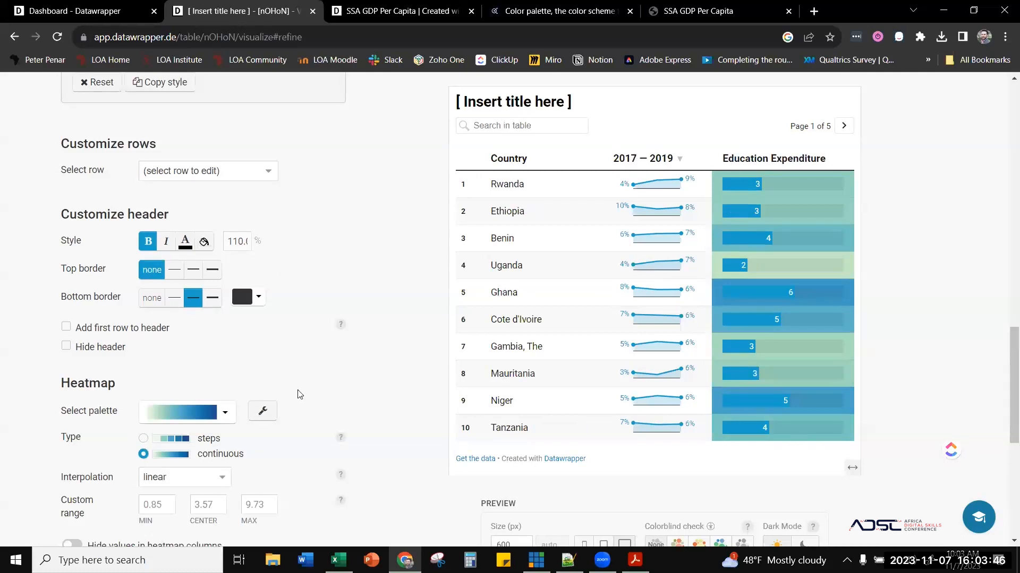
{"action": "scroll", "coordinate": [281, 401], "scroll_direction": "down", "scroll_amount": 3}
{"action": "scroll", "coordinate": [298, 398], "scroll_direction": "down", "scroll_amount": 2}
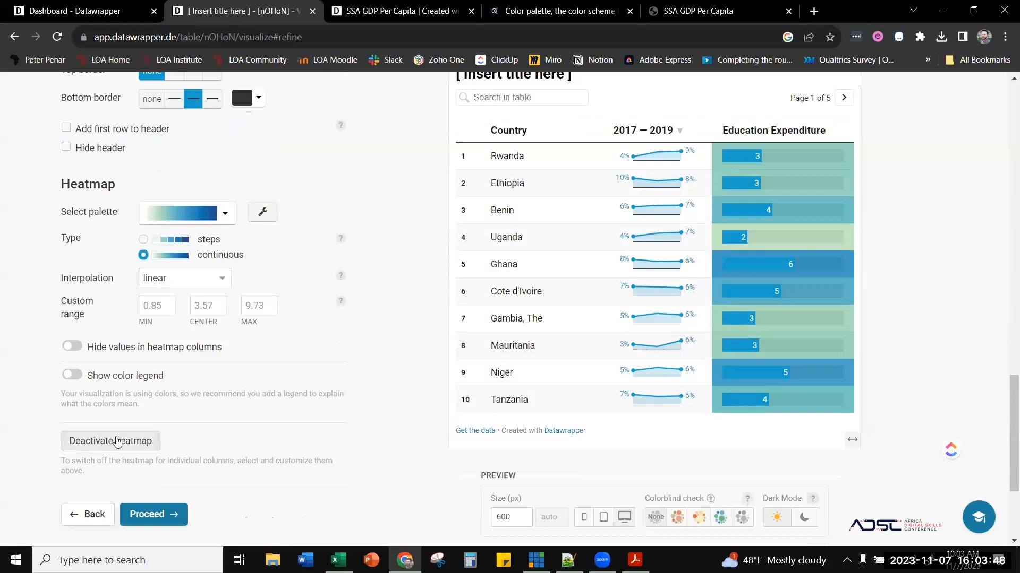
{"action": "left_click", "coordinate": [110, 439]}
- Try adding the first row to the table header and switch the option off again
{"action": "scroll", "coordinate": [423, 387], "scroll_direction": "up", "scroll_amount": 3}
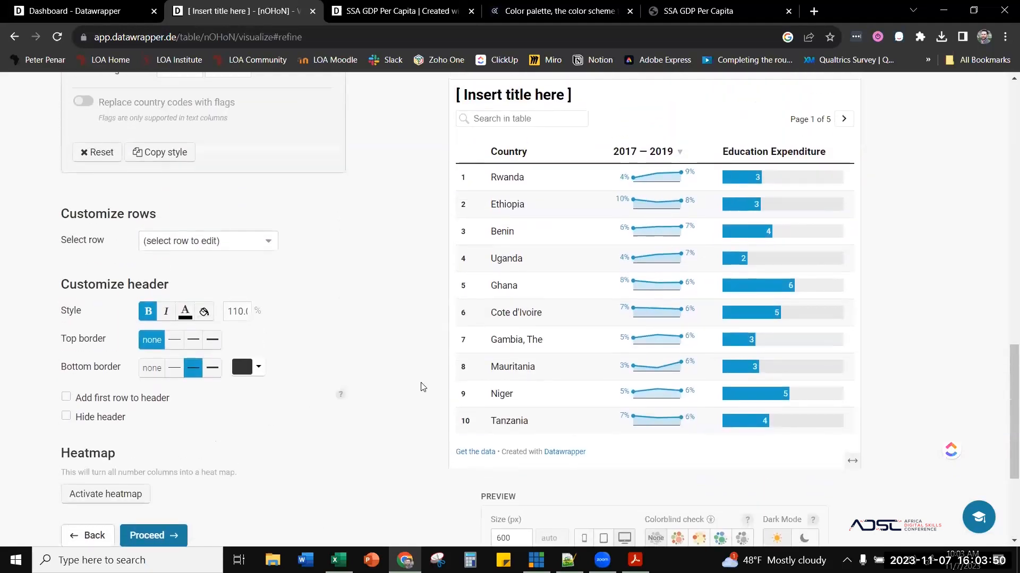
{"action": "scroll", "coordinate": [423, 386], "scroll_direction": "up", "scroll_amount": 1}
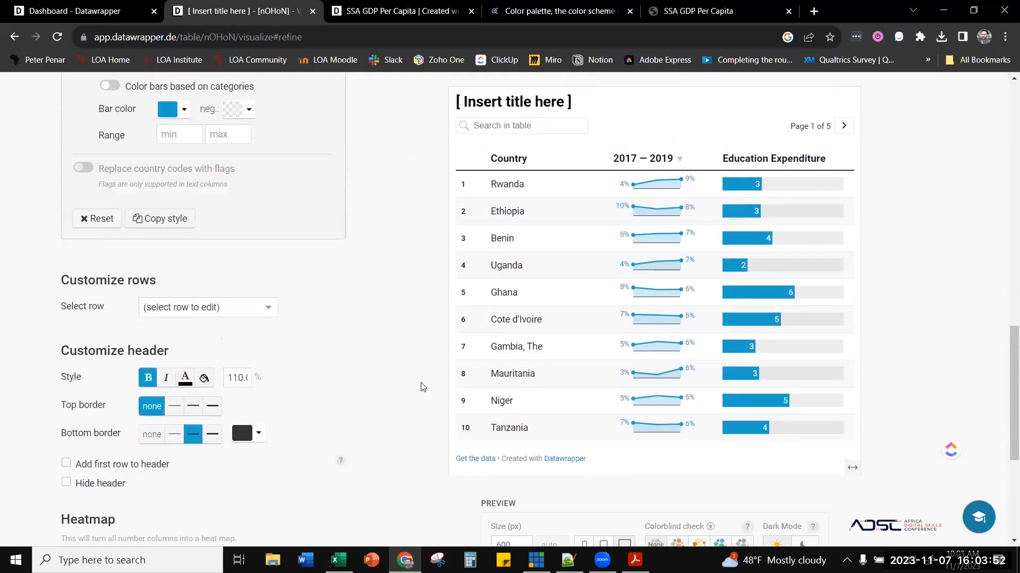
{"action": "scroll", "coordinate": [422, 387], "scroll_direction": "up", "scroll_amount": 2}
{"action": "scroll", "coordinate": [326, 363], "scroll_direction": "down", "scroll_amount": 3}
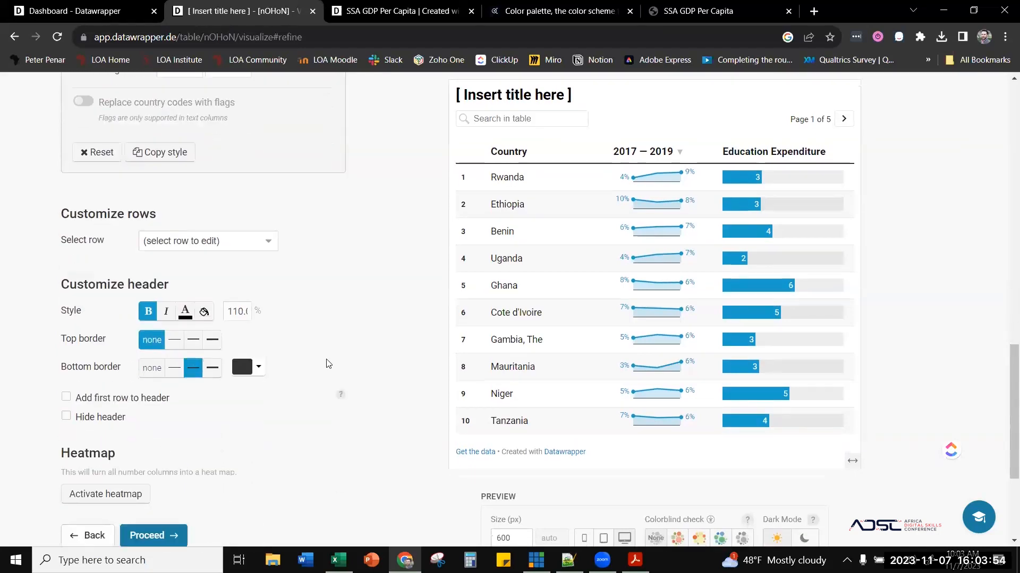
{"action": "left_click", "coordinate": [67, 398]}
{"action": "left_click", "coordinate": [73, 399]}
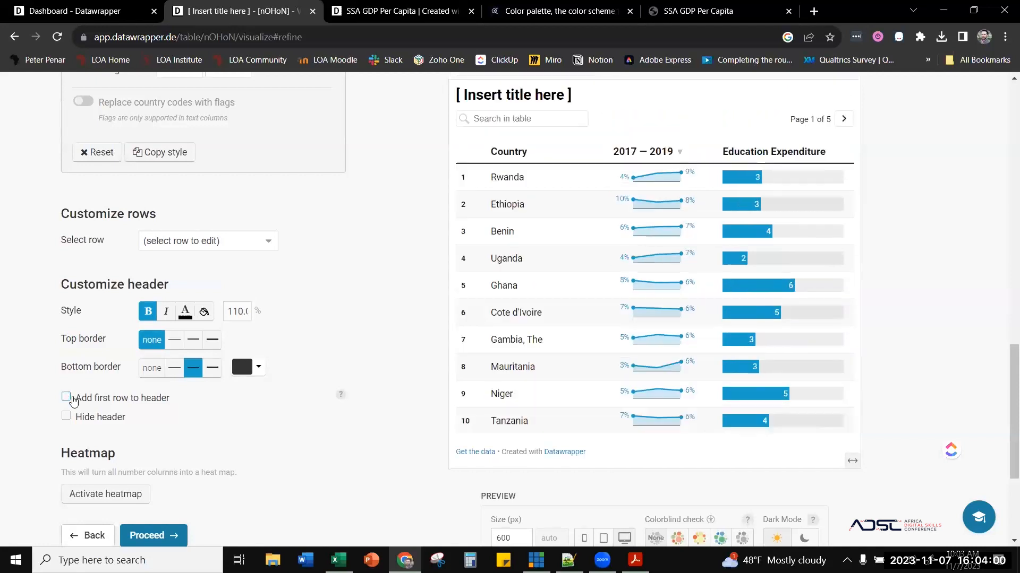
- Check which rows can be customized individually, without selecting one
{"action": "left_click", "coordinate": [202, 248]}
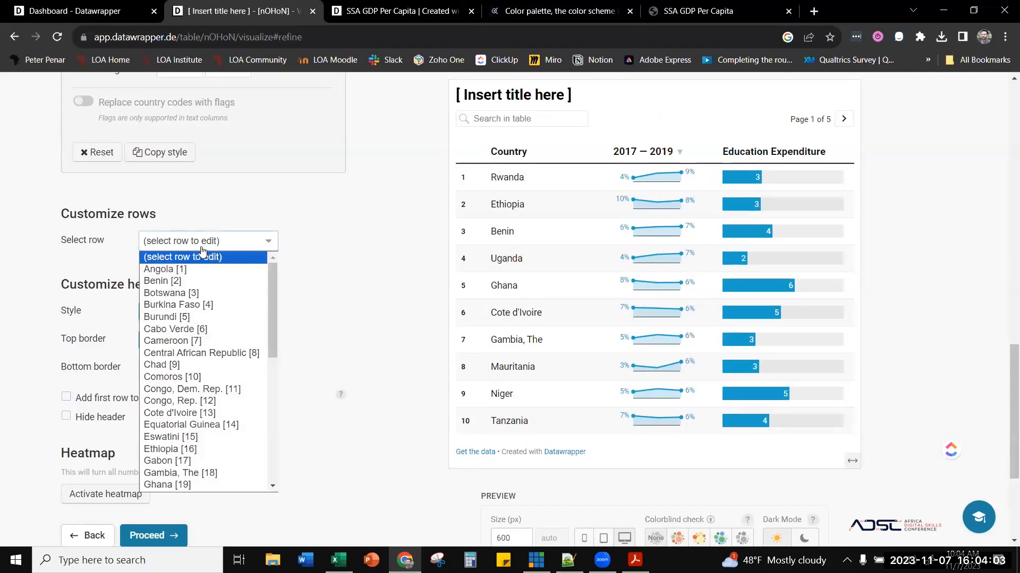
{"action": "left_click", "coordinate": [260, 234]}
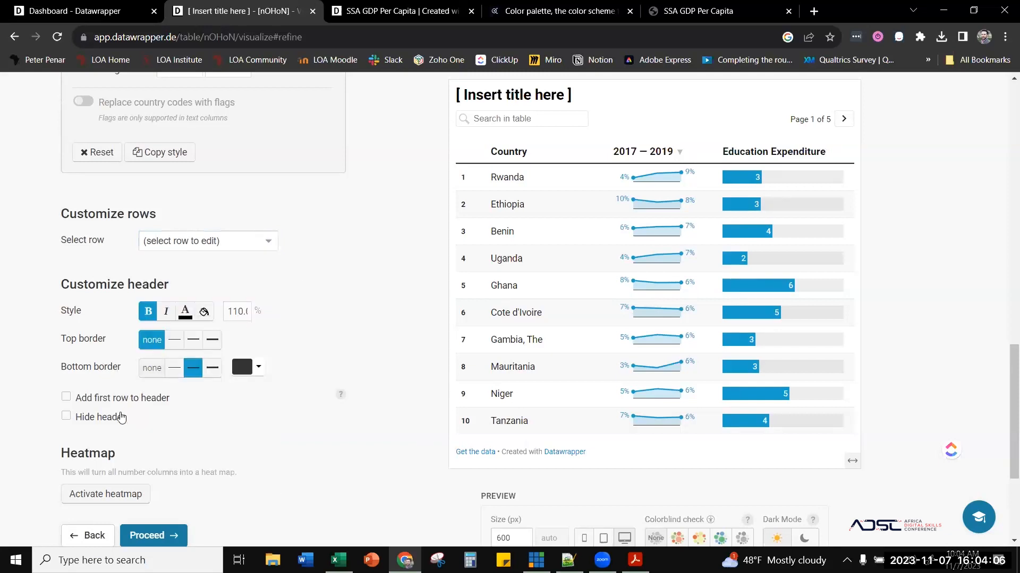
{"action": "scroll", "coordinate": [332, 389], "scroll_direction": "up", "scroll_amount": 3}
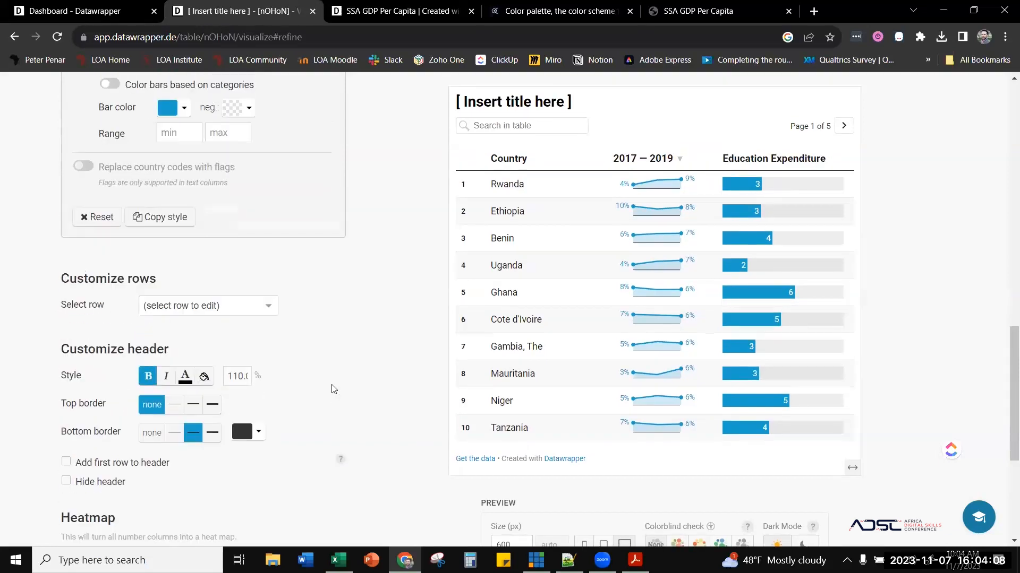
- Check the tiny-chart settings of the 2017 — 2019 column and deselect the column again
{"action": "scroll", "coordinate": [332, 389], "scroll_direction": "up", "scroll_amount": 10}
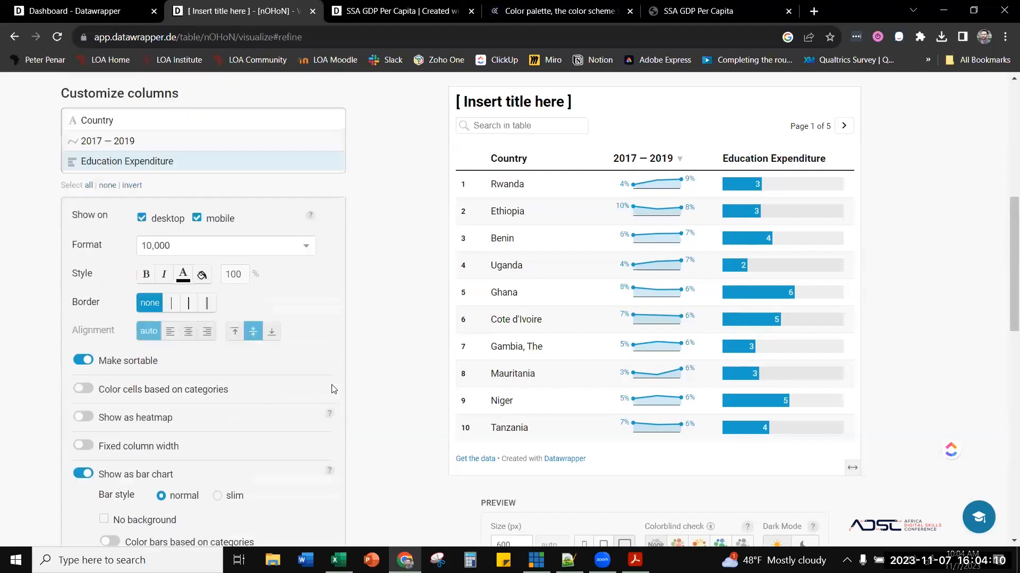
{"action": "left_click", "coordinate": [97, 280]}
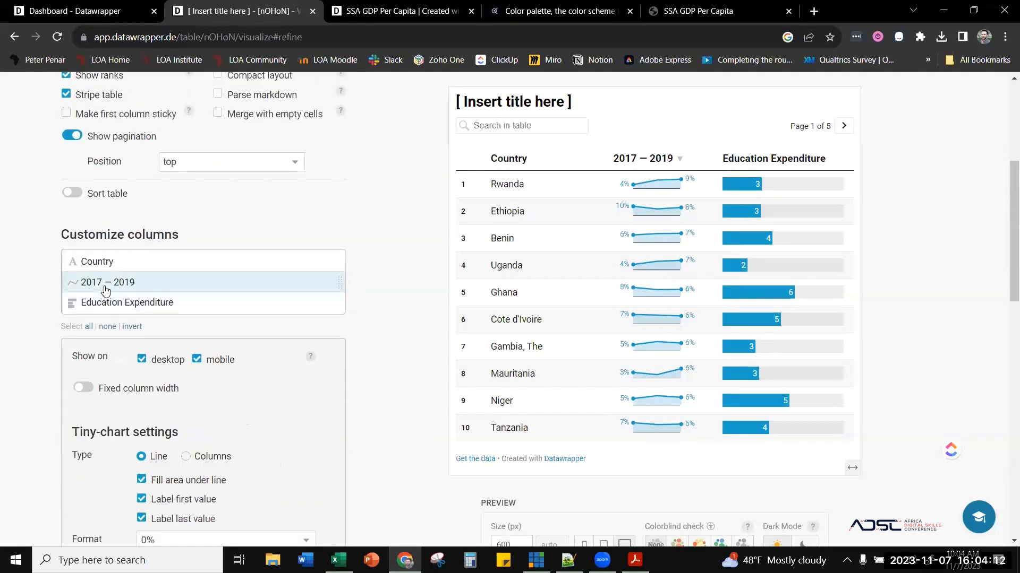
{"action": "left_click", "coordinate": [109, 286]}
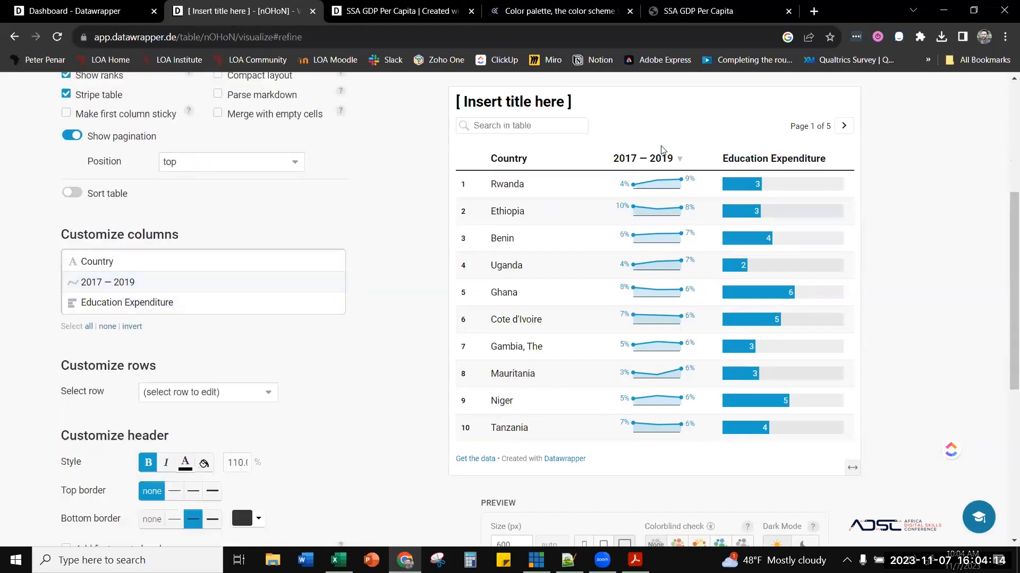
- Activate table sorting and sort by the Education Expenditure column in descending order
{"action": "scroll", "coordinate": [409, 264], "scroll_direction": "up", "scroll_amount": 3}
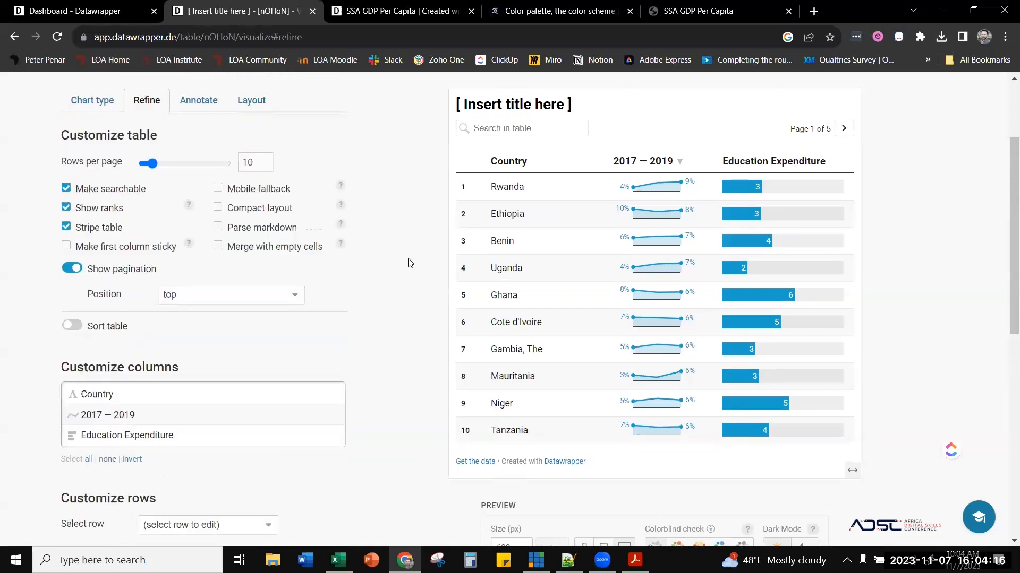
{"action": "left_click", "coordinate": [72, 327]}
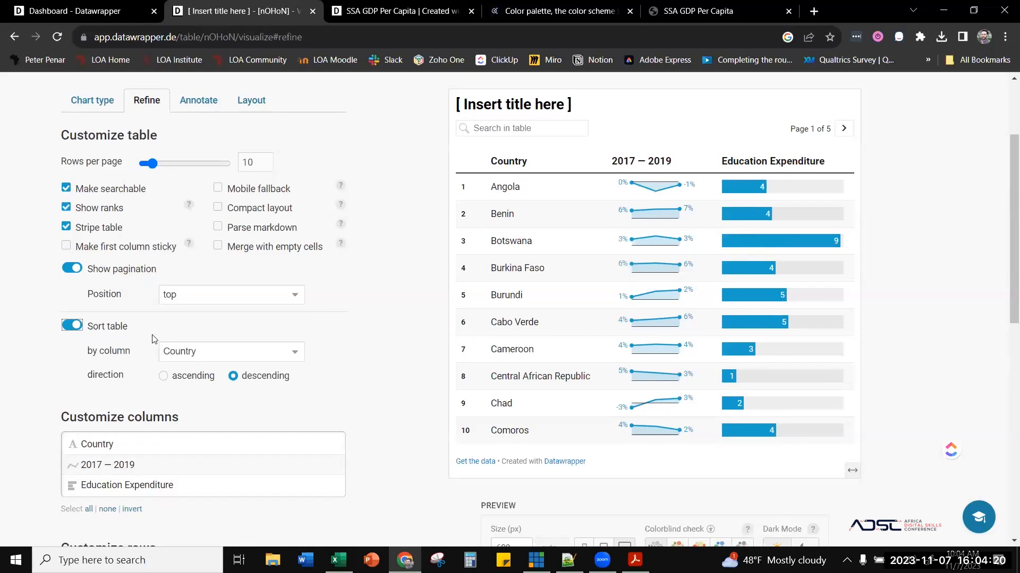
{"action": "left_click", "coordinate": [207, 354]}
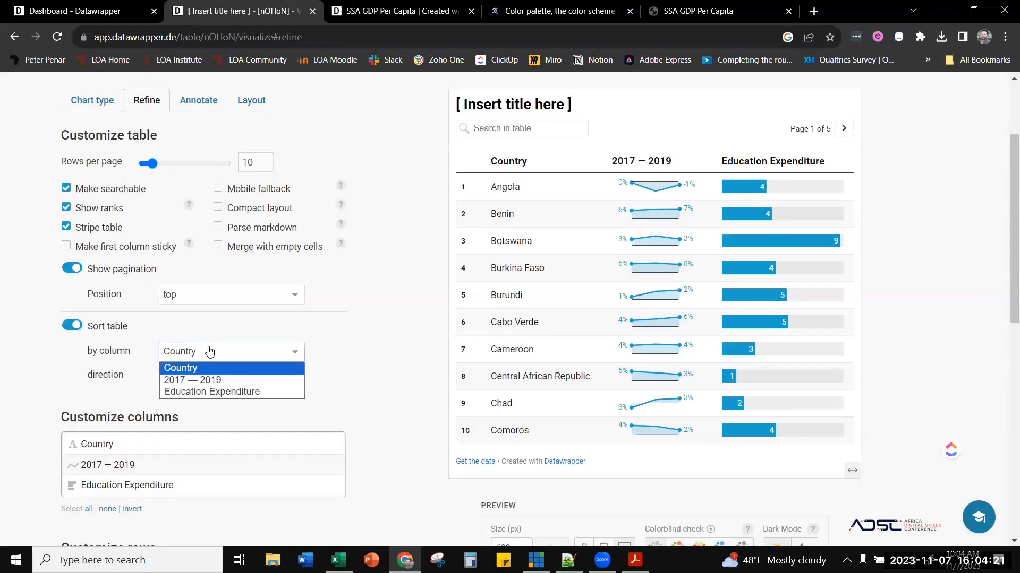
{"action": "left_click", "coordinate": [197, 393]}
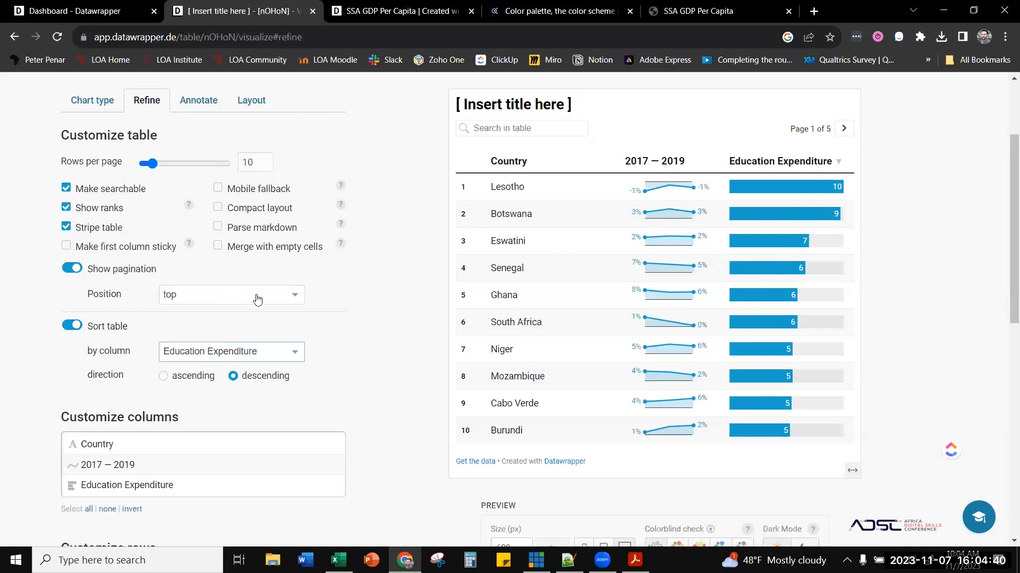
{"action": "scroll", "coordinate": [389, 334], "scroll_direction": "down", "scroll_amount": 5}
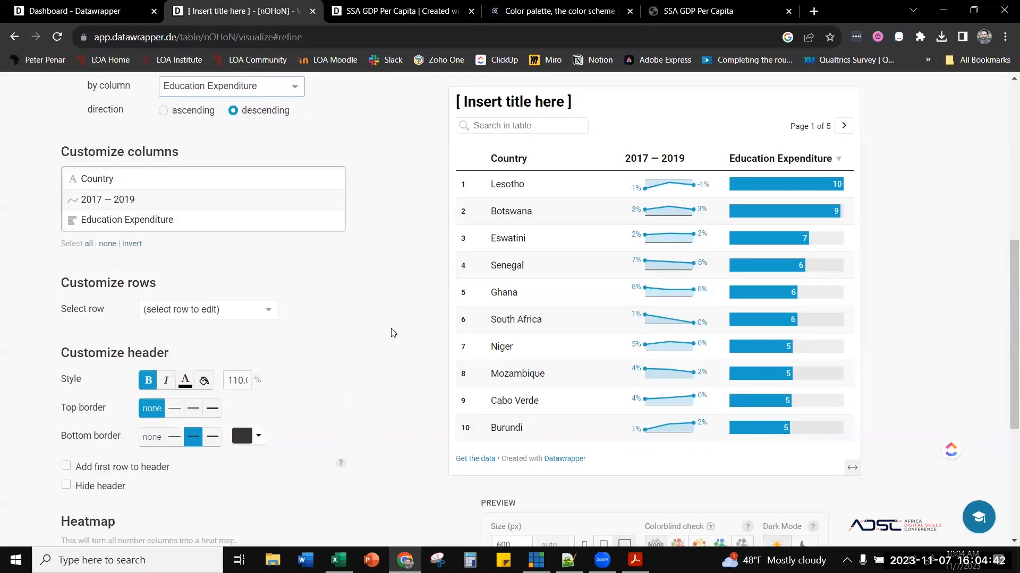
{"action": "scroll", "coordinate": [393, 333], "scroll_direction": "down", "scroll_amount": 4}
{"action": "scroll", "coordinate": [531, 244], "scroll_direction": "up", "scroll_amount": 5}
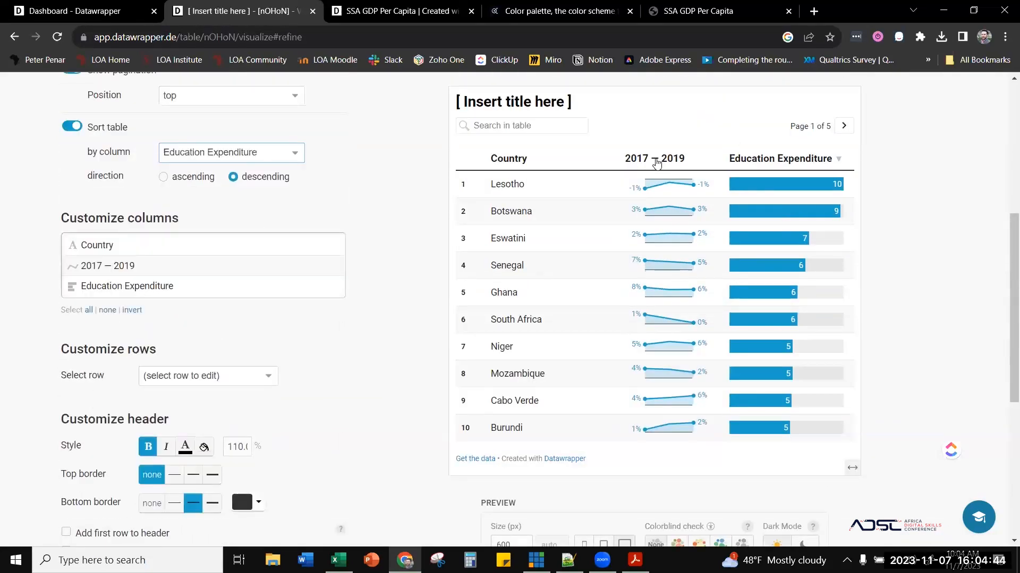
- Title the table "GDP Growth and Education Expenditure" in the annotation settings
{"action": "scroll", "coordinate": [361, 233], "scroll_direction": "up", "scroll_amount": 5}
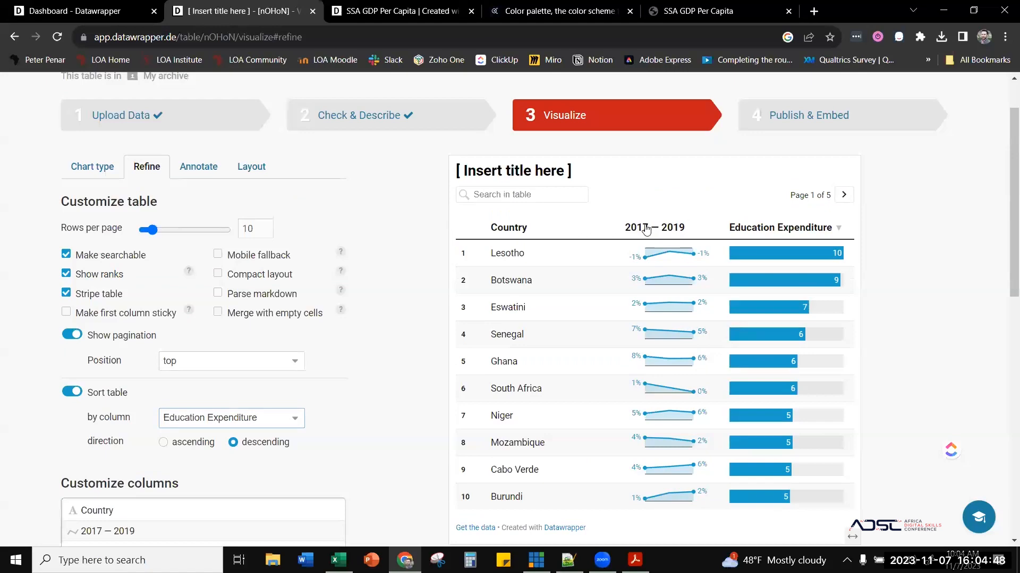
{"action": "left_click", "coordinate": [212, 166]}
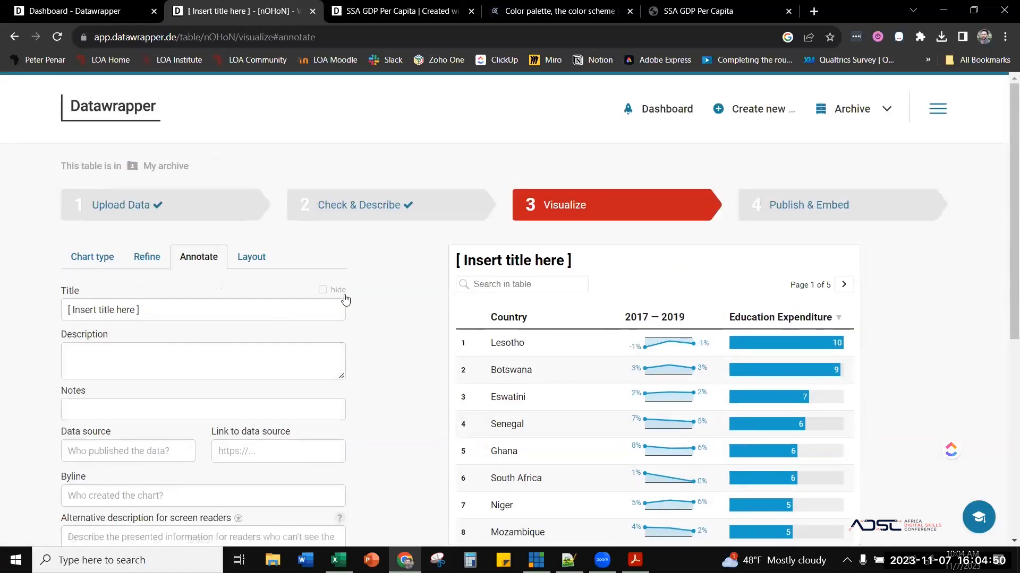
{"action": "scroll", "coordinate": [344, 300], "scroll_direction": "down", "scroll_amount": 2}
{"action": "triple_click", "coordinate": [131, 209]}
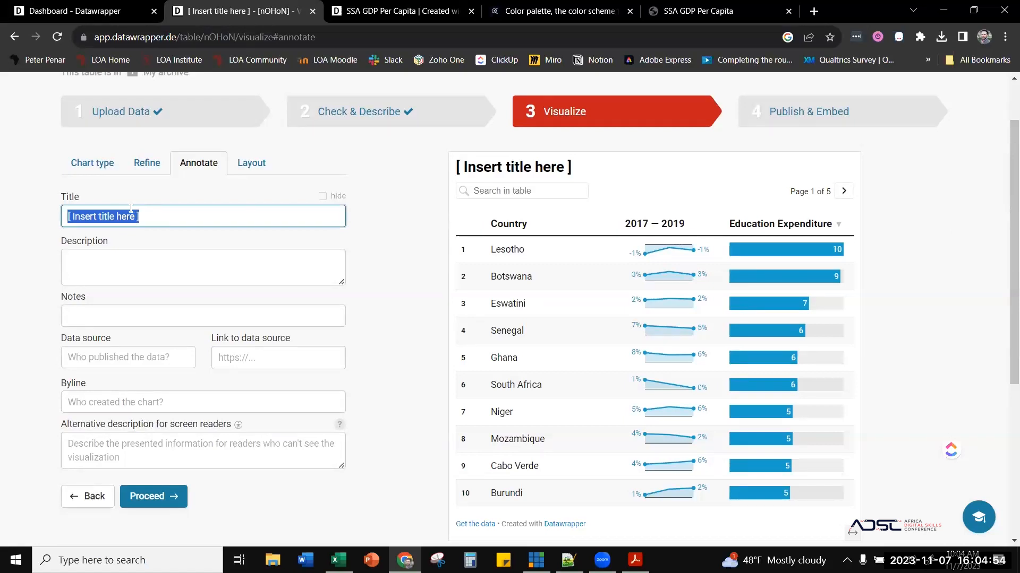
{"action": "type", "text": "GDP "}
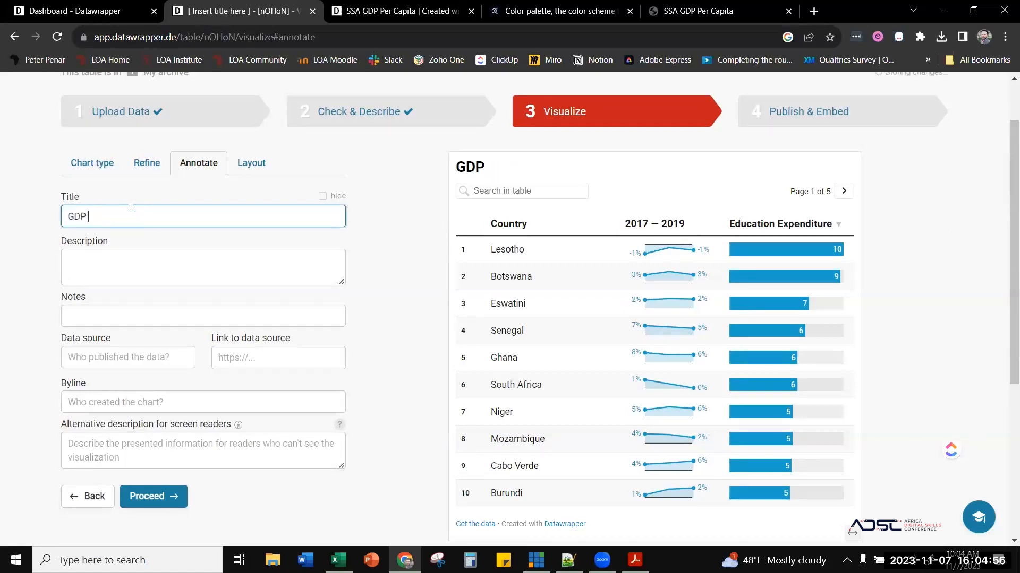
{"action": "type", "text": "Growth adn"}
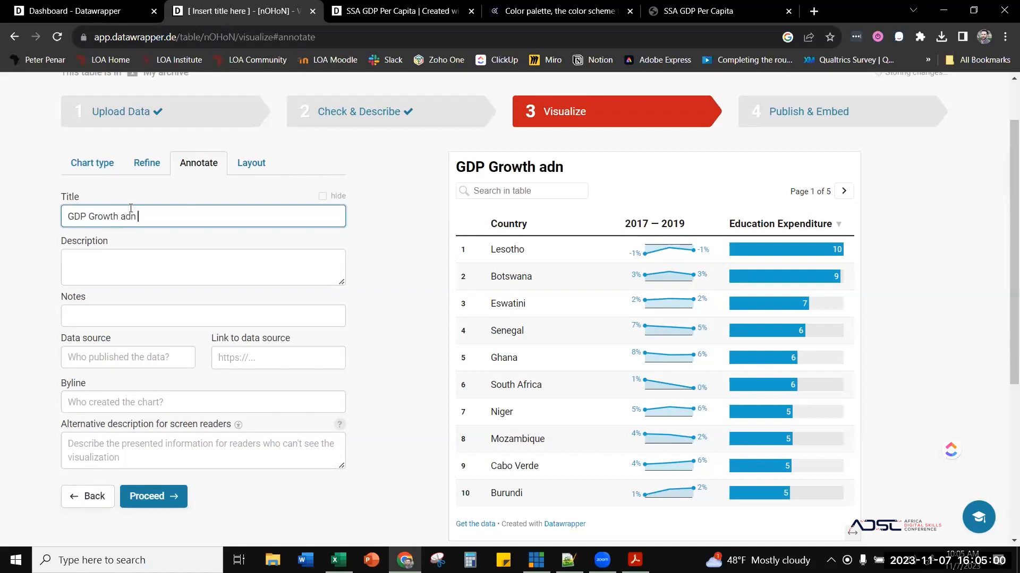
{"action": "key", "text": "BackSpace"}
{"action": "key", "text": "BackSpace"}
{"action": "key", "text": "BackSpace"}
{"action": "type", "text": "nd Education "}
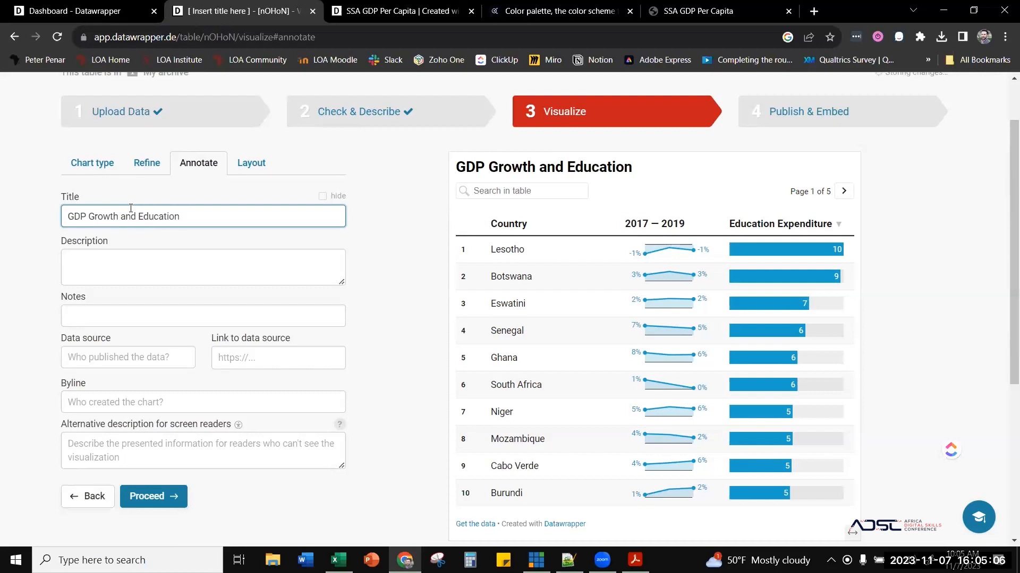
{"action": "type", "text": "Expenditure"}
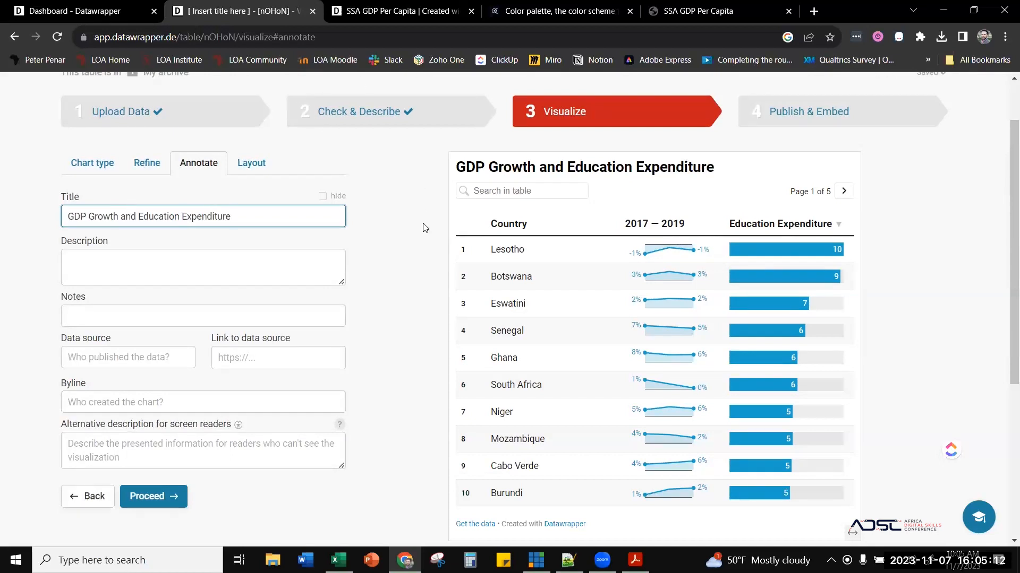
- Page forward through the table preview to page 5 and back to page 3 to check the pagination
{"action": "scroll", "coordinate": [425, 228], "scroll_direction": "down", "scroll_amount": 1}
{"action": "scroll", "coordinate": [424, 229], "scroll_direction": "up", "scroll_amount": 1}
{"action": "scroll", "coordinate": [234, 434], "scroll_direction": "down", "scroll_amount": 1}
{"action": "scroll", "coordinate": [239, 419], "scroll_direction": "down", "scroll_amount": 1}
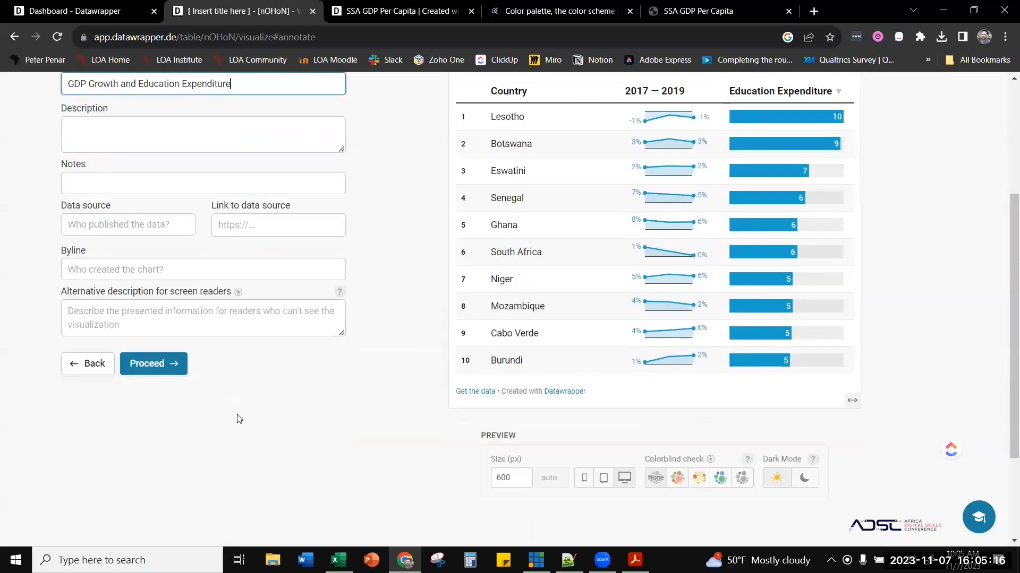
{"action": "scroll", "coordinate": [241, 417], "scroll_direction": "up", "scroll_amount": 1}
{"action": "left_click", "coordinate": [844, 125]}
{"action": "left_click", "coordinate": [845, 125]}
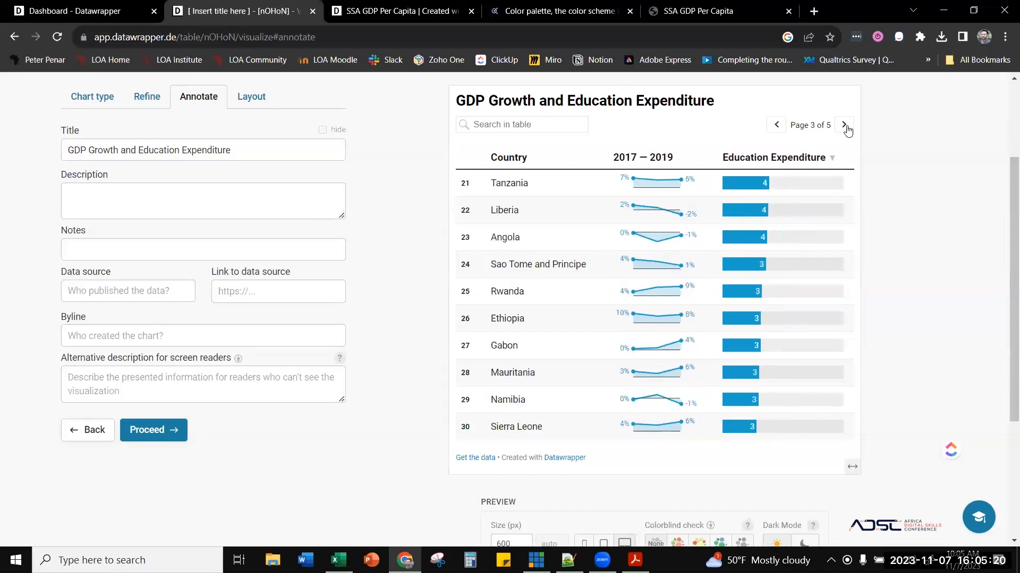
{"action": "left_click", "coordinate": [845, 127]}
{"action": "left_click", "coordinate": [846, 126]}
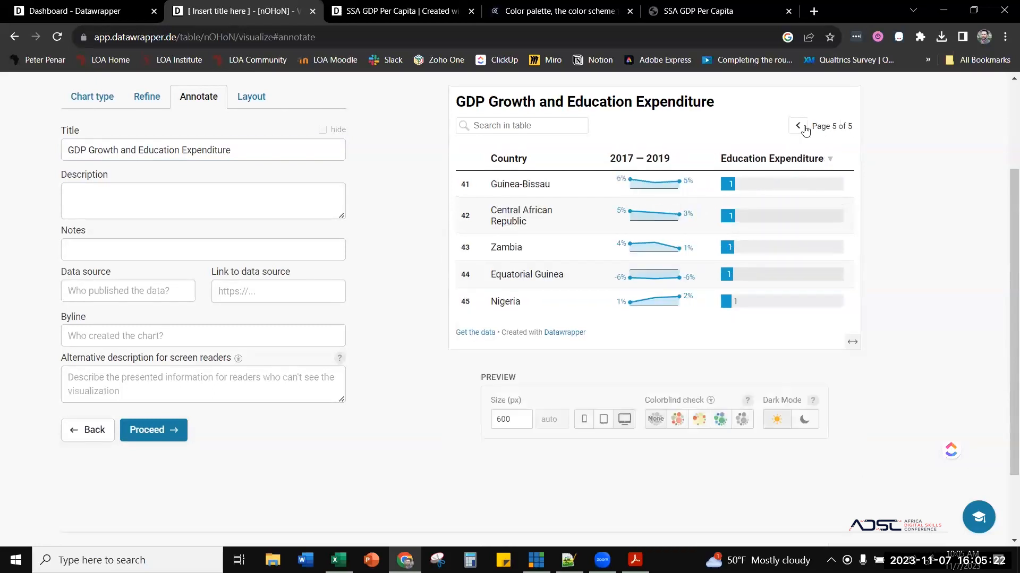
{"action": "double_click", "coordinate": [796, 127]}
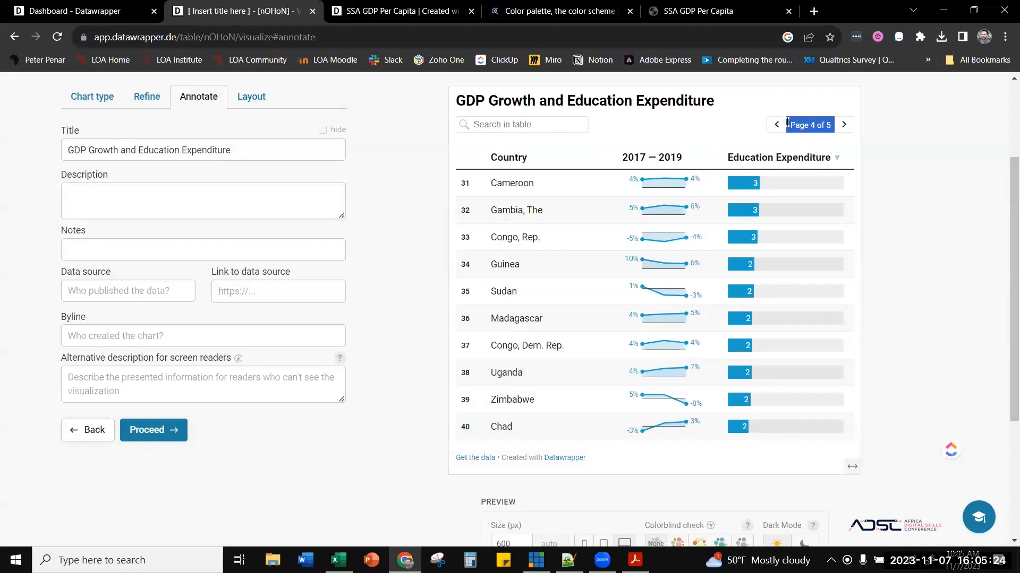
{"action": "left_click", "coordinate": [776, 125]}
- Search the table preview for "ghana" and clear the search again
{"action": "left_click", "coordinate": [525, 123]}
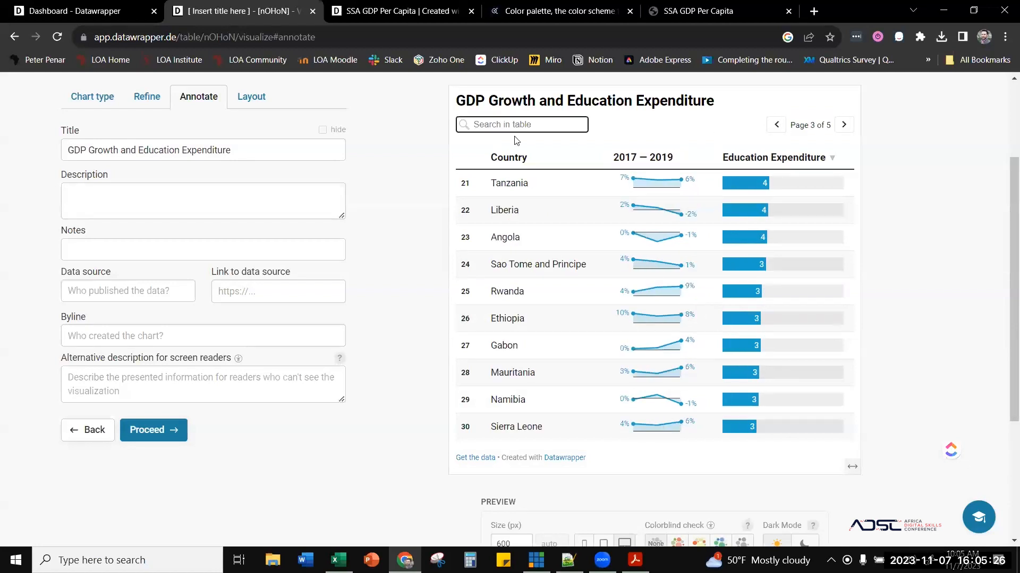
{"action": "type", "text": "ghana"}
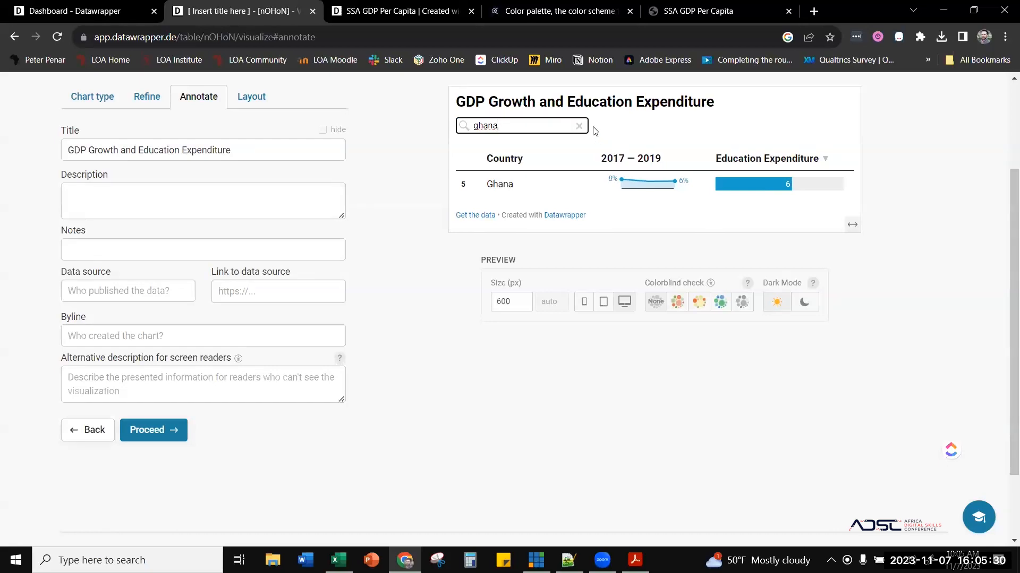
{"action": "left_click", "coordinate": [579, 126]}
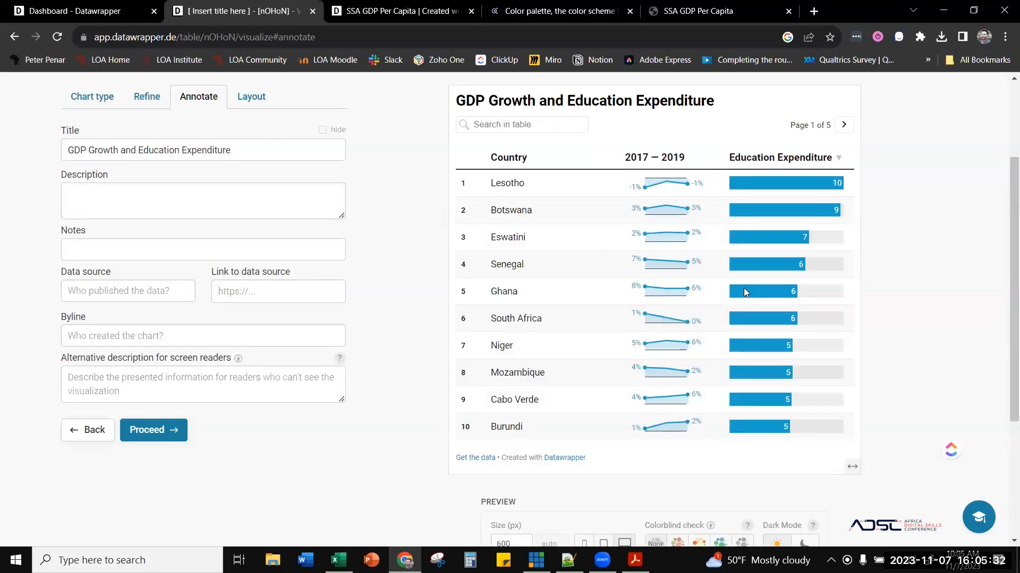
{"action": "scroll", "coordinate": [719, 393], "scroll_direction": "up", "scroll_amount": 1}
{"action": "scroll", "coordinate": [704, 392], "scroll_direction": "down", "scroll_amount": 1}
{"action": "scroll", "coordinate": [699, 406], "scroll_direction": "up", "scroll_amount": 1}
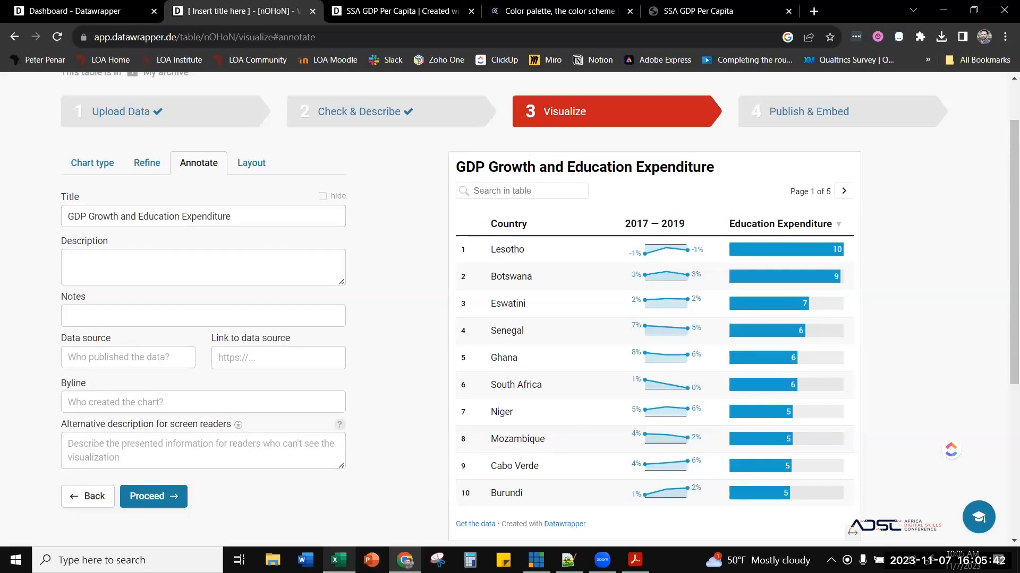
- Switch to the Excel workbook and copy all data with headers, A1 to E188, from the Scatter - Gapminder 2020 sheet
{"action": "left_click", "coordinate": [338, 560]}
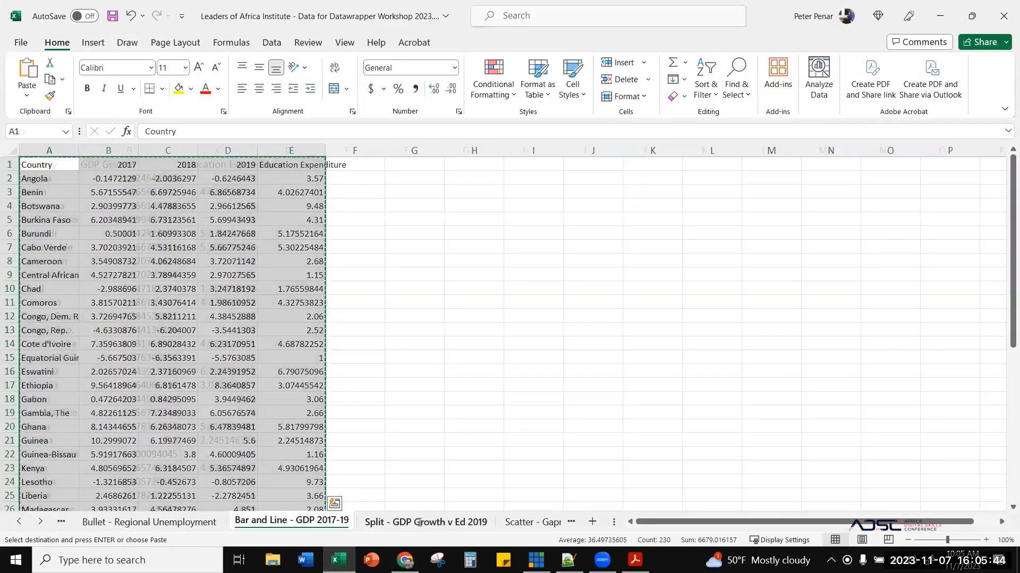
{"action": "left_click", "coordinate": [418, 524]}
{"action": "left_click", "coordinate": [526, 522]}
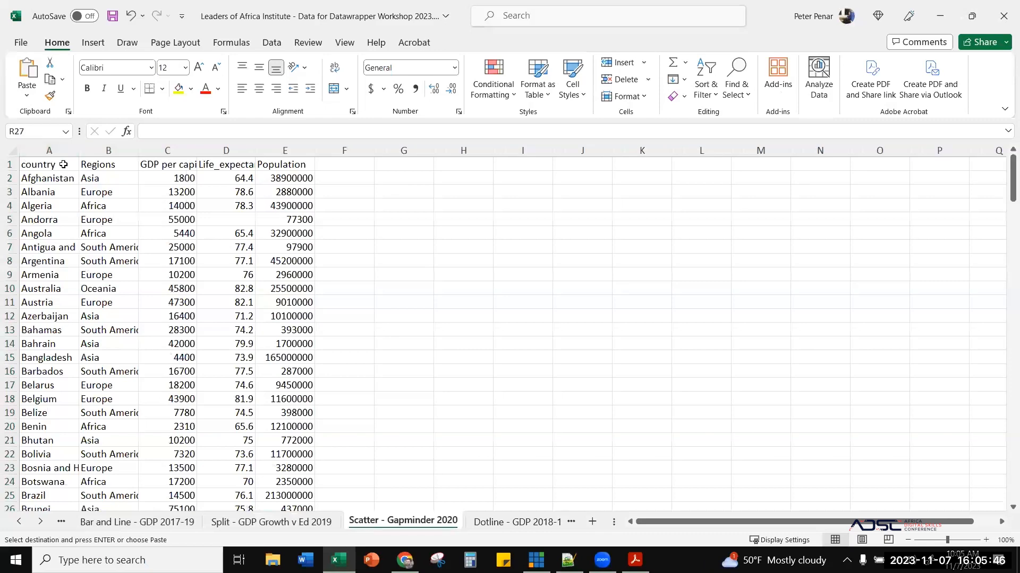
{"action": "left_click_drag", "start_coordinate": [49, 164], "coordinate": [243, 202]}
{"action": "left_click_drag", "start_coordinate": [283, 326], "coordinate": [297, 482]}
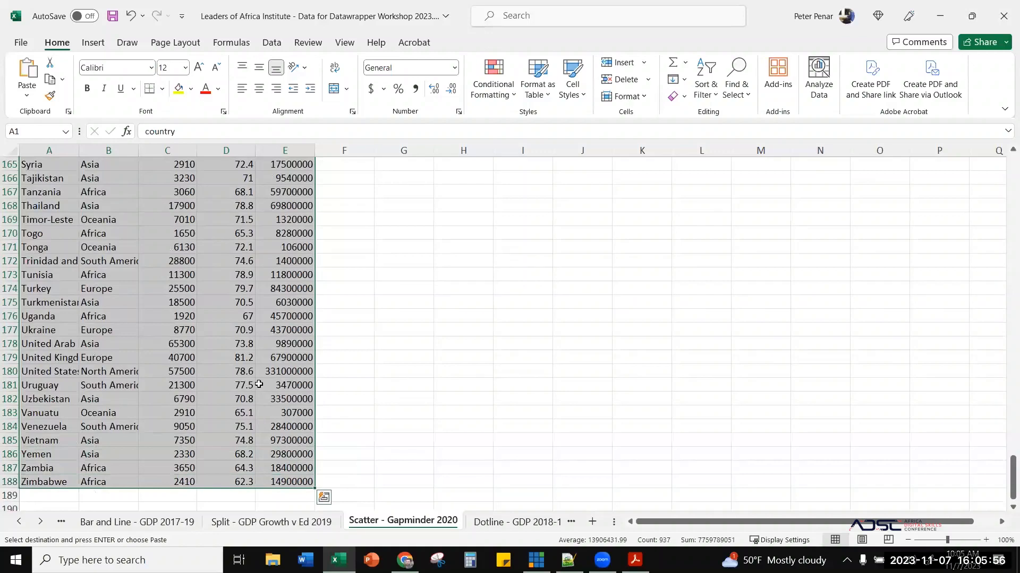
{"action": "right_click", "coordinate": [263, 412]}
{"action": "left_click", "coordinate": [296, 155]}
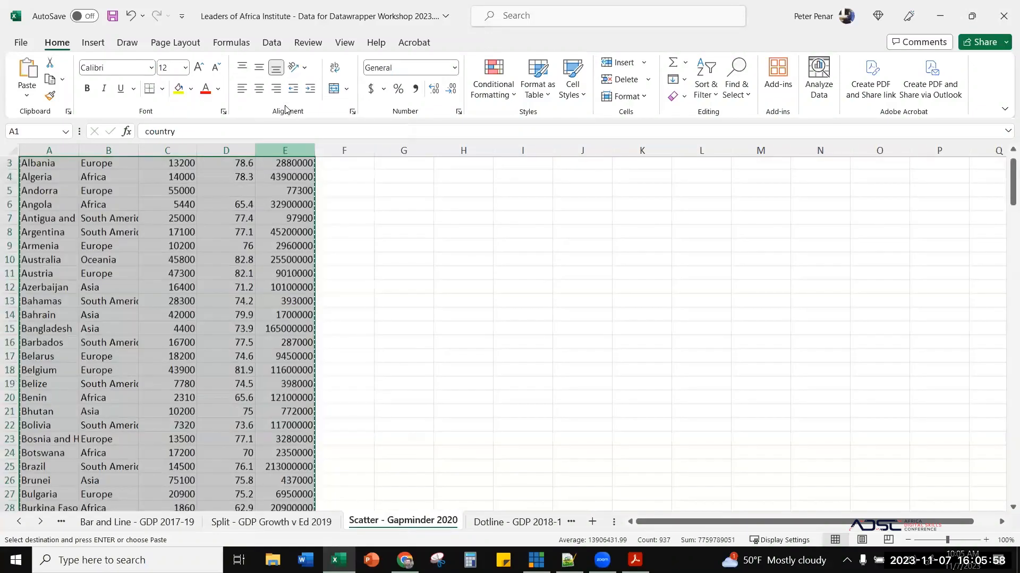
{"action": "scroll", "coordinate": [297, 155], "scroll_direction": "up", "scroll_amount": 2}
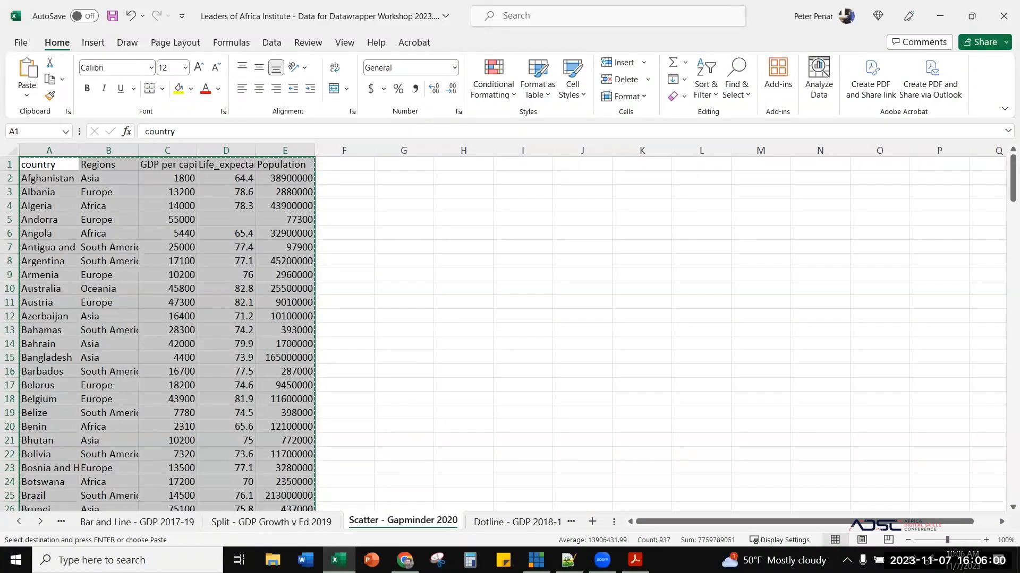
- Return to Datawrapper, create a new chart, paste the copied Gapminder data and proceed to the data check
{"action": "key", "text": "alt+Tab"}
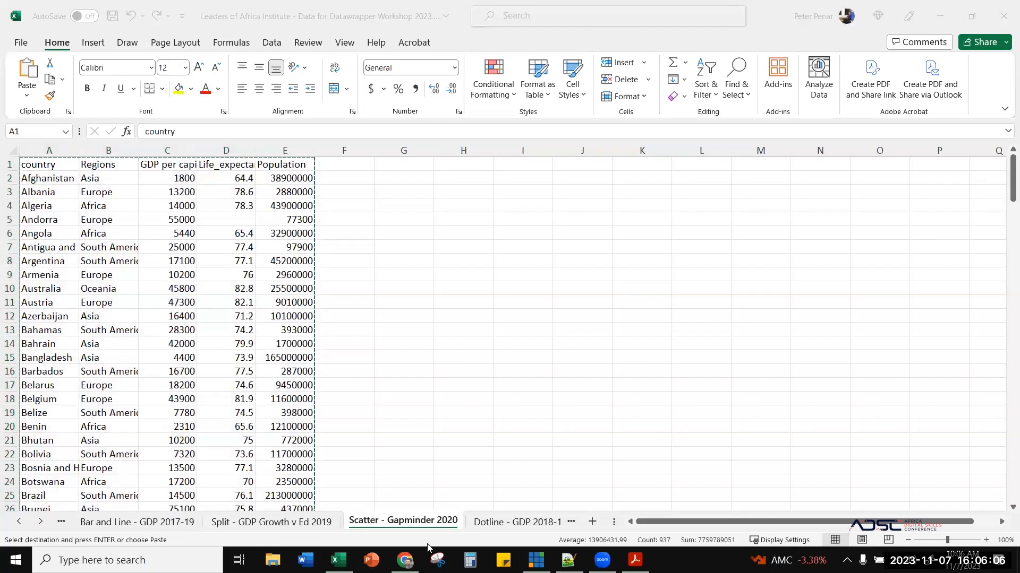
{"action": "key", "text": "alt+Tab"}
{"action": "scroll", "coordinate": [690, 232], "scroll_direction": "up", "scroll_amount": 3}
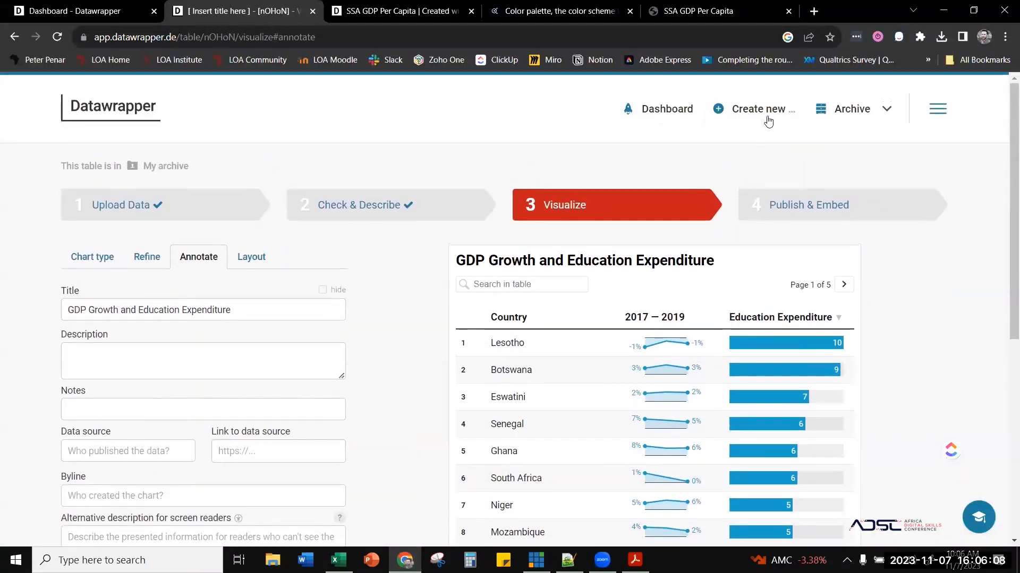
{"action": "mouse_move", "coordinate": [757, 113]}
{"action": "left_click", "coordinate": [747, 142]}
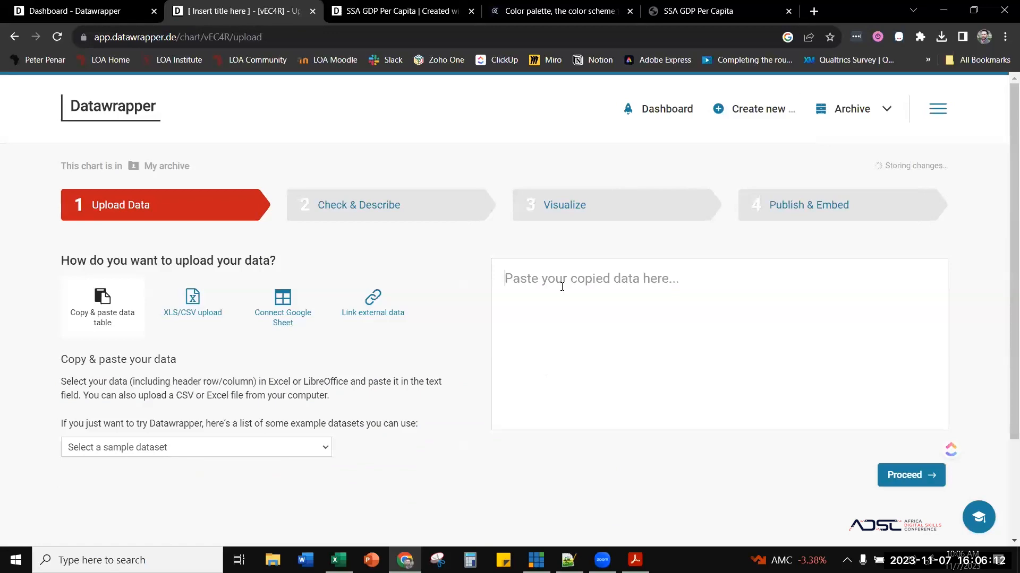
{"action": "key", "text": "ctrl+v"}
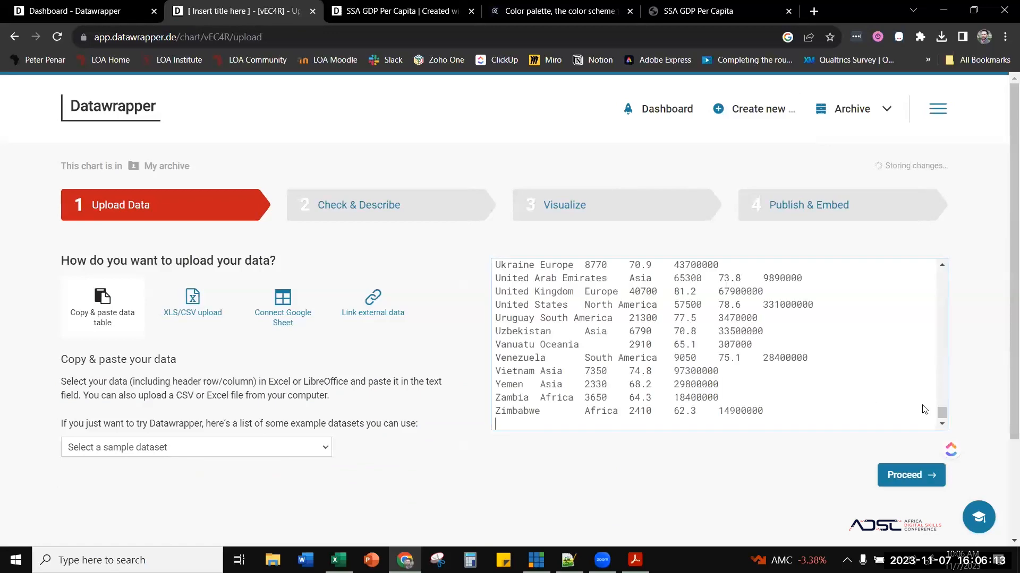
{"action": "left_click", "coordinate": [912, 476]}
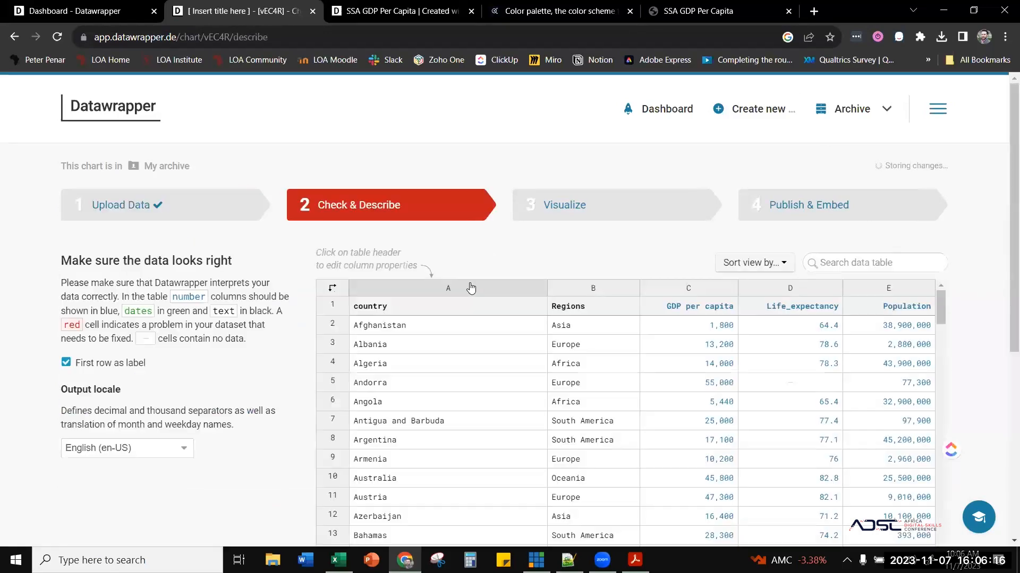
{"action": "scroll", "coordinate": [572, 240], "scroll_direction": "down", "scroll_amount": 2}
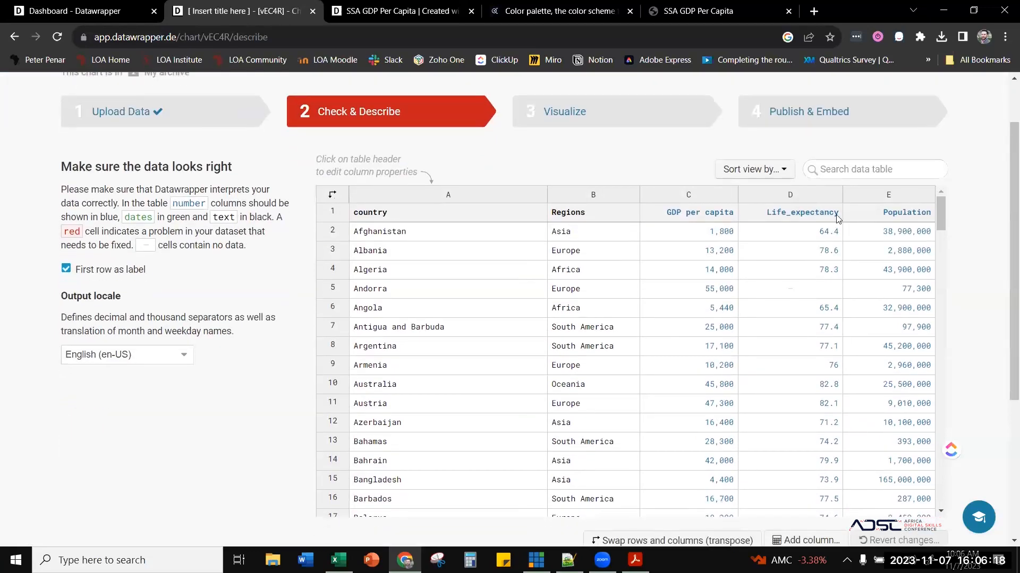
- Rename the Life_expectancy column header in the data table to "Life Expectancy"
{"action": "double_click", "coordinate": [819, 215]}
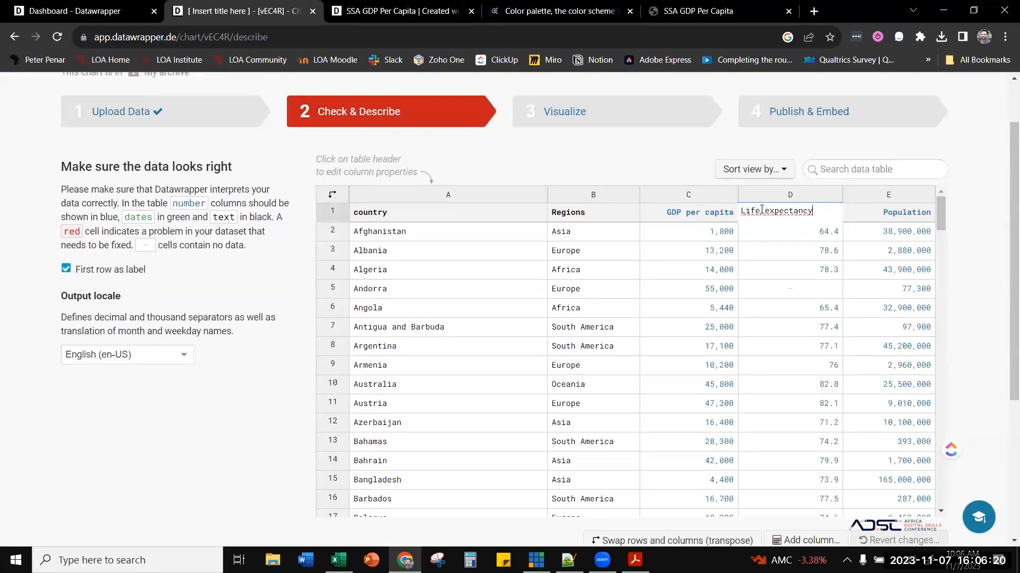
{"action": "left_click_drag", "start_coordinate": [763, 213], "coordinate": [879, 215]}
{"action": "type", "text": "Ep"}
{"action": "type", "text": "pectancy"}
{"action": "double_click", "coordinate": [892, 215]}
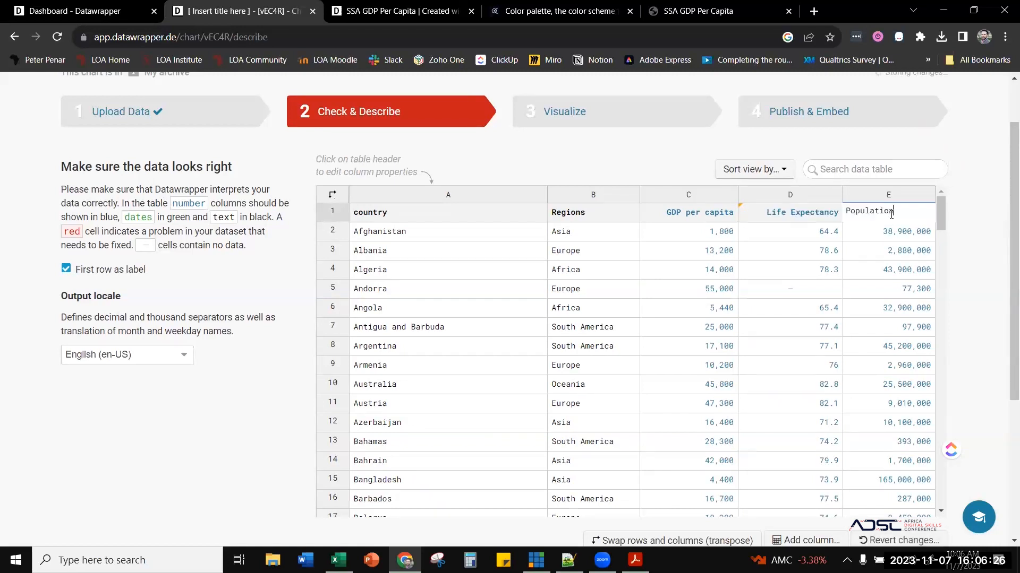
{"action": "left_click", "coordinate": [962, 217]}
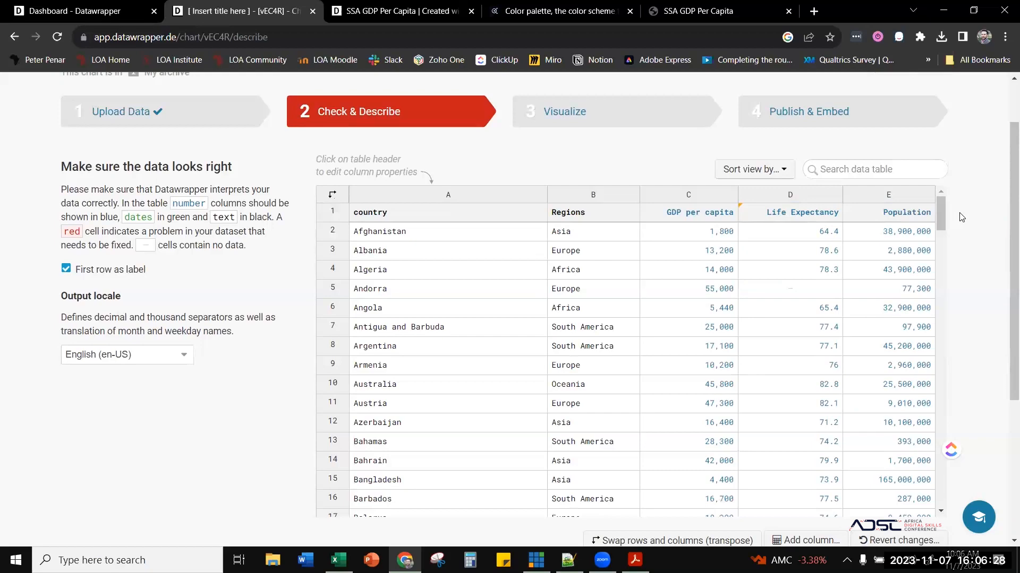
- Proceed to the visualization stage of the new chart and choose Scatter Plot as the chart type
{"action": "scroll", "coordinate": [244, 472], "scroll_direction": "down", "scroll_amount": 4}
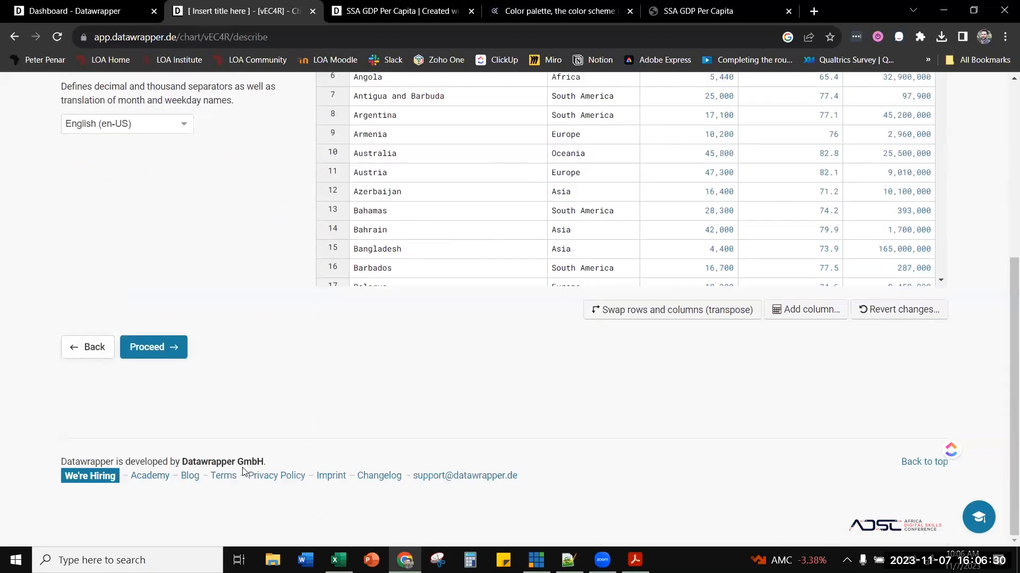
{"action": "left_click", "coordinate": [159, 347]}
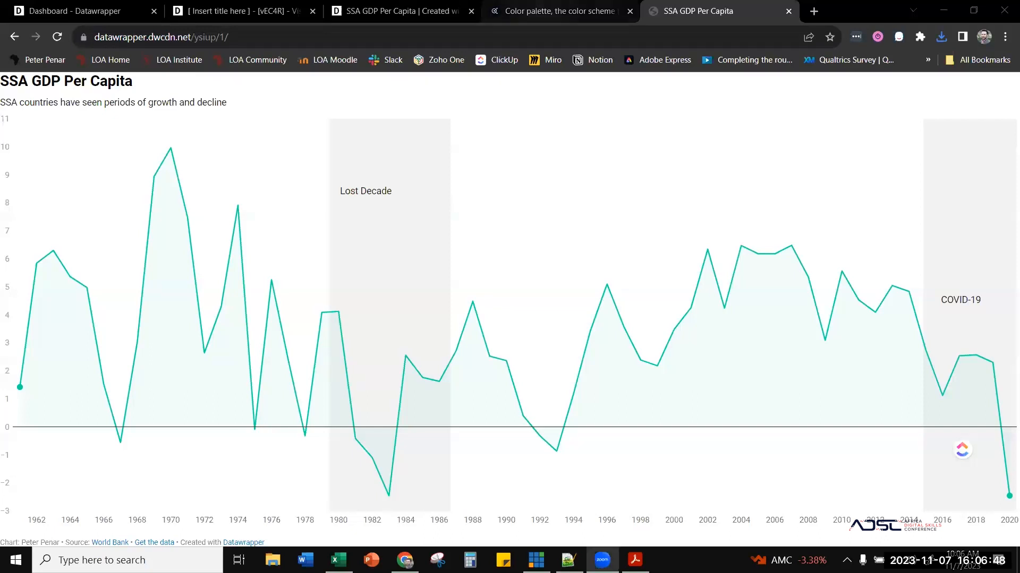
{"action": "left_click", "coordinate": [321, 9]}
{"action": "scroll", "coordinate": [421, 365], "scroll_direction": "down", "scroll_amount": 2}
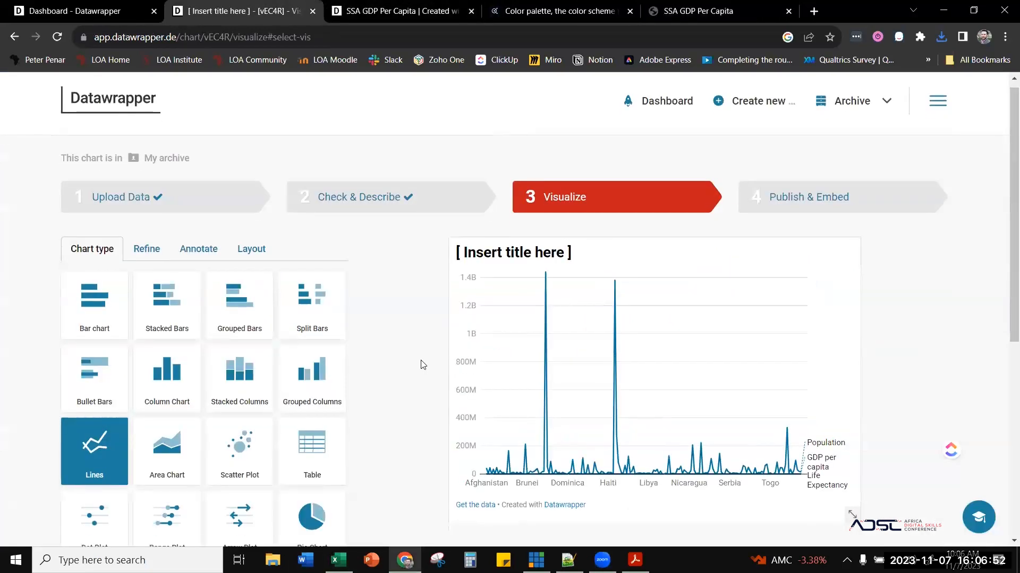
{"action": "scroll", "coordinate": [423, 365], "scroll_direction": "up", "scroll_amount": 2}
{"action": "scroll", "coordinate": [424, 365], "scroll_direction": "down", "scroll_amount": 2}
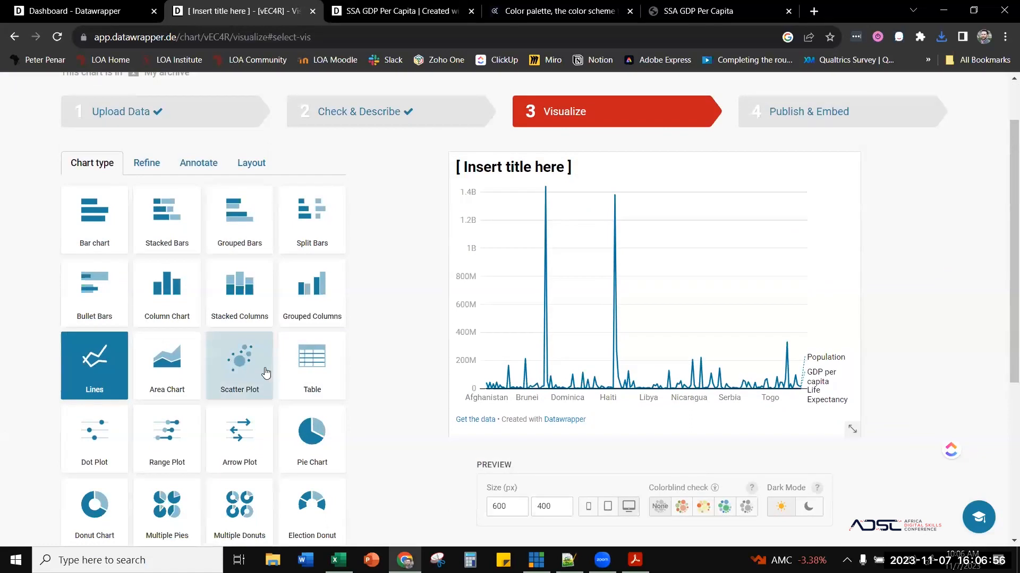
{"action": "left_click", "coordinate": [264, 375]}
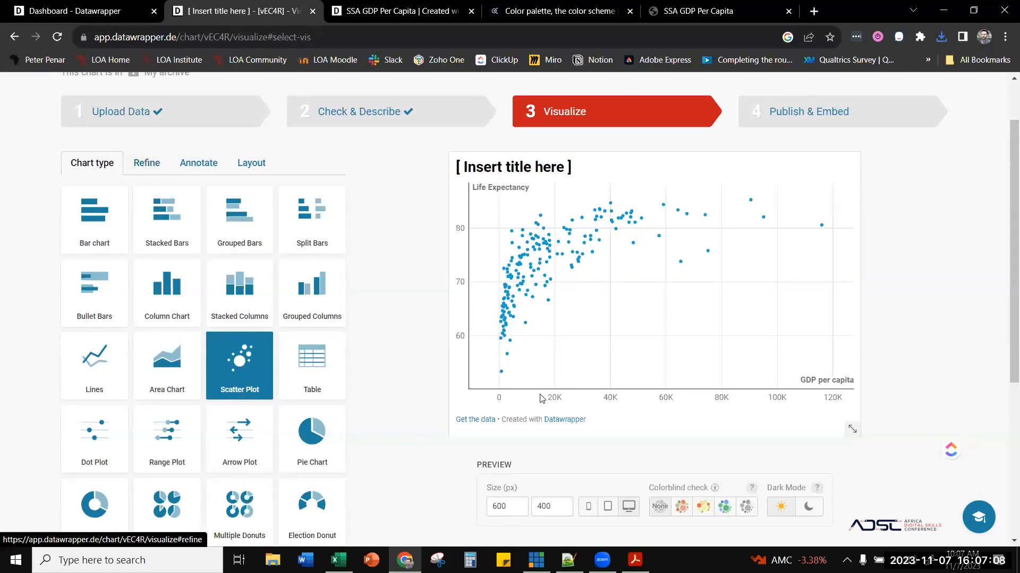
- Switch the horizontal GDP per capita axis to a logarithmic scale in the refine settings
{"action": "scroll", "coordinate": [451, 422], "scroll_direction": "down", "scroll_amount": 1}
{"action": "scroll", "coordinate": [451, 422], "scroll_direction": "up", "scroll_amount": 3}
{"action": "left_click", "coordinate": [147, 257]}
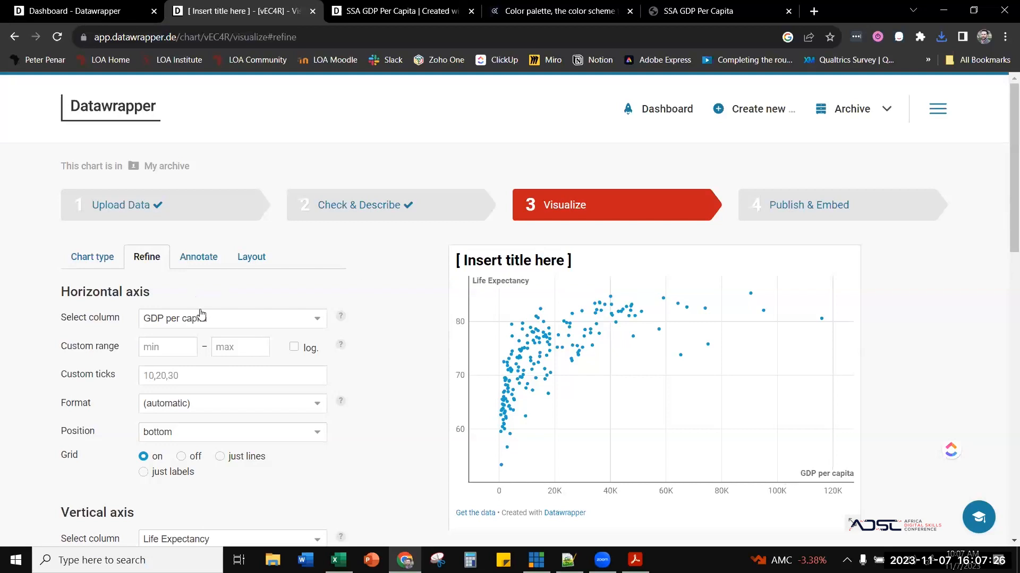
{"action": "left_click", "coordinate": [294, 348]}
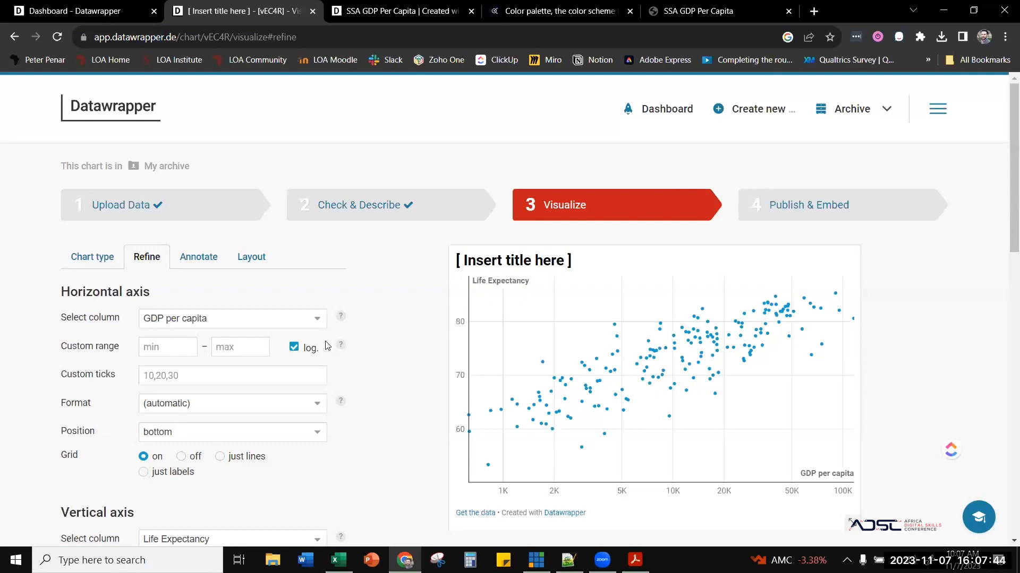
- Show a trend line on the scatter plot and set its method to logarithmic
{"action": "scroll", "coordinate": [365, 309], "scroll_direction": "down", "scroll_amount": 3}
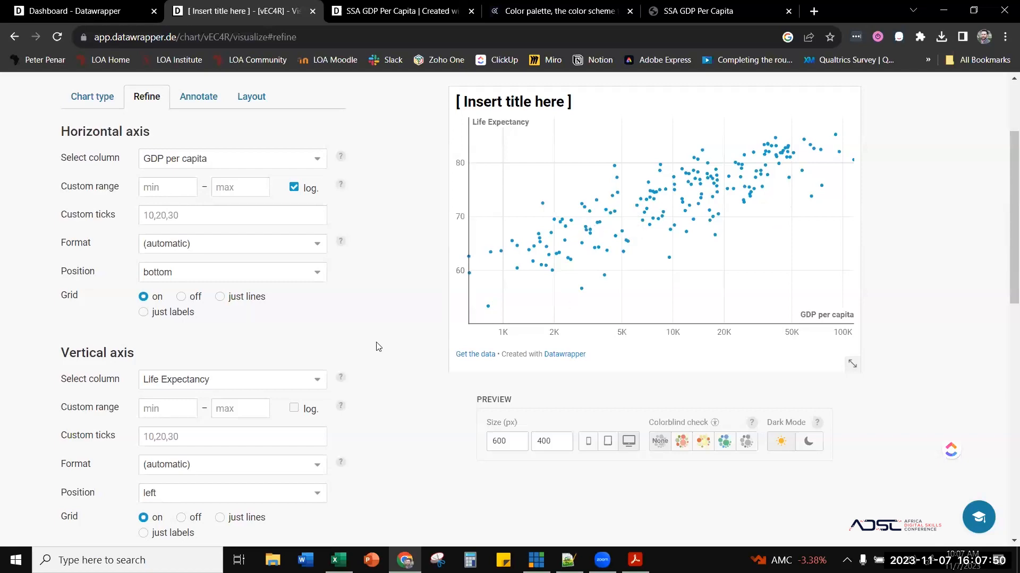
{"action": "scroll", "coordinate": [378, 345], "scroll_direction": "up", "scroll_amount": 1}
{"action": "scroll", "coordinate": [378, 346], "scroll_direction": "down", "scroll_amount": 7}
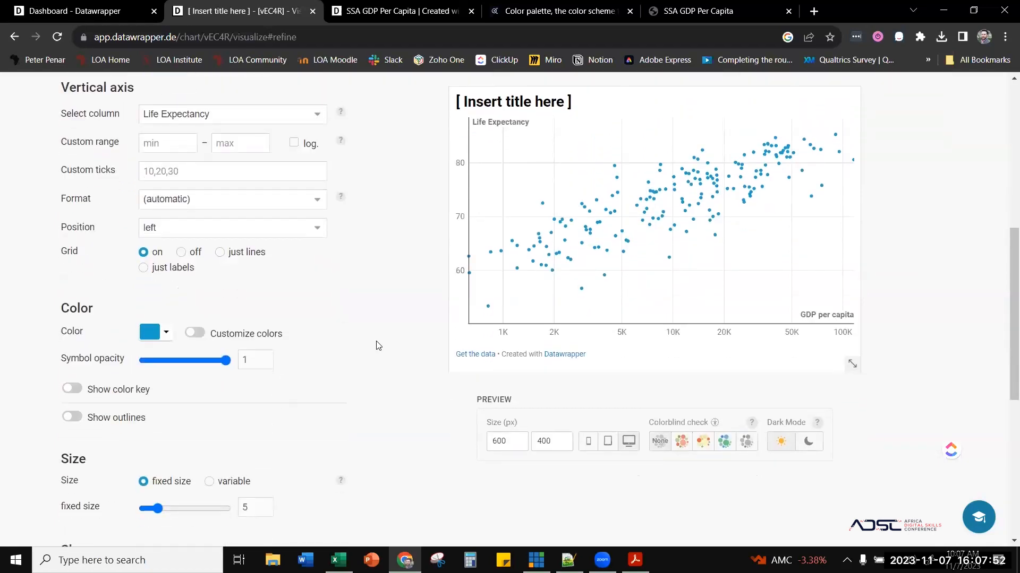
{"action": "scroll", "coordinate": [376, 346], "scroll_direction": "down", "scroll_amount": 5}
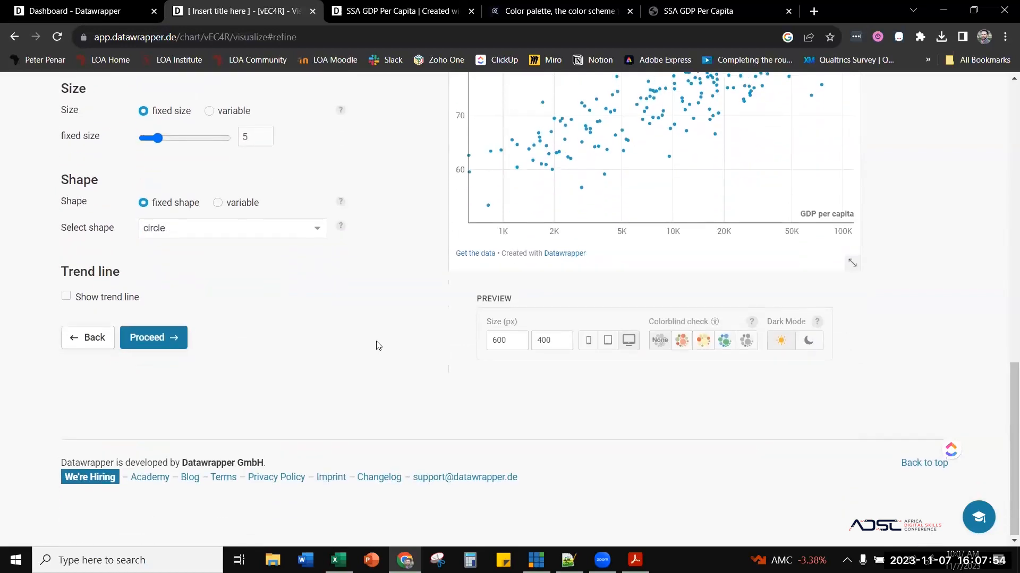
{"action": "scroll", "coordinate": [376, 346], "scroll_direction": "up", "scroll_amount": 1}
{"action": "left_click", "coordinate": [65, 364]}
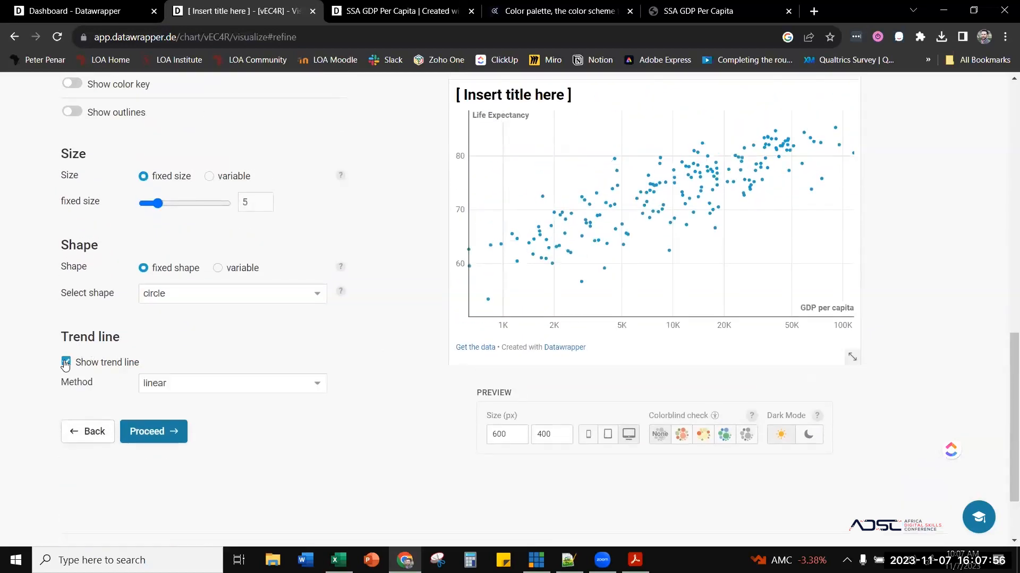
{"action": "left_click", "coordinate": [209, 384]}
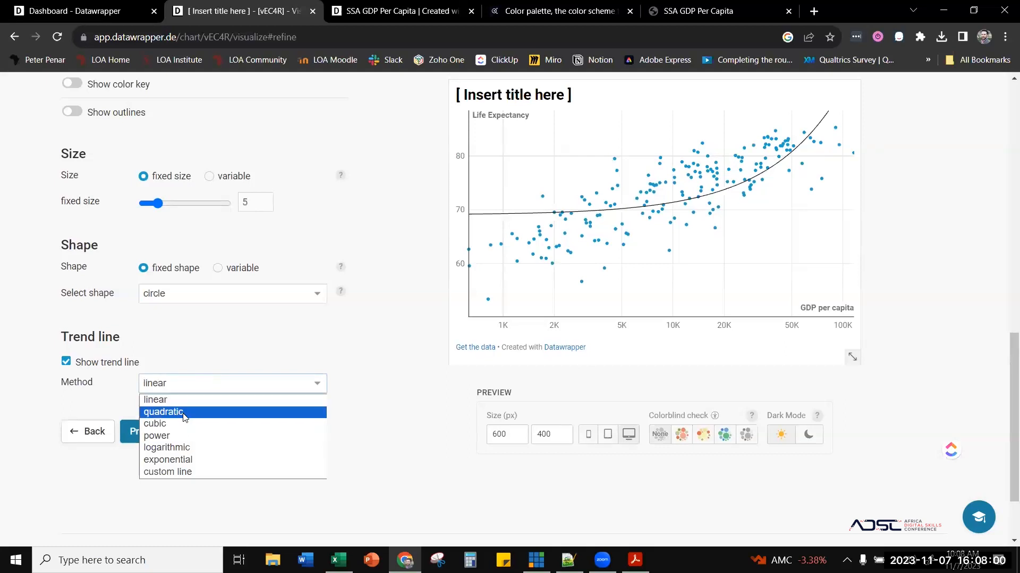
{"action": "left_click", "coordinate": [183, 449]}
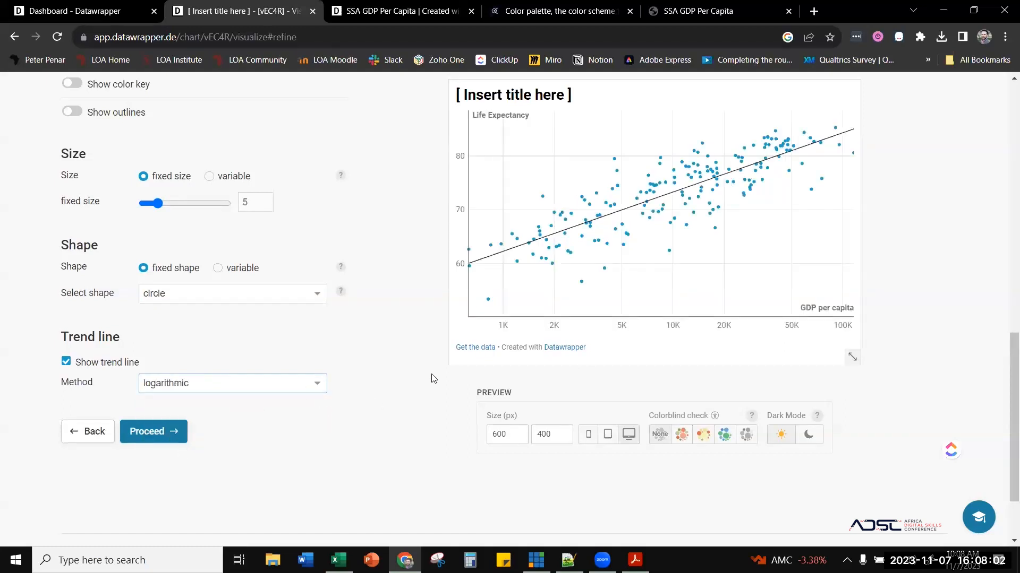
- Review the number format options for the horizontal axis and keep the automatic format
{"action": "scroll", "coordinate": [357, 419], "scroll_direction": "up", "scroll_amount": 5}
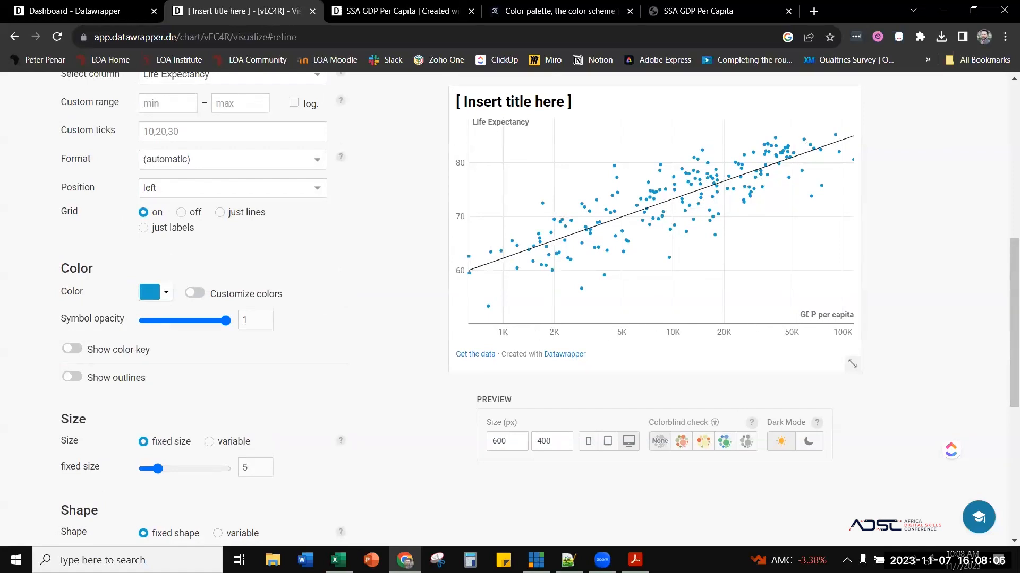
{"action": "scroll", "coordinate": [594, 387], "scroll_direction": "up", "scroll_amount": 4}
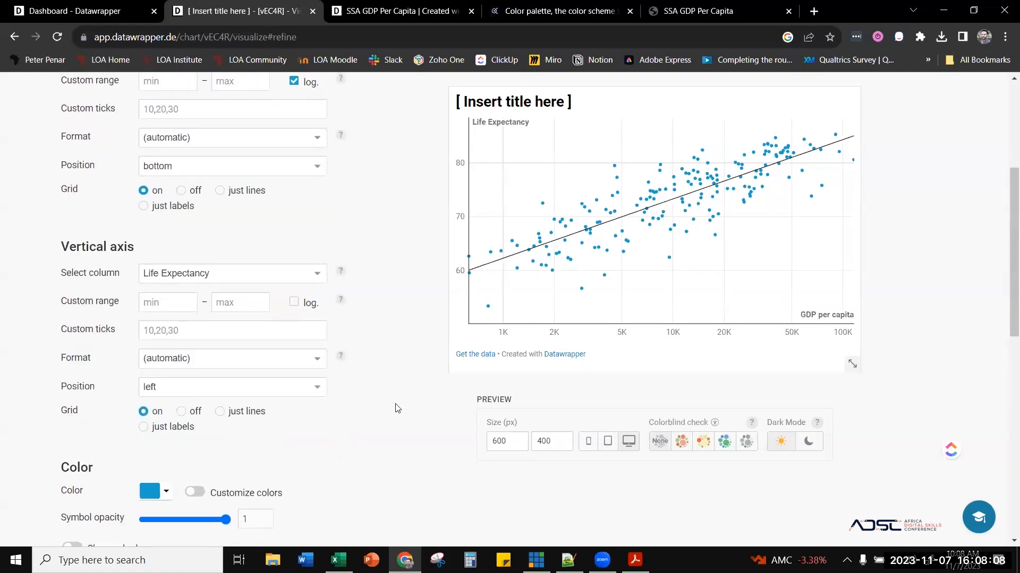
{"action": "scroll", "coordinate": [398, 405], "scroll_direction": "up", "scroll_amount": 4}
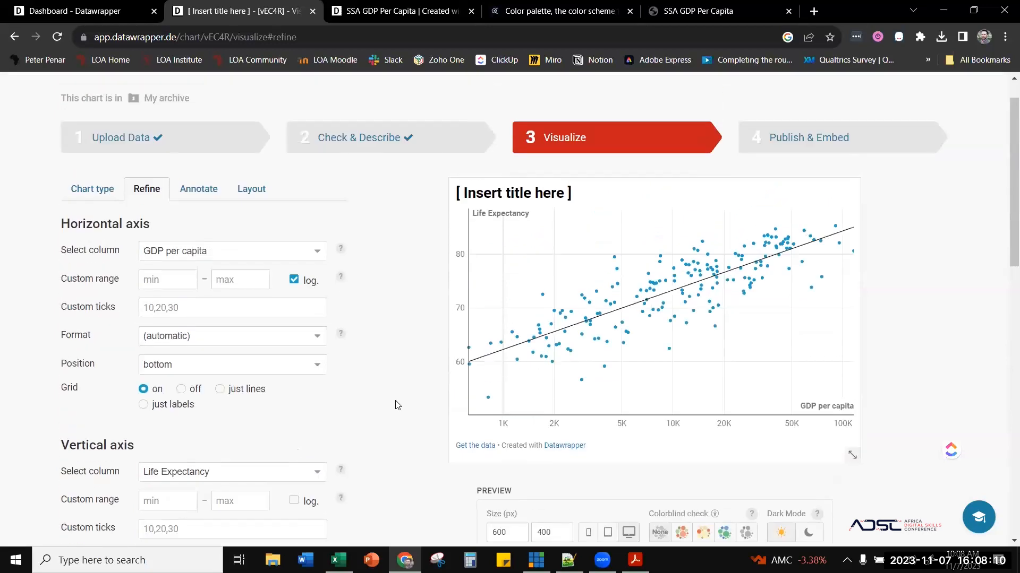
{"action": "left_click", "coordinate": [303, 337]}
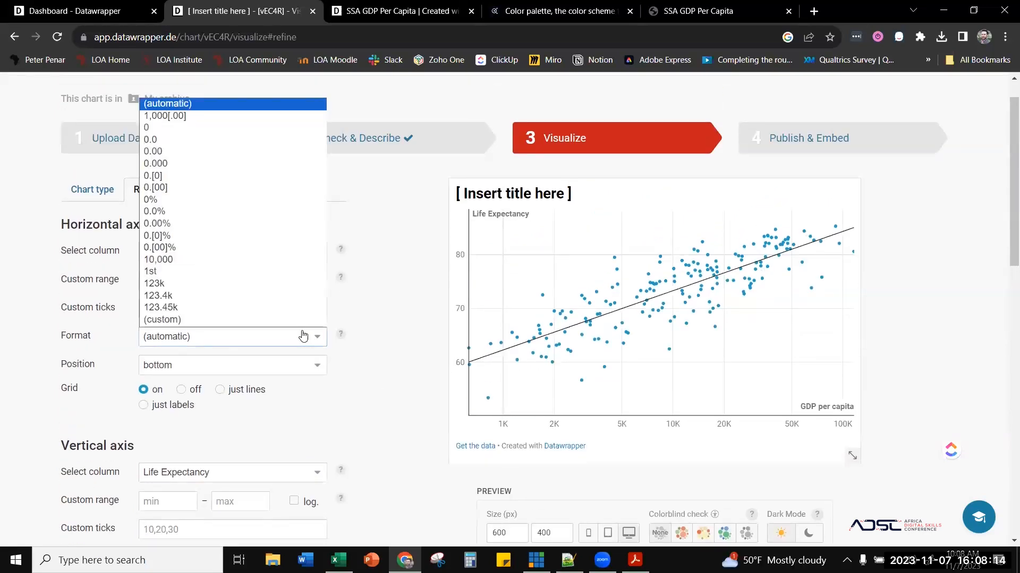
{"action": "left_click", "coordinate": [303, 336]}
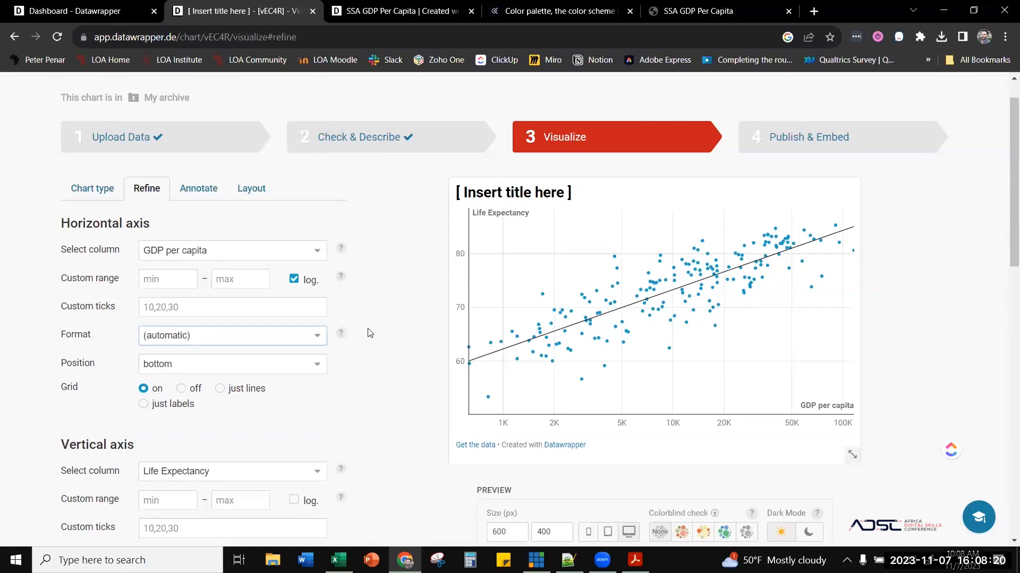
- Try the just labels grid option for the vertical axis and set the grid back to on
{"action": "scroll", "coordinate": [370, 333], "scroll_direction": "down", "scroll_amount": 2}
{"action": "scroll", "coordinate": [371, 333], "scroll_direction": "down", "scroll_amount": 1}
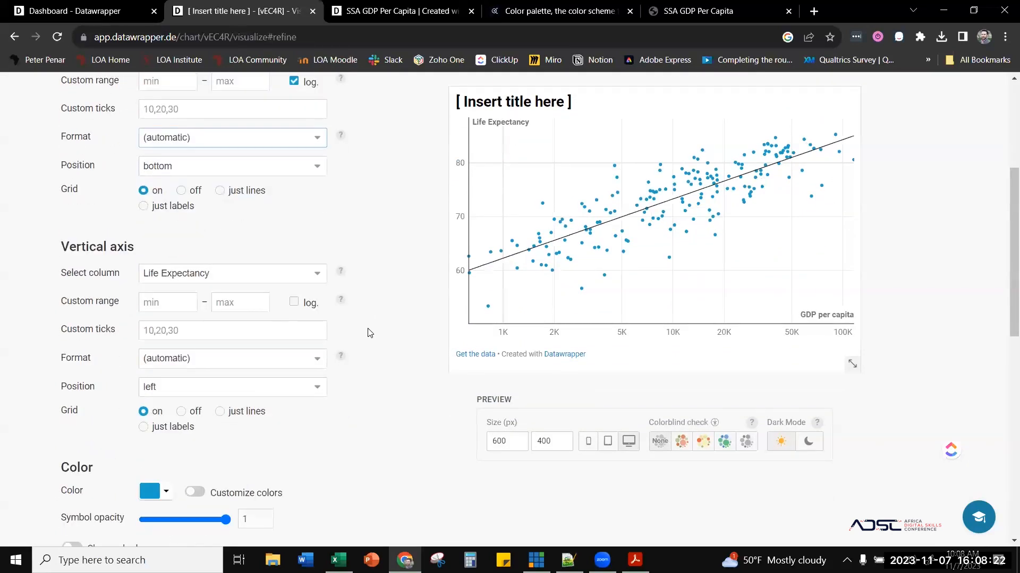
{"action": "left_click", "coordinate": [143, 427]}
{"action": "left_click", "coordinate": [143, 413]}
{"action": "scroll", "coordinate": [341, 437], "scroll_direction": "down", "scroll_amount": 1}
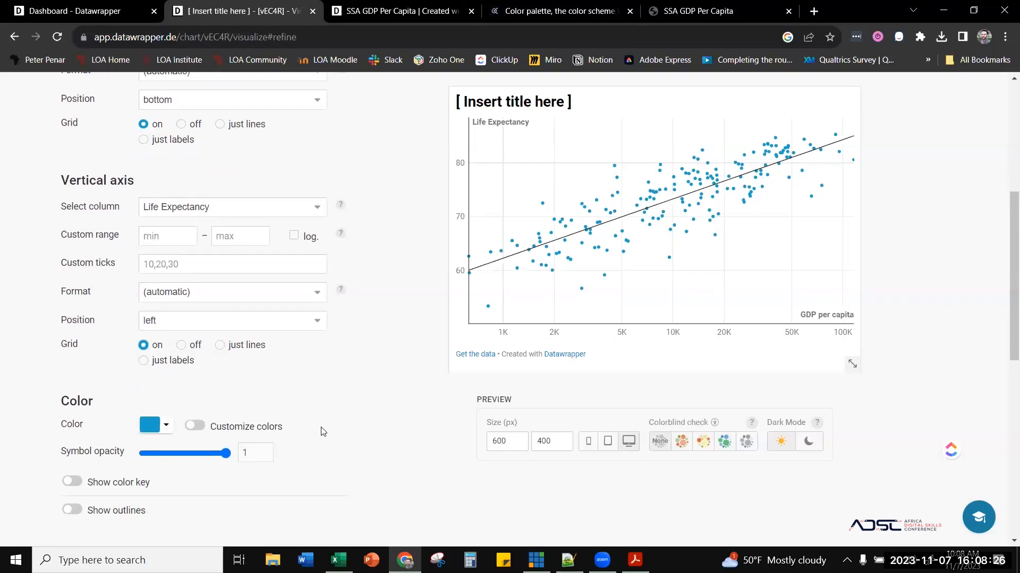
- Check the symbol color palette and the remaining size, shape and trend line settings
{"action": "left_click", "coordinate": [163, 427]}
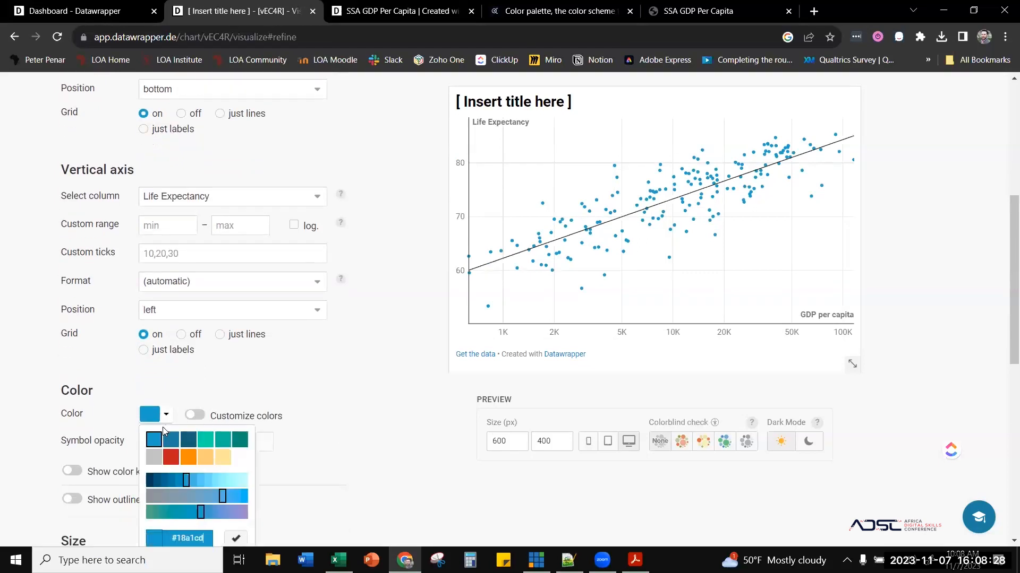
{"action": "left_click", "coordinate": [340, 409]}
{"action": "scroll", "coordinate": [340, 408], "scroll_direction": "down", "scroll_amount": 2}
{"action": "scroll", "coordinate": [339, 409], "scroll_direction": "down", "scroll_amount": 2}
{"action": "scroll", "coordinate": [340, 409], "scroll_direction": "down", "scroll_amount": 1}
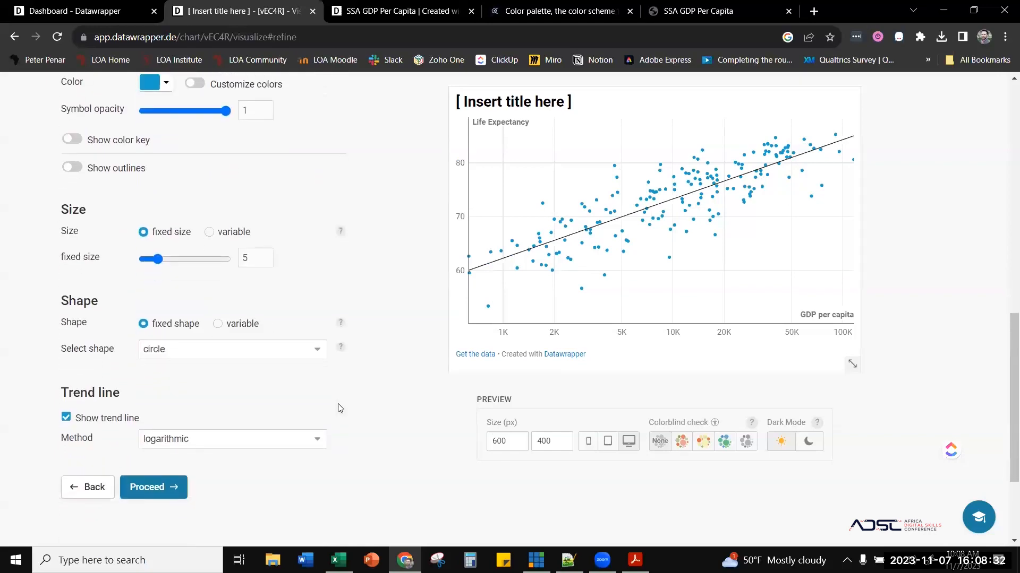
{"action": "scroll", "coordinate": [297, 318], "scroll_direction": "up", "scroll_amount": 6}
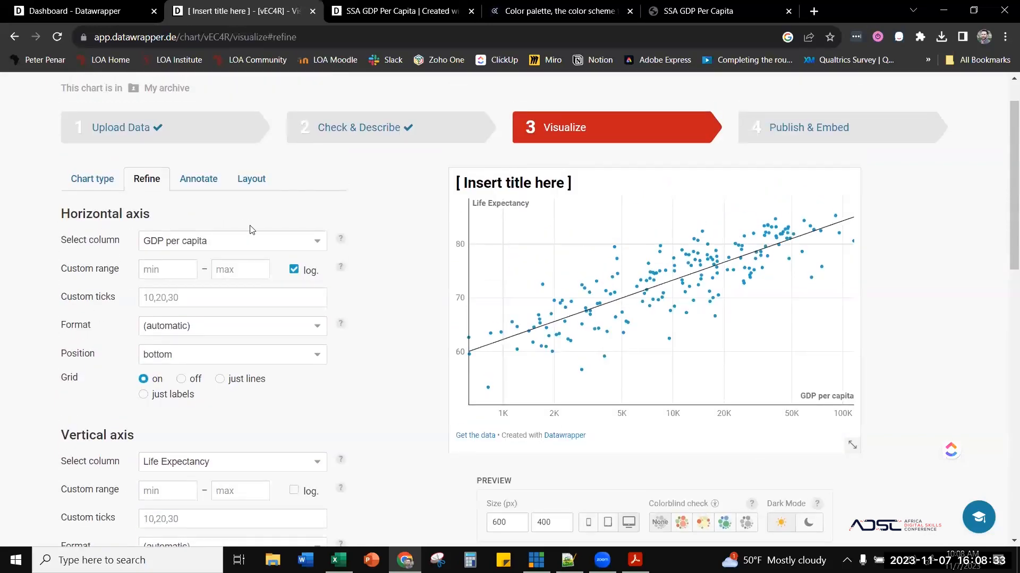
- Open the chart's annotation settings and set the label column to Regions
{"action": "left_click", "coordinate": [197, 179]}
{"action": "scroll", "coordinate": [350, 345], "scroll_direction": "down", "scroll_amount": 5}
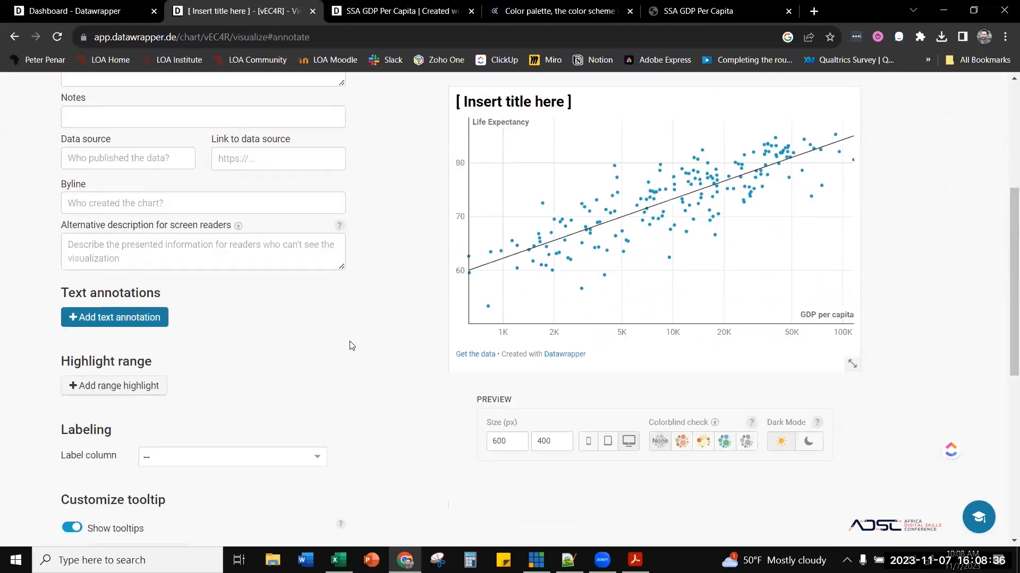
{"action": "left_click", "coordinate": [230, 457]}
{"action": "left_click", "coordinate": [307, 396]}
{"action": "scroll", "coordinate": [306, 395], "scroll_direction": "up", "scroll_amount": 5}
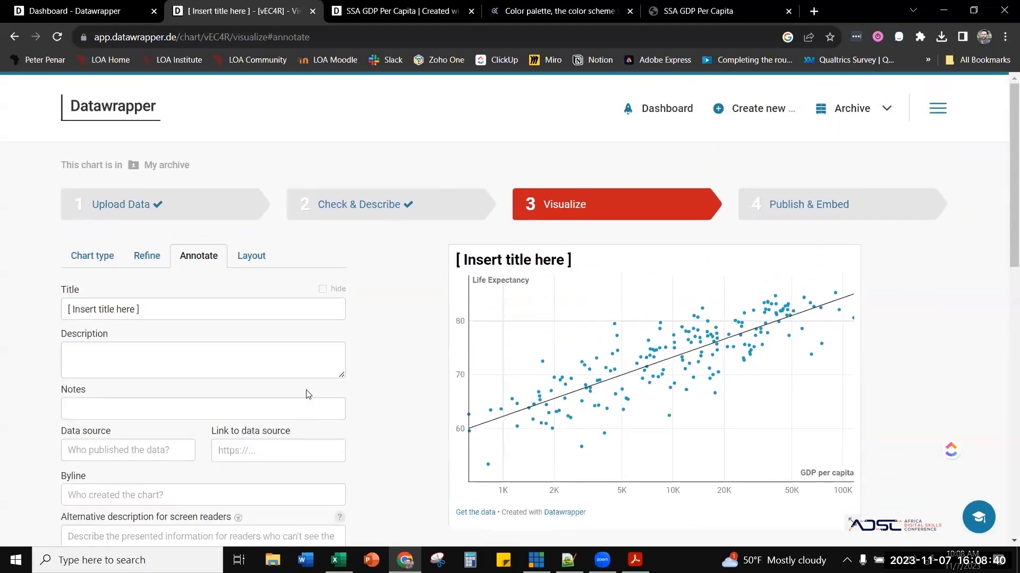
{"action": "scroll", "coordinate": [307, 393], "scroll_direction": "down", "scroll_amount": 10}
{"action": "scroll", "coordinate": [306, 396], "scroll_direction": "up", "scroll_amount": 3}
{"action": "scroll", "coordinate": [306, 395], "scroll_direction": "down", "scroll_amount": 2}
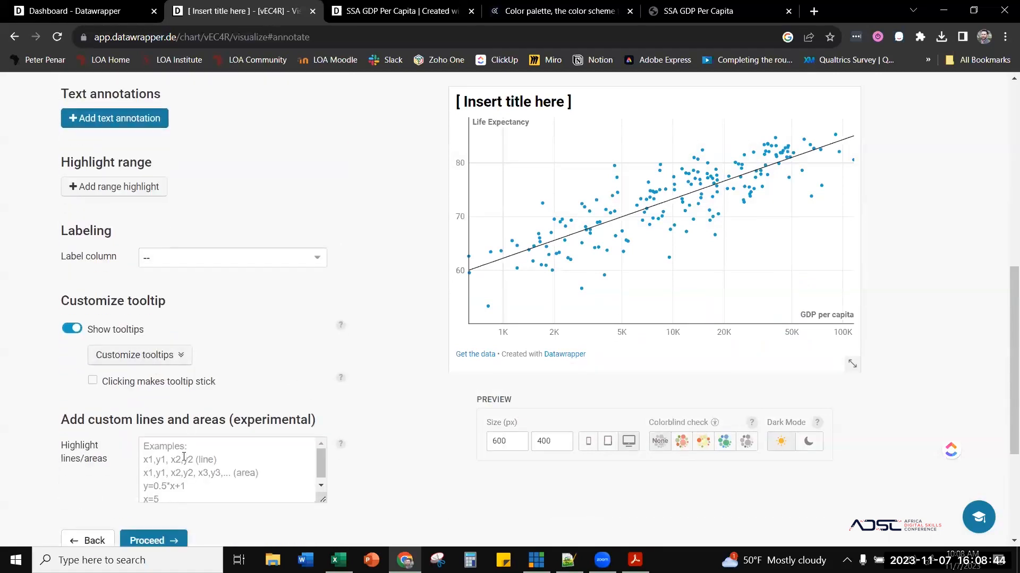
{"action": "left_click", "coordinate": [183, 260]}
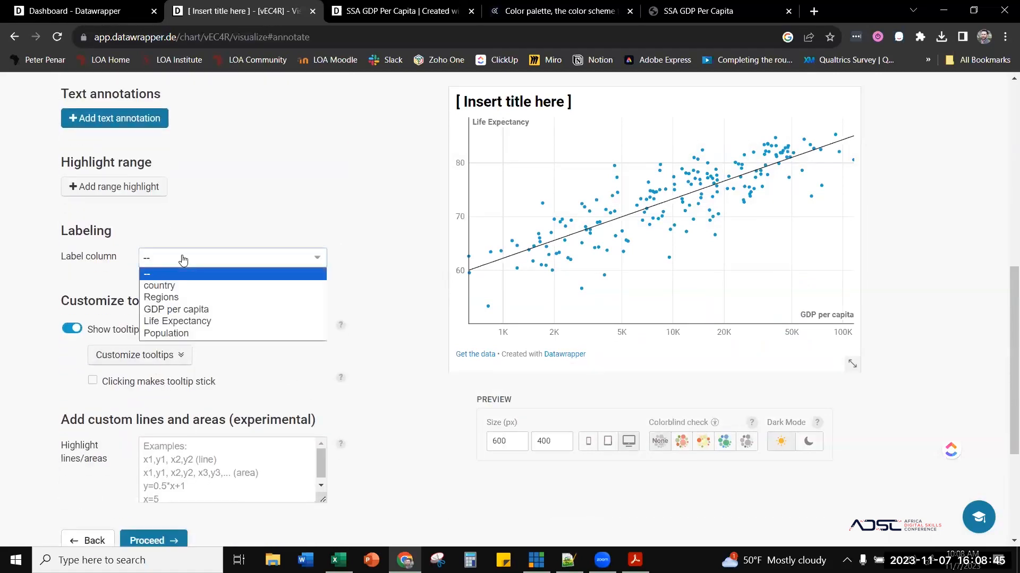
{"action": "left_click", "coordinate": [177, 297]}
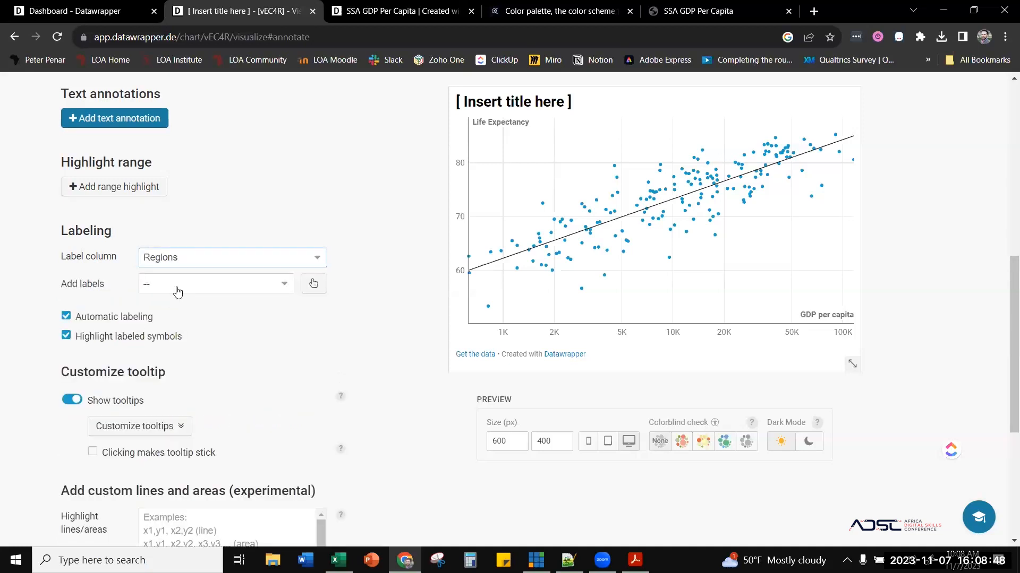
- Check the regions available as labels, and turn off automatic labeling and the highlighting of labeled symbols
{"action": "left_click", "coordinate": [178, 292]}
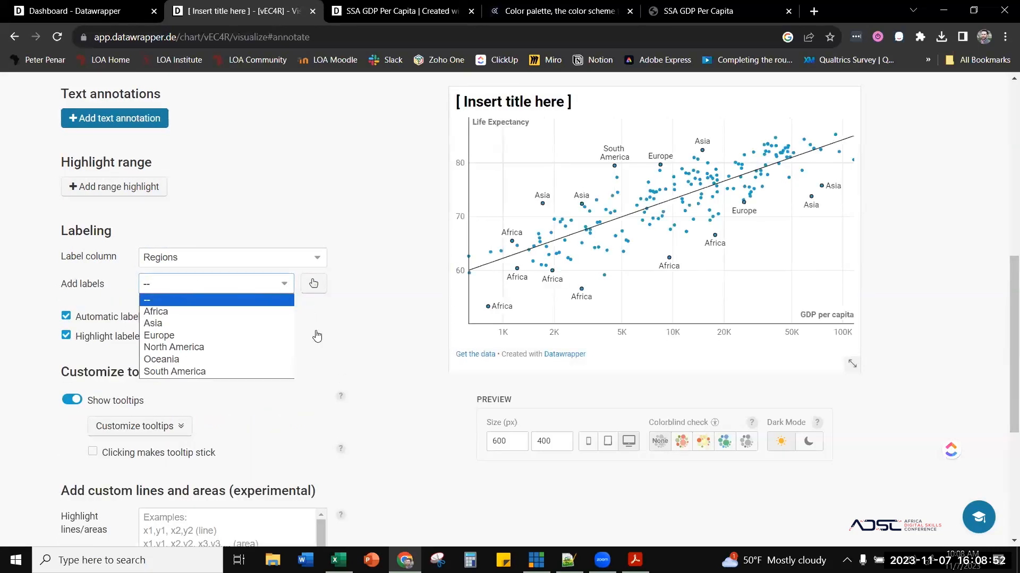
{"action": "scroll", "coordinate": [315, 337], "scroll_direction": "up", "scroll_amount": 2}
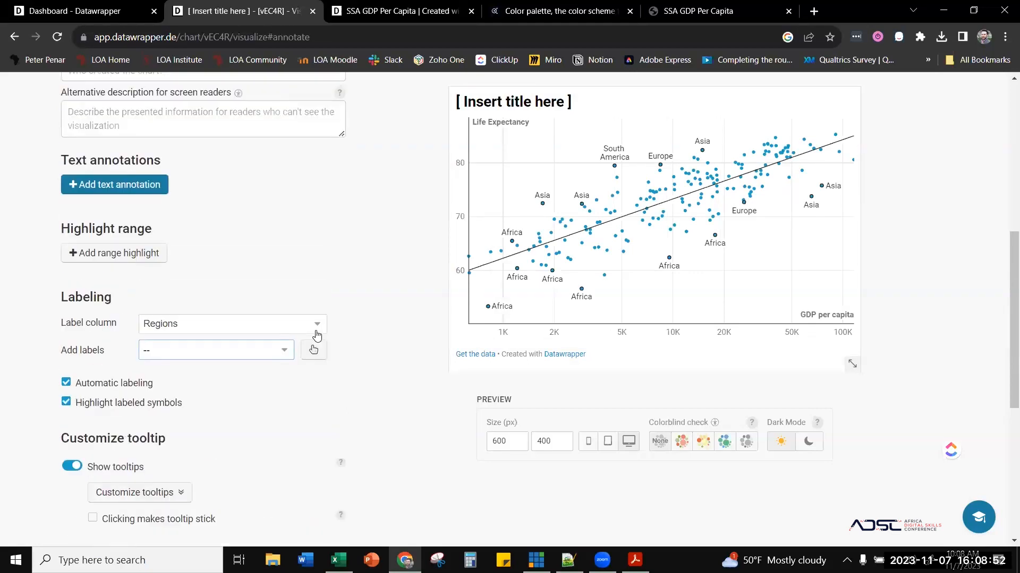
{"action": "left_click", "coordinate": [98, 389]}
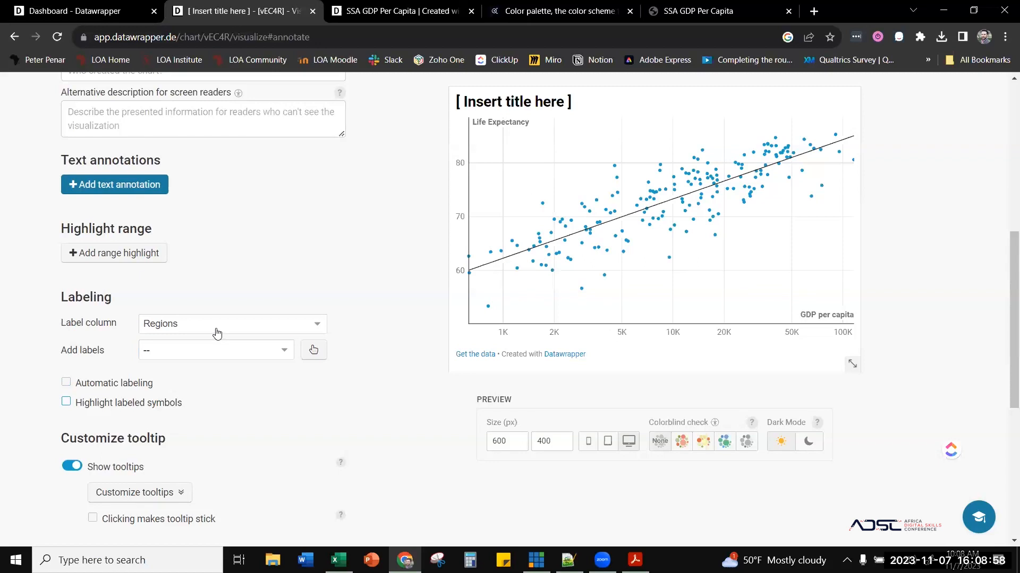
- Open the tooltip customization and set the tooltip title to the country column placeholder, {{ country }}
{"action": "scroll", "coordinate": [236, 393], "scroll_direction": "down", "scroll_amount": 1}
{"action": "left_click", "coordinate": [150, 414]}
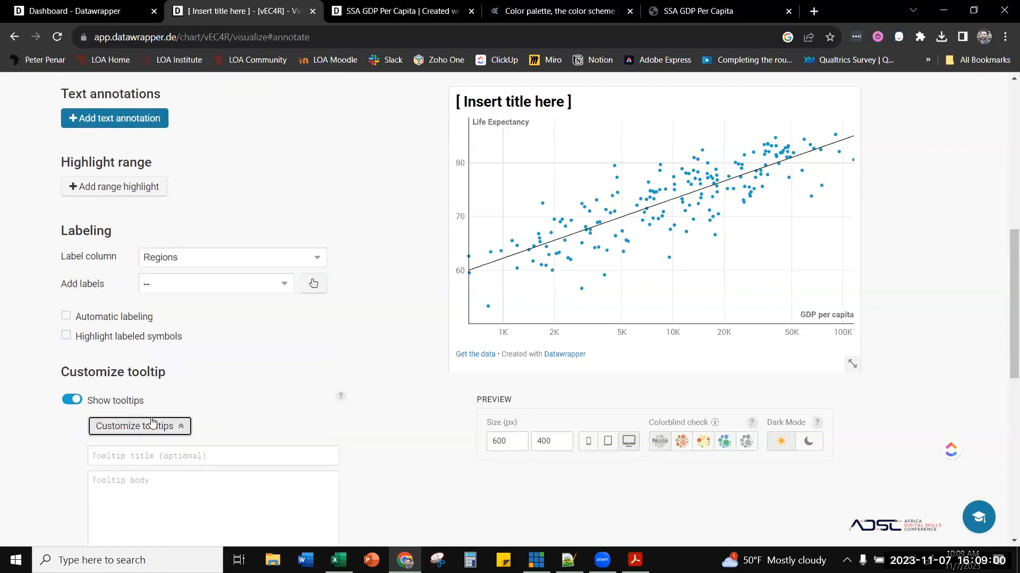
{"action": "scroll", "coordinate": [253, 393], "scroll_direction": "down", "scroll_amount": 2}
{"action": "left_click", "coordinate": [120, 324]}
{"action": "left_click", "coordinate": [109, 452]}
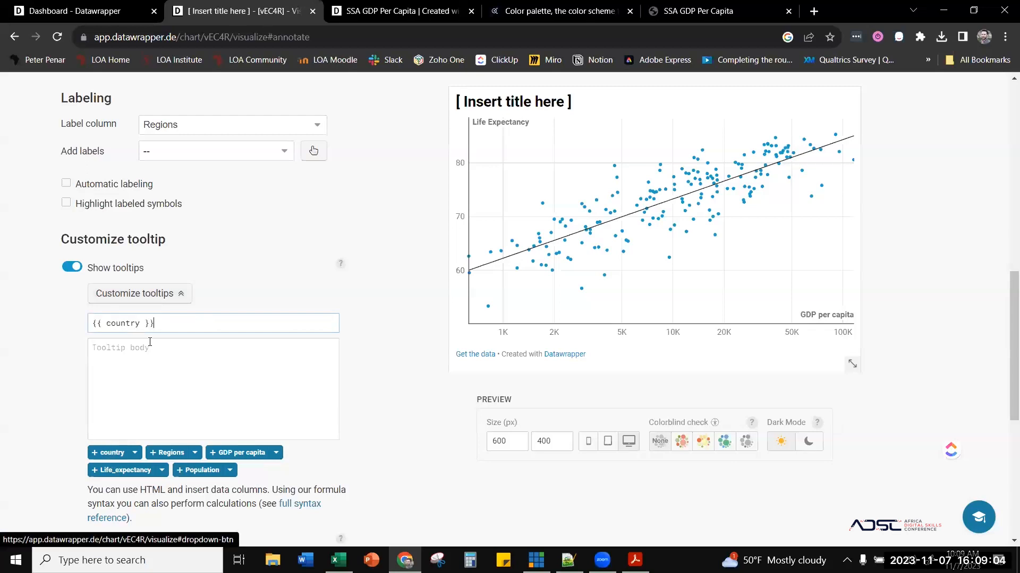
- Fill the tooltip body with two lines: "GDP Per Capita: {{ gdp_per_capita }}" and "Life Expectancy: {{ life_expectancy }}"
{"action": "left_click", "coordinate": [136, 356]}
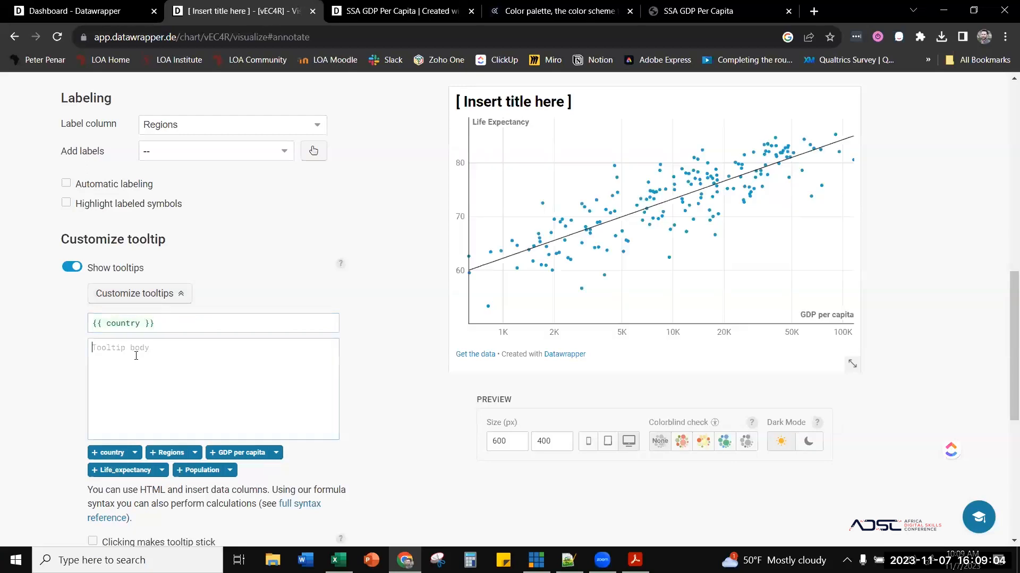
{"action": "left_click", "coordinate": [226, 455]}
{"action": "left_click", "coordinate": [113, 471]}
{"action": "type", "text": "GDP Per Capita: {{ gdp_per_capita }} "}
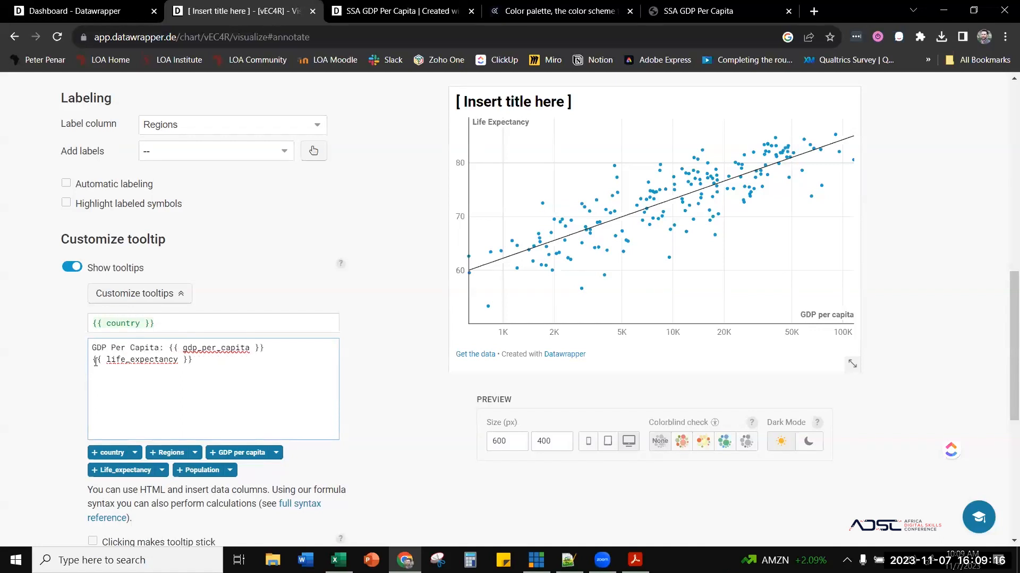
{"action": "type", "text": "Life Expec"}
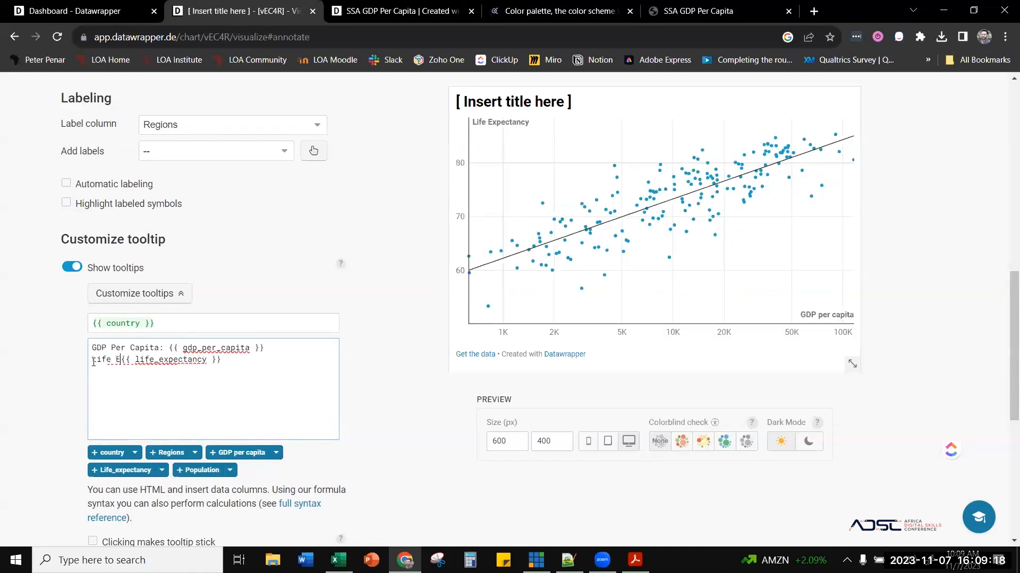
{"action": "type", "text": "tancy:"}
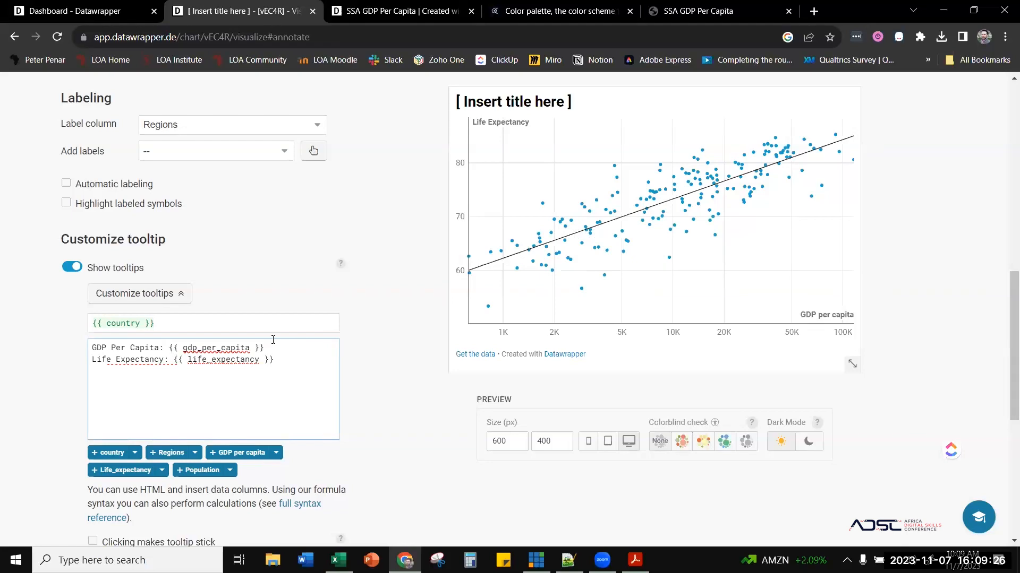
- Open the full syntax reference for tooltips and examine how HTML tags format the text
{"action": "left_click", "coordinate": [296, 503]}
{"action": "scroll", "coordinate": [425, 412], "scroll_direction": "down", "scroll_amount": 9}
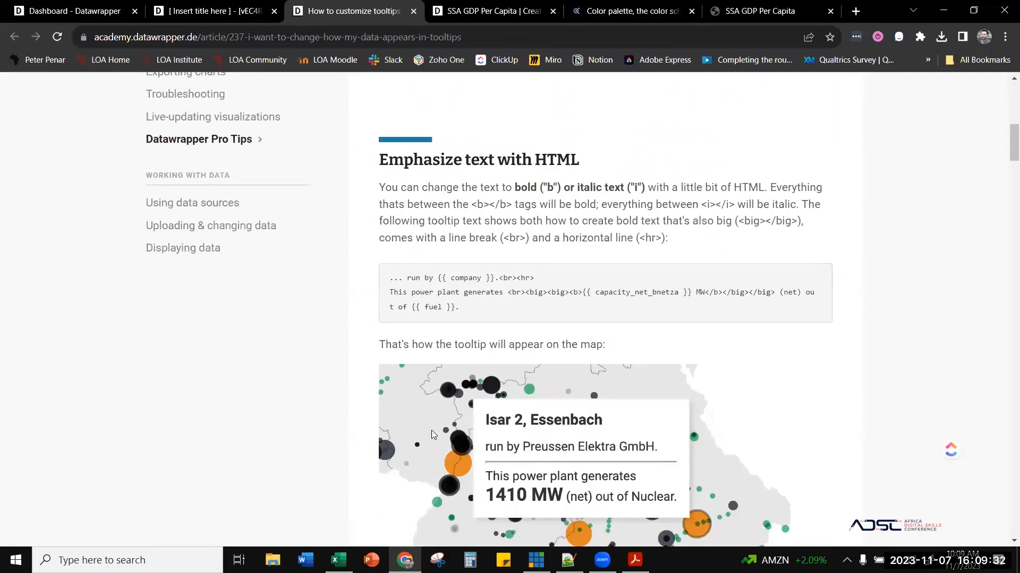
{"action": "scroll", "coordinate": [431, 430], "scroll_direction": "down", "scroll_amount": 1}
{"action": "scroll", "coordinate": [431, 430], "scroll_direction": "up", "scroll_amount": 2}
- Return to the chart, add a <br> line break after the GDP per capita value in the tooltip body, and preview a point's tooltip
{"action": "left_click", "coordinate": [249, 11]}
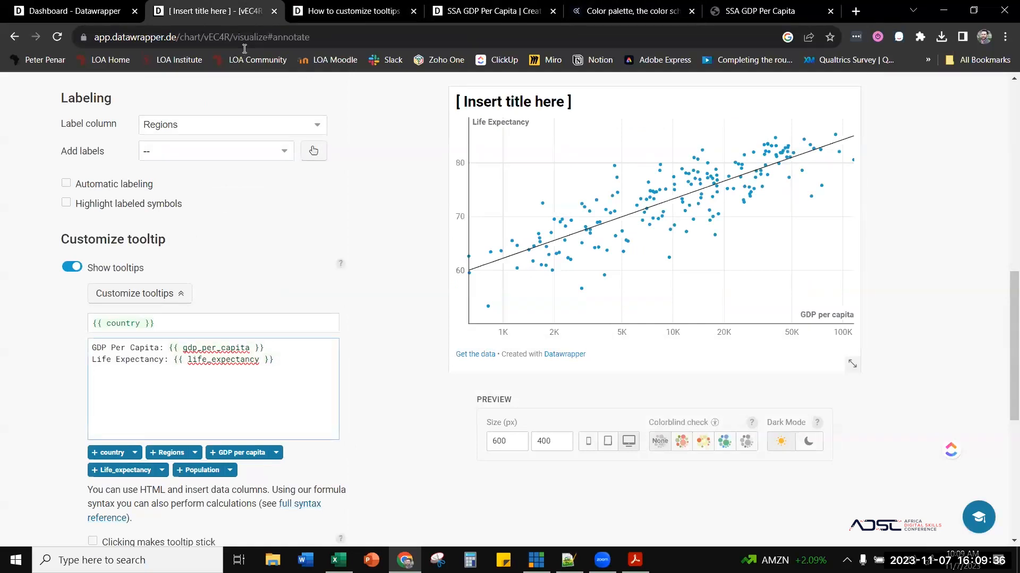
{"action": "type", "text": "br>"}
{"action": "mouse_move", "coordinate": [549, 223]}
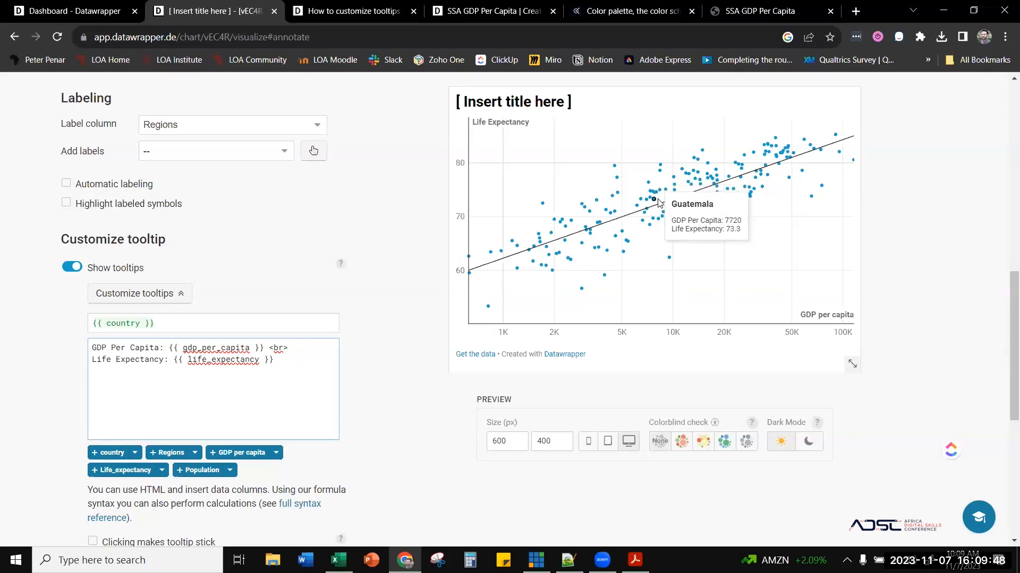
- Prefix the GDP per capita value in the tooltip body with $, try a USD suffix, and remove that suffix
{"action": "left_click", "coordinate": [171, 346]}
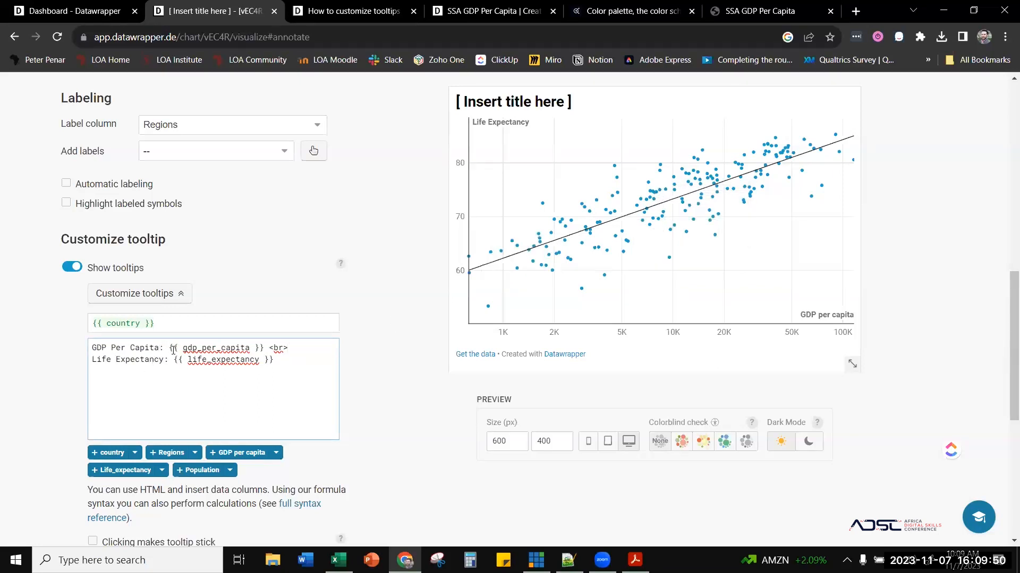
{"action": "type", "text": "%"}
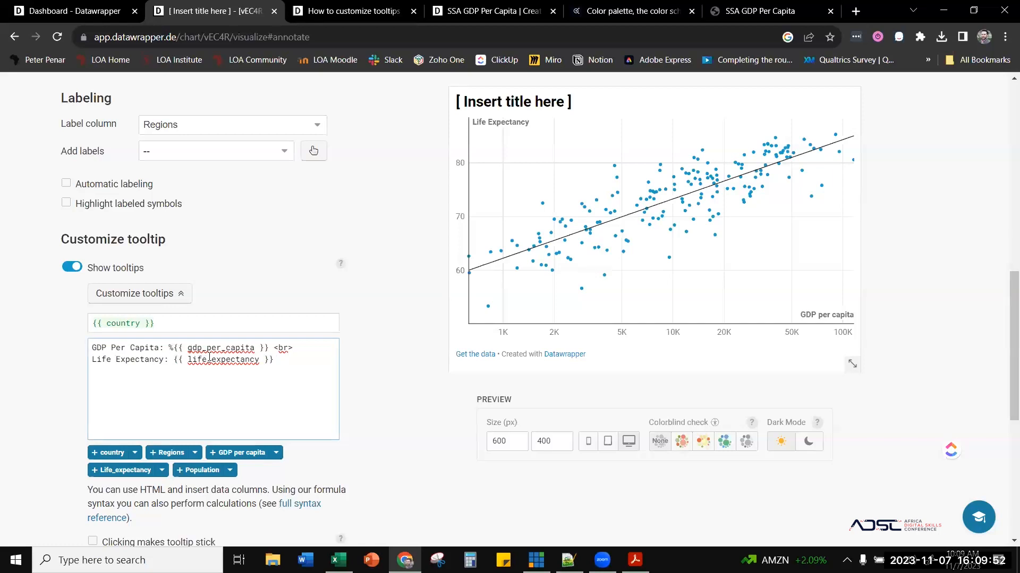
{"action": "type", "text": " USD"}
{"action": "mouse_move", "coordinate": [596, 220]}
{"action": "key", "text": "BackSpace"}
{"action": "type", "text": "$"}
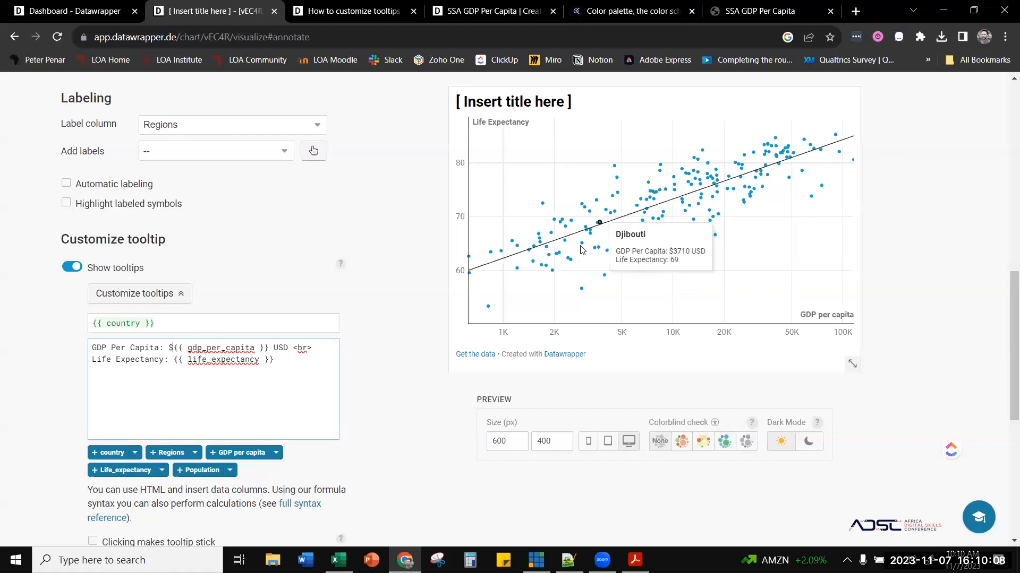
{"action": "left_click_drag", "start_coordinate": [276, 346], "coordinate": [292, 346]}
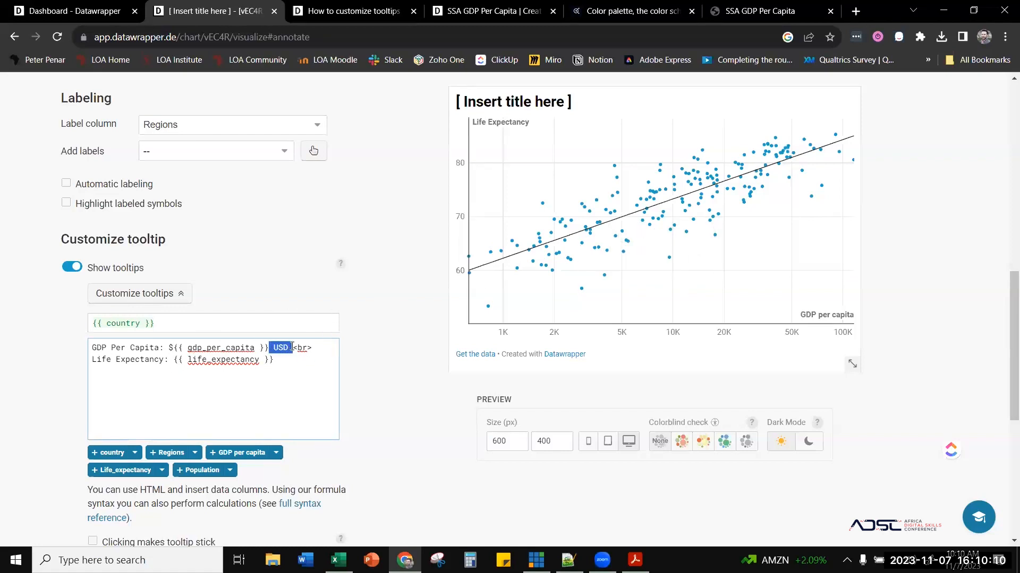
{"action": "key", "text": "BackSpace"}
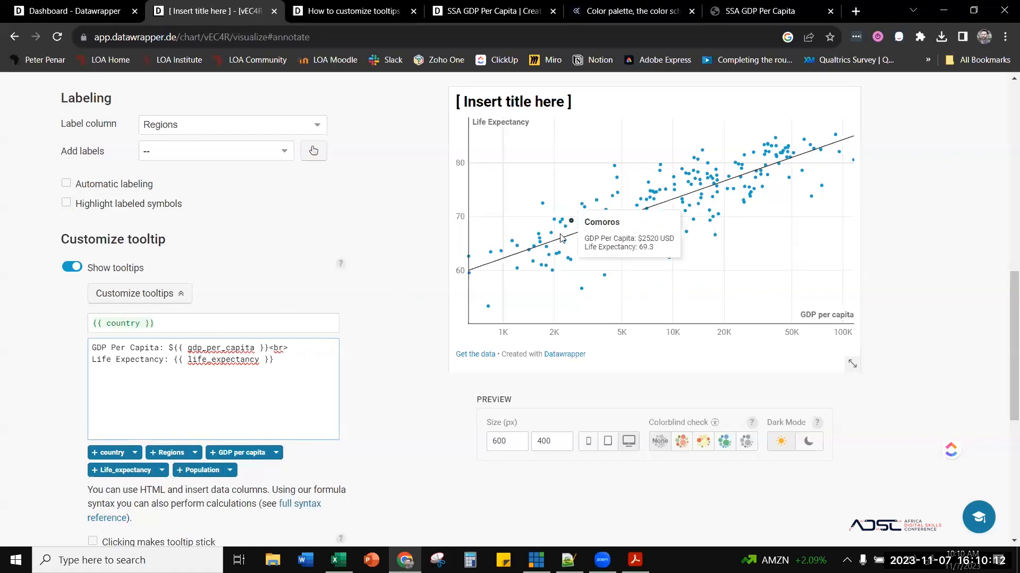
- Open the chart's refine settings at the symbol size and shape options
{"action": "scroll", "coordinate": [465, 305], "scroll_direction": "up", "scroll_amount": 12}
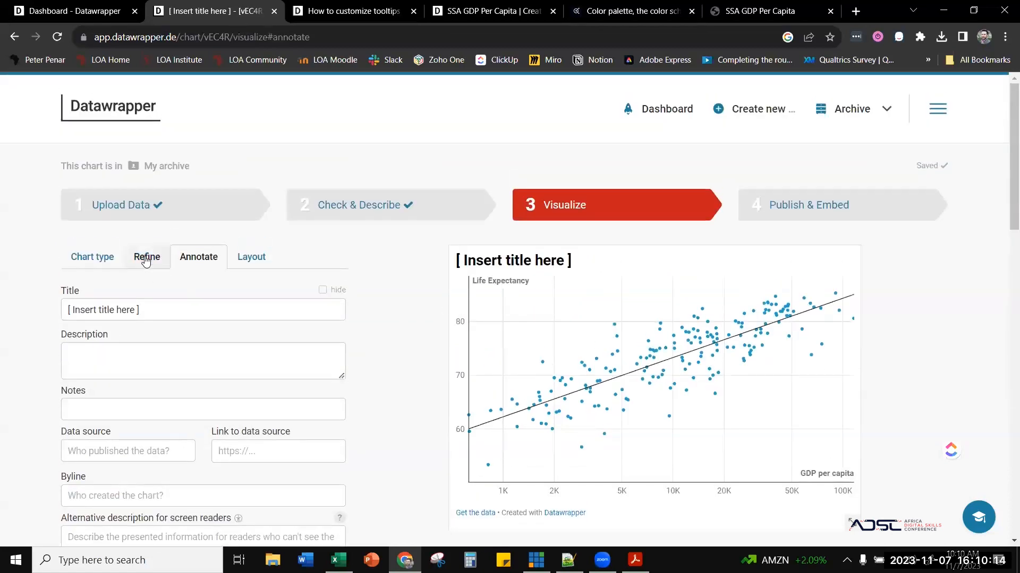
{"action": "left_click", "coordinate": [146, 260]}
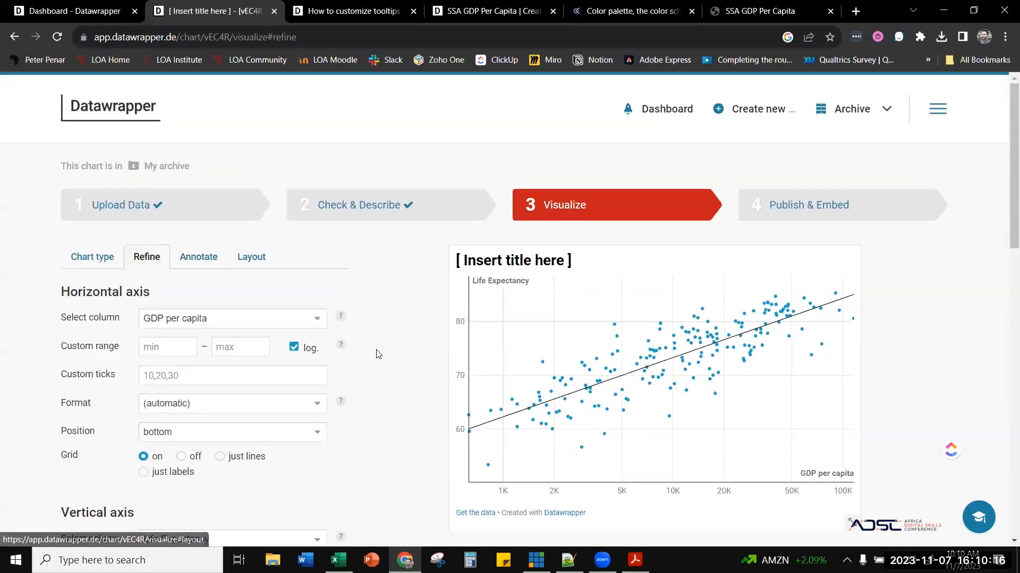
{"action": "scroll", "coordinate": [376, 352], "scroll_direction": "down", "scroll_amount": 8}
{"action": "scroll", "coordinate": [376, 352], "scroll_direction": "down", "scroll_amount": 4}
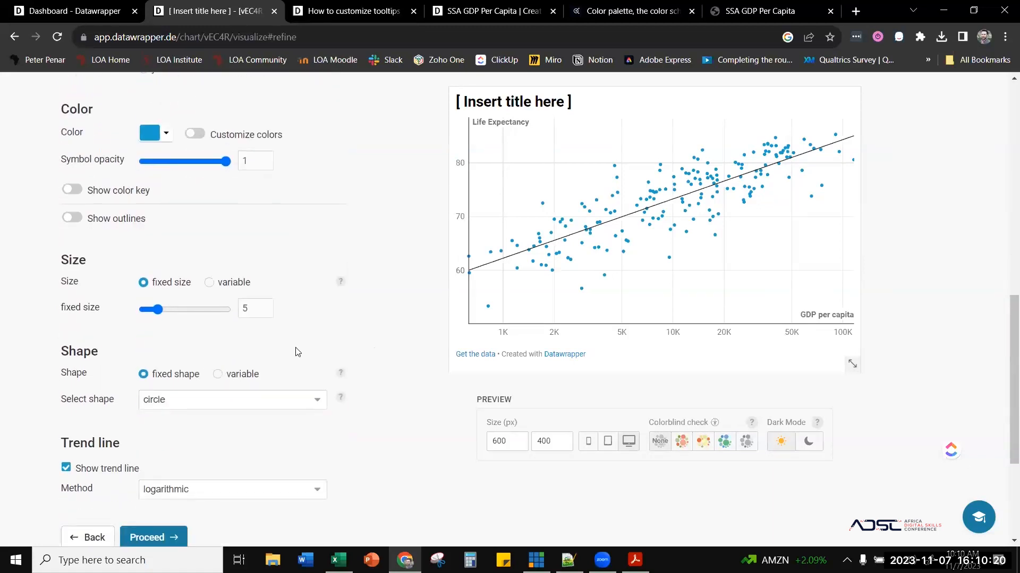
- Try varying the symbol shape by the Regions column and set the shape back to fixed
{"action": "left_click", "coordinate": [218, 374]}
{"action": "left_click", "coordinate": [213, 403]}
{"action": "left_click", "coordinate": [174, 440]}
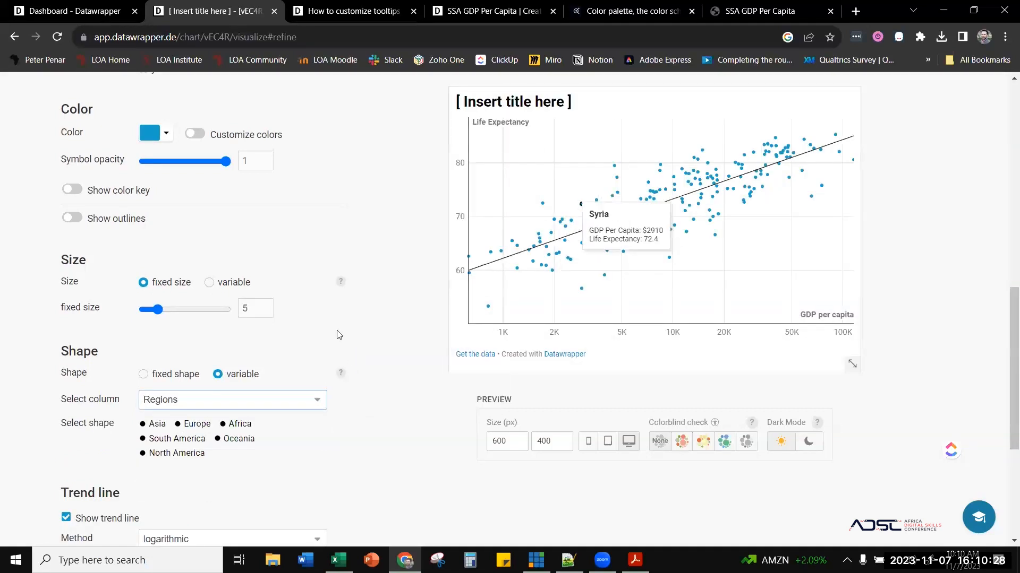
{"action": "left_click", "coordinate": [145, 376]}
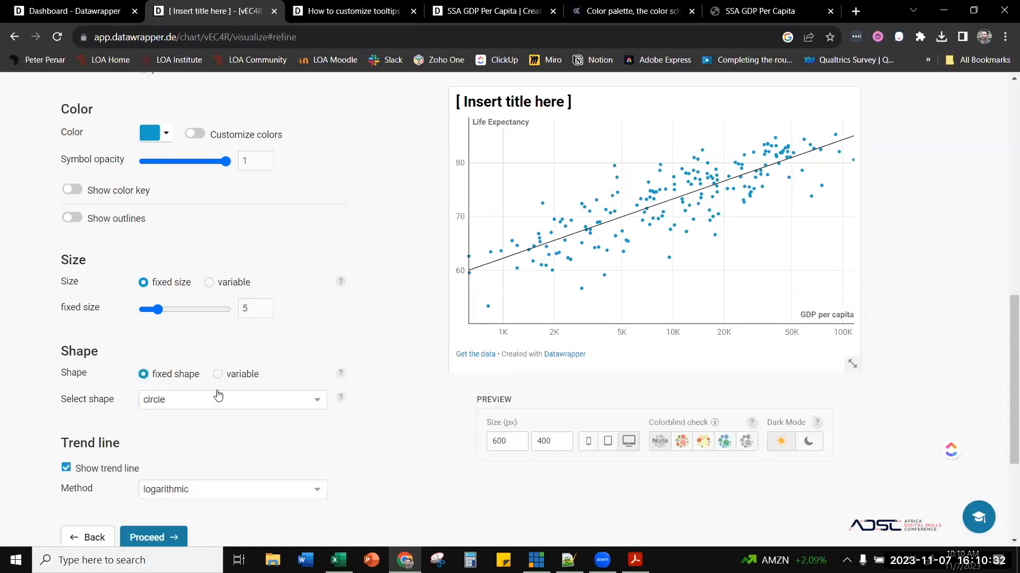
{"action": "left_click", "coordinate": [216, 375]}
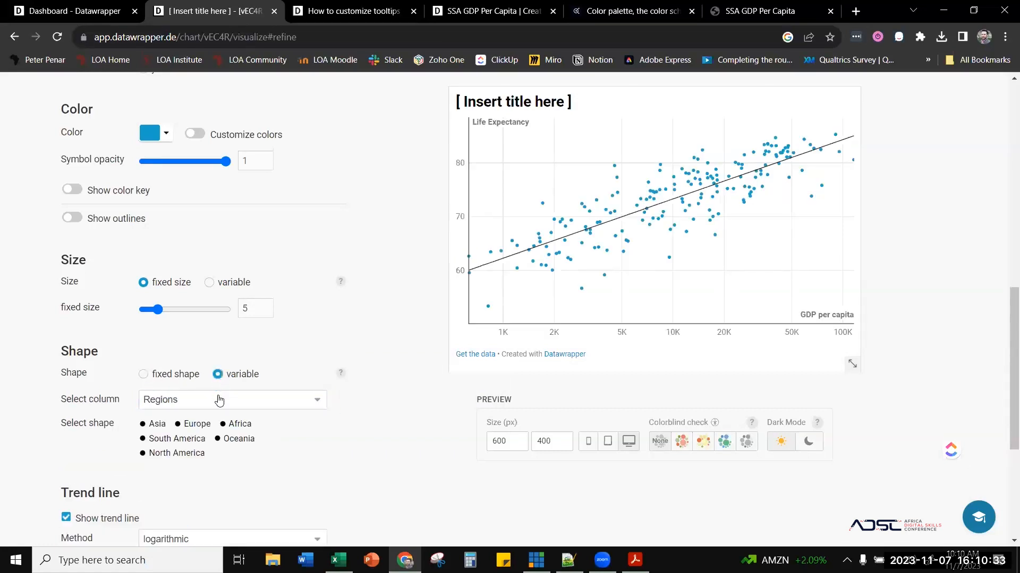
{"action": "left_click", "coordinate": [142, 425]}
{"action": "left_click", "coordinate": [148, 376]}
- Turn on customized symbol colors and base them on the Regions column
{"action": "scroll", "coordinate": [340, 428], "scroll_direction": "down", "scroll_amount": 2}
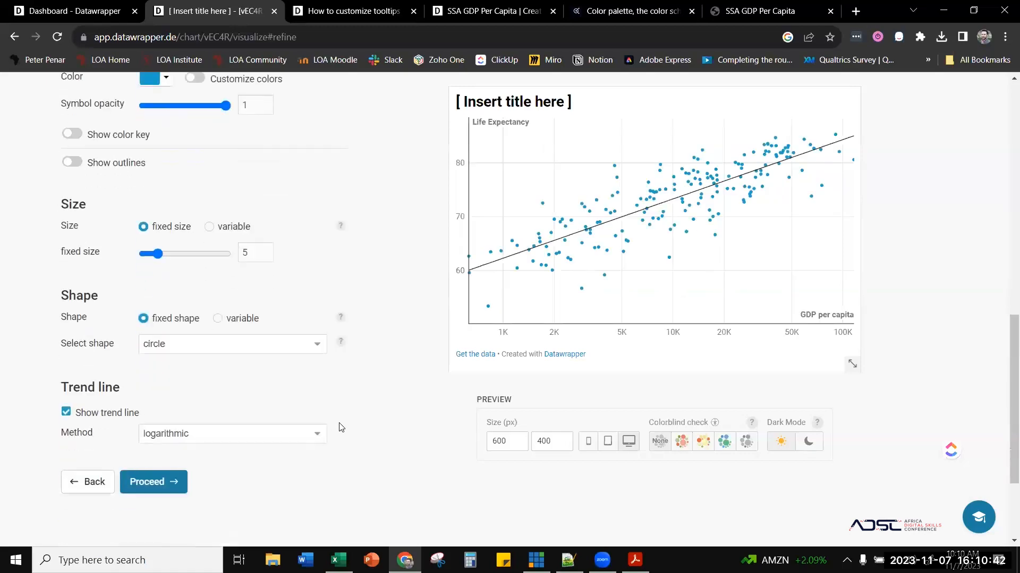
{"action": "scroll", "coordinate": [341, 427], "scroll_direction": "up", "scroll_amount": 5}
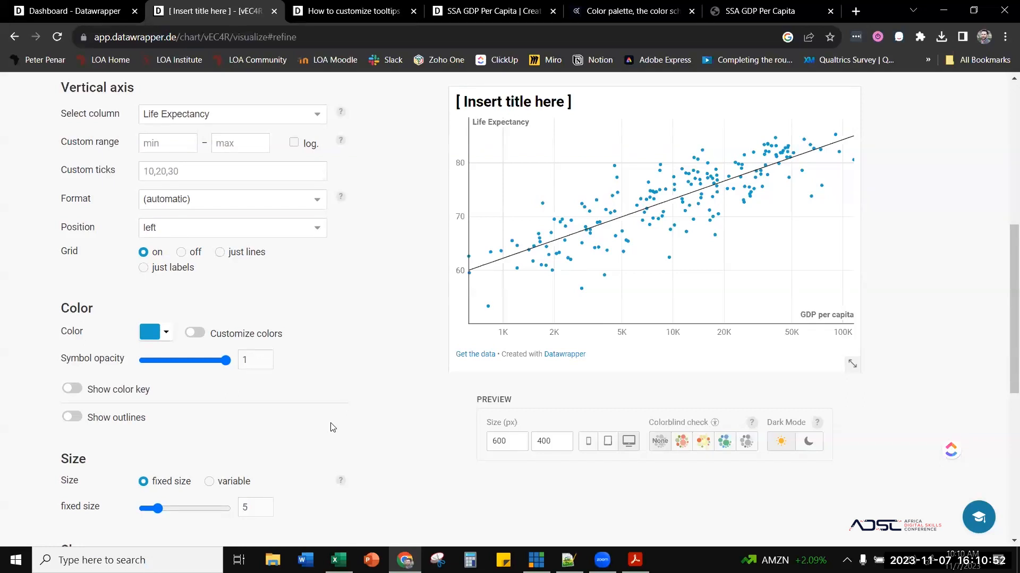
{"action": "left_click", "coordinate": [159, 336]}
{"action": "left_click", "coordinate": [200, 338]}
{"action": "left_click", "coordinate": [195, 334]}
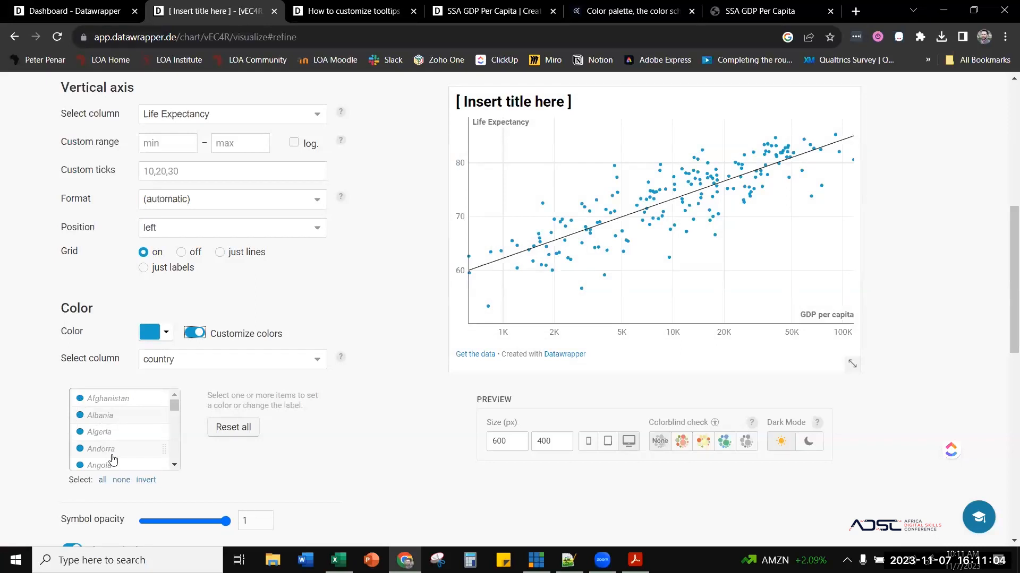
{"action": "scroll", "coordinate": [113, 460], "scroll_direction": "down", "scroll_amount": 3}
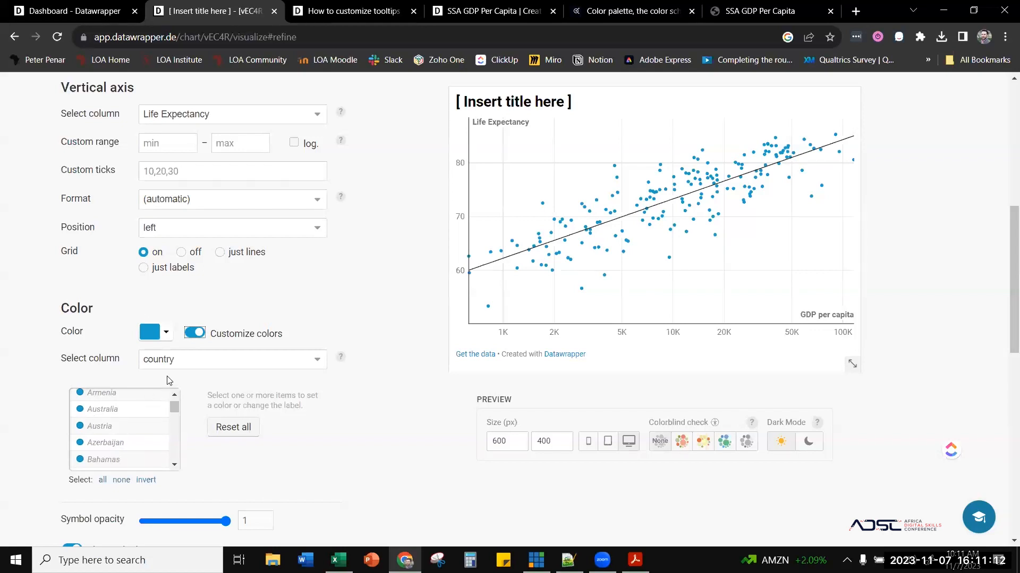
{"action": "mouse_move", "coordinate": [669, 207]}
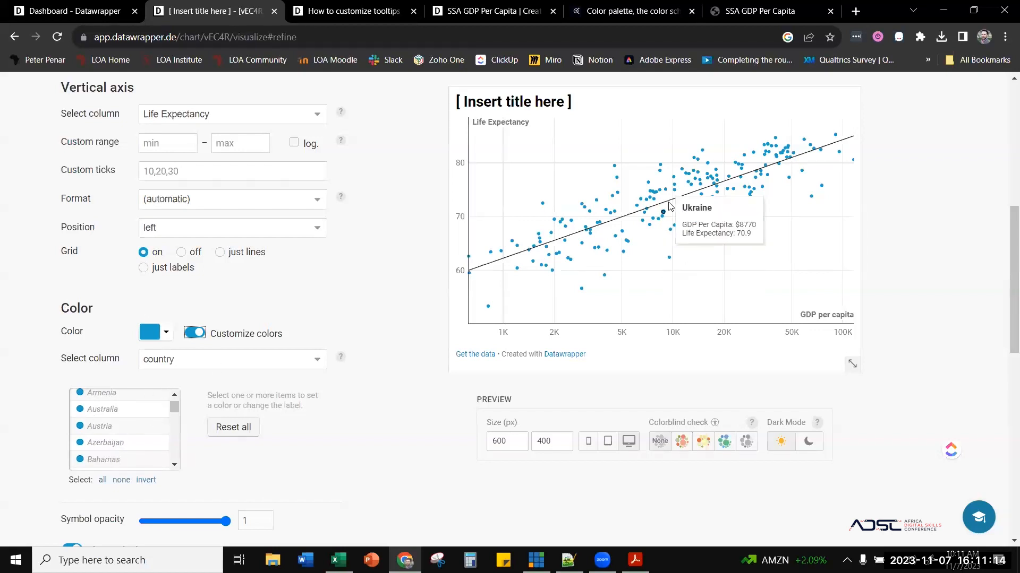
{"action": "left_click", "coordinate": [190, 360]}
{"action": "left_click", "coordinate": [180, 389]}
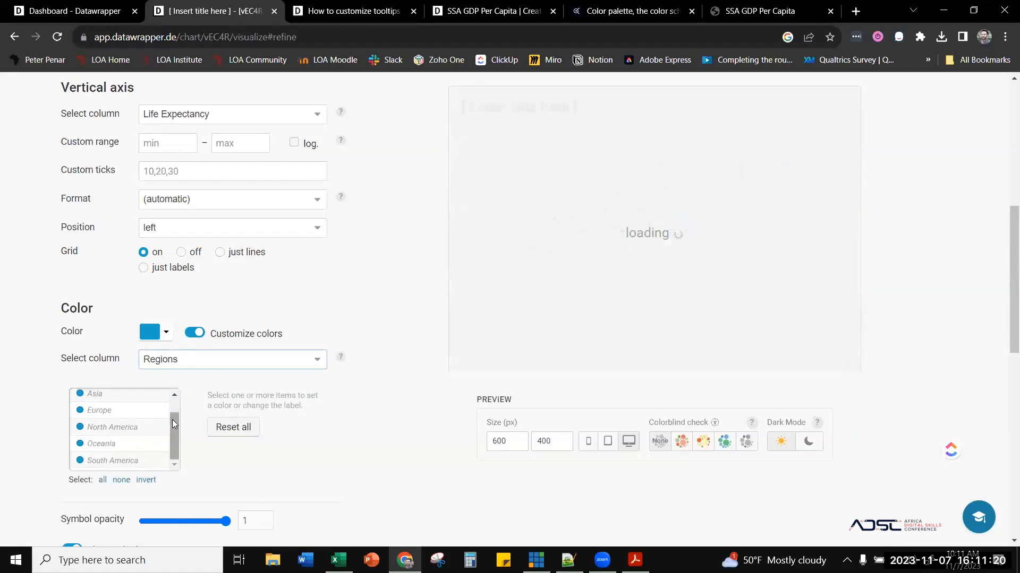
{"action": "scroll", "coordinate": [172, 424], "scroll_direction": "up", "scroll_amount": 1}
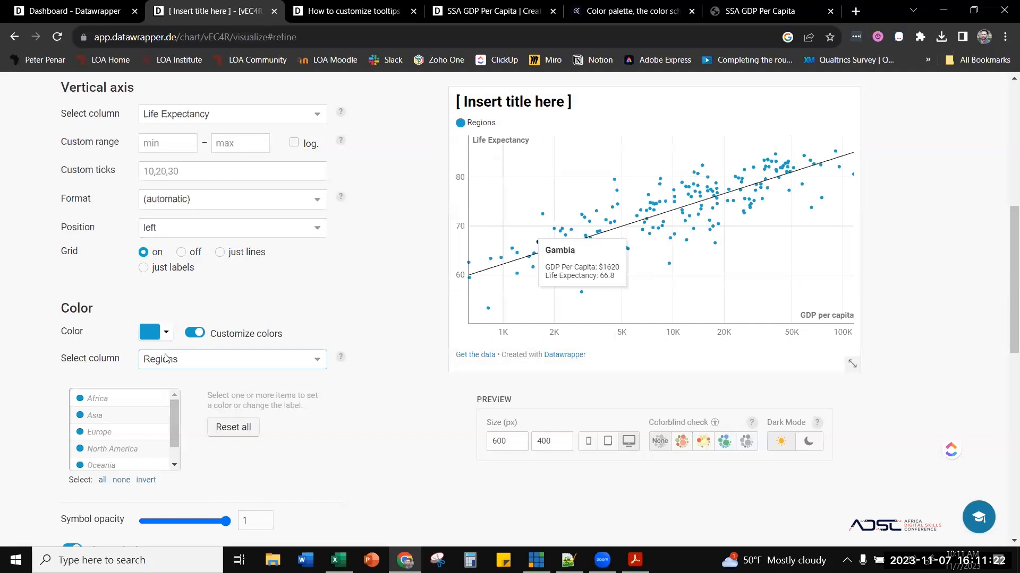
- Color the Africa symbols green and the Asia symbols orange
{"action": "left_click", "coordinate": [84, 400]}
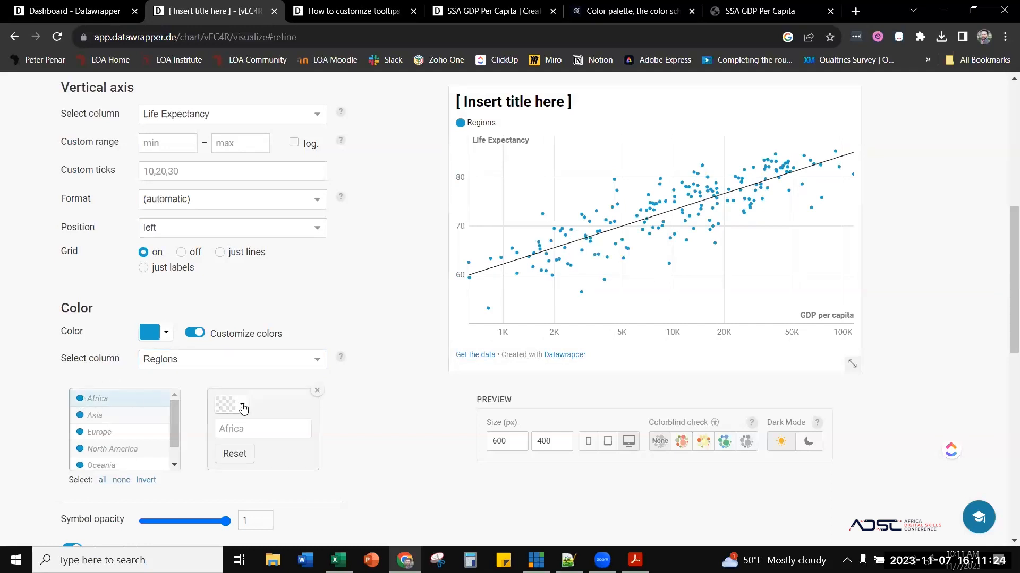
{"action": "left_click", "coordinate": [241, 404]}
{"action": "left_click", "coordinate": [290, 431]}
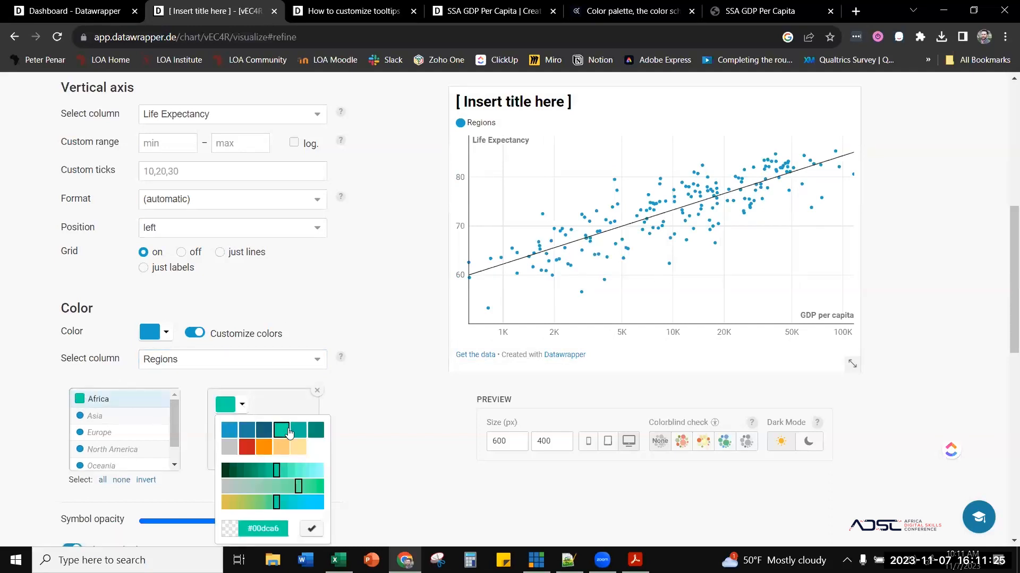
{"action": "left_click", "coordinate": [255, 384]}
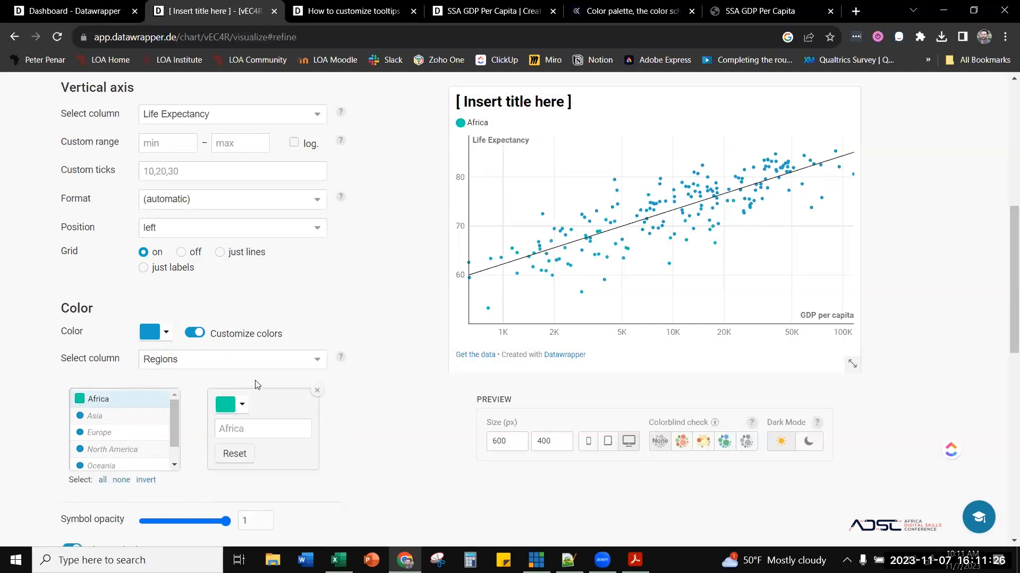
{"action": "left_click", "coordinate": [90, 416]}
{"action": "left_click", "coordinate": [242, 405]}
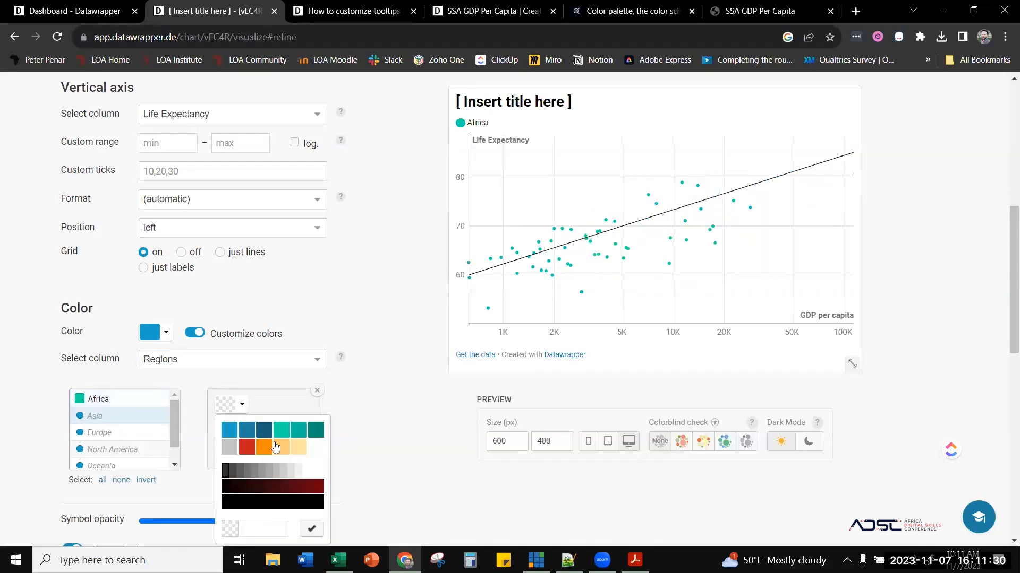
{"action": "left_click", "coordinate": [264, 446]}
- Color the Europe symbols light orange
{"action": "left_click", "coordinate": [85, 433]}
{"action": "left_click", "coordinate": [85, 433]}
{"action": "left_click", "coordinate": [85, 433]}
{"action": "left_click", "coordinate": [242, 407]}
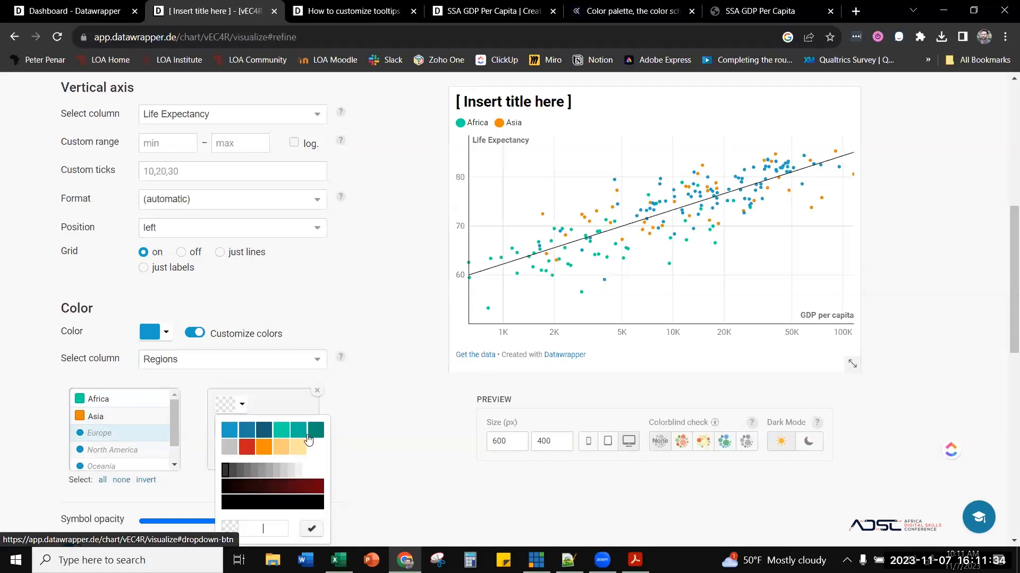
{"action": "left_click", "coordinate": [281, 446]}
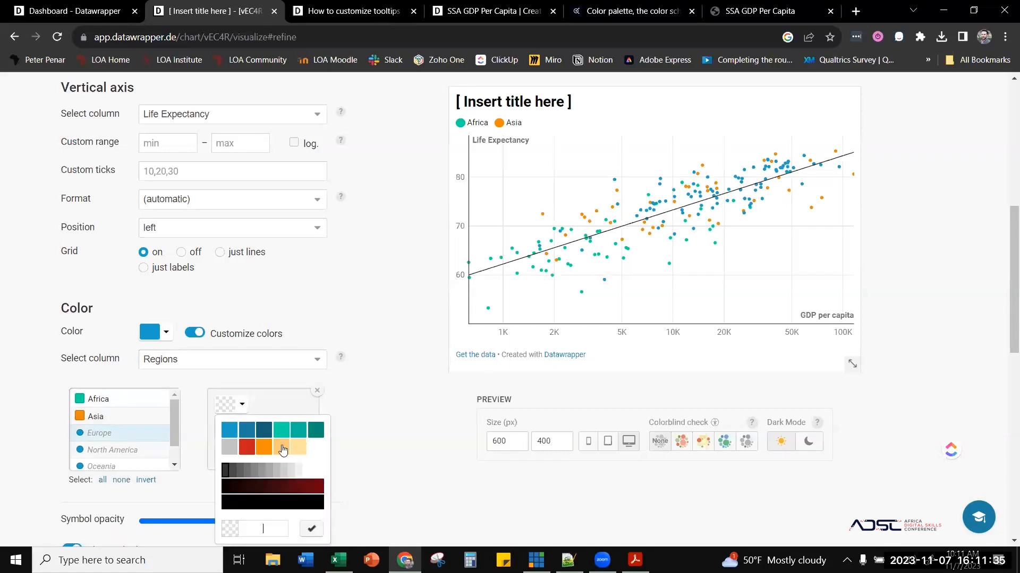
- Color the North America symbols blue (#18a1cd) and the Oceania symbols dark teal
{"action": "left_click", "coordinate": [86, 452]}
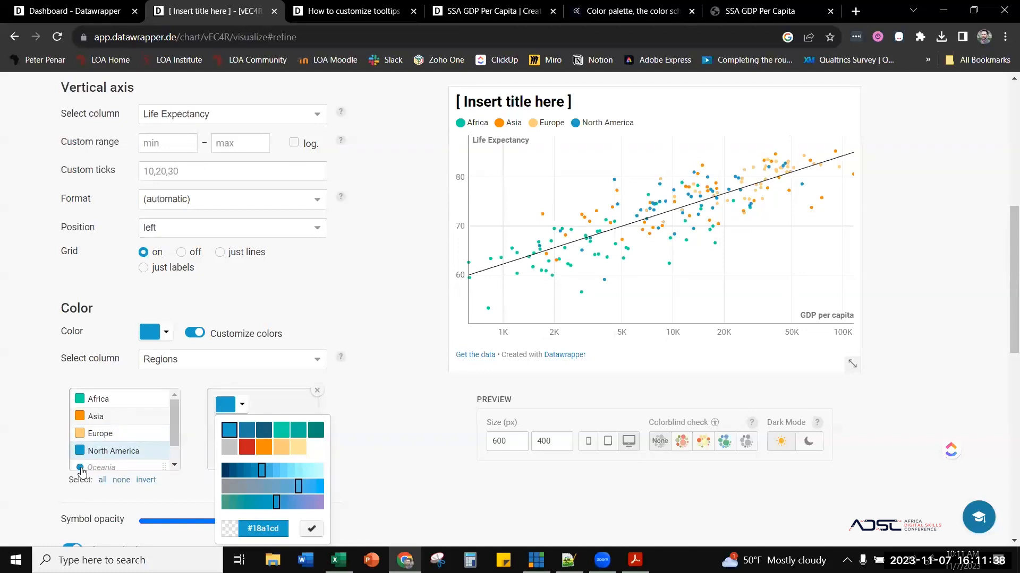
{"action": "left_click", "coordinate": [98, 467], "text": "shift"}
{"action": "left_click", "coordinate": [315, 430]}
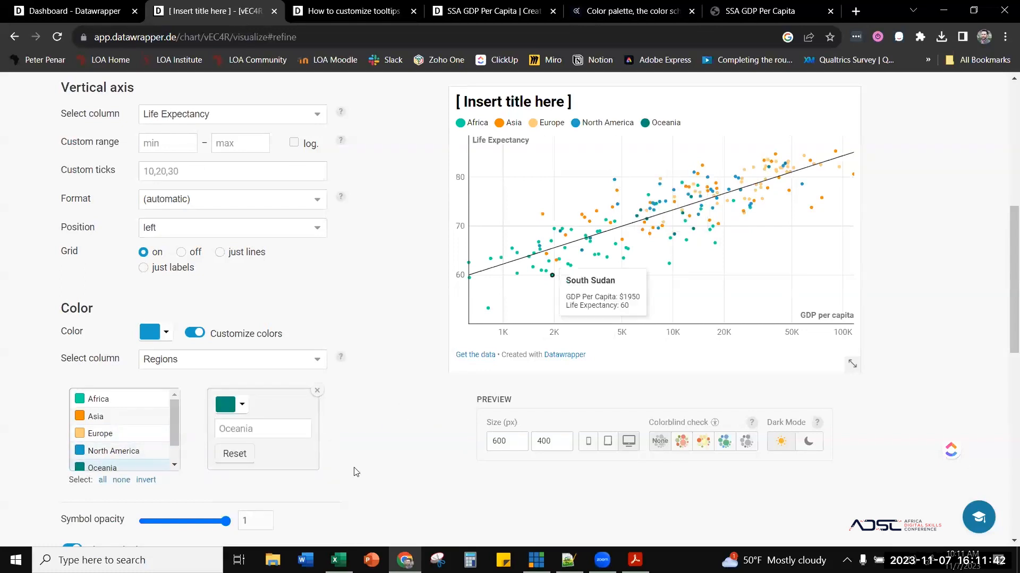
- Color the South America symbols light gray
{"action": "scroll", "coordinate": [114, 405], "scroll_direction": "down", "scroll_amount": 1}
{"action": "left_click", "coordinate": [80, 466]}
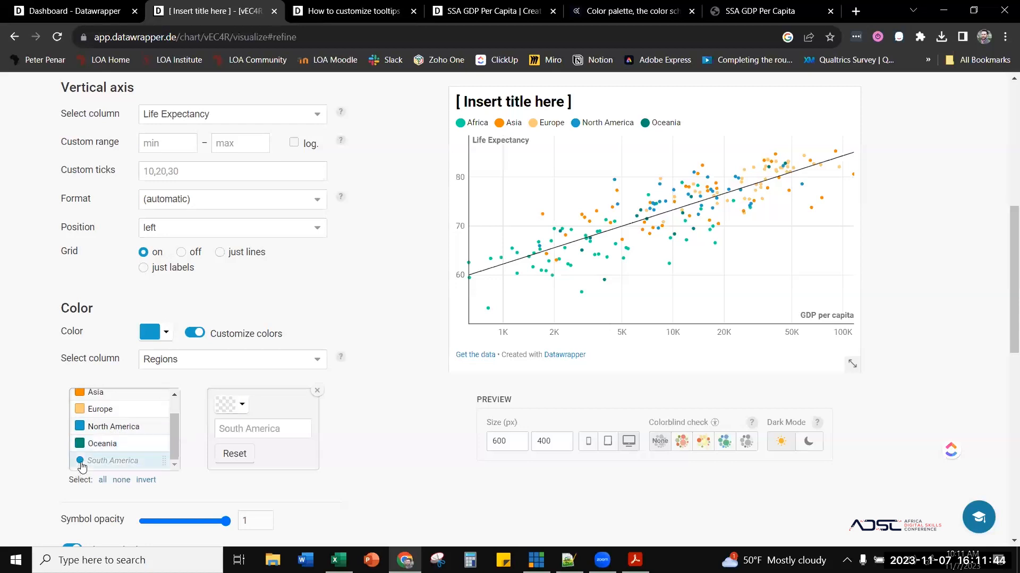
{"action": "left_click", "coordinate": [236, 406]}
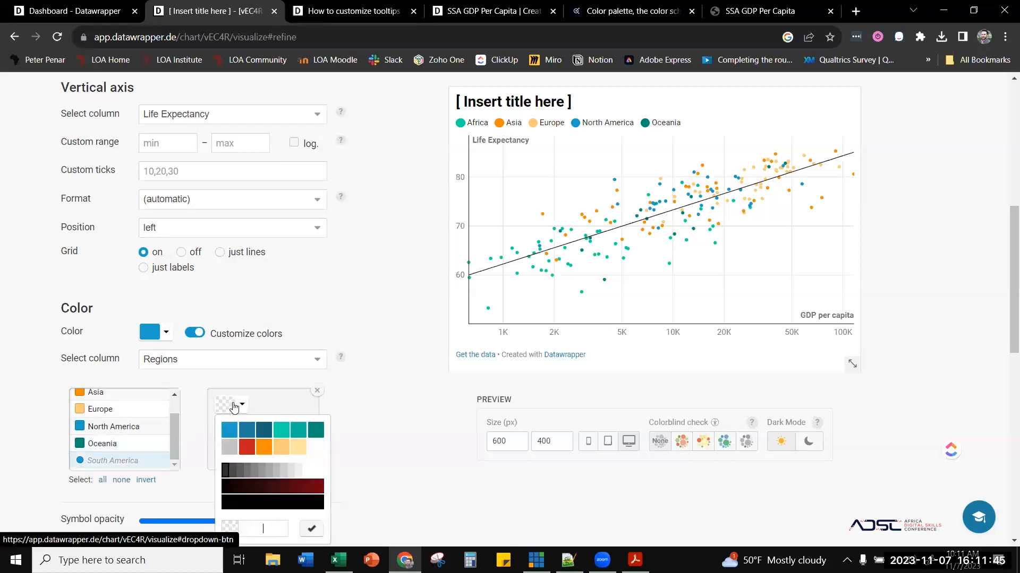
{"action": "left_click", "coordinate": [230, 448]}
{"action": "left_click", "coordinate": [367, 390]}
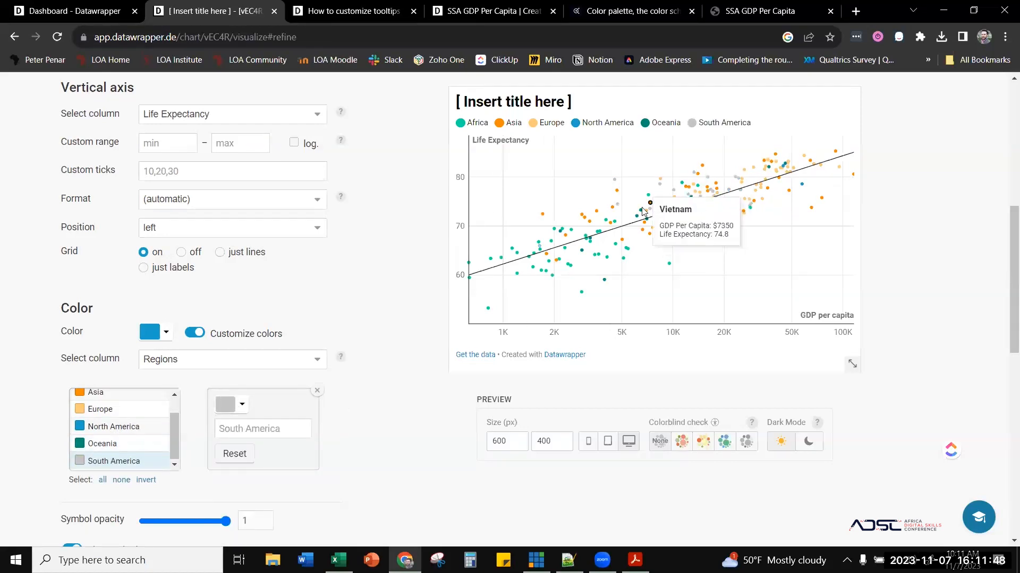
- Make the symbol size variable, based on the Population column, with a maximum size of 45
{"action": "scroll", "coordinate": [428, 393], "scroll_direction": "down", "scroll_amount": 3}
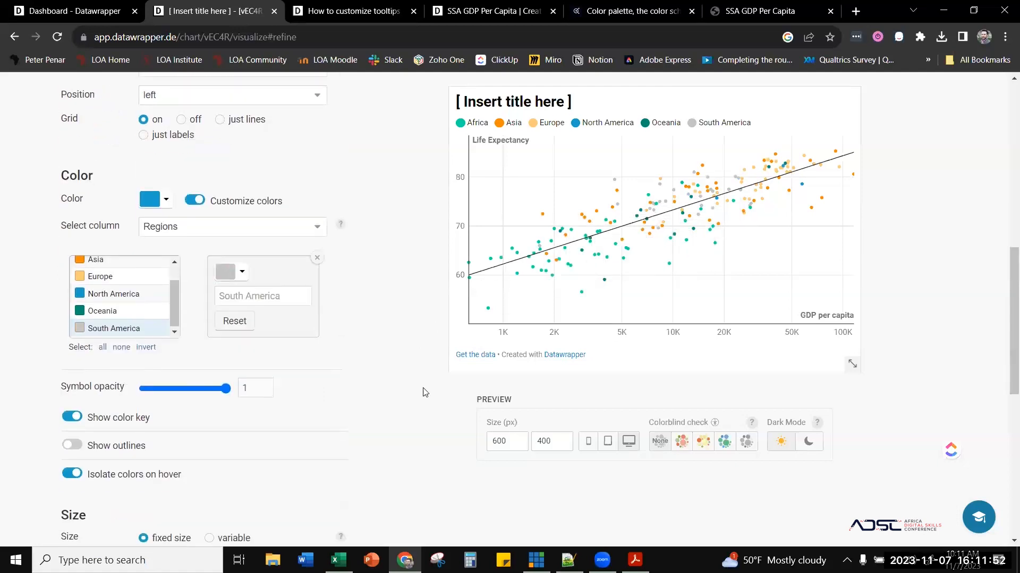
{"action": "scroll", "coordinate": [425, 393], "scroll_direction": "down", "scroll_amount": 3}
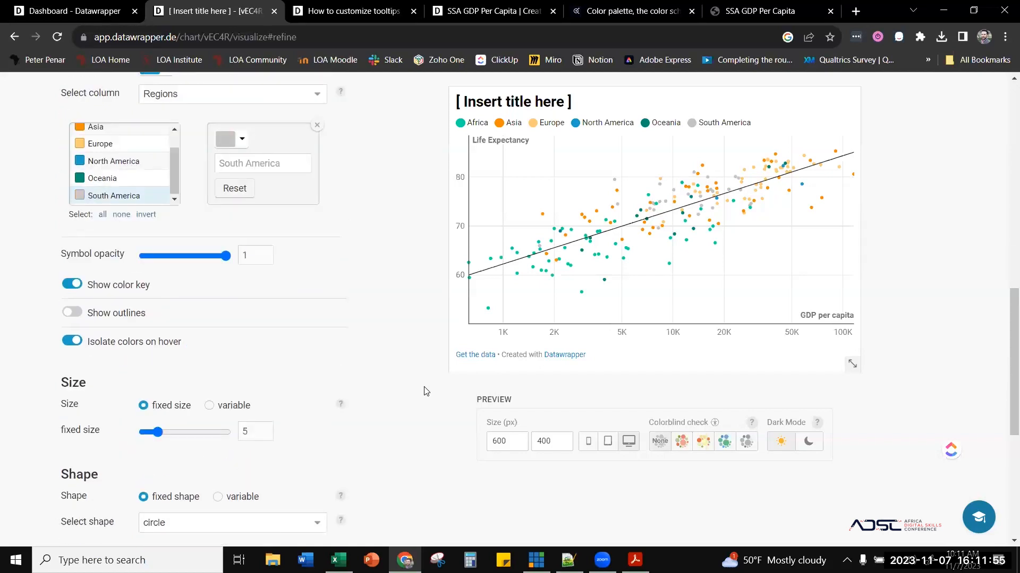
{"action": "left_click", "coordinate": [209, 405]}
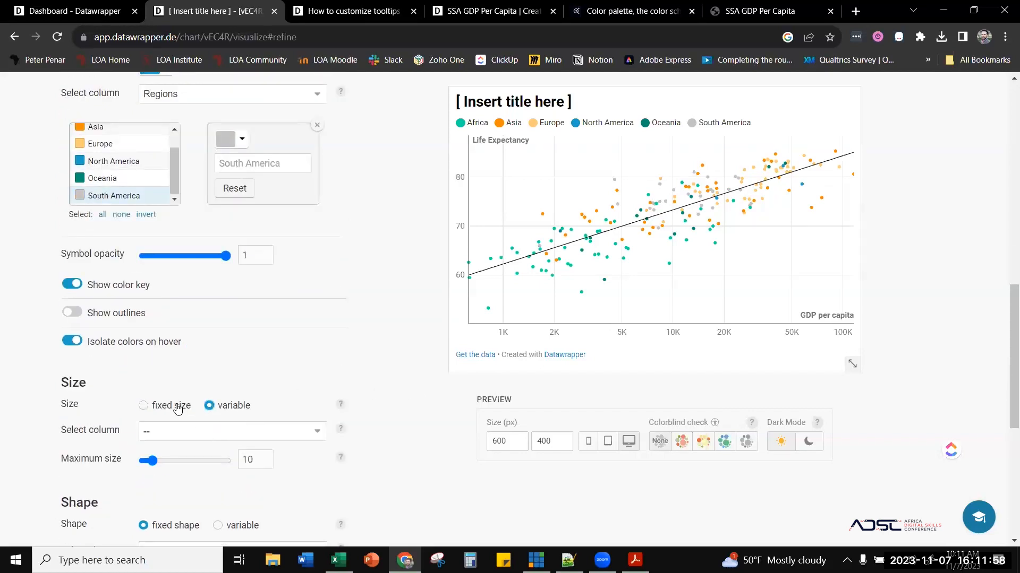
{"action": "left_click", "coordinate": [192, 434]}
{"action": "left_click", "coordinate": [173, 484]}
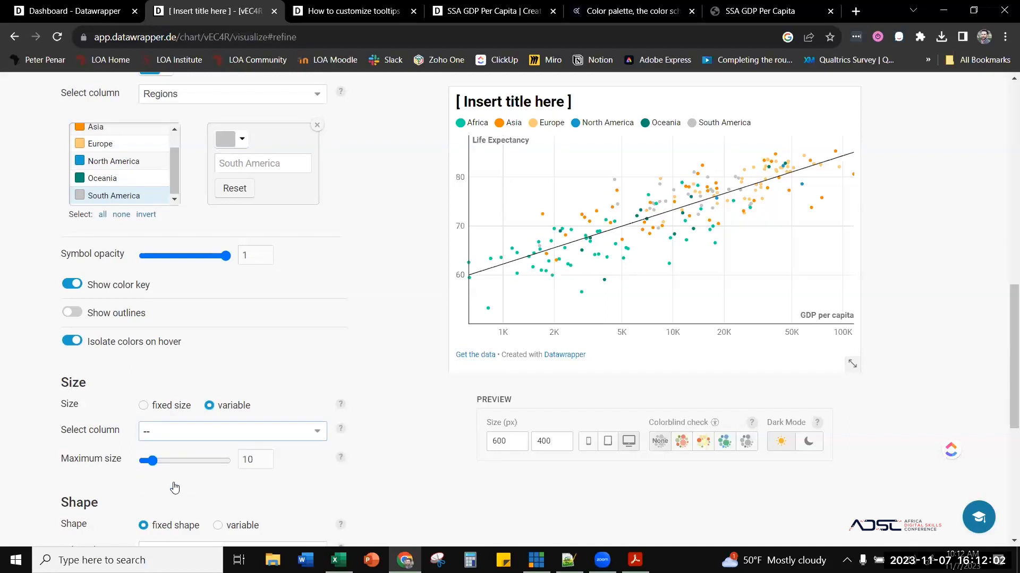
{"action": "left_click_drag", "start_coordinate": [152, 460], "coordinate": [194, 465]}
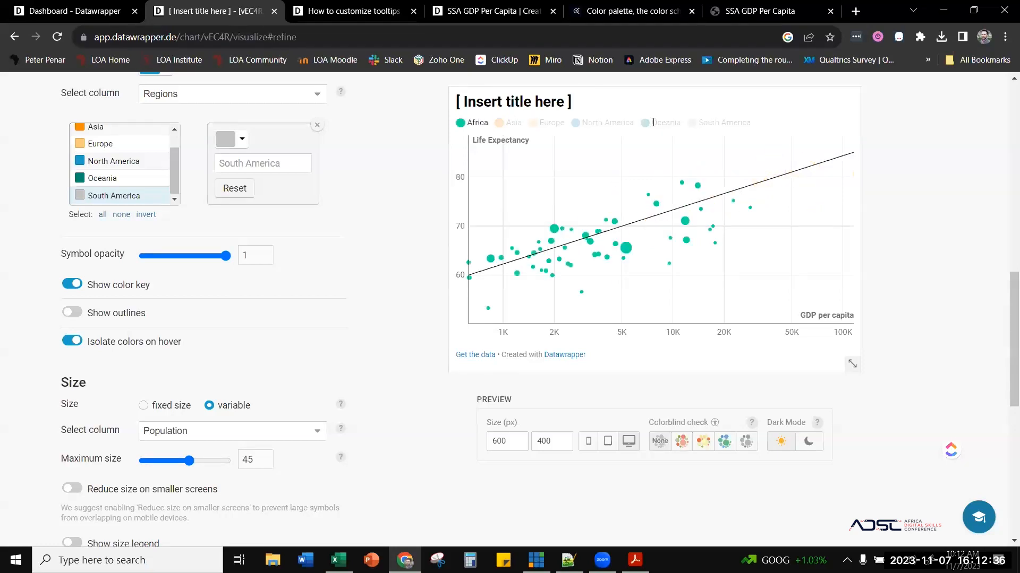
- Replace the placeholder chart title with "GDP Per Capita v. Life Expectancy"
{"action": "scroll", "coordinate": [372, 266], "scroll_direction": "up", "scroll_amount": 10}
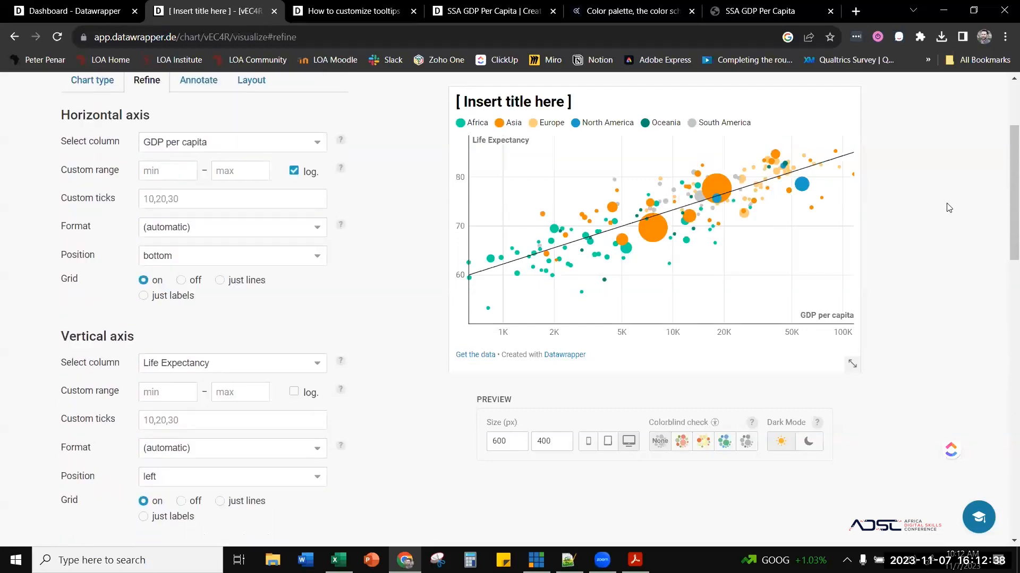
{"action": "scroll", "coordinate": [949, 208], "scroll_direction": "up", "scroll_amount": 3}
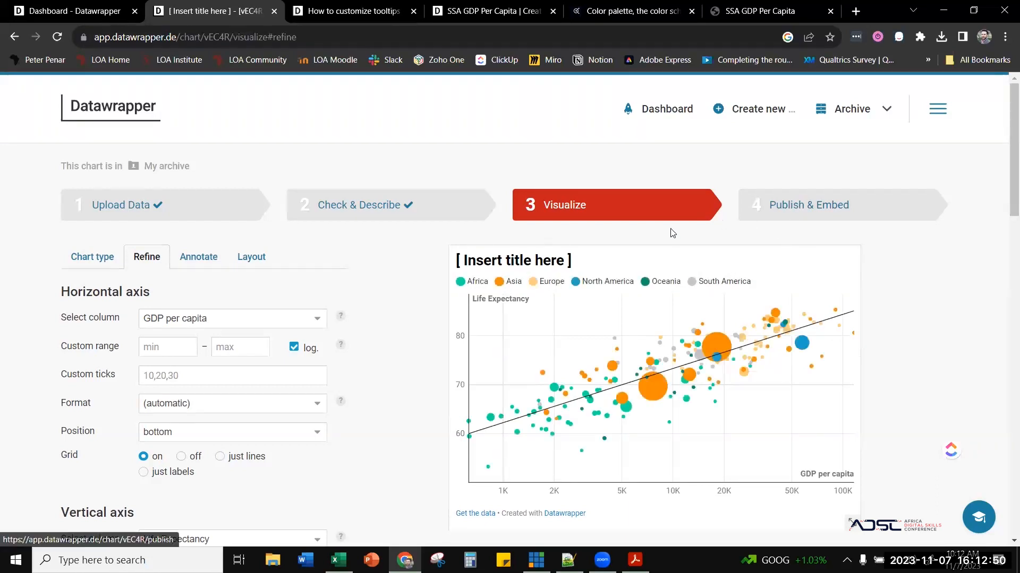
{"action": "left_click", "coordinate": [192, 257]}
{"action": "left_click", "coordinate": [156, 303]}
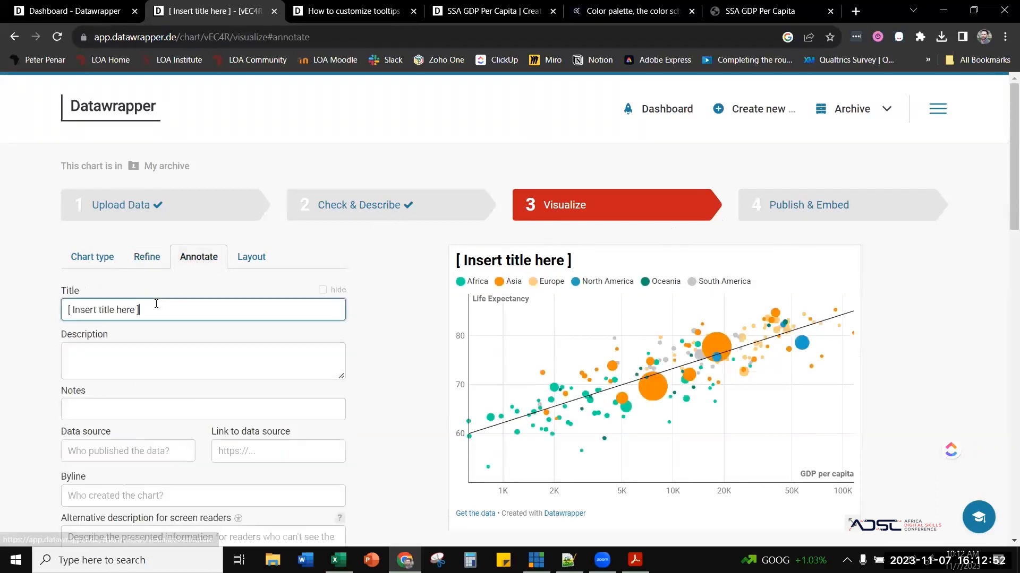
{"action": "triple_click", "coordinate": [156, 304]}
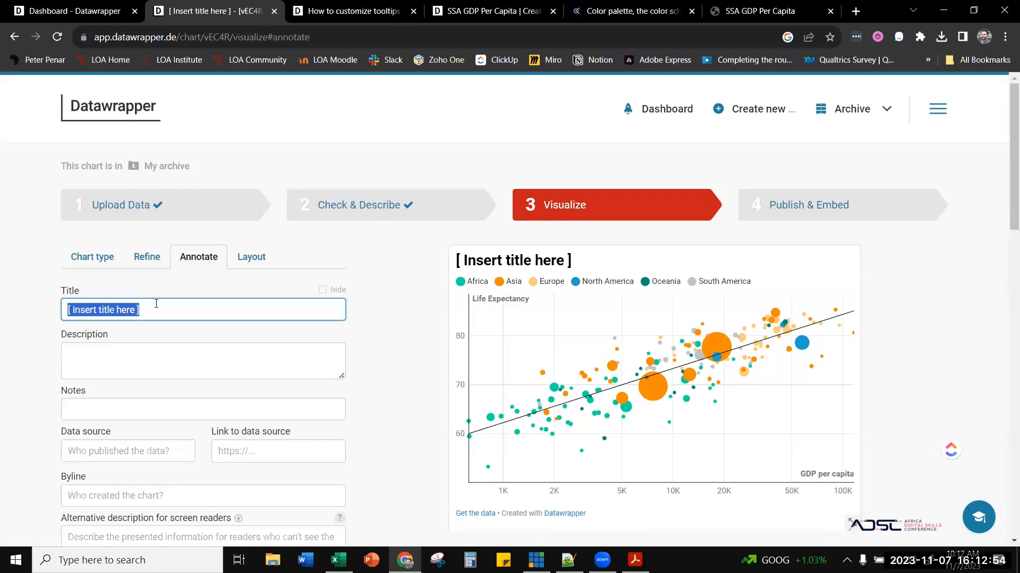
{"action": "type", "text": "GDP"}
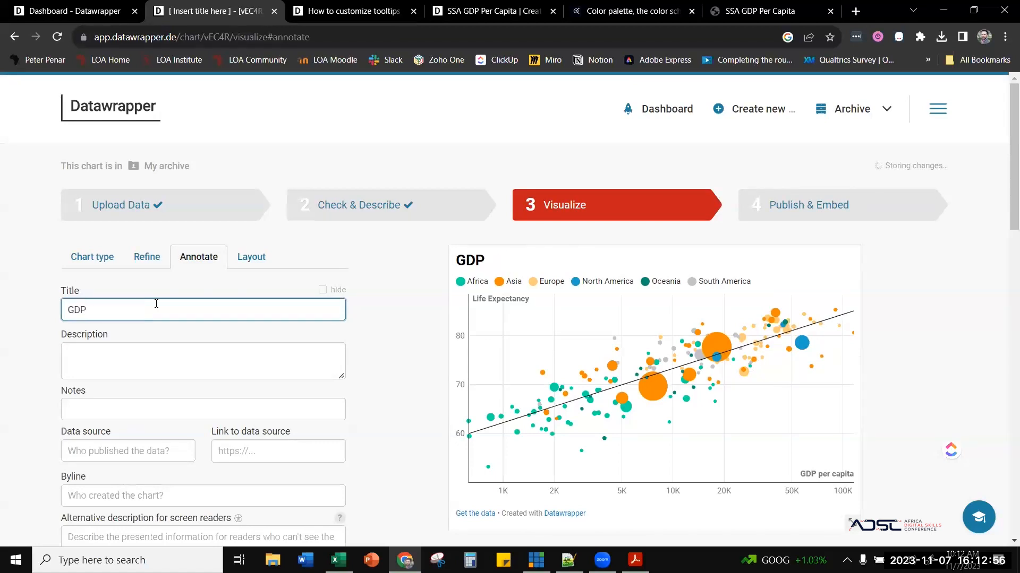
{"action": "type", "text": " Per Capita v."}
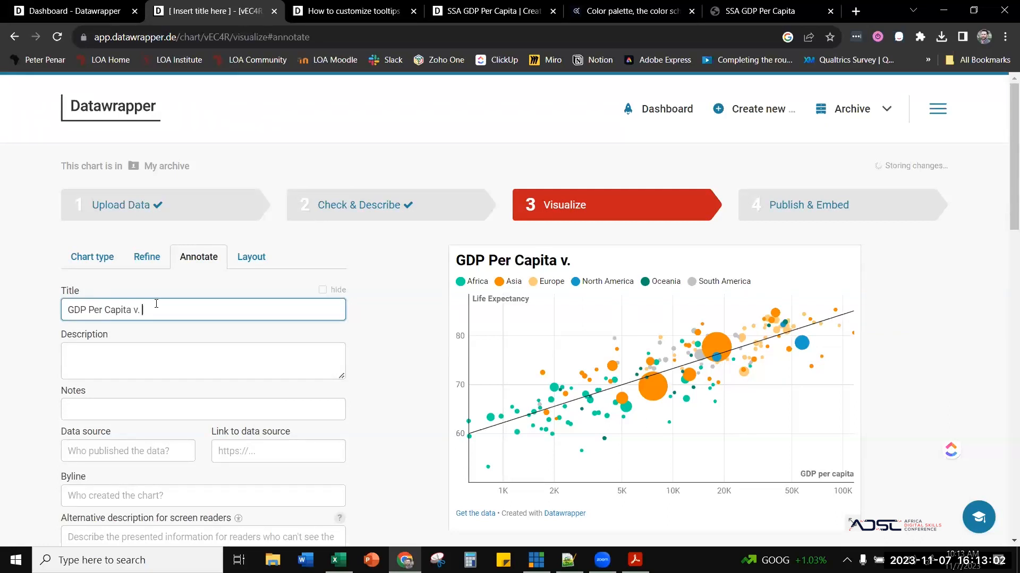
{"action": "type", "text": " Life Expectancy"}
- Enter the chart description "People live longer in richer countries"
{"action": "left_click", "coordinate": [185, 356]}
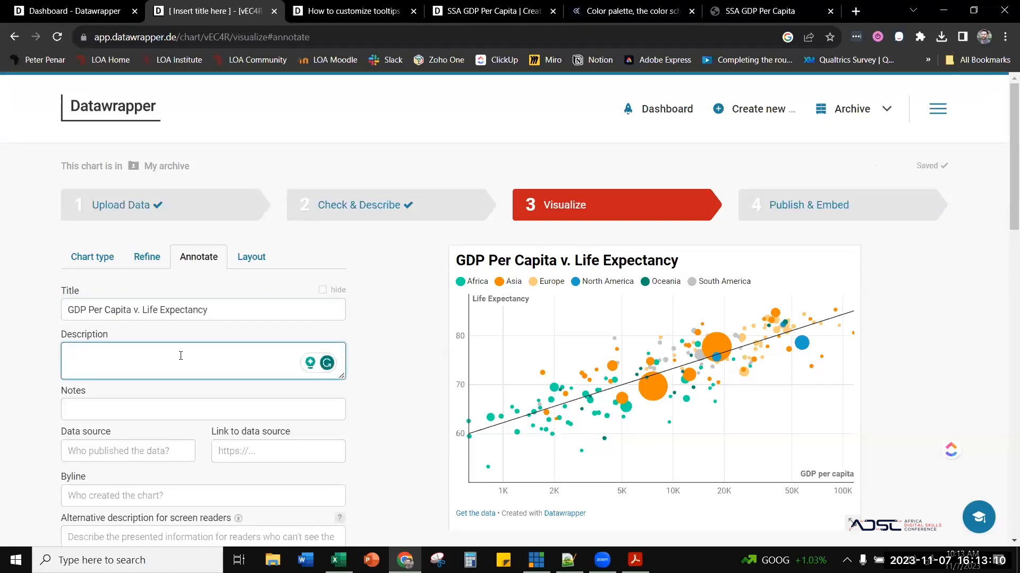
{"action": "type", "text": "Peo"}
{"action": "type", "text": "ple live longer in wea"}
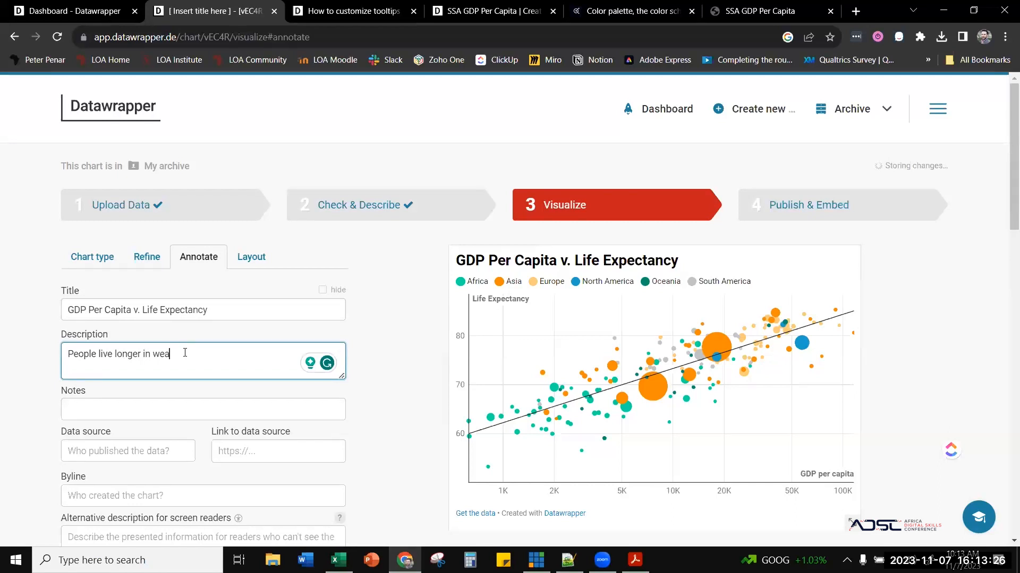
{"action": "type", "text": "ltheir countries"}
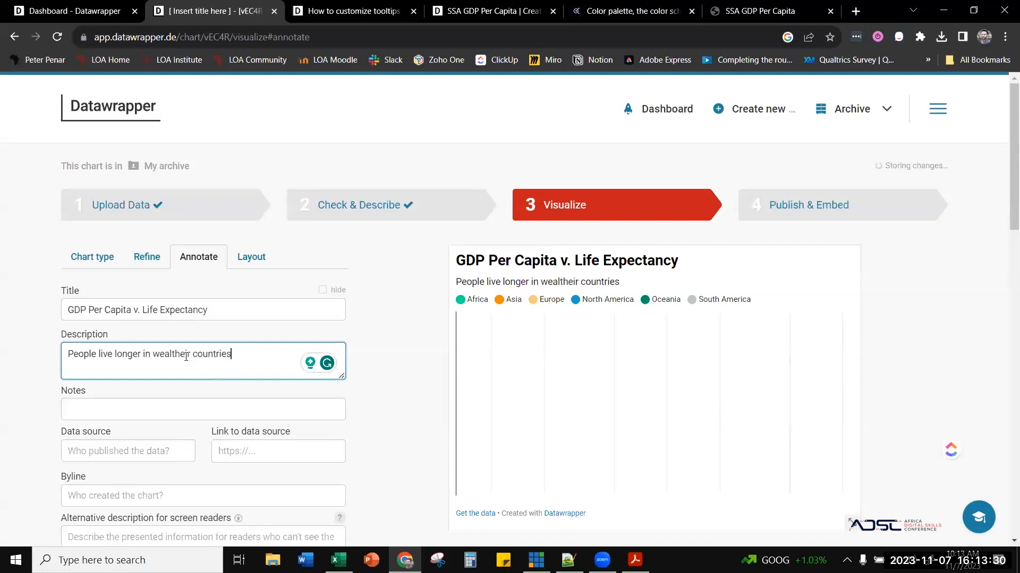
{"action": "double_click", "coordinate": [171, 352]}
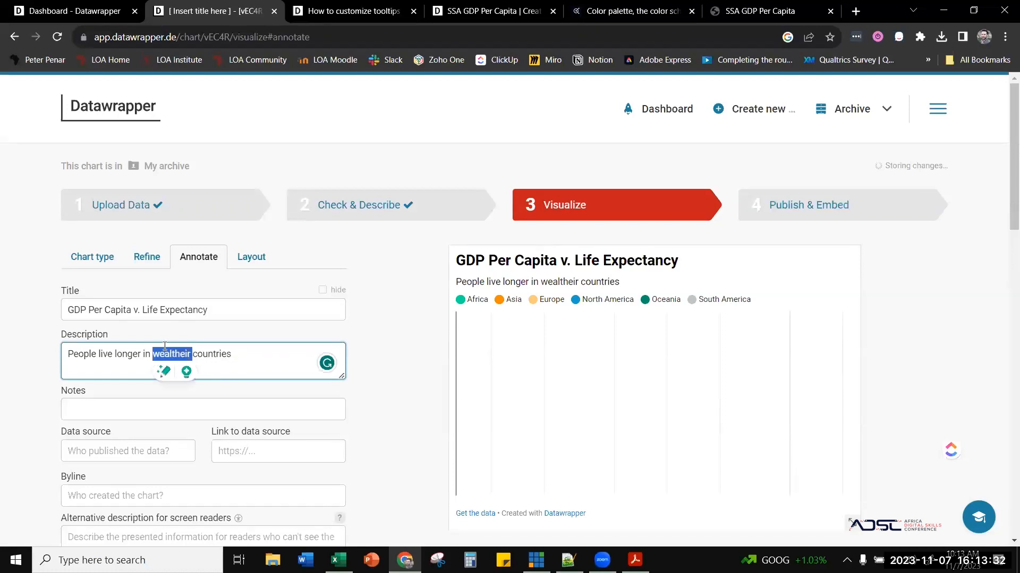
{"action": "type", "text": "ric"}
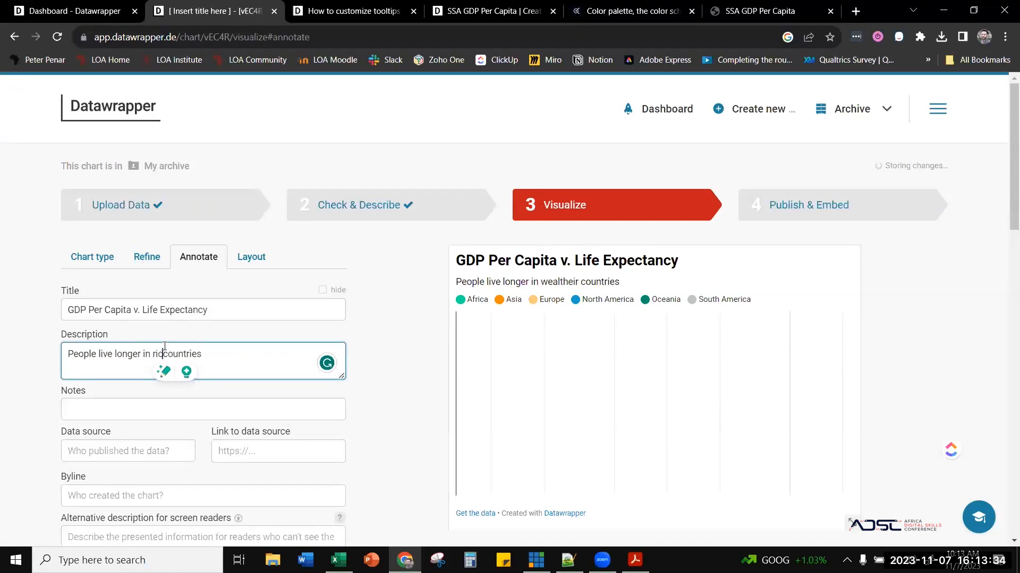
{"action": "type", "text": "her"}
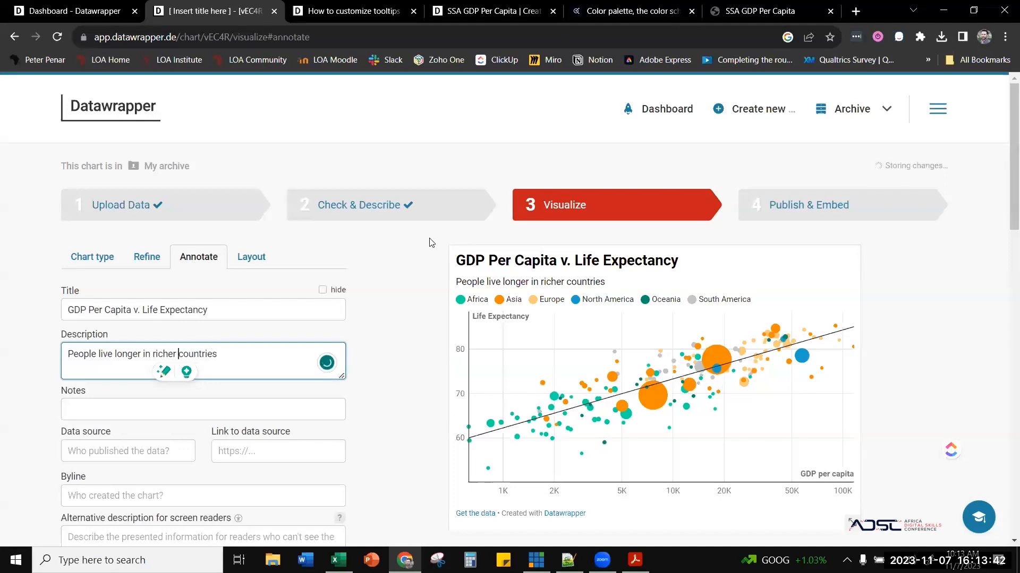
- Look at the chart's publishing and export options and return to the Visualize stage
{"action": "left_click", "coordinate": [874, 200]}
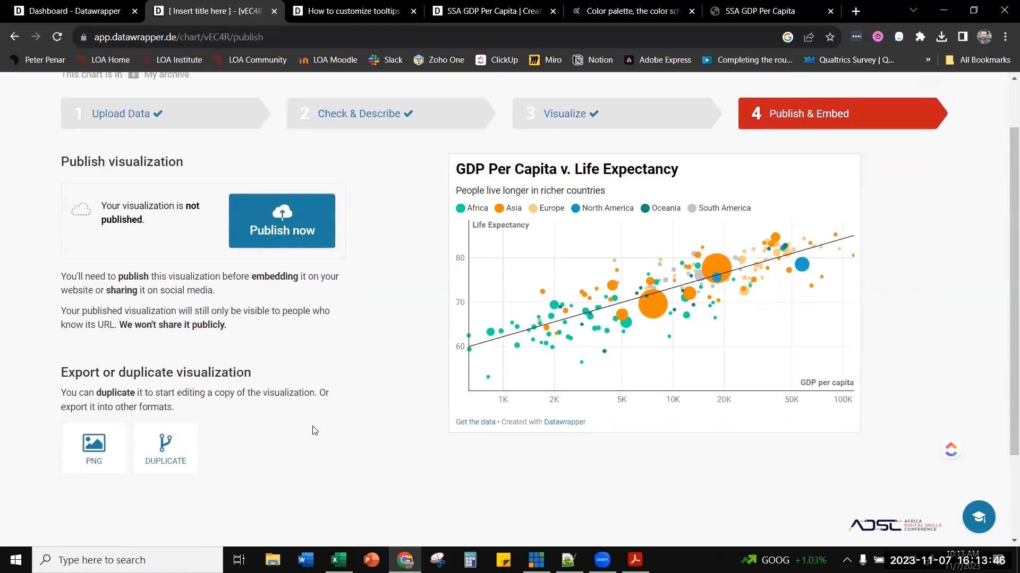
{"action": "left_click", "coordinate": [648, 209]}
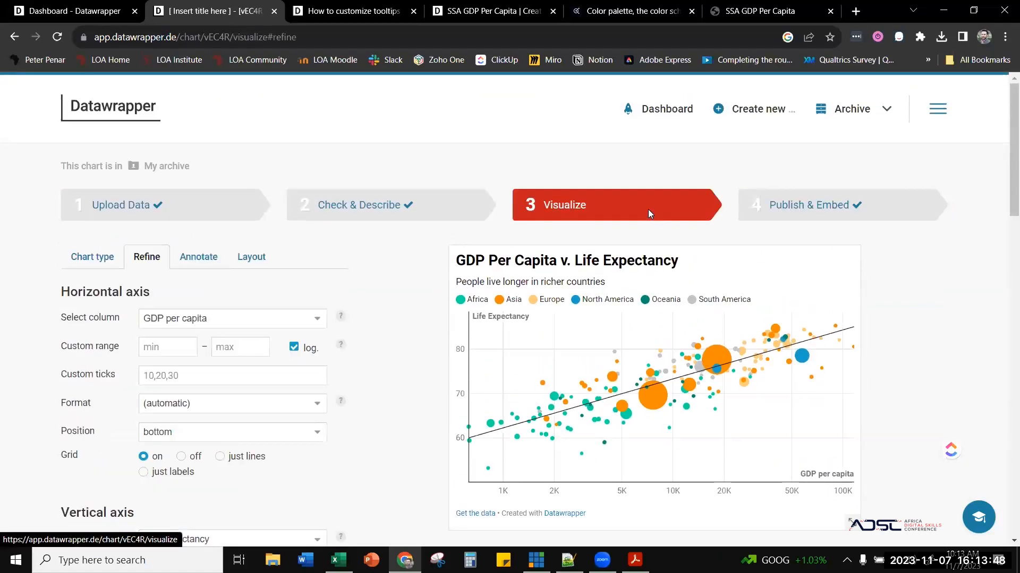
{"action": "mouse_move", "coordinate": [605, 449]}
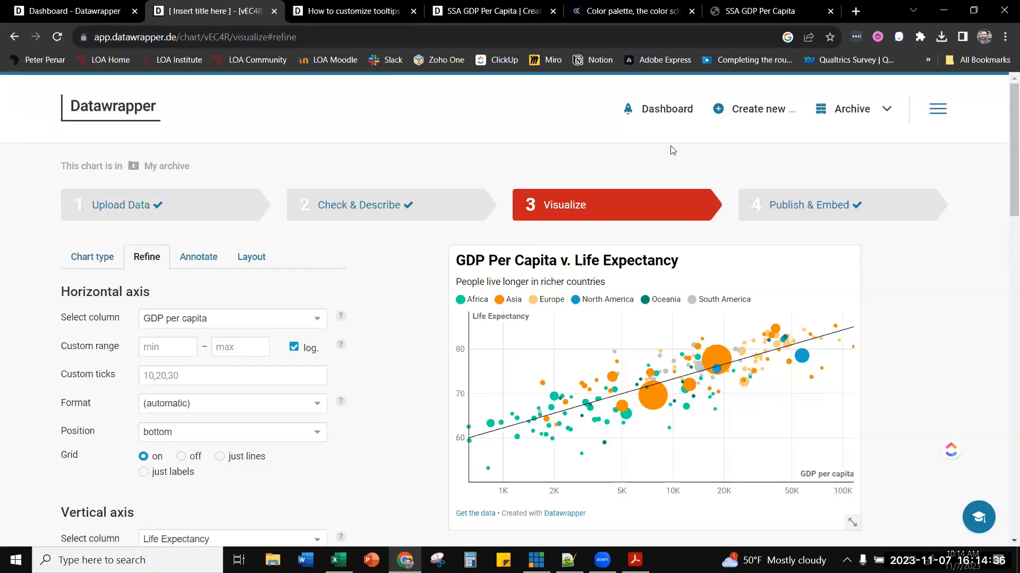
- Switch to the presentation PDF in Adobe Acrobat and show it in full screen mode
{"action": "left_click", "coordinate": [635, 560]}
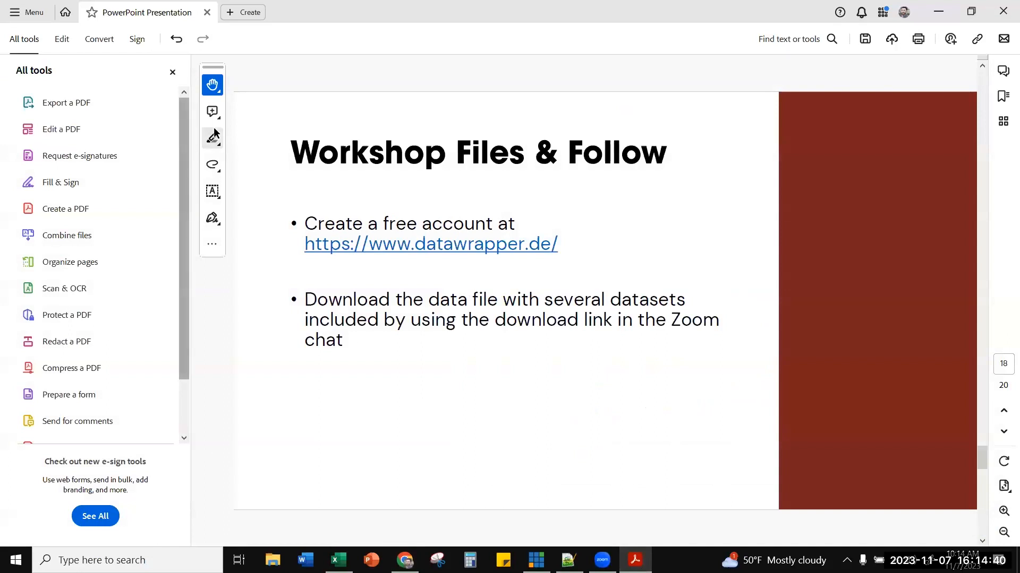
{"action": "left_click", "coordinate": [24, 12]}
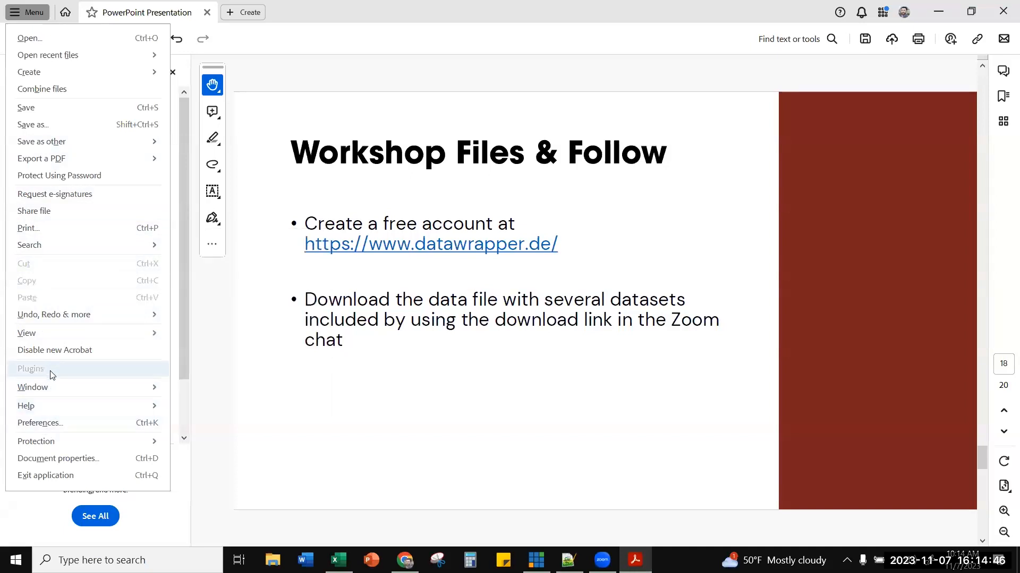
{"action": "mouse_move", "coordinate": [54, 336]}
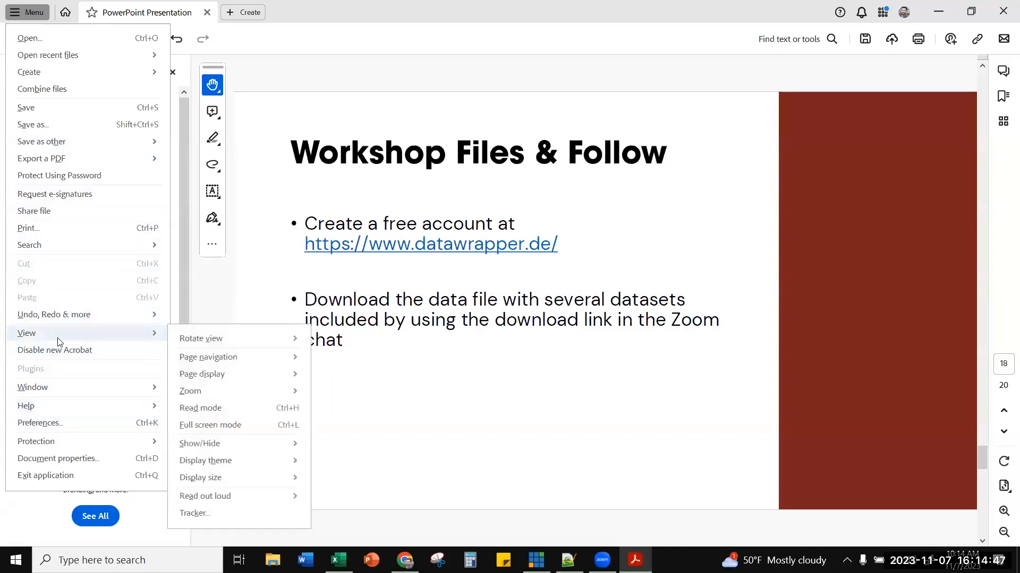
{"action": "left_click", "coordinate": [210, 424]}
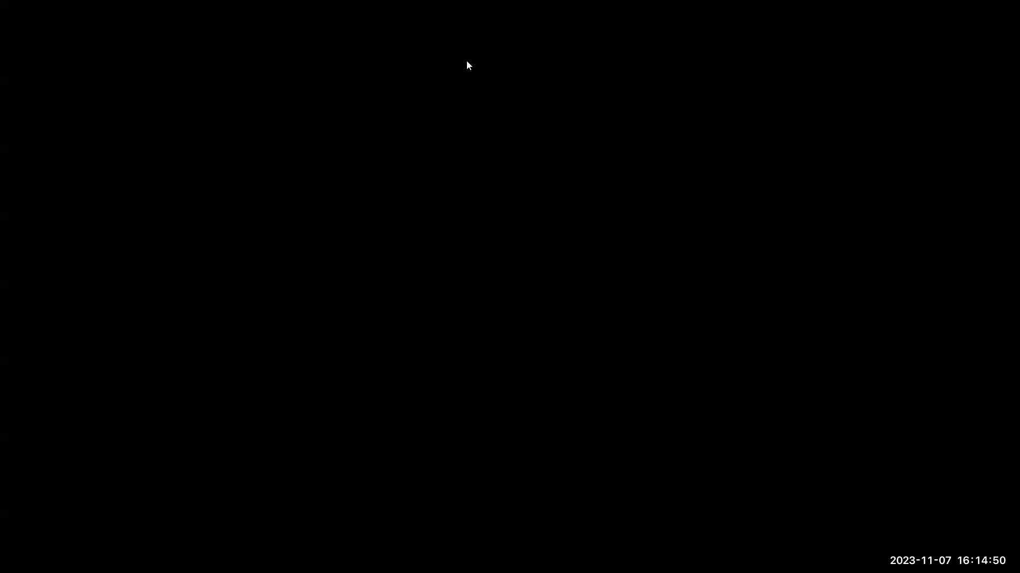